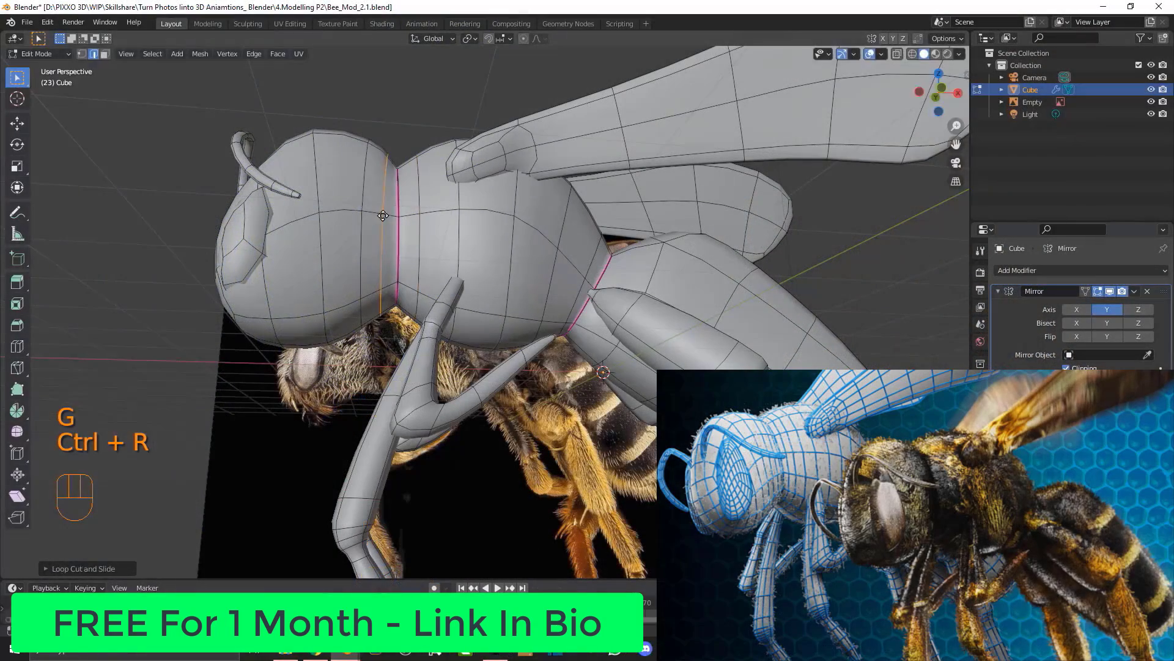
Add a loop cut to the bee mesh just beside the seam between the head and the thorax
{"action": "left_click", "coordinate": [383, 215]}
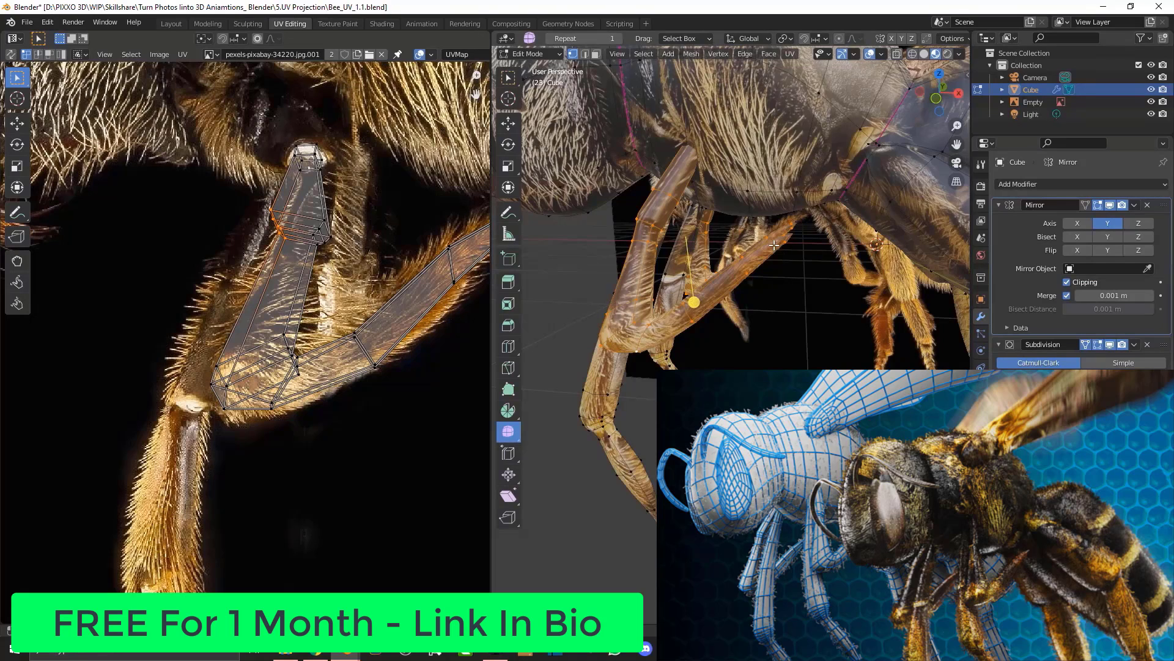
Select the bee's whole hind-leg mesh in front view so that its UV island lies over the photo
{"action": "scroll", "coordinate": [774, 245], "scroll_direction": "down", "scroll_amount": 5}
{"action": "left_click", "coordinate": [866, 295]}
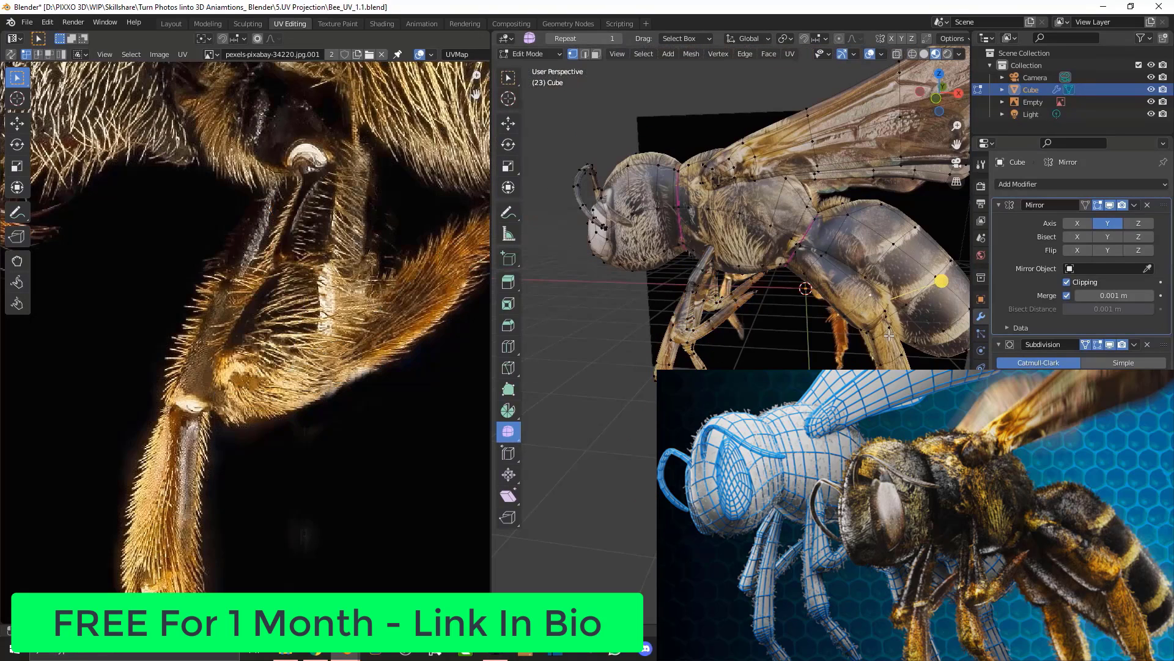
{"action": "key", "text": "l"}
{"action": "key", "text": "KP_1"}
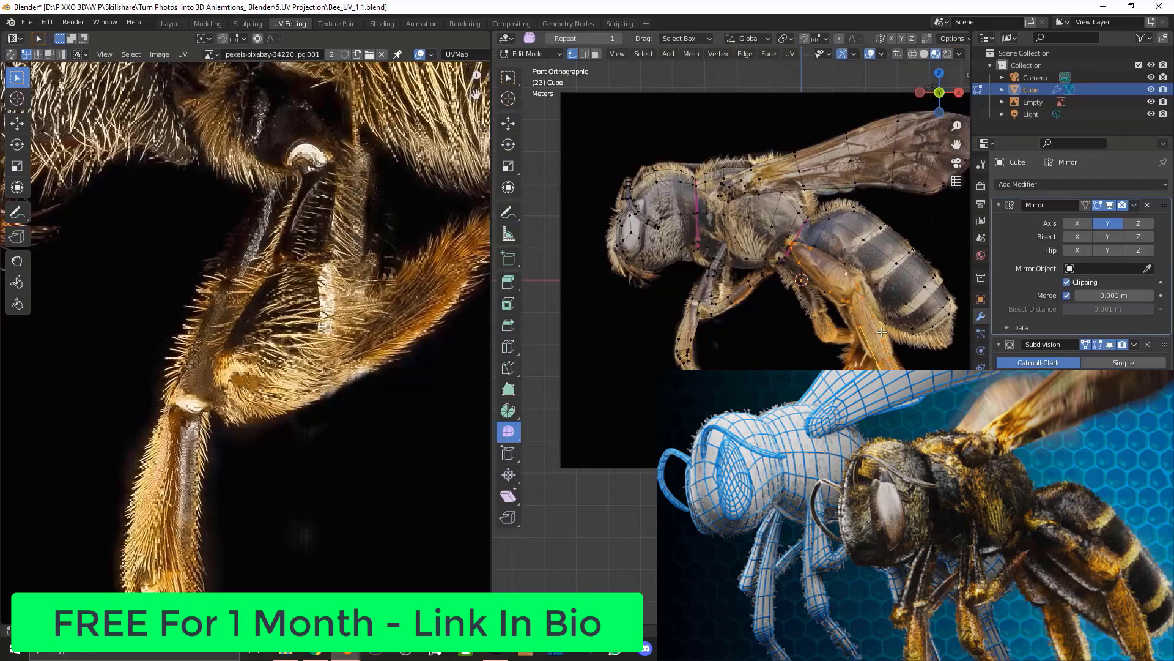
{"action": "scroll", "coordinate": [371, 219], "scroll_direction": "down", "scroll_amount": 6}
{"action": "scroll", "coordinate": [241, 187], "scroll_direction": "up", "scroll_amount": 4}
{"action": "middle_click_drag", "start_coordinate": [336, 265], "coordinate": [362, 519]}
{"action": "scroll", "coordinate": [190, 273], "scroll_direction": "up", "scroll_amount": 1}
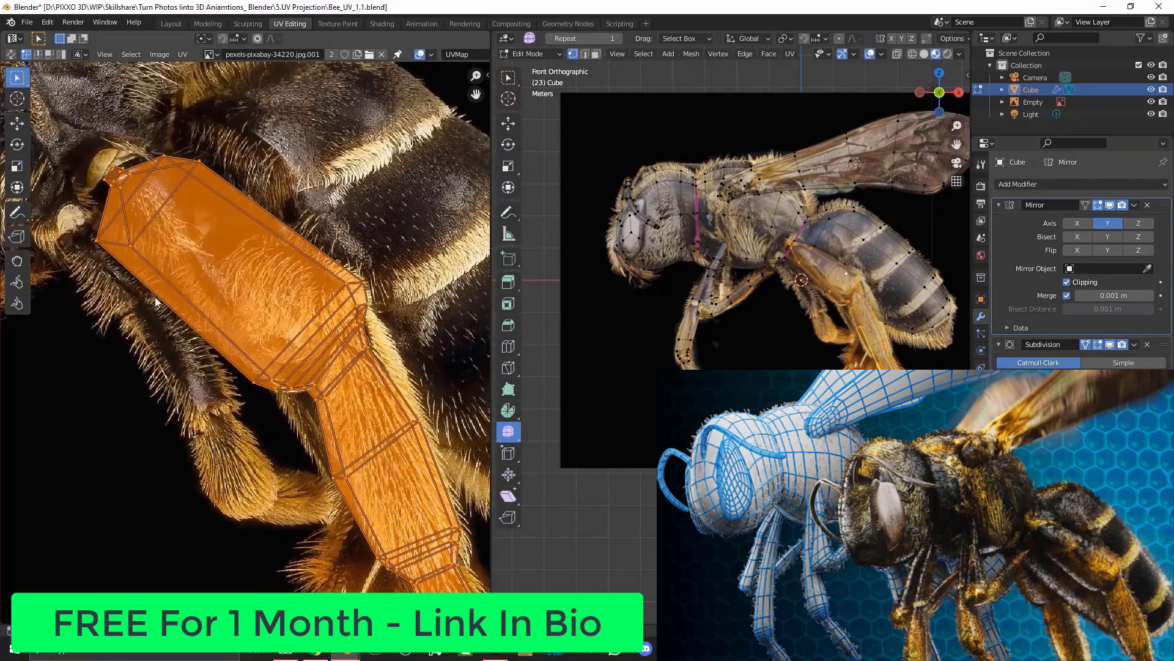
Box-select the UV vertices at the upper end of the hind leg, then scale and move them onto the leg joint in the photo
{"action": "left_click_drag", "start_coordinate": [61, 318], "coordinate": [209, 108]}
{"action": "middle_click_drag", "start_coordinate": [214, 170], "coordinate": [310, 258]}
{"action": "scroll", "coordinate": [341, 267], "scroll_direction": "up", "scroll_amount": 1}
{"action": "key", "text": "g"}
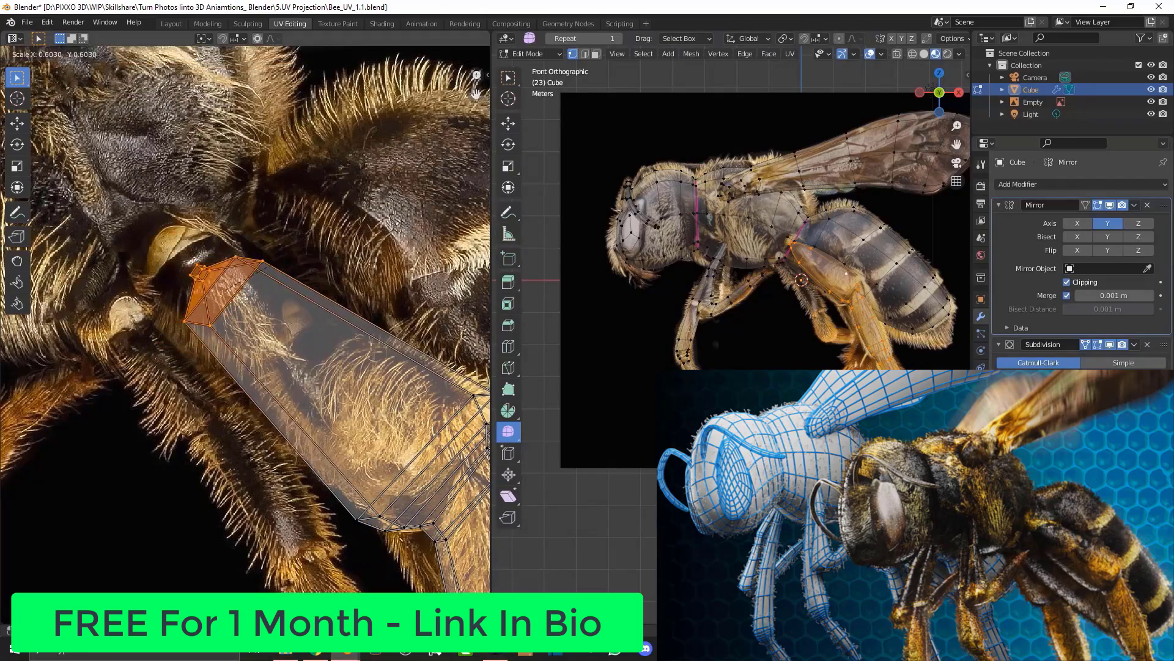
{"action": "left_click", "coordinate": [264, 277]}
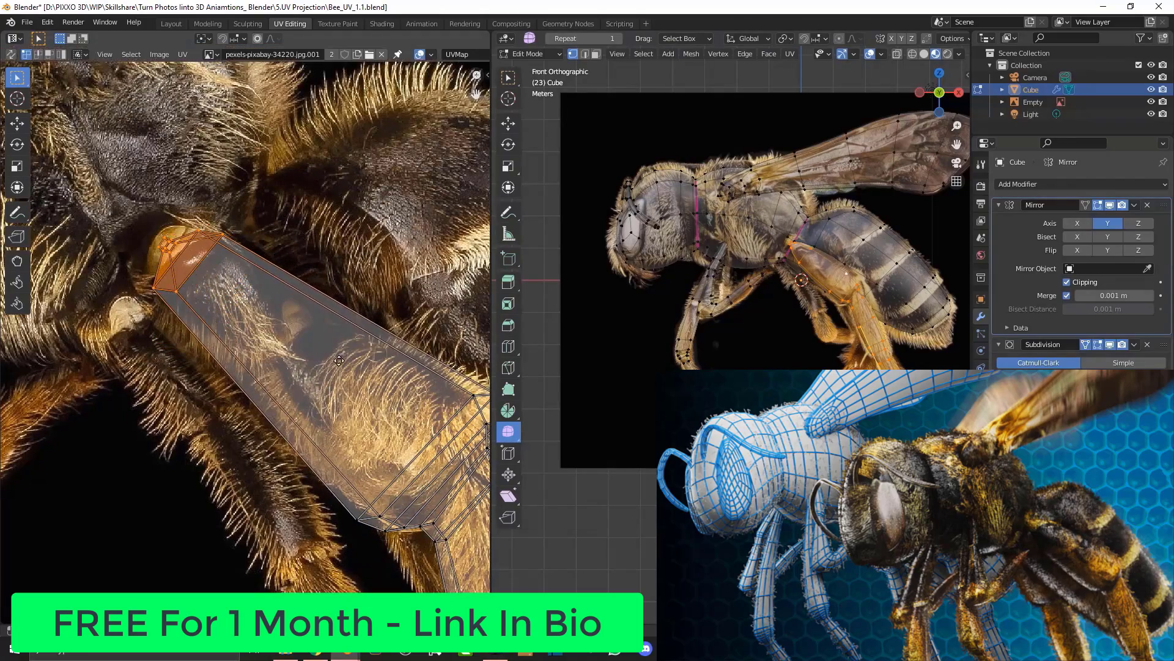
{"action": "middle_click_drag", "start_coordinate": [478, 477], "coordinate": [369, 348]}
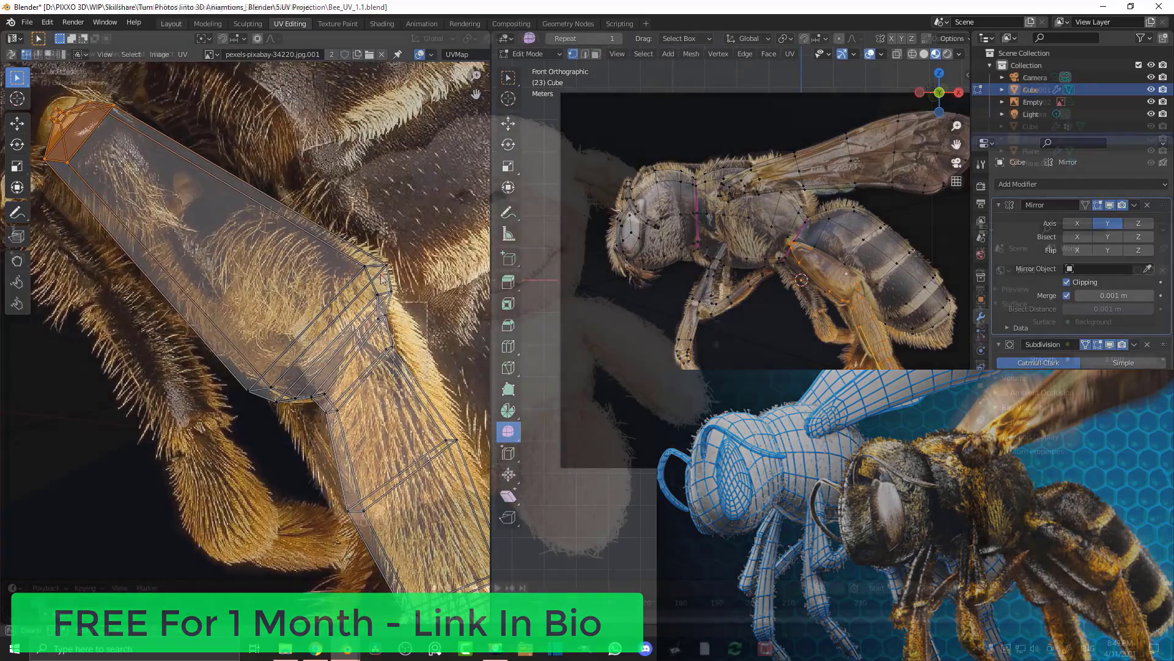
Switch to the browser and show the download sizes for the smiling cuddly toy photo on Pixabay
{"action": "middle_click_drag", "start_coordinate": [592, 289], "coordinate": [648, 296]}
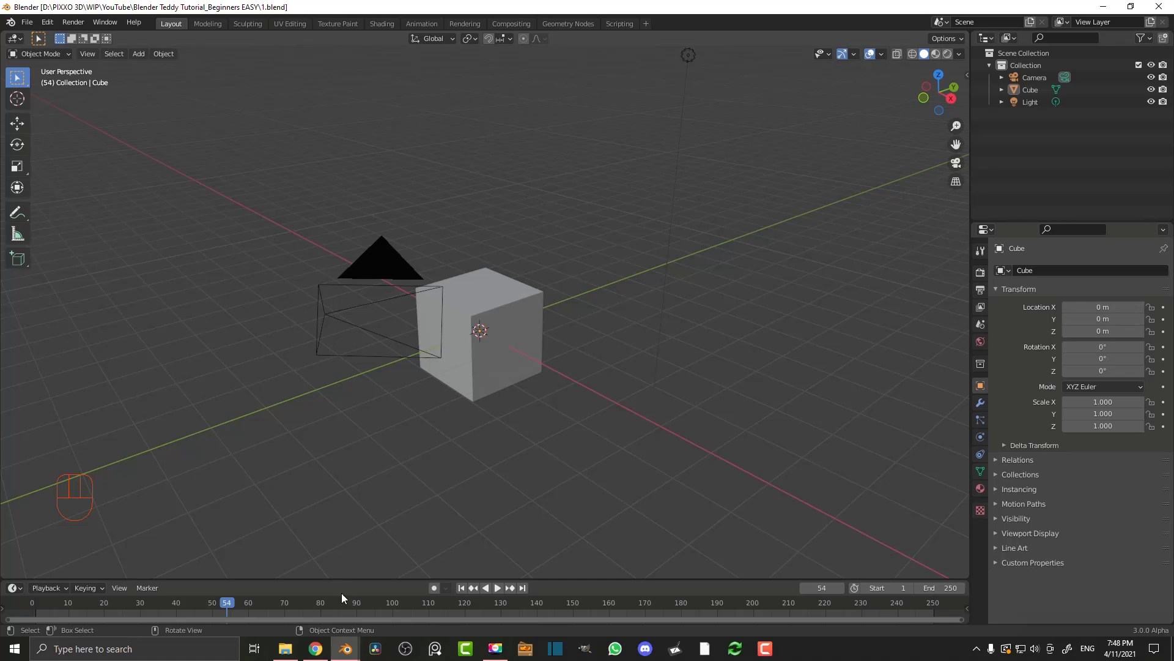
{"action": "left_click", "coordinate": [315, 648]}
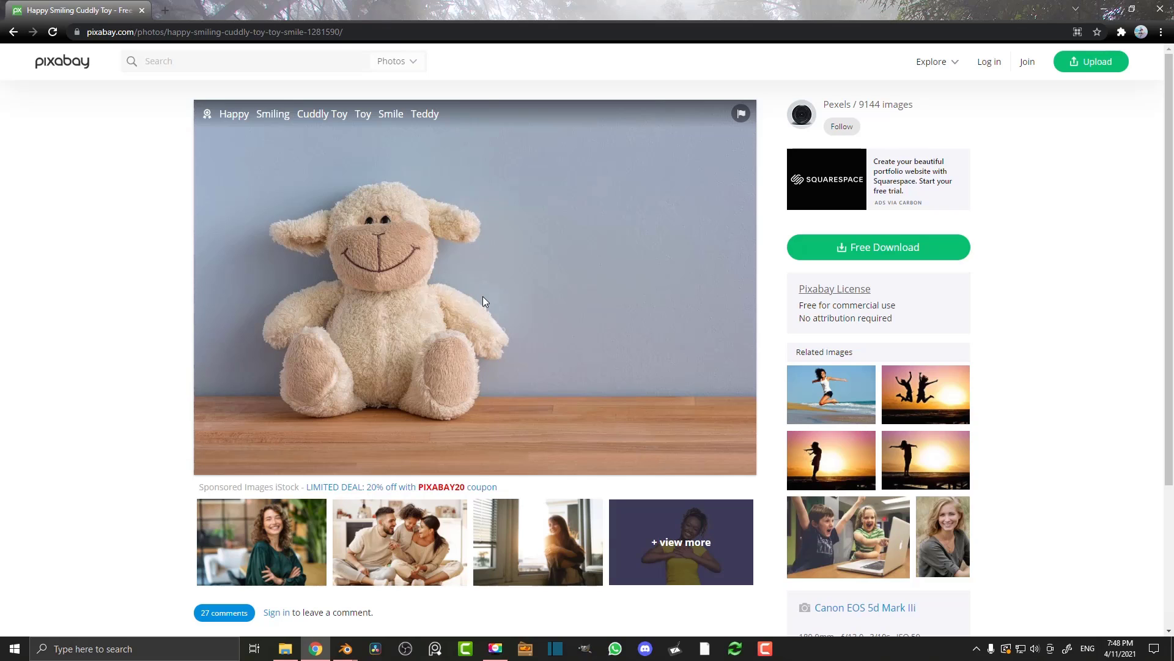
{"action": "left_click", "coordinate": [880, 248]}
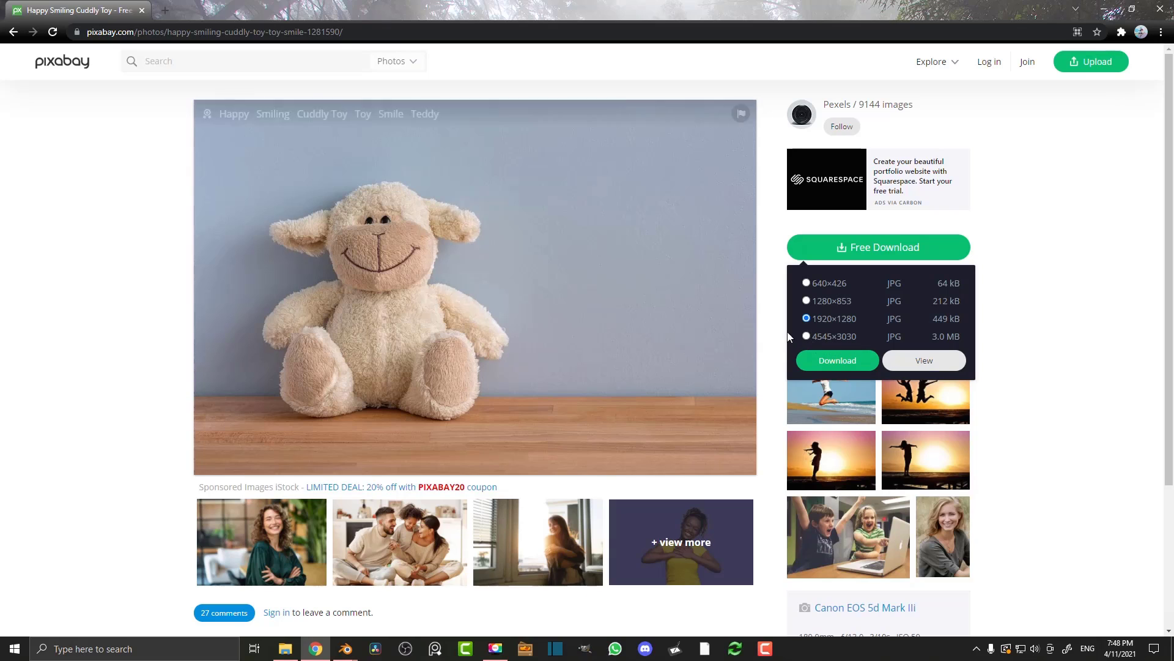
Minimise the browser and reduce Blender to a floating window, keeping the toy image on the desktop accessible beside it
{"action": "left_click", "coordinate": [1104, 9]}
{"action": "left_click", "coordinate": [1132, 9]}
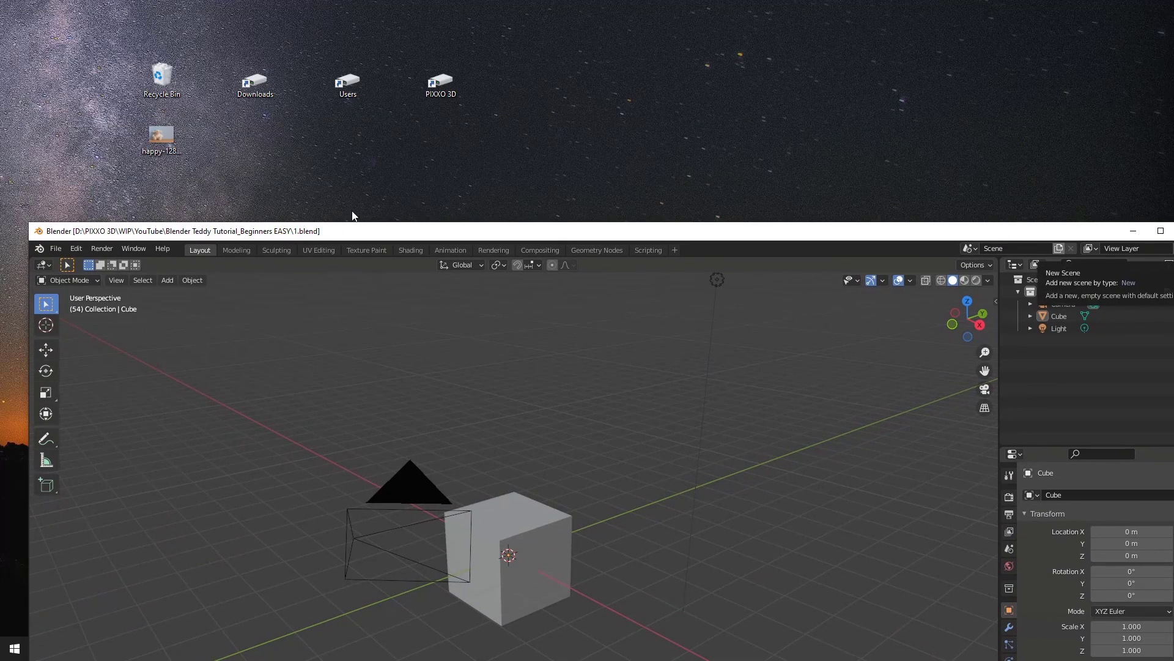
{"action": "left_click_drag", "start_coordinate": [185, 142], "coordinate": [523, 95]}
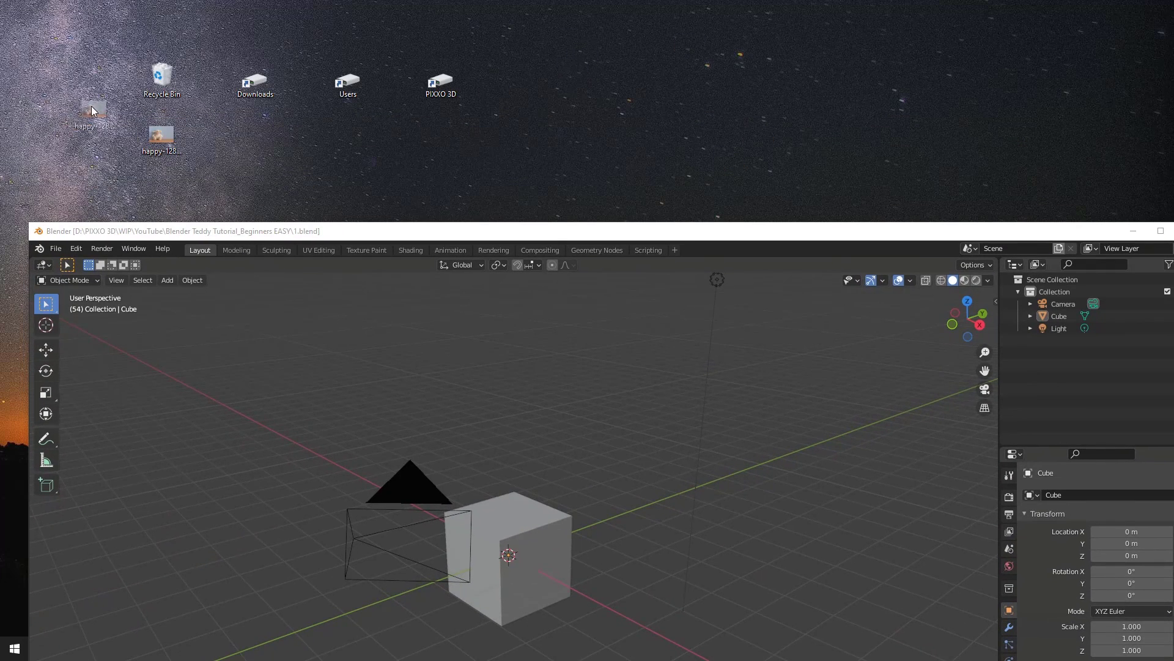
{"action": "left_click_drag", "start_coordinate": [91, 105], "coordinate": [74, 115]}
{"action": "left_click_drag", "start_coordinate": [972, 237], "coordinate": [906, 72]}
Bring the toy photo from the desktop into the front orthographic view as a reference image and maximise the Blender window again
{"action": "middle_click_drag", "start_coordinate": [671, 396], "coordinate": [662, 370]}
{"action": "scroll", "coordinate": [660, 371], "scroll_direction": "down", "scroll_amount": 3}
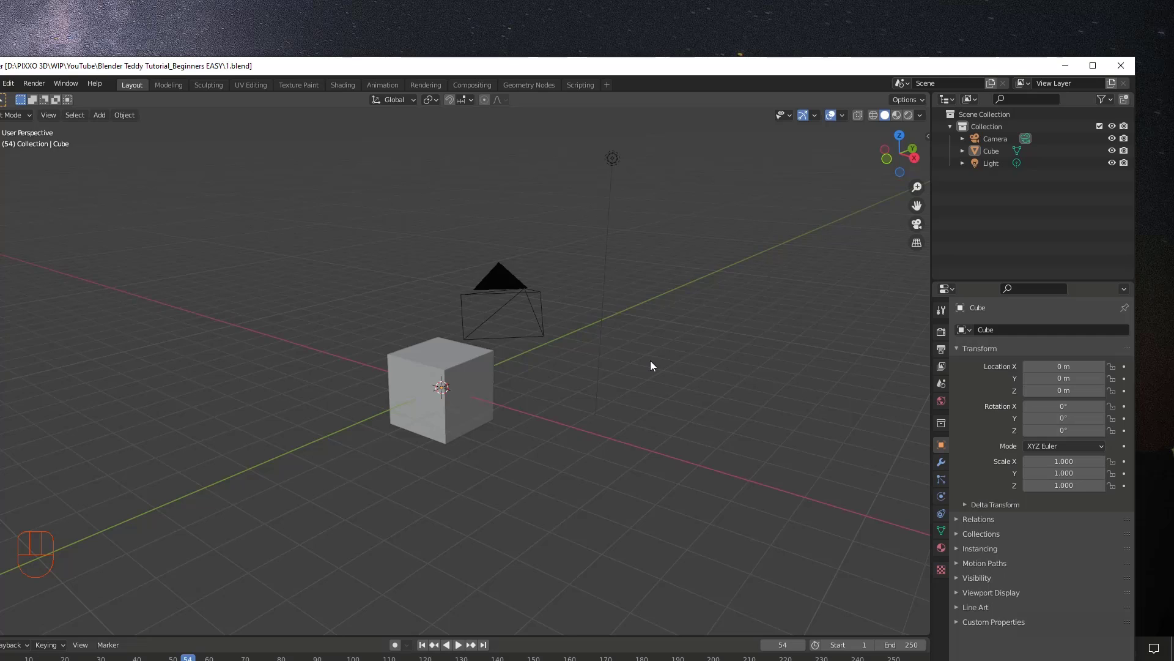
{"action": "key", "text": "KP_1"}
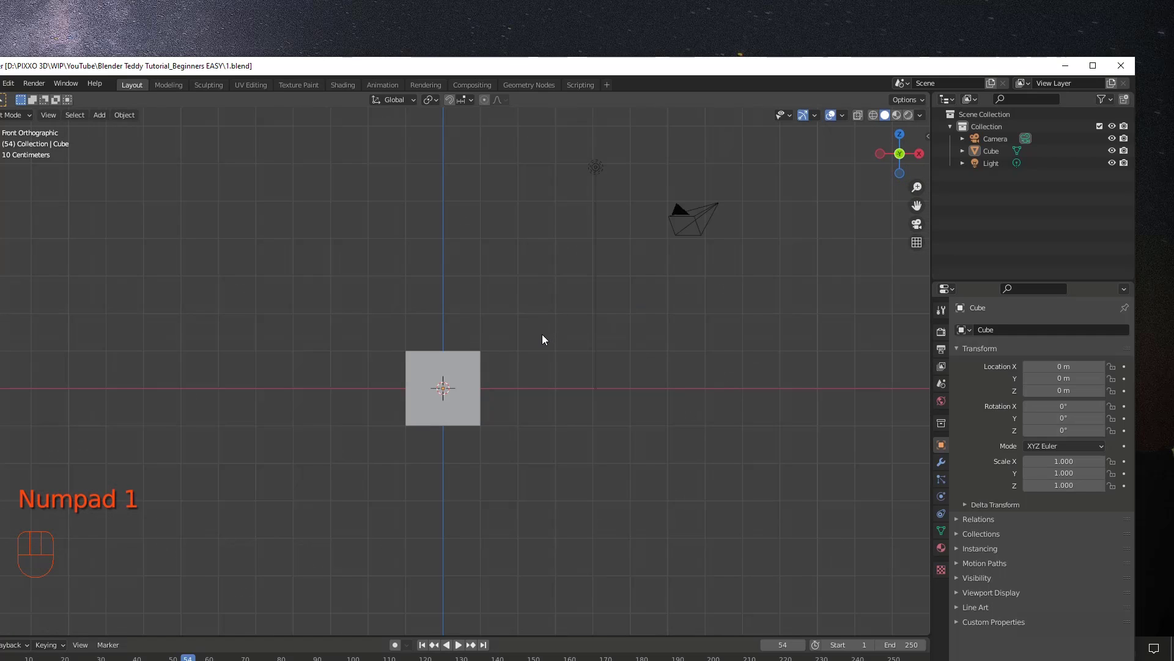
{"action": "scroll", "coordinate": [542, 334], "scroll_direction": "up", "scroll_amount": 1}
{"action": "left_click_drag", "start_coordinate": [544, 65], "coordinate": [817, 45]}
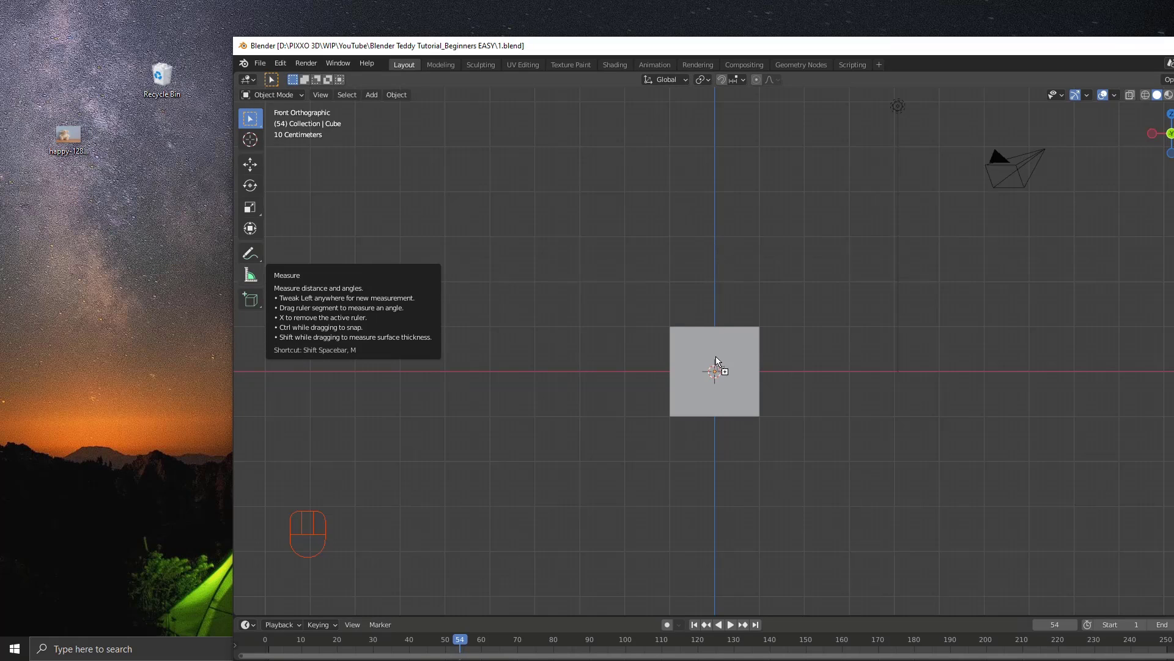
{"action": "left_click_drag", "start_coordinate": [714, 299], "coordinate": [715, 299]}
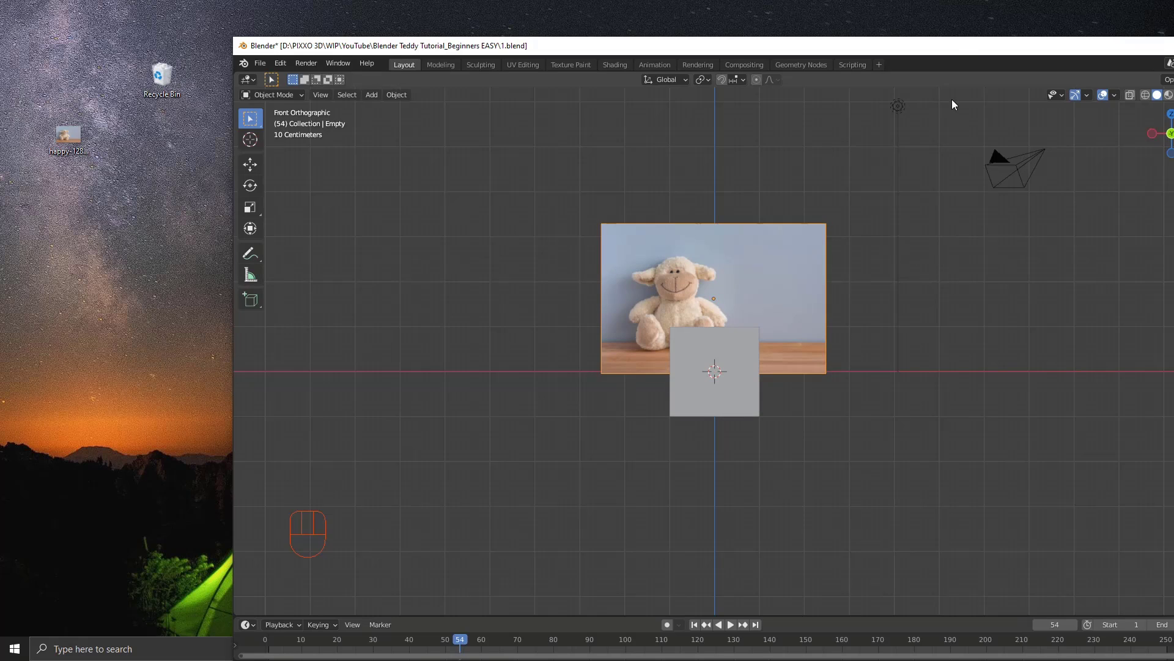
{"action": "left_click_drag", "start_coordinate": [969, 55], "coordinate": [677, 29]}
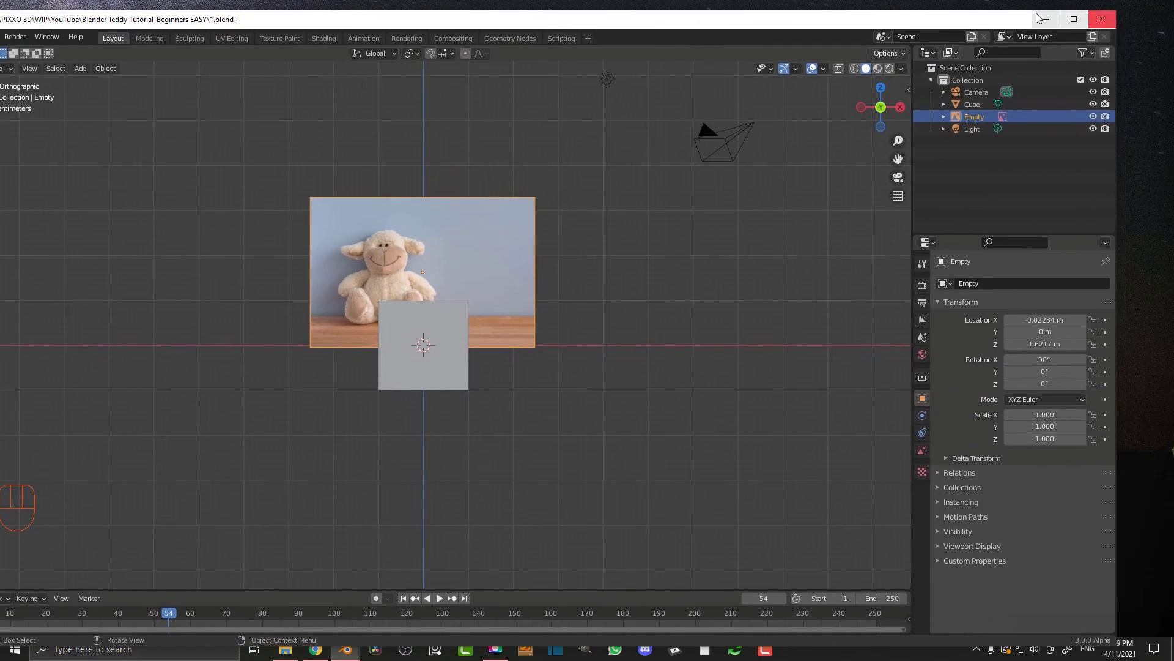
{"action": "left_click", "coordinate": [1073, 19]}
Move the reference image back along the Y axis to about 4.9 m, behind the cube
{"action": "middle_click_drag", "start_coordinate": [470, 209], "coordinate": [494, 236]}
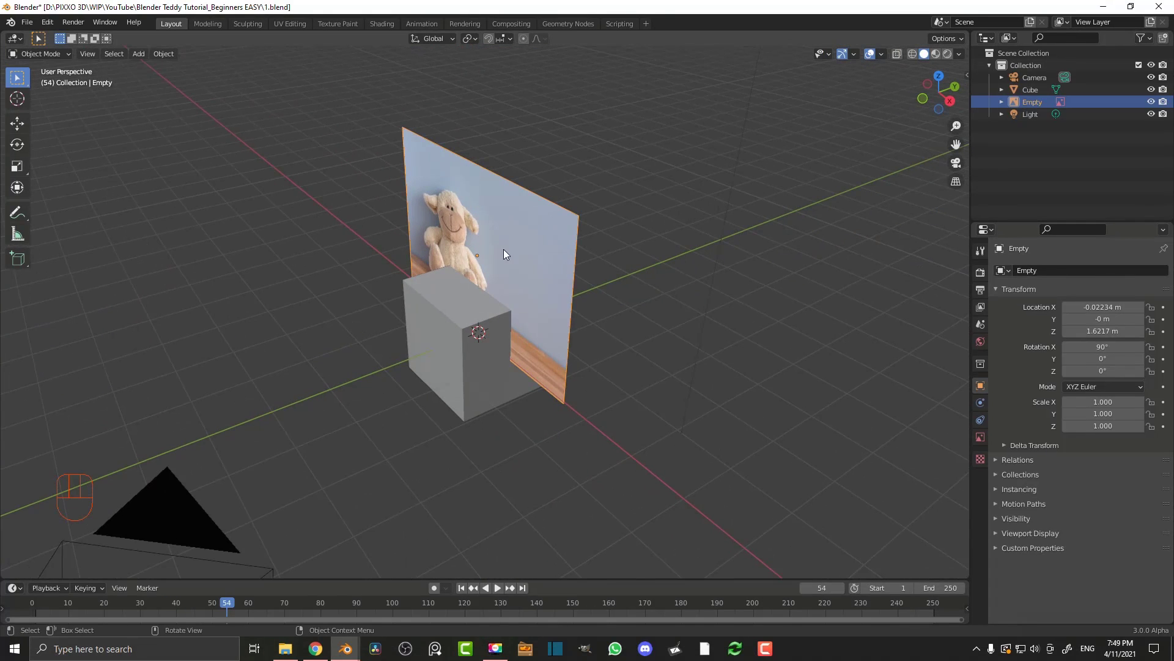
{"action": "key", "text": "g"}
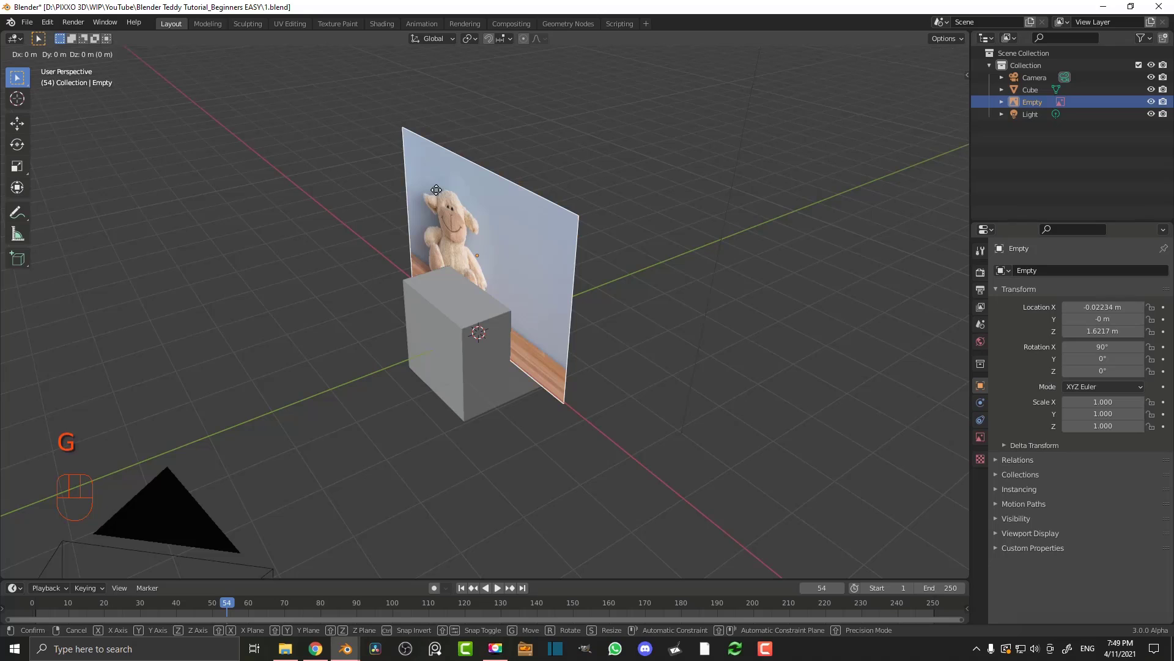
{"action": "key", "text": "y"}
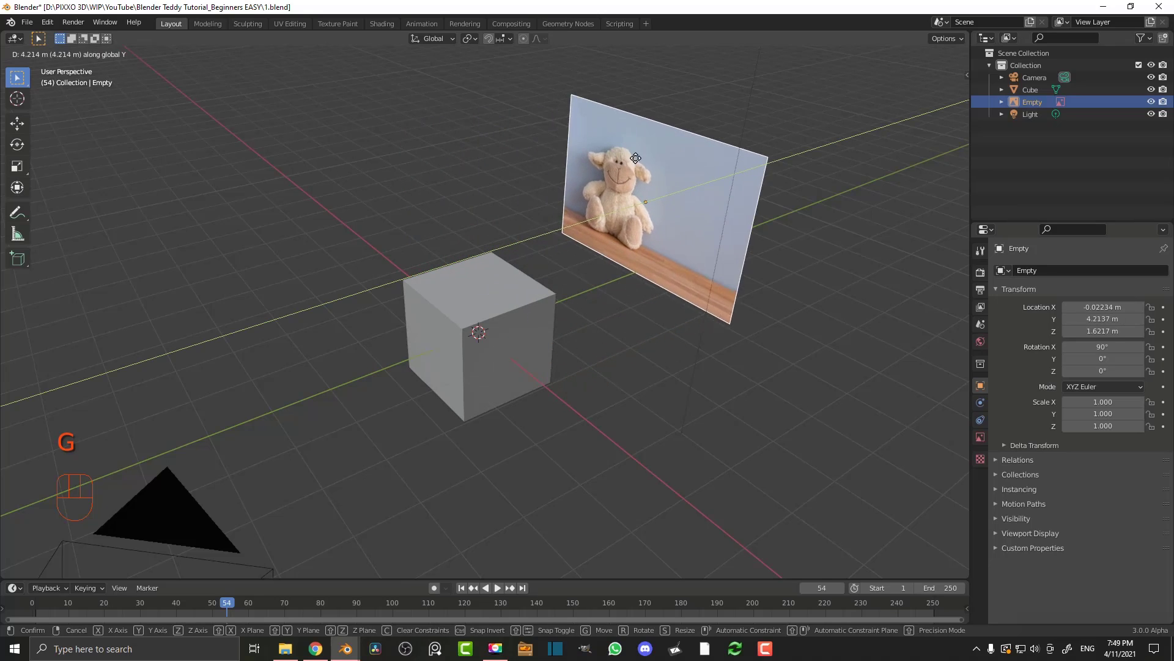
{"action": "left_click", "coordinate": [644, 186]}
{"action": "middle_click_drag", "start_coordinate": [645, 186], "coordinate": [490, 317]}
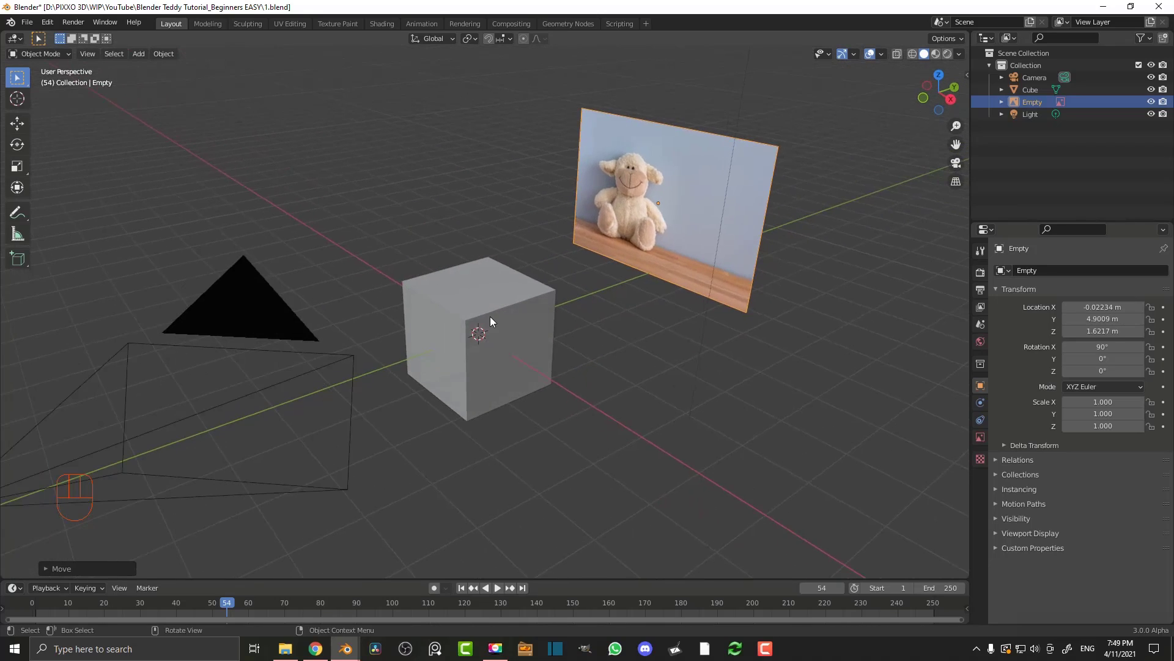
{"action": "key", "text": "KP_1"}
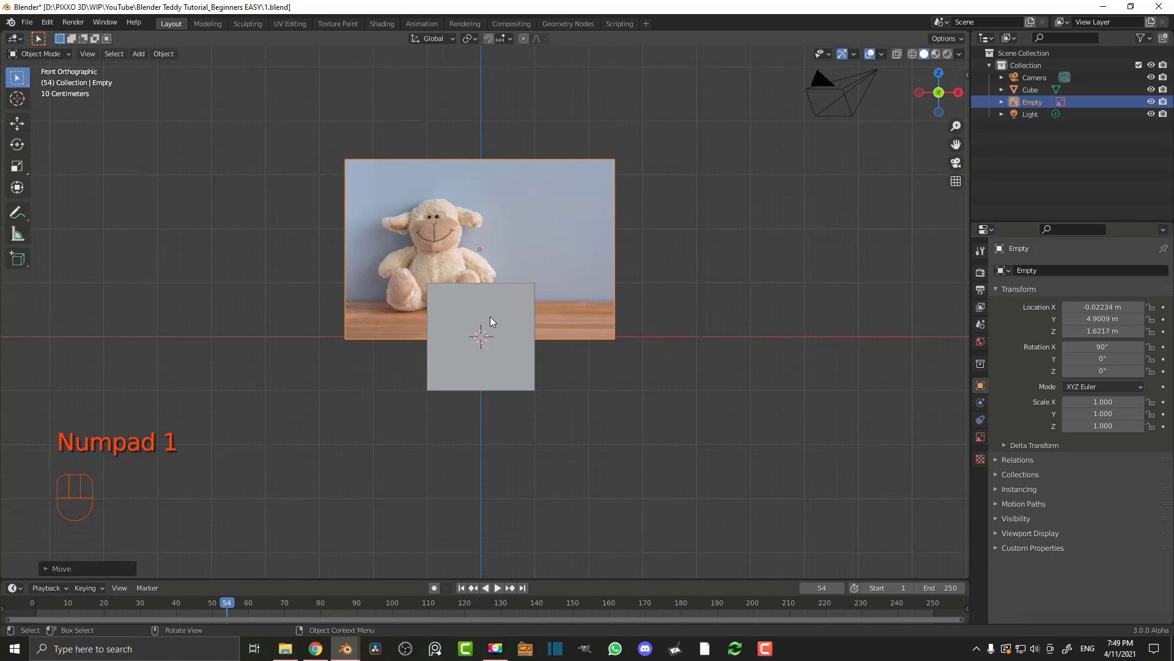
{"action": "key", "text": "g"}
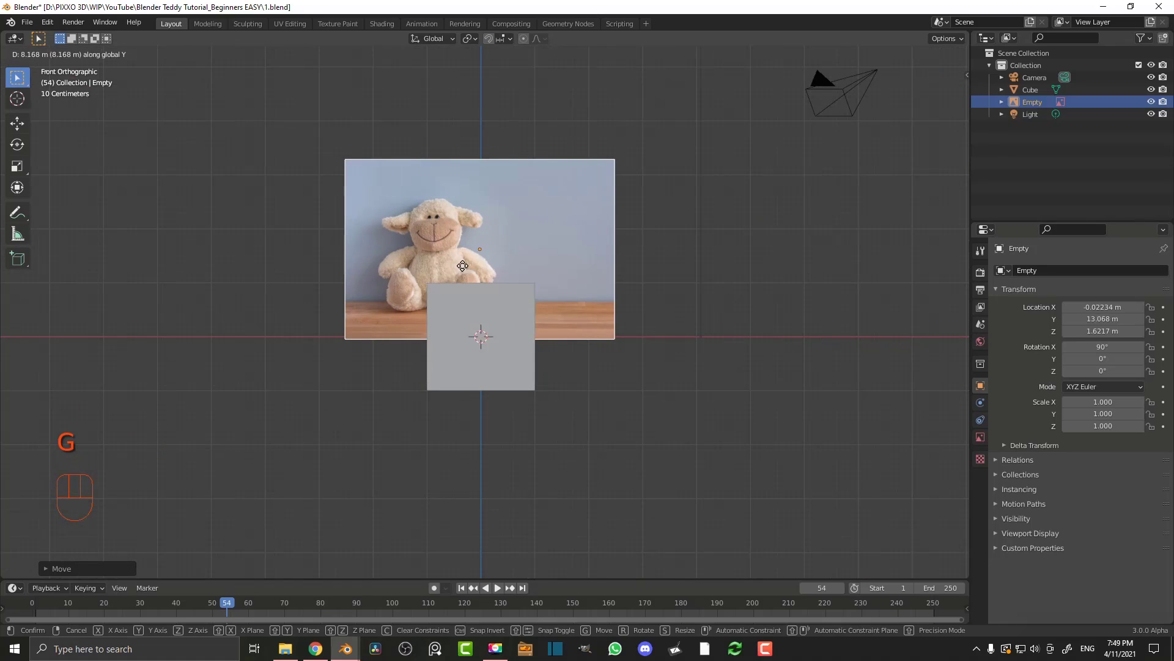
{"action": "right_click", "coordinate": [565, 213]}
Move the reference image farther behind the cube along the Y axis, to about 6.5 m
{"action": "middle_click_drag", "start_coordinate": [566, 213], "coordinate": [480, 277]}
{"action": "key", "text": "g"}
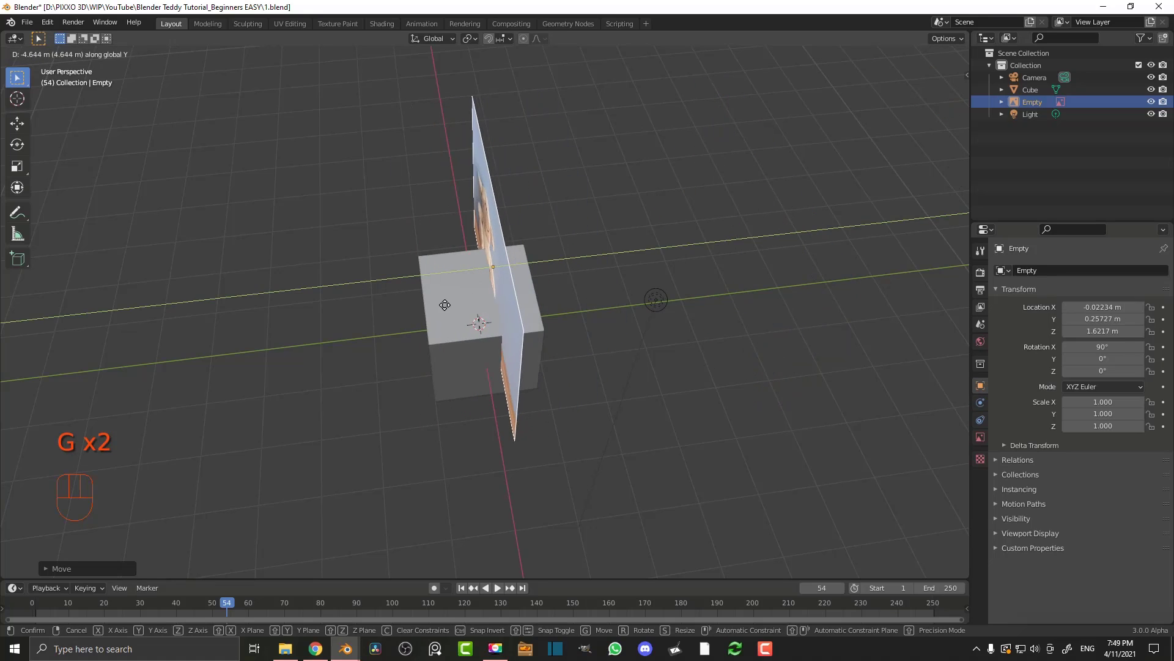
{"action": "left_click", "coordinate": [790, 301]}
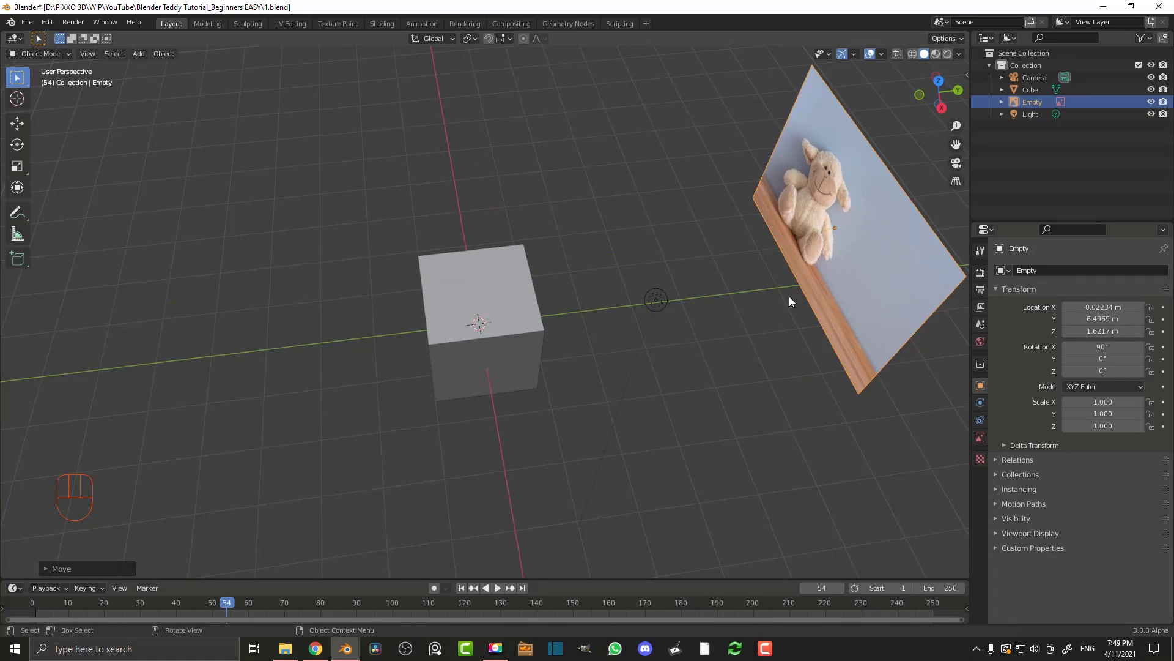
In front view, move the reference image along X to about 0.8 m so the toy is centred on the Z axis
{"action": "key", "text": "KP_1"}
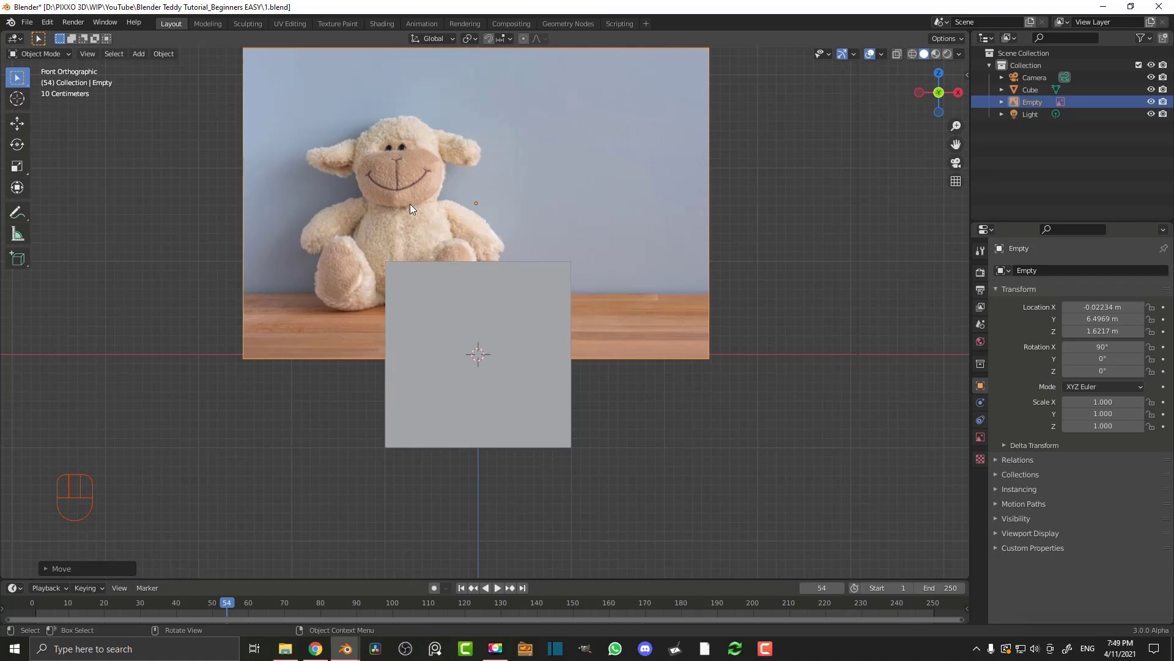
{"action": "middle_click_drag", "start_coordinate": [449, 247], "coordinate": [486, 298], "text": "shift"}
{"action": "scroll", "coordinate": [435, 258], "scroll_direction": "up", "scroll_amount": 1}
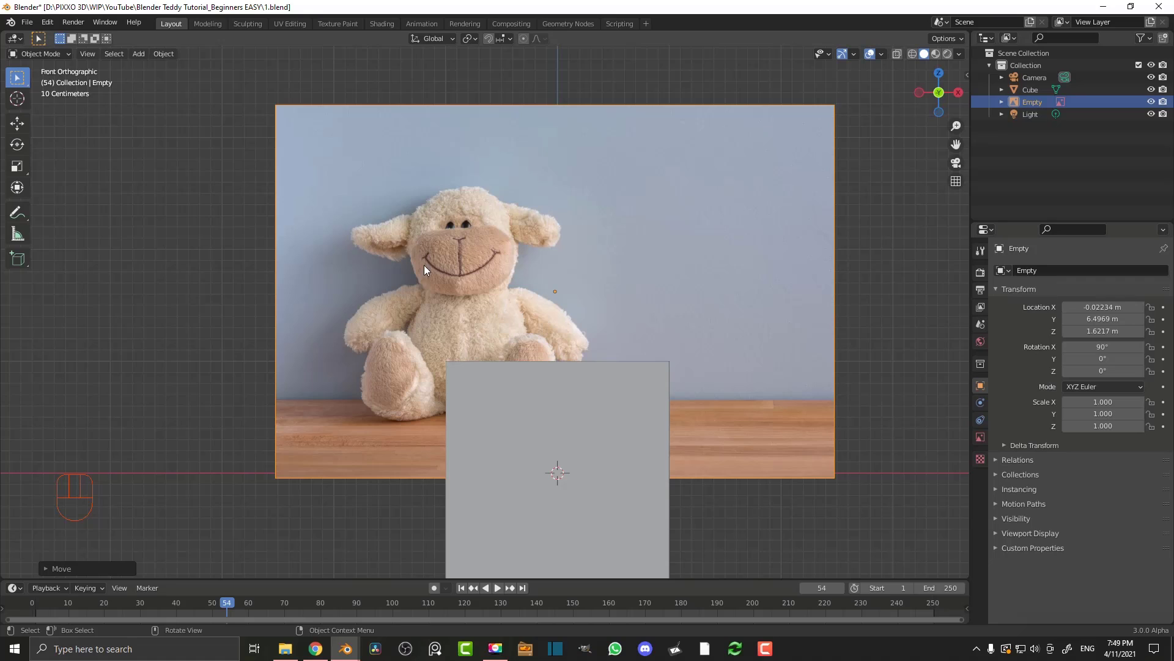
{"action": "key", "text": "g"}
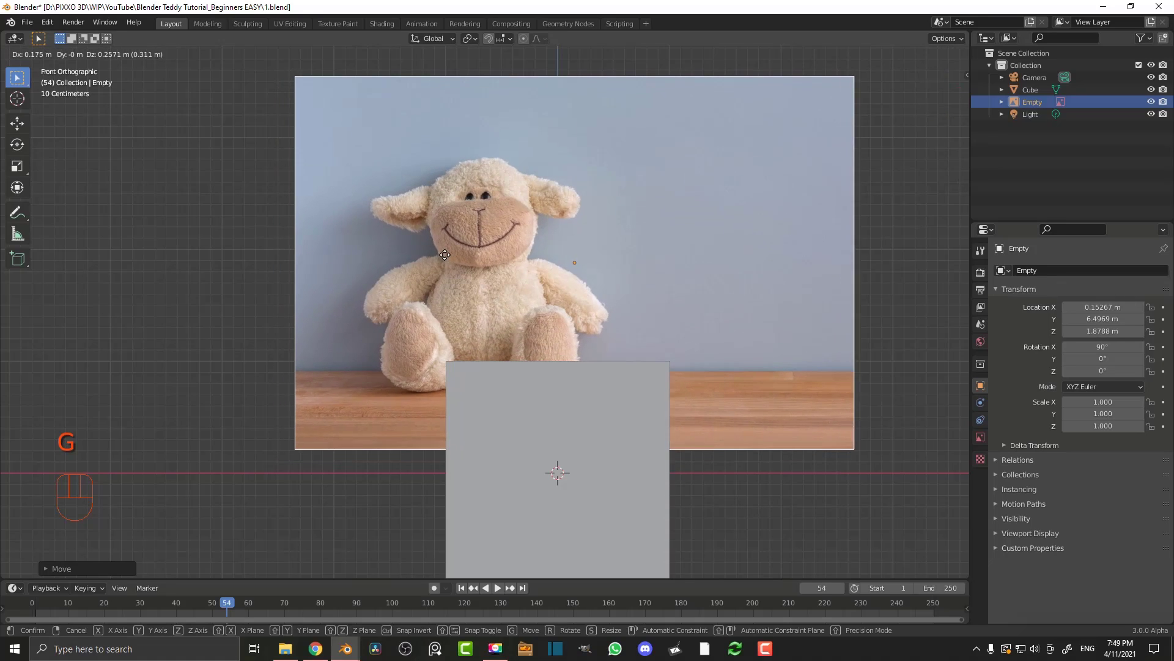
{"action": "key", "text": "x"}
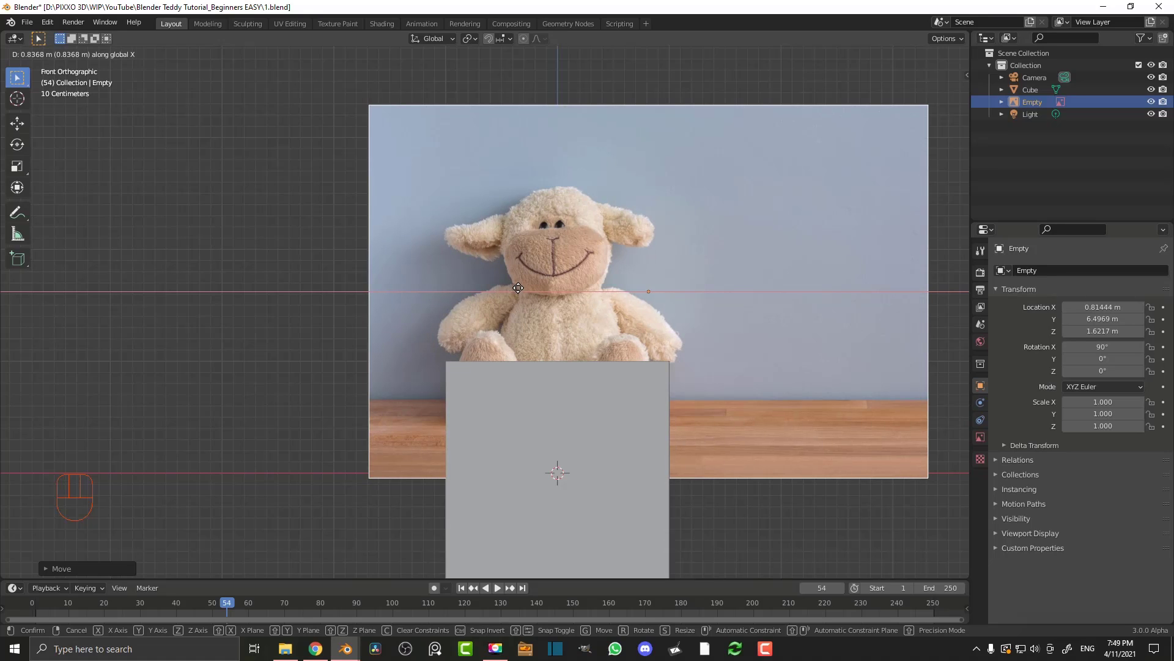
{"action": "left_click", "coordinate": [516, 288]}
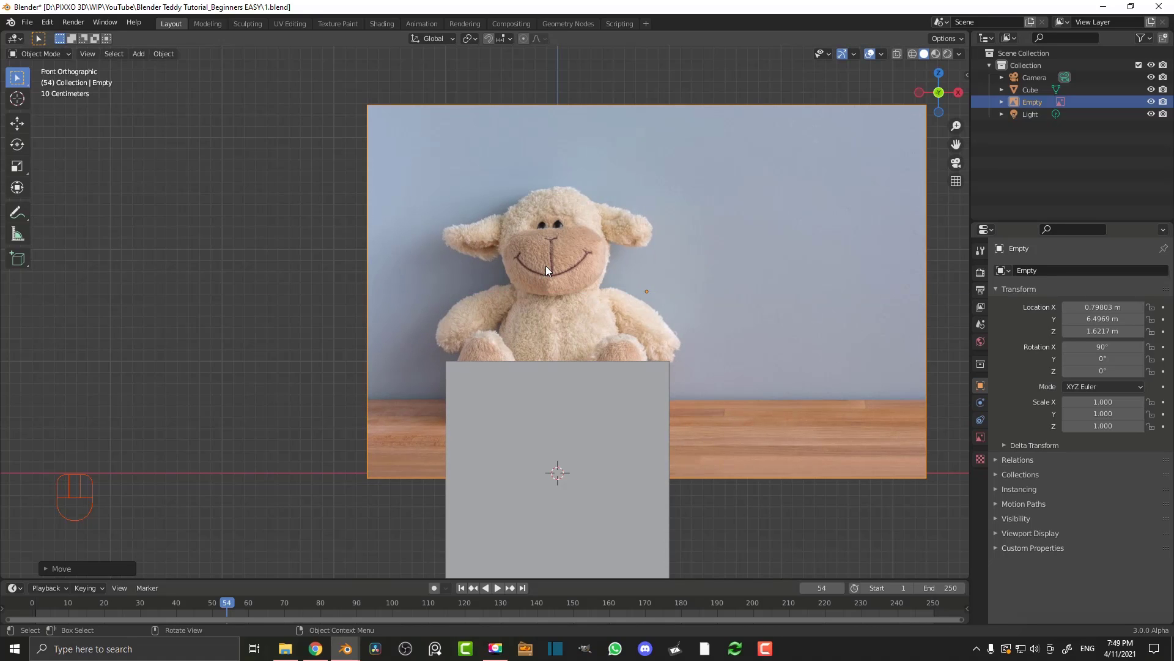
Set the viewport shading to Wireframe so the toy photo can be seen through the cube
{"action": "scroll", "coordinate": [544, 346], "scroll_direction": "down", "scroll_amount": 2}
{"action": "mouse_move", "coordinate": [543, 347]}
{"action": "middle_mouse_down", "text": "shift"}
{"action": "mouse_move", "coordinate": [553, 342]}
{"action": "mouse_move", "coordinate": [530, 353]}
{"action": "middle_mouse_up", "text": "shift"}
{"action": "scroll", "coordinate": [565, 333], "scroll_direction": "up", "scroll_amount": 1}
{"action": "scroll", "coordinate": [571, 242], "scroll_direction": "up", "scroll_amount": 1}
{"action": "key", "text": "z"}
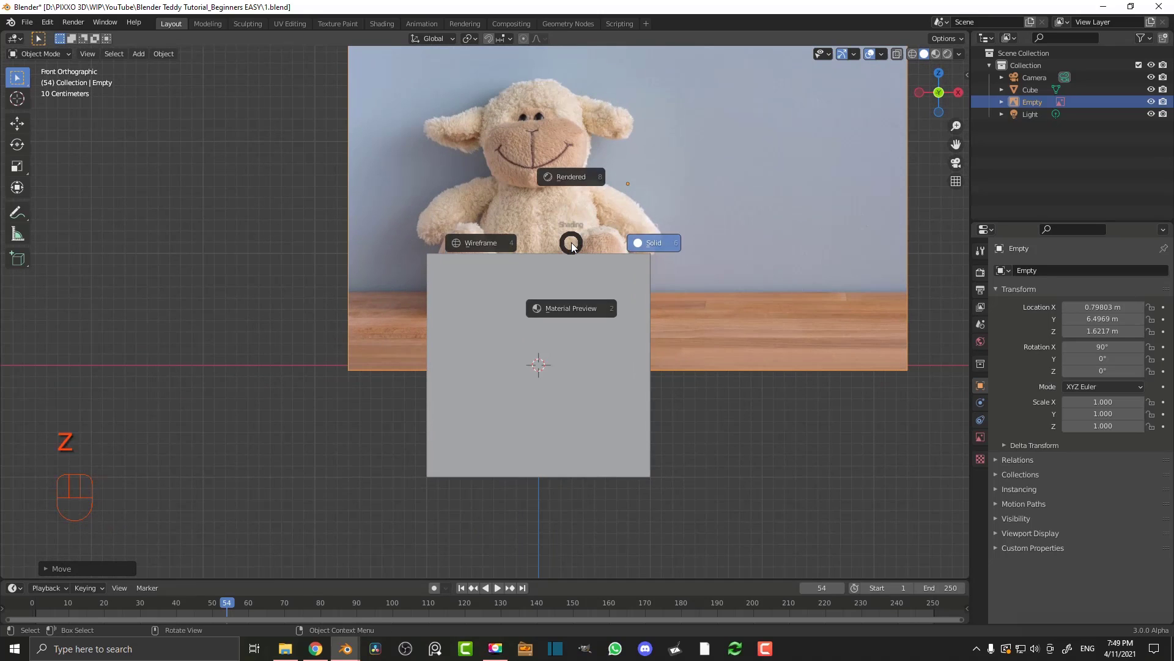
{"action": "left_click", "coordinate": [484, 251]}
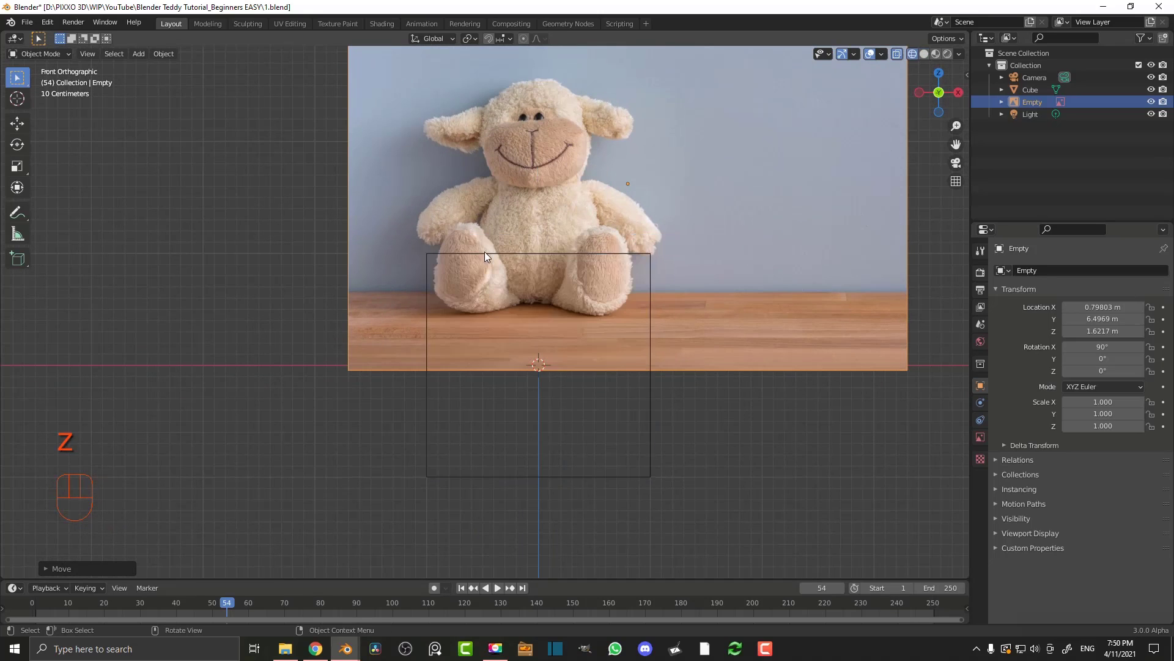
Move the reference image down to about X 0.82 m, Z 1.06 m so the toy's seat meets the world origin
{"action": "scroll", "coordinate": [554, 263], "scroll_direction": "up", "scroll_amount": 1}
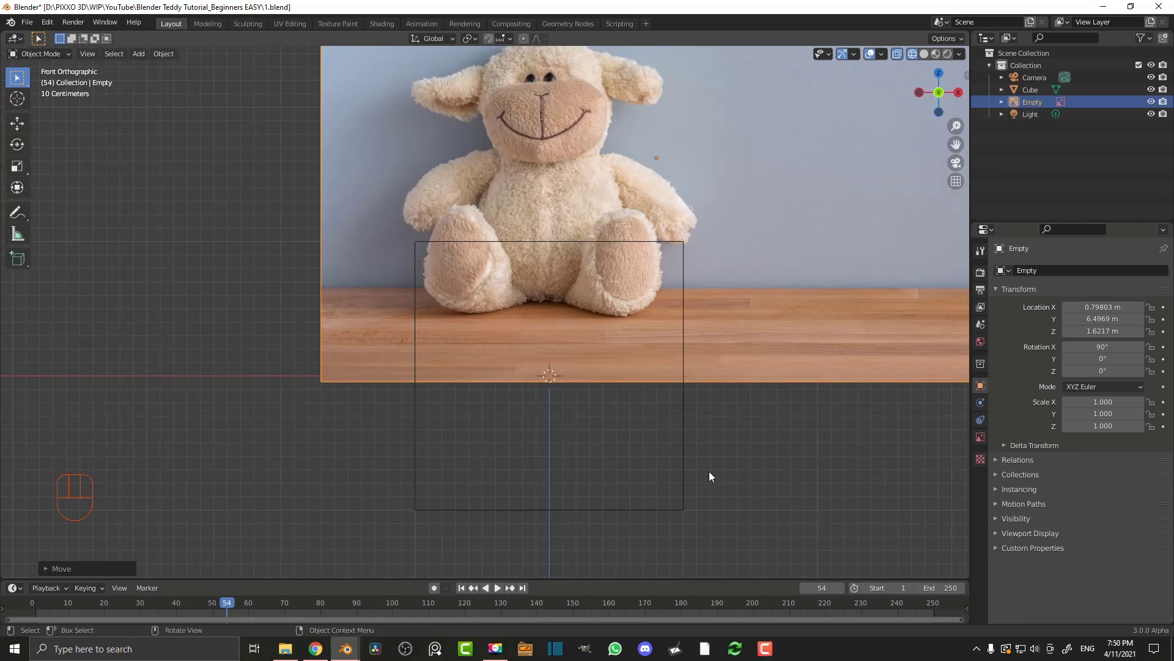
{"action": "scroll", "coordinate": [581, 291], "scroll_direction": "up", "scroll_amount": 1}
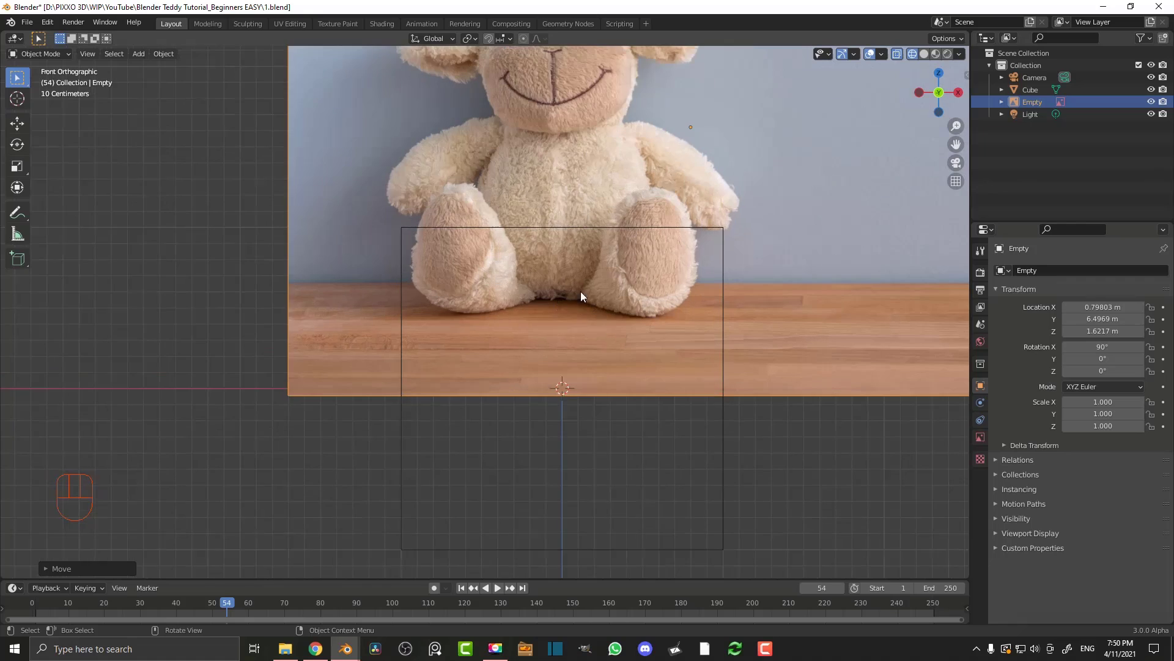
{"action": "scroll", "coordinate": [582, 291], "scroll_direction": "down", "scroll_amount": 2}
{"action": "scroll", "coordinate": [537, 164], "scroll_direction": "up", "scroll_amount": 1}
{"action": "key", "text": "g"}
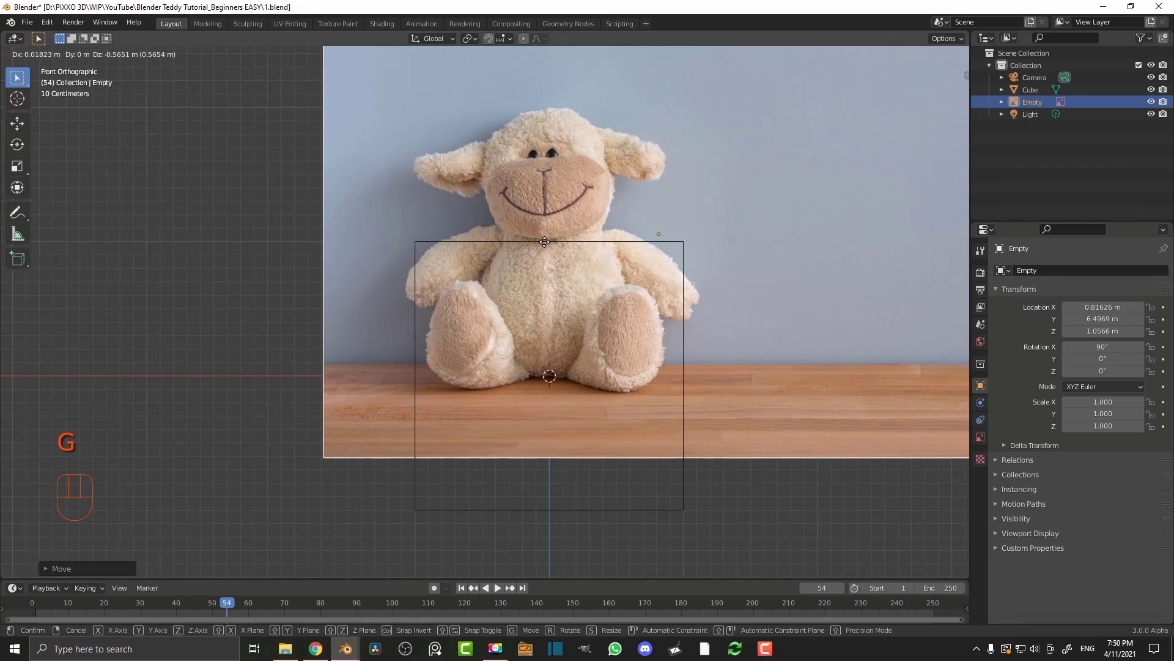
{"action": "left_click", "coordinate": [545, 241]}
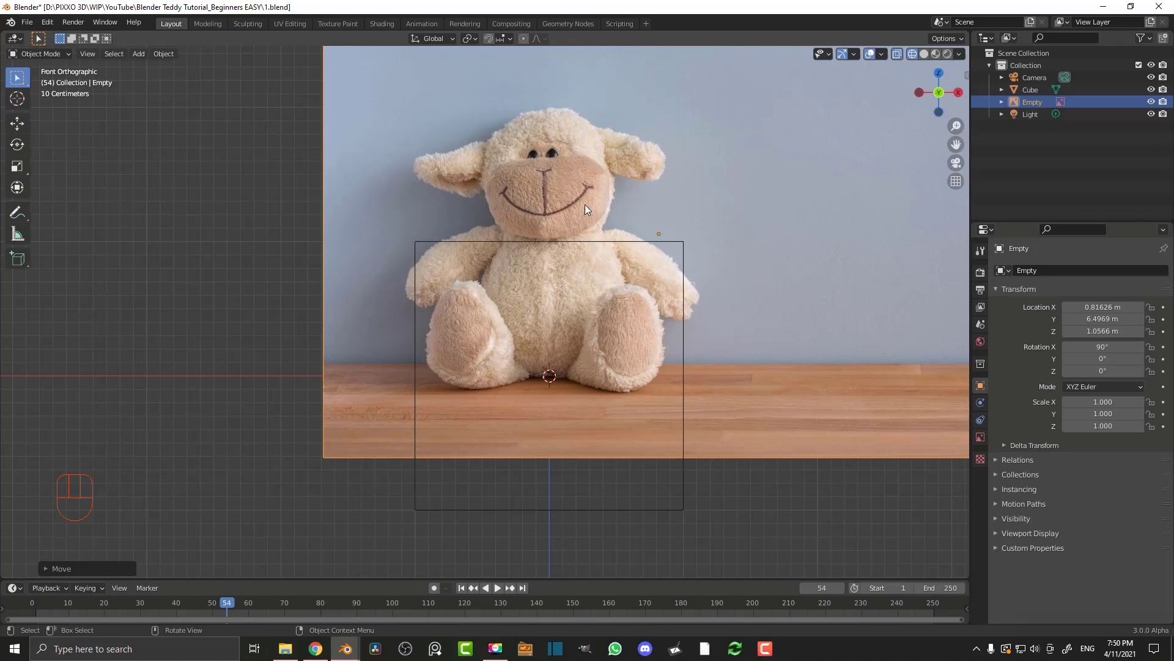
Fine-tune the reference image's position to about X 0.79 m, Z 1.03 m to centre the toy on the Z axis
{"action": "scroll", "coordinate": [585, 204], "scroll_direction": "up", "scroll_amount": 3}
{"action": "middle_click_drag", "start_coordinate": [592, 74], "coordinate": [546, 200], "text": "shift"}
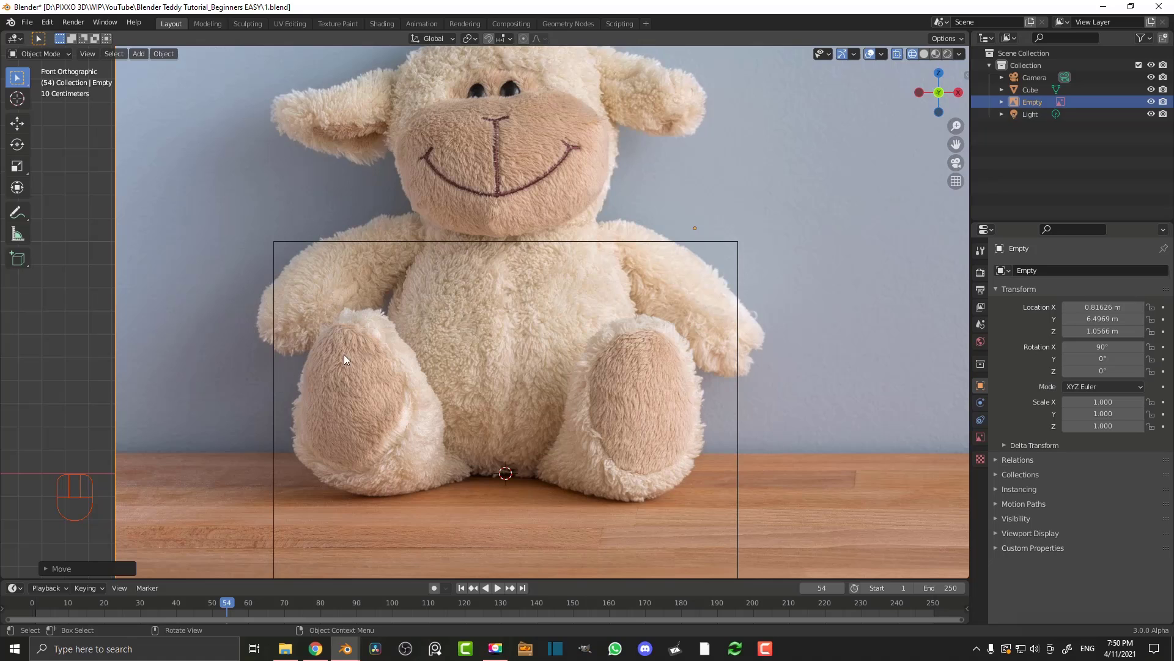
{"action": "key", "text": "g"}
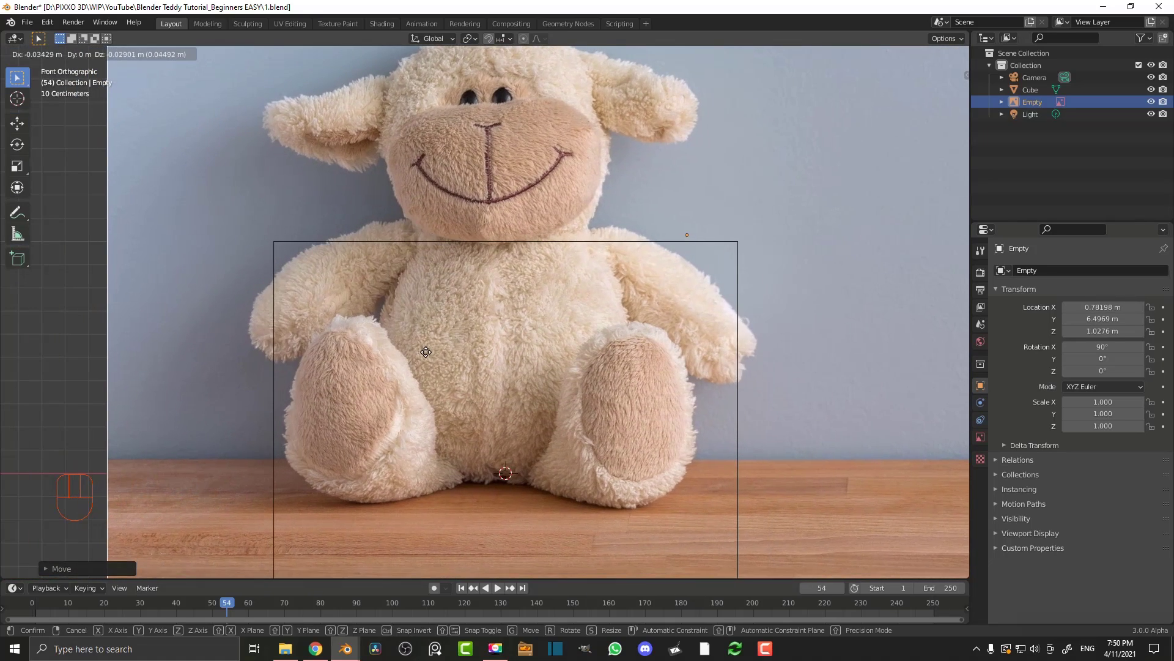
{"action": "left_click", "coordinate": [423, 353]}
{"action": "scroll", "coordinate": [423, 352], "scroll_direction": "down", "scroll_amount": 3}
{"action": "middle_click_drag", "start_coordinate": [452, 368], "coordinate": [476, 350], "text": "shift"}
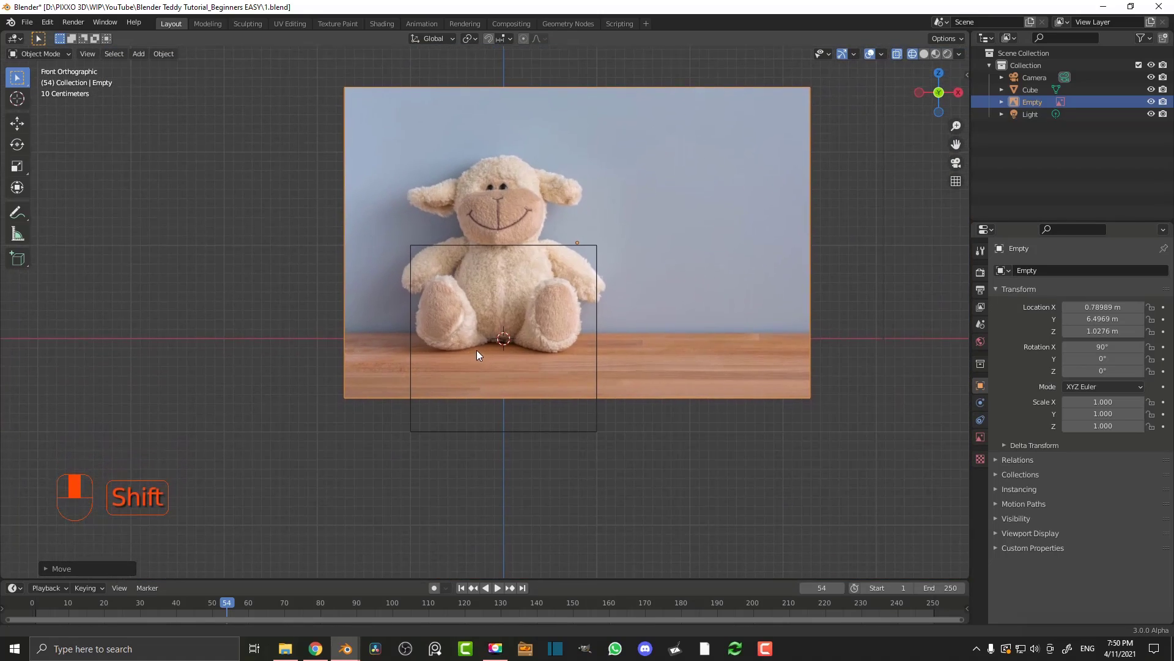
Examine how the toy's feet, body and head line up with the world axes and the cube in front view
{"action": "scroll", "coordinate": [612, 349], "scroll_direction": "up", "scroll_amount": 3}
{"action": "middle_click_drag", "start_coordinate": [379, 375], "coordinate": [530, 329], "text": "shift"}
{"action": "scroll", "coordinate": [411, 332], "scroll_direction": "up", "scroll_amount": 4}
{"action": "scroll", "coordinate": [398, 332], "scroll_direction": "down", "scroll_amount": 3}
{"action": "scroll", "coordinate": [530, 329], "scroll_direction": "up", "scroll_amount": 2}
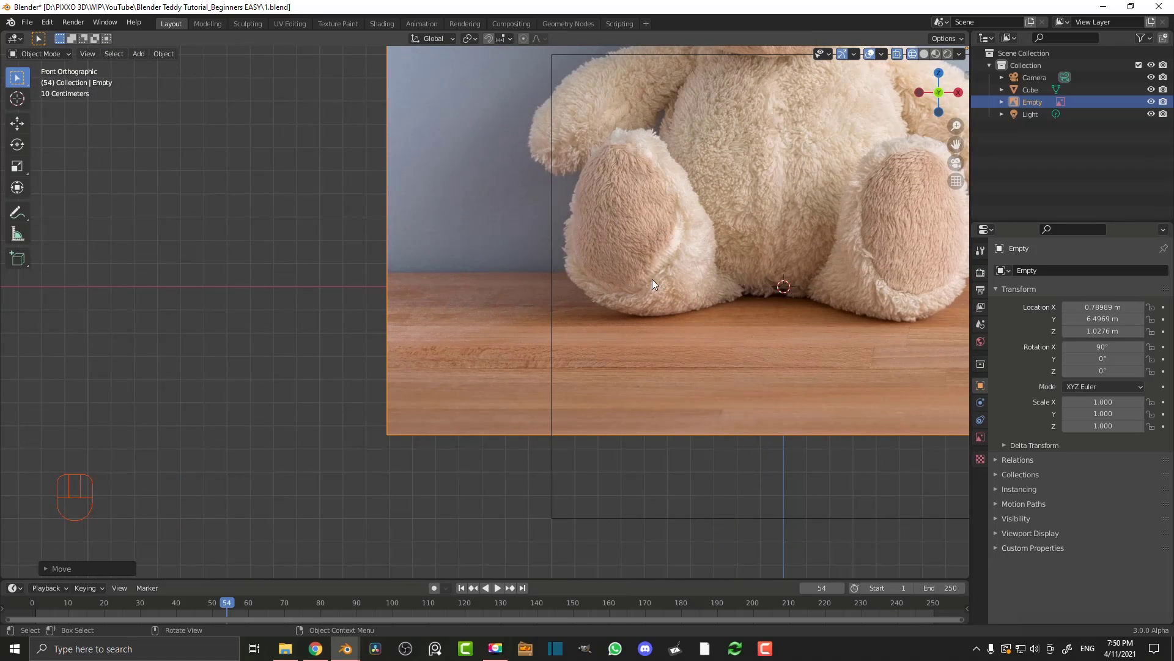
{"action": "middle_click_drag", "start_coordinate": [291, 286], "coordinate": [346, 317]}
{"action": "key", "text": "KP_1"}
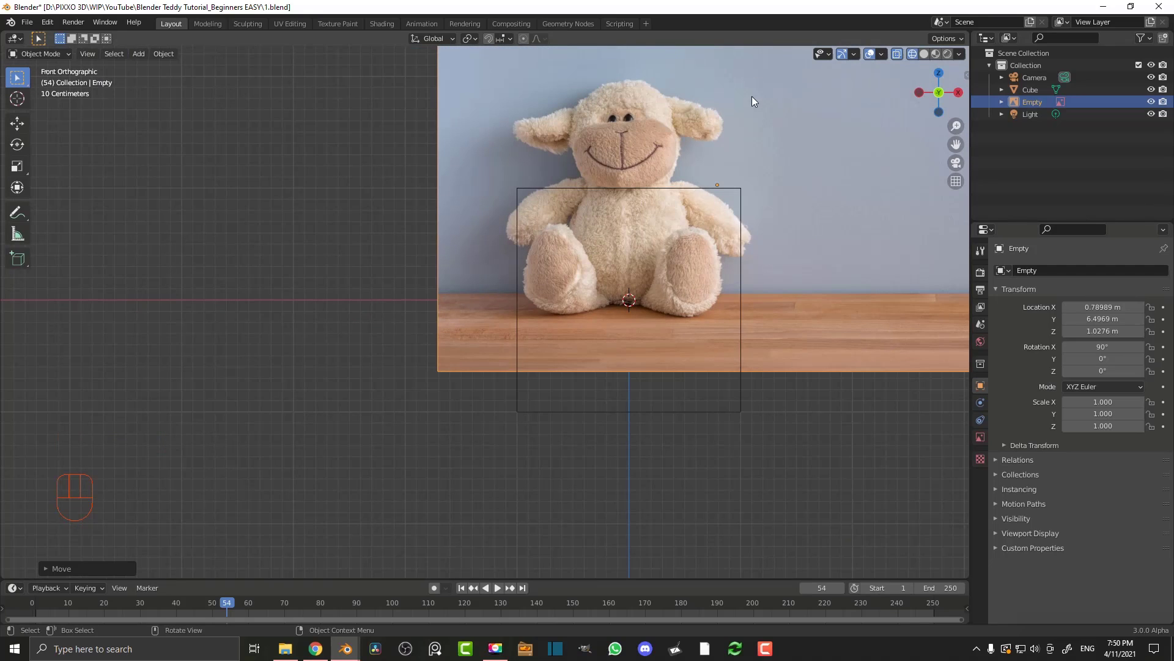
{"action": "middle_click_drag", "start_coordinate": [699, 282], "coordinate": [600, 329], "text": "shift"}
{"action": "scroll", "coordinate": [602, 319], "scroll_direction": "up", "scroll_amount": 3}
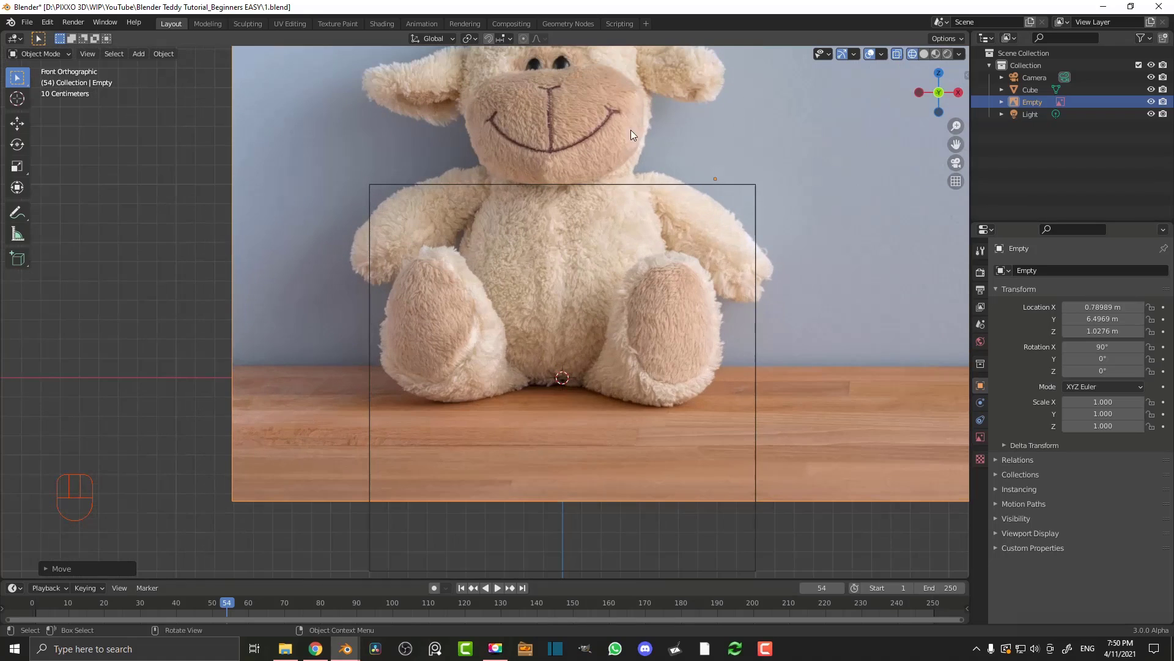
Select the cube and set the viewport shading to Solid, ending in front view
{"action": "left_click", "coordinate": [695, 185]}
{"action": "scroll", "coordinate": [653, 157], "scroll_direction": "down", "scroll_amount": 4}
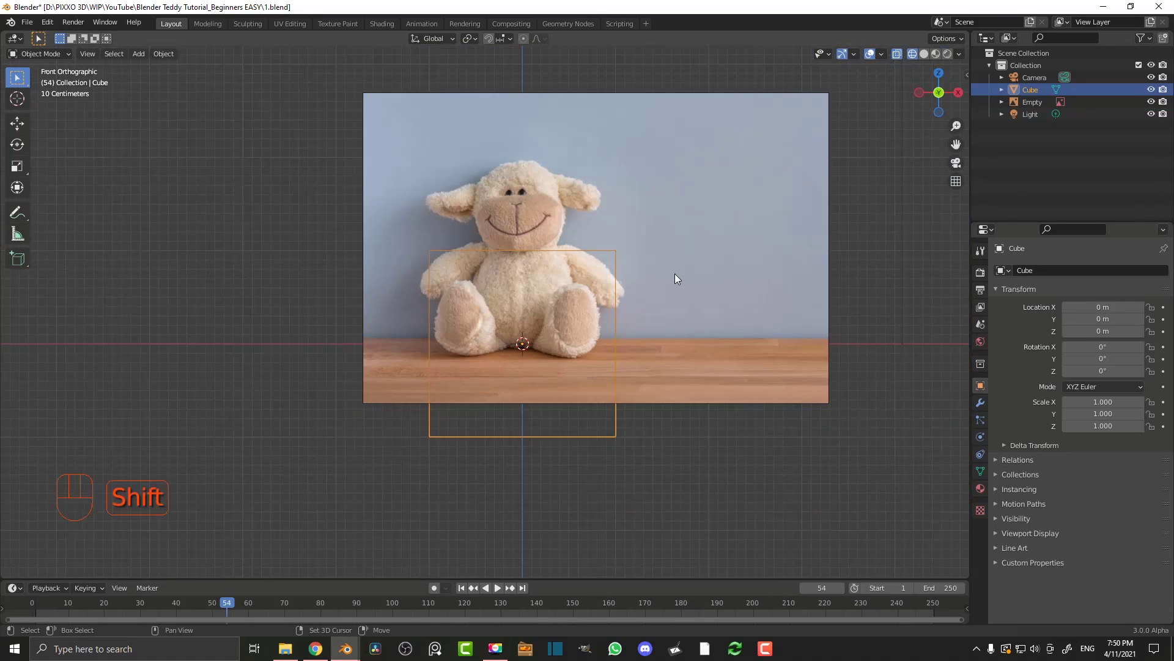
{"action": "scroll", "coordinate": [676, 273], "scroll_direction": "up", "scroll_amount": 2, "text": "shift"}
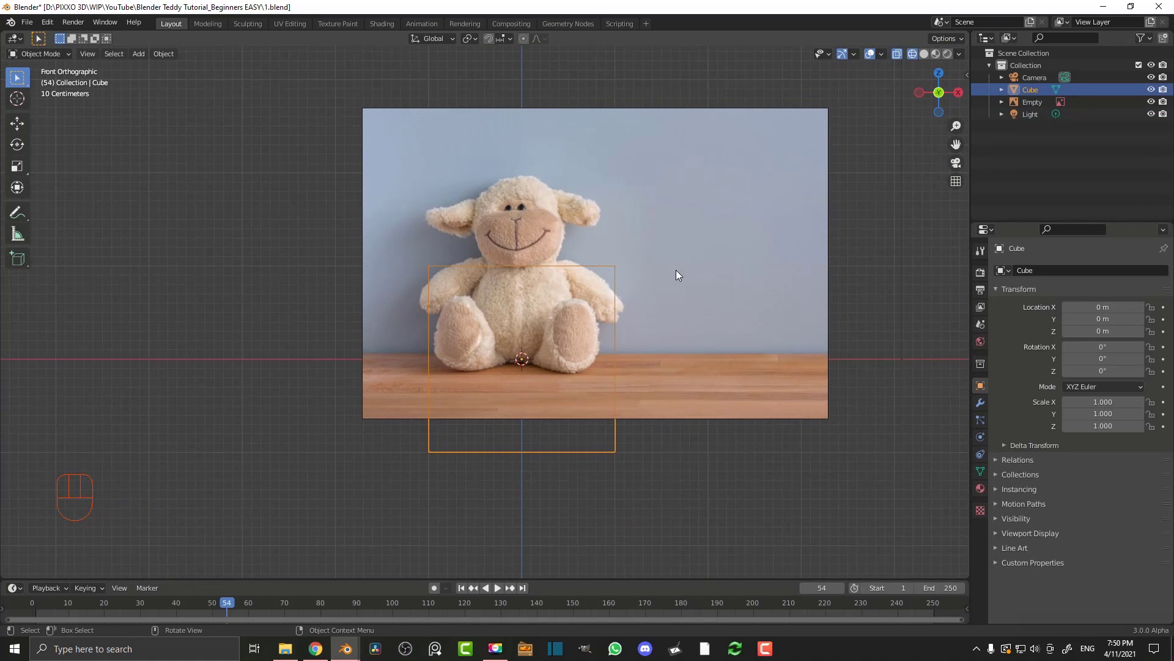
{"action": "mouse_move", "coordinate": [608, 240]}
{"action": "middle_mouse_down"}
{"action": "mouse_move", "coordinate": [495, 274]}
{"action": "mouse_move", "coordinate": [593, 255]}
{"action": "middle_mouse_up"}
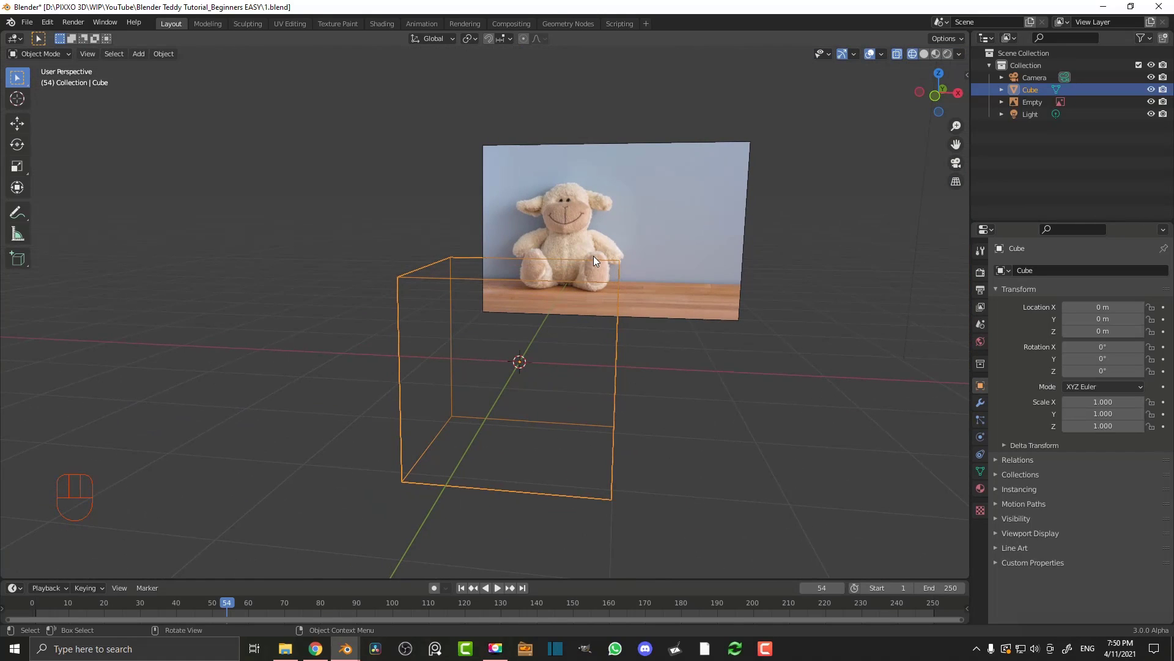
{"action": "key", "text": "z"}
{"action": "left_click", "coordinate": [677, 249]}
{"action": "key", "text": "KP_1"}
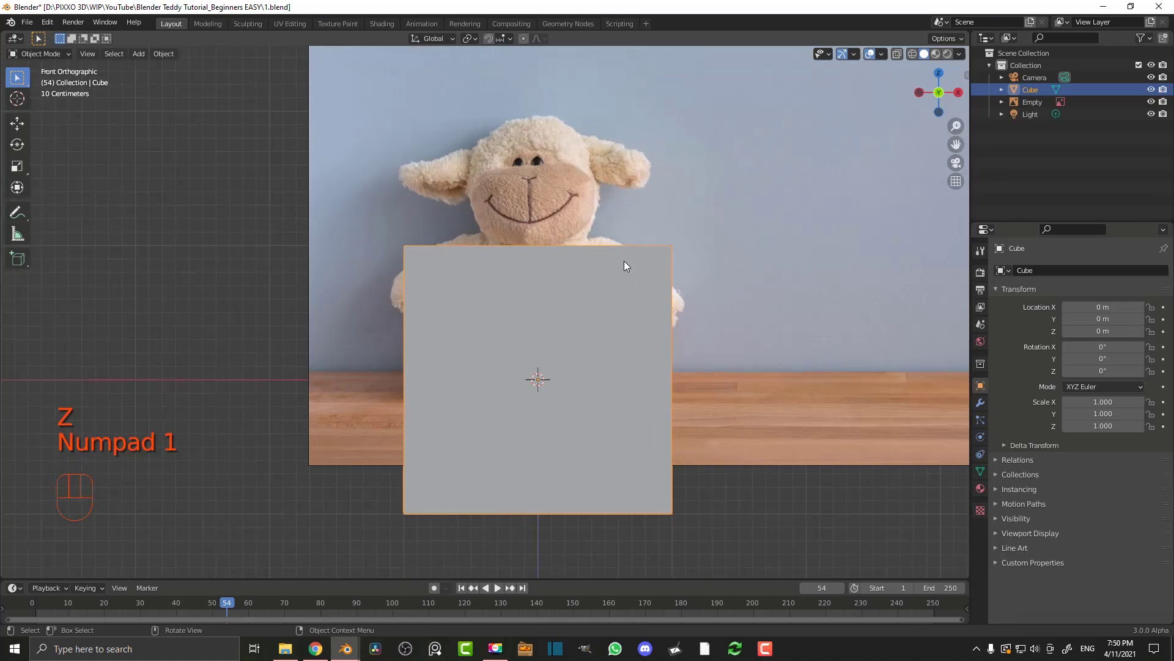
{"action": "scroll", "coordinate": [644, 307], "scroll_direction": "up", "scroll_amount": 2}
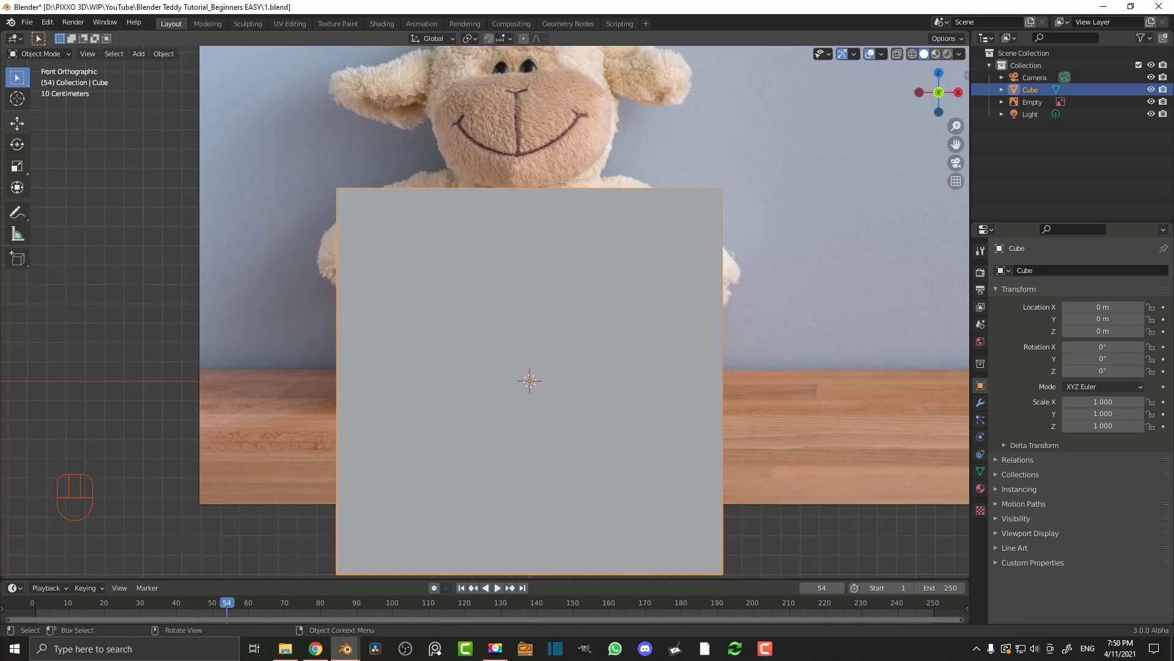
Enter Edit Mode on the cube and scale its whole mesh uniformly down to about half size, matching the toy's torso width
{"action": "left_click", "coordinate": [41, 54]}
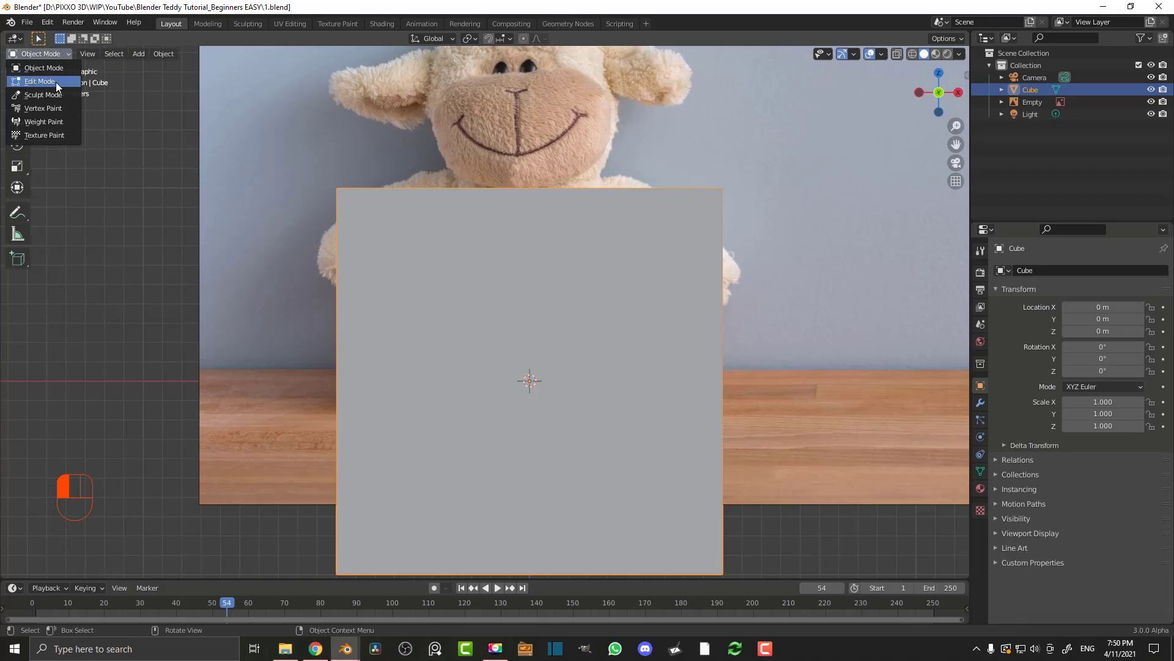
{"action": "key", "text": "Tab"}
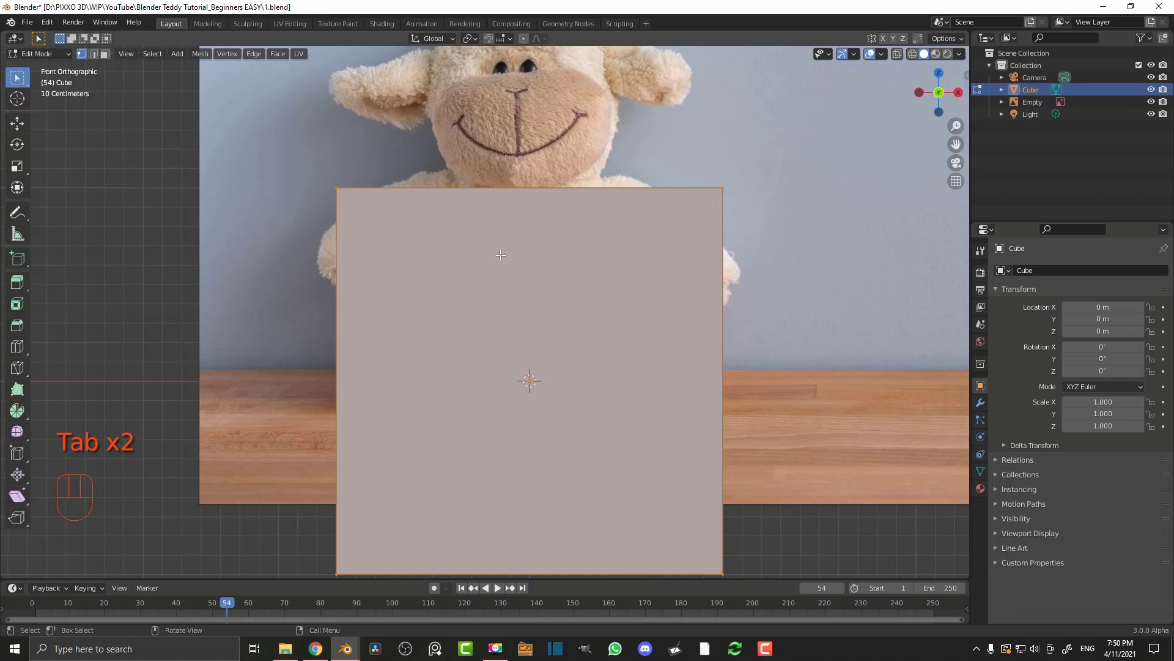
{"action": "scroll", "coordinate": [504, 239], "scroll_direction": "down", "scroll_amount": 3}
{"action": "scroll", "coordinate": [589, 294], "scroll_direction": "up", "scroll_amount": 2}
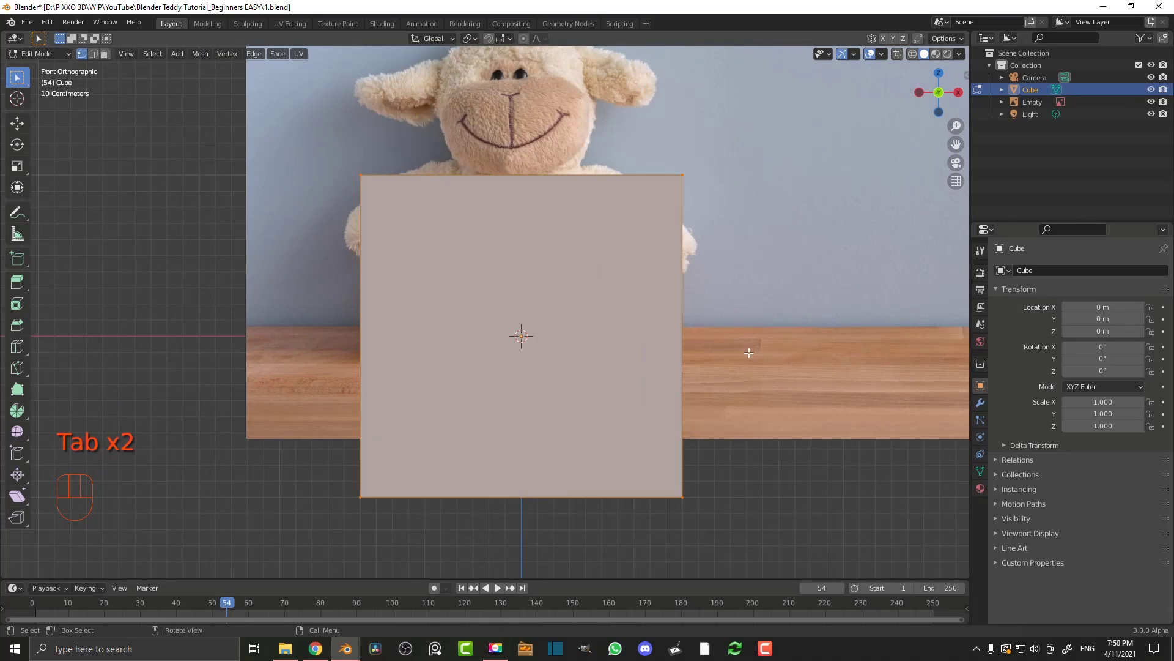
{"action": "key", "text": "s"}
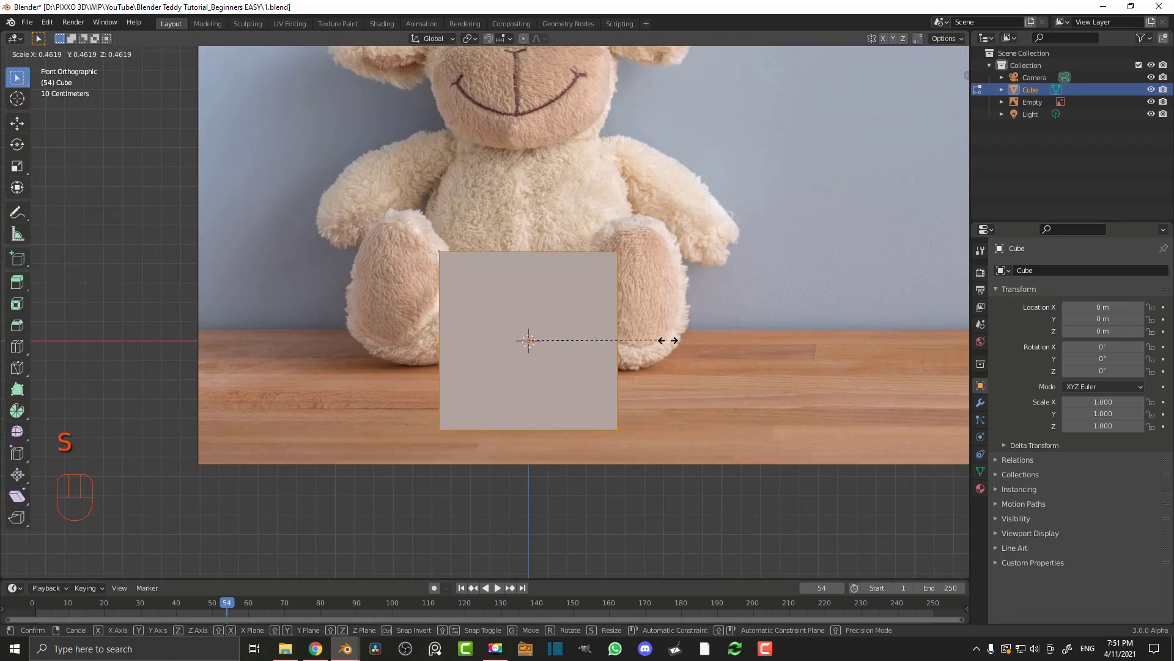
{"action": "left_click", "coordinate": [673, 337]}
{"action": "scroll", "coordinate": [428, 217], "scroll_direction": "up", "scroll_amount": 2}
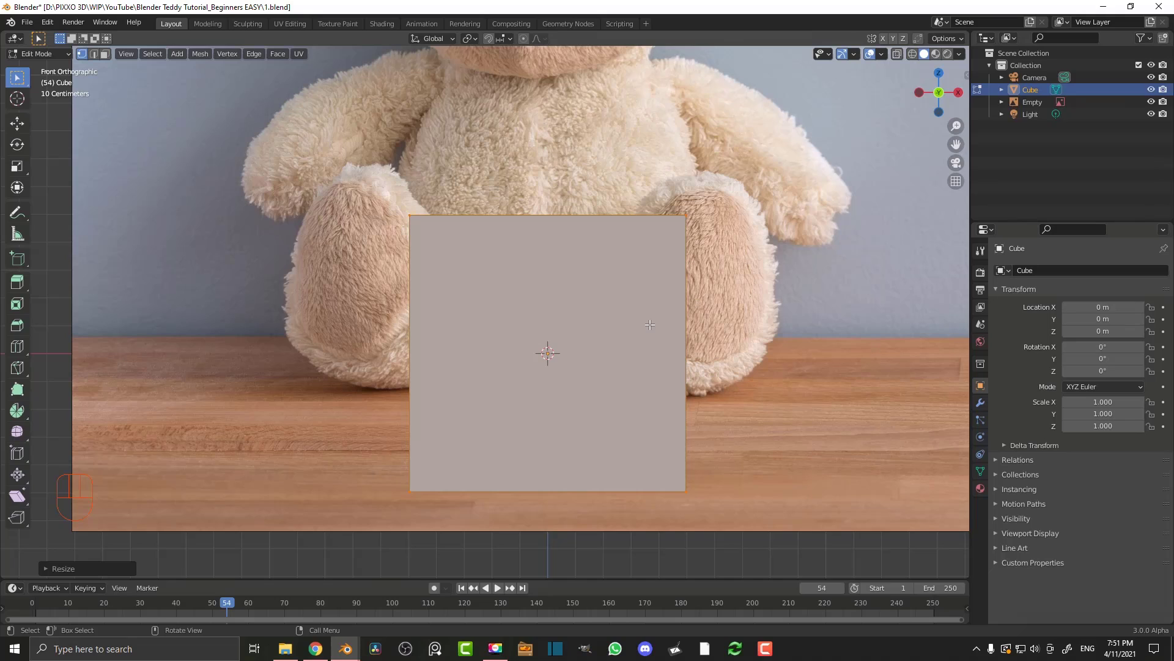
Move the whole cube mesh up along Z over the toy's torso, with its base at the bottom of the body
{"action": "key", "text": "g"}
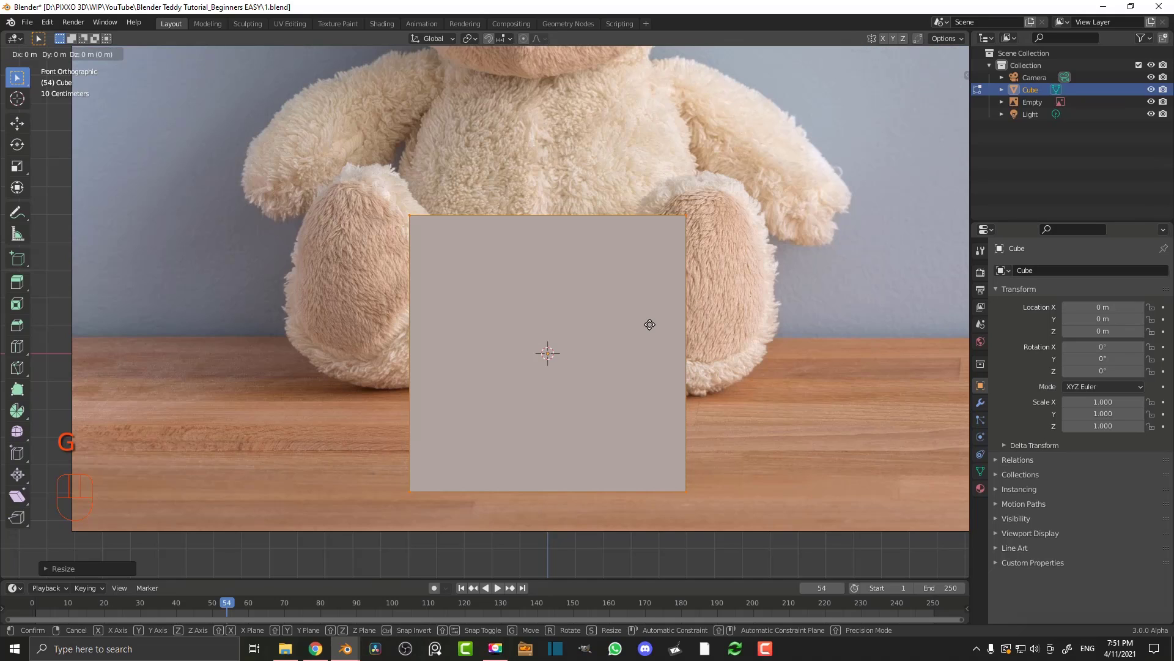
{"action": "key", "text": "z"}
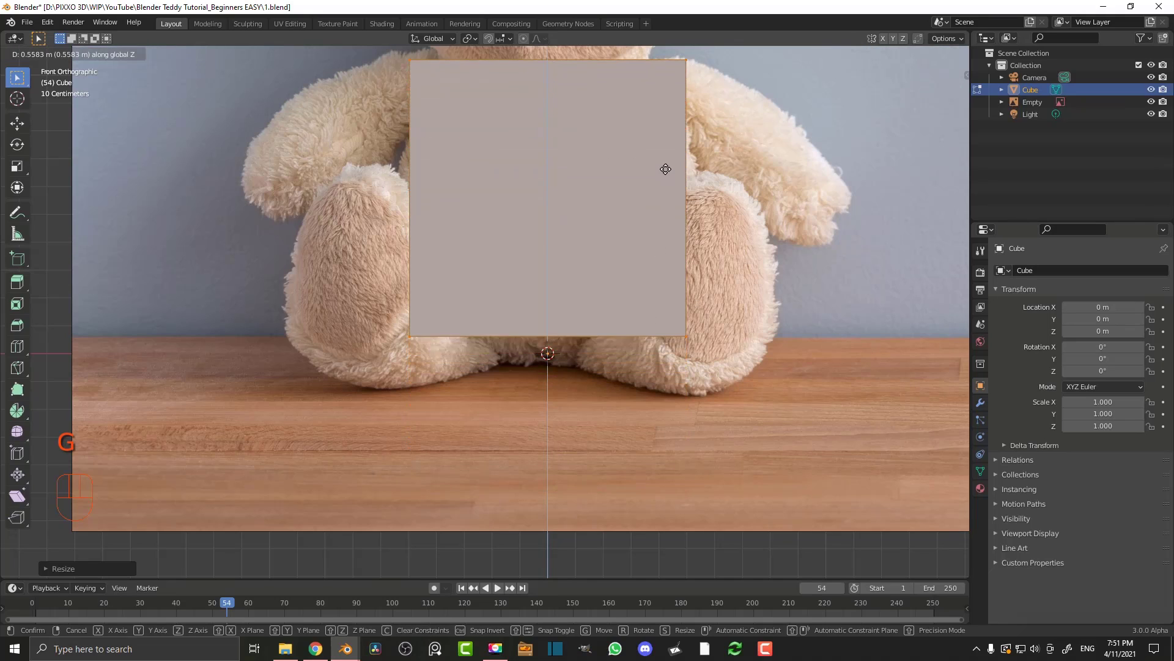
{"action": "left_click", "coordinate": [661, 202]}
{"action": "scroll", "coordinate": [610, 323], "scroll_direction": "down", "scroll_amount": 4}
{"action": "scroll", "coordinate": [536, 339], "scroll_direction": "up", "scroll_amount": 4}
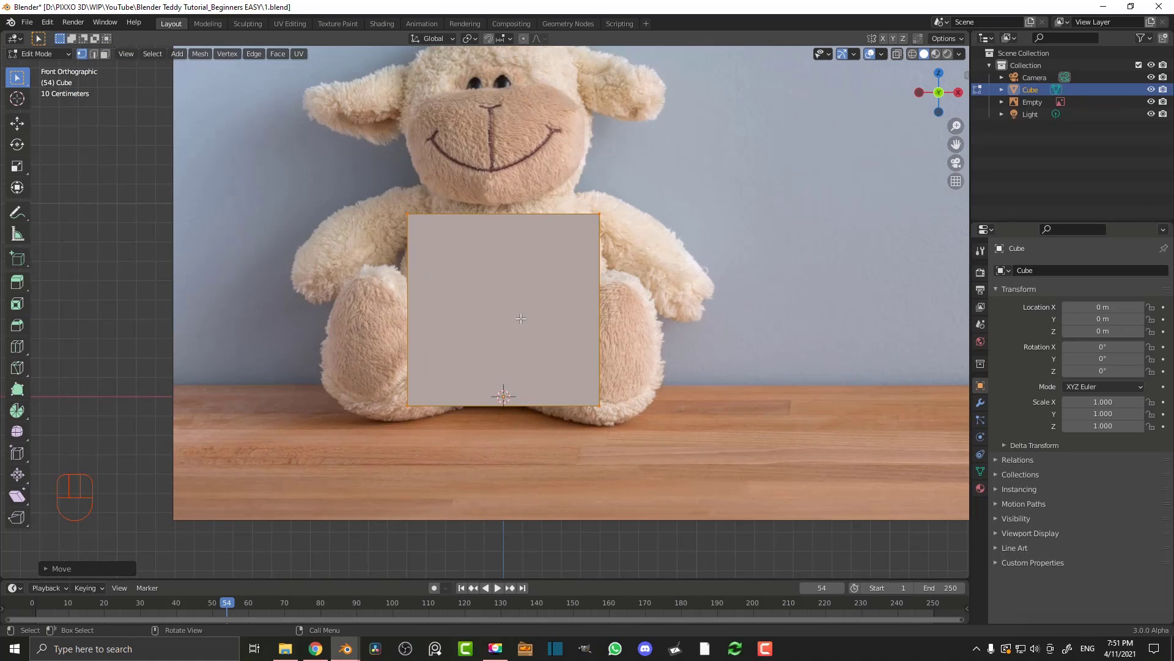
Set the viewport shading to Wireframe and select all four top vertices of the cube, front and back
{"action": "key", "text": "z"}
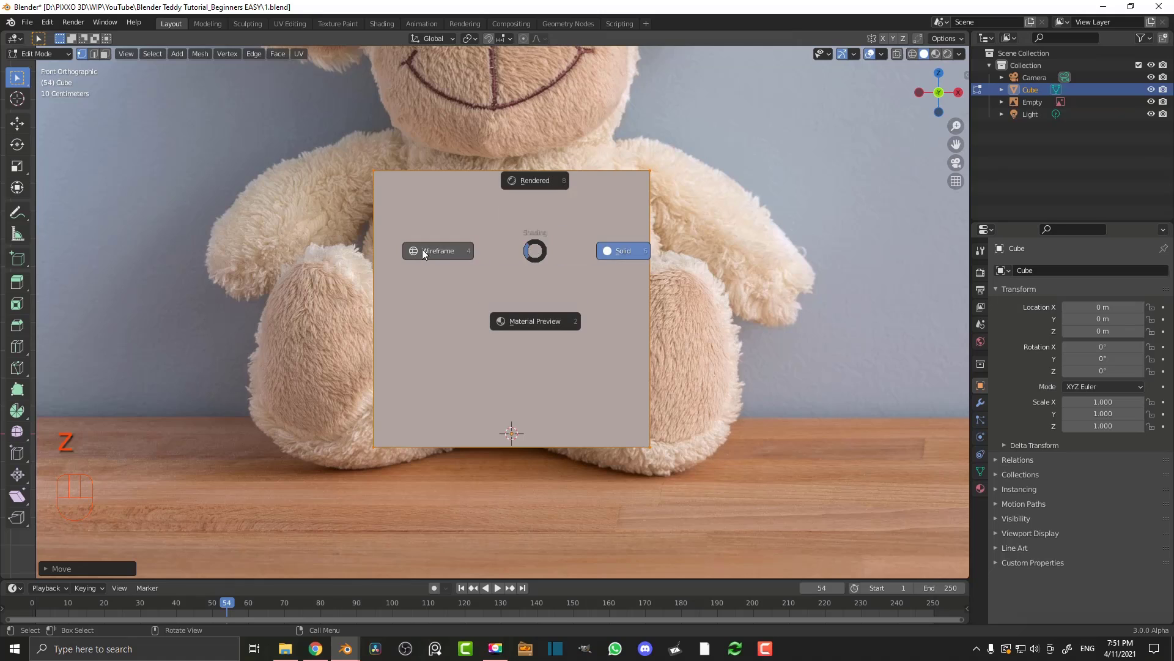
{"action": "left_click", "coordinate": [438, 251]}
{"action": "left_click_drag", "start_coordinate": [288, 110], "coordinate": [761, 246]}
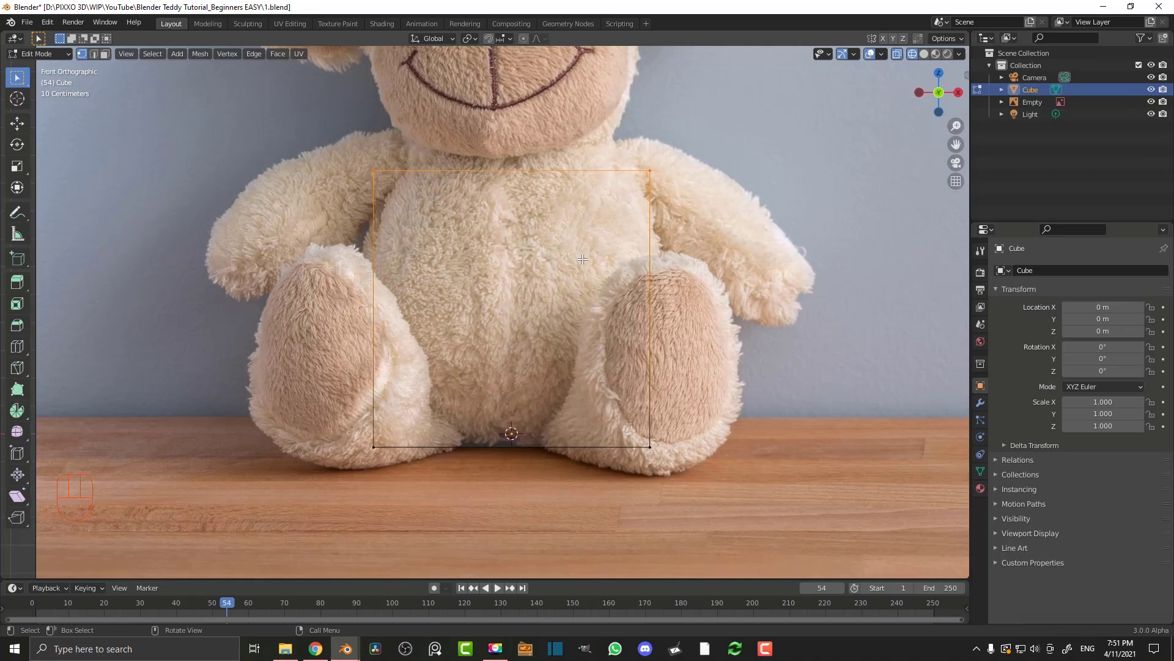
{"action": "middle_click_drag", "start_coordinate": [604, 242], "coordinate": [537, 270]}
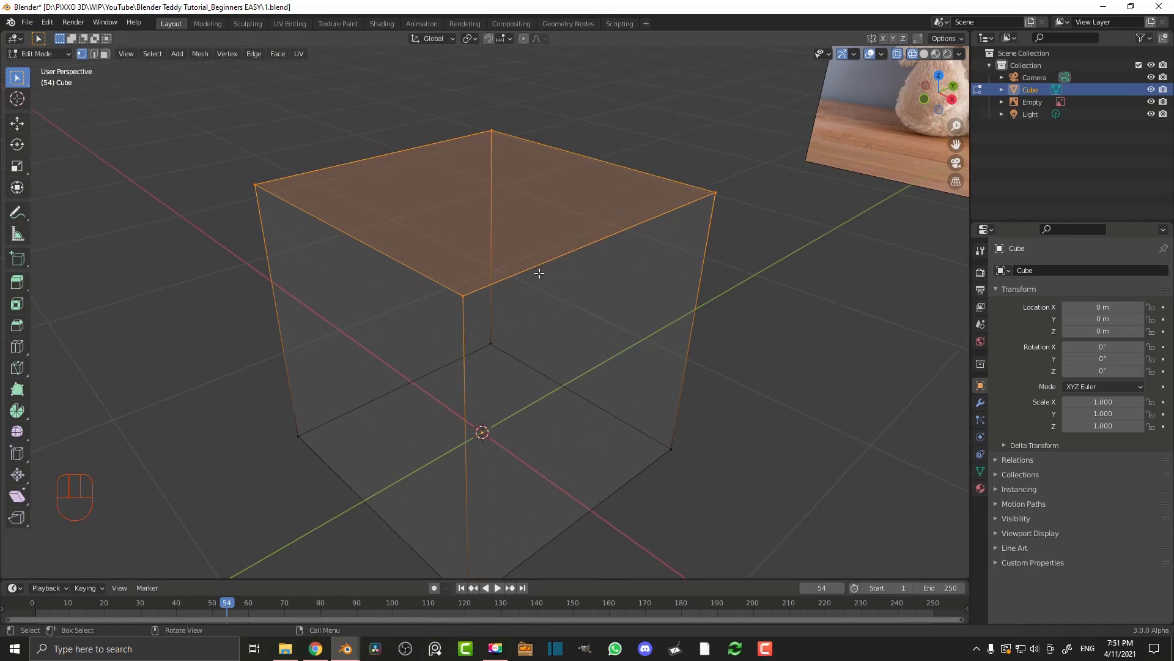
{"action": "key", "text": "KP_1"}
{"action": "key", "text": "z"}
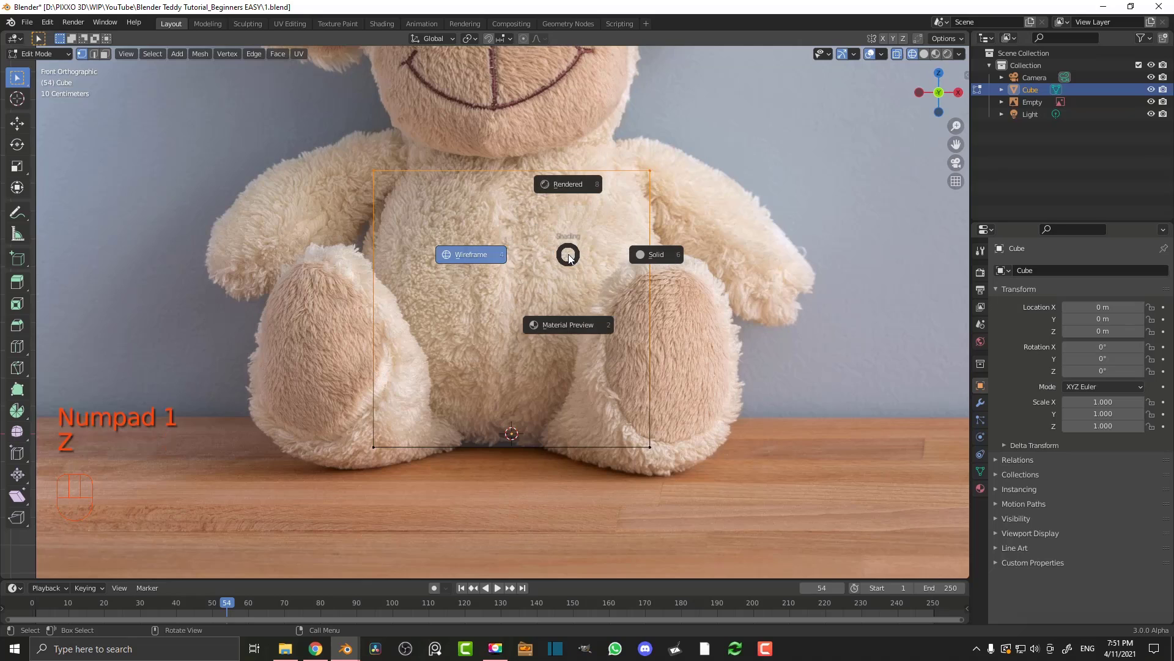
{"action": "left_click", "coordinate": [466, 254]}
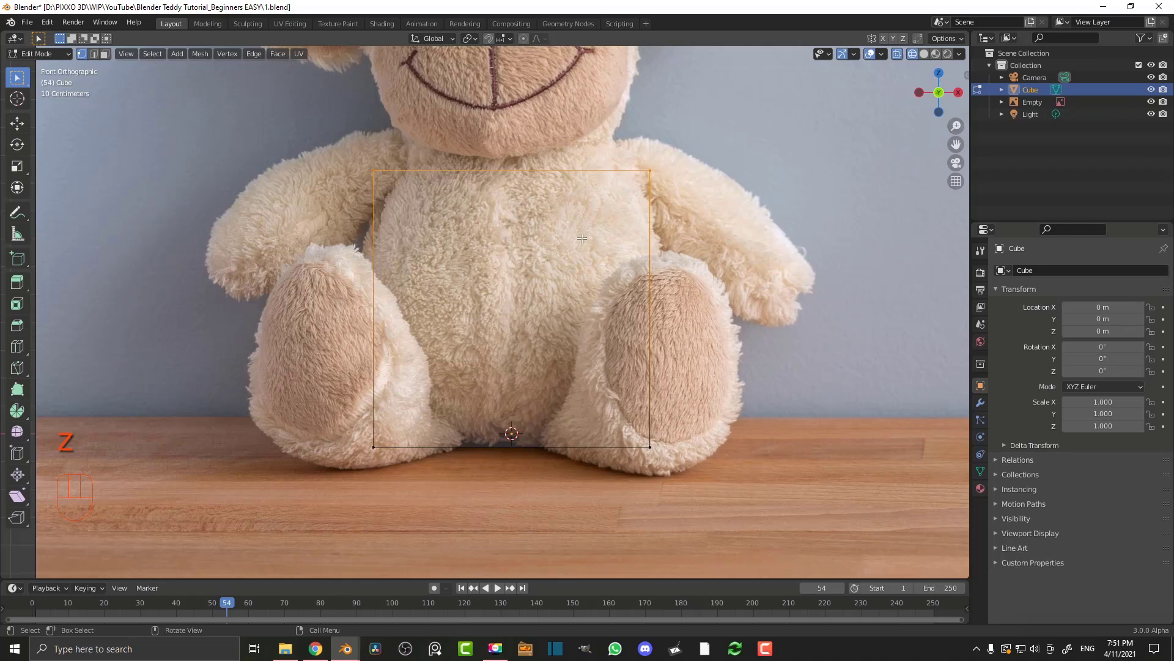
Raise the cube's top vertices along Z towards the toy's neck
{"action": "key", "text": "g"}
{"action": "key", "text": "z"}
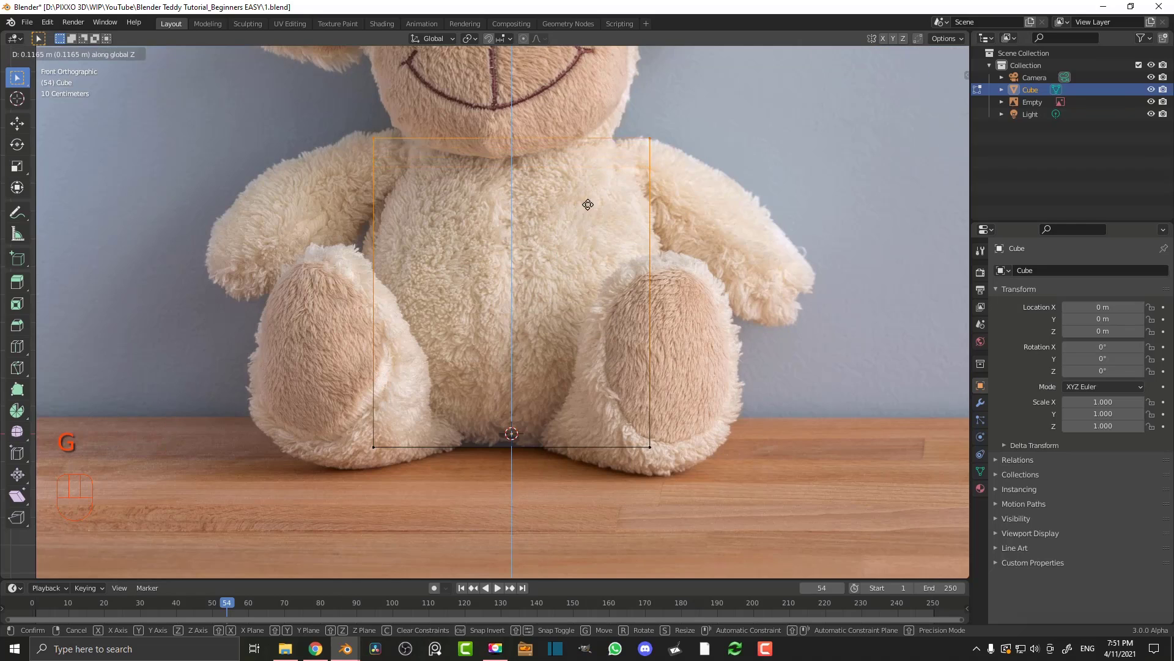
{"action": "left_click", "coordinate": [593, 219]}
{"action": "key", "text": "Tab"}
Raise the cube's top vertices slightly further along Z so the top edge overlaps the bottom of the toy's muzzle
{"action": "scroll", "coordinate": [569, 143], "scroll_direction": "up", "scroll_amount": 6}
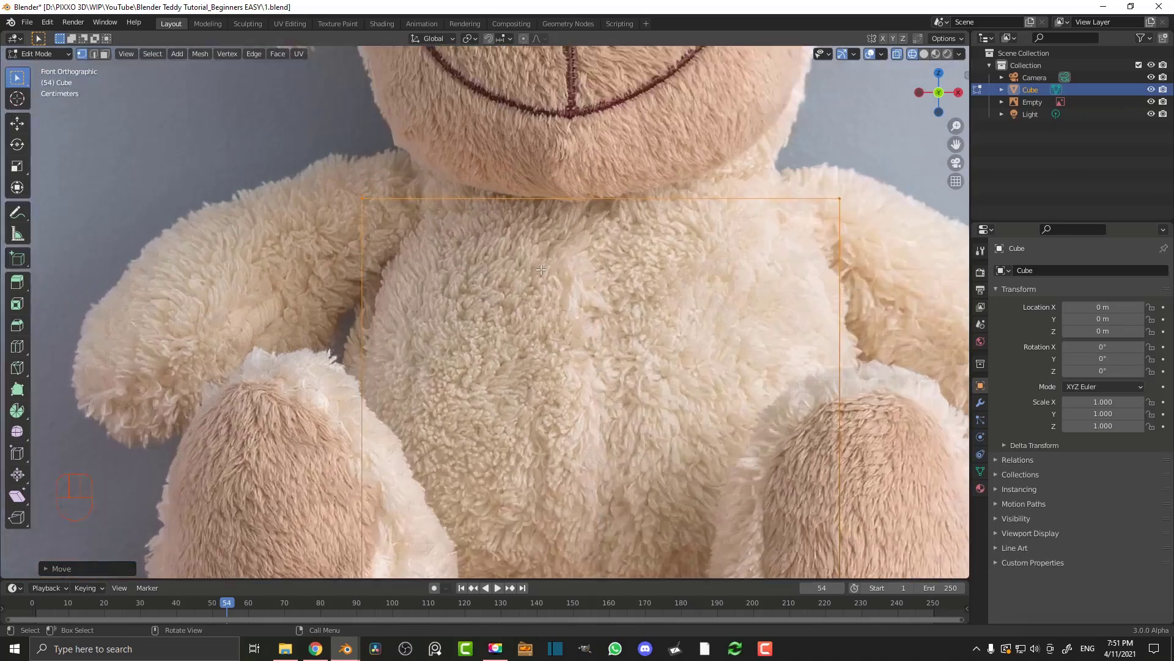
{"action": "scroll", "coordinate": [569, 143], "scroll_direction": "down", "scroll_amount": 5}
{"action": "scroll", "coordinate": [631, 147], "scroll_direction": "up", "scroll_amount": 4}
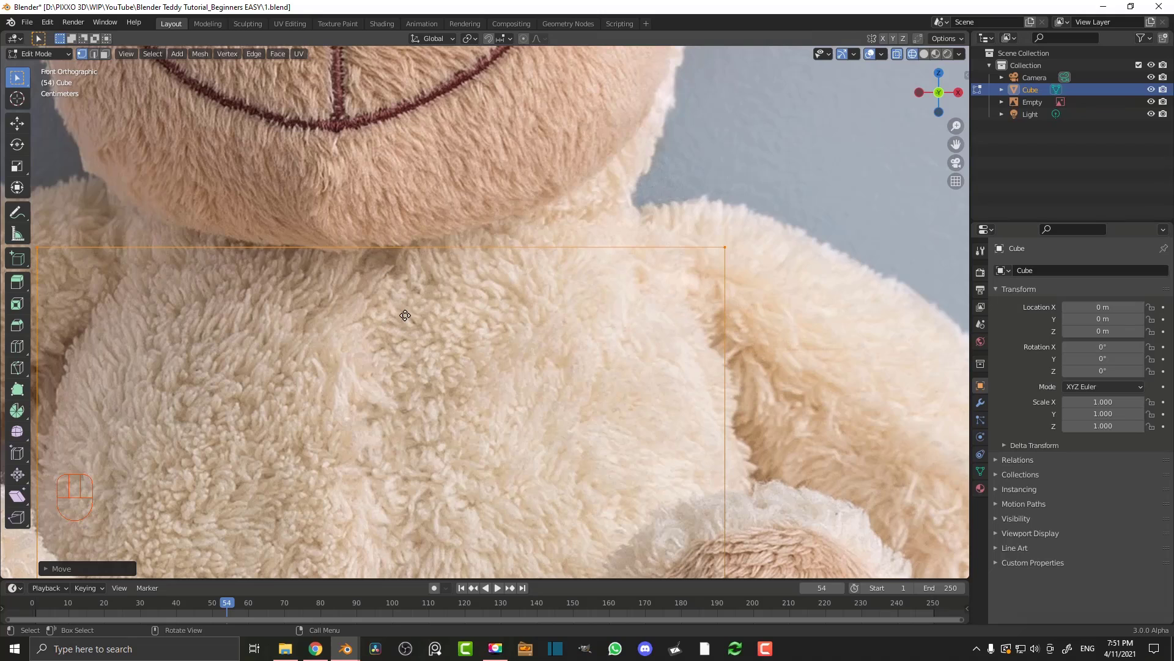
{"action": "key", "text": "g"}
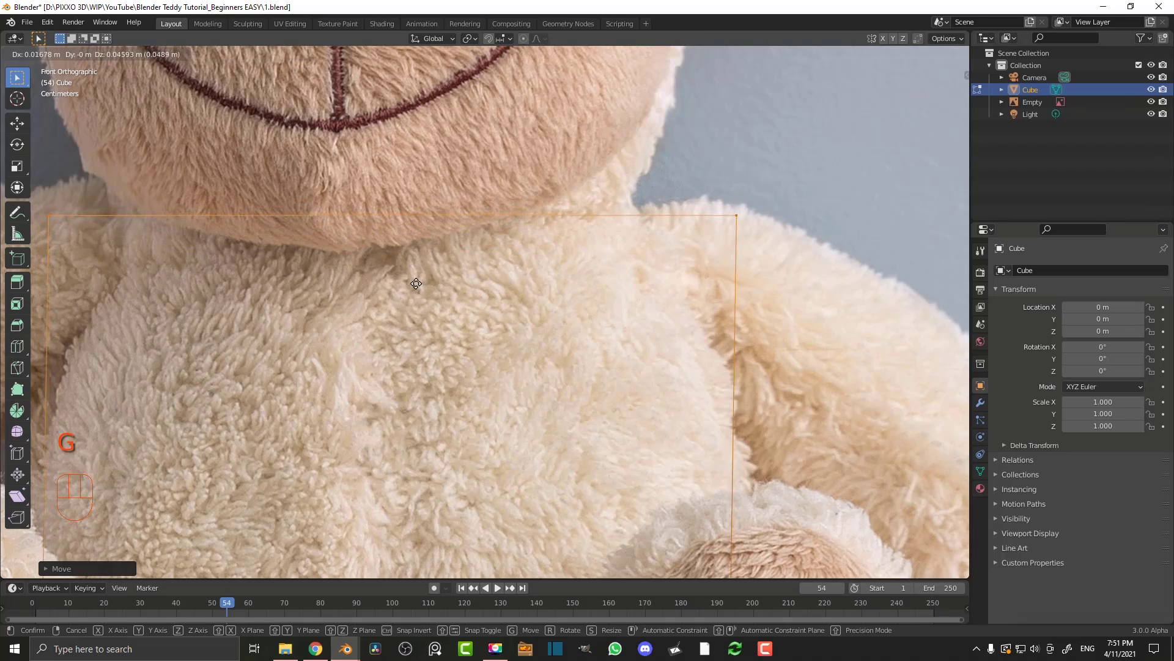
{"action": "left_click", "coordinate": [423, 276]}
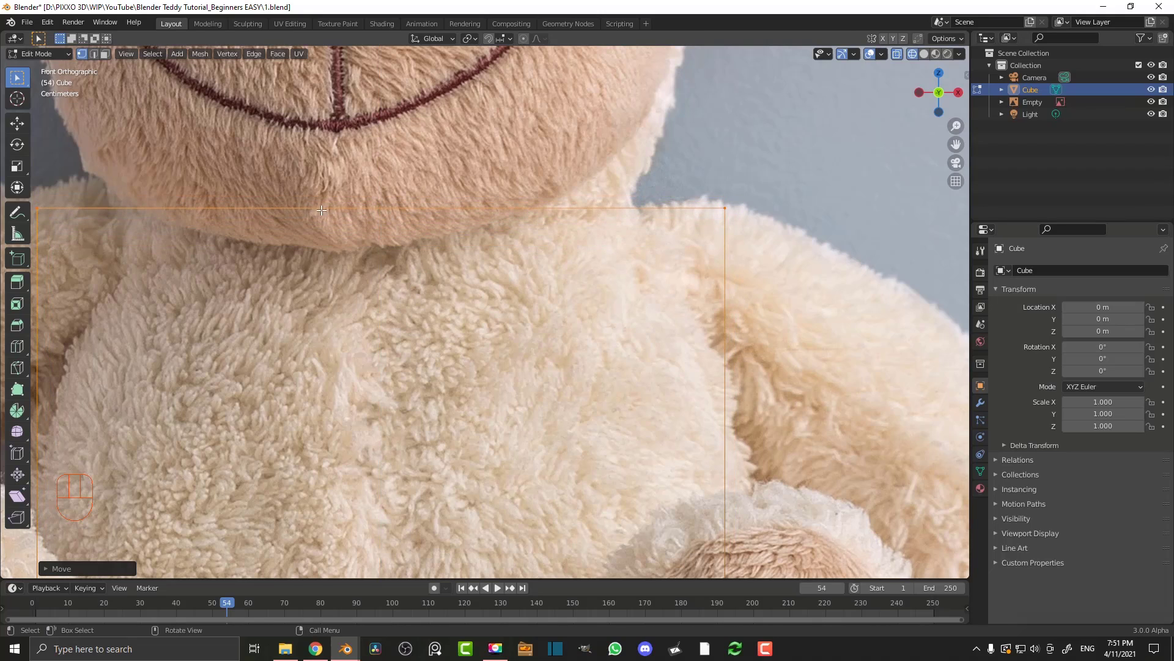
{"action": "scroll", "coordinate": [569, 281], "scroll_direction": "down", "scroll_amount": 5}
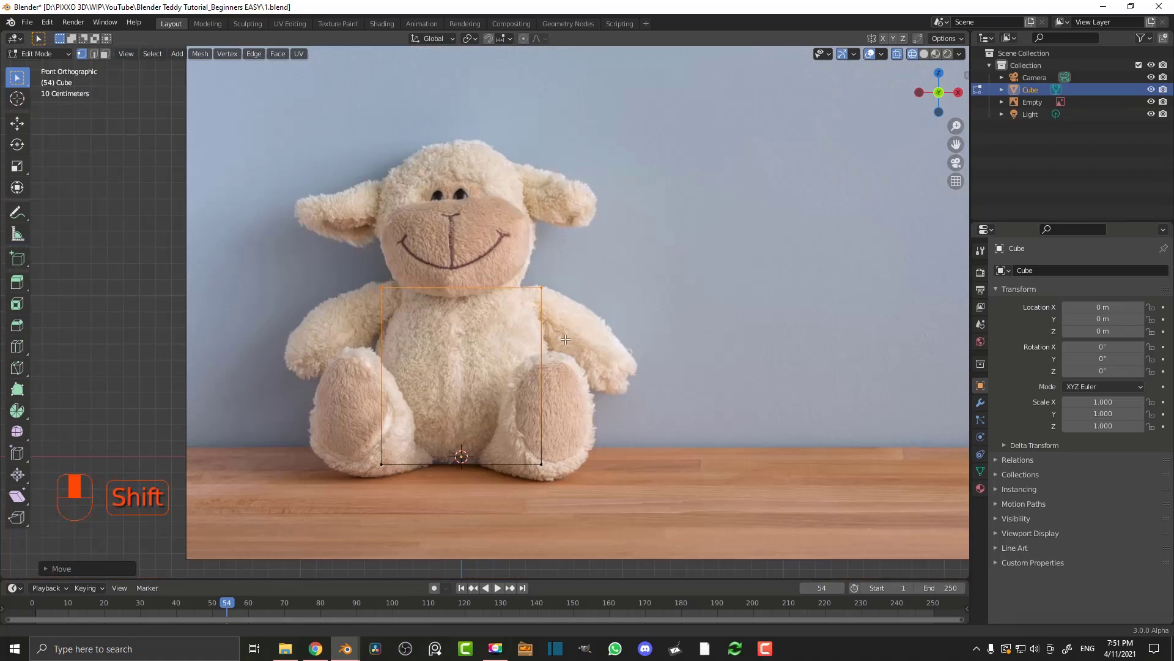
{"action": "scroll", "coordinate": [570, 279], "scroll_direction": "up", "scroll_amount": 1}
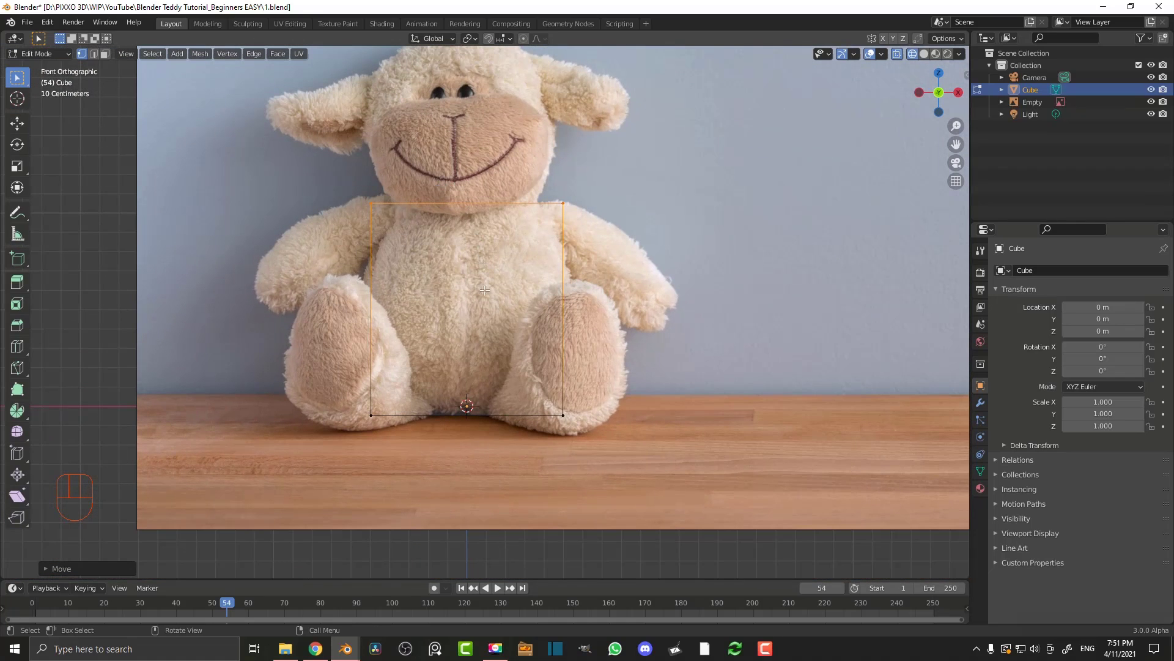
Extrude the cube's top face a short distance upward and scale it inward to form the toy's neck
{"action": "key", "text": "e"}
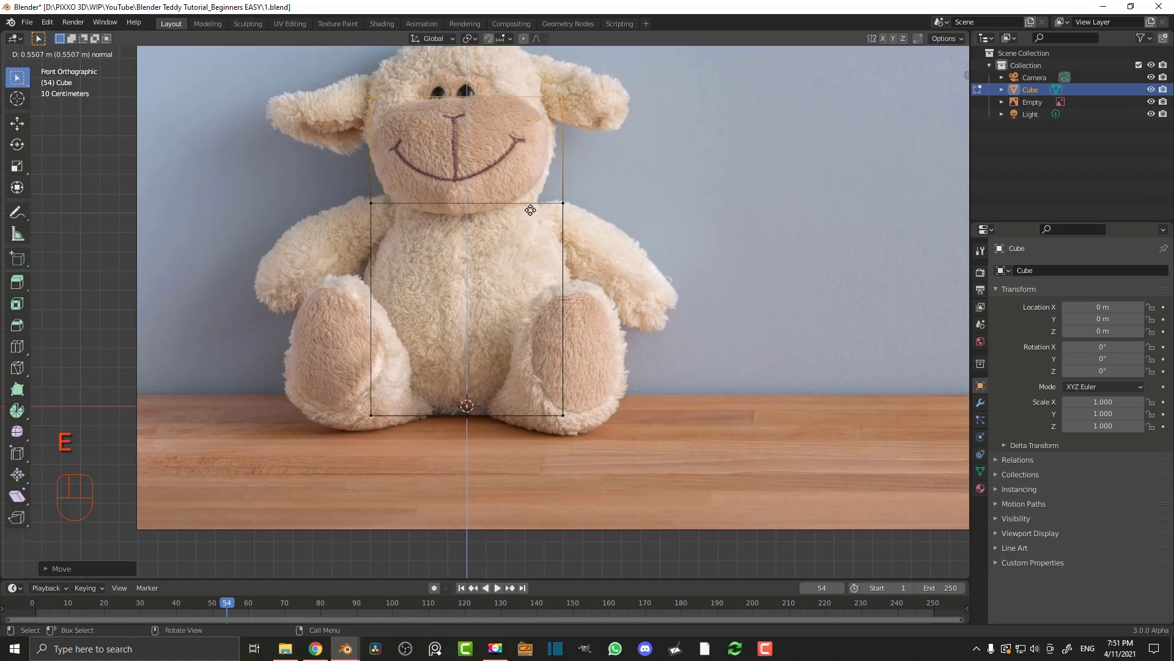
{"action": "left_click", "coordinate": [505, 280]}
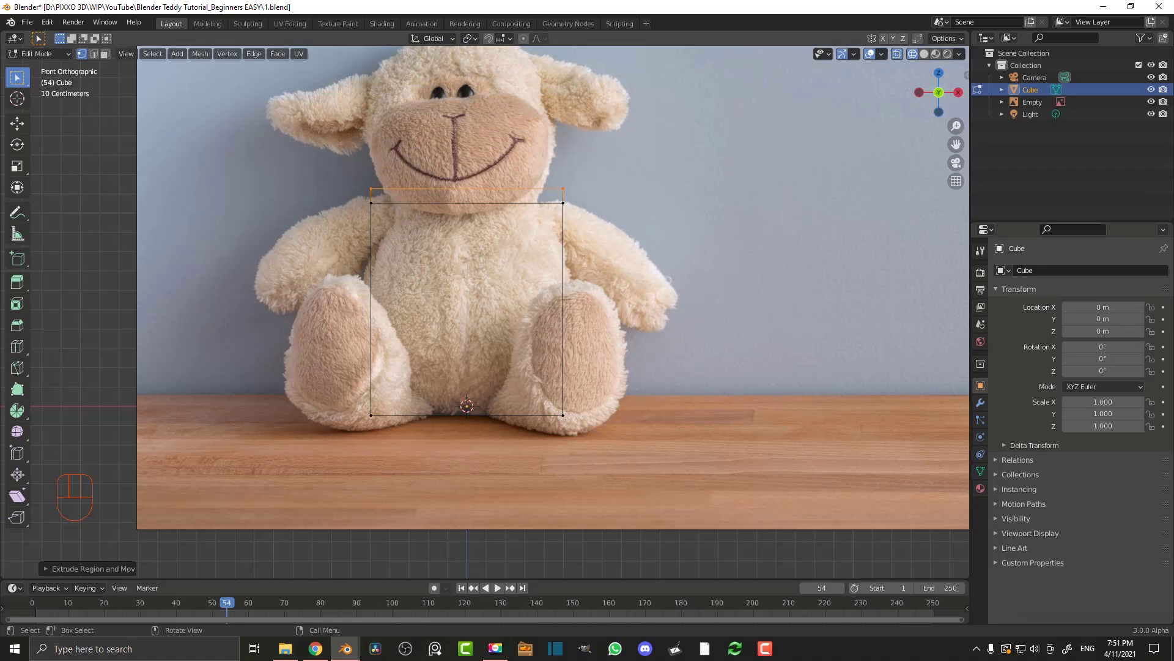
{"action": "key", "text": "s"}
{"action": "left_click", "coordinate": [637, 255]}
Extrude the neck's top face straight up to the top of the toy's head
{"action": "middle_click_drag", "start_coordinate": [542, 244], "coordinate": [563, 332], "text": "shift"}
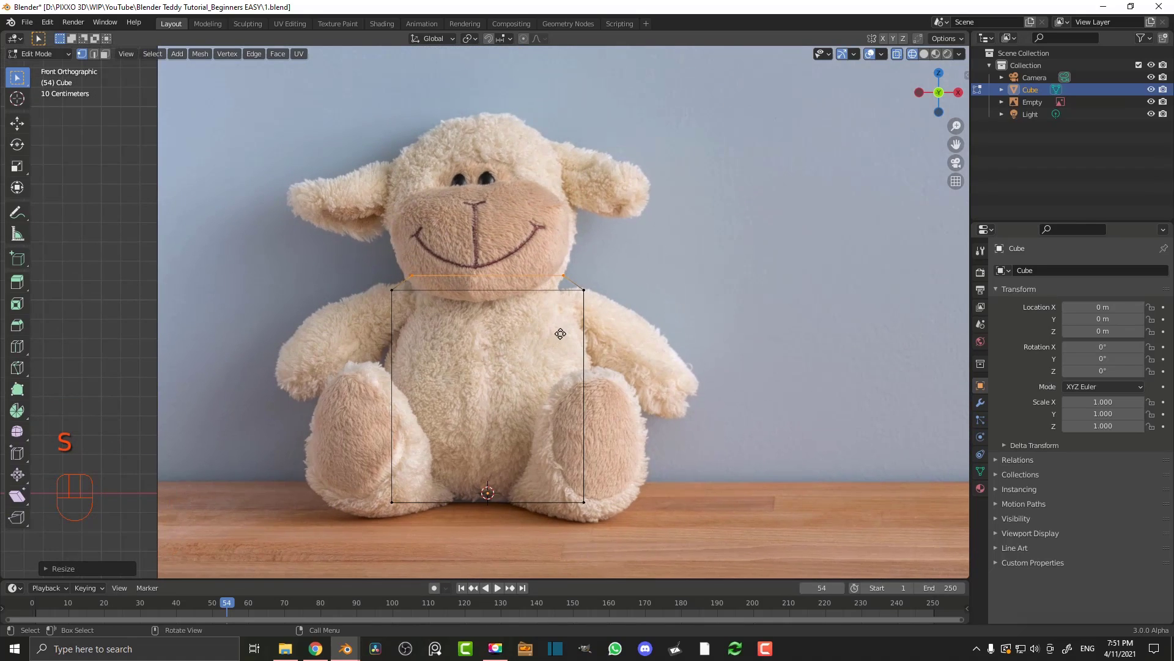
{"action": "key", "text": "e"}
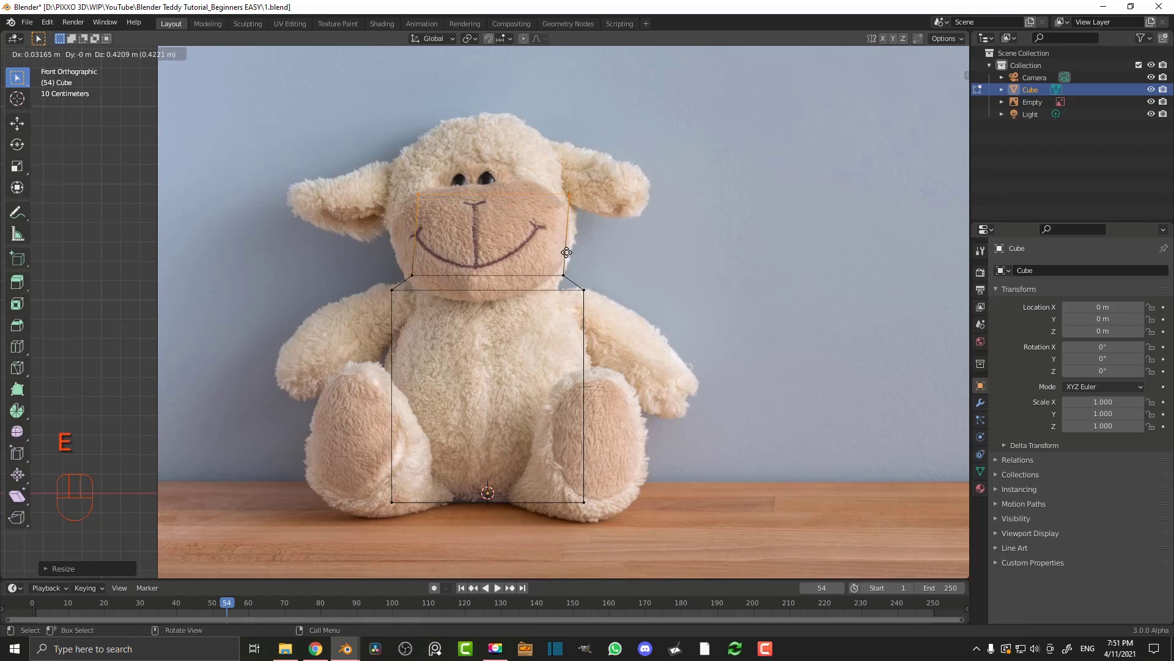
{"action": "left_click", "coordinate": [567, 170]}
Add a centred horizontal loop cut around the head block and scale the loop outward to widen the head
{"action": "scroll", "coordinate": [565, 244], "scroll_direction": "up", "scroll_amount": 3}
{"action": "middle_click_drag", "start_coordinate": [567, 256], "coordinate": [451, 287]}
{"action": "key", "text": "ctrl"}
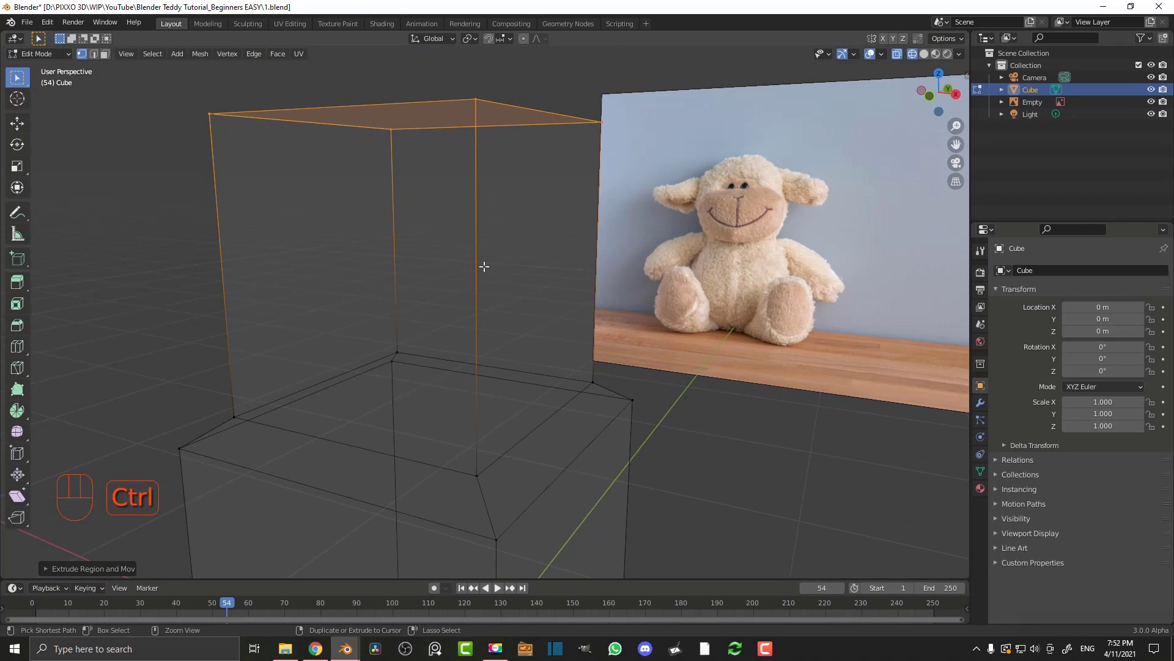
{"action": "key", "text": "ctrl+r"}
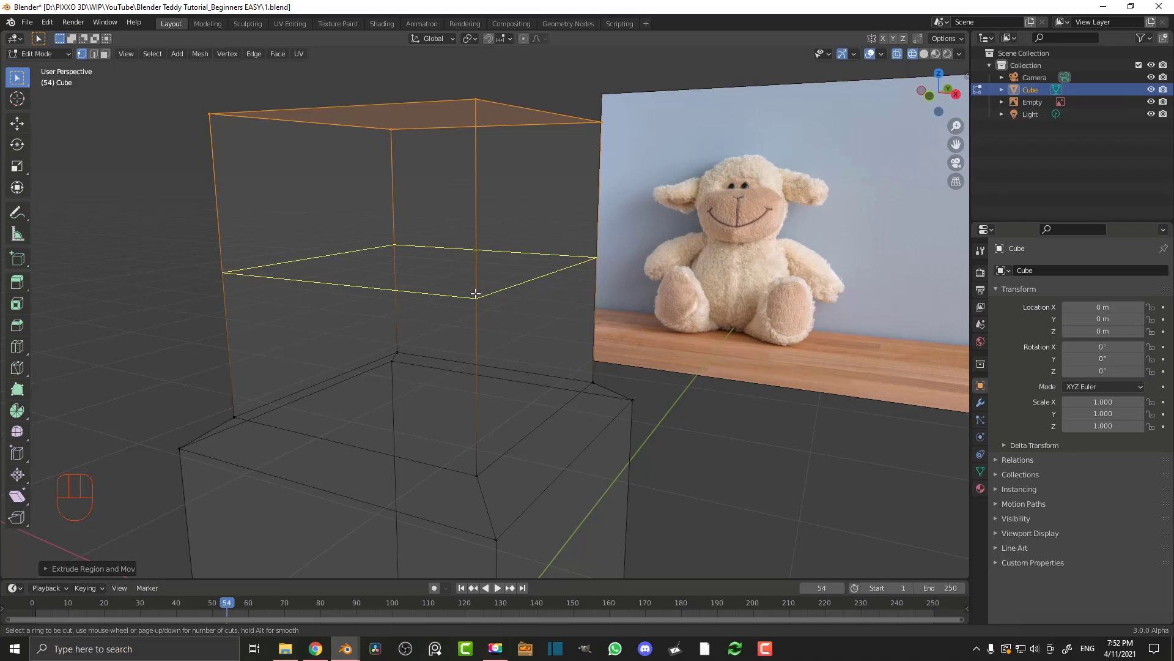
{"action": "left_click", "coordinate": [478, 290]}
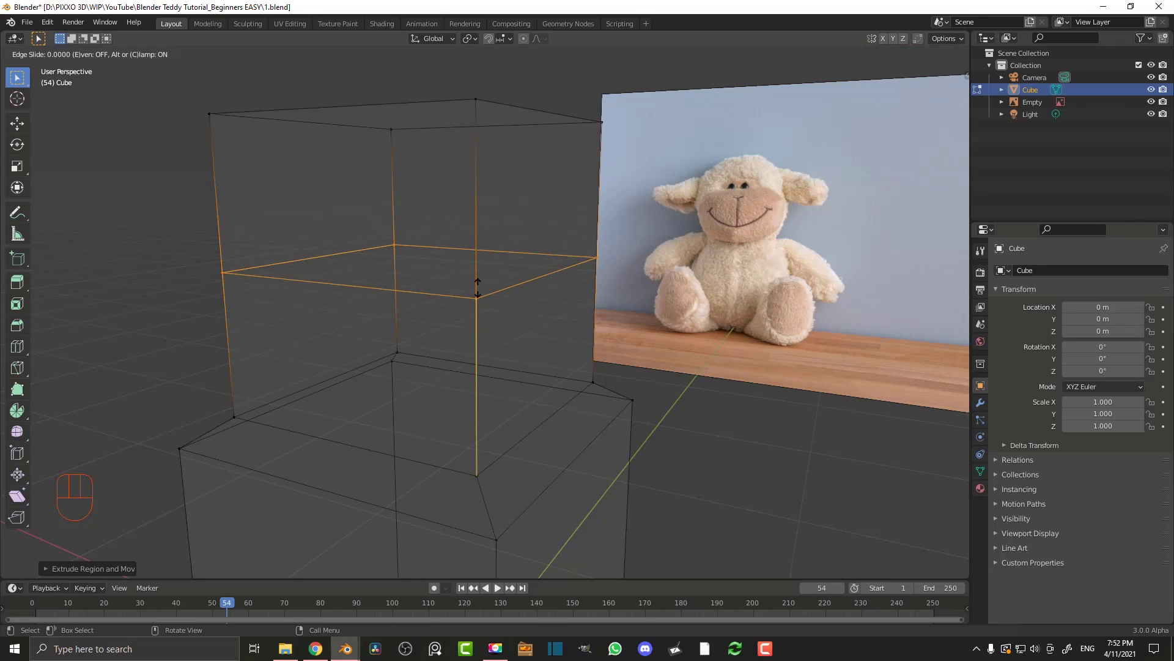
{"action": "right_click", "coordinate": [550, 272]}
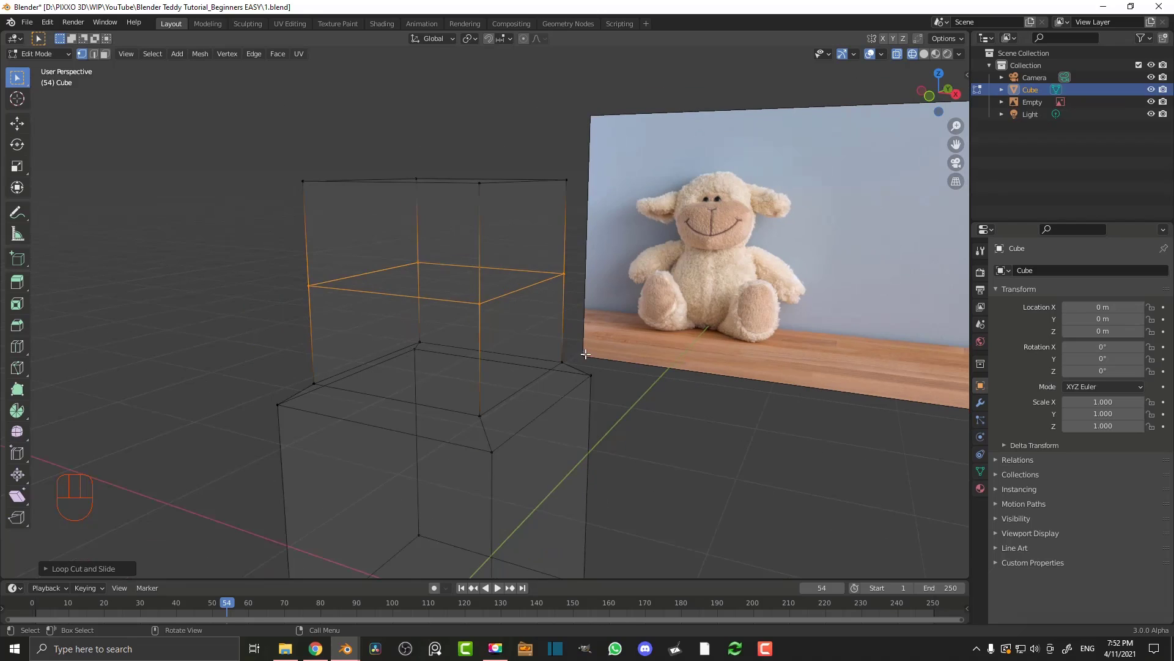
{"action": "key", "text": "s"}
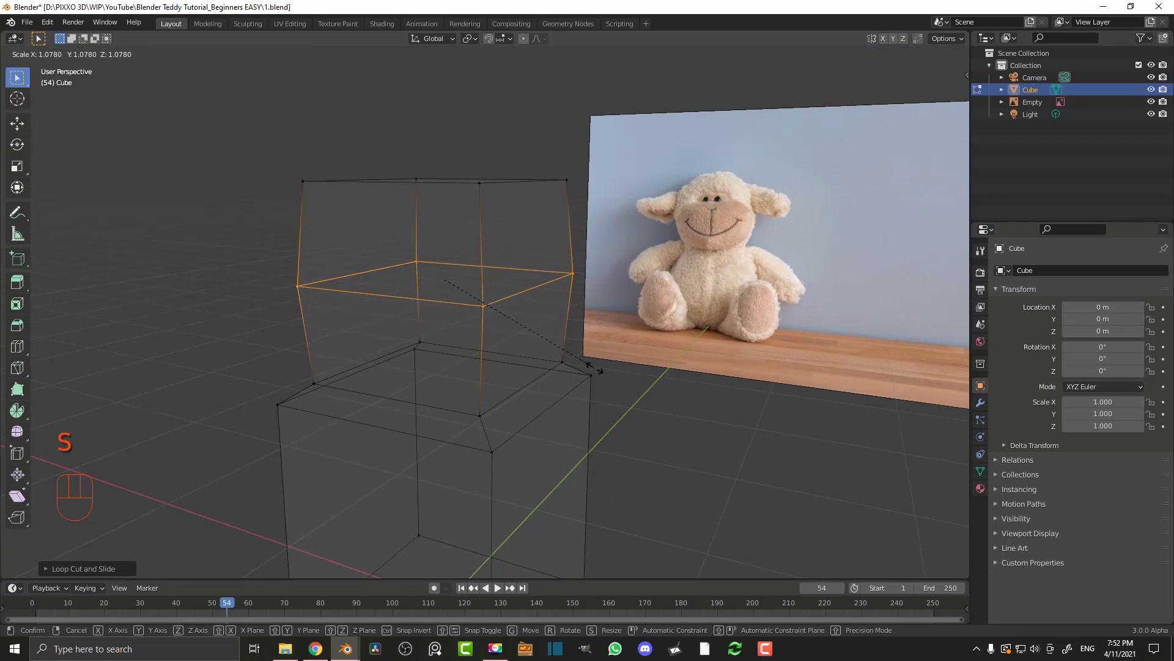
{"action": "left_click", "coordinate": [624, 402]}
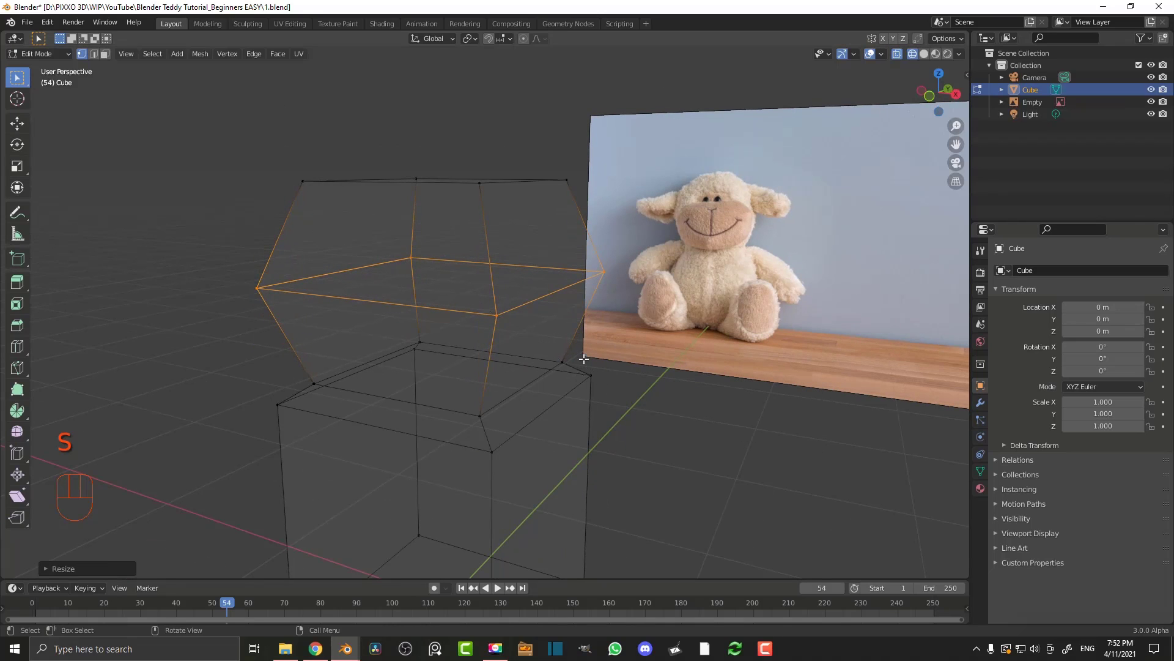
In front view, move the head's middle edge loop down to the muzzle just below the eyes
{"action": "key", "text": "KP_1"}
{"action": "middle_click_drag", "start_coordinate": [553, 338], "coordinate": [561, 337], "text": "shift"}
{"action": "scroll", "coordinate": [561, 337], "scroll_direction": "up", "scroll_amount": 1}
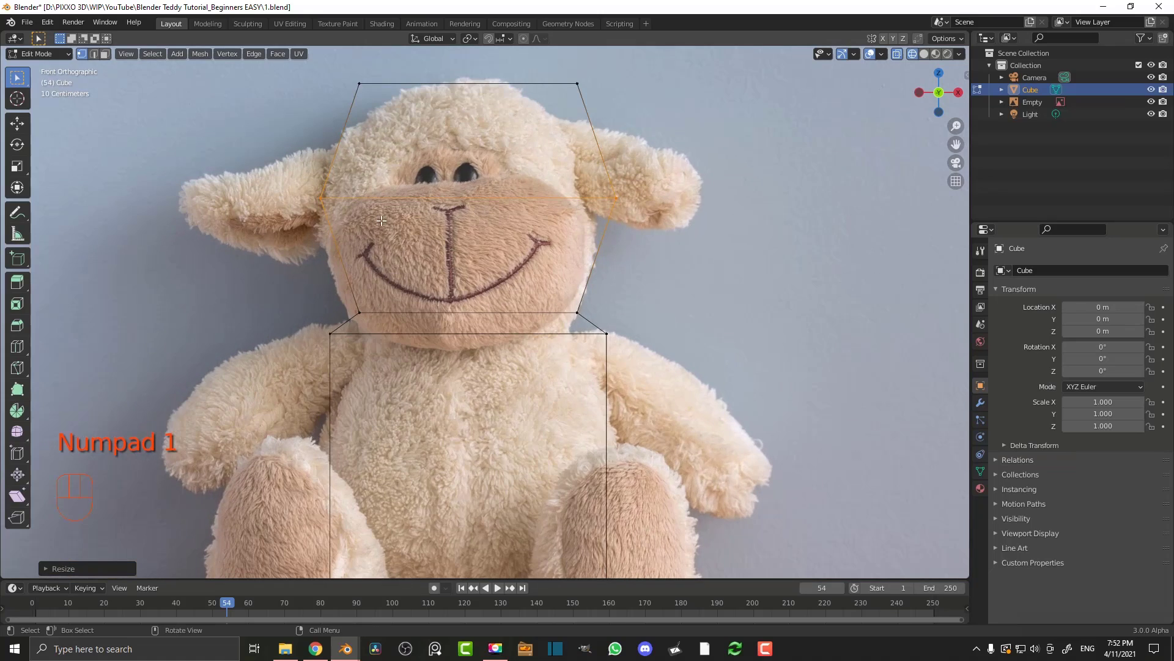
{"action": "key", "text": "g"}
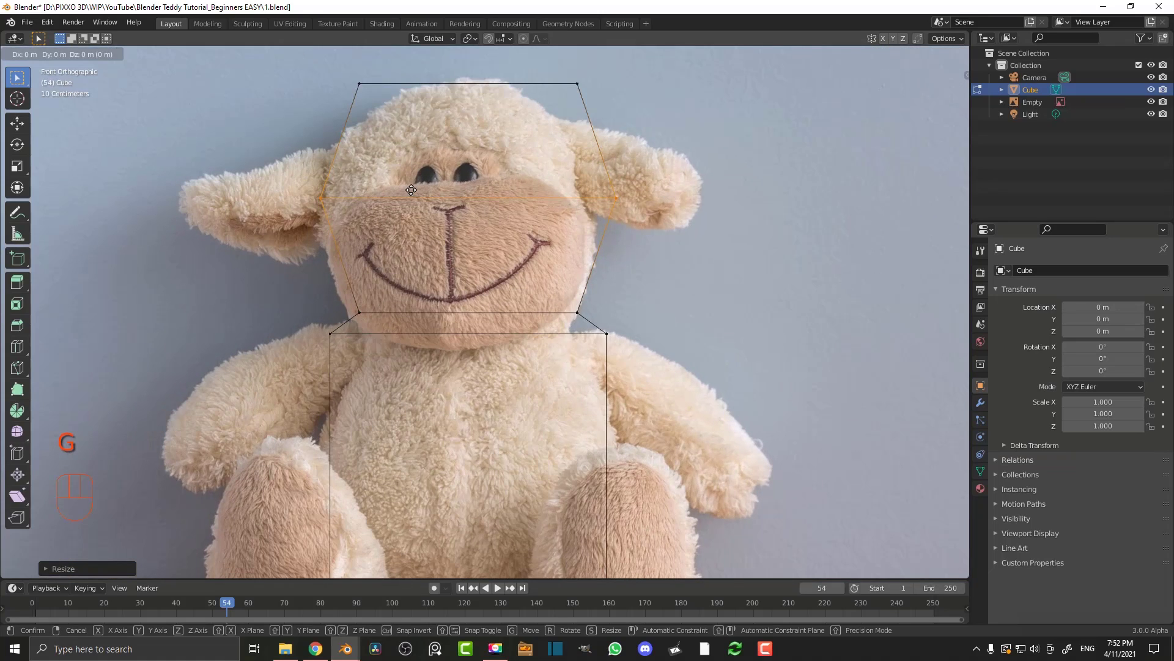
{"action": "left_click", "coordinate": [424, 220]}
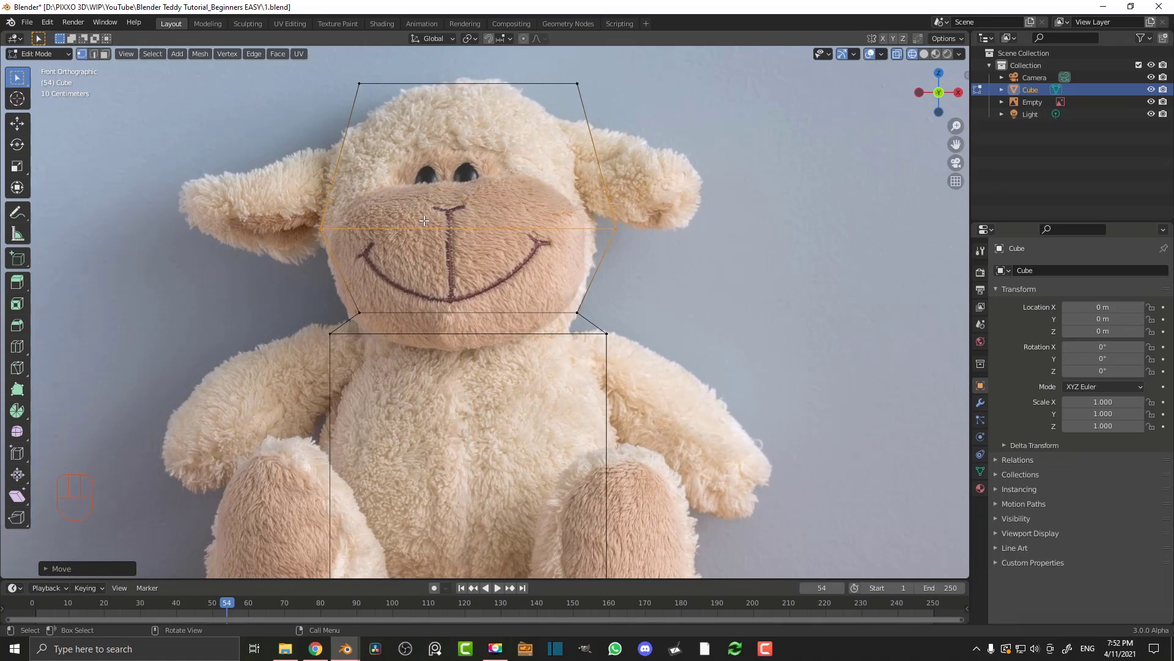
Add a horizontal loop cut around the torso, slid upward by about 0.17, and scale it outward by about 1.1
{"action": "middle_click_drag", "start_coordinate": [499, 278], "coordinate": [514, 340], "text": "shift"}
{"action": "scroll", "coordinate": [621, 294], "scroll_direction": "down", "scroll_amount": 1}
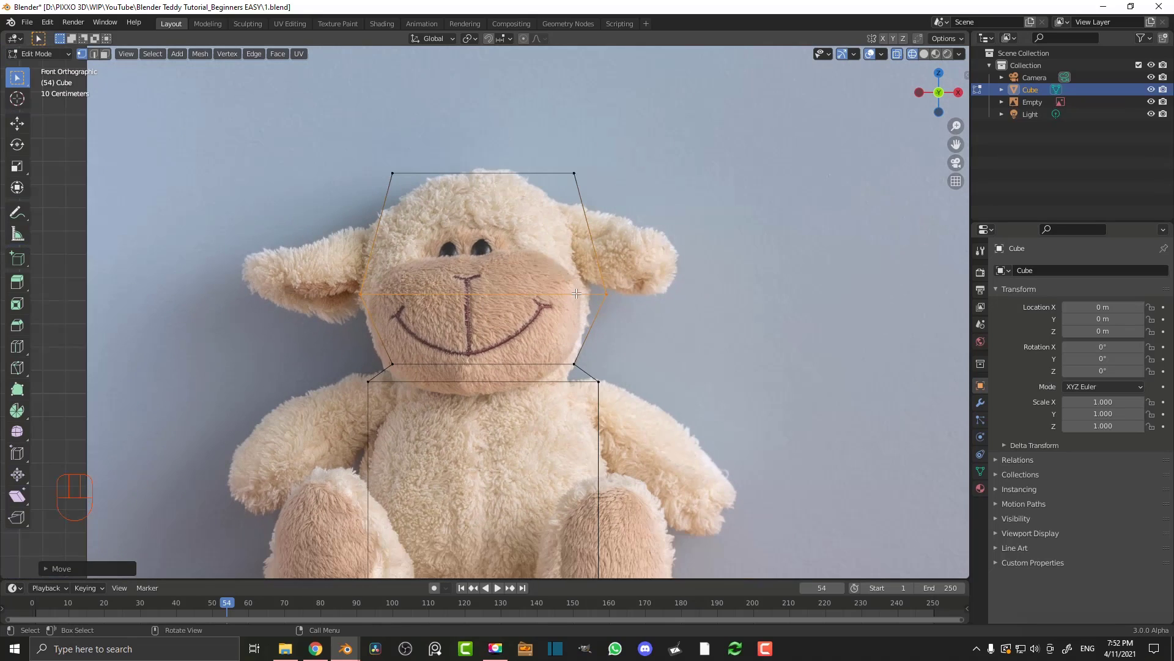
{"action": "middle_click_drag", "start_coordinate": [634, 403], "coordinate": [617, 246], "text": "shift"}
{"action": "scroll", "coordinate": [617, 246], "scroll_direction": "down", "scroll_amount": 2}
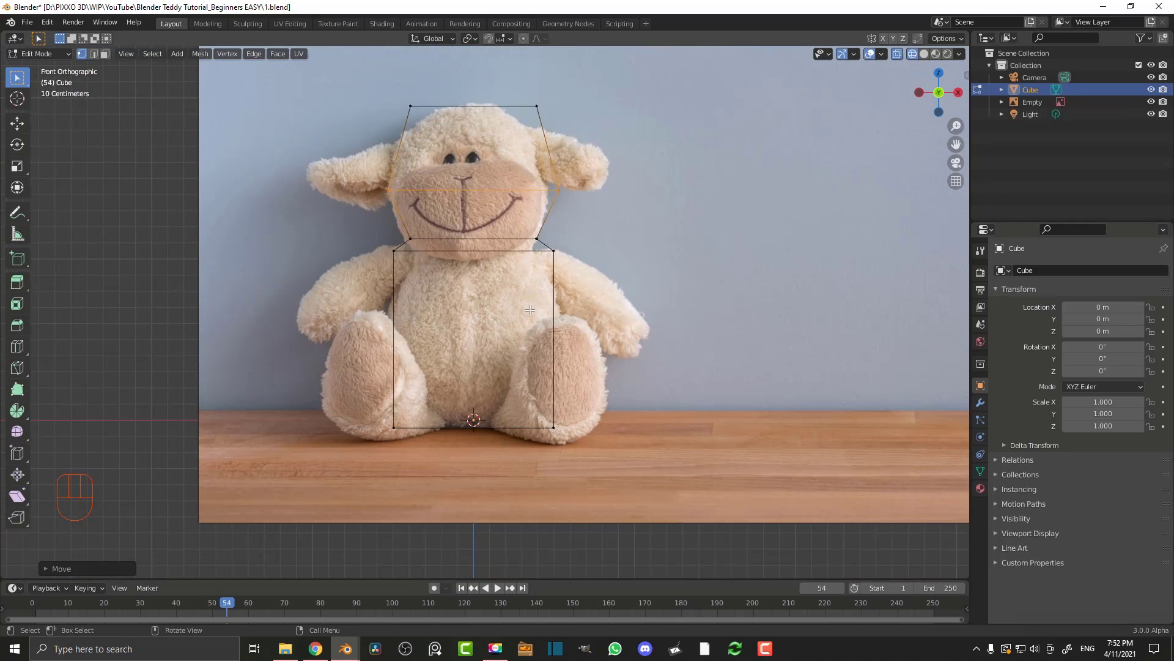
{"action": "scroll", "coordinate": [569, 253], "scroll_direction": "up", "scroll_amount": 3}
{"action": "middle_click_drag", "start_coordinate": [647, 308], "coordinate": [625, 270], "text": "shift"}
{"action": "scroll", "coordinate": [625, 270], "scroll_direction": "up", "scroll_amount": 1}
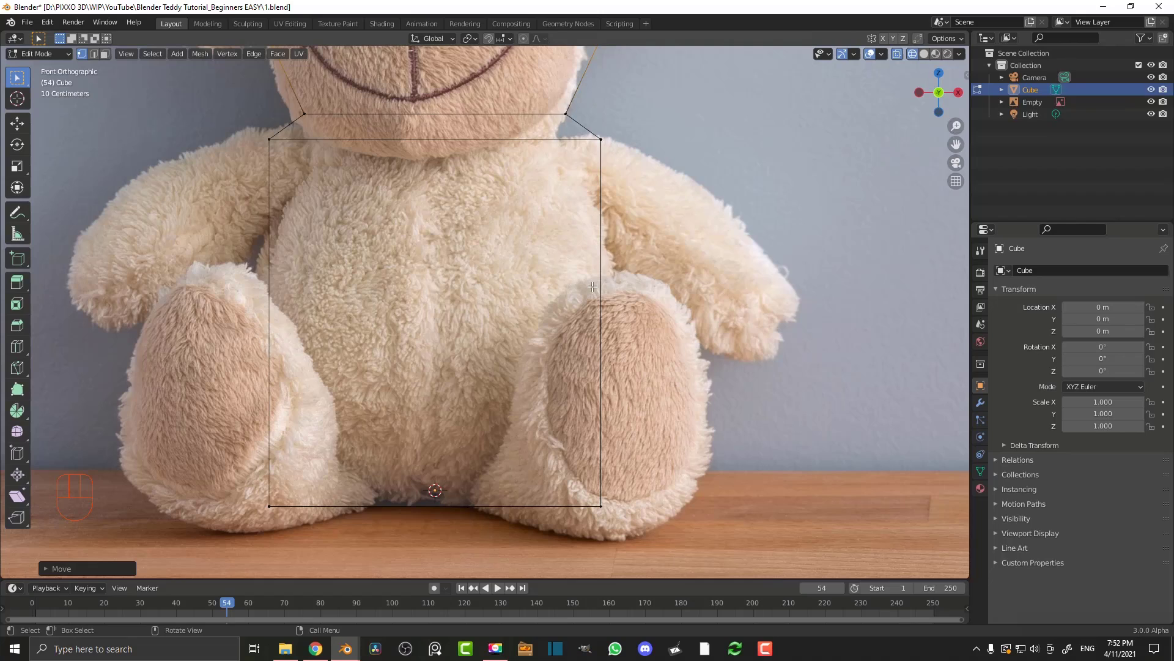
{"action": "key", "text": "ctrl"}
{"action": "key", "text": "ctrl+r"}
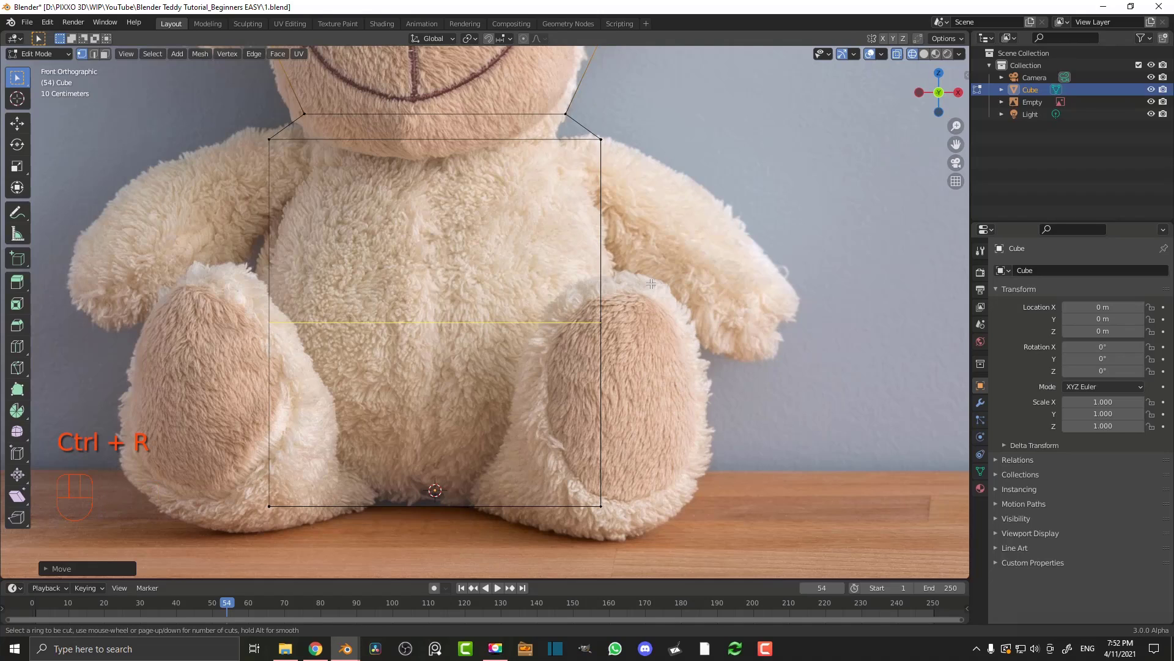
{"action": "left_click", "coordinate": [607, 324]}
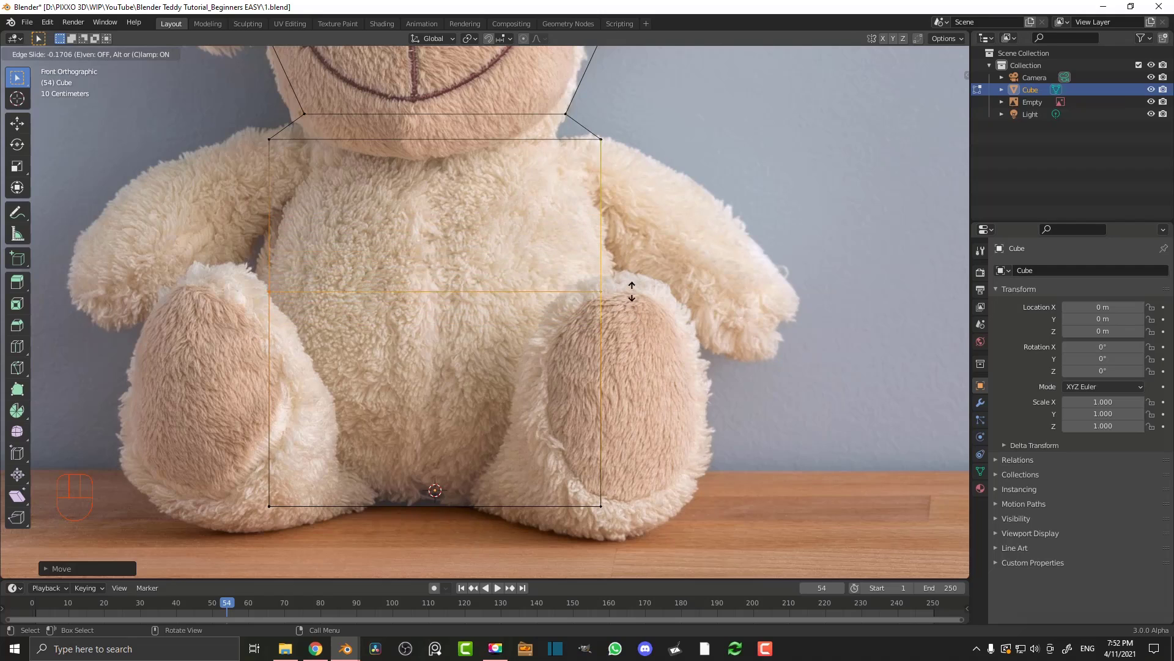
{"action": "left_click", "coordinate": [632, 292]}
{"action": "key", "text": "s"}
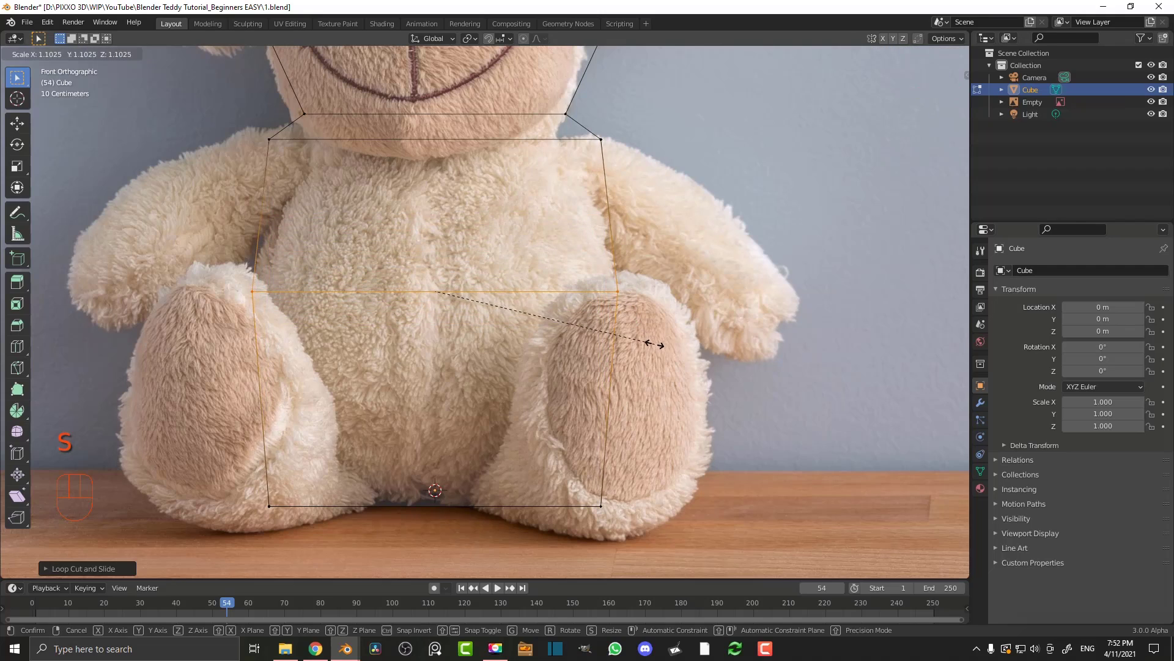
{"action": "left_click", "coordinate": [648, 341]}
Add a centred vertical loop cut down the front of the head and body, dividing the mesh into left and right halves
{"action": "scroll", "coordinate": [650, 441], "scroll_direction": "down", "scroll_amount": 4}
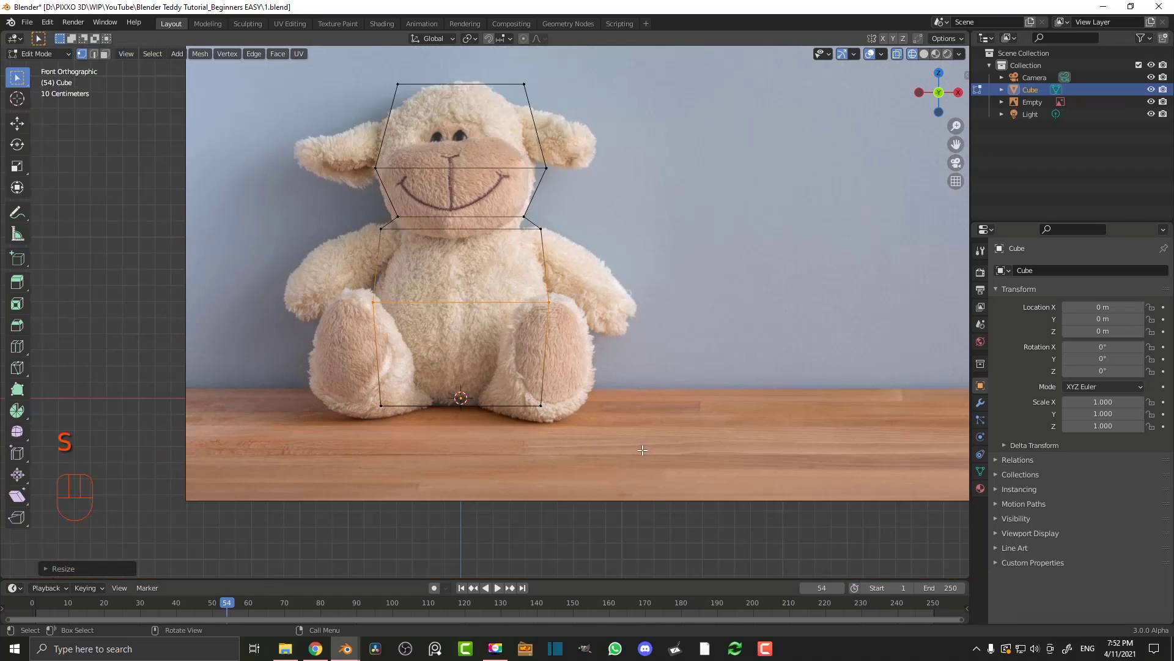
{"action": "middle_click_drag", "start_coordinate": [370, 151], "coordinate": [377, 262], "text": "shift"}
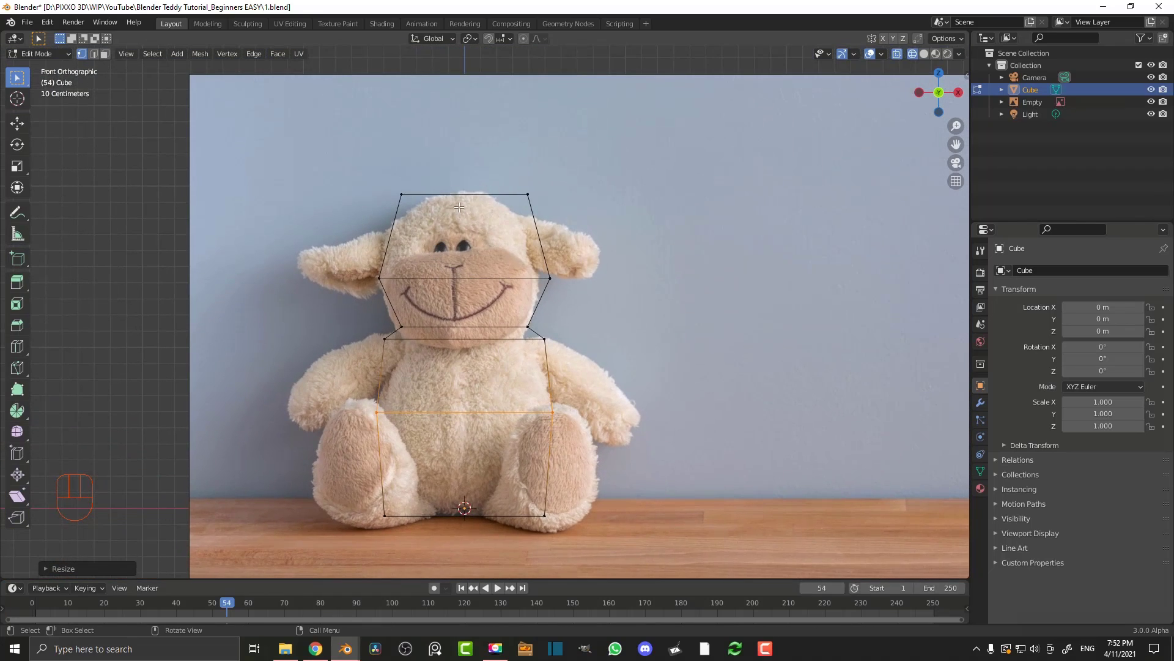
{"action": "scroll", "coordinate": [484, 238], "scroll_direction": "up", "scroll_amount": 2}
{"action": "scroll", "coordinate": [484, 238], "scroll_direction": "down", "scroll_amount": 2}
{"action": "scroll", "coordinate": [468, 272], "scroll_direction": "up", "scroll_amount": 1}
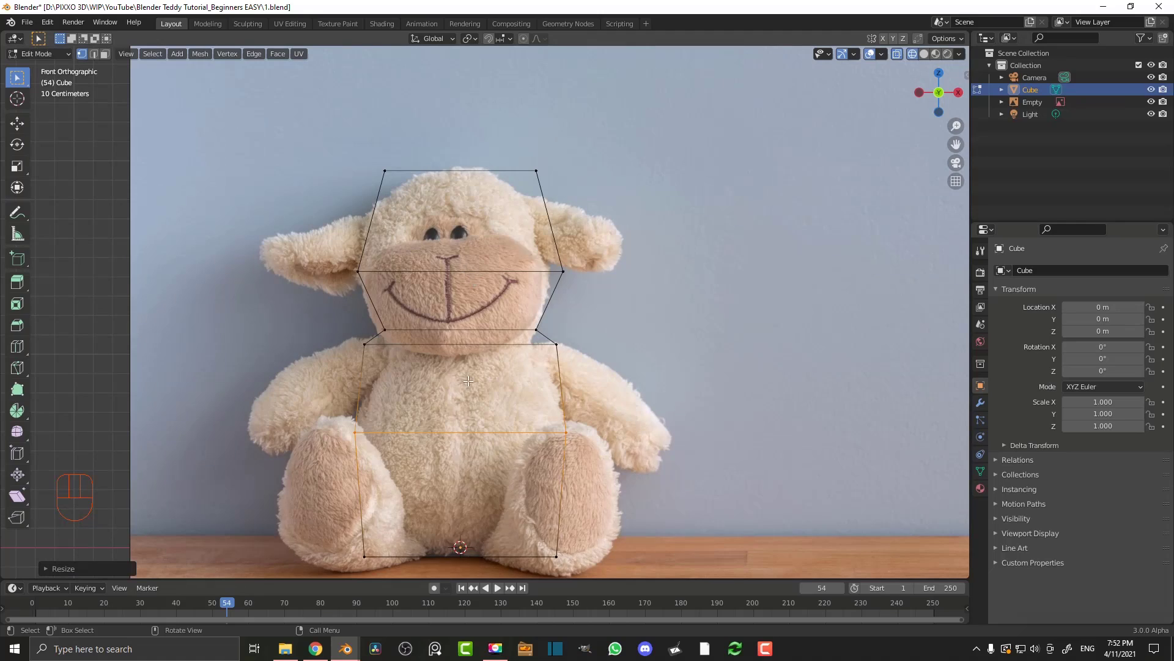
{"action": "scroll", "coordinate": [469, 380], "scroll_direction": "up", "scroll_amount": 1}
{"action": "key", "text": "ctrl+r"}
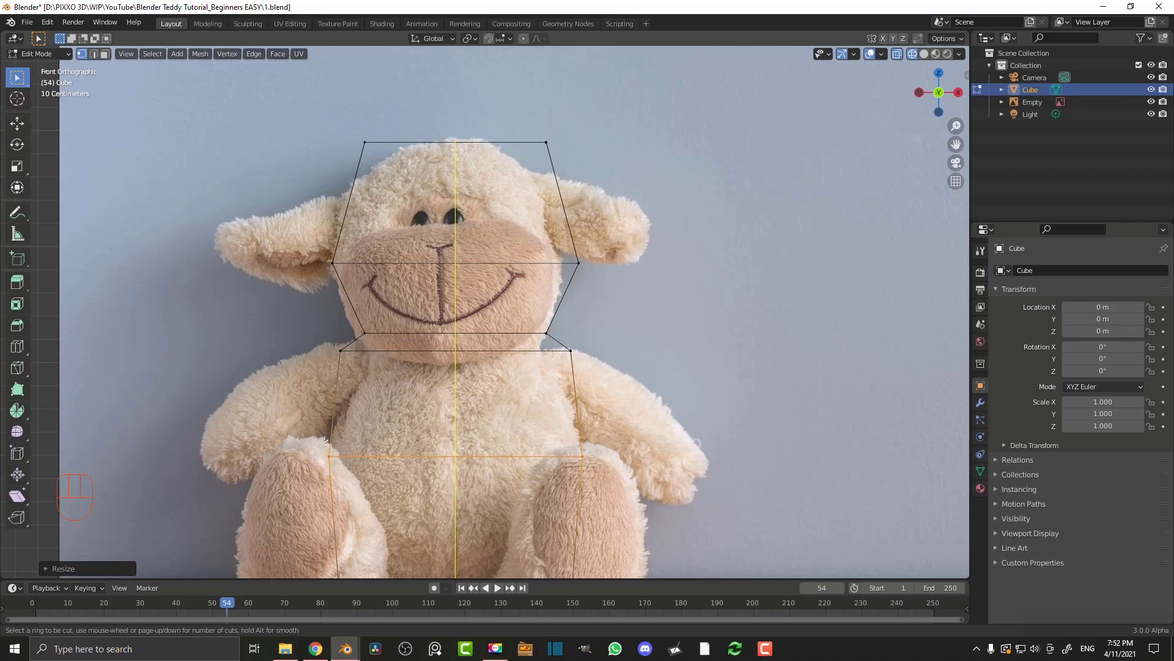
{"action": "left_click", "coordinate": [460, 342]}
{"action": "right_click", "coordinate": [460, 341]}
Add a centred vertical loop cut along the side of the mesh, dividing it into front and back halves
{"action": "scroll", "coordinate": [431, 107], "scroll_direction": "down", "scroll_amount": 5}
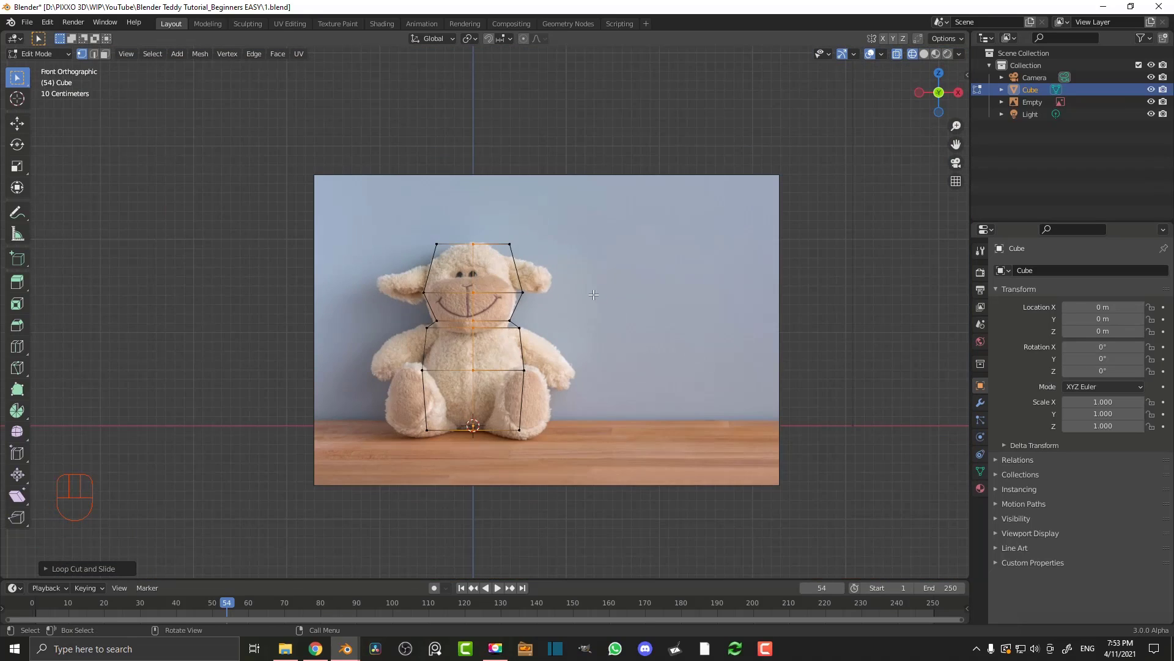
{"action": "middle_click_drag", "start_coordinate": [595, 295], "coordinate": [462, 324]}
{"action": "scroll", "coordinate": [496, 274], "scroll_direction": "up", "scroll_amount": 2}
{"action": "scroll", "coordinate": [475, 239], "scroll_direction": "up", "scroll_amount": 2}
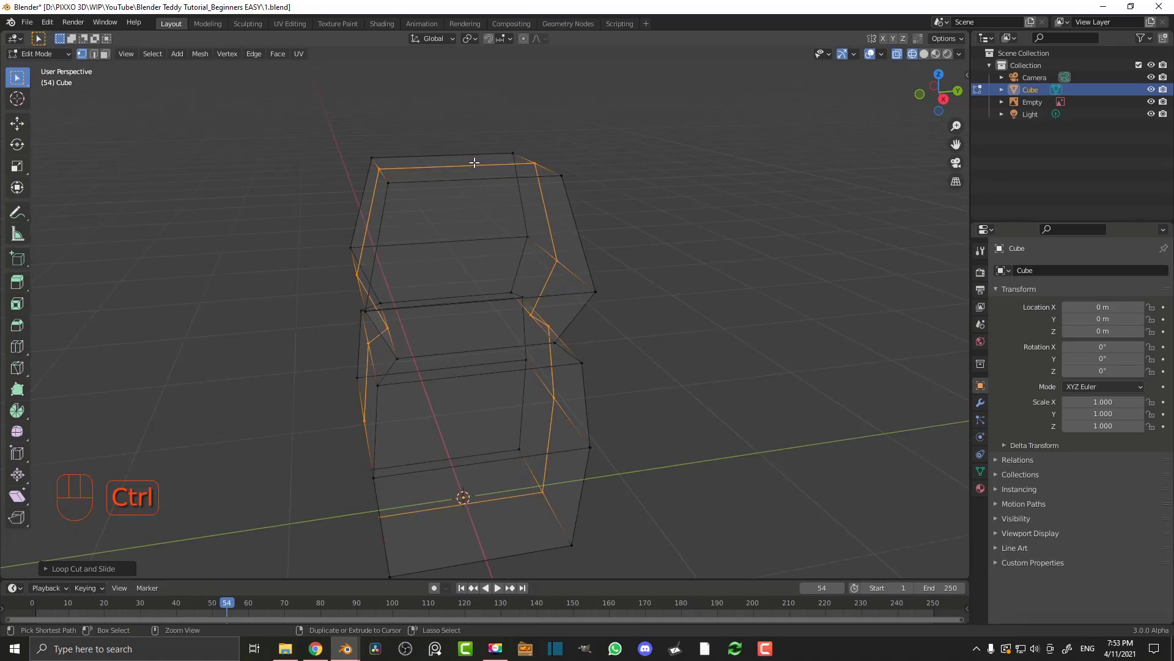
{"action": "key", "text": "ctrl+r"}
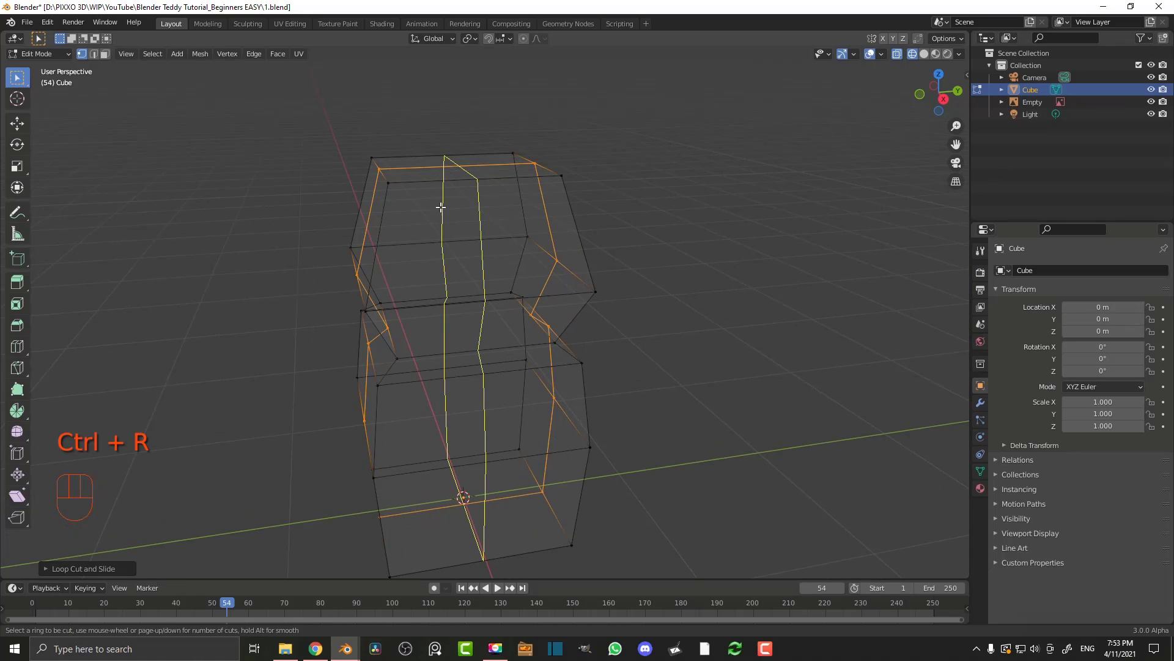
{"action": "left_click", "coordinate": [462, 181]}
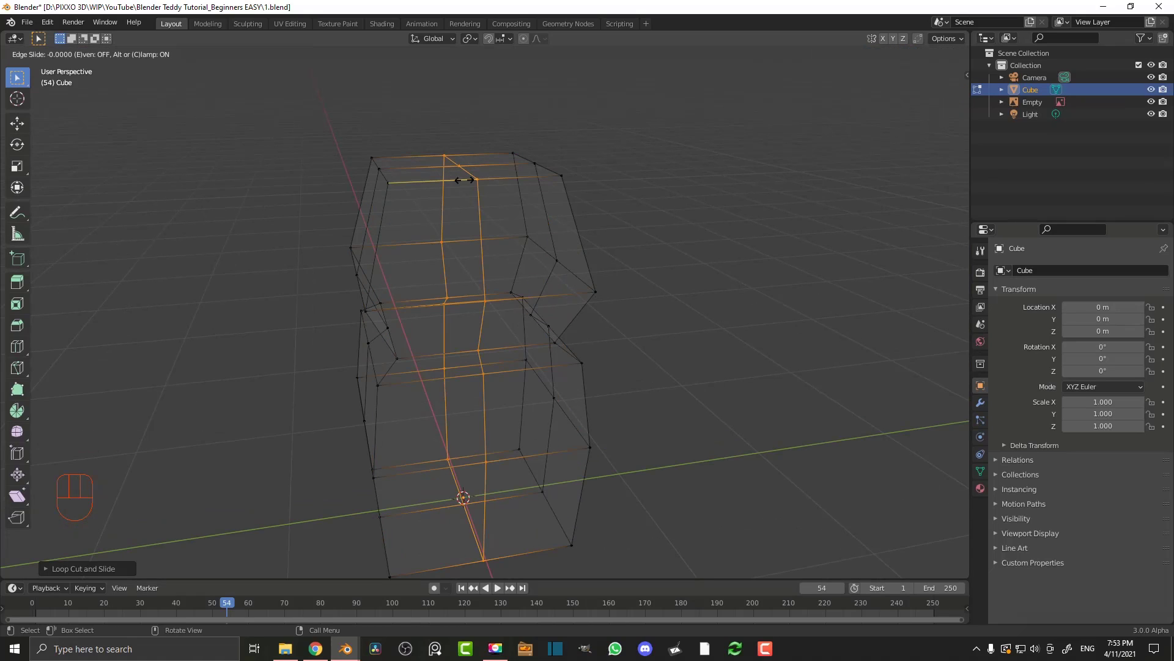
{"action": "right_click", "coordinate": [466, 180]}
Return to front view, select the entire mesh and round it with the Smooth tool so it follows the toy's silhouette
{"action": "scroll", "coordinate": [412, 290], "scroll_direction": "down", "scroll_amount": 3}
{"action": "middle_click_drag", "start_coordinate": [411, 290], "coordinate": [525, 266]}
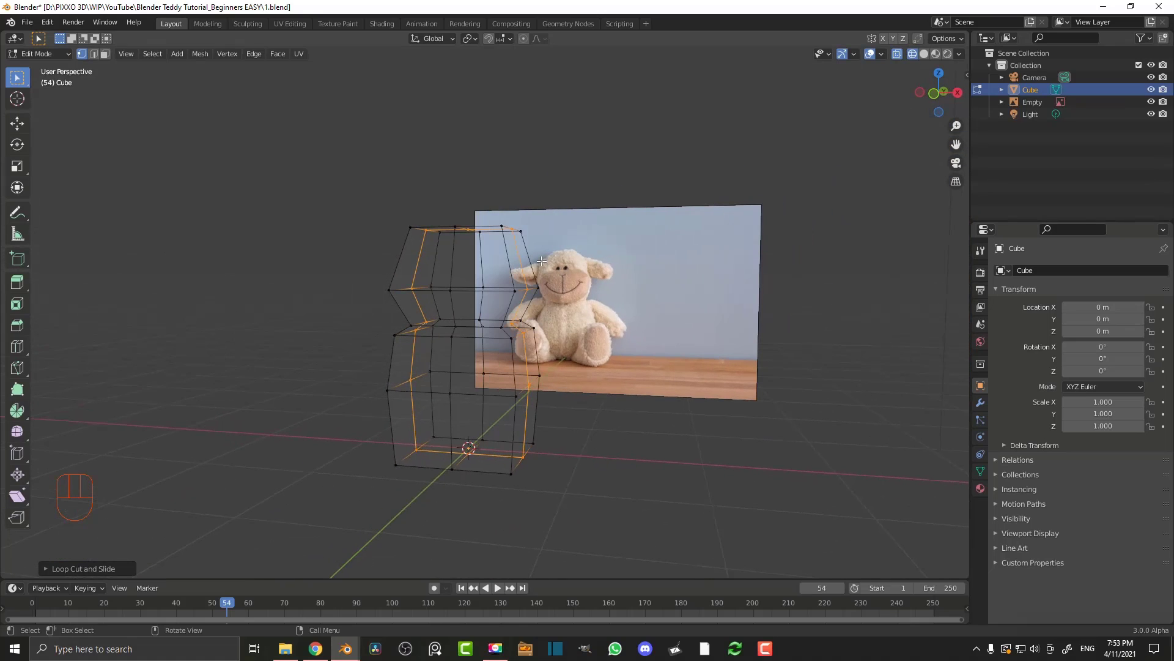
{"action": "key", "text": "KP_1"}
{"action": "scroll", "coordinate": [542, 262], "scroll_direction": "up", "scroll_amount": 3}
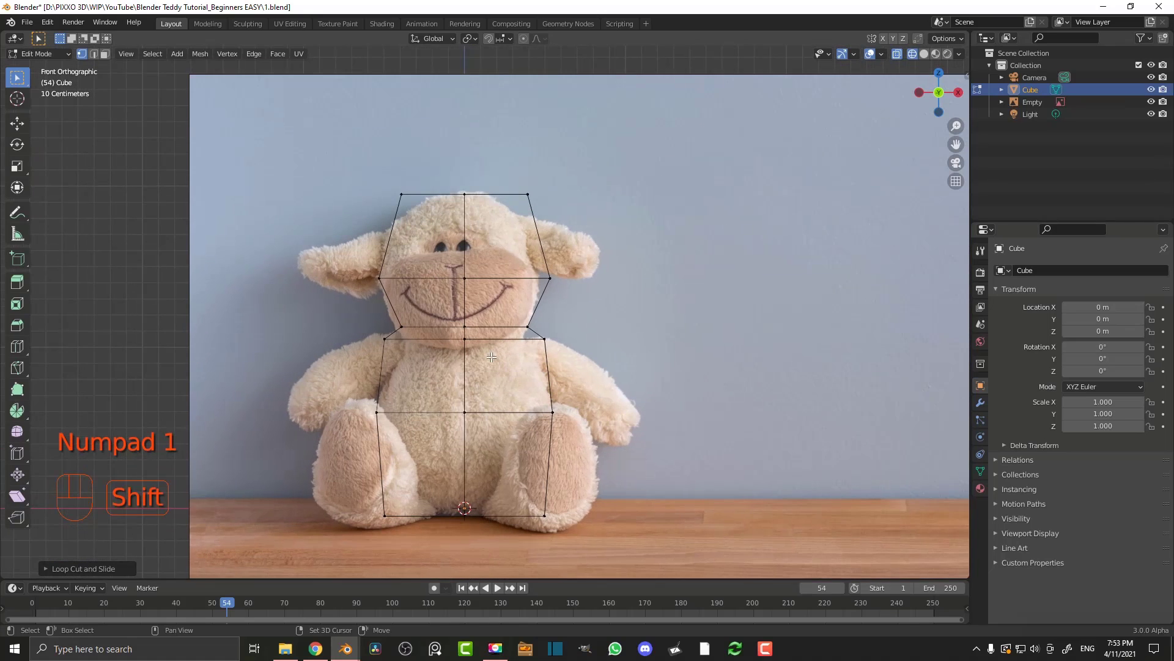
{"action": "middle_click_drag", "start_coordinate": [500, 358], "coordinate": [500, 309], "text": "shift"}
{"action": "scroll", "coordinate": [538, 305], "scroll_direction": "up", "scroll_amount": 2}
{"action": "key", "text": "a"}
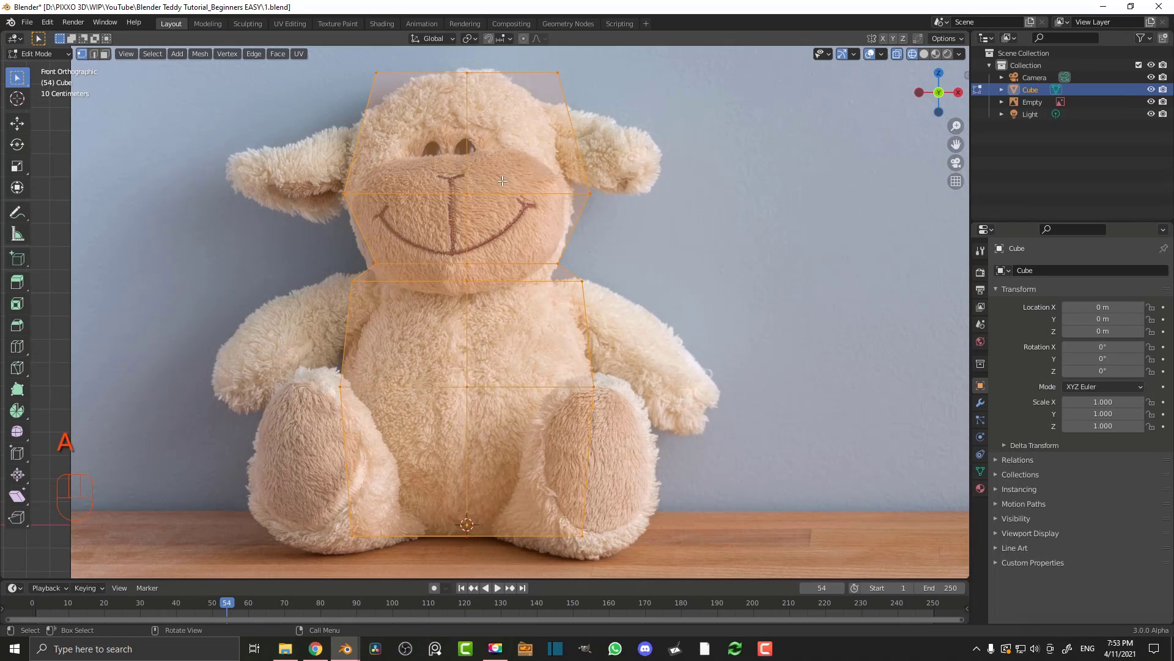
{"action": "left_click", "coordinate": [23, 434]}
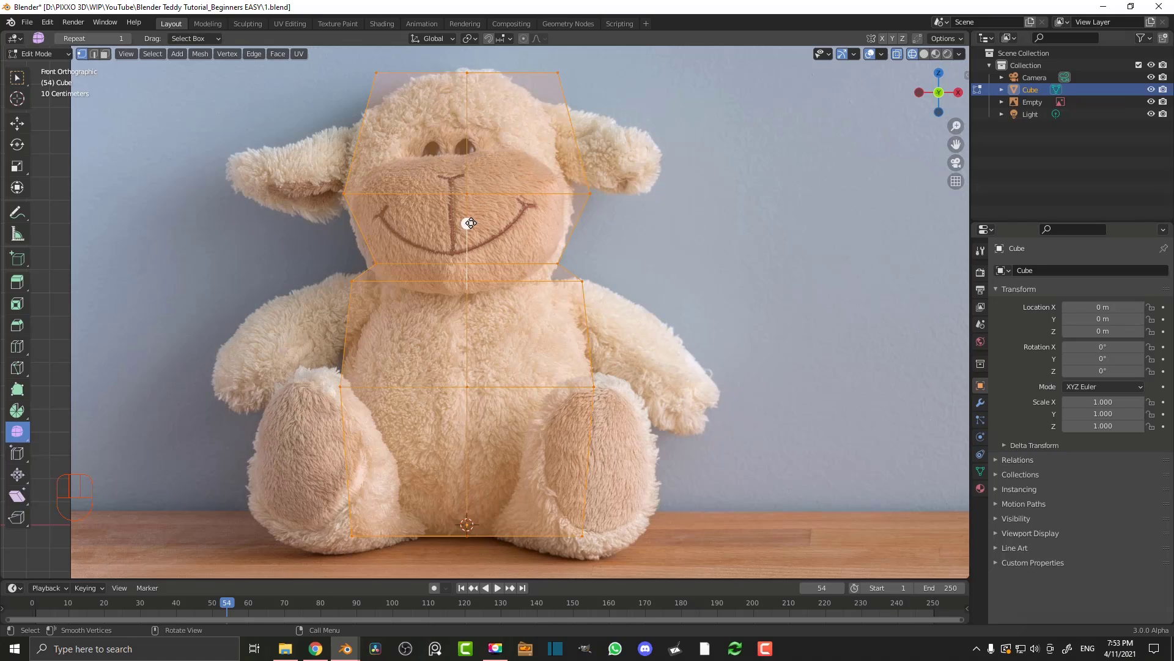
{"action": "left_click_drag", "start_coordinate": [466, 224], "coordinate": [614, 175]}
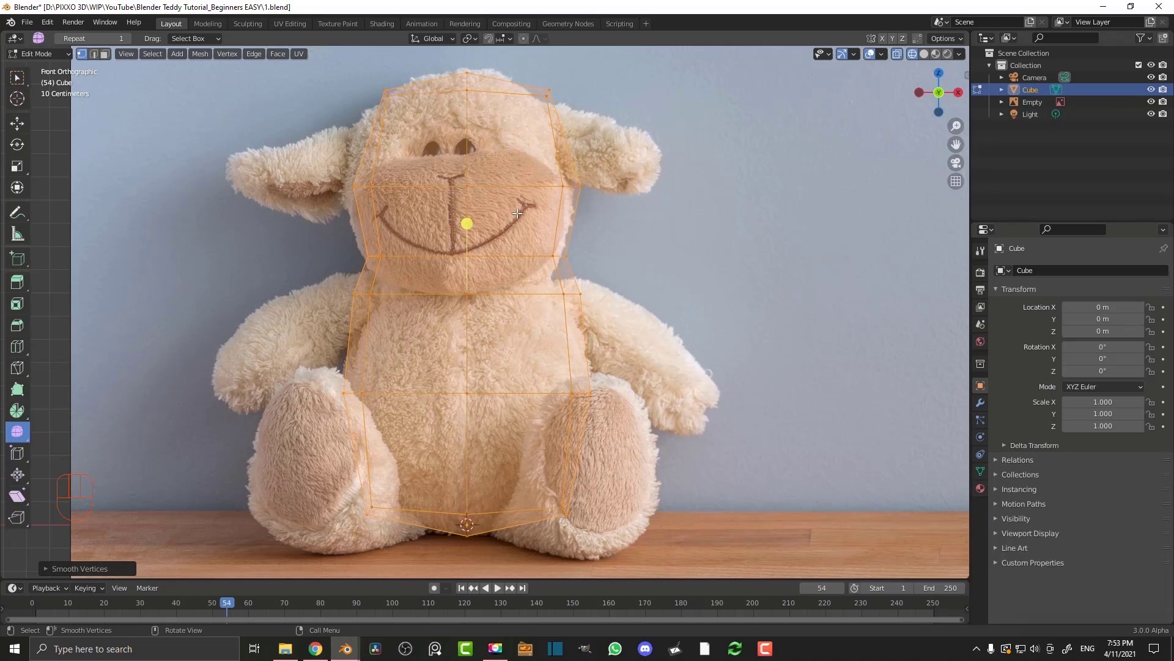
Inspect the smoothed mesh in Solid shading, and return the viewport to Wireframe
{"action": "key", "text": "z"}
{"action": "left_click", "coordinate": [465, 200]}
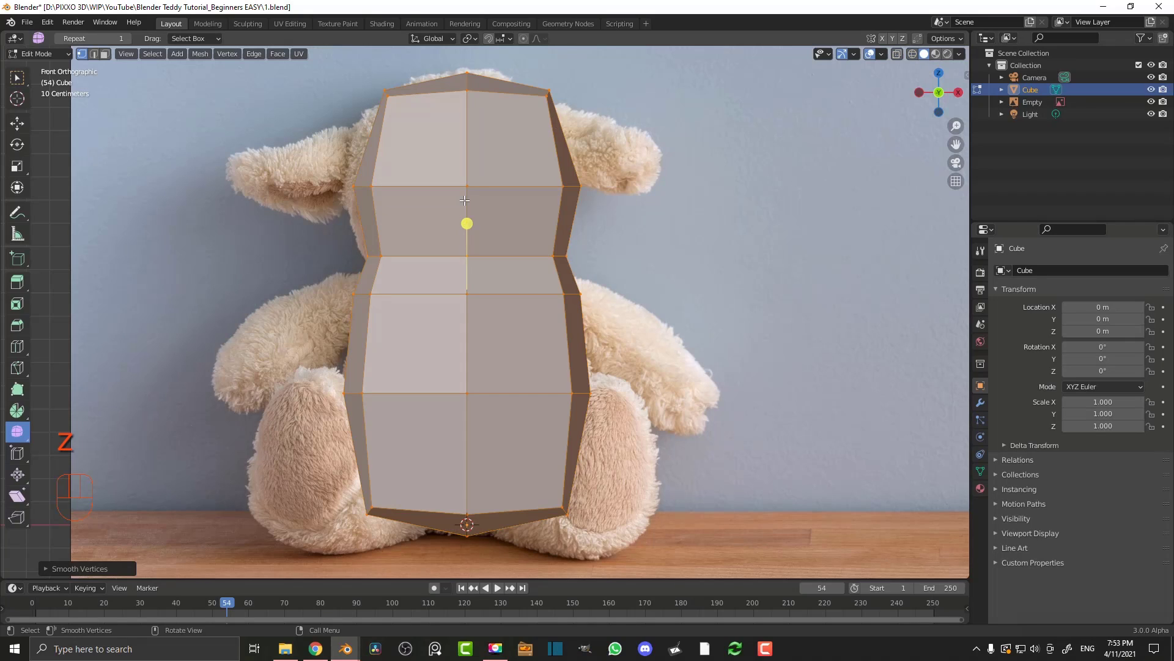
{"action": "key", "text": "z"}
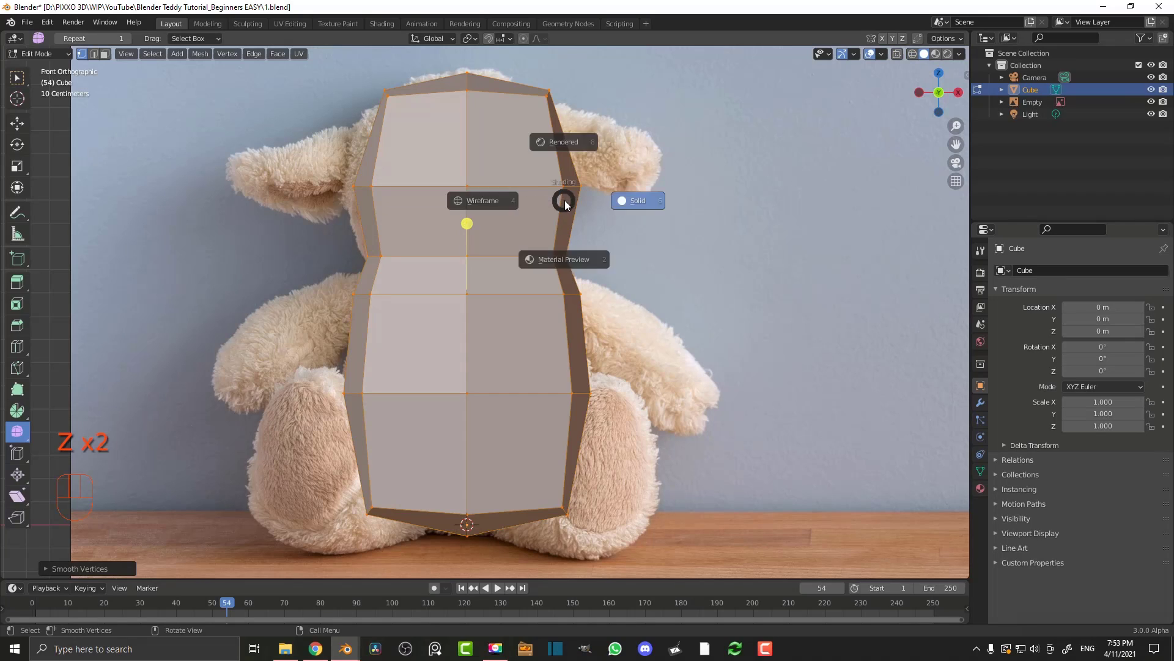
{"action": "left_click", "coordinate": [482, 205]}
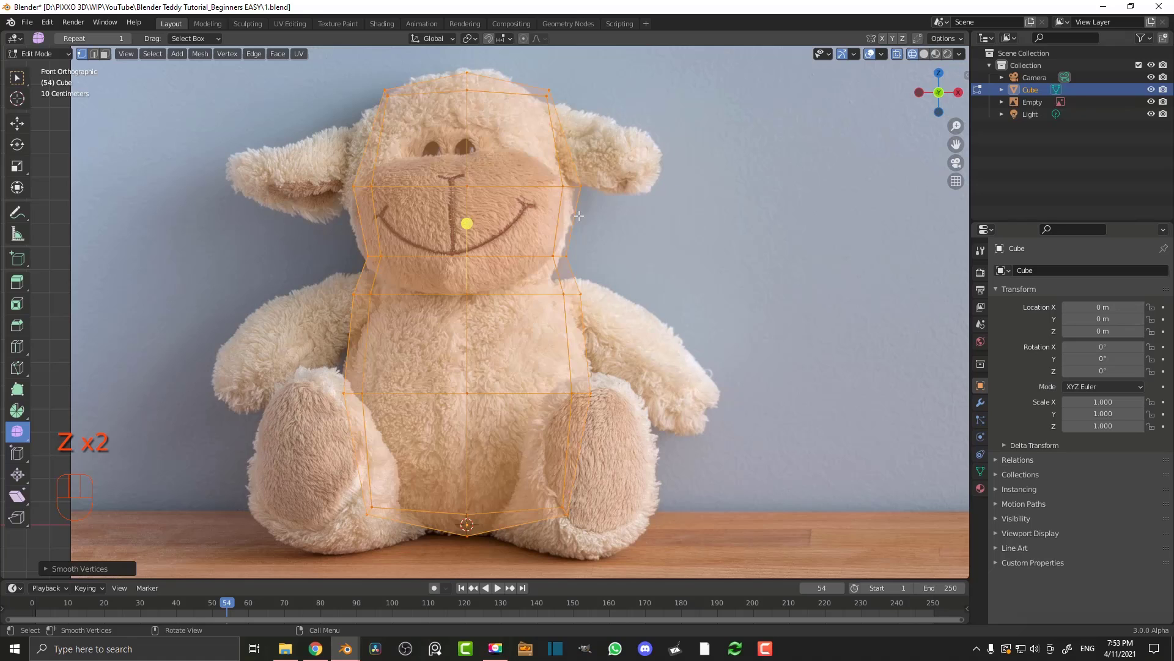
Select the lower head vertex row with the Move tool, lower it to the toy's chin line and scale it narrower
{"action": "left_click", "coordinate": [17, 123]}
{"action": "scroll", "coordinate": [393, 272], "scroll_direction": "up", "scroll_amount": 2}
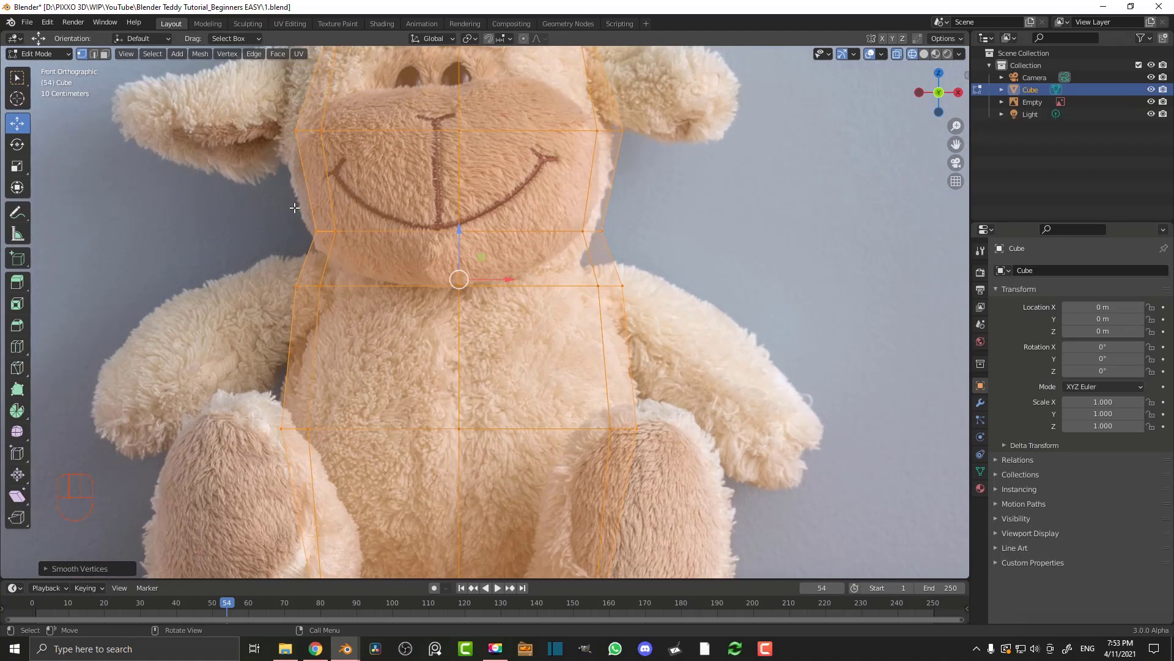
{"action": "left_click_drag", "start_coordinate": [253, 199], "coordinate": [340, 246]}
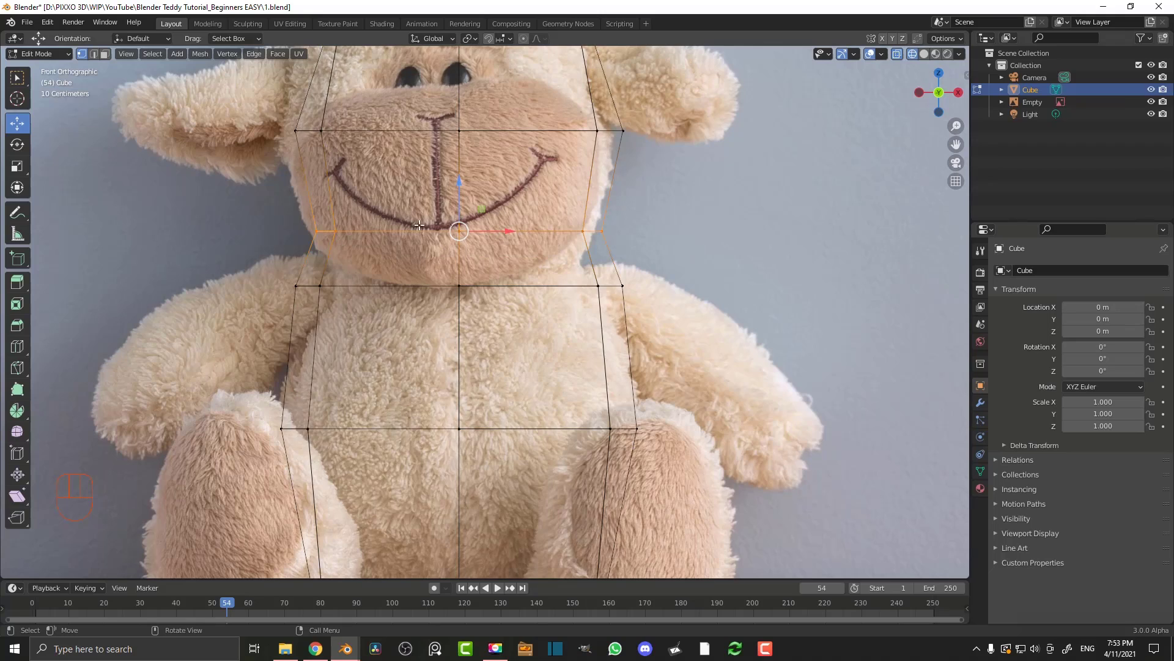
{"action": "left_click_drag", "start_coordinate": [267, 208], "coordinate": [306, 257]}
{"action": "left_click_drag", "start_coordinate": [457, 184], "coordinate": [613, 242]}
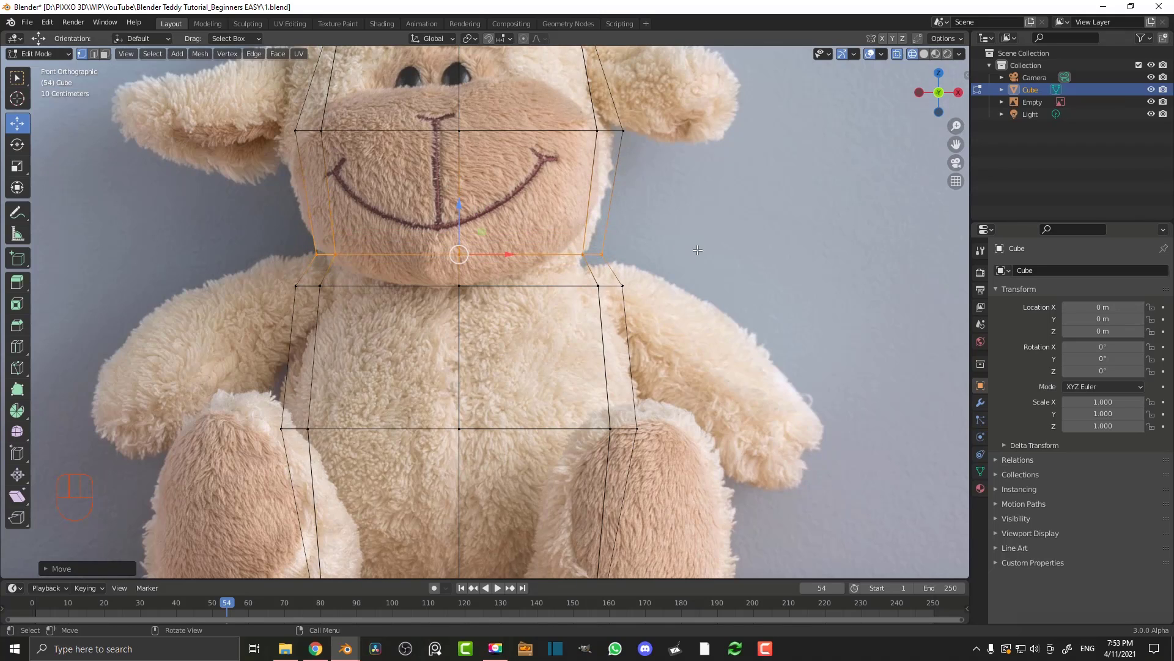
{"action": "key", "text": "s"}
{"action": "left_click", "coordinate": [657, 249]}
{"action": "scroll", "coordinate": [545, 333], "scroll_direction": "down", "scroll_amount": 4}
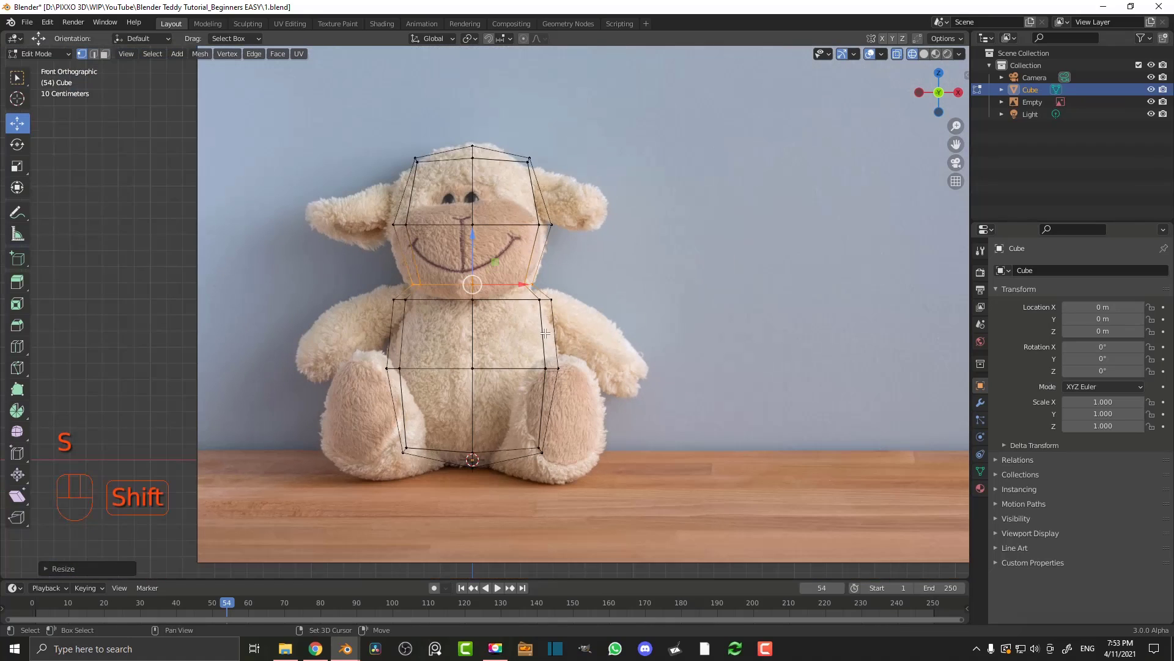
{"action": "middle_click_drag", "start_coordinate": [545, 333], "coordinate": [547, 299], "text": "shift"}
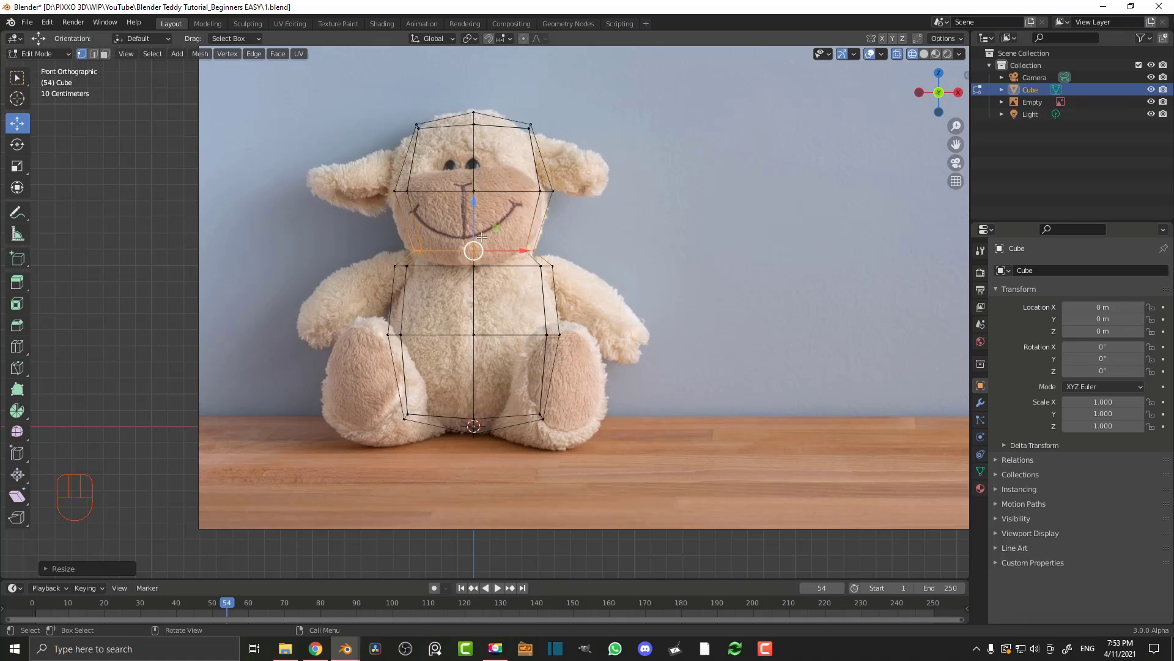
Move only the left cheek vertices slightly down and outward
{"action": "scroll", "coordinate": [445, 192], "scroll_direction": "up", "scroll_amount": 2}
{"action": "left_click_drag", "start_coordinate": [309, 161], "coordinate": [417, 129]}
{"action": "key", "text": "g"}
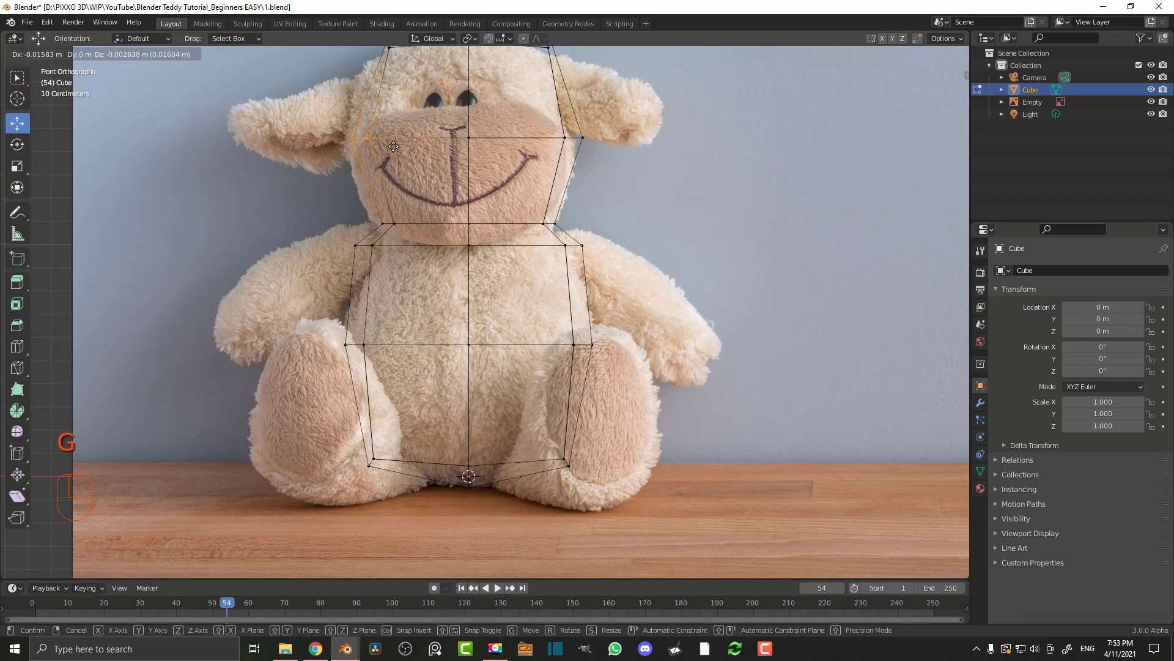
{"action": "left_click", "coordinate": [392, 159]}
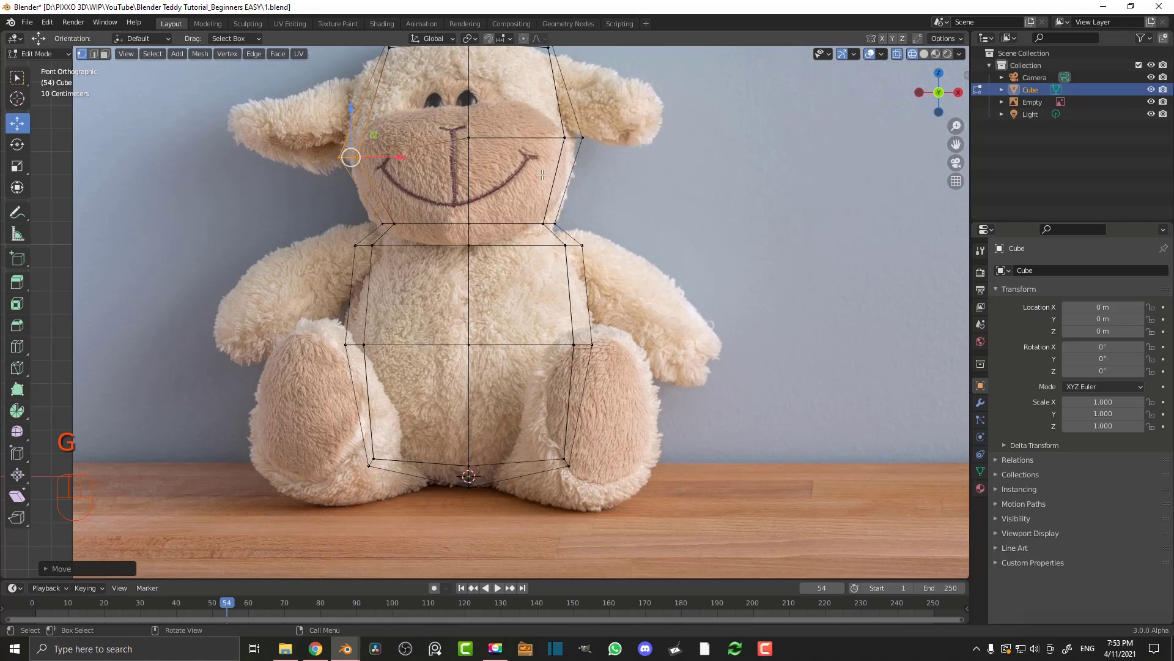
Delete all vertices left of the centre line, keeping only the right half of the mesh
{"action": "scroll", "coordinate": [542, 175], "scroll_direction": "down", "scroll_amount": 3}
{"action": "left_click_drag", "start_coordinate": [372, 468], "coordinate": [450, 101]}
{"action": "scroll", "coordinate": [384, 96], "scroll_direction": "up", "scroll_amount": 2}
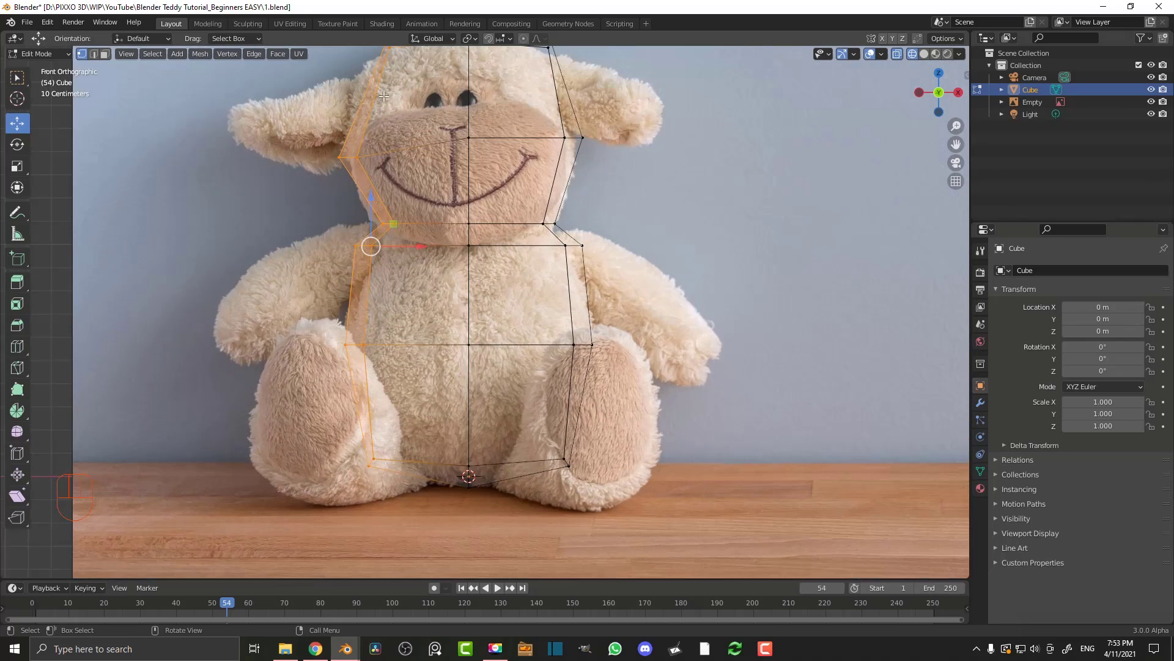
{"action": "key", "text": "x"}
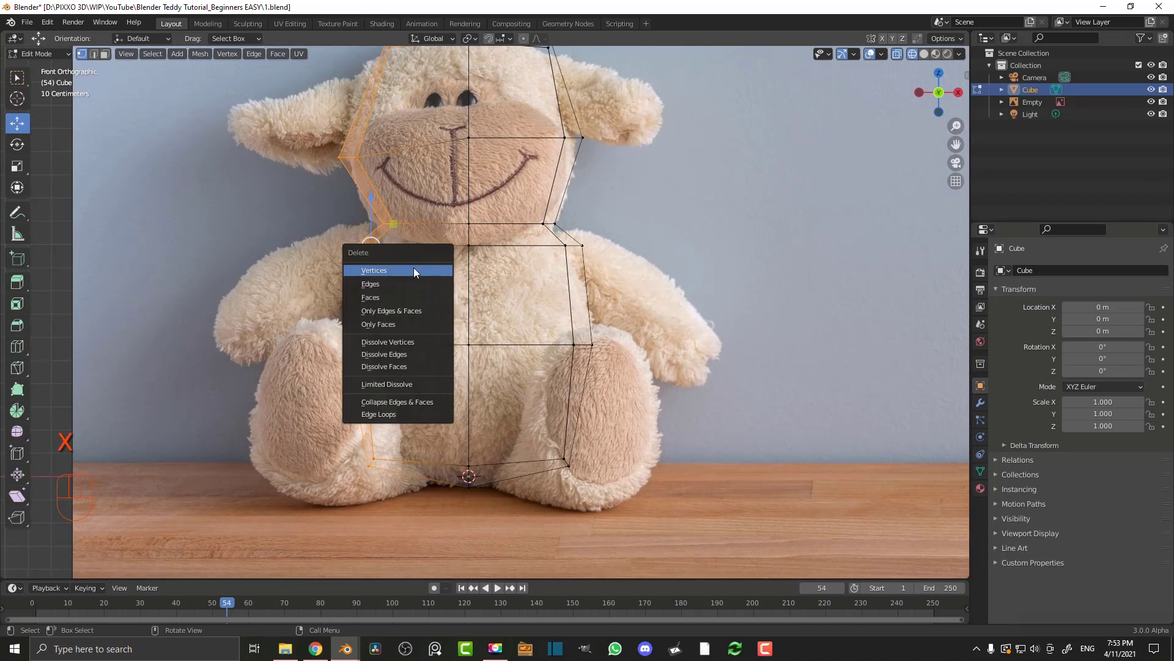
{"action": "left_click", "coordinate": [378, 273]}
Add a Mirror modifier on the X axis to the half mesh and enable Clipping
{"action": "scroll", "coordinate": [519, 276], "scroll_direction": "down", "scroll_amount": 3}
{"action": "left_click_drag", "start_coordinate": [478, 56], "coordinate": [580, 545]}
{"action": "scroll", "coordinate": [750, 382], "scroll_direction": "up", "scroll_amount": 1}
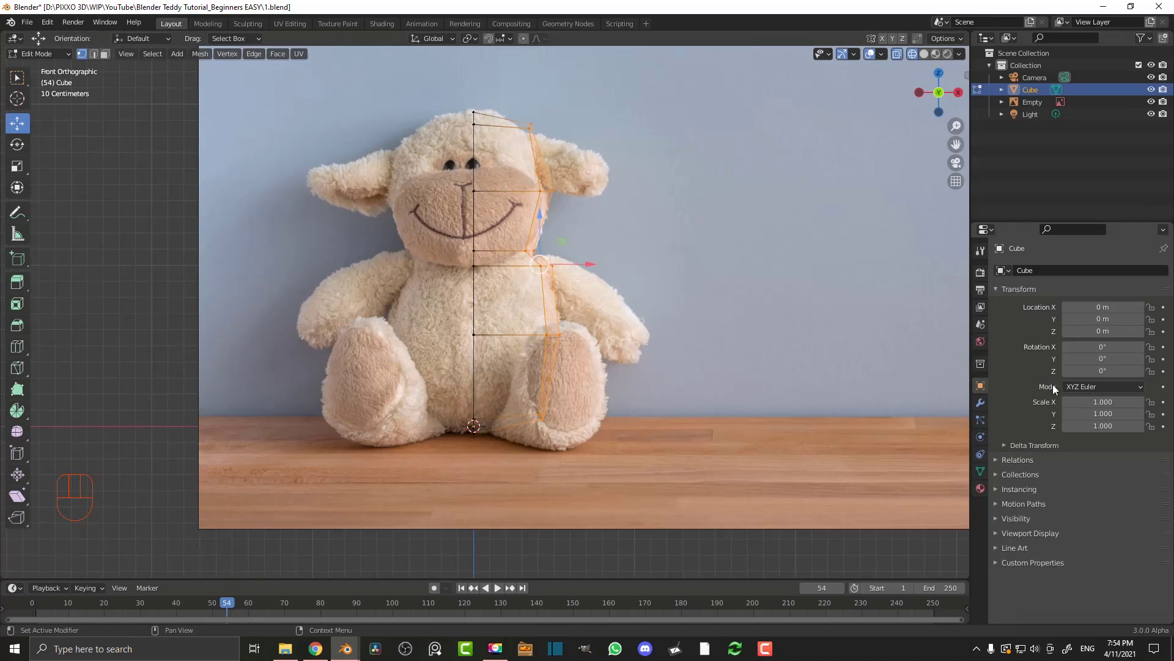
{"action": "left_click", "coordinate": [980, 403]}
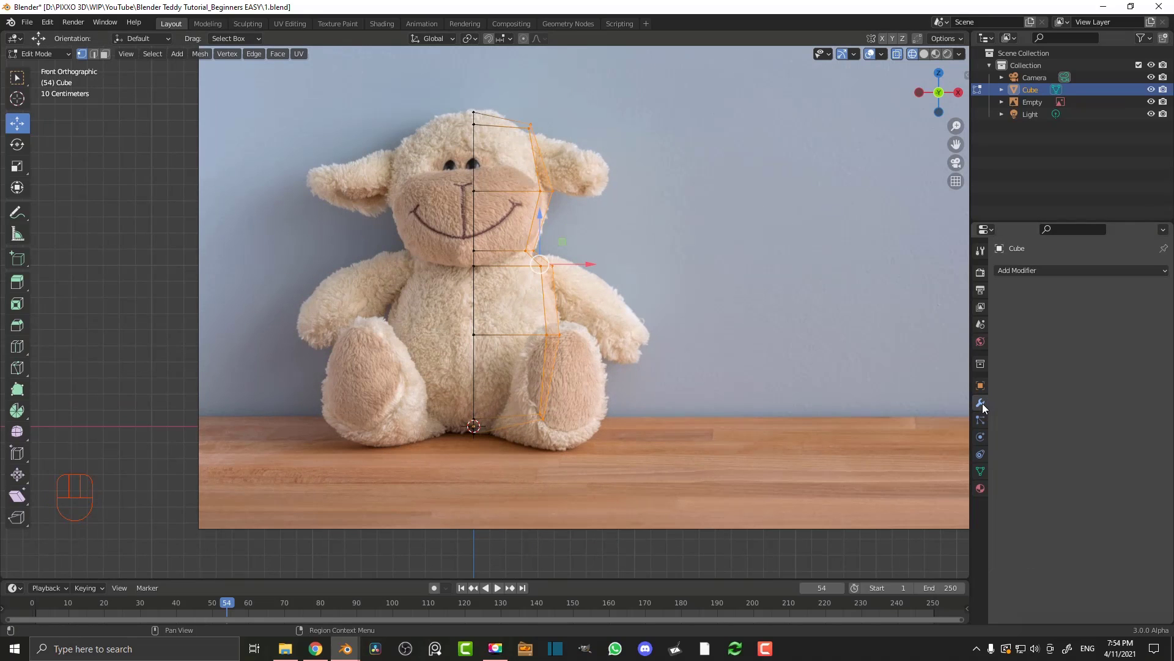
{"action": "left_click", "coordinate": [1033, 270]}
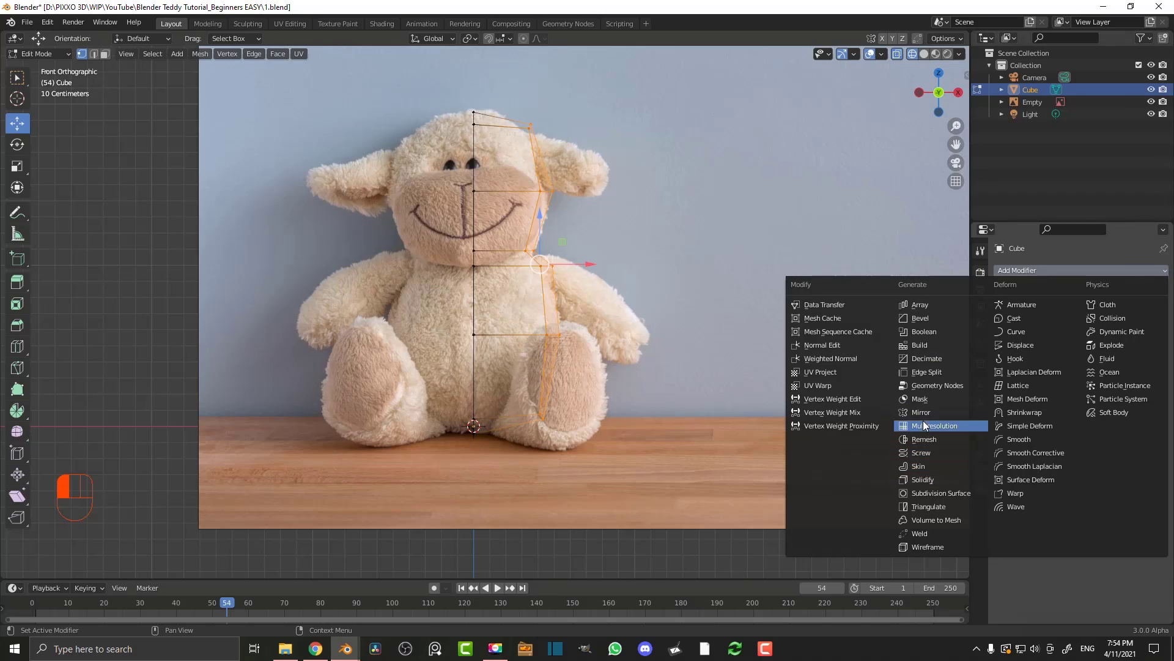
{"action": "left_click", "coordinate": [950, 412]}
{"action": "scroll", "coordinate": [493, 180], "scroll_direction": "up", "scroll_amount": 2}
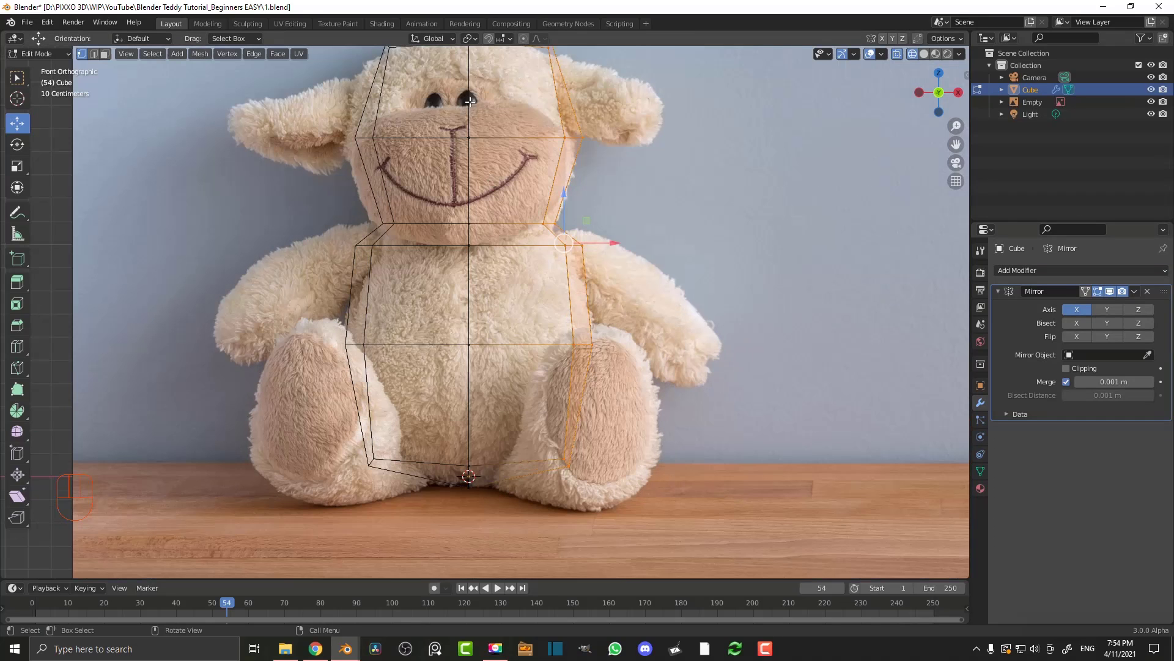
{"action": "left_click", "coordinate": [1066, 373]}
Try moving the neck vertices with Mirror Clipping on and off, cancel both moves, re-enable Clipping and return to front view
{"action": "left_click_drag", "start_coordinate": [617, 290], "coordinate": [387, 184]}
{"action": "scroll", "coordinate": [514, 257], "scroll_direction": "down", "scroll_amount": 2}
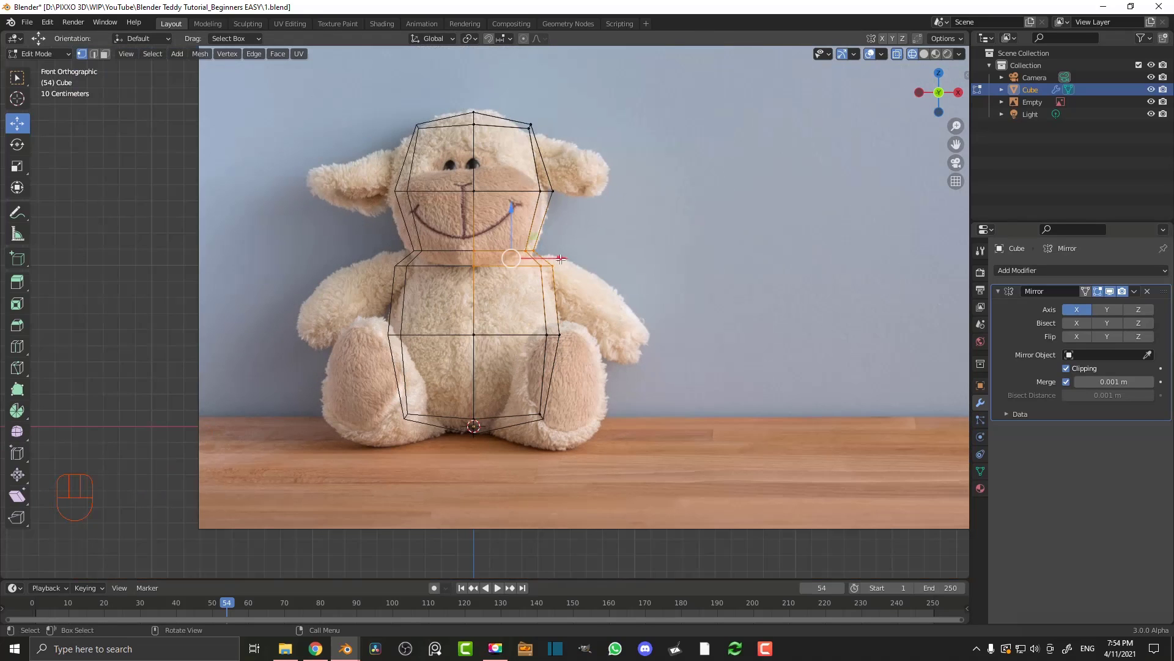
{"action": "key", "text": "g"}
{"action": "right_click", "coordinate": [592, 263]}
{"action": "left_click", "coordinate": [1066, 372]}
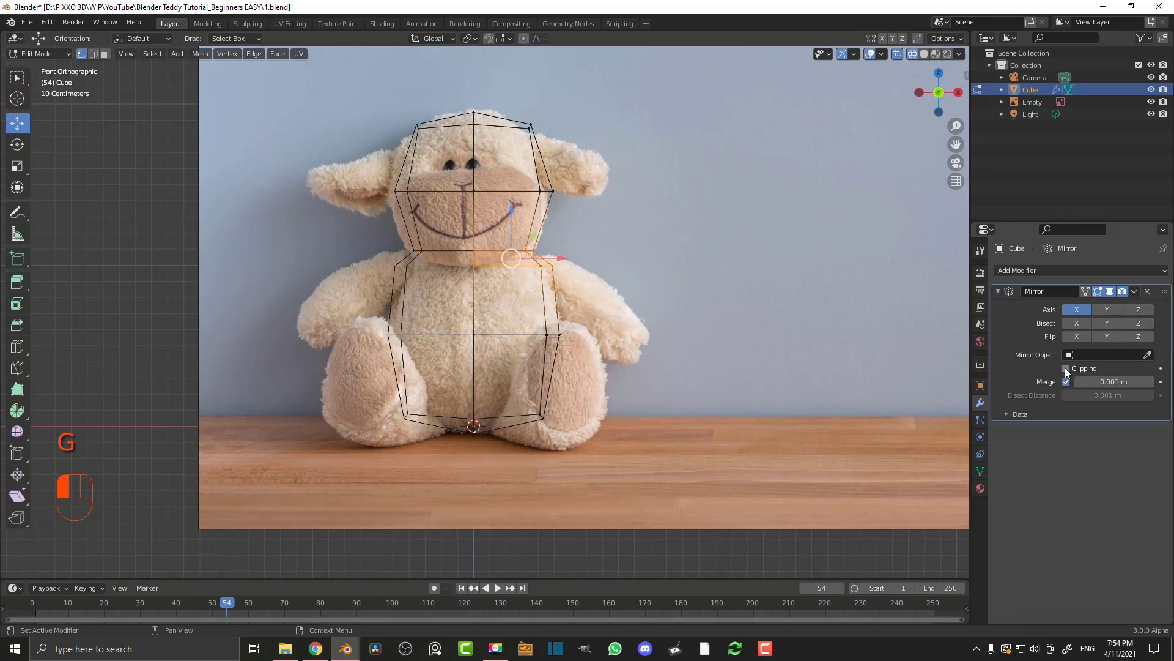
{"action": "key", "text": "g"}
{"action": "right_click", "coordinate": [566, 269]}
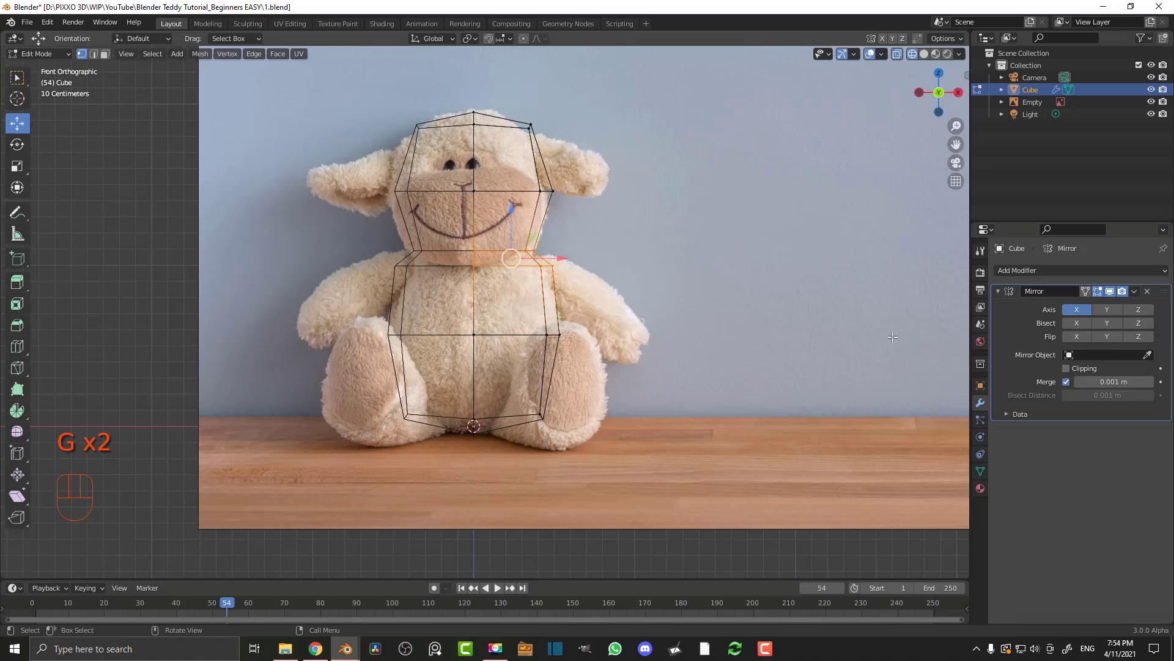
{"action": "left_click", "coordinate": [1066, 369]}
{"action": "middle_click_drag", "start_coordinate": [581, 257], "coordinate": [552, 225]}
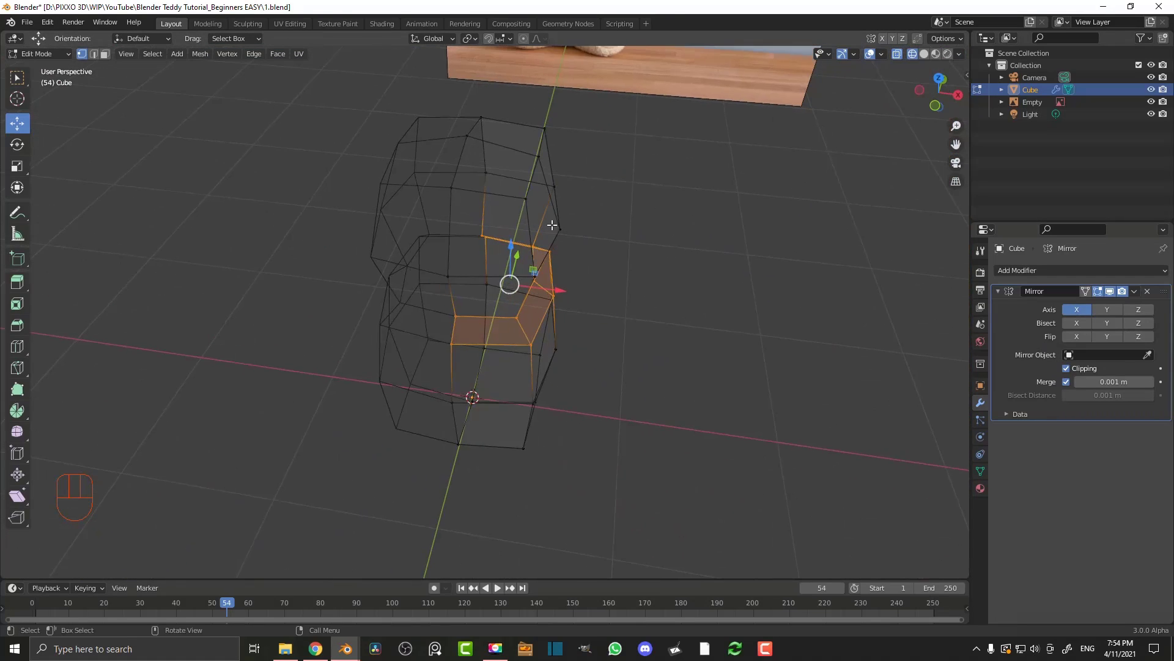
{"action": "key", "text": "KP_1"}
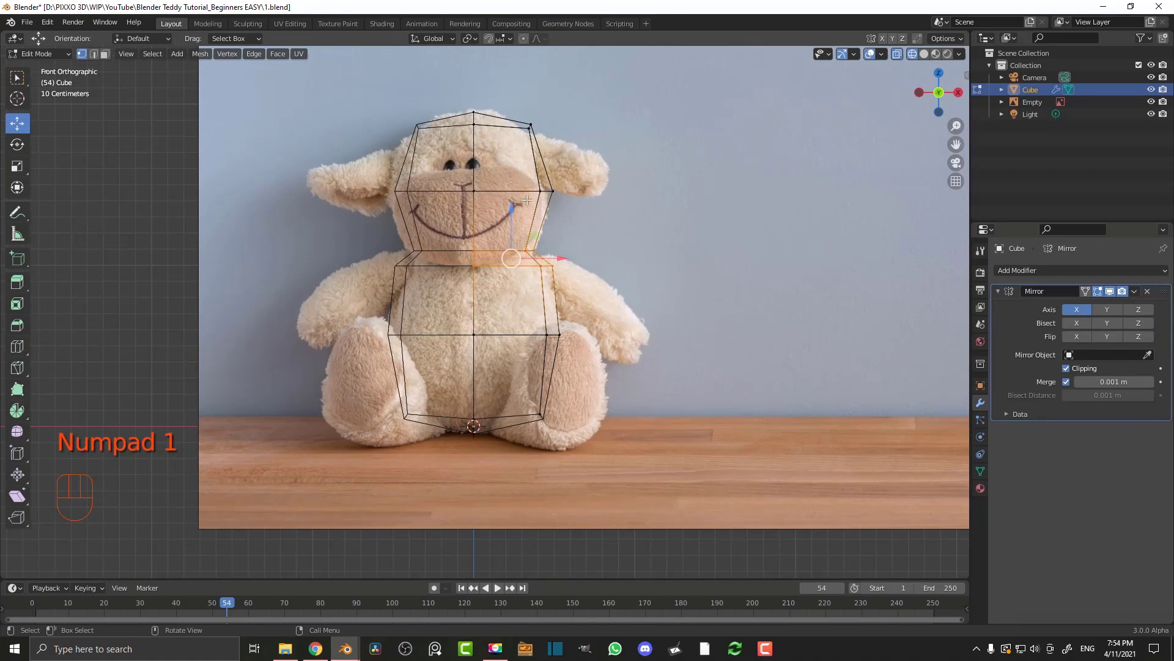
Enable Proportional Editing and move the head's upper corner vertices about 0.03 m inward and 0.075 m down with proportional size 0.68
{"action": "middle_click_drag", "start_coordinate": [697, 62], "coordinate": [691, 140], "text": "shift"}
{"action": "scroll", "coordinate": [691, 141], "scroll_direction": "up", "scroll_amount": 4}
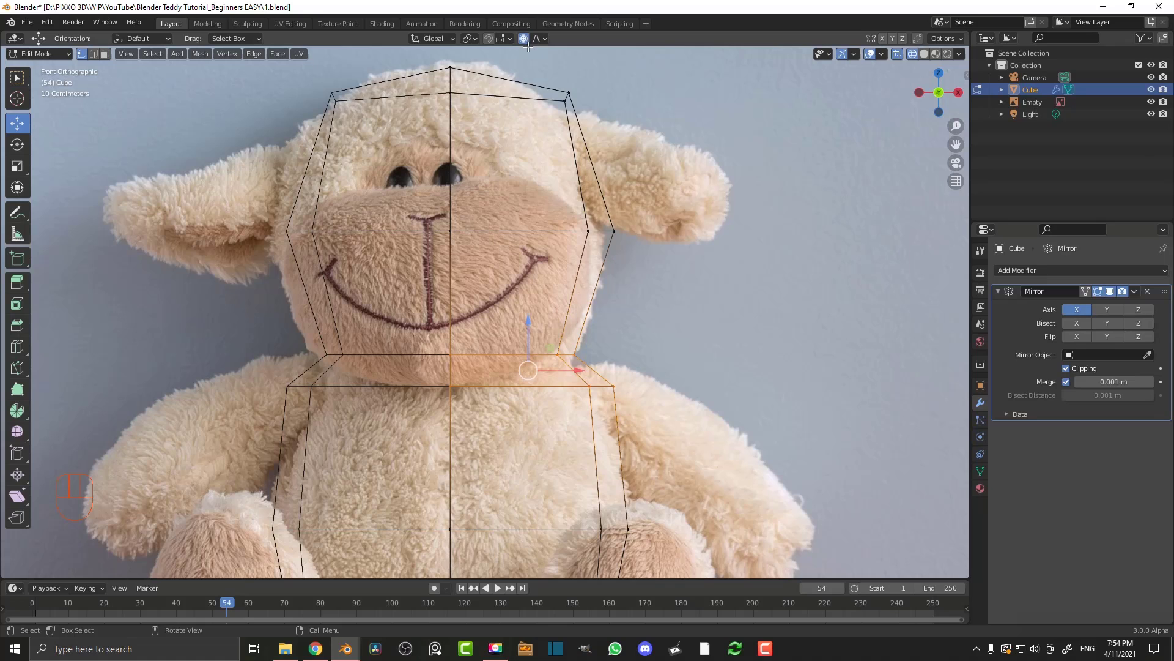
{"action": "scroll", "coordinate": [574, 182], "scroll_direction": "down", "scroll_amount": 3}
{"action": "key", "text": "b"}
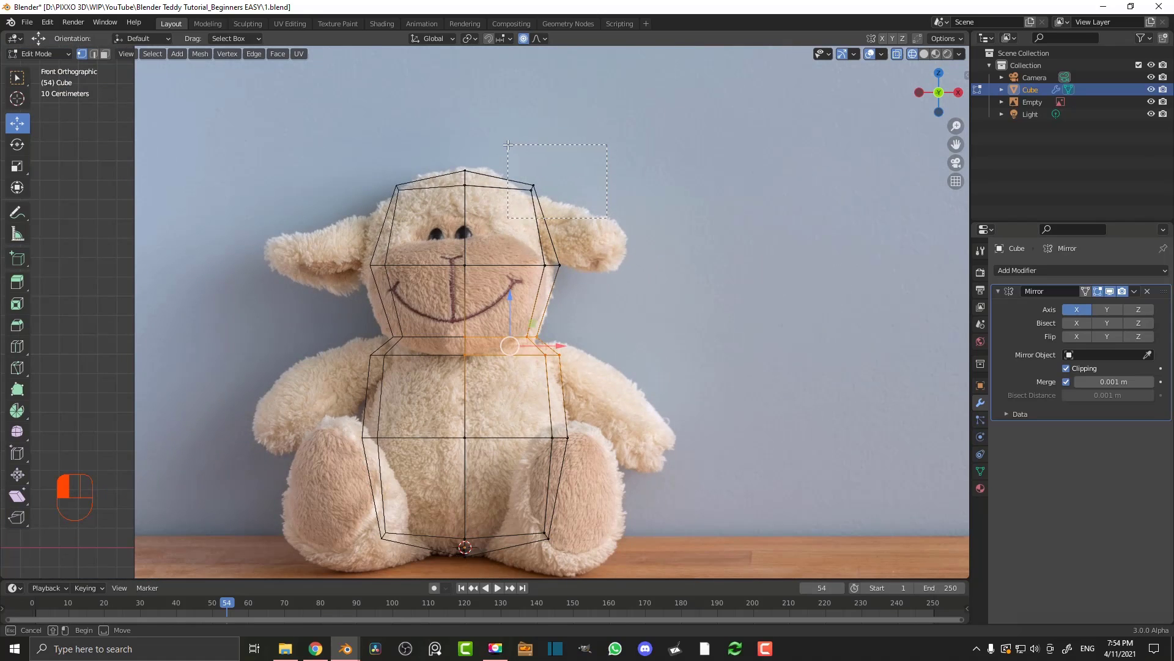
{"action": "left_click_drag", "start_coordinate": [508, 145], "coordinate": [509, 146]}
{"action": "scroll", "coordinate": [543, 267], "scroll_direction": "up", "scroll_amount": 2}
{"action": "middle_click_drag", "start_coordinate": [546, 245], "coordinate": [548, 299], "text": "shift"}
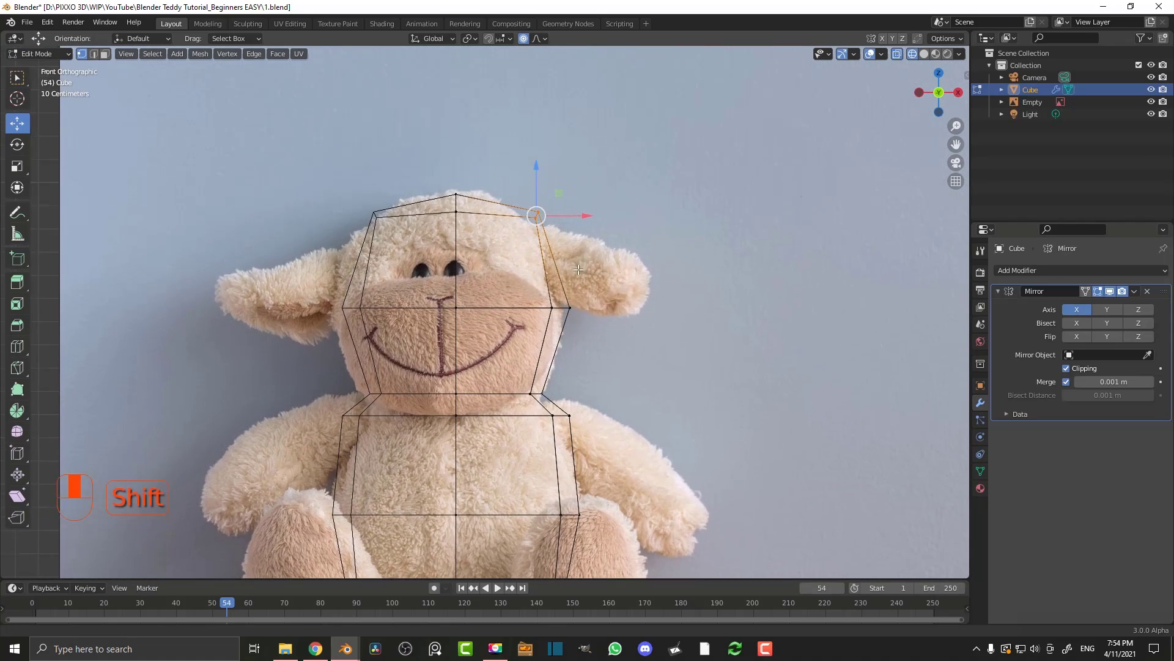
{"action": "scroll", "coordinate": [569, 279], "scroll_direction": "up", "scroll_amount": 2}
{"action": "key", "text": "g"}
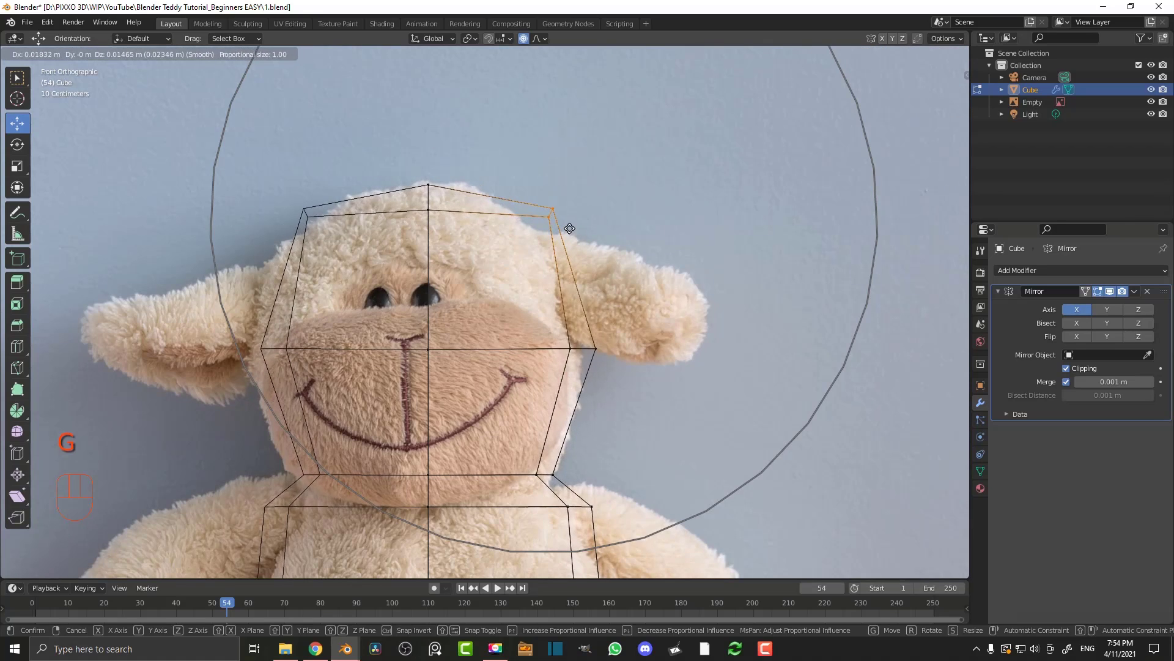
{"action": "scroll", "coordinate": [570, 233], "scroll_direction": "up", "scroll_amount": 4}
{"action": "scroll", "coordinate": [563, 223], "scroll_direction": "up", "scroll_amount": 7}
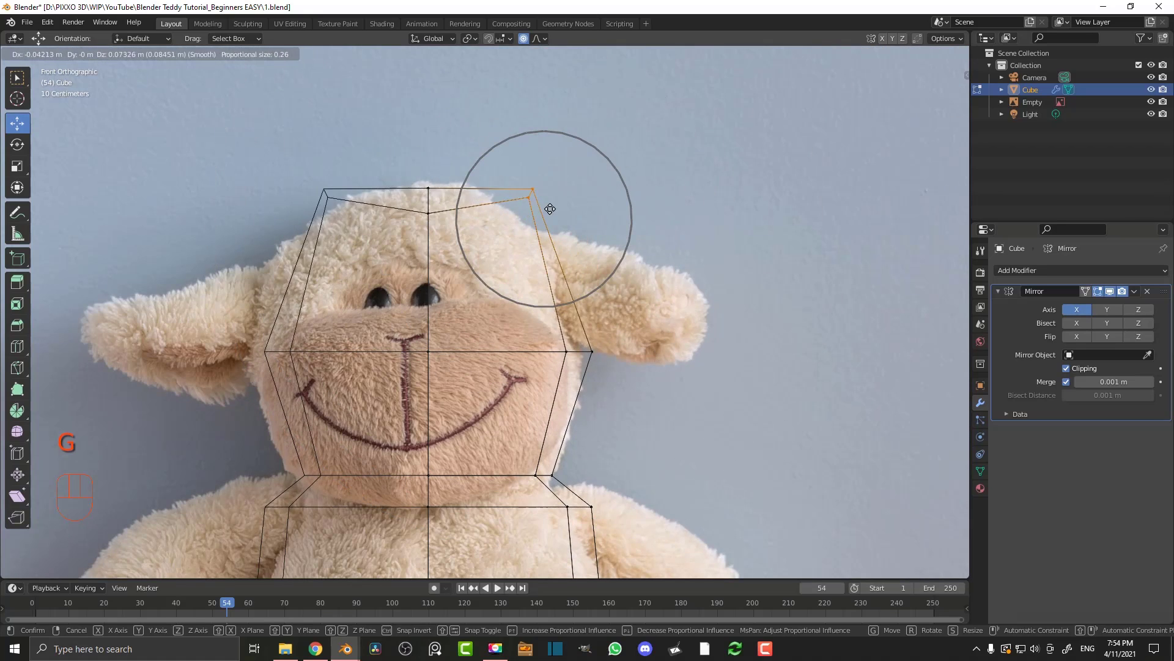
{"action": "scroll", "coordinate": [516, 237], "scroll_direction": "down", "scroll_amount": 13}
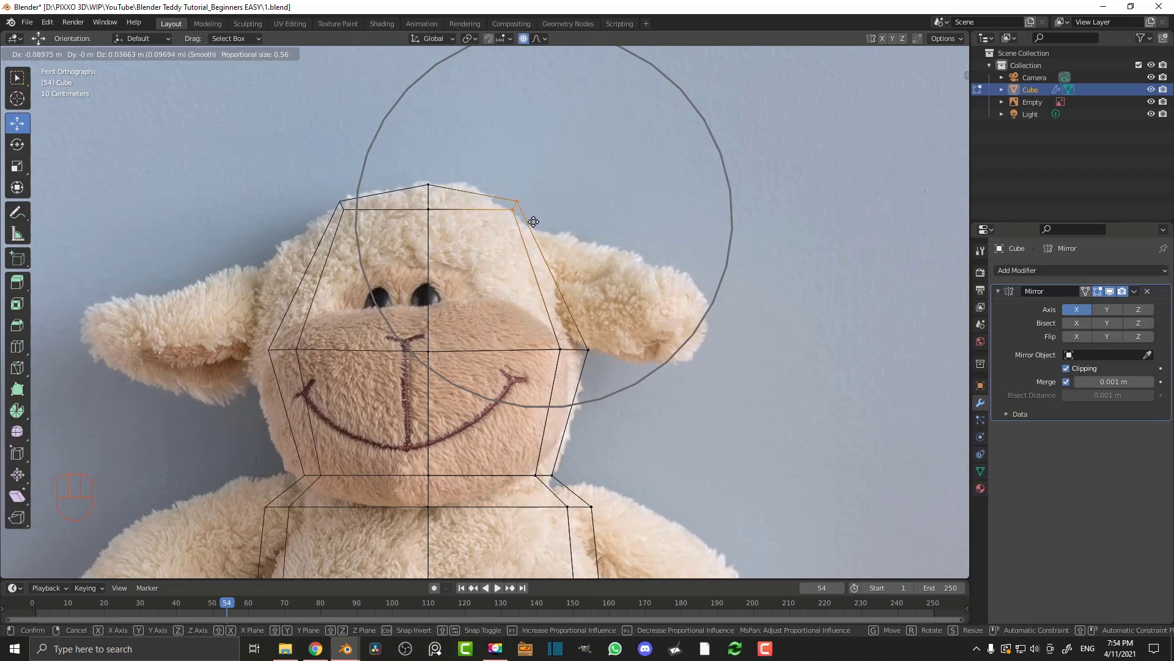
{"action": "scroll", "coordinate": [538, 242], "scroll_direction": "down", "scroll_amount": 3}
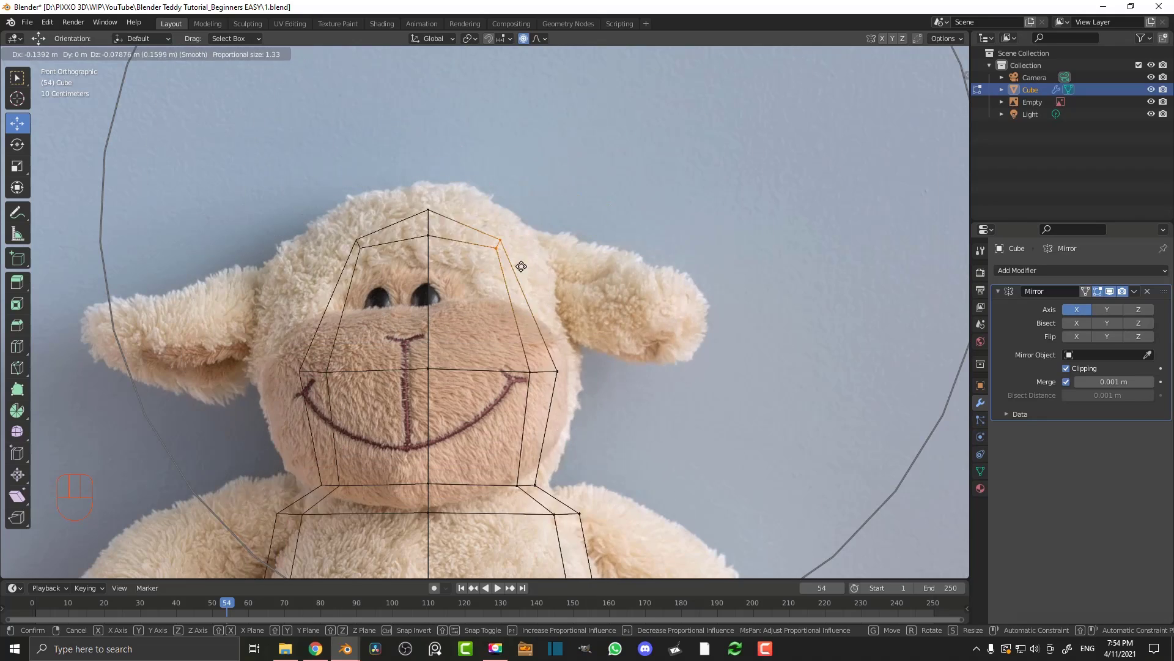
{"action": "scroll", "coordinate": [541, 269], "scroll_direction": "up", "scroll_amount": 5}
{"action": "scroll", "coordinate": [553, 275], "scroll_direction": "up", "scroll_amount": 7}
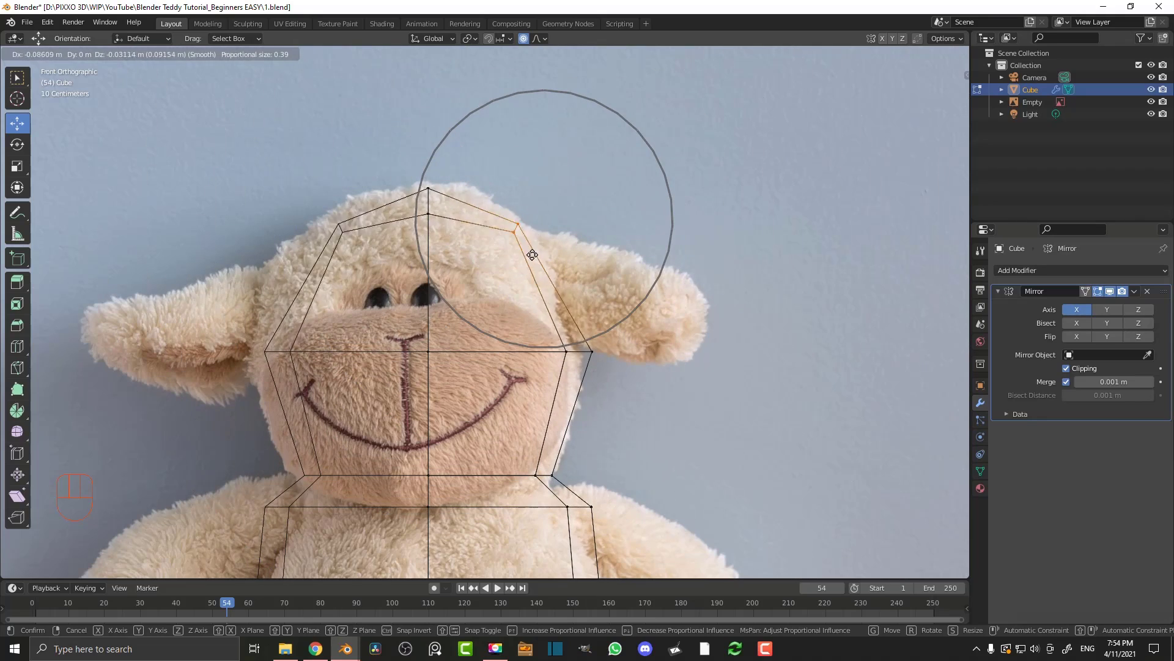
{"action": "scroll", "coordinate": [549, 260], "scroll_direction": "up", "scroll_amount": 4}
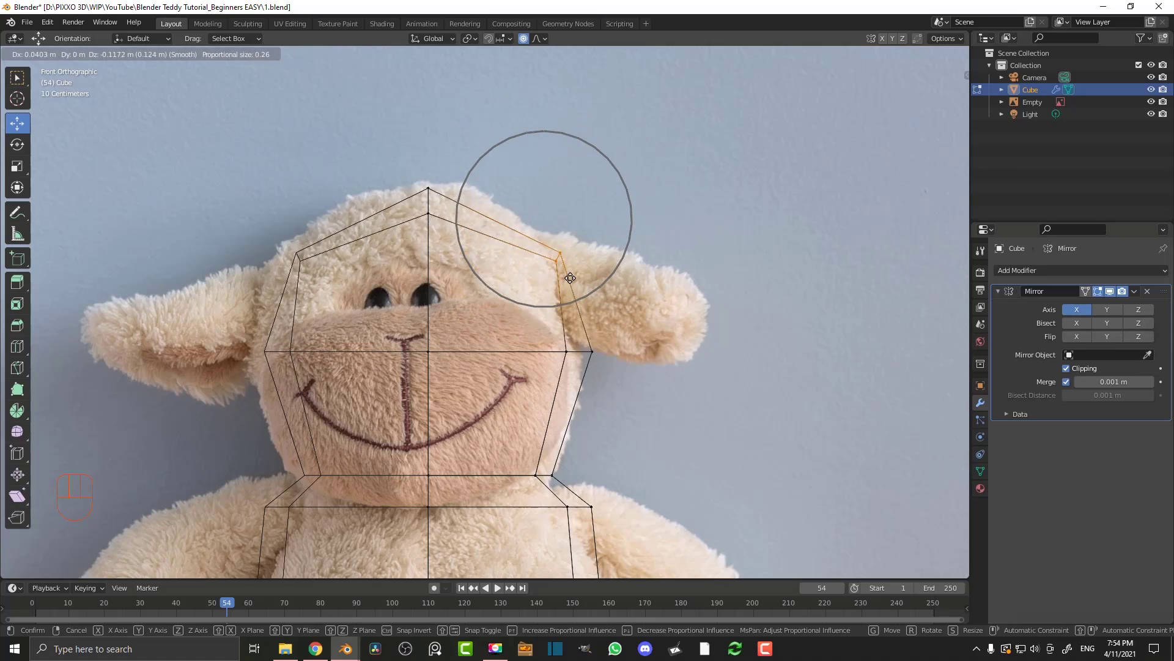
{"action": "scroll", "coordinate": [548, 258], "scroll_direction": "down", "scroll_amount": 4}
{"action": "scroll", "coordinate": [549, 258], "scroll_direction": "down", "scroll_amount": 5}
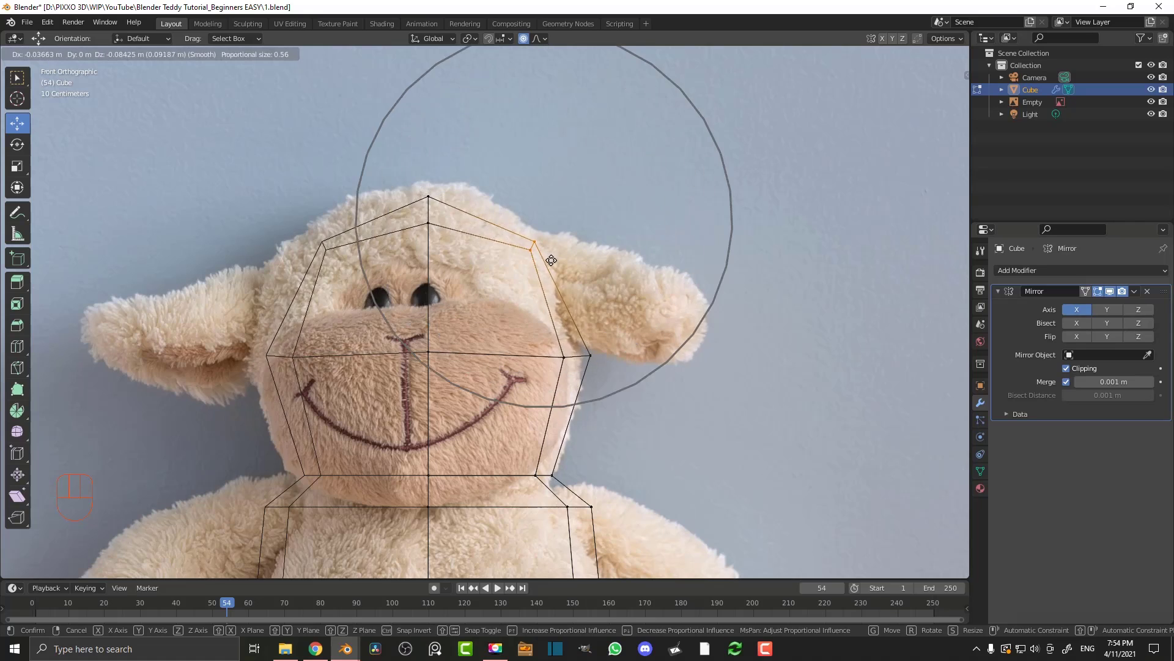
{"action": "scroll", "coordinate": [551, 257], "scroll_direction": "down", "scroll_amount": 1}
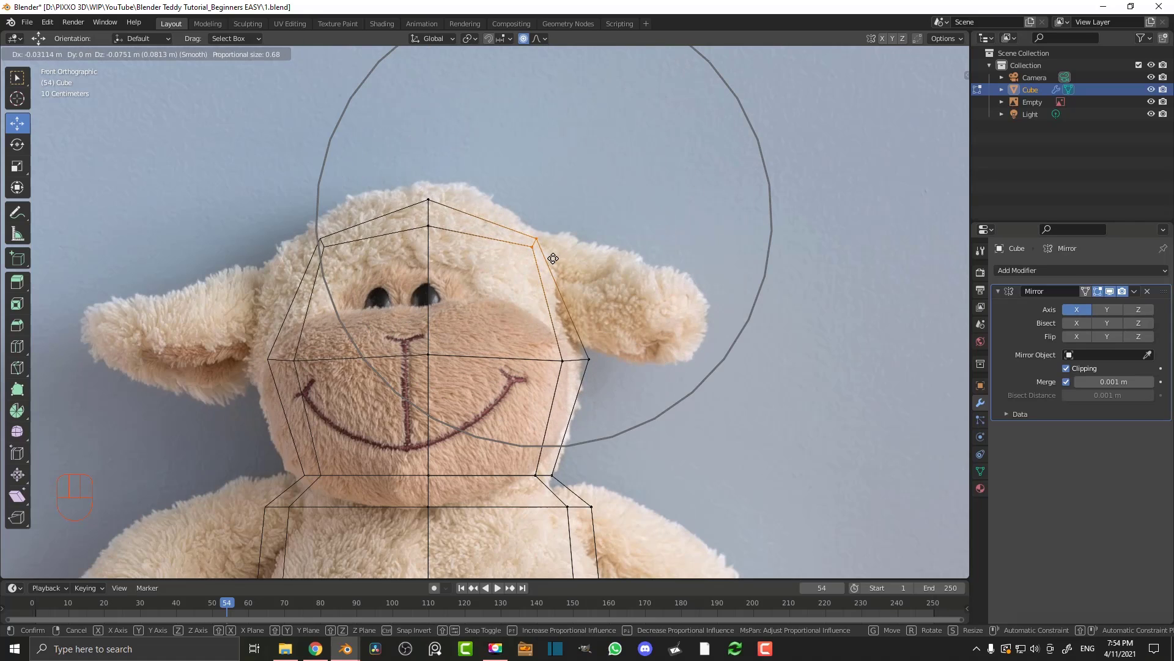
{"action": "left_click", "coordinate": [553, 258]}
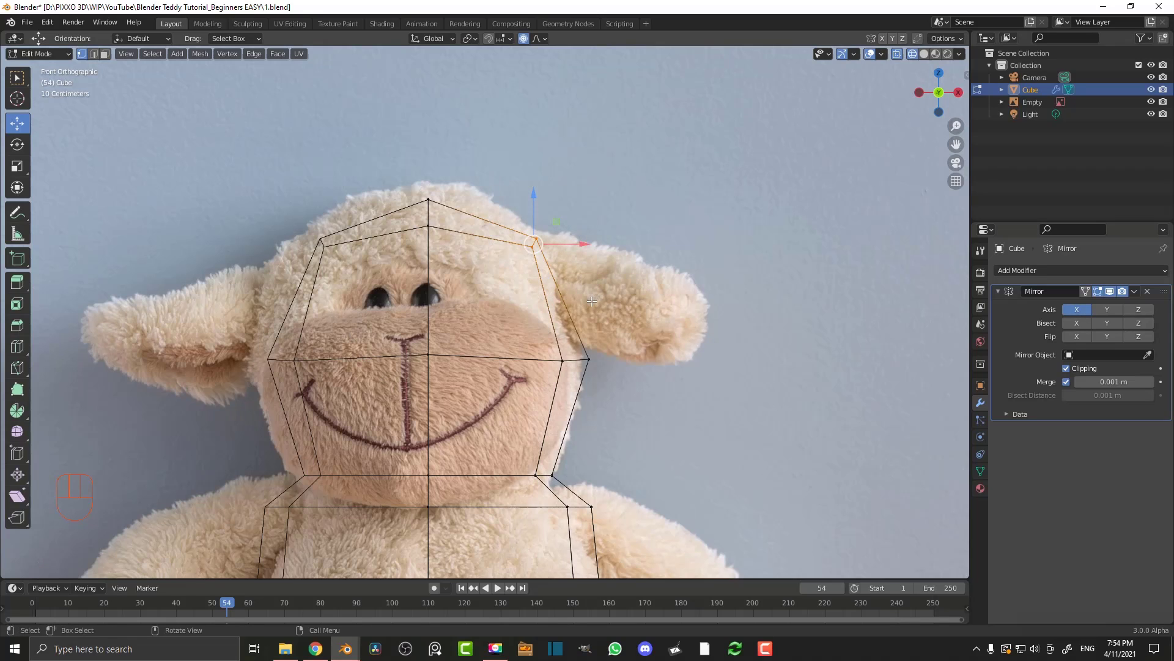
Move the outer cheek vertices slightly inward with proportional size 0.42 so they follow the toy's face outline
{"action": "scroll", "coordinate": [592, 301], "scroll_direction": "down", "scroll_amount": 2}
{"action": "left_click", "coordinate": [548, 360]}
{"action": "scroll", "coordinate": [570, 355], "scroll_direction": "up", "scroll_amount": 1}
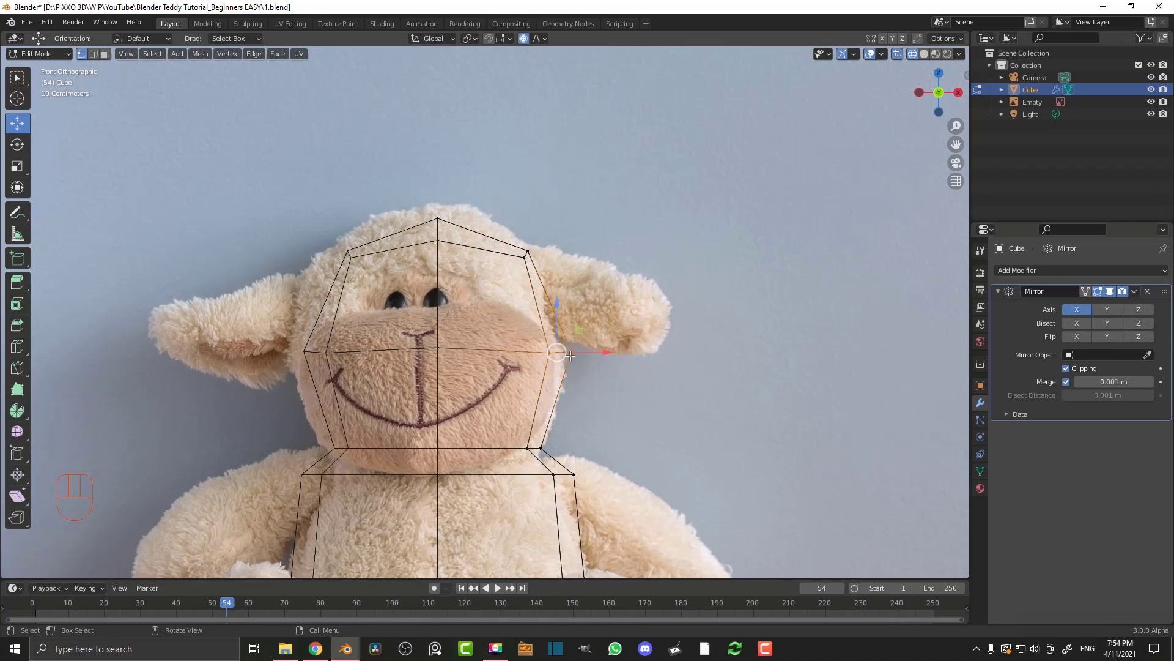
{"action": "scroll", "coordinate": [570, 356], "scroll_direction": "up", "scroll_amount": 1}
{"action": "key", "text": "g"}
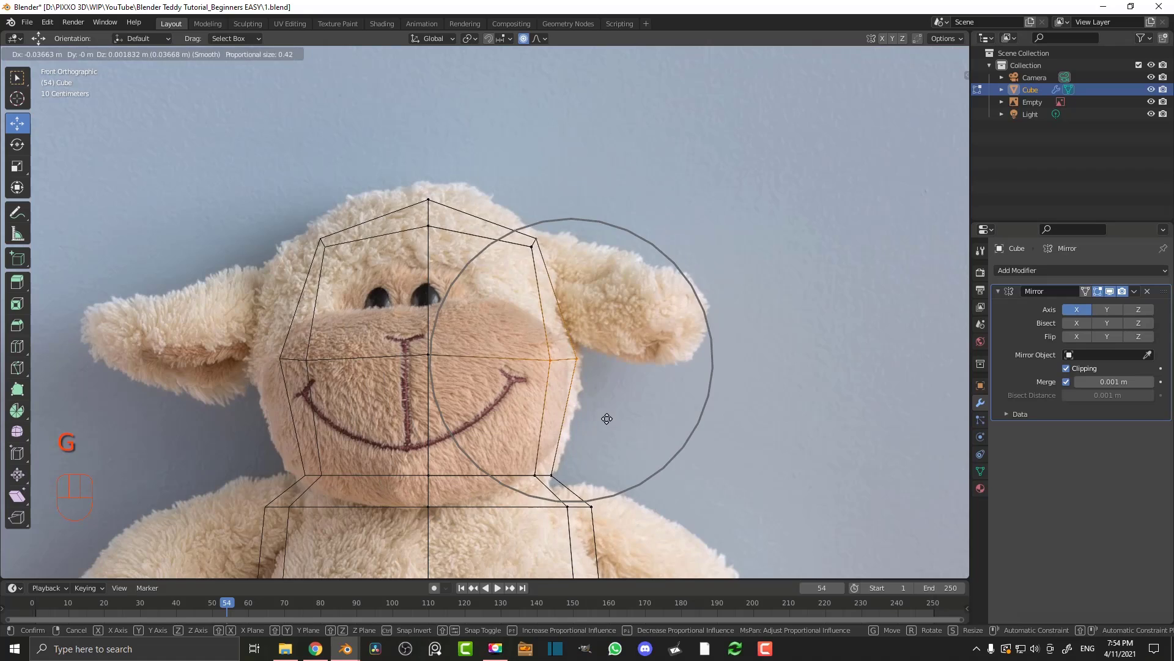
{"action": "left_click", "coordinate": [605, 414]}
{"action": "scroll", "coordinate": [606, 414], "scroll_direction": "down", "scroll_amount": 2}
{"action": "middle_click_drag", "start_coordinate": [605, 428], "coordinate": [582, 369], "text": "shift"}
{"action": "scroll", "coordinate": [582, 370], "scroll_direction": "up", "scroll_amount": 2}
{"action": "key", "text": "g"}
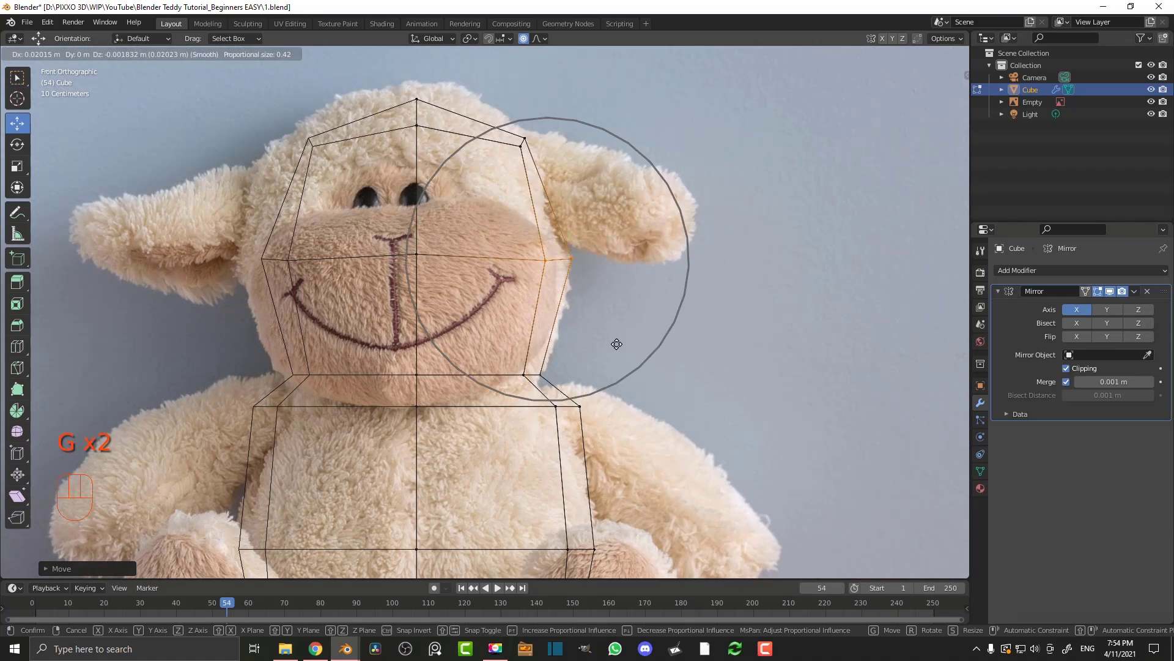
{"action": "left_click", "coordinate": [625, 344]}
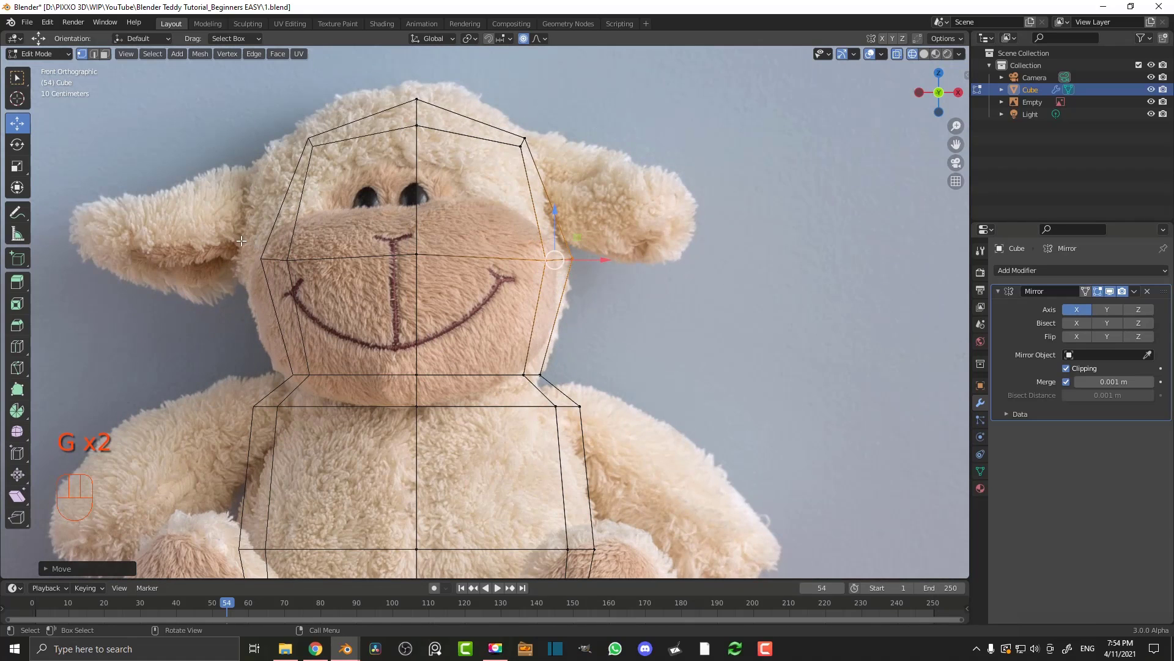
{"action": "scroll", "coordinate": [349, 270], "scroll_direction": "down", "scroll_amount": 6}
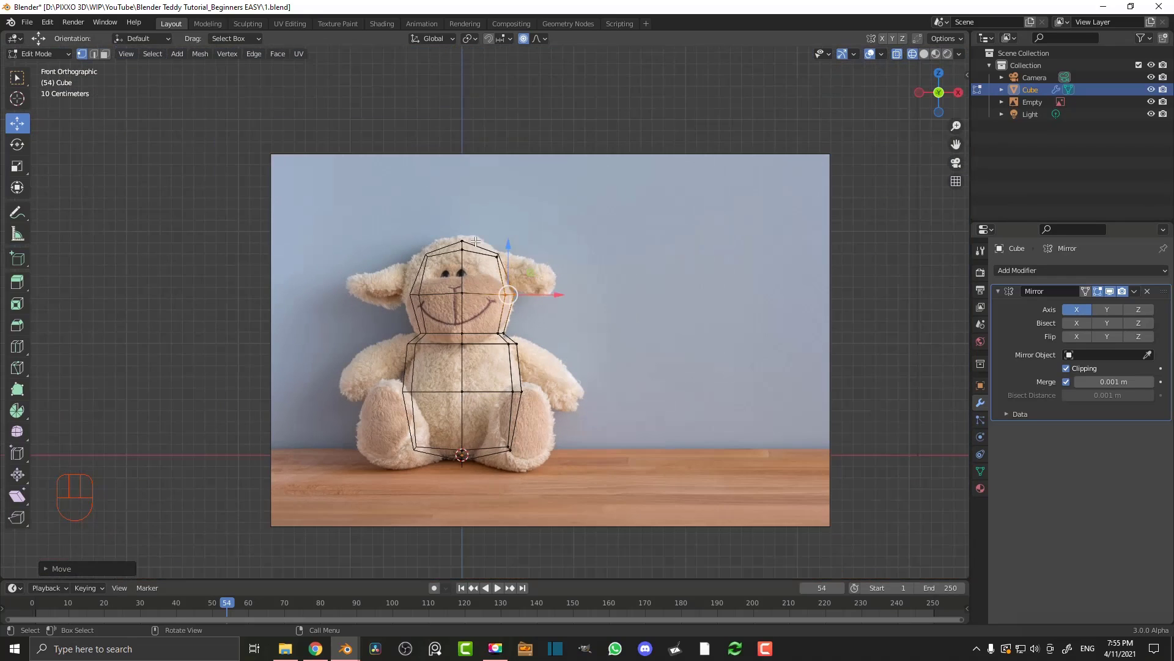
Move the reference image about 0.04 m along X so the toy's centre lines up with the mirrored mesh
{"action": "scroll", "coordinate": [511, 242], "scroll_direction": "up", "scroll_amount": 1}
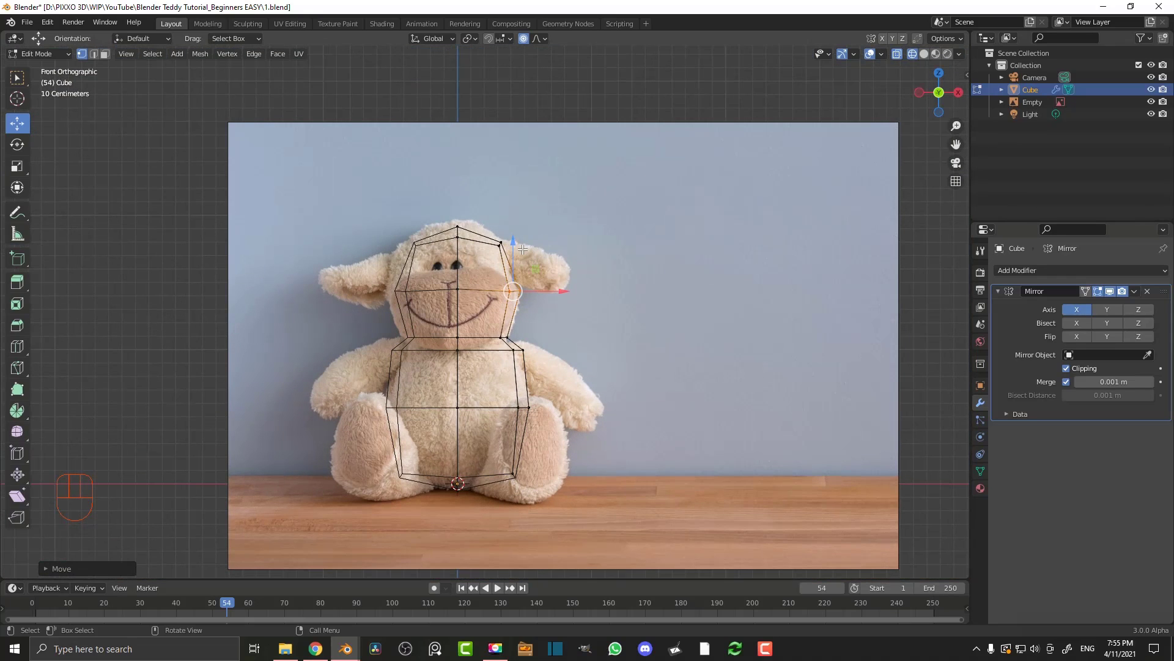
{"action": "key", "text": "Tab"}
{"action": "left_click", "coordinate": [489, 139]}
{"action": "scroll", "coordinate": [573, 292], "scroll_direction": "up", "scroll_amount": 2}
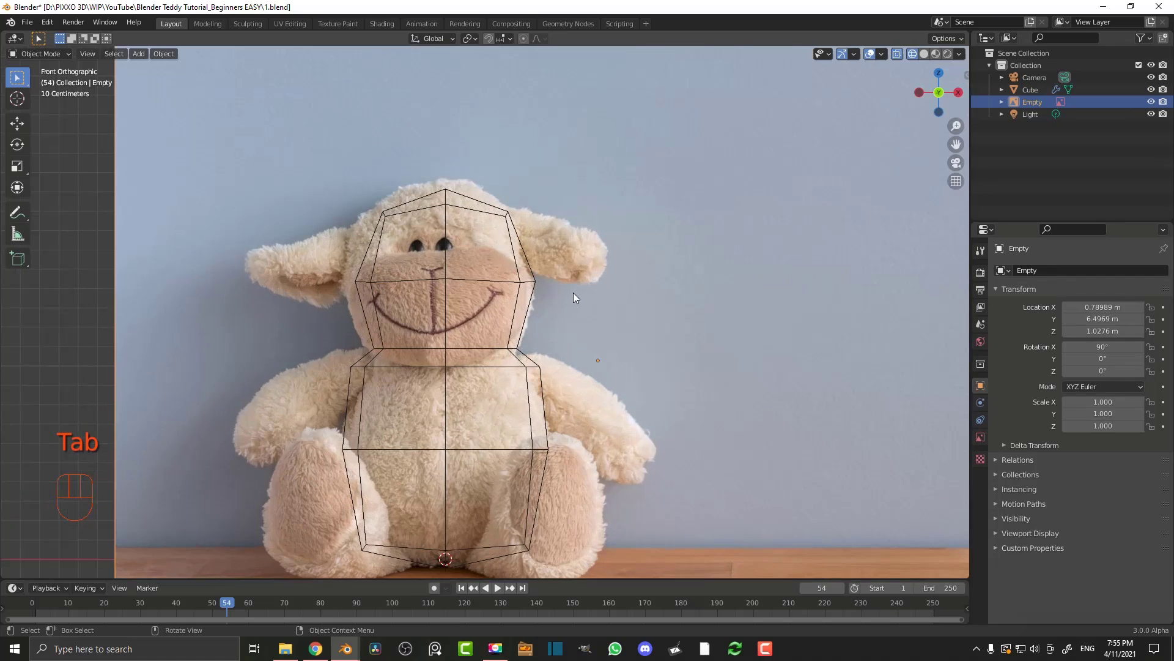
{"action": "key", "text": "g"}
{"action": "key", "text": "x"}
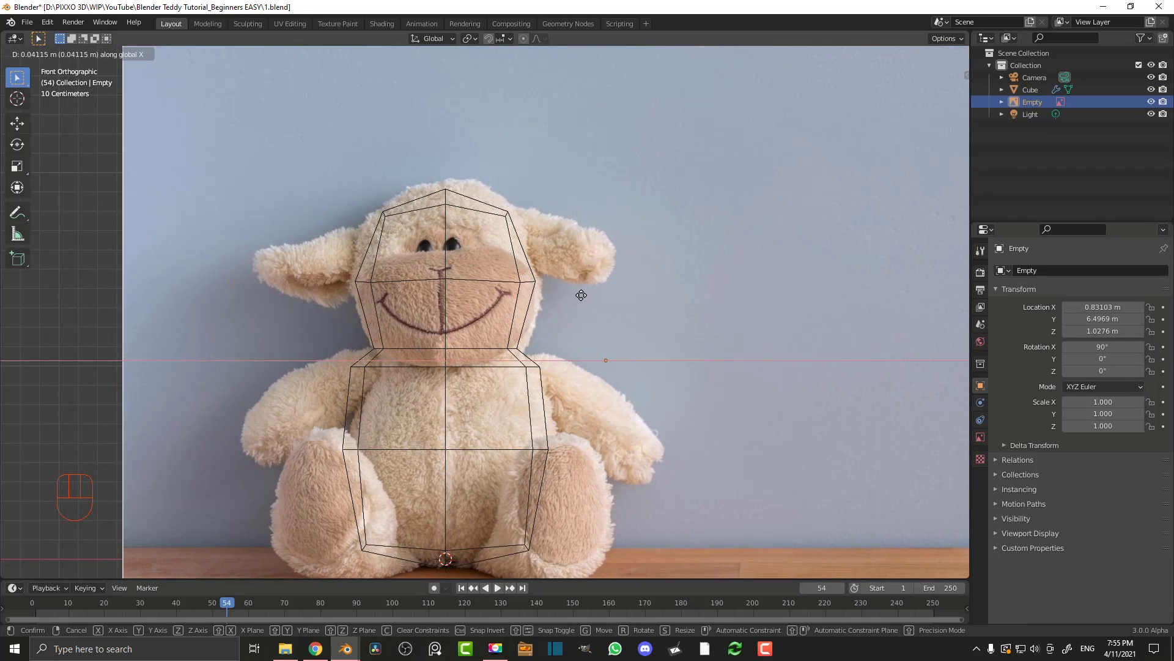
{"action": "left_click", "coordinate": [584, 272]}
Rotate the reference image about 1.2° to straighten the toy, and lower it about 0.016 m
{"action": "scroll", "coordinate": [673, 260], "scroll_direction": "down", "scroll_amount": 2}
{"action": "scroll", "coordinate": [704, 258], "scroll_direction": "up", "scroll_amount": 2}
{"action": "key", "text": "r"}
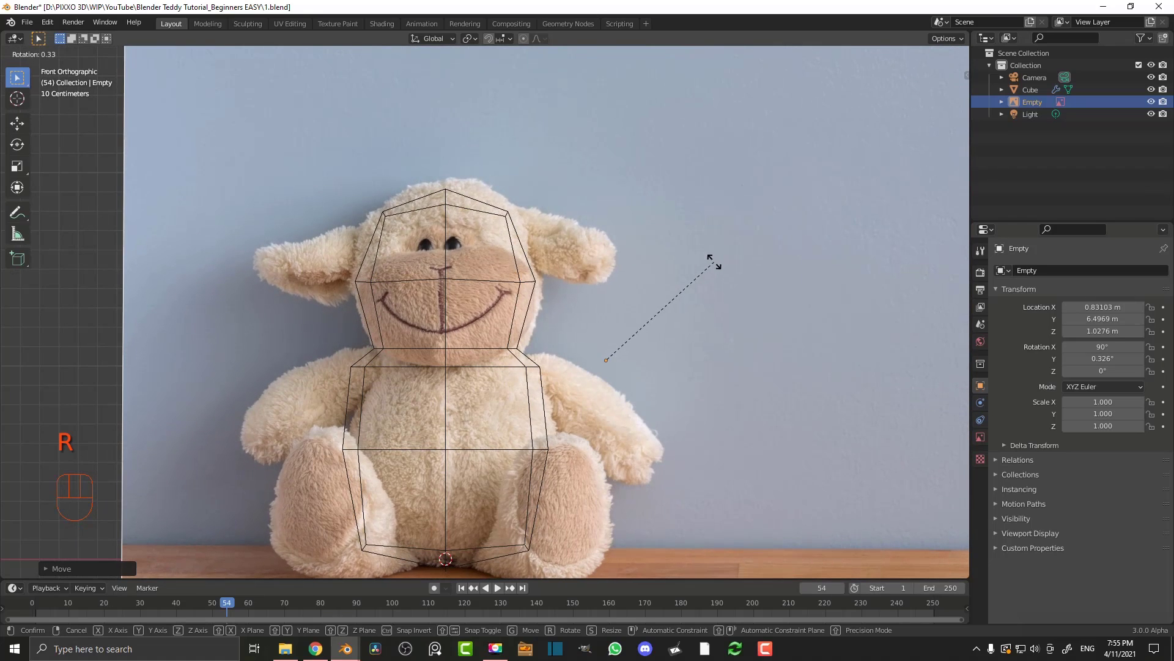
{"action": "left_click", "coordinate": [715, 263]}
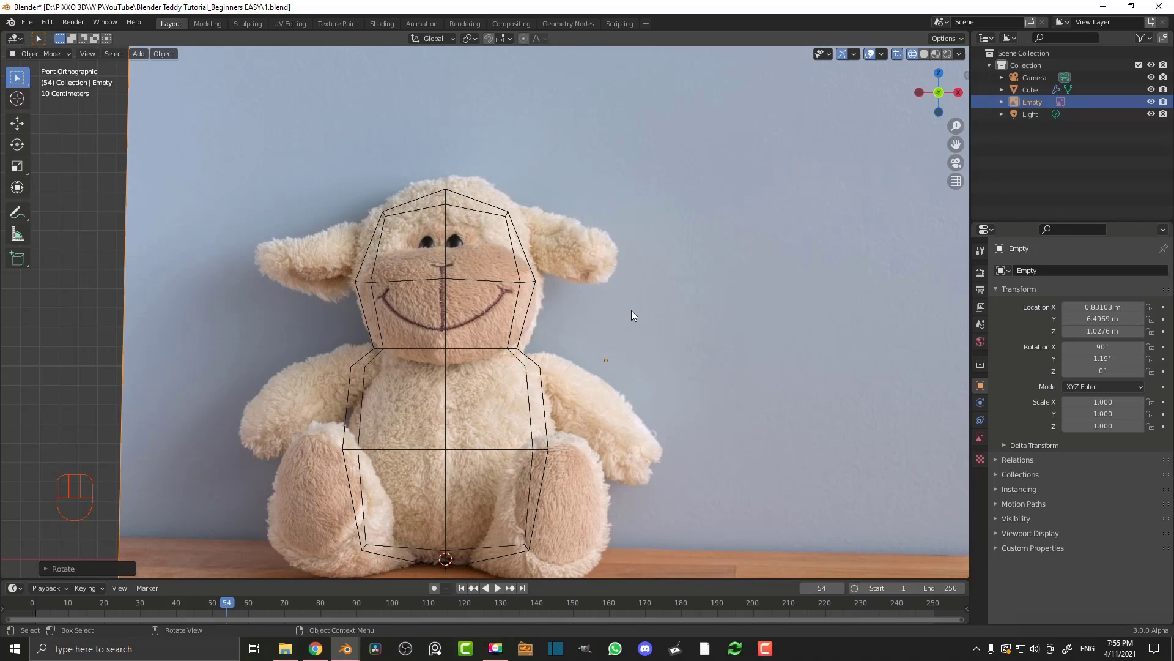
{"action": "key", "text": "g"}
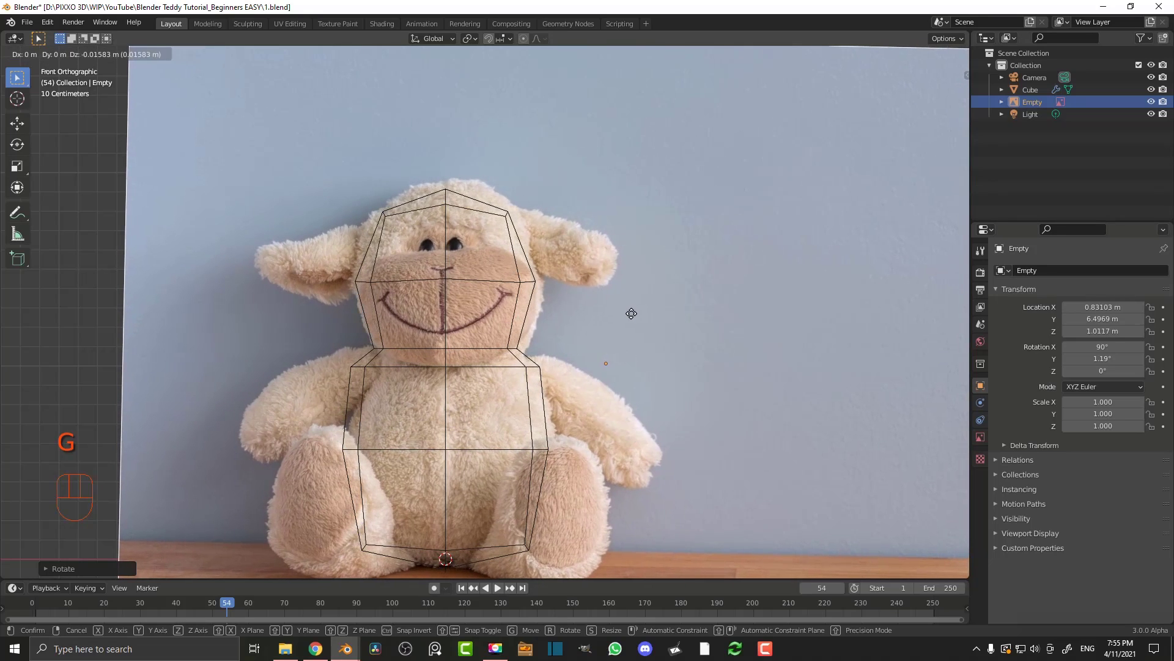
{"action": "left_click", "coordinate": [631, 313]}
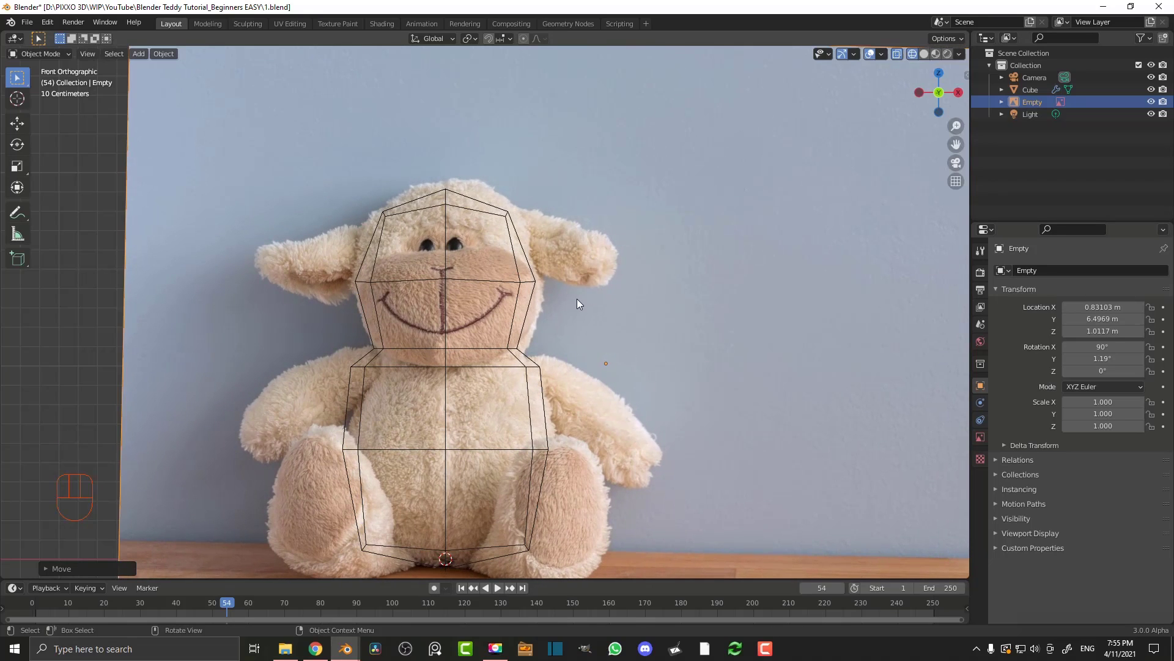
Edit the body mesh again and move the torso's top vertex ring about 0.06 m inward and 0.03 m down with proportional size 0.10
{"action": "left_click", "coordinate": [540, 281]}
{"action": "scroll", "coordinate": [520, 318], "scroll_direction": "down", "scroll_amount": 1}
{"action": "scroll", "coordinate": [487, 309], "scroll_direction": "up", "scroll_amount": 3}
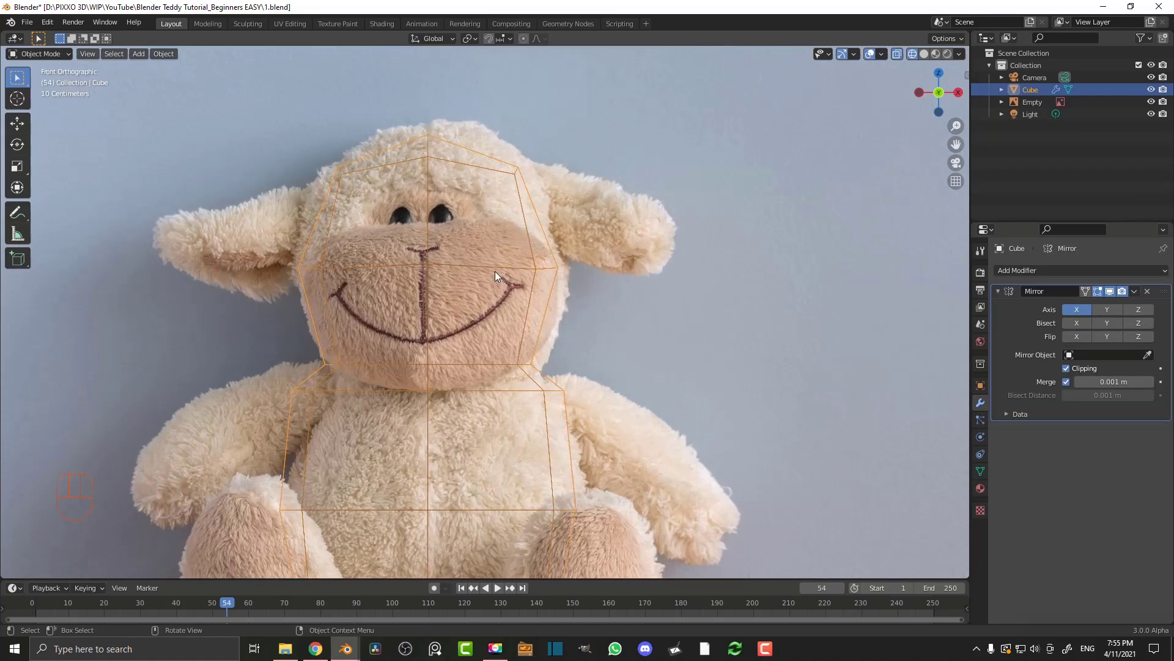
{"action": "key", "text": "Tab"}
{"action": "scroll", "coordinate": [471, 263], "scroll_direction": "down", "scroll_amount": 3}
{"action": "middle_click_drag", "start_coordinate": [490, 318], "coordinate": [491, 279], "text": "shift"}
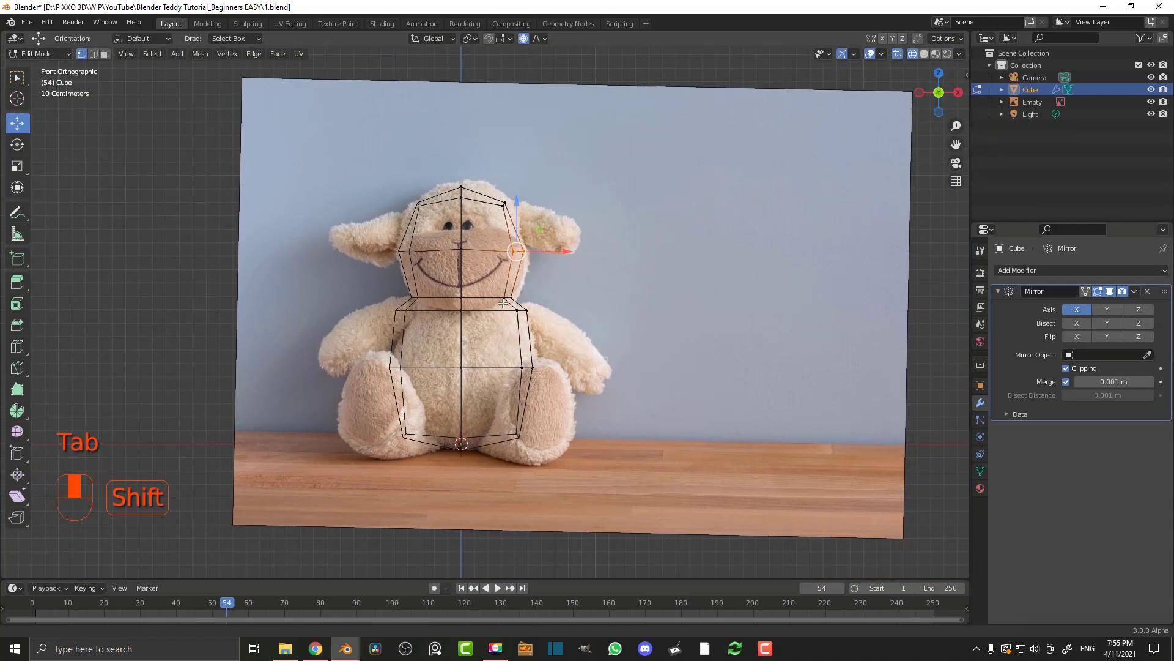
{"action": "scroll", "coordinate": [491, 279], "scroll_direction": "up", "scroll_amount": 2}
{"action": "scroll", "coordinate": [486, 302], "scroll_direction": "up", "scroll_amount": 2}
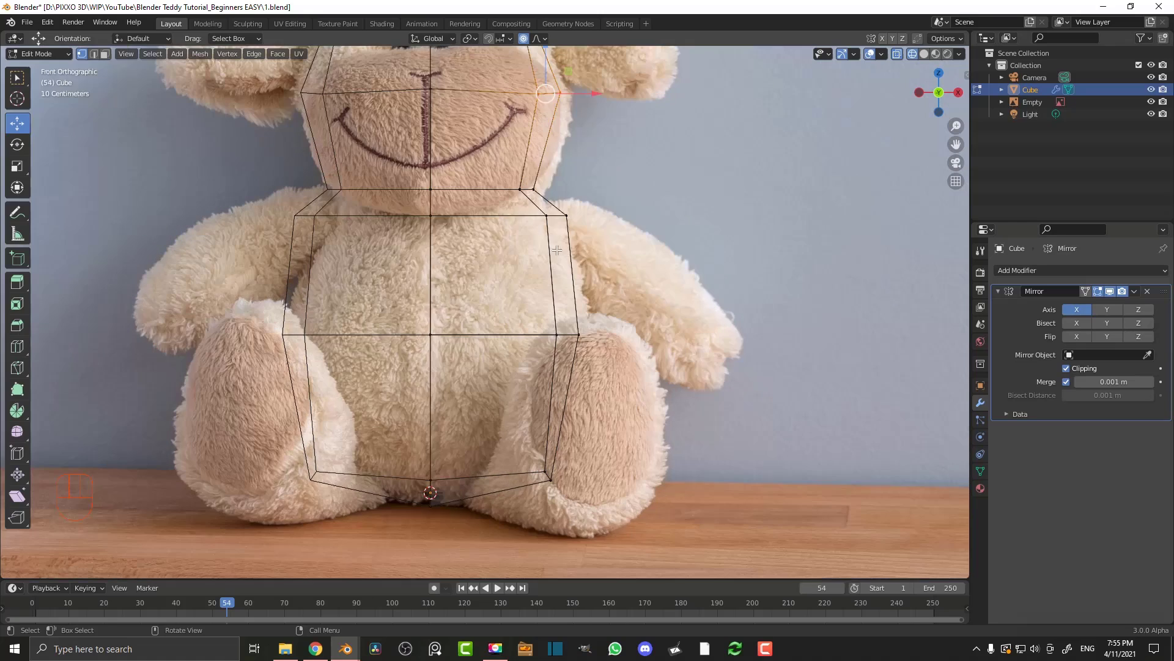
{"action": "left_click_drag", "start_coordinate": [626, 279], "coordinate": [340, 209]}
{"action": "scroll", "coordinate": [479, 245], "scroll_direction": "up", "scroll_amount": 2}
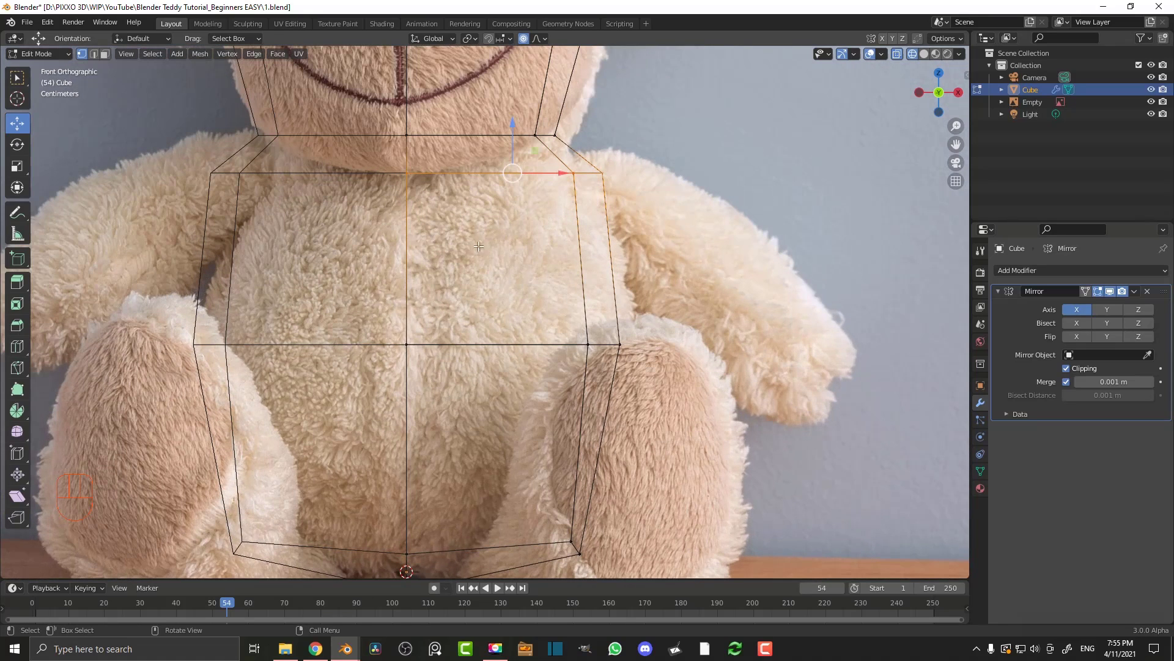
{"action": "key", "text": "g"}
{"action": "scroll", "coordinate": [635, 239], "scroll_direction": "up", "scroll_amount": 5}
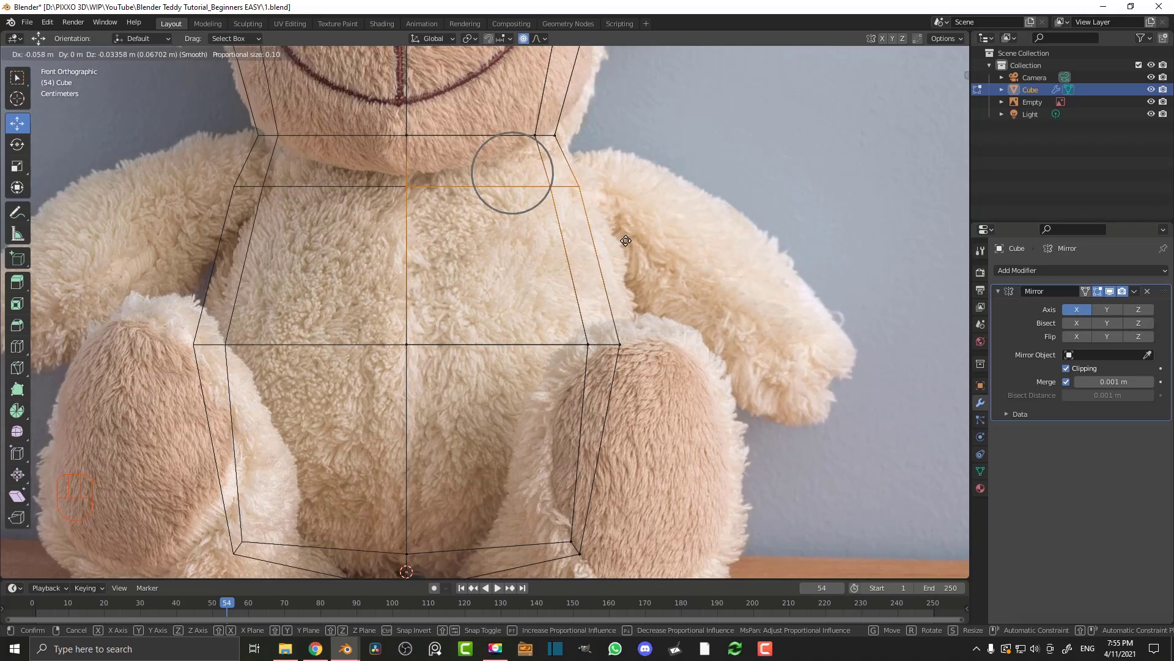
{"action": "scroll", "coordinate": [627, 240], "scroll_direction": "up", "scroll_amount": 1}
{"action": "left_click", "coordinate": [627, 240]}
Move the torso's bottom outer corner vertices about 0.07 m inward and 0.04 m down with proportional size 0.10
{"action": "scroll", "coordinate": [553, 226], "scroll_direction": "down", "scroll_amount": 5}
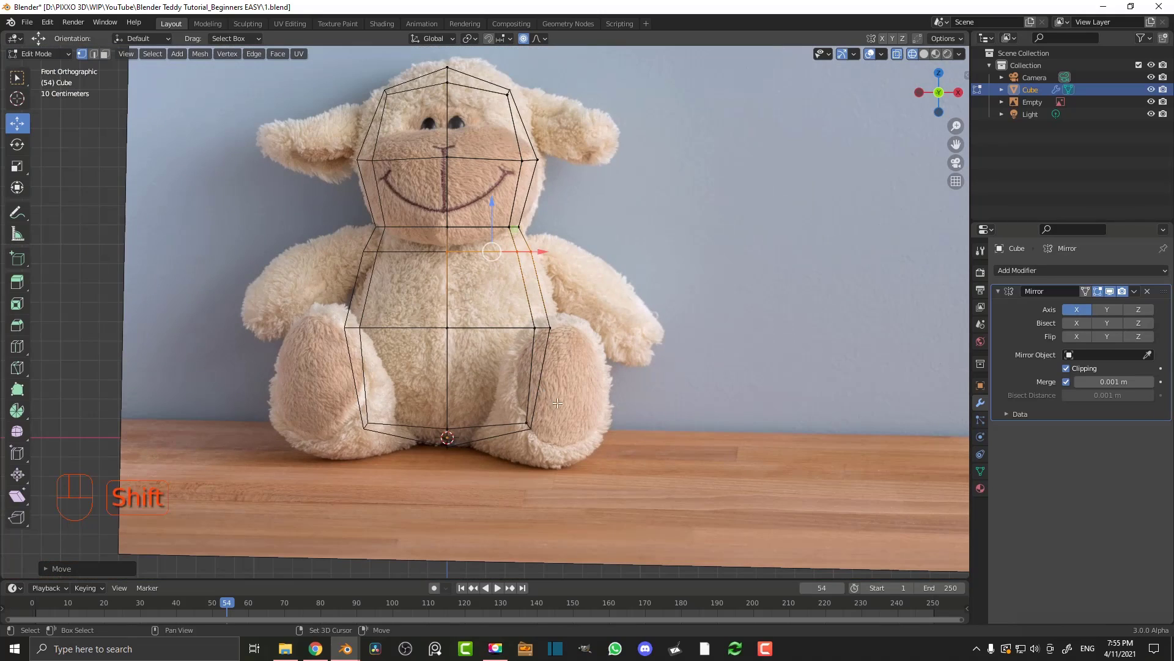
{"action": "middle_click_drag", "start_coordinate": [582, 416], "coordinate": [555, 327], "text": "shift"}
{"action": "scroll", "coordinate": [555, 327], "scroll_direction": "up", "scroll_amount": 4}
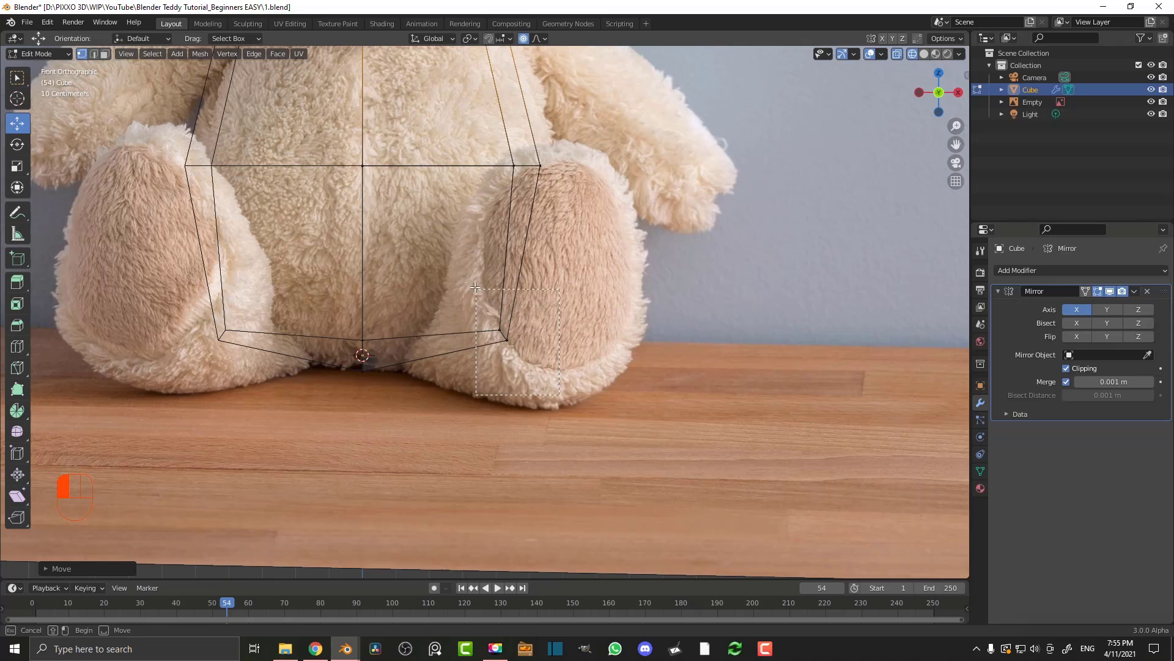
{"action": "left_click", "coordinate": [506, 338]}
{"action": "key", "text": "g"}
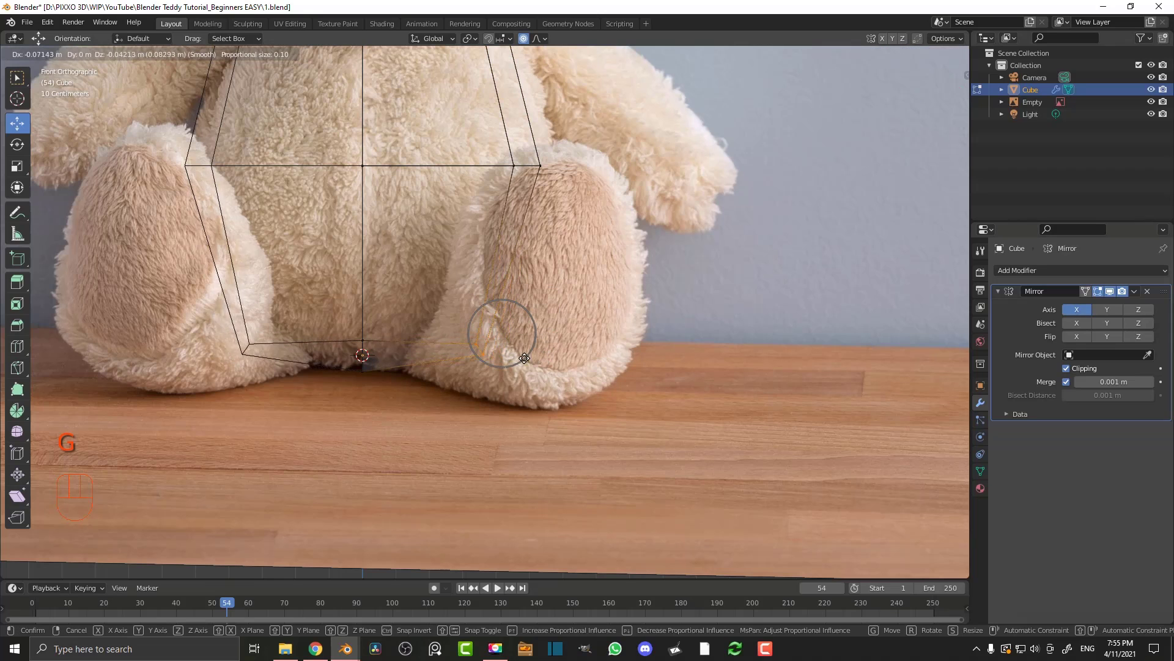
{"action": "left_click", "coordinate": [531, 361]}
Display the mesh in Solid shading, enable face selection and select the lower front face of the head
{"action": "scroll", "coordinate": [490, 293], "scroll_direction": "down", "scroll_amount": 4}
{"action": "middle_click_drag", "start_coordinate": [452, 182], "coordinate": [462, 271], "text": "shift"}
{"action": "scroll", "coordinate": [463, 183], "scroll_direction": "up", "scroll_amount": 3}
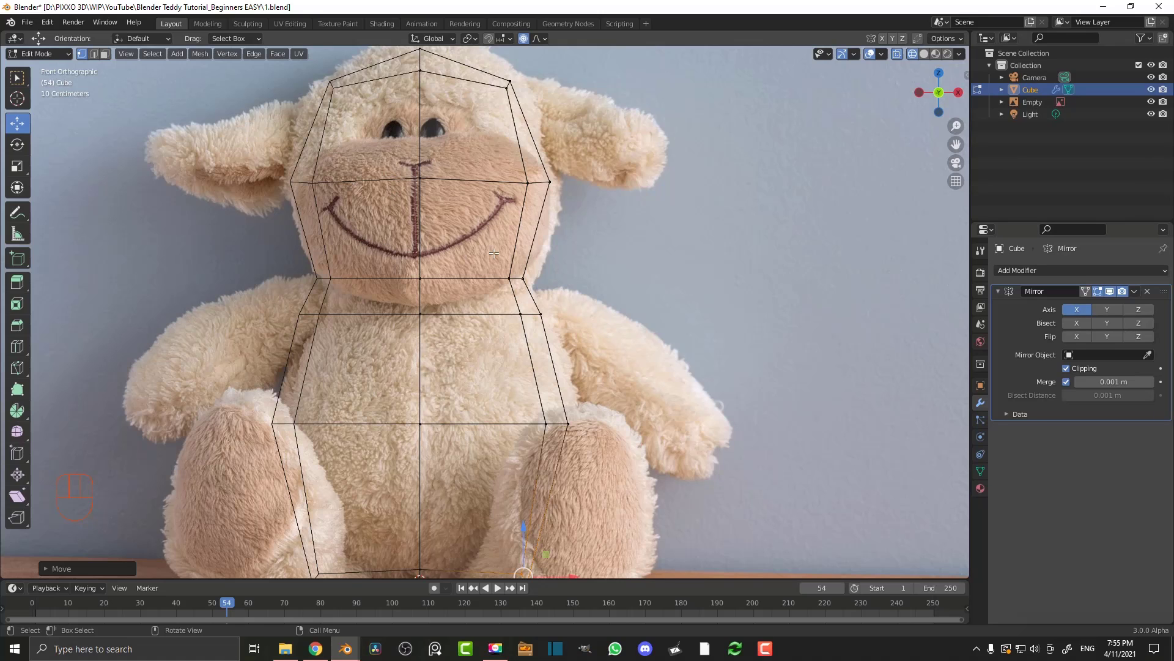
{"action": "middle_click_drag", "start_coordinate": [471, 191], "coordinate": [398, 207]}
{"action": "key", "text": "z"}
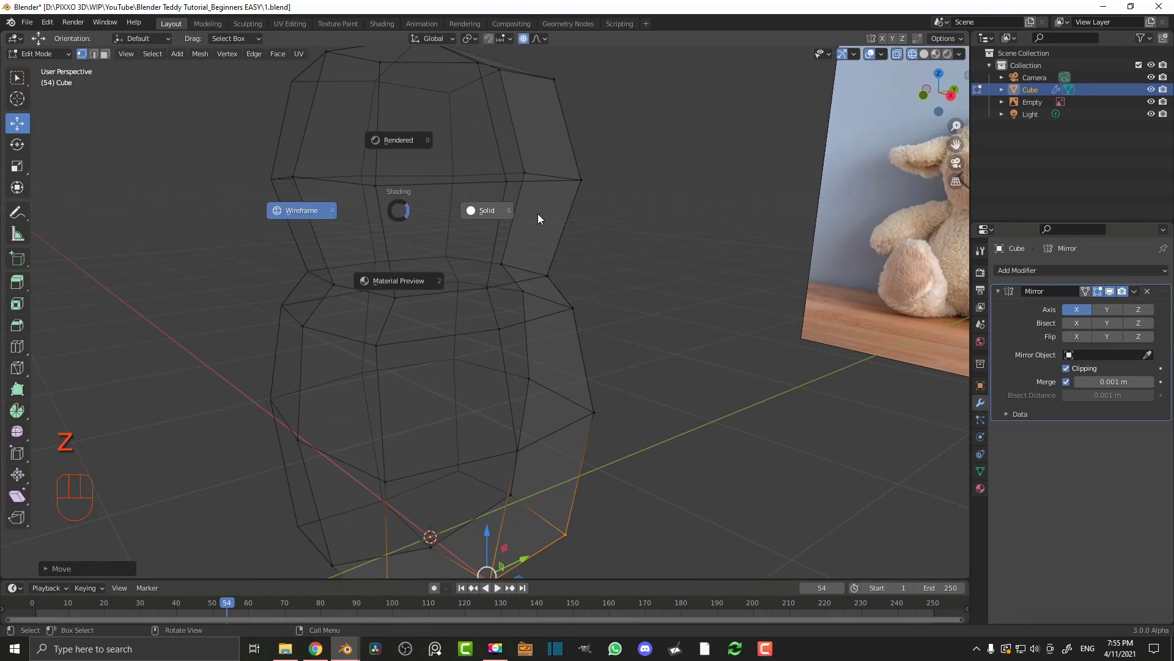
{"action": "left_click", "coordinate": [483, 205]}
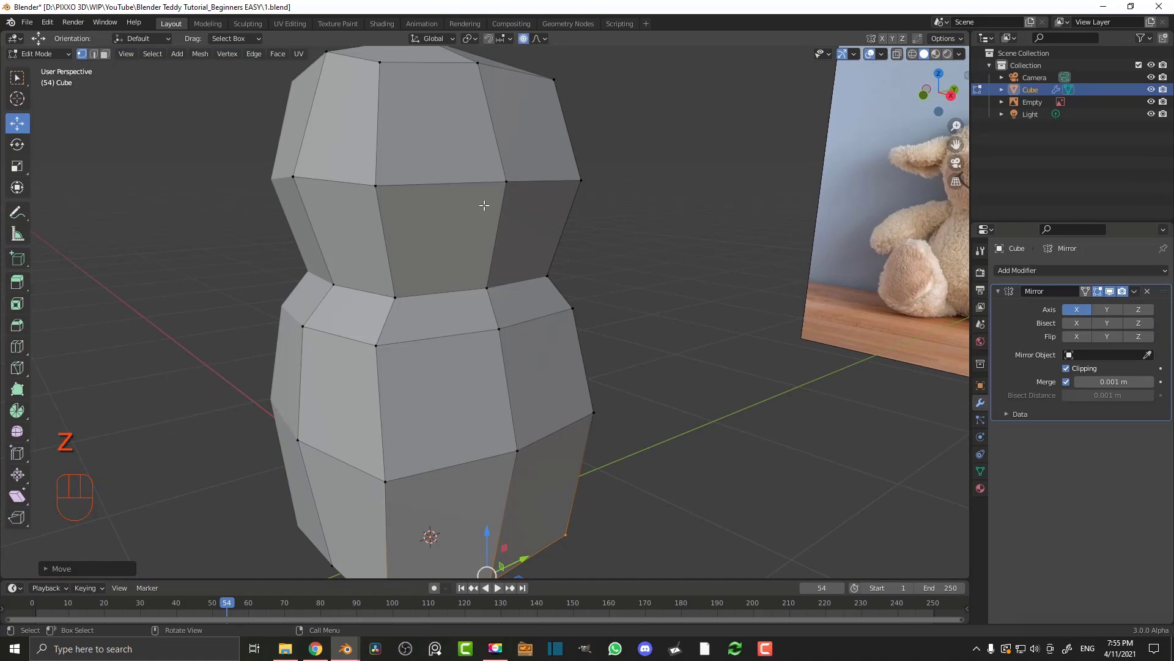
{"action": "left_click", "coordinate": [104, 55]}
{"action": "left_click", "coordinate": [343, 216]}
{"action": "middle_click_drag", "start_coordinate": [343, 215], "coordinate": [396, 307]}
{"action": "scroll", "coordinate": [395, 308], "scroll_direction": "down", "scroll_amount": 1}
{"action": "scroll", "coordinate": [398, 270], "scroll_direction": "up", "scroll_amount": 3}
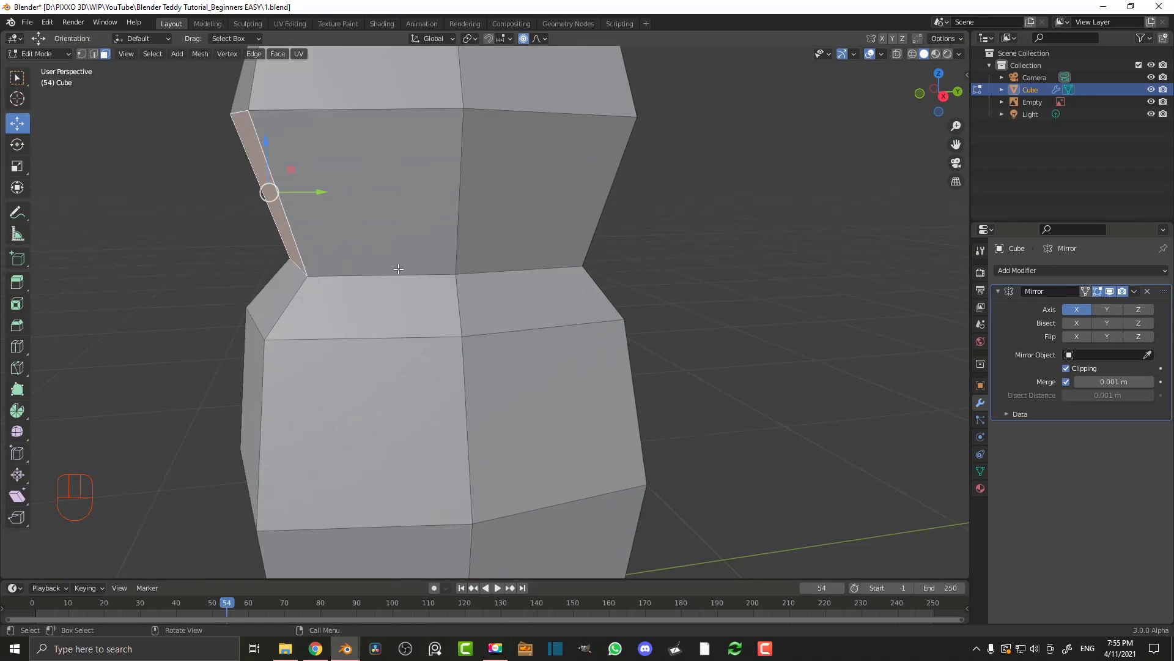
Try extruding the head's lower front face outward, and undo the extrusion
{"action": "key", "text": "e"}
{"action": "left_click", "coordinate": [342, 266]}
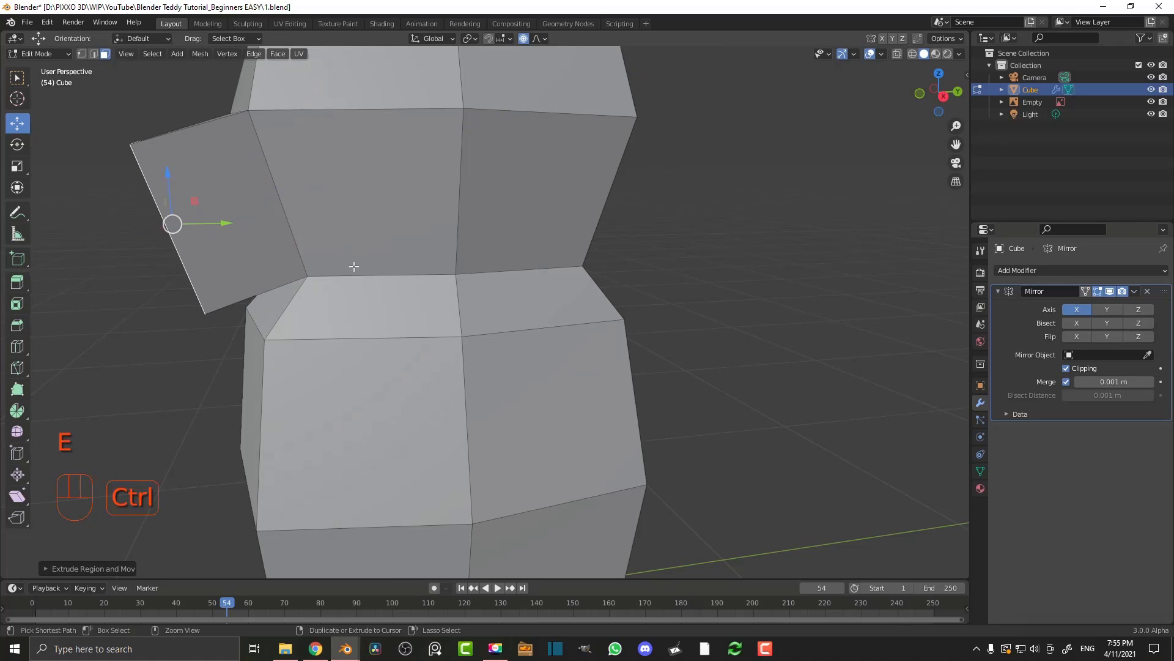
{"action": "key", "text": "ctrl+z"}
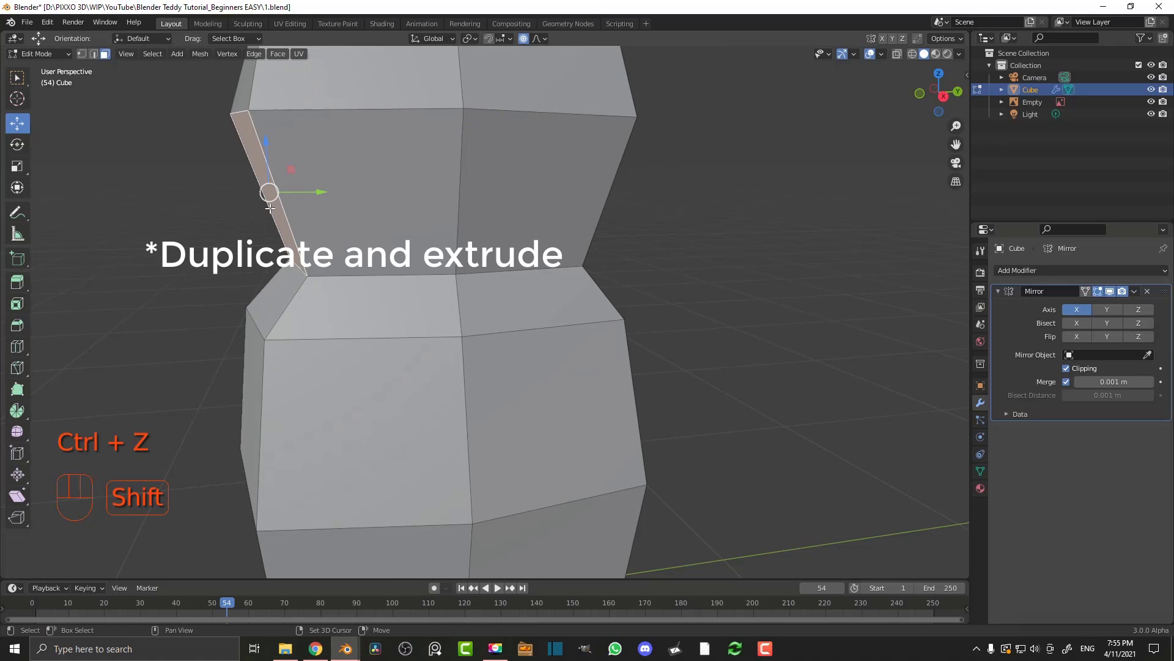
Duplicate the head's lower front face about 0.03 m forward and flatten the copy along Y with proportional size 0.06
{"action": "key", "text": "shift+d"}
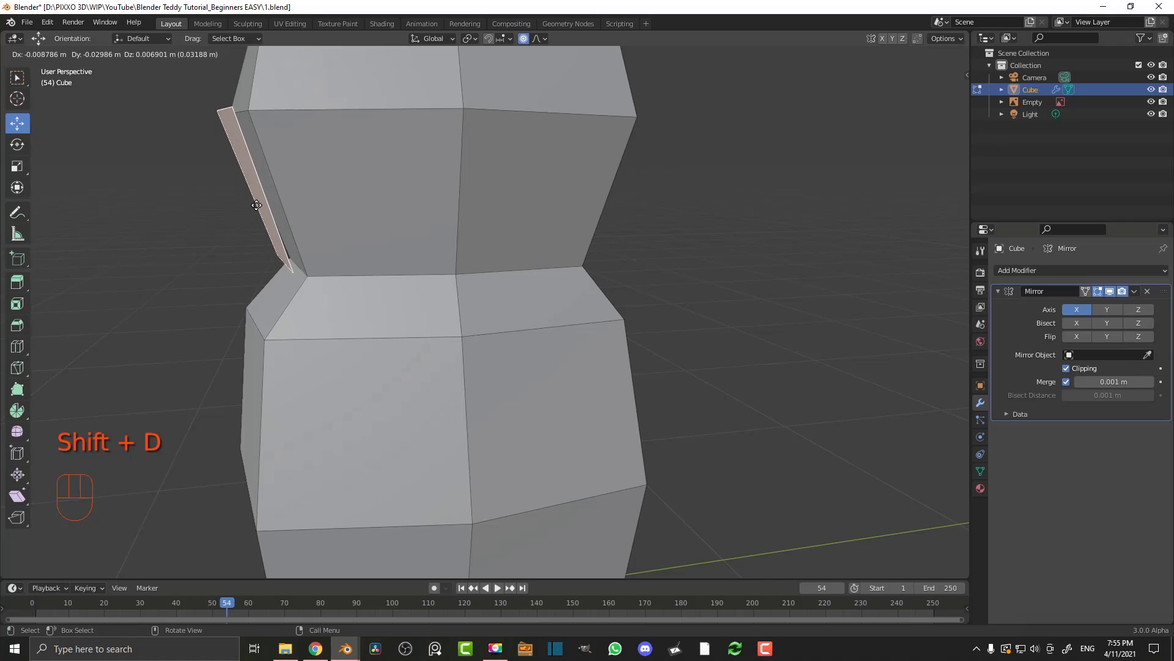
{"action": "left_click", "coordinate": [256, 205]}
{"action": "scroll", "coordinate": [353, 216], "scroll_direction": "down", "scroll_amount": 2}
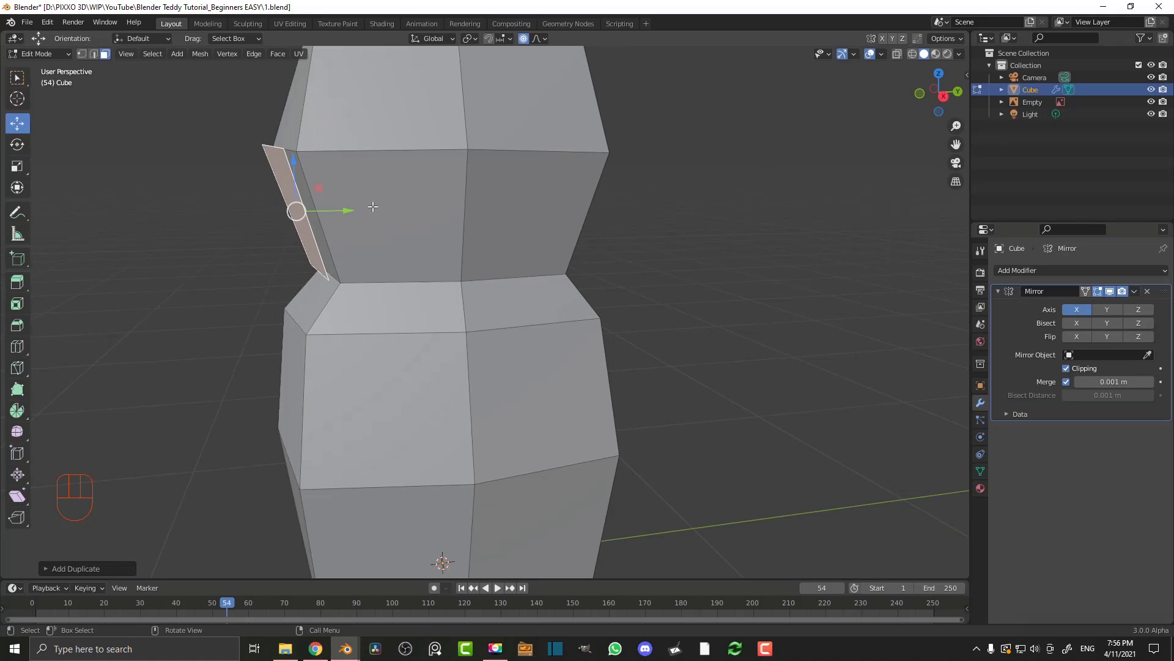
{"action": "key", "text": "KP_3"}
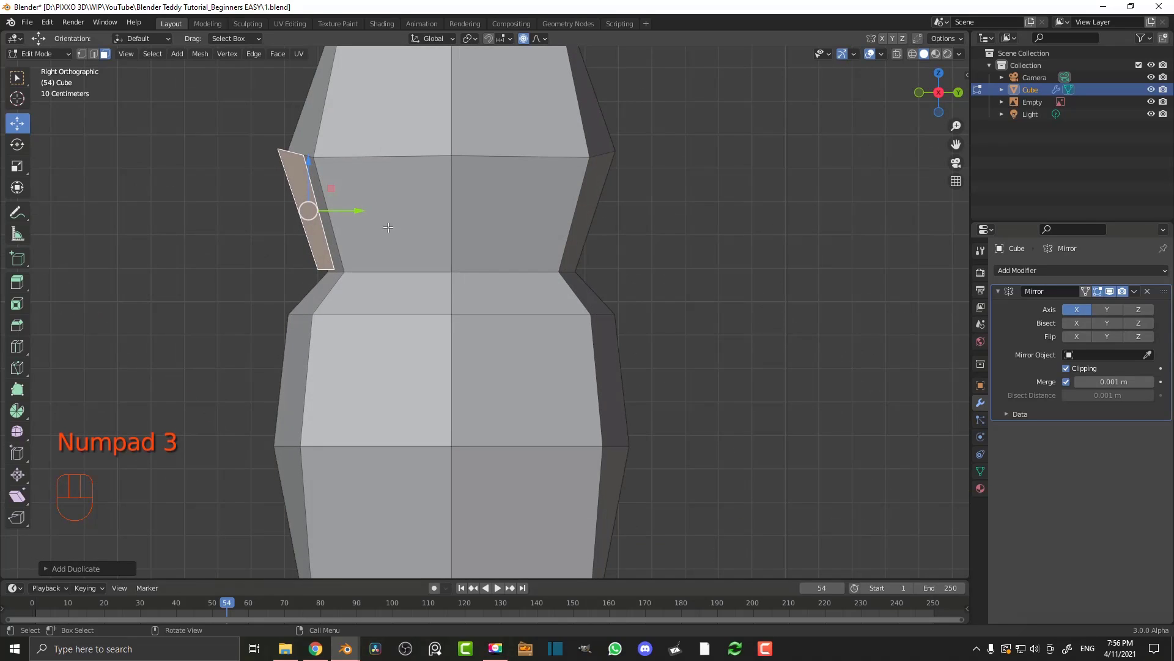
{"action": "key", "text": "s"}
{"action": "key", "text": "y"}
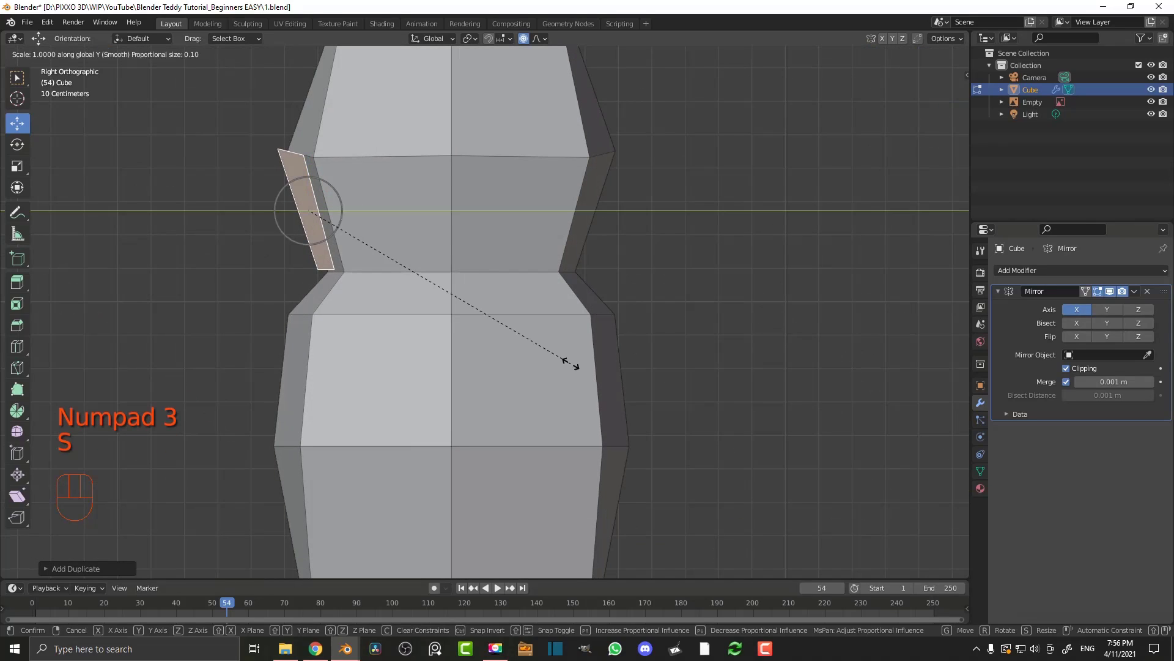
{"action": "scroll", "coordinate": [533, 338], "scroll_direction": "up", "scroll_amount": 2}
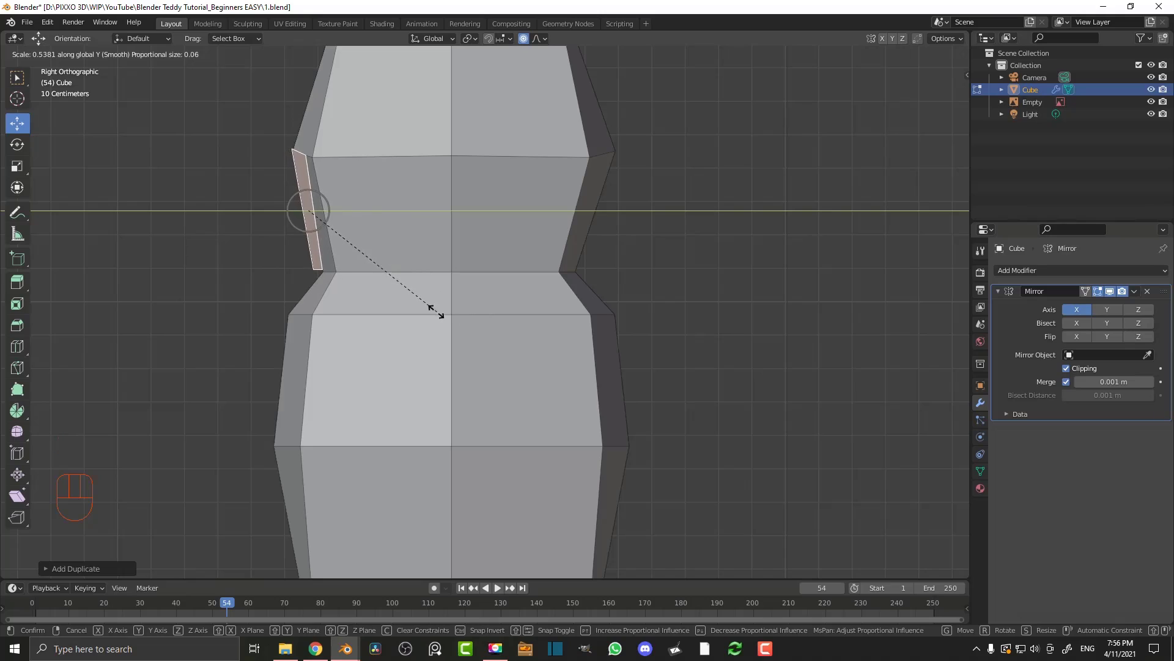
{"action": "left_click", "coordinate": [375, 284]}
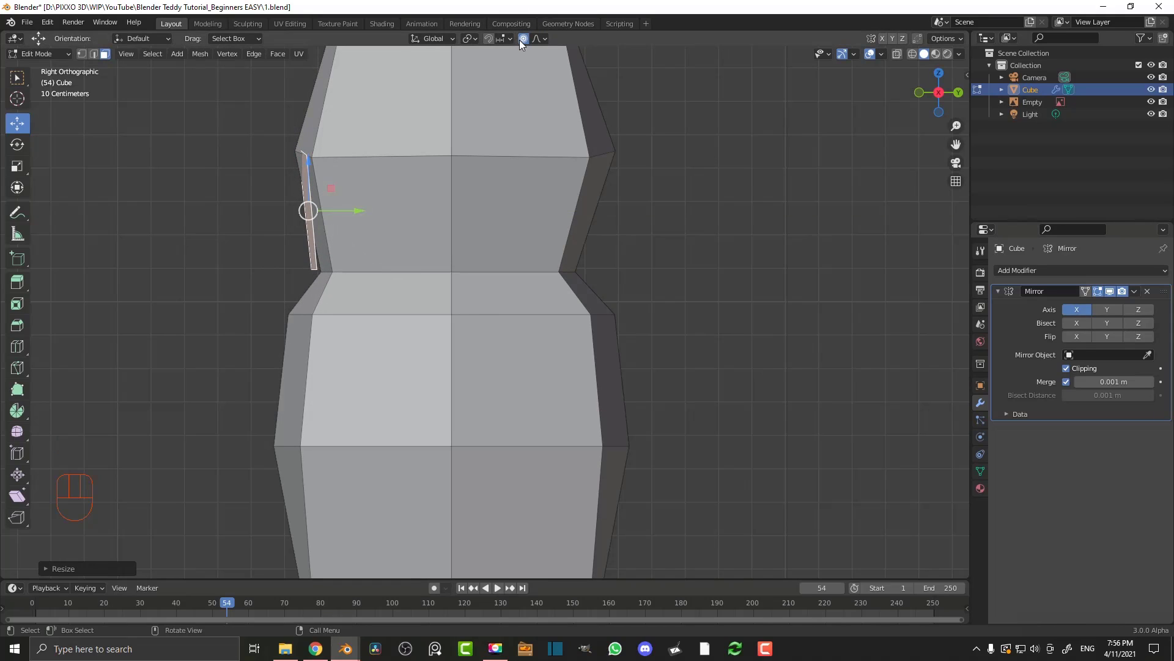
Limit Proportional Editing to connected geometry and test it with a cancelled move of the duplicated face
{"action": "left_click", "coordinate": [538, 39]}
{"action": "key", "text": "g"}
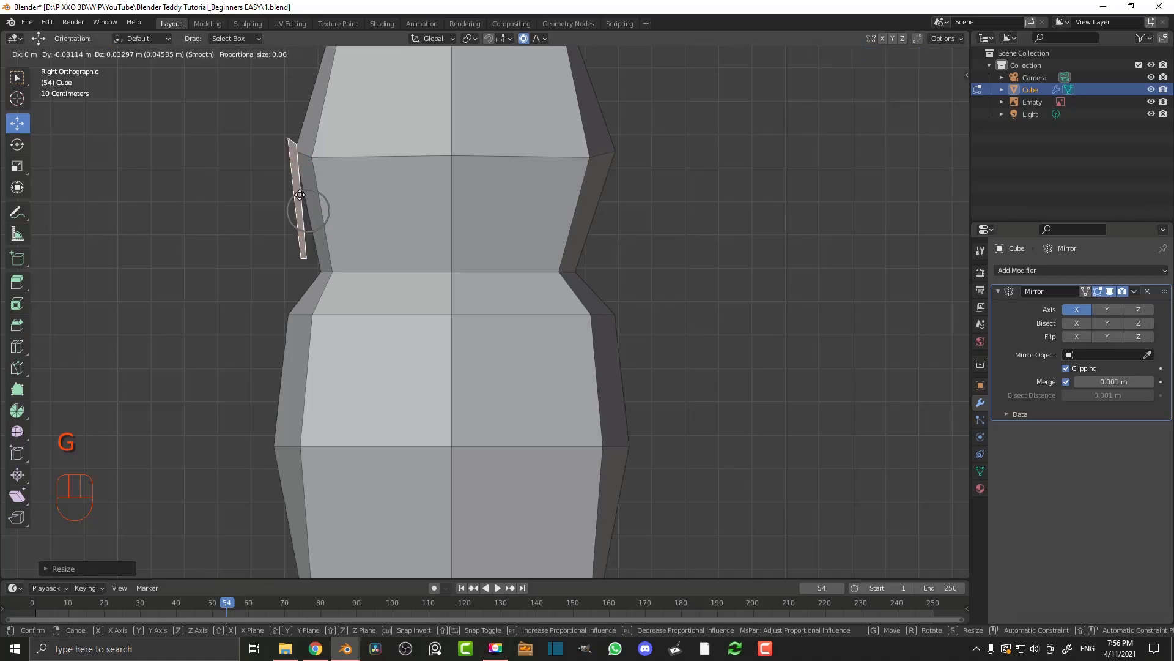
{"action": "right_click", "coordinate": [299, 221]}
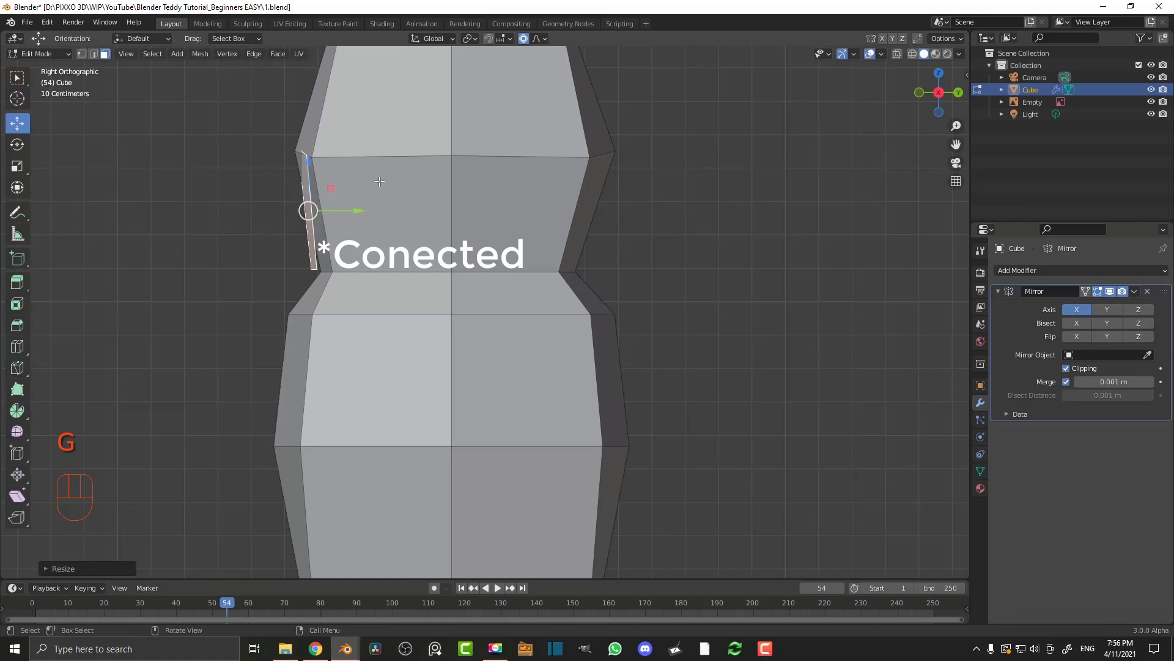
Flatten the duplicated face further along Y and extrude it about 0.34 m forward to form the muzzle
{"action": "key", "text": "s"}
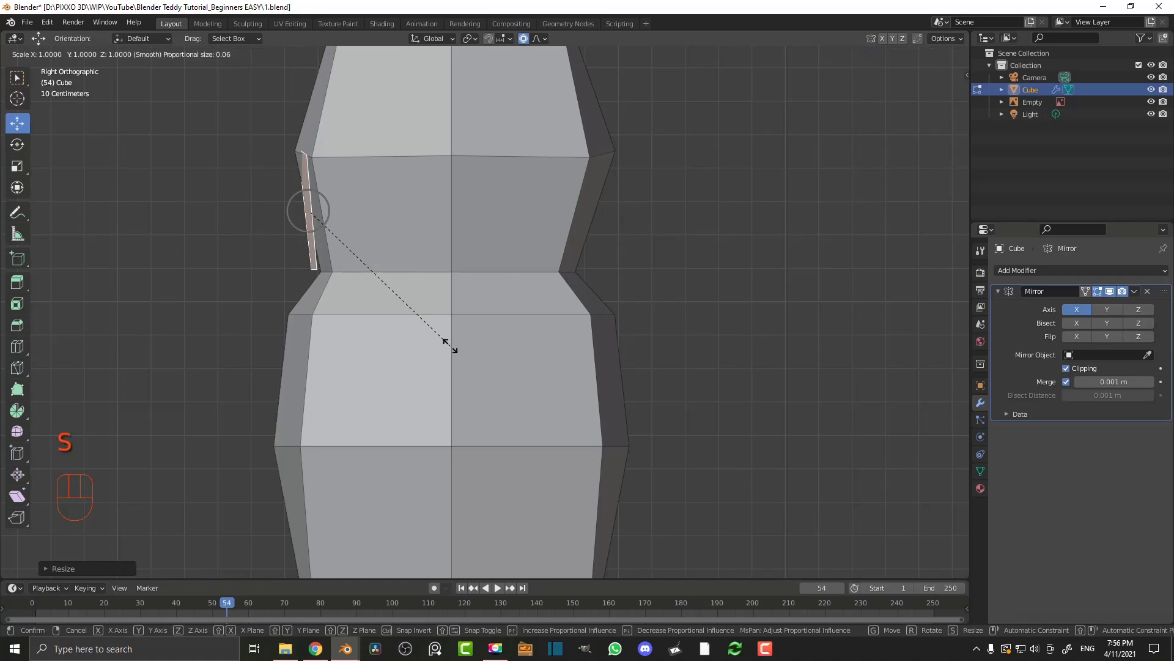
{"action": "key", "text": "y"}
{"action": "left_click", "coordinate": [404, 322]}
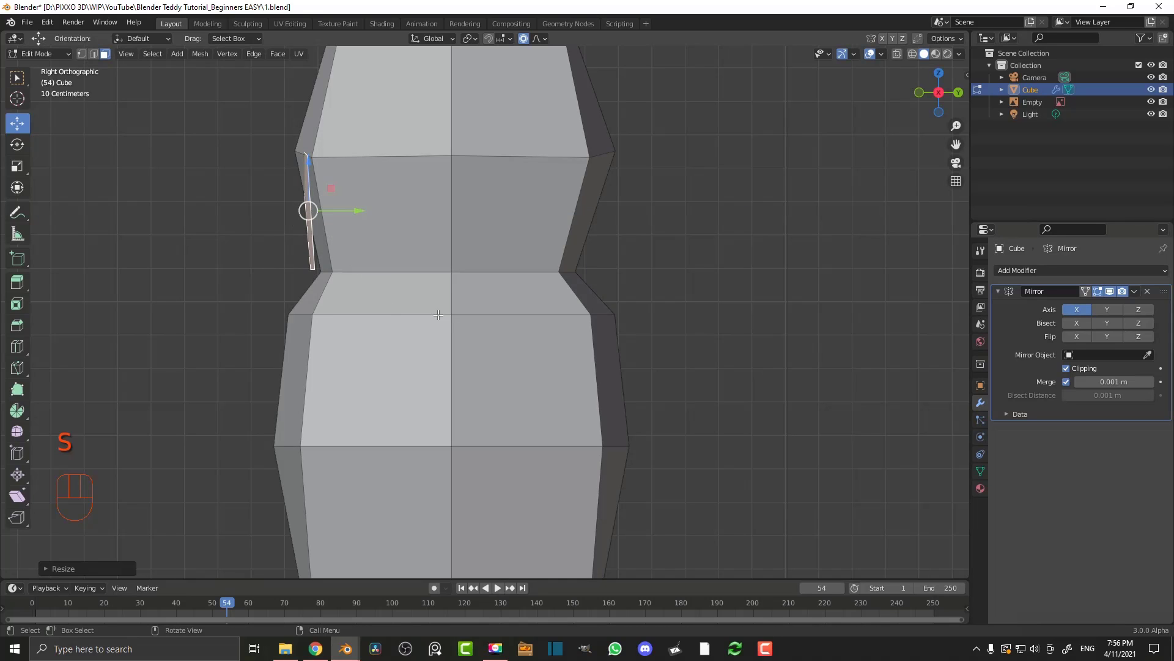
{"action": "key", "text": "e"}
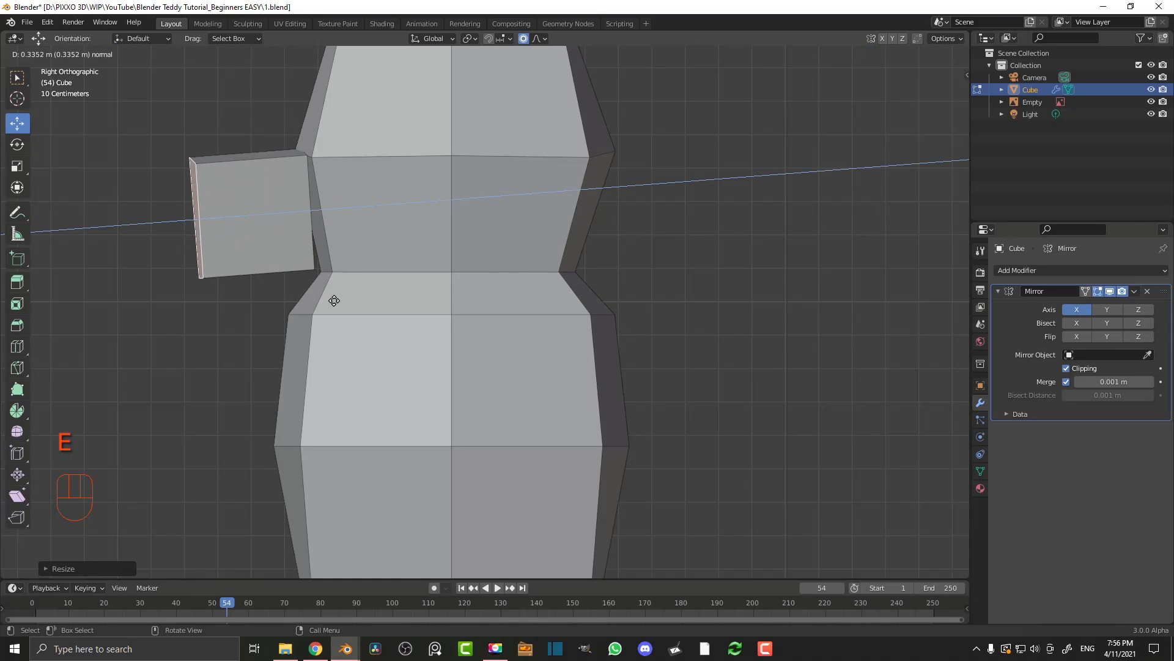
{"action": "left_click", "coordinate": [334, 300]}
In edge selection, move the muzzle's outer front vertical edge about 0.04 m inward and 0.06 m back towards the head
{"action": "middle_click_drag", "start_coordinate": [334, 300], "coordinate": [435, 228]}
{"action": "scroll", "coordinate": [338, 293], "scroll_direction": "up", "scroll_amount": 4}
{"action": "left_click", "coordinate": [96, 55]}
{"action": "scroll", "coordinate": [435, 228], "scroll_direction": "up", "scroll_amount": 3}
{"action": "left_click", "coordinate": [435, 152]}
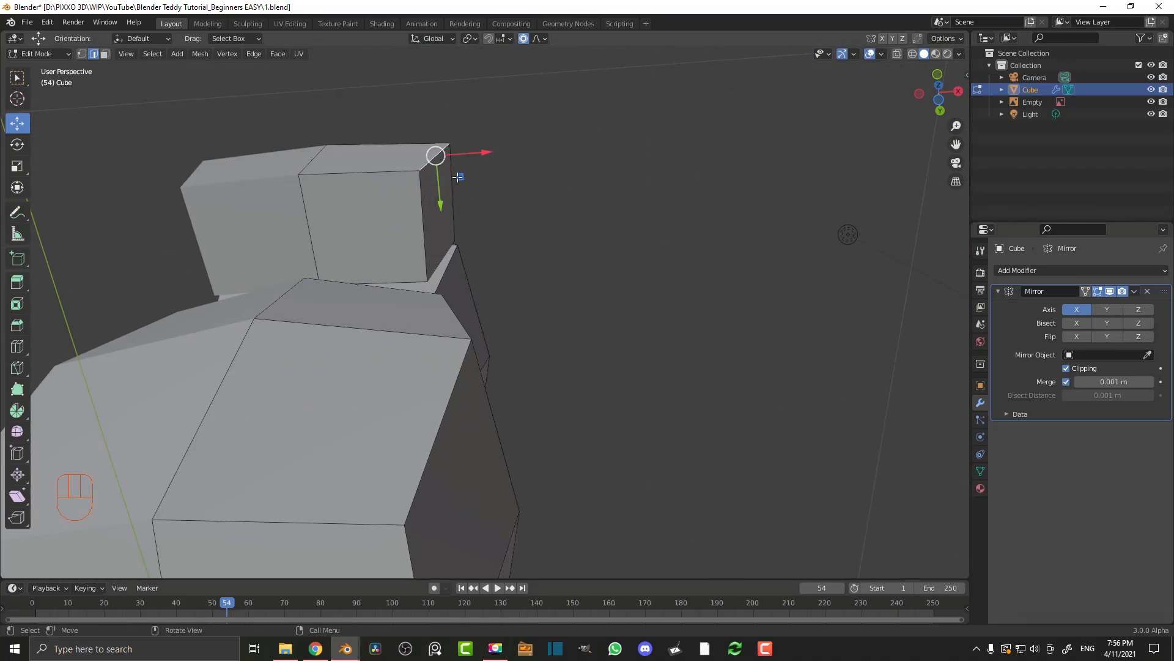
{"action": "middle_click_drag", "start_coordinate": [435, 152], "coordinate": [451, 157]}
{"action": "key", "text": "g"}
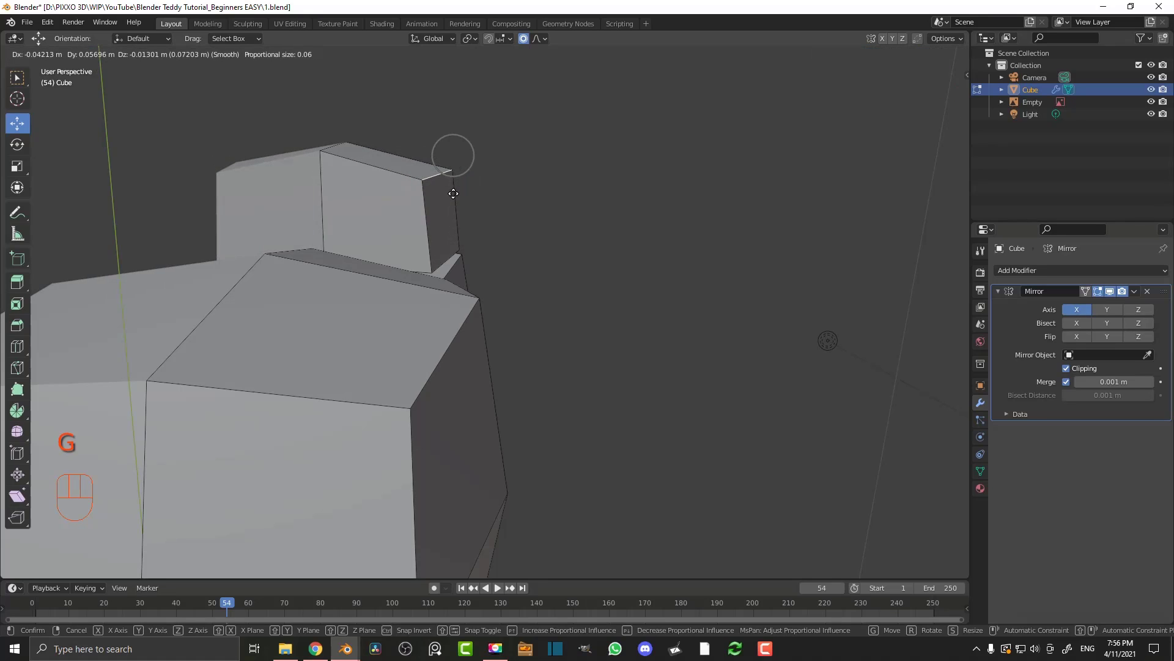
{"action": "left_click", "coordinate": [454, 191]}
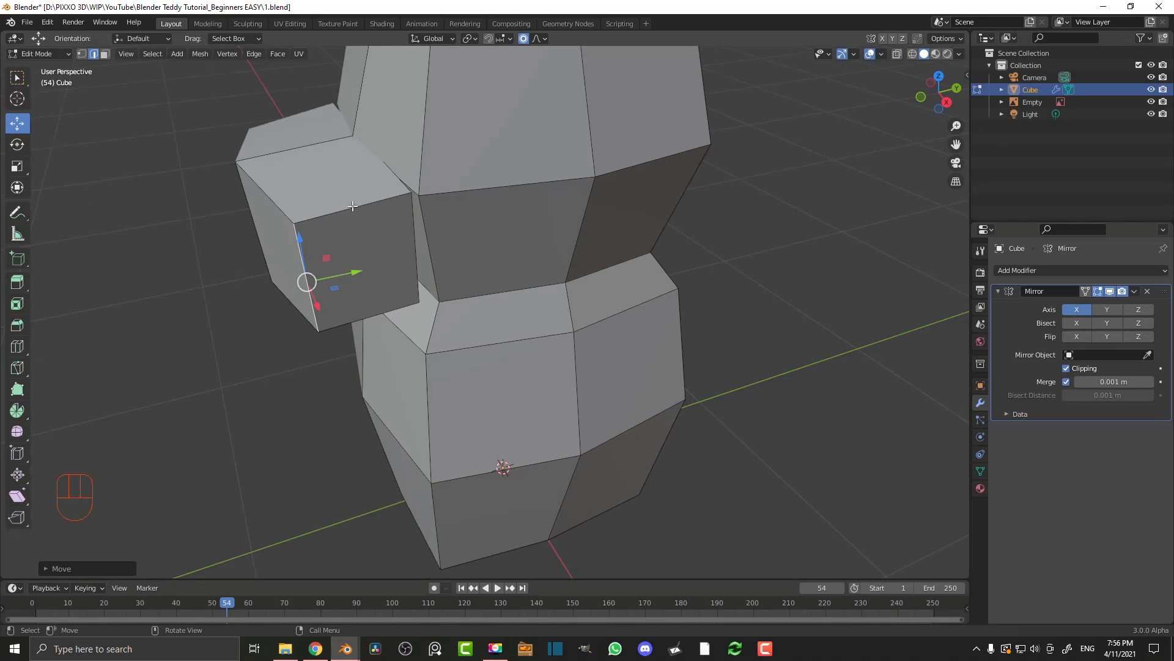
Add a centred vertical loop cut along the side of the muzzle and fatten it outward by about 0.045 m
{"action": "key", "text": "ctrl"}
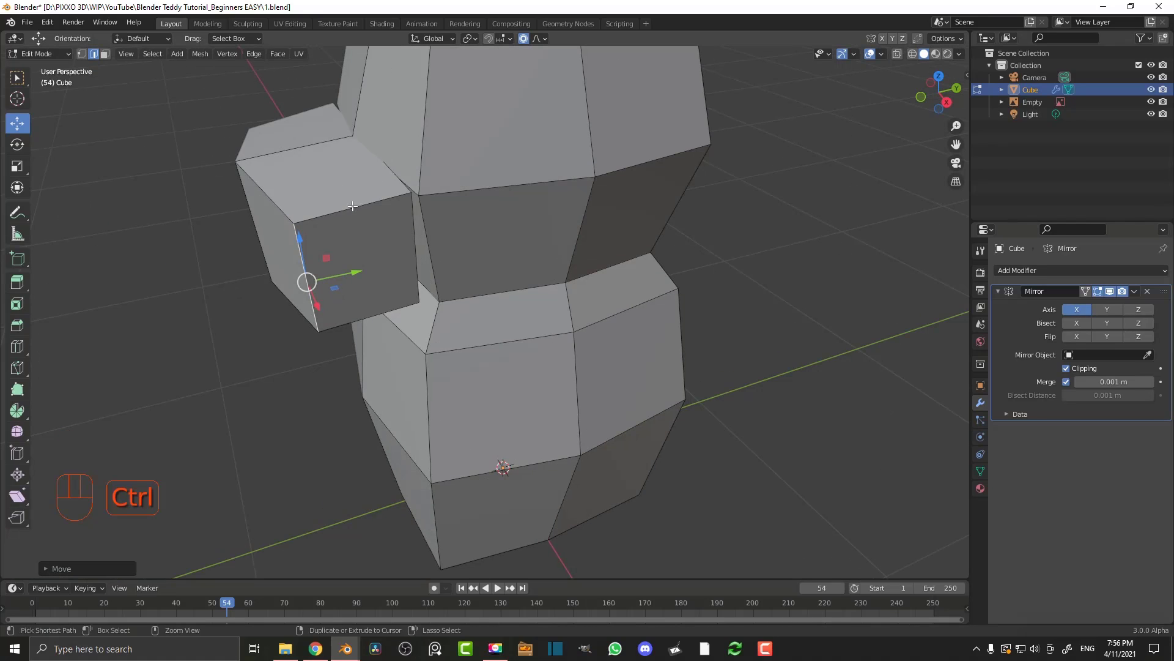
{"action": "key", "text": "ctrl+r"}
{"action": "left_click", "coordinate": [348, 203]}
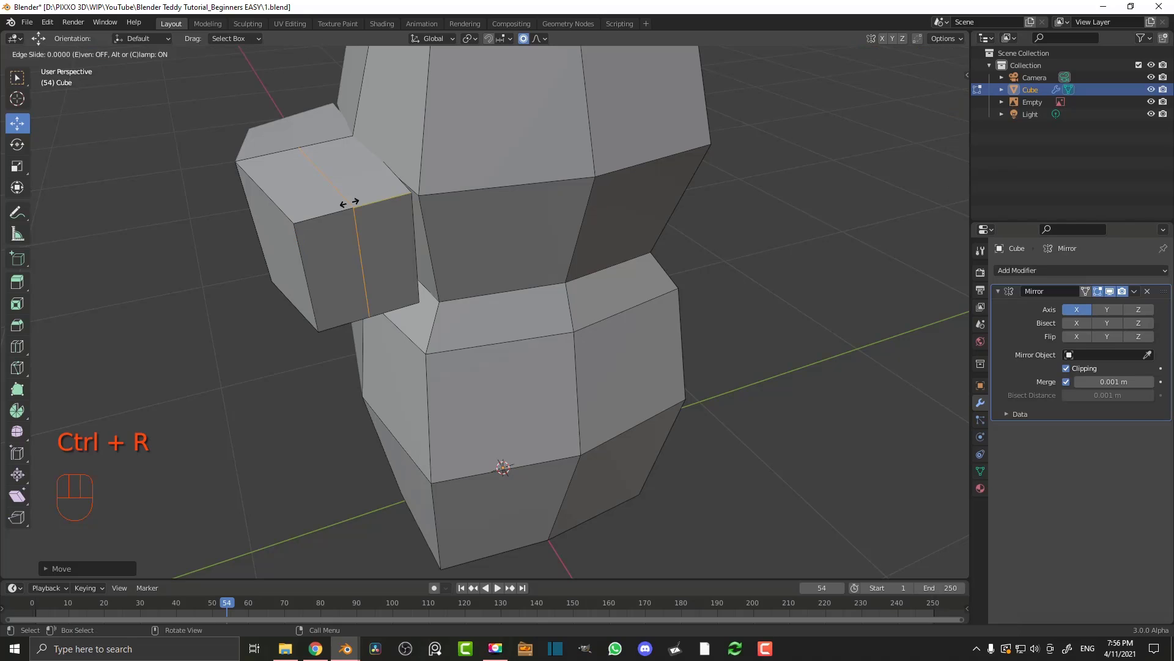
{"action": "left_click", "coordinate": [350, 203]}
{"action": "middle_click_drag", "start_coordinate": [389, 214], "coordinate": [459, 204]}
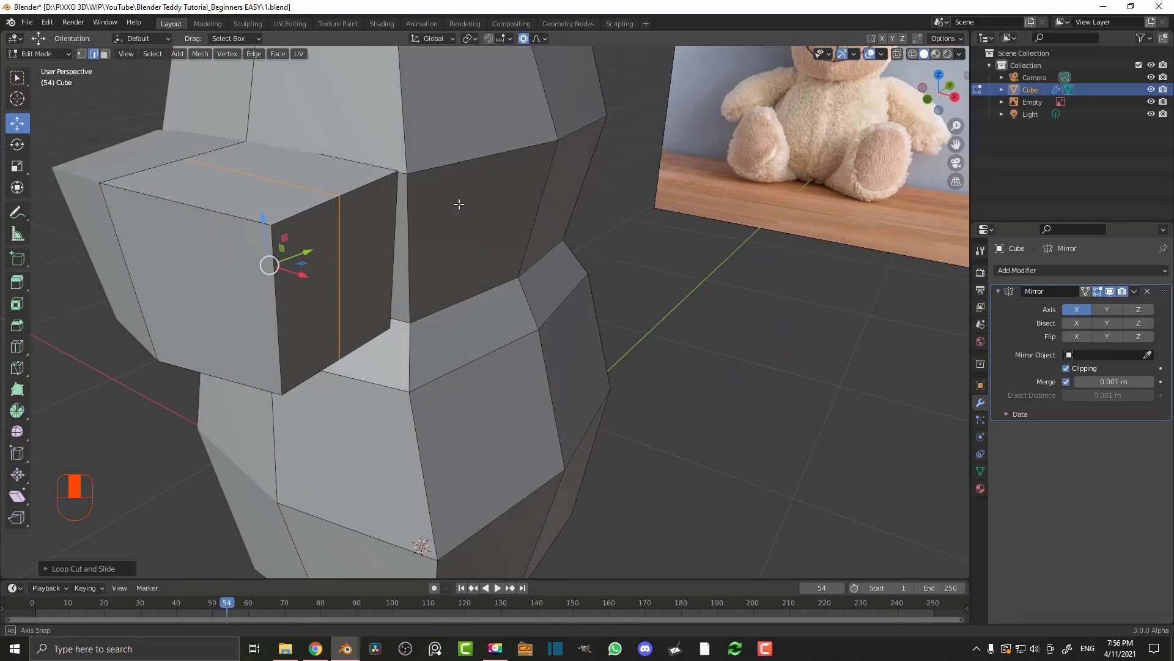
{"action": "key", "text": "alt"}
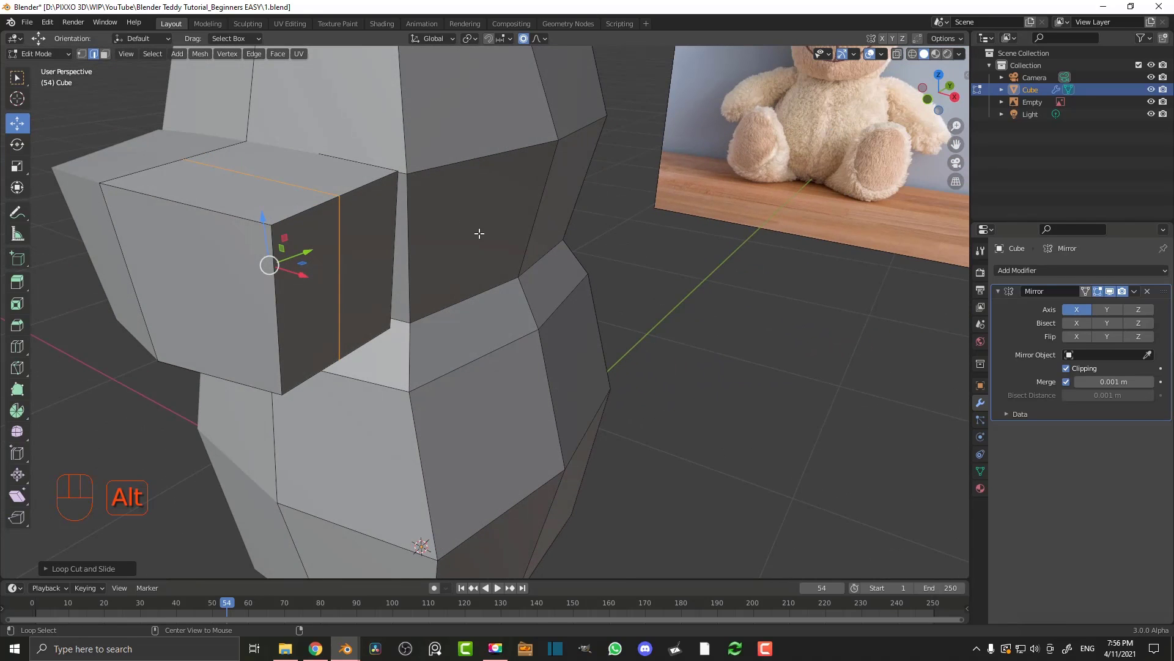
{"action": "key", "text": "alt+s"}
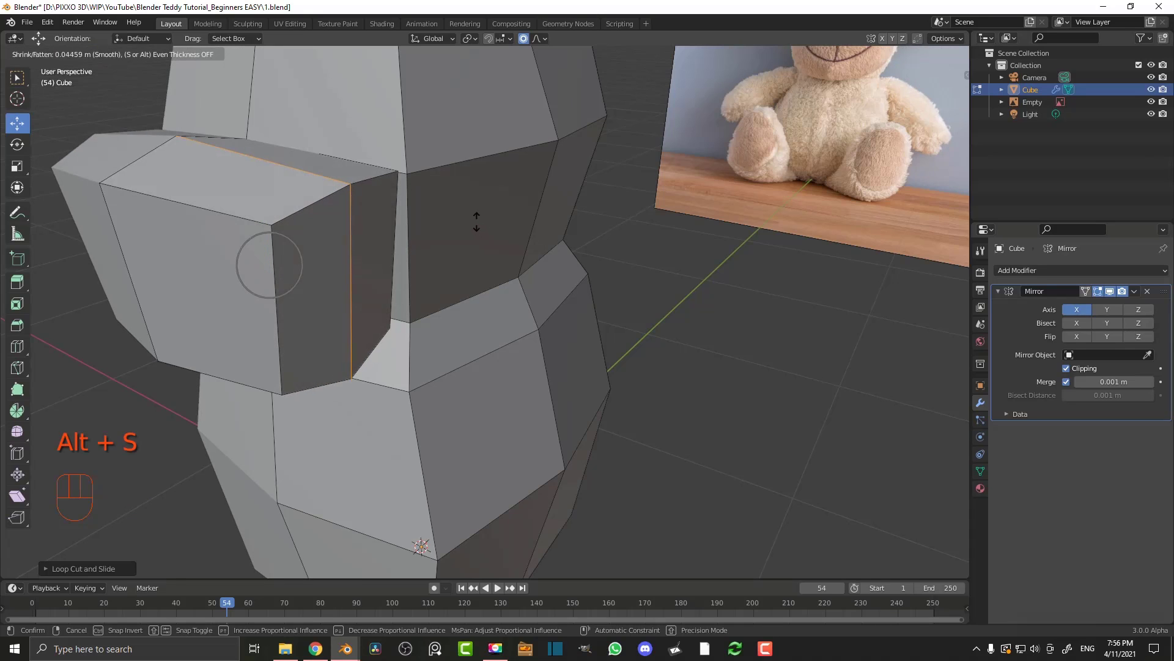
{"action": "left_click", "coordinate": [476, 224]}
{"action": "scroll", "coordinate": [476, 223], "scroll_direction": "down", "scroll_amount": 4}
{"action": "middle_click_drag", "start_coordinate": [477, 224], "coordinate": [493, 224]}
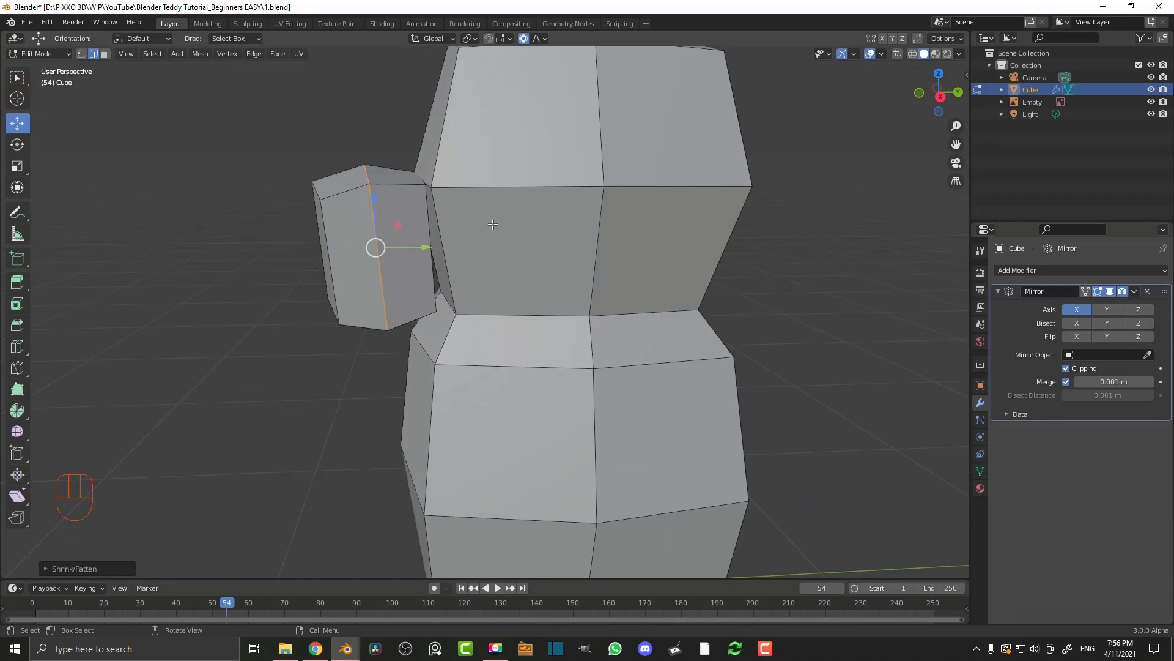
Select the whole connected head and torso mesh and hide it to isolate the muzzle
{"action": "left_click", "coordinate": [594, 78]}
{"action": "middle_click_drag", "start_coordinate": [603, 214], "coordinate": [598, 238]}
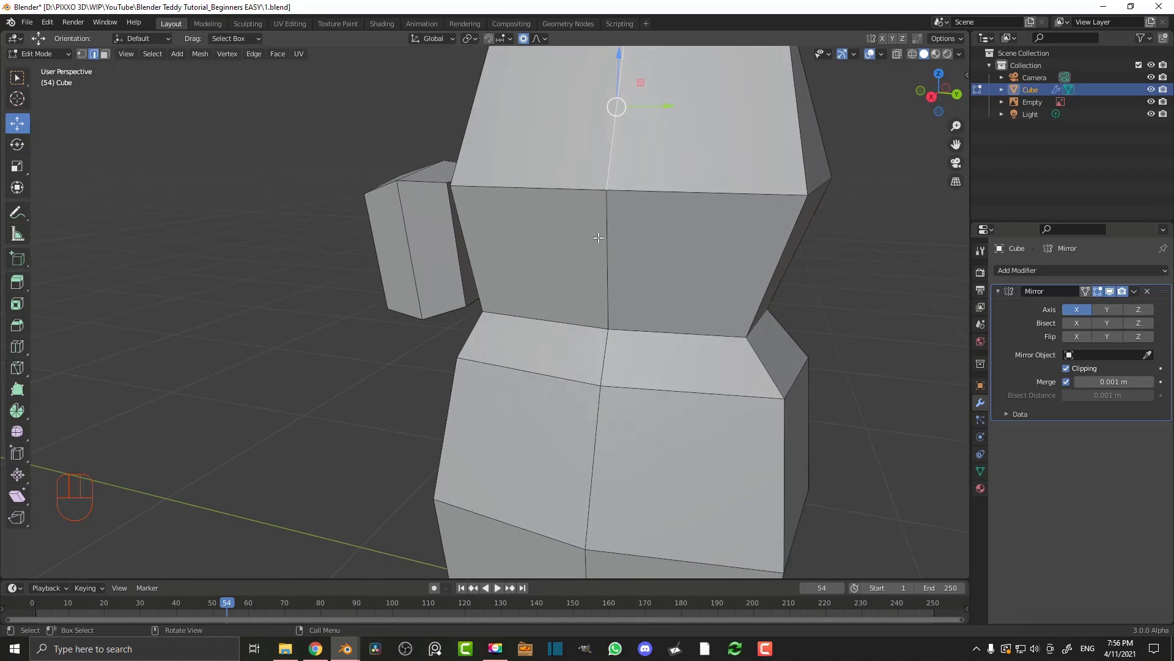
{"action": "key", "text": "ctrl+l"}
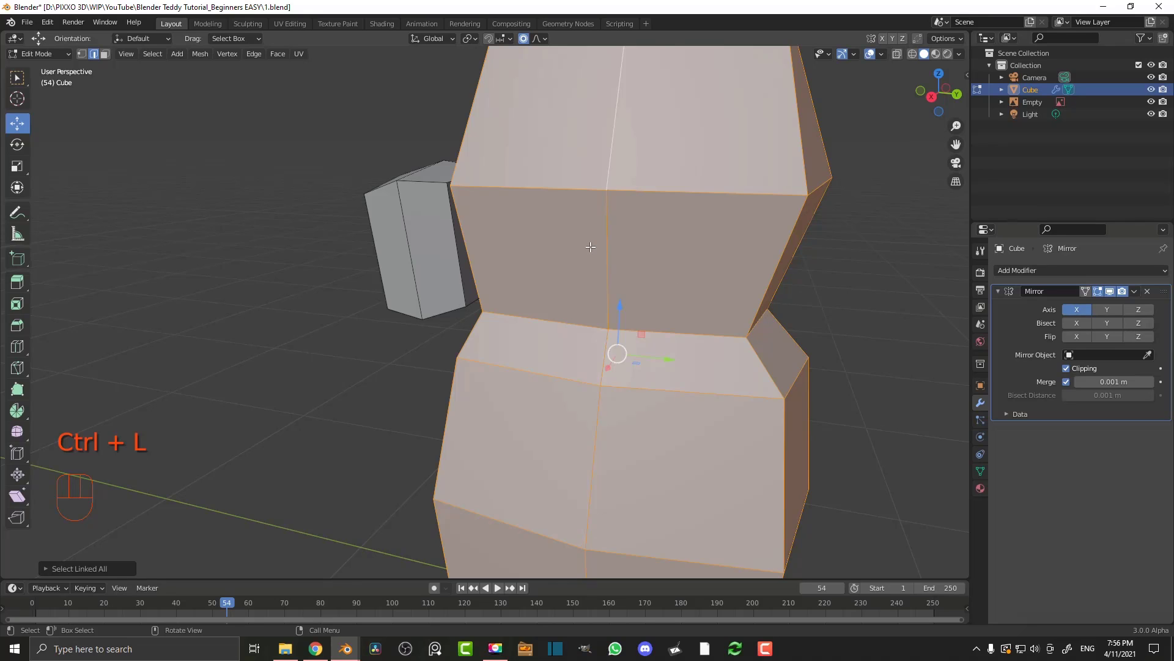
{"action": "key", "text": "h"}
{"action": "middle_click_drag", "start_coordinate": [725, 218], "coordinate": [532, 202]}
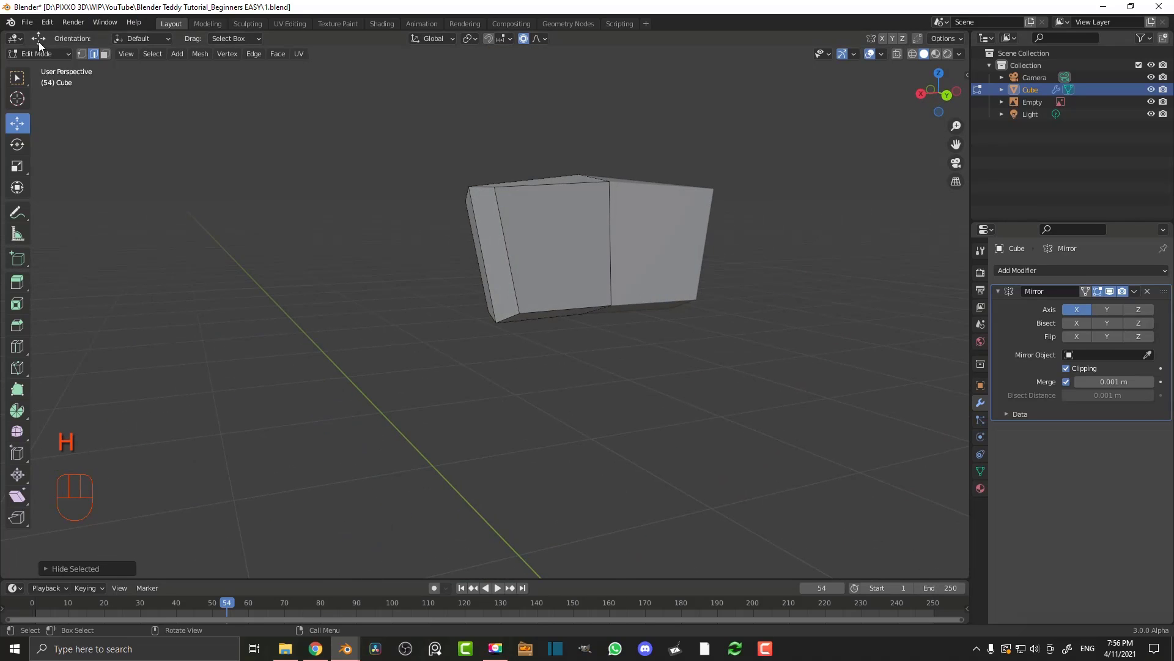
In face selection, delete the muzzle's back face, reveal the hidden head and torso, and clear the selection
{"action": "left_click", "coordinate": [105, 54]}
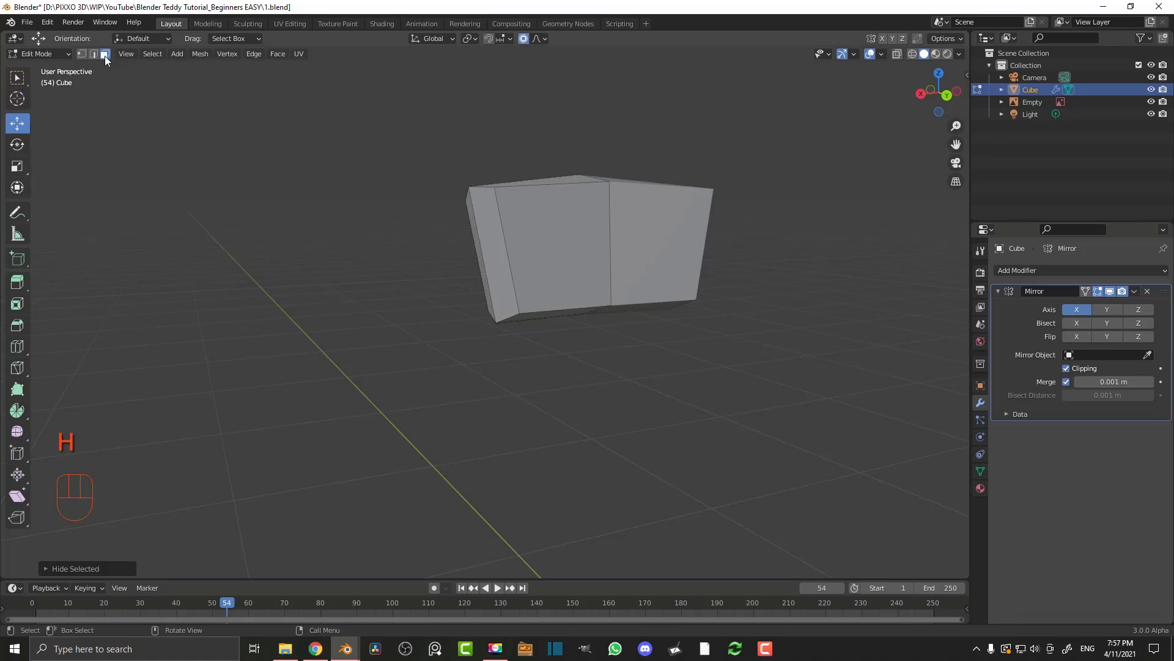
{"action": "left_click", "coordinate": [570, 242]}
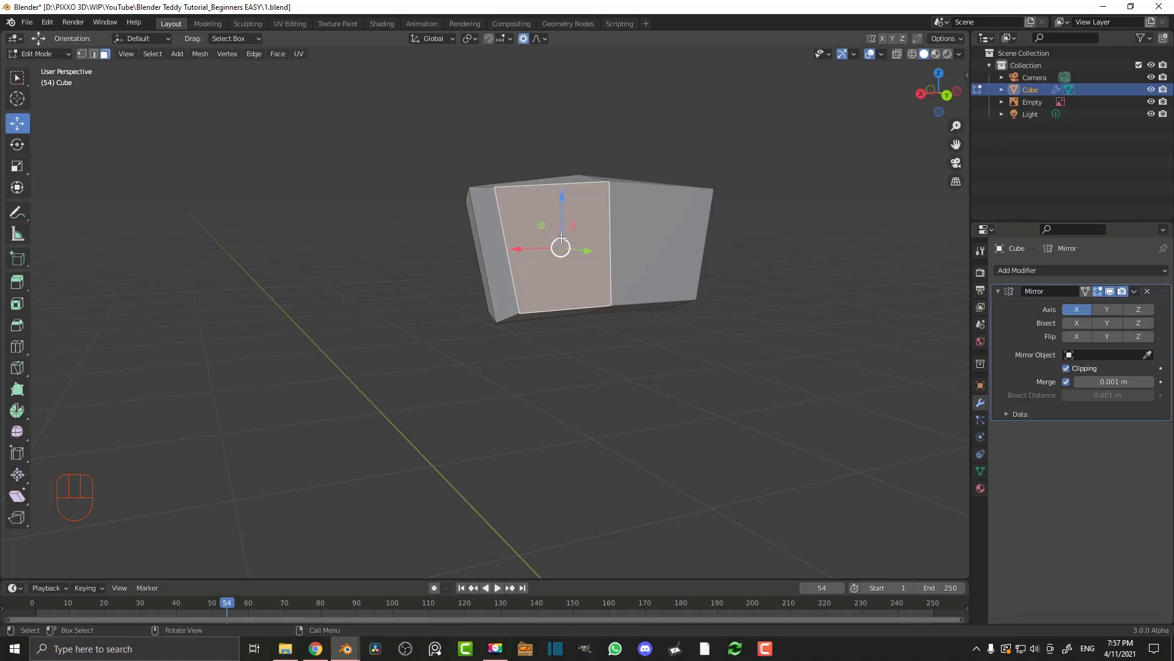
{"action": "key", "text": "x"}
{"action": "left_click", "coordinate": [526, 267]}
{"action": "middle_click_drag", "start_coordinate": [526, 267], "coordinate": [542, 325]}
{"action": "key", "text": "alt+h"}
{"action": "key", "text": "alt+a"}
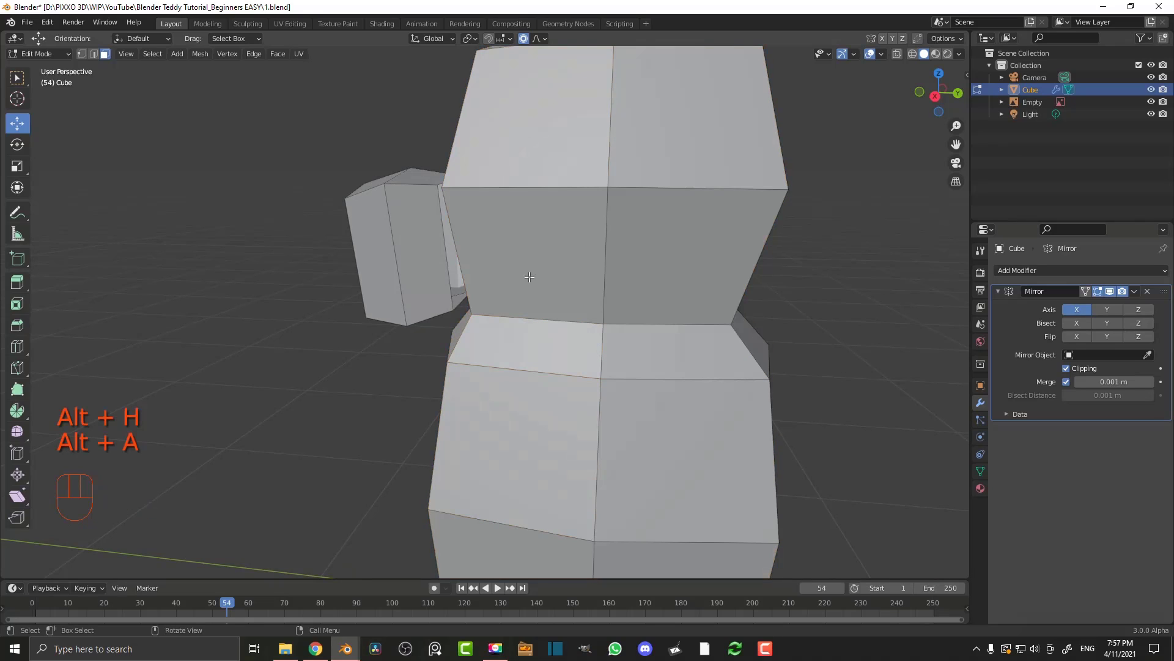
In edge selection, select the muzzle's open rear edge loop and move it about 0.08 m along Y into the head
{"action": "left_click", "coordinate": [94, 54]}
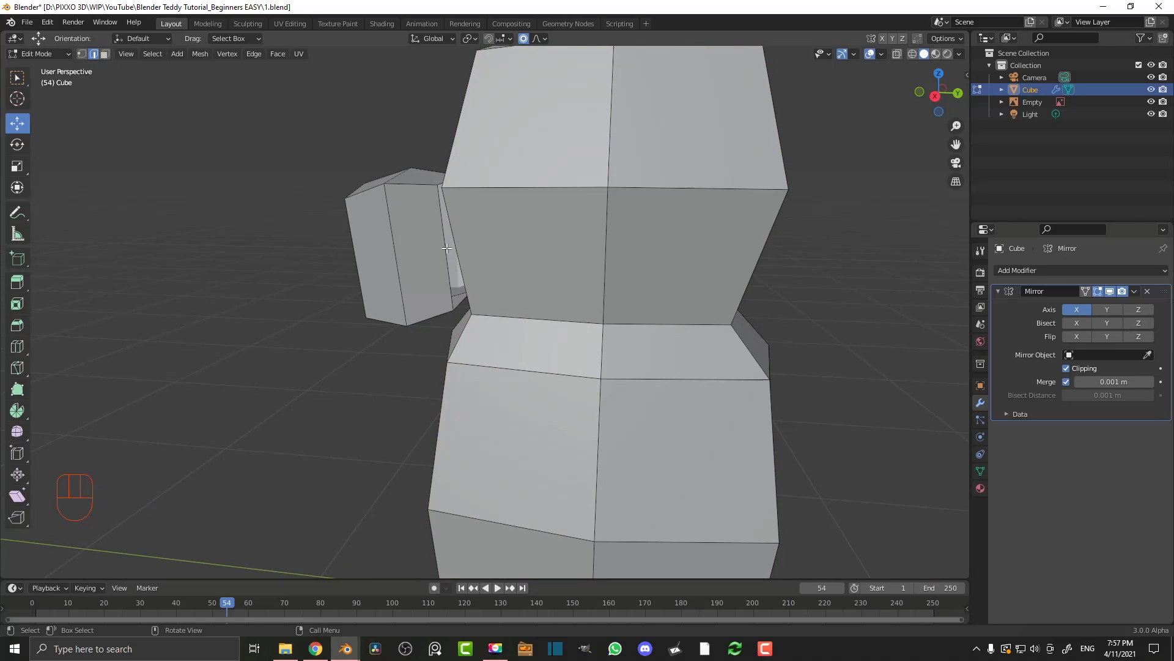
{"action": "key", "text": "shift"}
{"action": "key", "text": "shift+alt"}
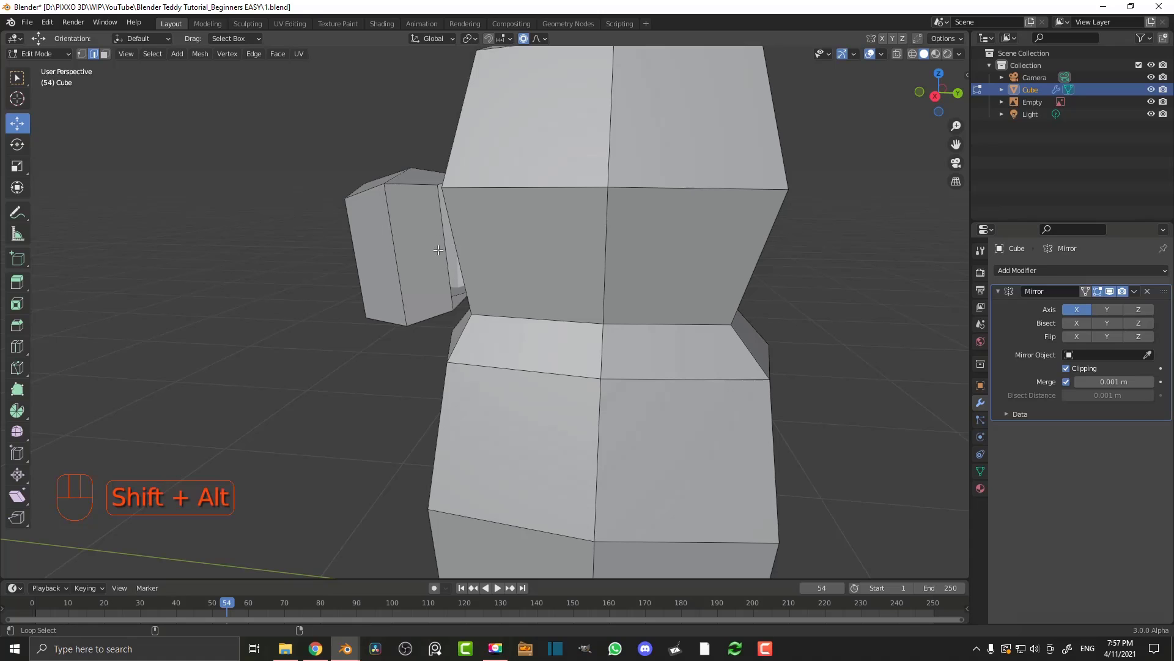
{"action": "left_click", "coordinate": [443, 233], "text": "alt+shift"}
{"action": "middle_click_drag", "start_coordinate": [439, 314], "coordinate": [461, 311]}
{"action": "key", "text": "g"}
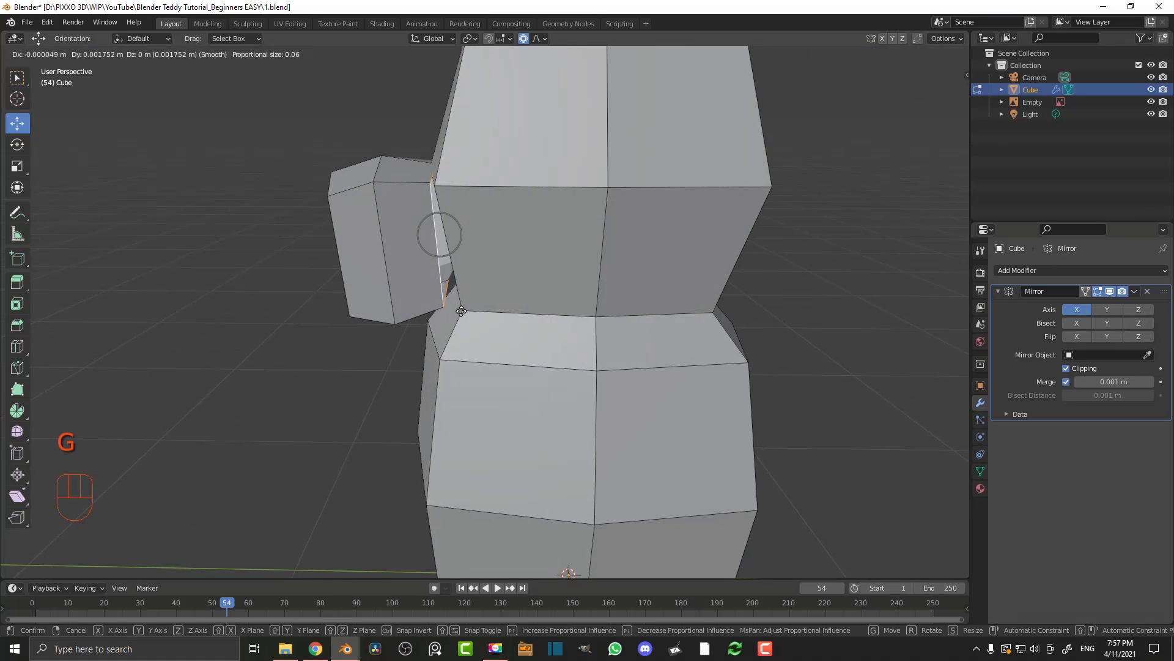
{"action": "key", "text": "y"}
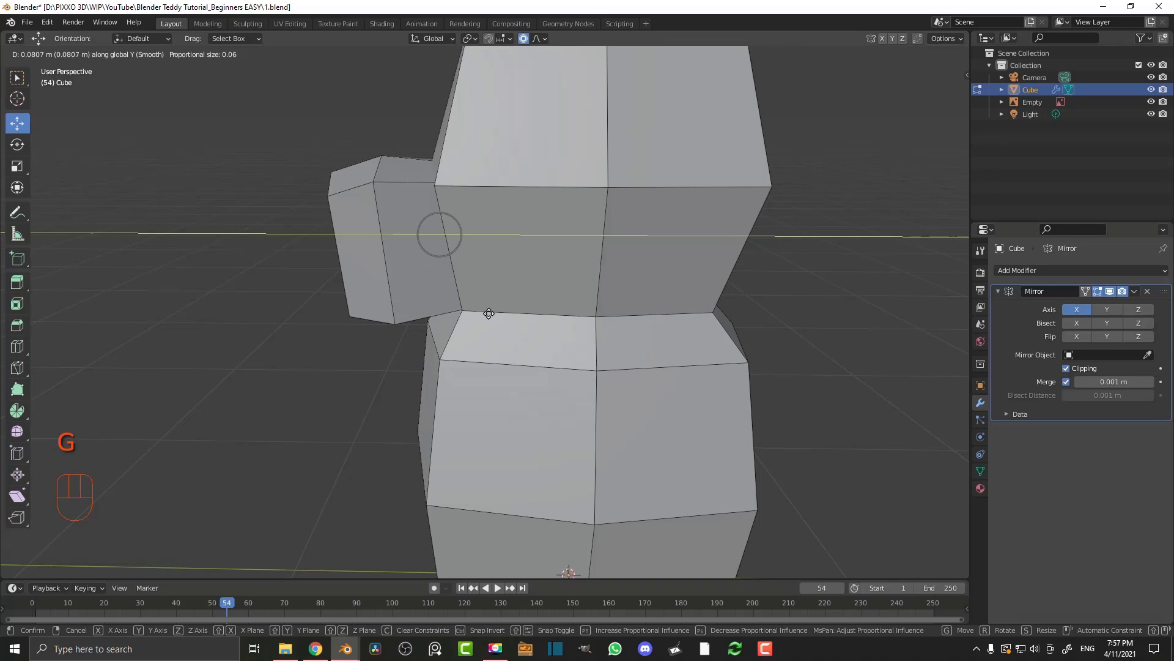
{"action": "left_click", "coordinate": [489, 314]}
{"action": "middle_click_drag", "start_coordinate": [489, 313], "coordinate": [549, 273]}
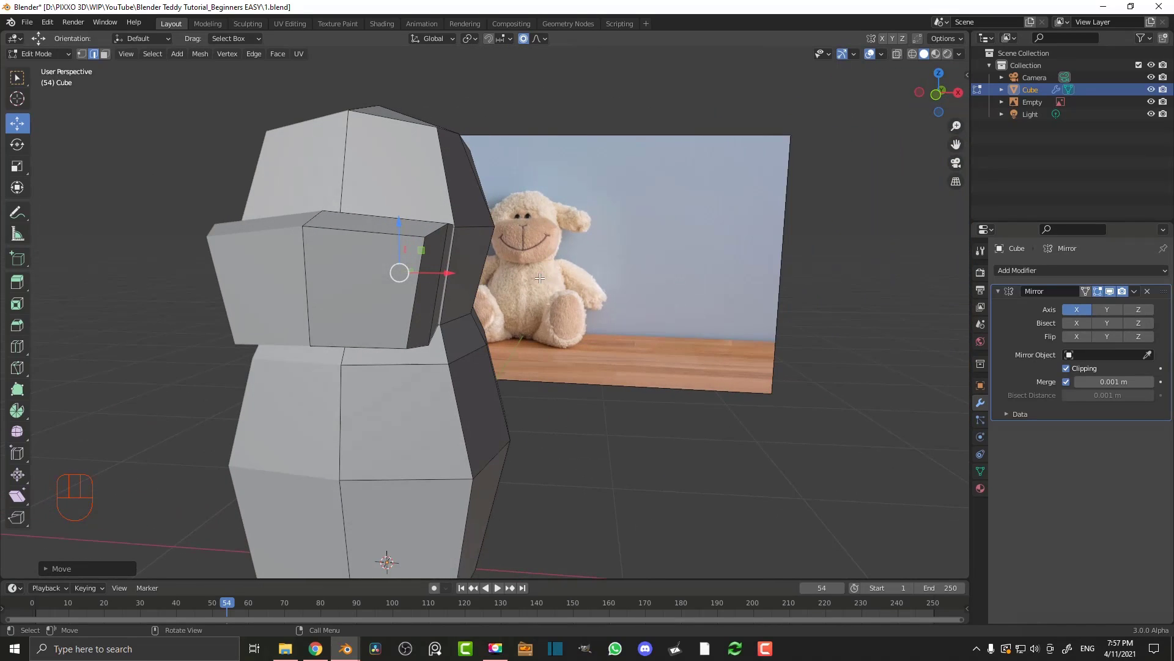
Add a Subdivision Surface modifier to the toy mesh and compare the smoothed shape with the reference from the front
{"action": "key", "text": "KP_1"}
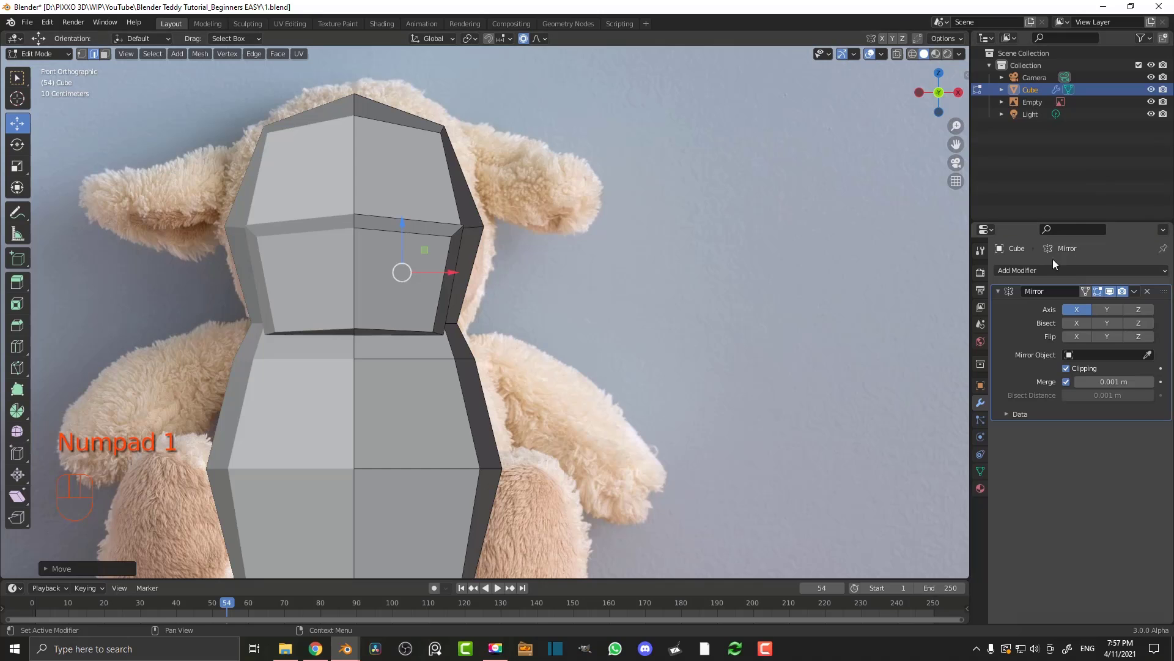
{"action": "left_click", "coordinate": [1012, 269]}
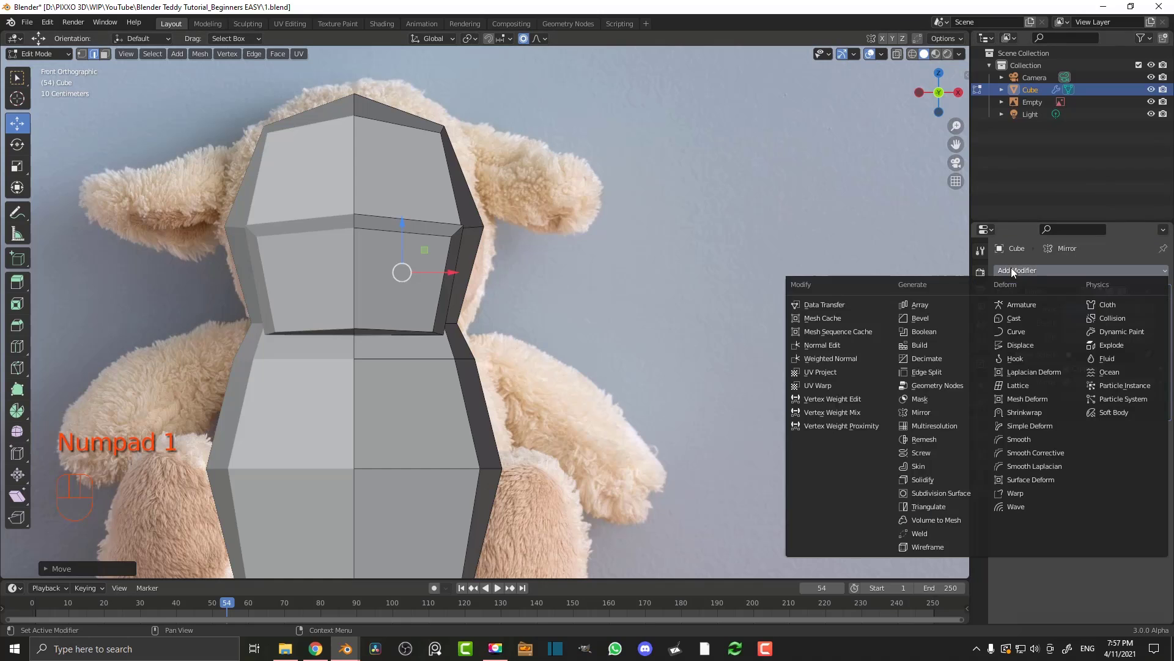
{"action": "left_click", "coordinate": [952, 494]}
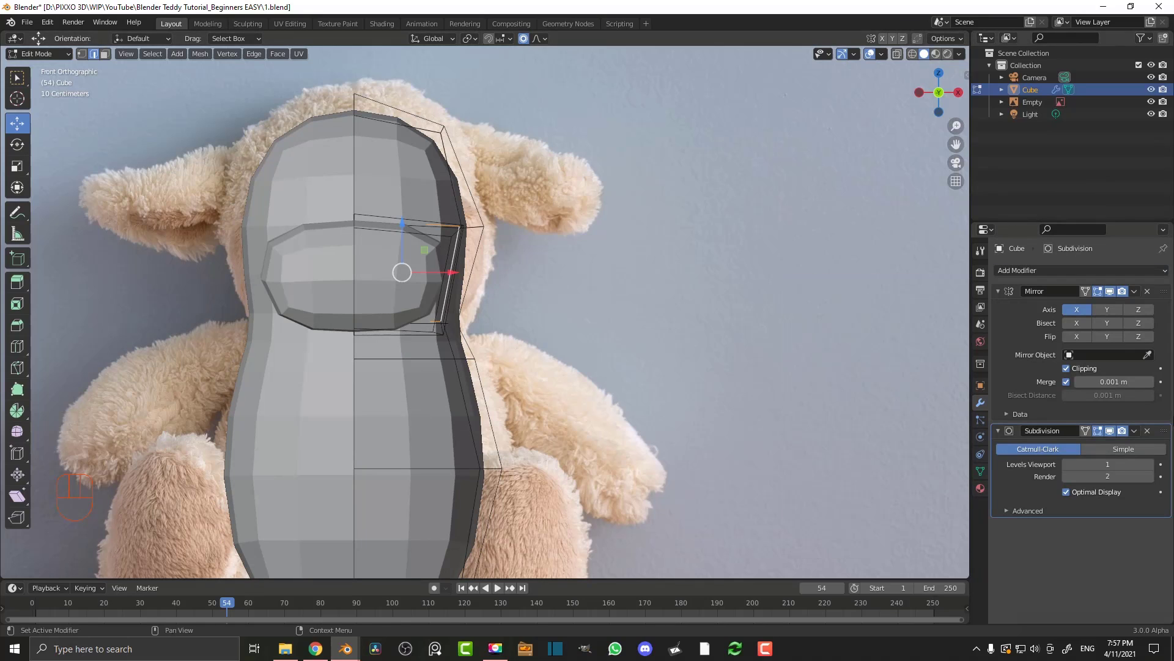
{"action": "scroll", "coordinate": [709, 295], "scroll_direction": "down", "scroll_amount": 3}
{"action": "middle_click_drag", "start_coordinate": [710, 297], "coordinate": [624, 308]}
{"action": "key", "text": "KP_1"}
{"action": "scroll", "coordinate": [653, 304], "scroll_direction": "up", "scroll_amount": 4}
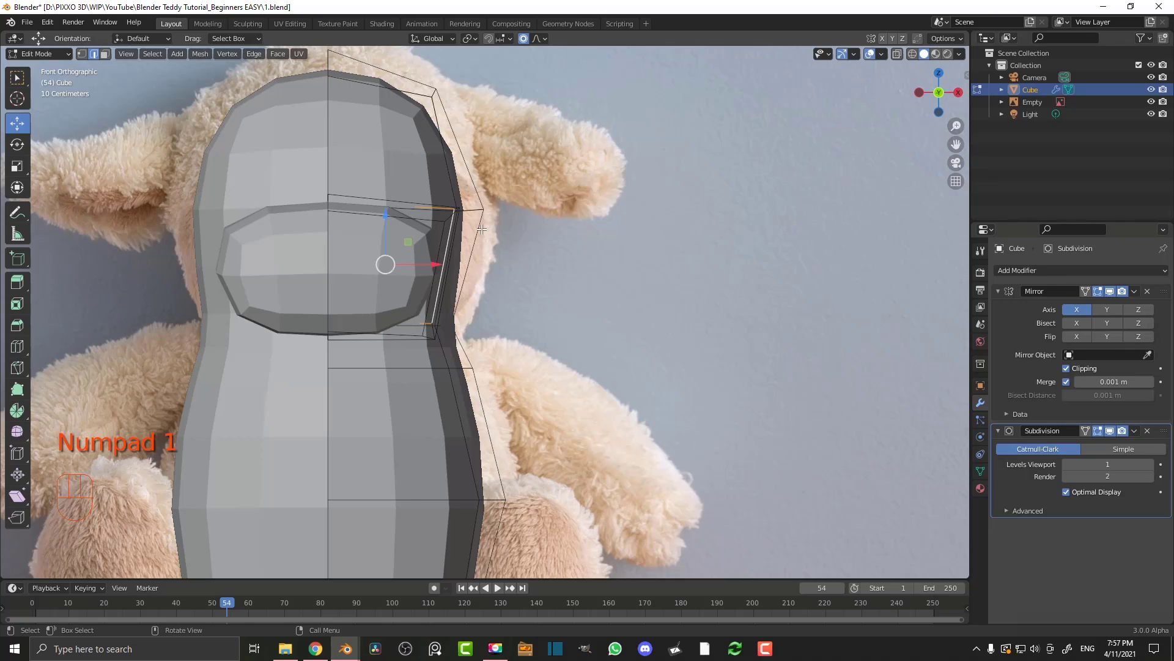
Add a centred horizontal loop cut around the muzzle at mid-height
{"action": "middle_click_drag", "start_coordinate": [215, 226], "coordinate": [397, 259]}
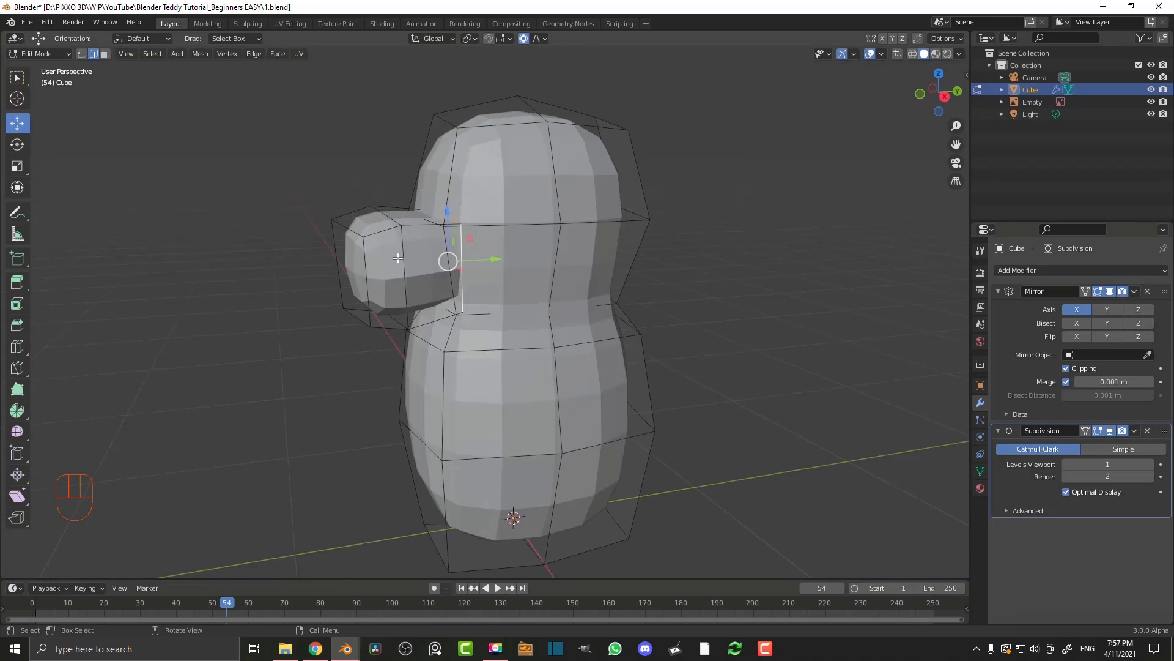
{"action": "key", "text": "KP_1"}
{"action": "scroll", "coordinate": [404, 264], "scroll_direction": "up", "scroll_amount": 4}
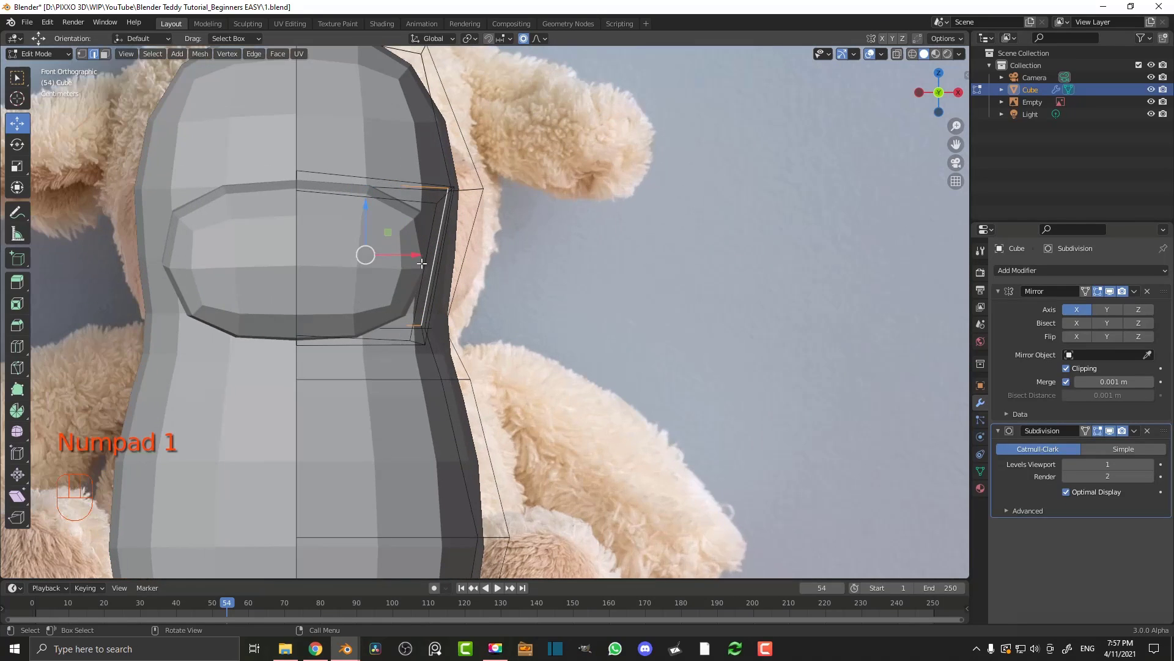
{"action": "middle_click_drag", "start_coordinate": [437, 227], "coordinate": [361, 242]}
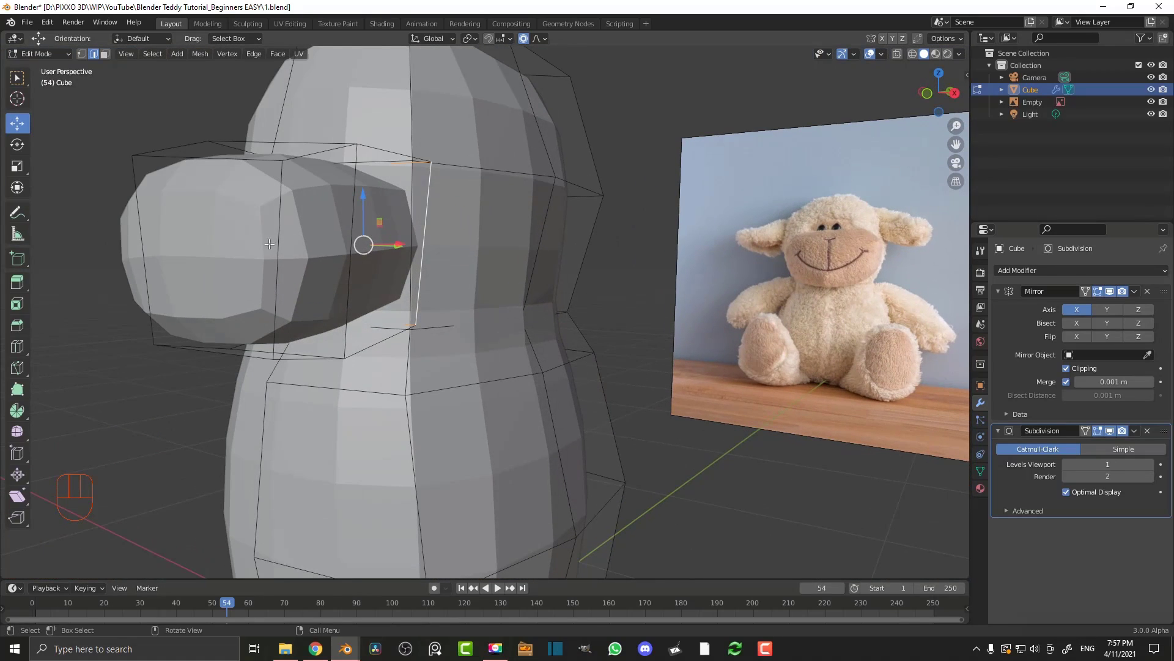
{"action": "key", "text": "ctrl+r"}
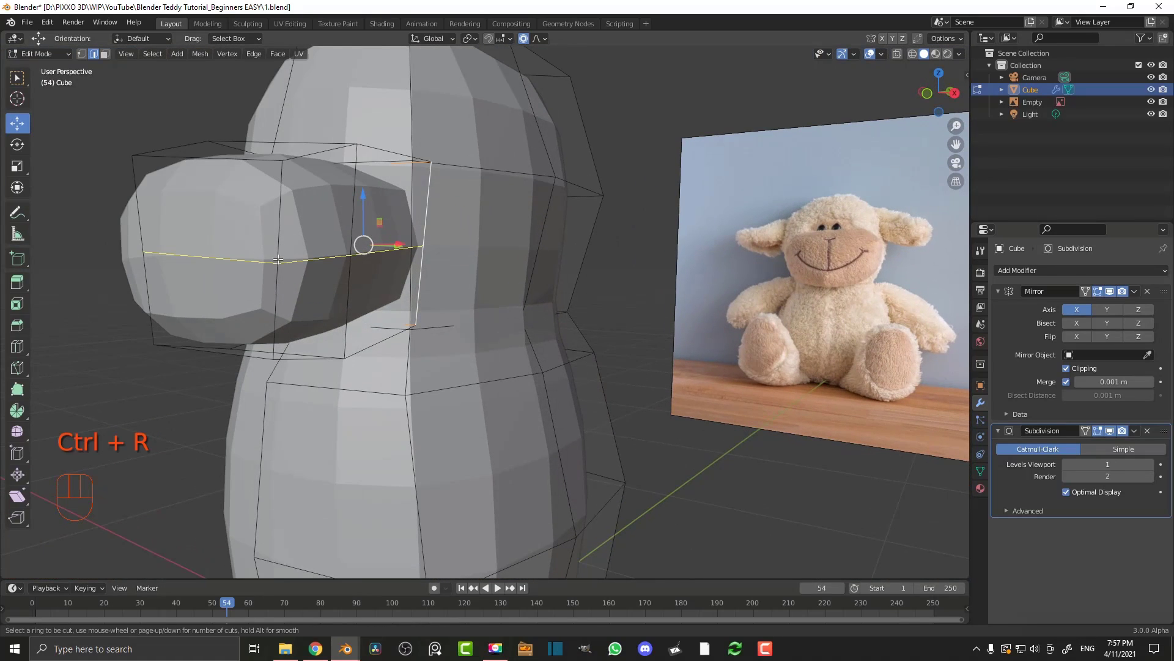
{"action": "left_click", "coordinate": [278, 259]}
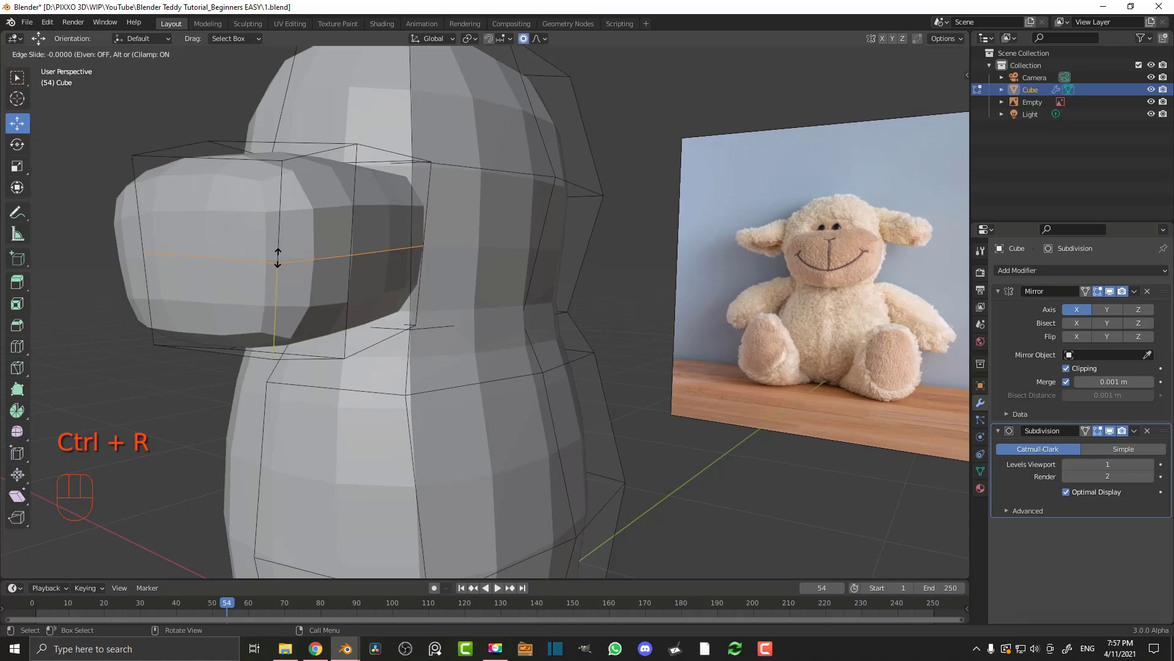
{"action": "left_click", "coordinate": [278, 259]}
{"action": "middle_click_drag", "start_coordinate": [278, 259], "coordinate": [369, 254]}
In wireframe front view, fatten the muzzle's horizontal loop about 0.10 m with a larger proportional radius to match the photo, then restore solid shading
{"action": "key", "text": "z"}
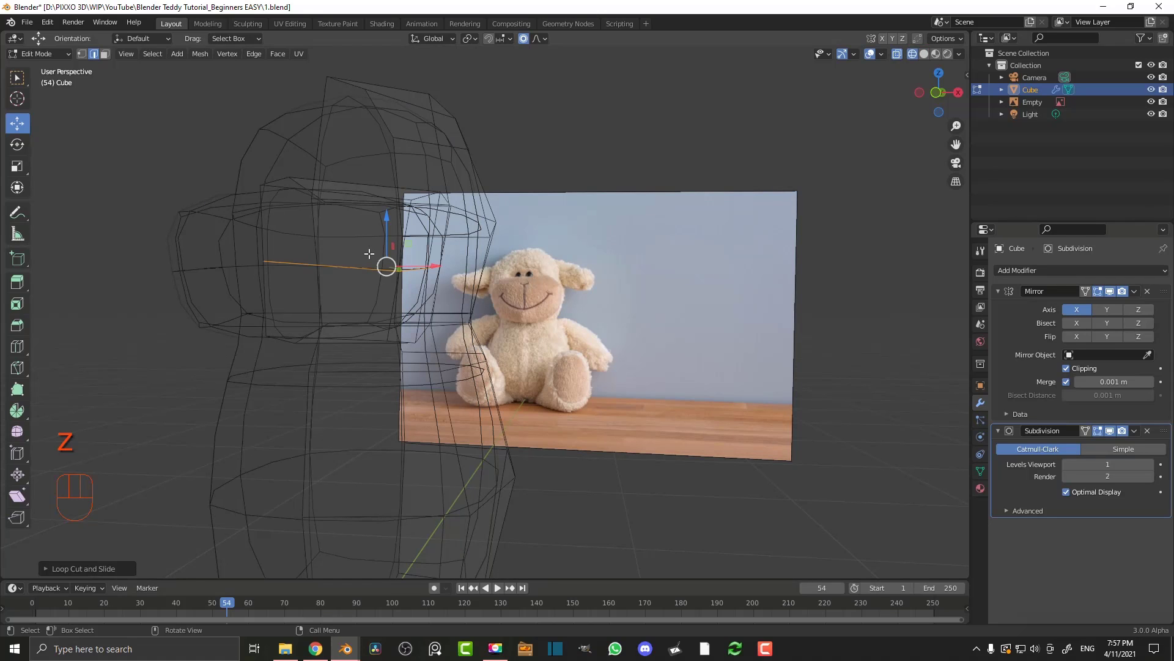
{"action": "key", "text": "KP_1"}
{"action": "scroll", "coordinate": [469, 338], "scroll_direction": "up", "scroll_amount": 2}
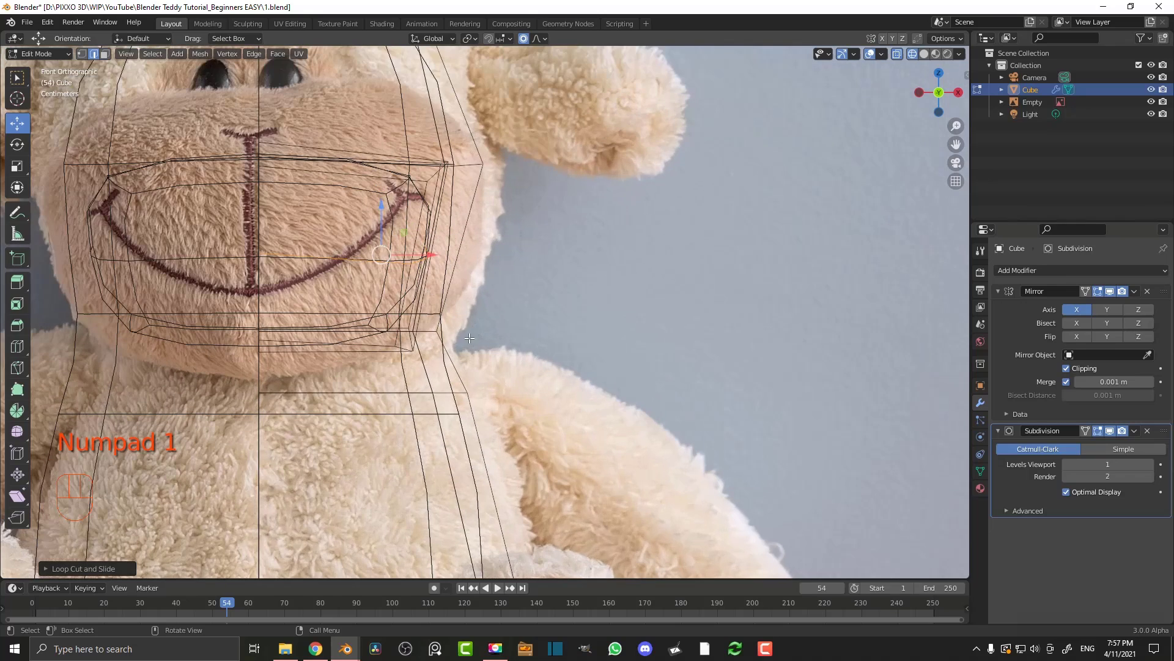
{"action": "key", "text": "alt+s"}
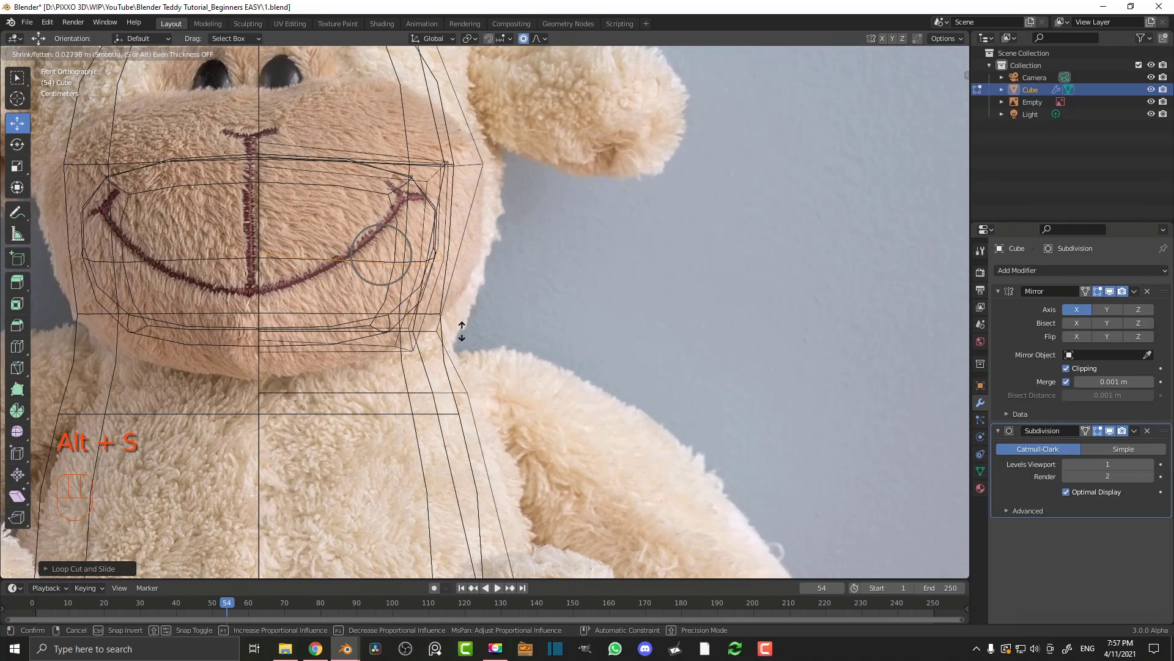
{"action": "scroll", "coordinate": [464, 318], "scroll_direction": "down", "scroll_amount": 4}
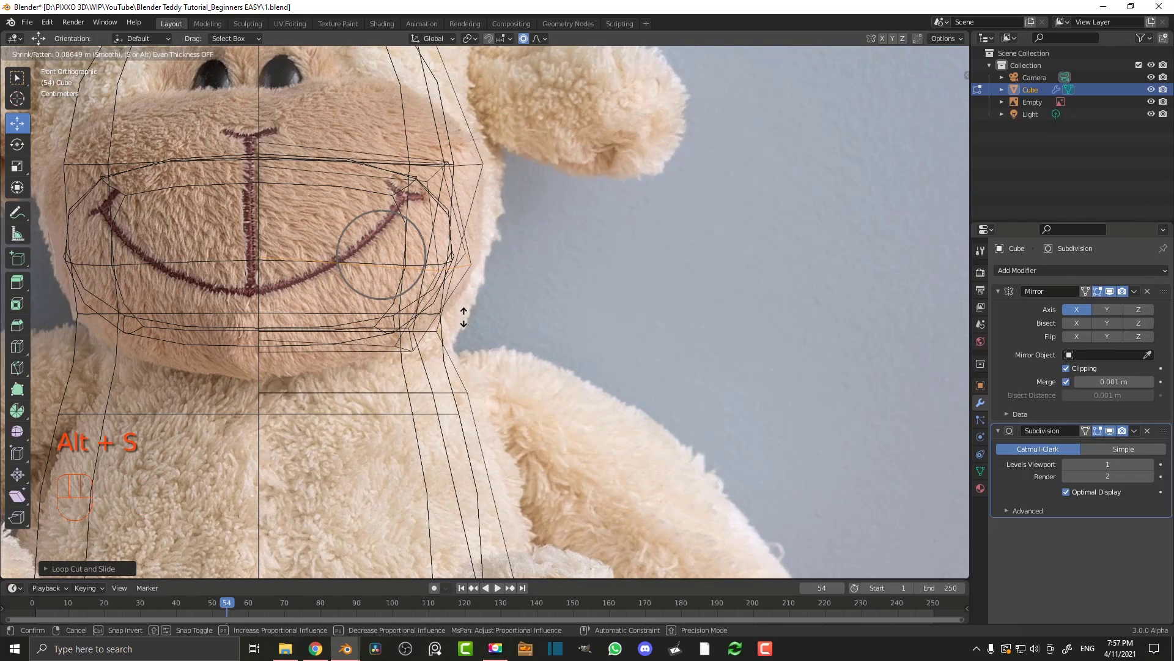
{"action": "scroll", "coordinate": [463, 317], "scroll_direction": "down", "scroll_amount": 11}
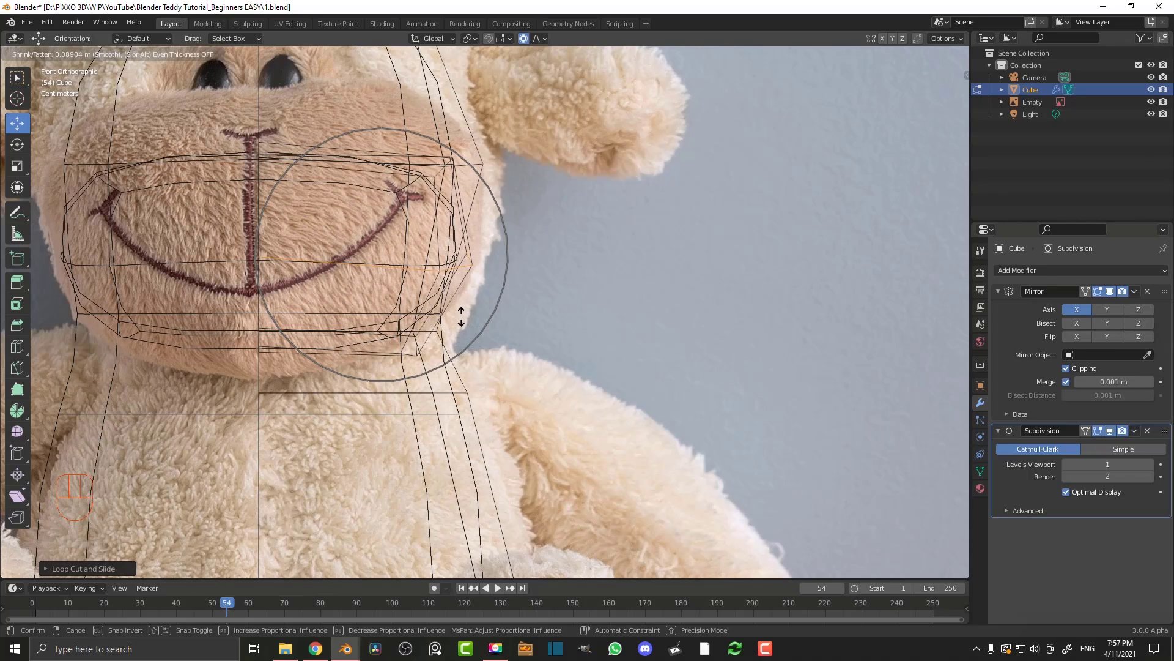
{"action": "scroll", "coordinate": [459, 318], "scroll_direction": "down", "scroll_amount": 6}
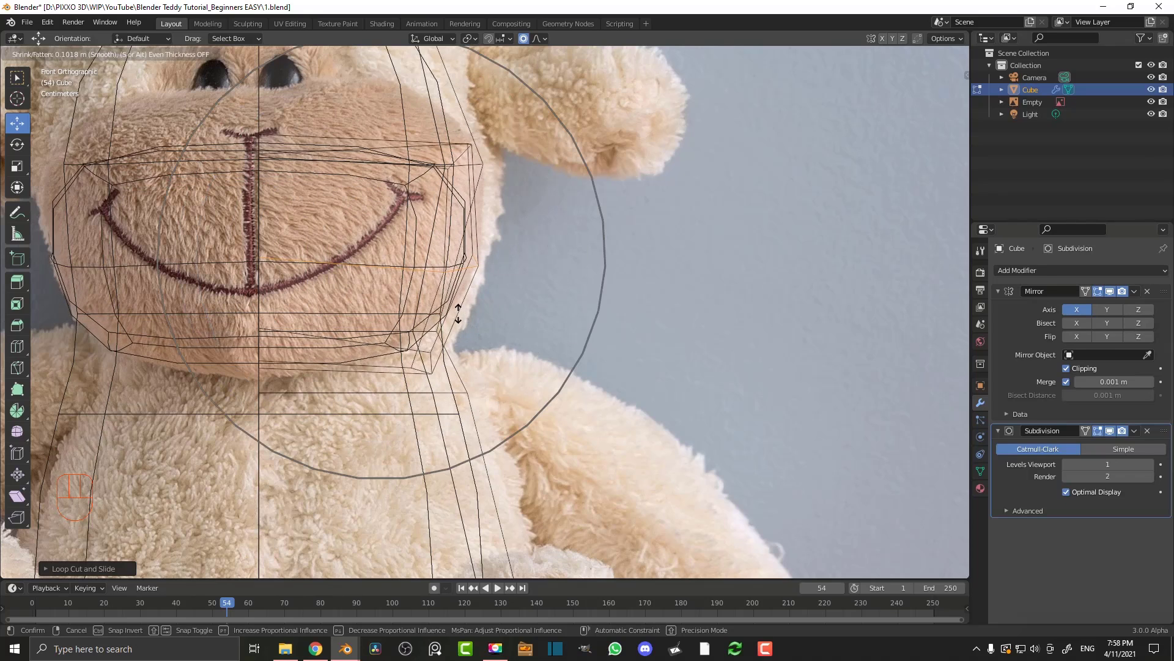
{"action": "left_click", "coordinate": [458, 312]}
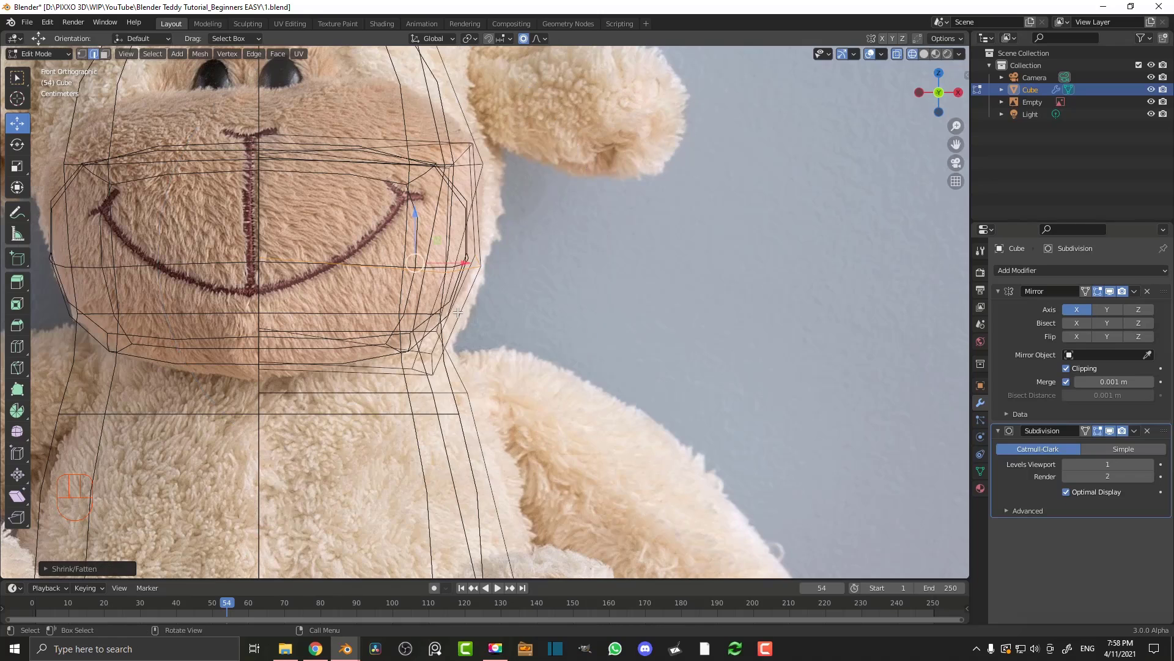
{"action": "scroll", "coordinate": [205, 153], "scroll_direction": "up", "scroll_amount": 4}
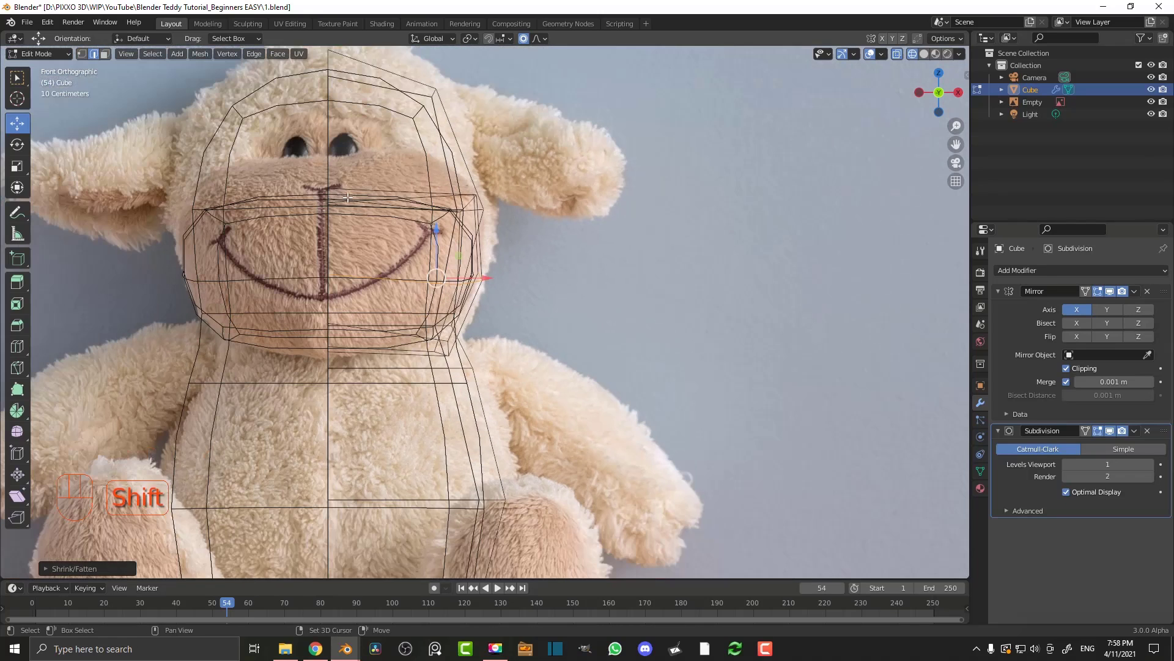
{"action": "key", "text": "z"}
{"action": "left_click", "coordinate": [520, 231]}
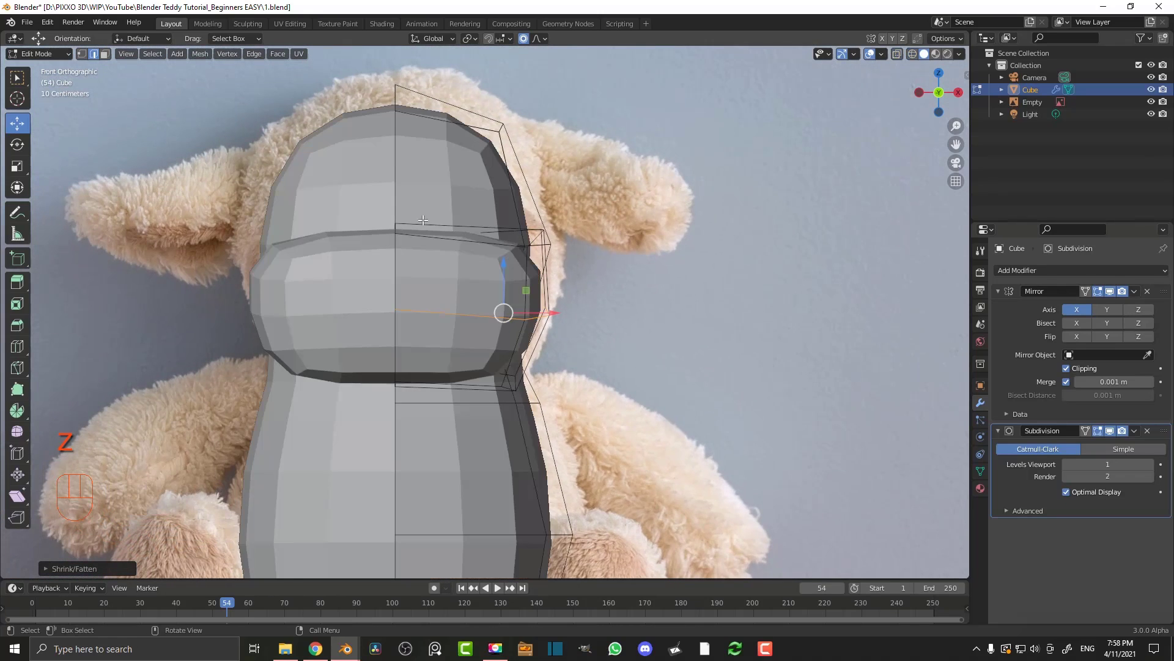
Select the muzzle's top centre edges and raise them about 0.11 m along Z in wireframe front view, using a larger proportional radius, then restore solid shading
{"action": "middle_click_drag", "start_coordinate": [422, 219], "coordinate": [354, 257]}
{"action": "left_click", "coordinate": [338, 254]}
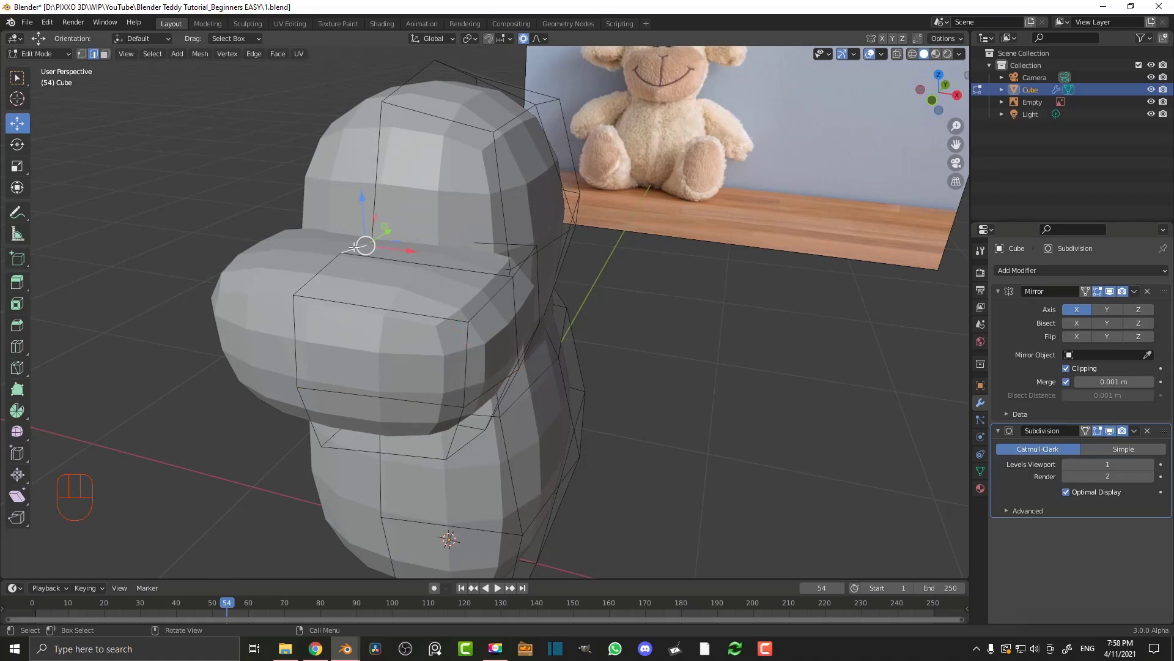
{"action": "left_click", "coordinate": [330, 268], "text": "shift"}
{"action": "key", "text": "KP_1"}
{"action": "scroll", "coordinate": [352, 278], "scroll_direction": "up", "scroll_amount": 2}
{"action": "key", "text": "z"}
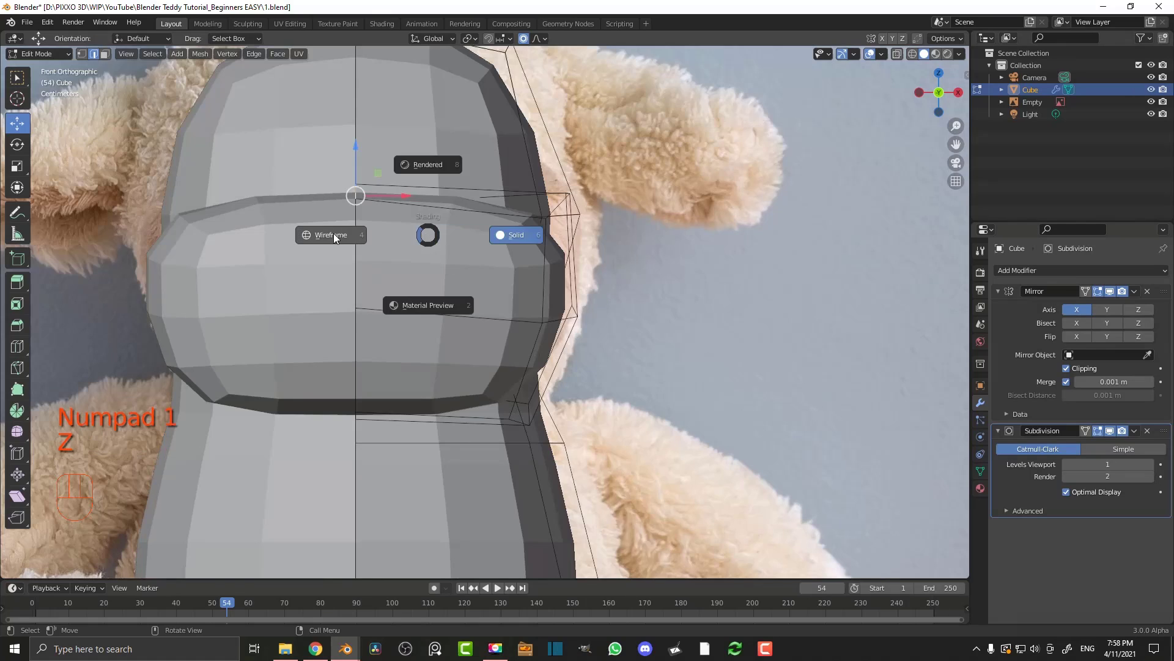
{"action": "left_click", "coordinate": [329, 234]}
{"action": "middle_click_drag", "start_coordinate": [392, 236], "coordinate": [452, 307], "text": "shift"}
{"action": "key", "text": "g"}
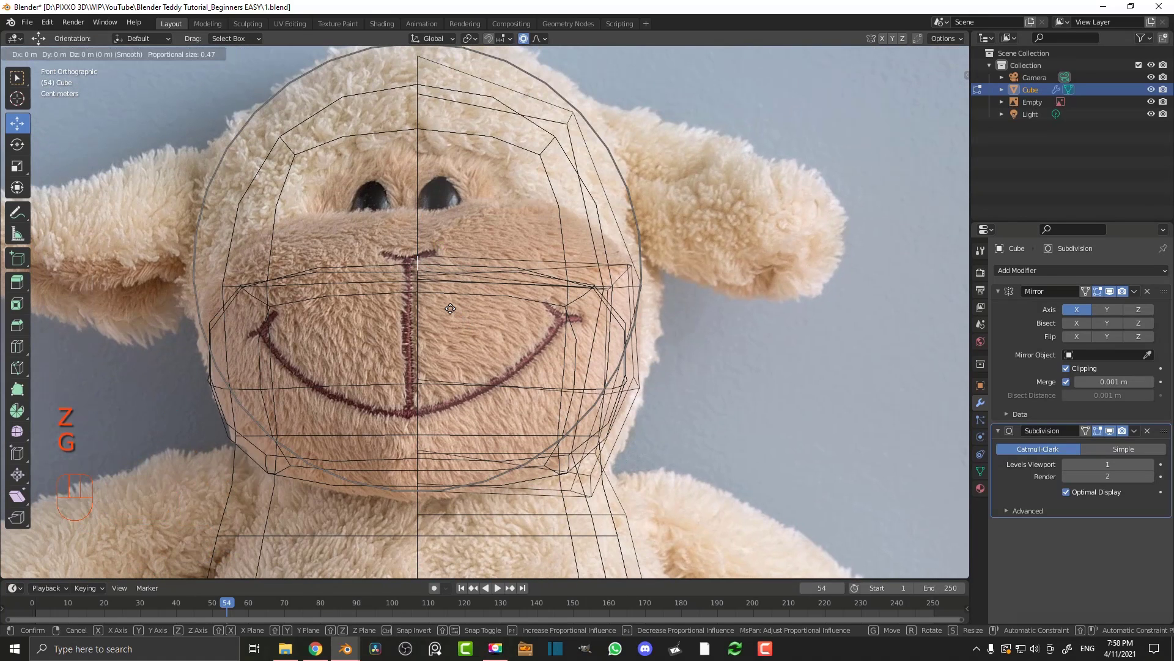
{"action": "key", "text": "z"}
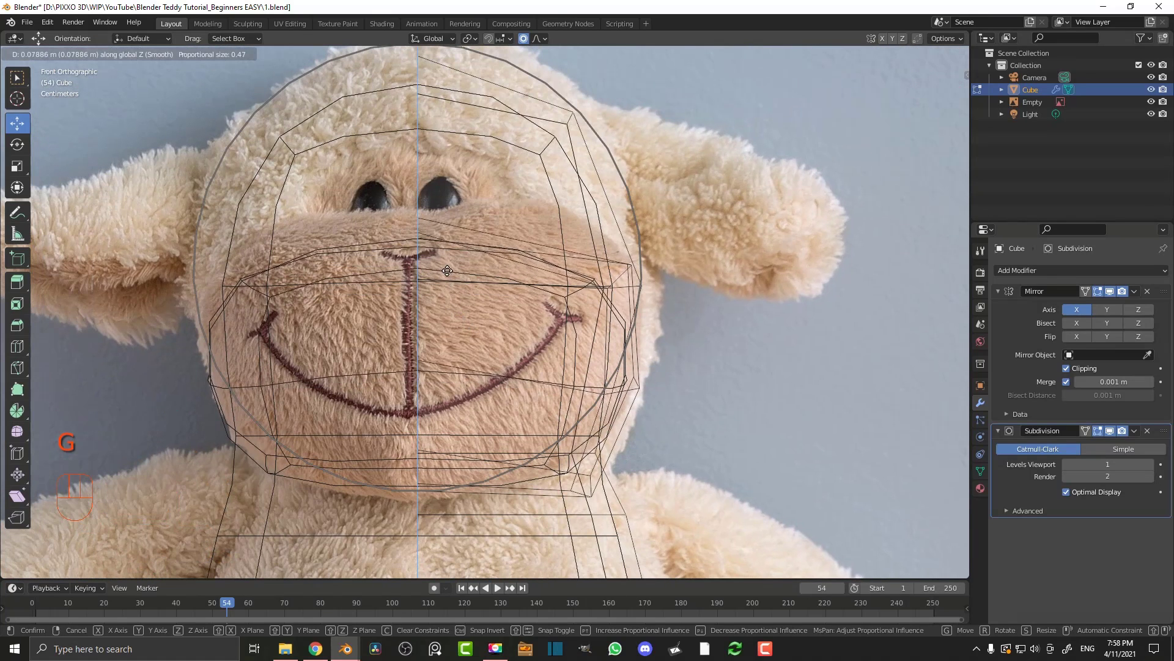
{"action": "scroll", "coordinate": [447, 269], "scroll_direction": "down", "scroll_amount": 3}
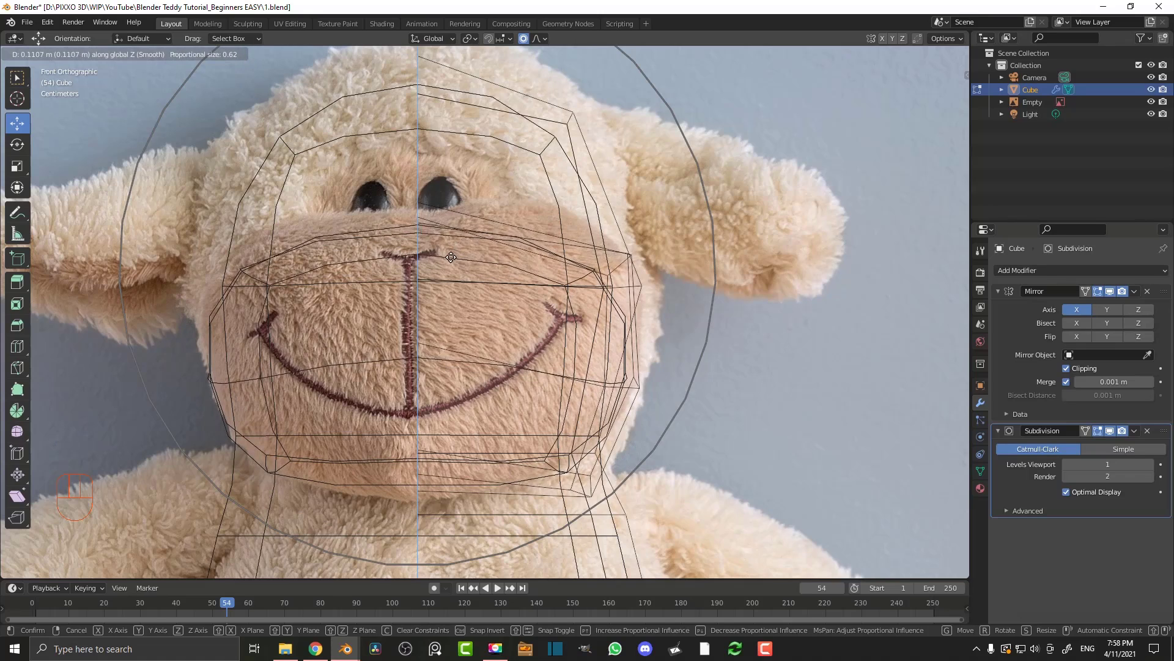
{"action": "left_click", "coordinate": [530, 248]}
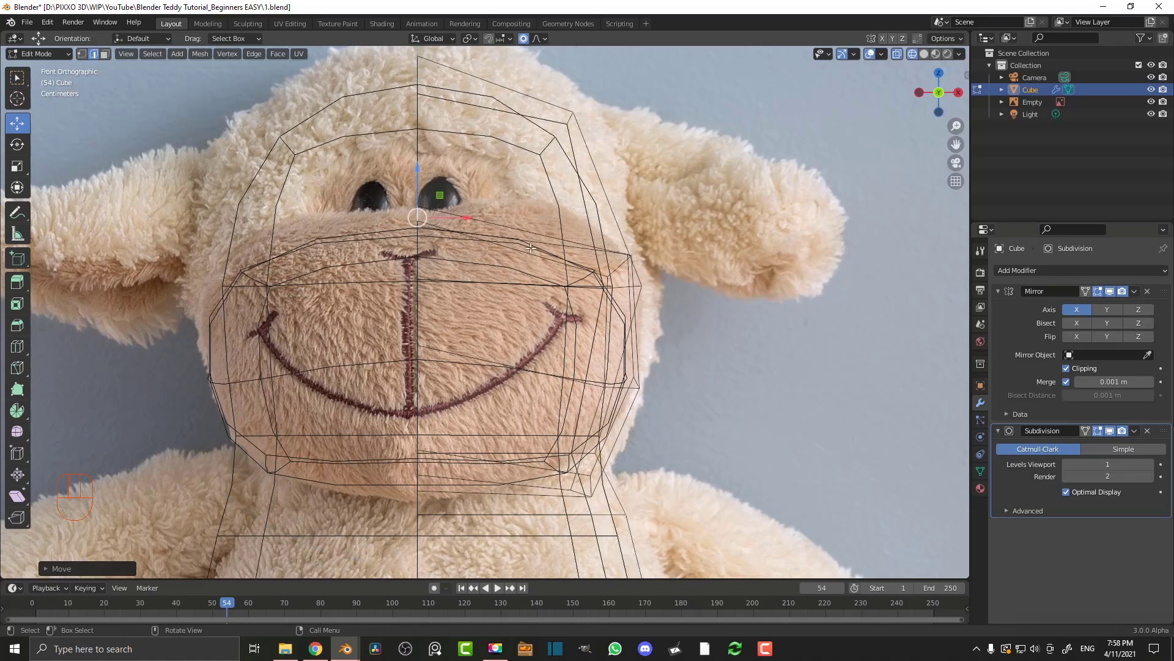
{"action": "key", "text": "z"}
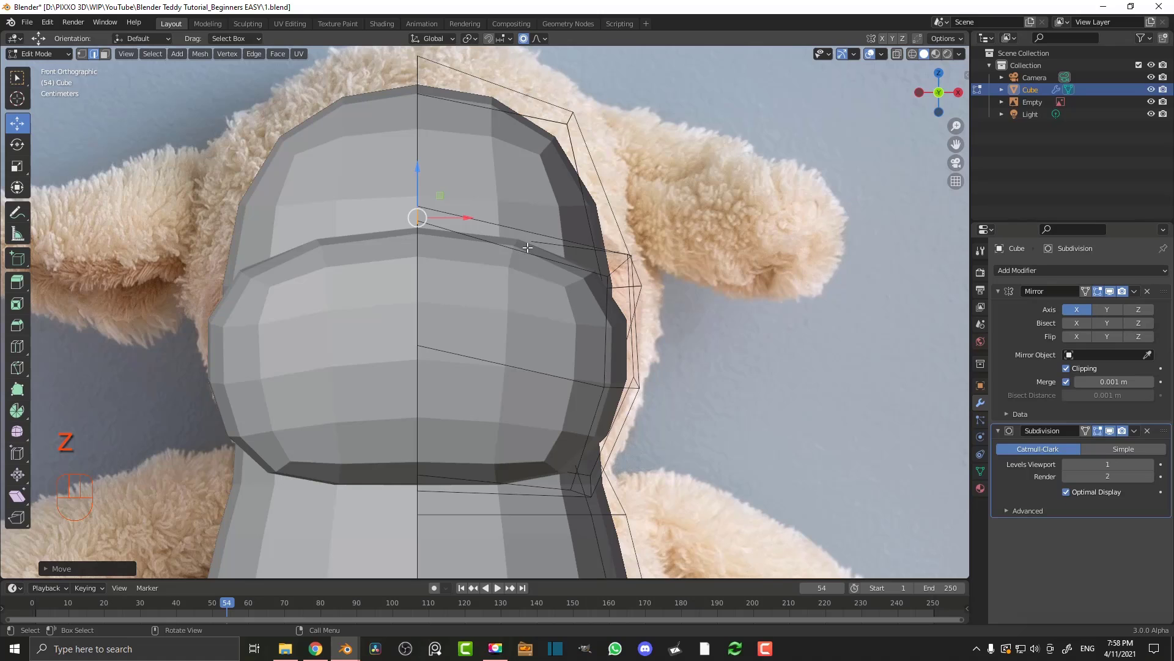
Add a centred vertical loop cut through the modelled half of the muzzle
{"action": "middle_click_drag", "start_coordinate": [557, 250], "coordinate": [405, 279]}
{"action": "key", "text": "ctrl+r"}
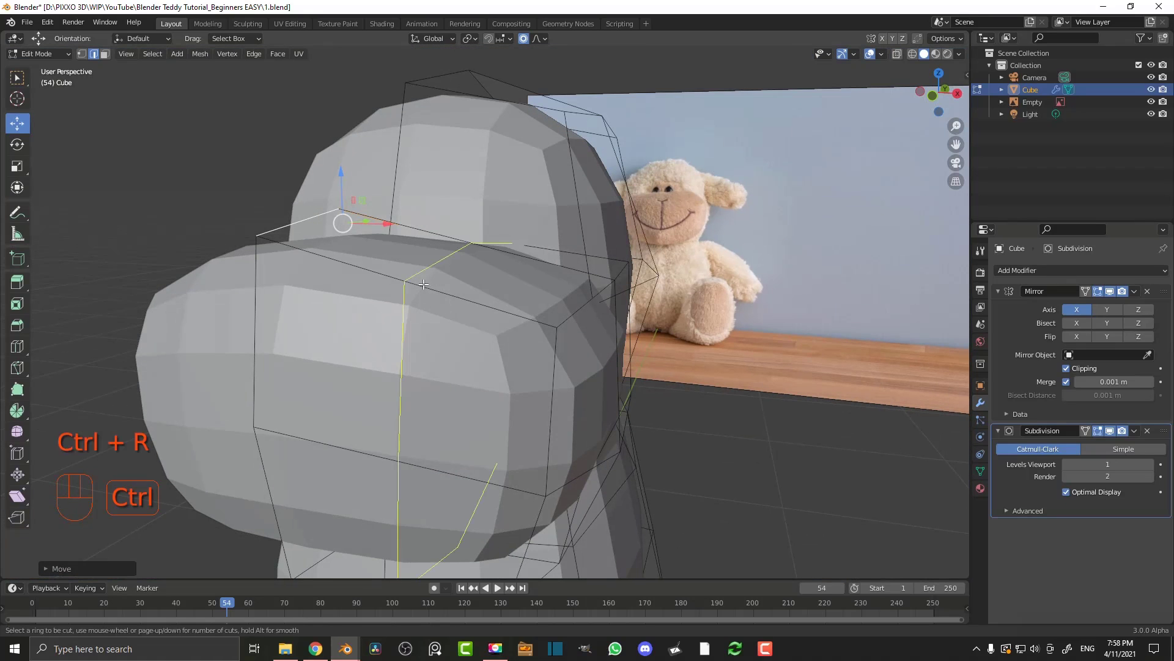
{"action": "left_click", "coordinate": [407, 279]}
{"action": "right_click", "coordinate": [407, 280]}
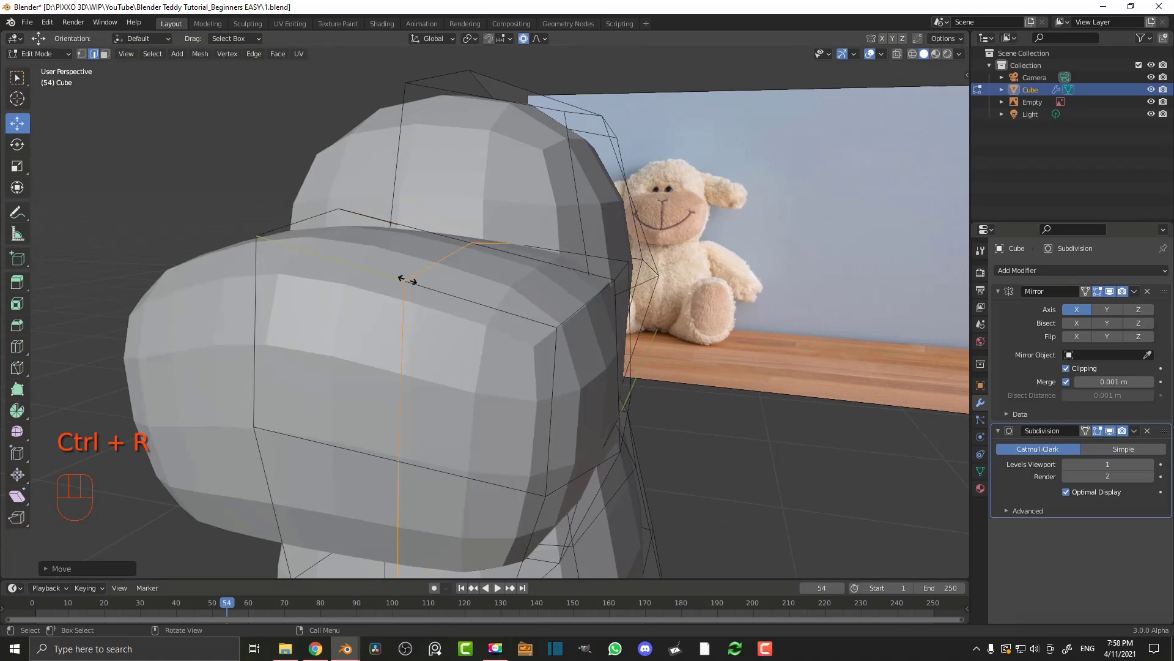
Select the new loop's top edges and move them up and slightly outward in front view with a smaller proportional radius
{"action": "left_click", "coordinate": [442, 260]}
{"action": "left_click", "coordinate": [495, 243], "text": "shift"}
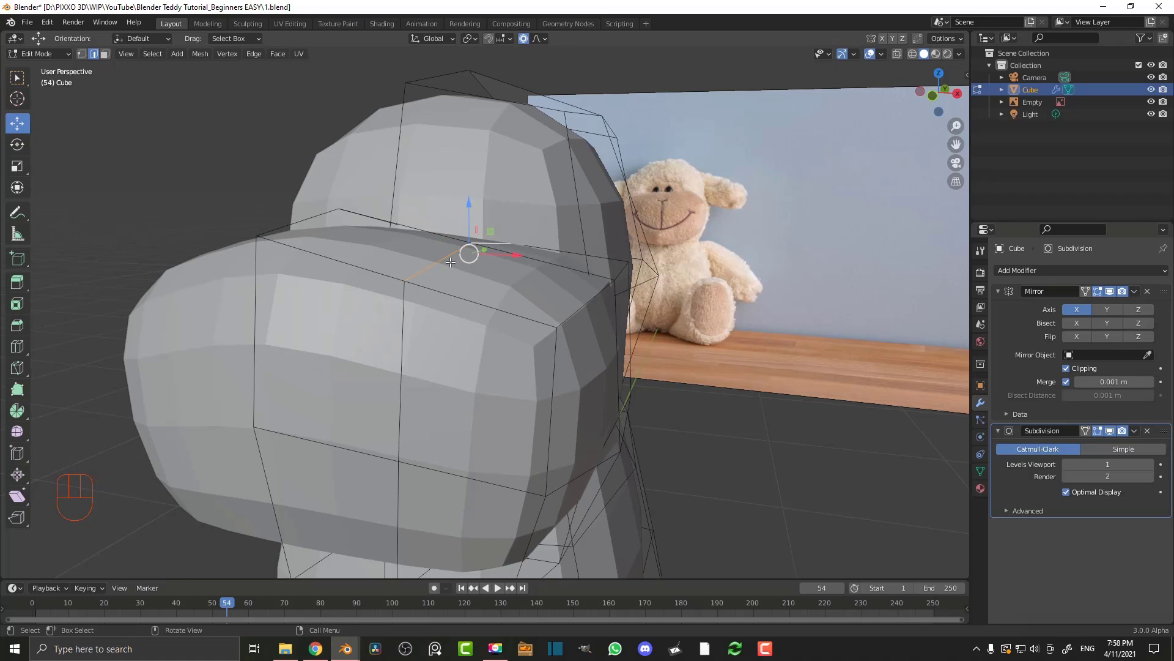
{"action": "key", "text": "KP_1"}
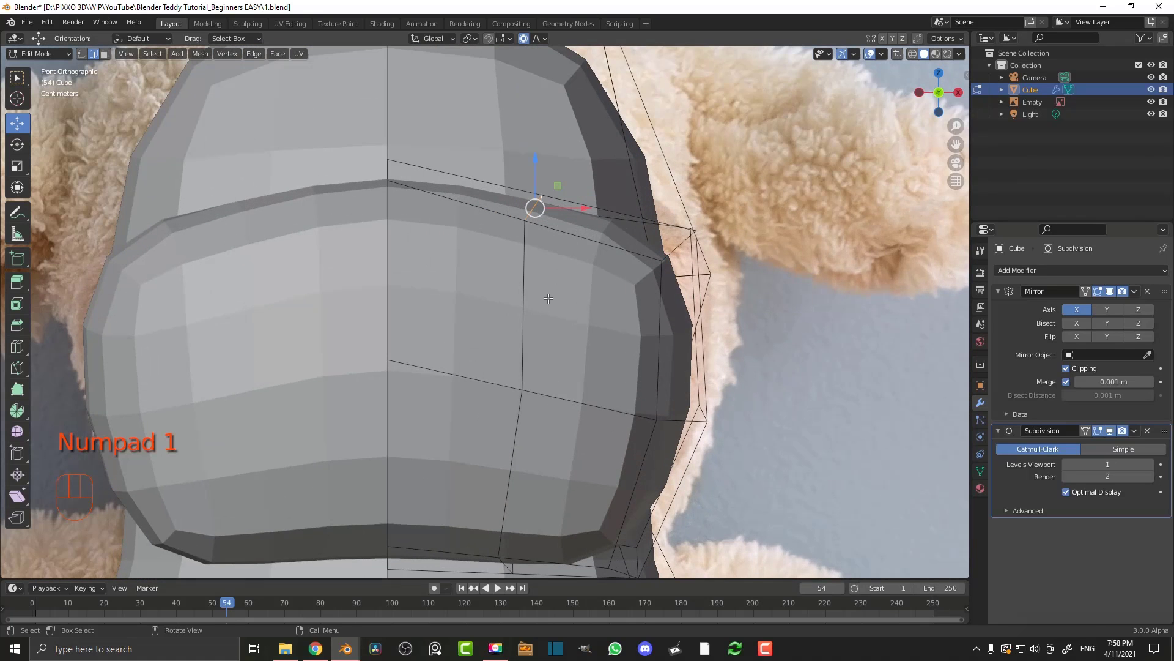
{"action": "key", "text": "g"}
{"action": "scroll", "coordinate": [564, 276], "scroll_direction": "up", "scroll_amount": 4}
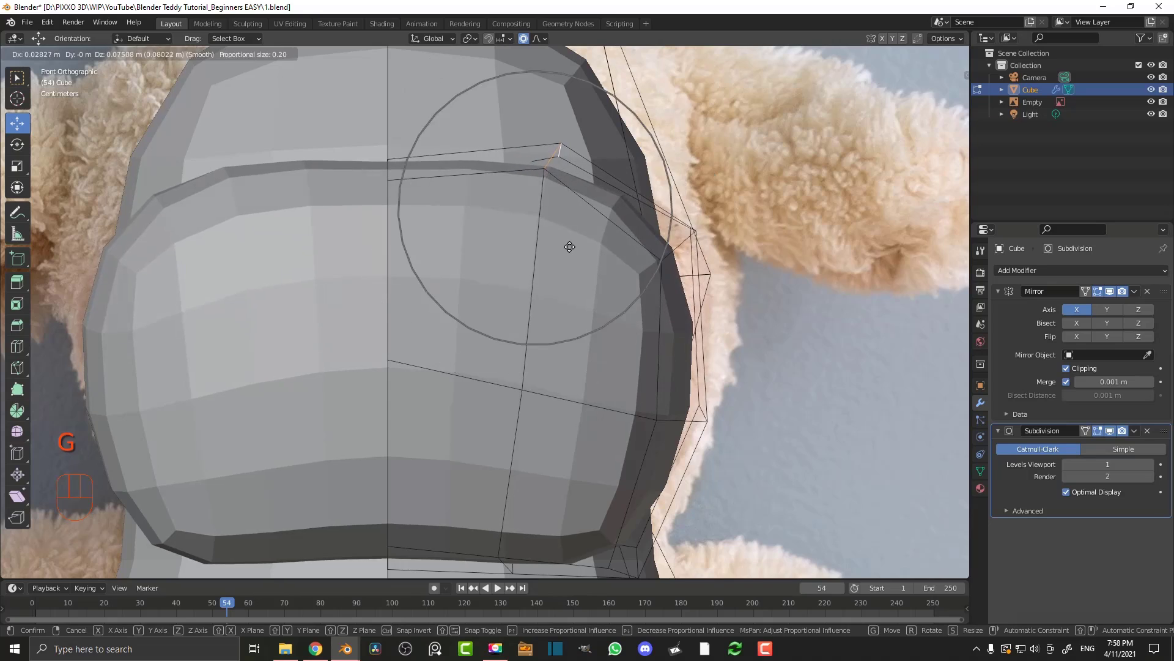
{"action": "left_click", "coordinate": [568, 264]}
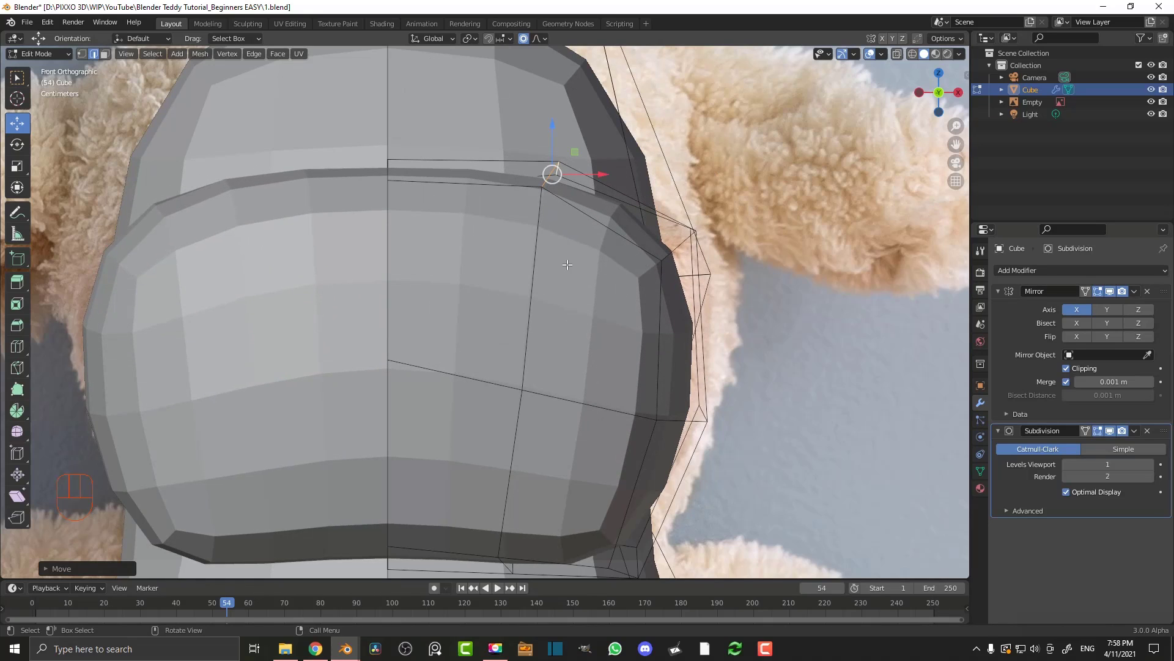
In wireframe, raise the same muzzle edges about 0.02 m with a larger proportional radius to follow the photo, then restore solid shading
{"action": "key", "text": "z"}
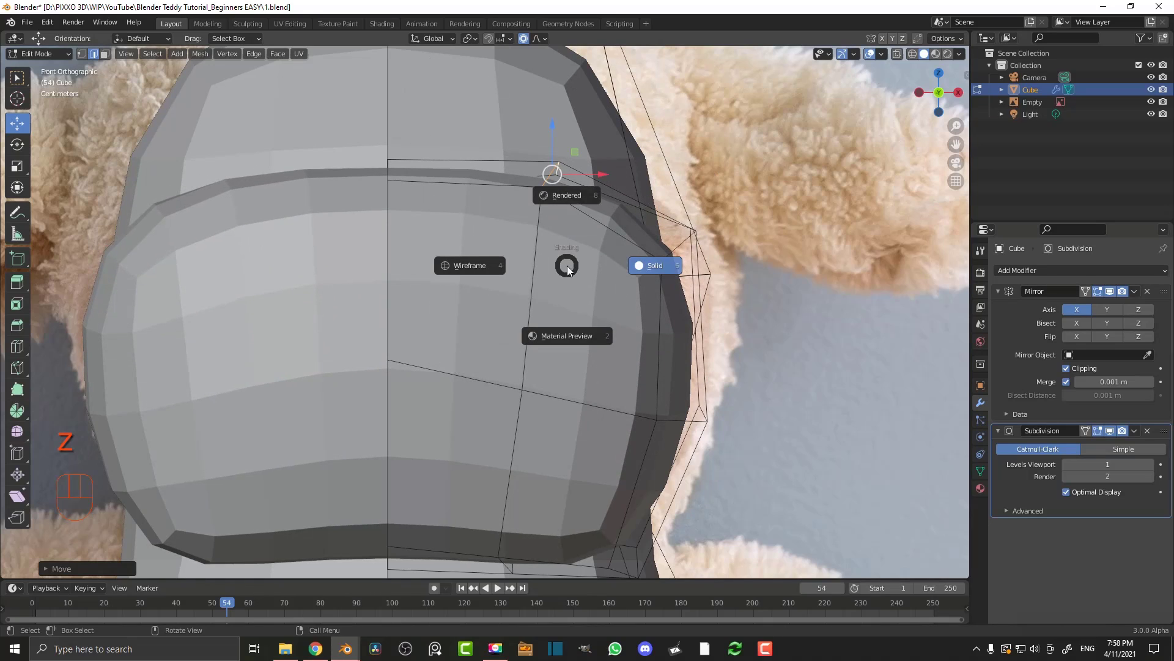
{"action": "left_click", "coordinate": [456, 270]}
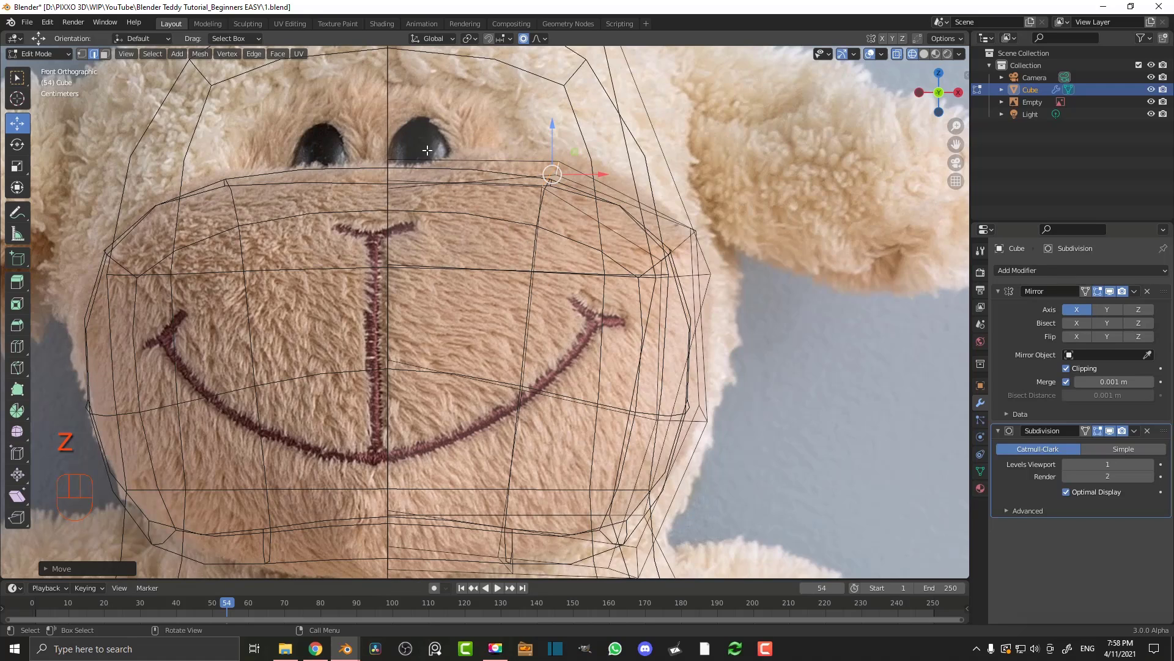
{"action": "key", "text": "g"}
{"action": "scroll", "coordinate": [577, 250], "scroll_direction": "down", "scroll_amount": 4}
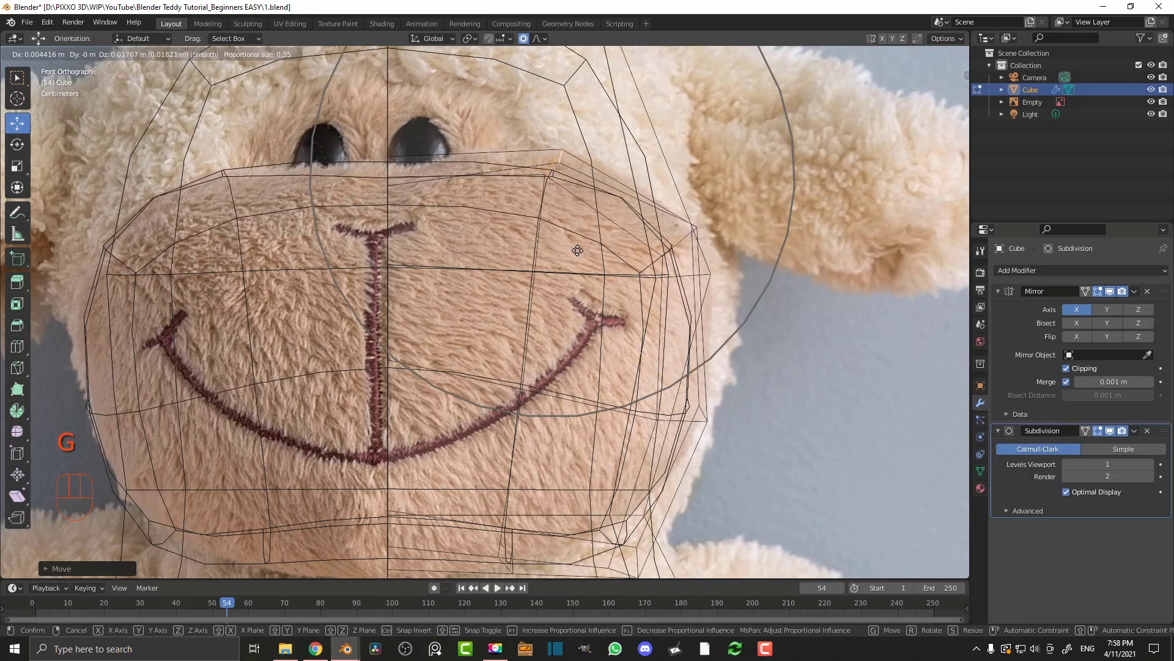
{"action": "left_click", "coordinate": [577, 250]}
{"action": "scroll", "coordinate": [649, 316], "scroll_direction": "down", "scroll_amount": 3}
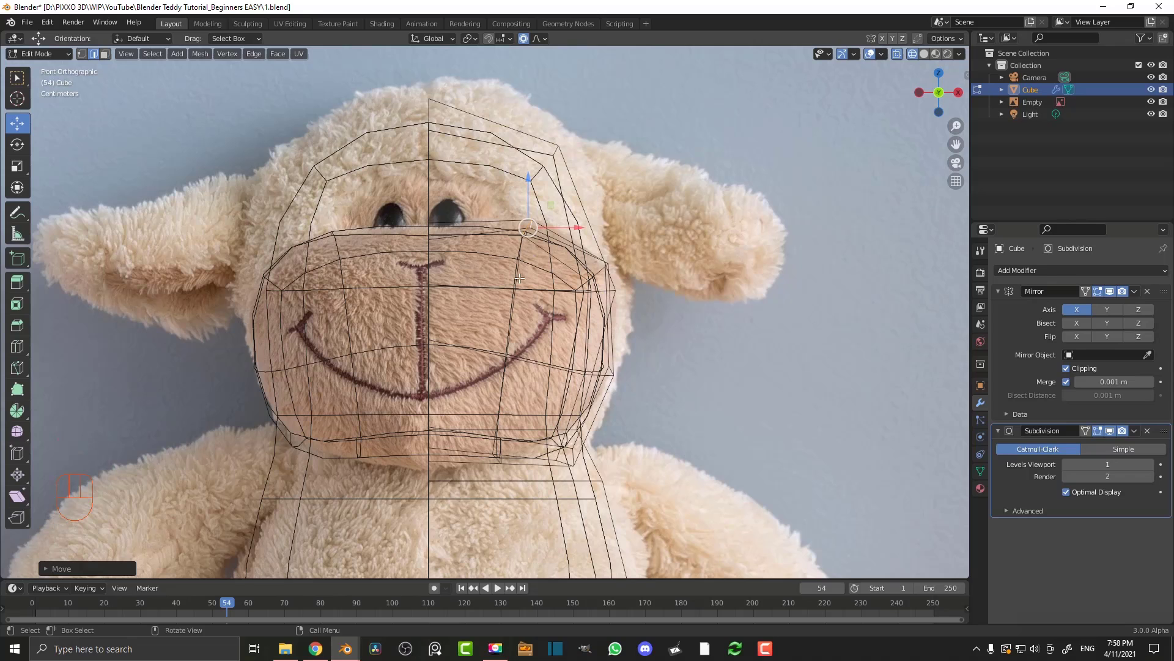
{"action": "middle_click_drag", "start_coordinate": [598, 441], "coordinate": [585, 406], "text": "shift"}
{"action": "key", "text": "z"}
{"action": "left_click", "coordinate": [670, 407]}
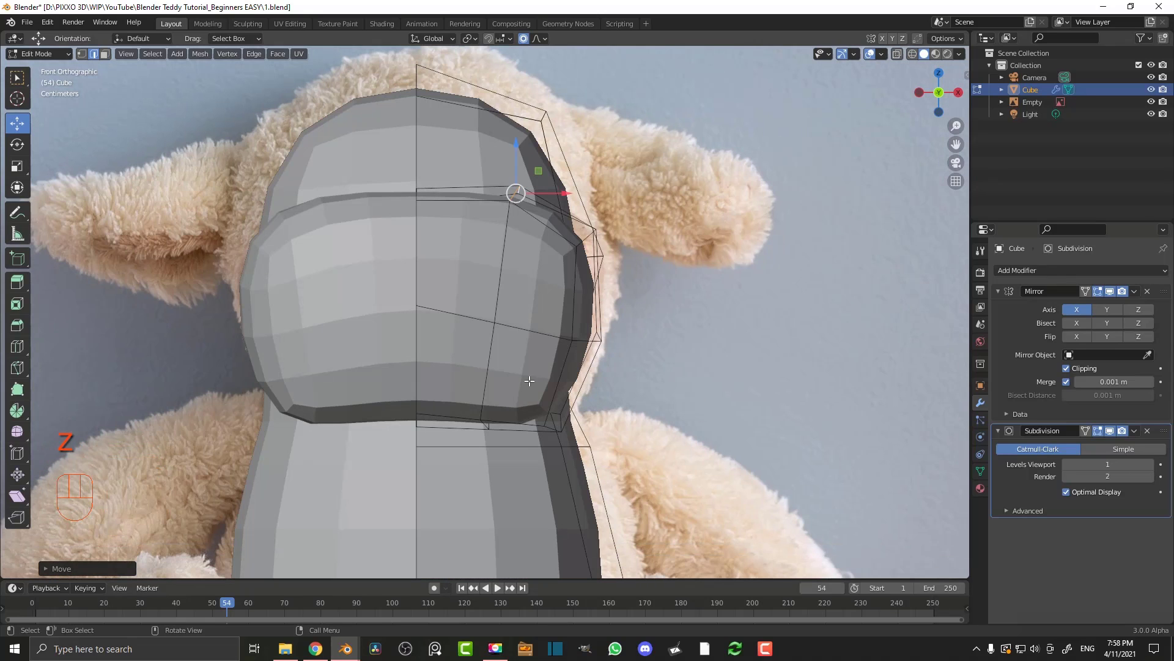
Clear the selection, select the head's side edge loop and move it outward in front view with a larger proportional radius to widen the head
{"action": "middle_click_drag", "start_coordinate": [639, 296], "coordinate": [460, 277]}
{"action": "key", "text": "alt+a"}
{"action": "scroll", "coordinate": [462, 290], "scroll_direction": "up", "scroll_amount": 2}
{"action": "left_click", "coordinate": [634, 134], "text": "alt"}
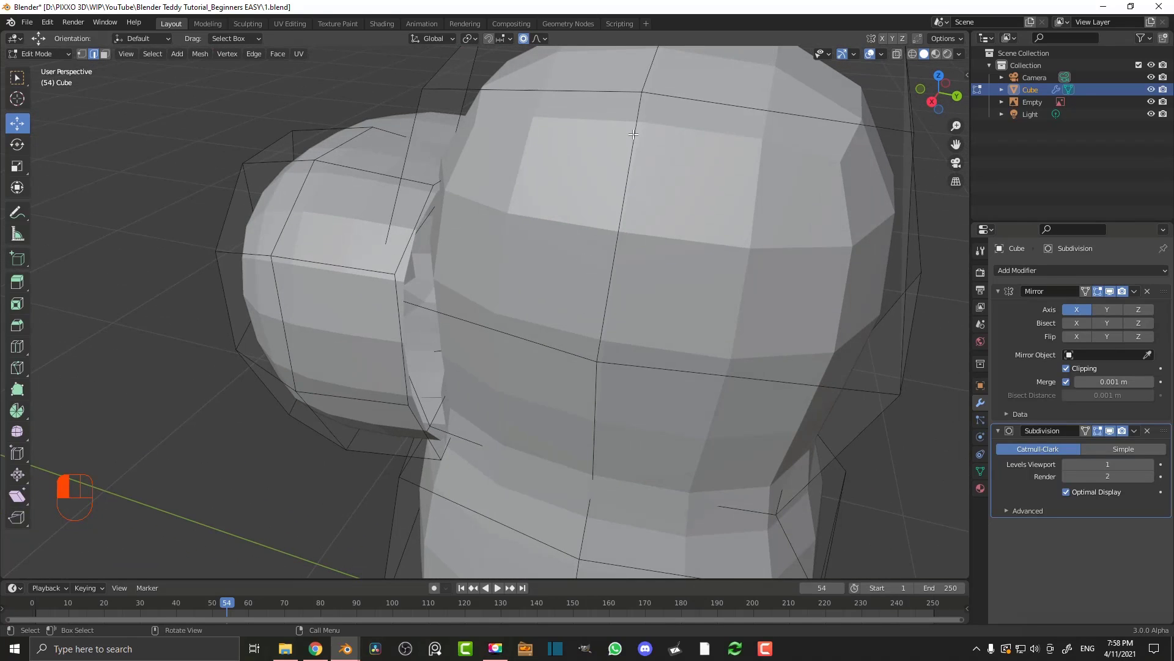
{"action": "key", "text": "KP_1"}
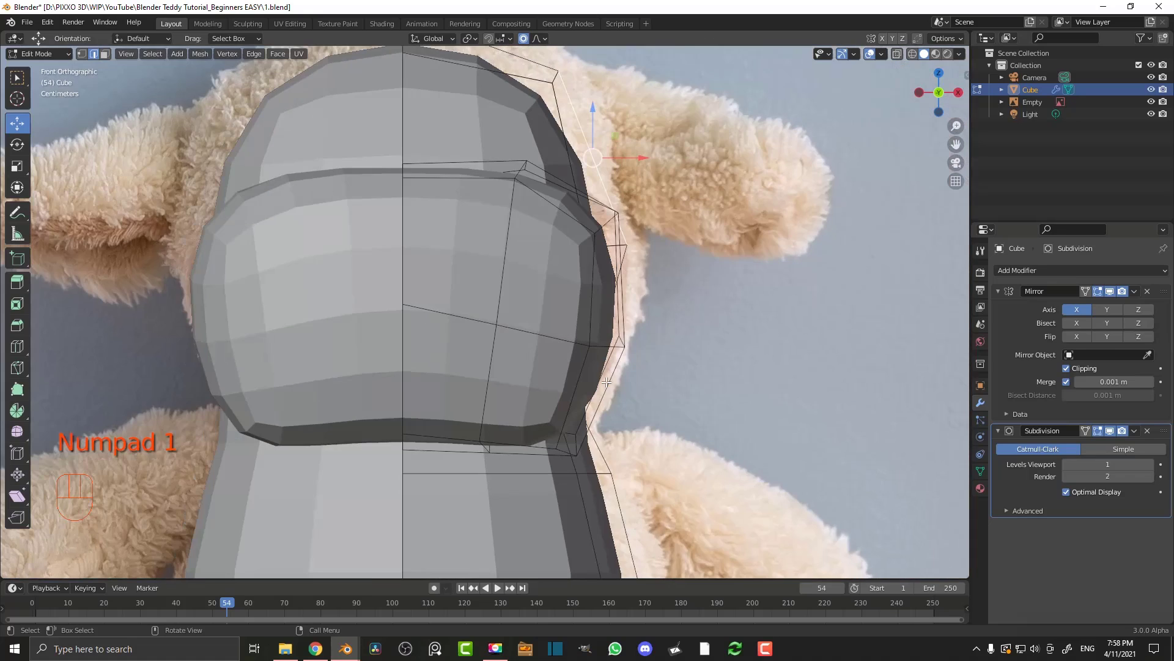
{"action": "key", "text": "g"}
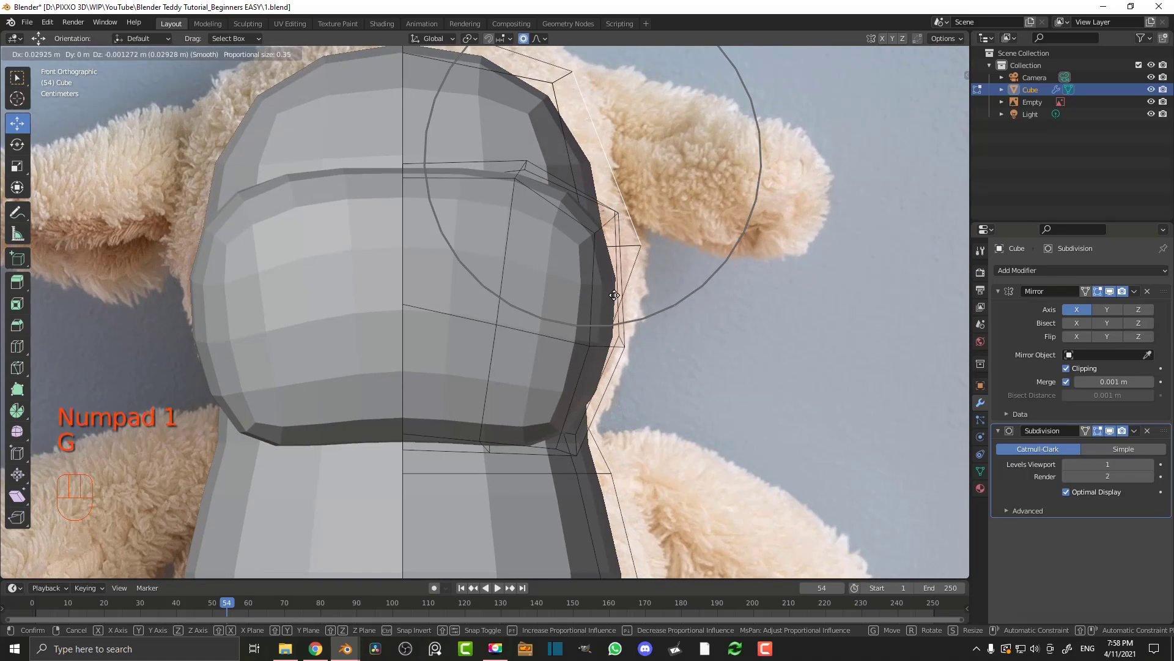
{"action": "scroll", "coordinate": [617, 295], "scroll_direction": "down", "scroll_amount": 3}
{"action": "scroll", "coordinate": [645, 294], "scroll_direction": "down", "scroll_amount": 2}
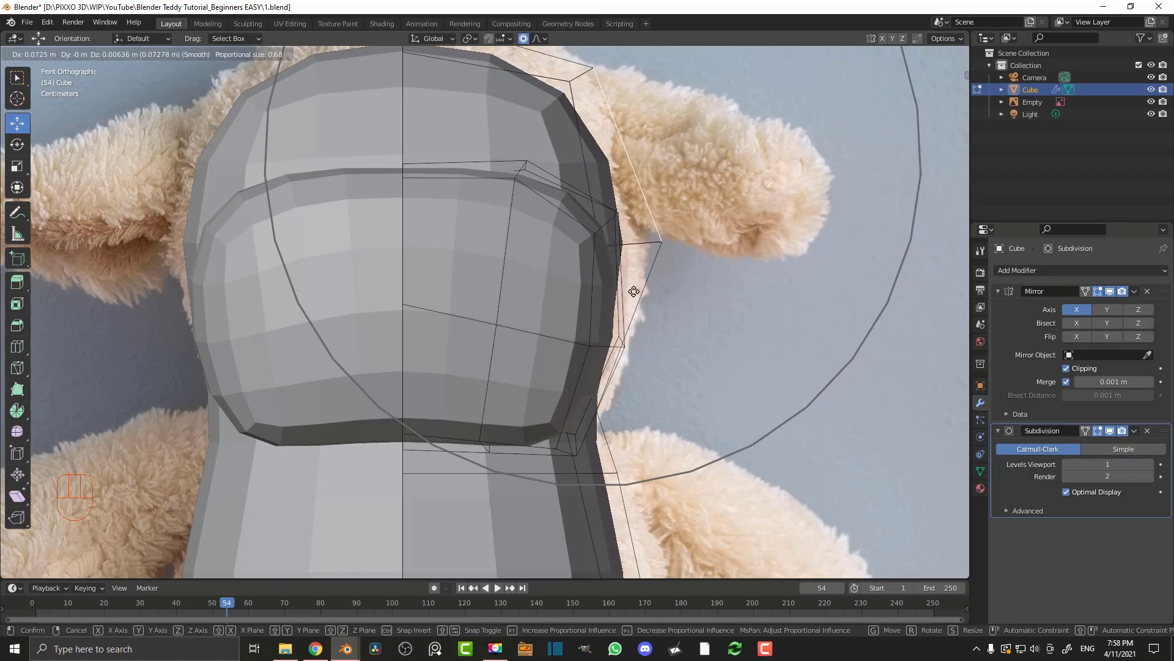
{"action": "left_click", "coordinate": [664, 293]}
Select the head's top edge and raise it about 0.10 m in front view to match the photo's crown
{"action": "scroll", "coordinate": [664, 292], "scroll_direction": "down", "scroll_amount": 4}
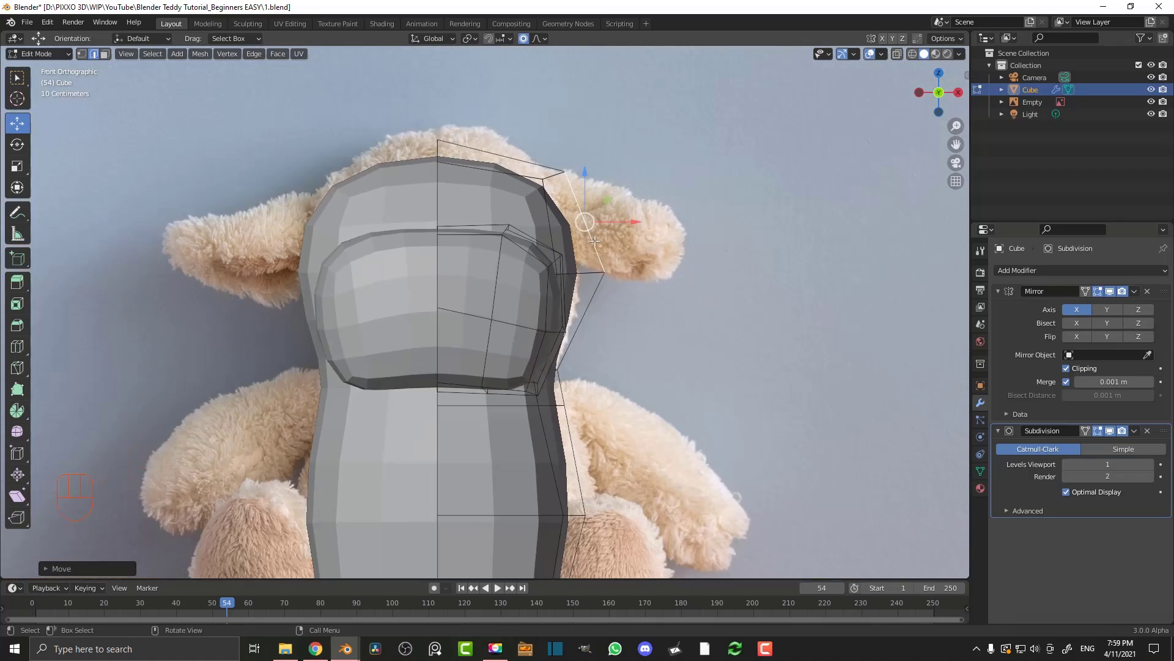
{"action": "scroll", "coordinate": [567, 294], "scroll_direction": "up", "scroll_amount": 3}
{"action": "left_click", "coordinate": [532, 196]}
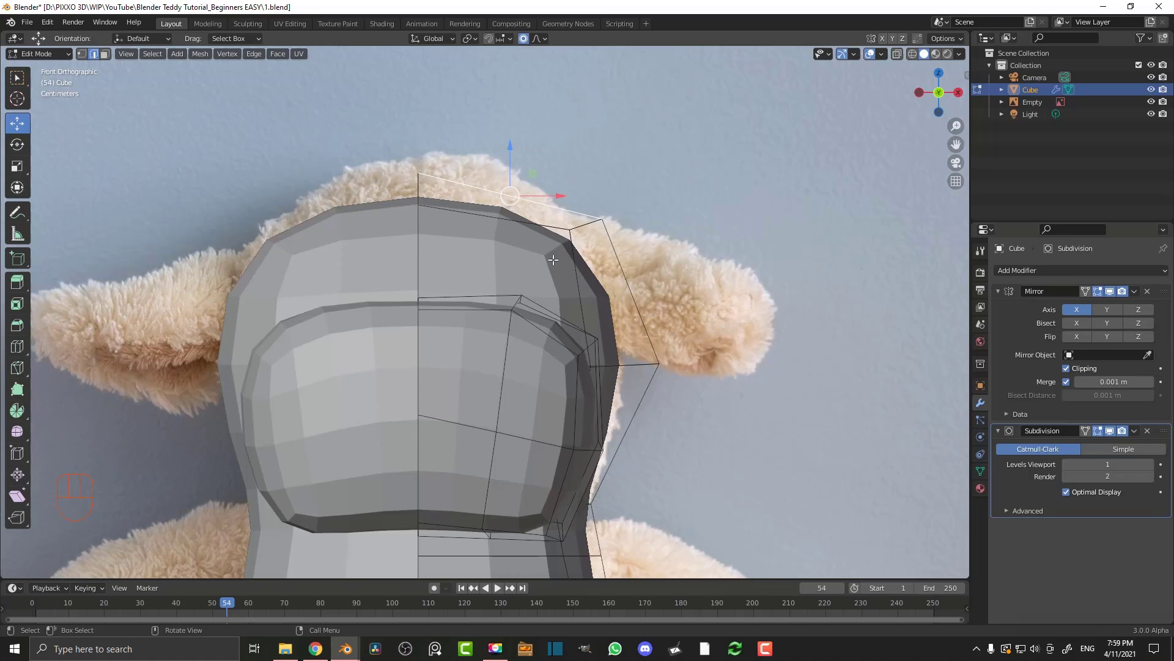
{"action": "key", "text": "g"}
{"action": "scroll", "coordinate": [552, 223], "scroll_direction": "down", "scroll_amount": 2}
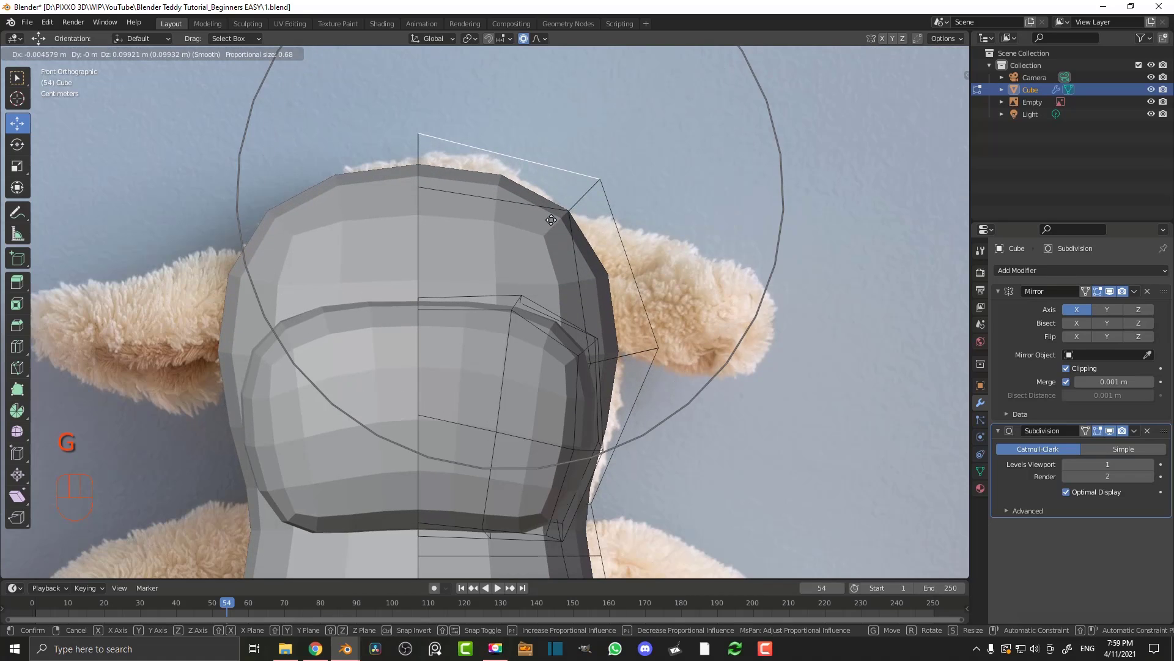
{"action": "left_click", "coordinate": [551, 220]}
Add a centred horizontal loop cut around the lower head behind the muzzle and fatten it about 0.05 m
{"action": "scroll", "coordinate": [595, 385], "scroll_direction": "down", "scroll_amount": 3}
{"action": "middle_click_drag", "start_coordinate": [597, 381], "coordinate": [632, 227], "text": "shift"}
{"action": "scroll", "coordinate": [592, 251], "scroll_direction": "up", "scroll_amount": 2}
{"action": "key", "text": "ctrl+r"}
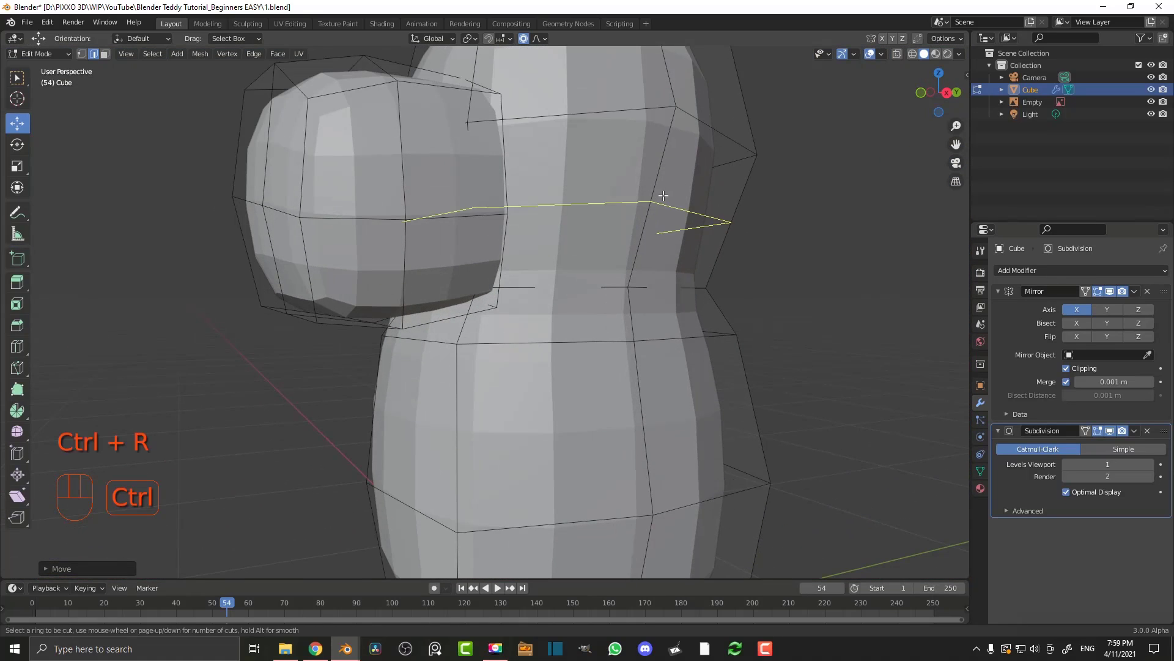
{"action": "left_click", "coordinate": [653, 201]}
{"action": "right_click", "coordinate": [653, 200]}
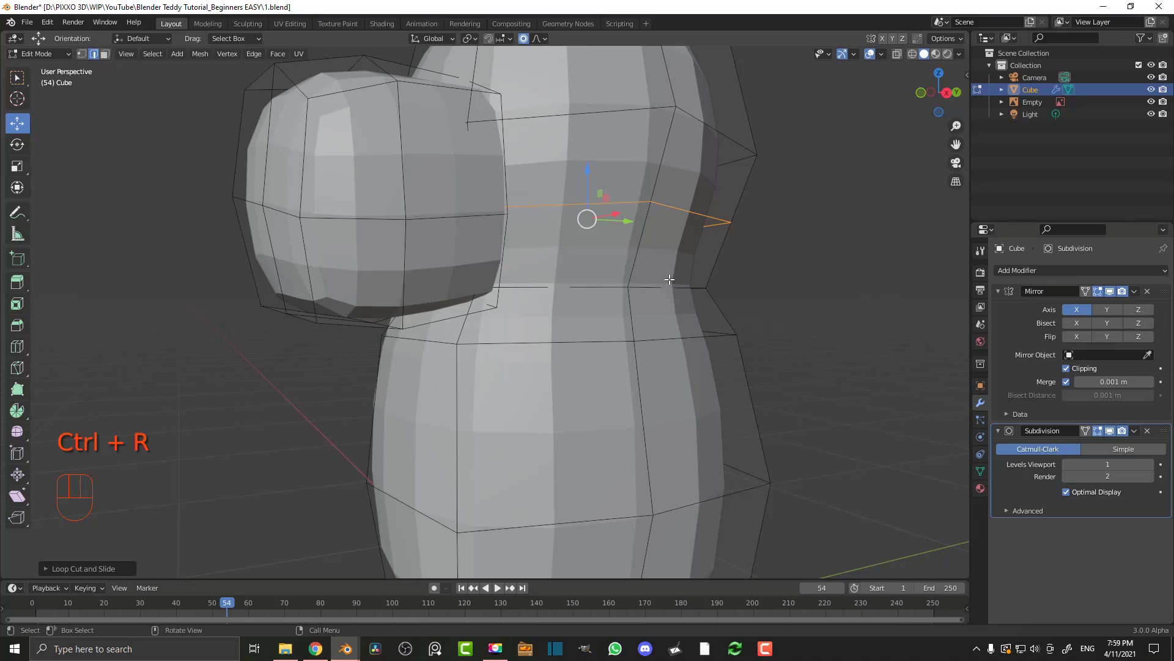
{"action": "key", "text": "alt+s"}
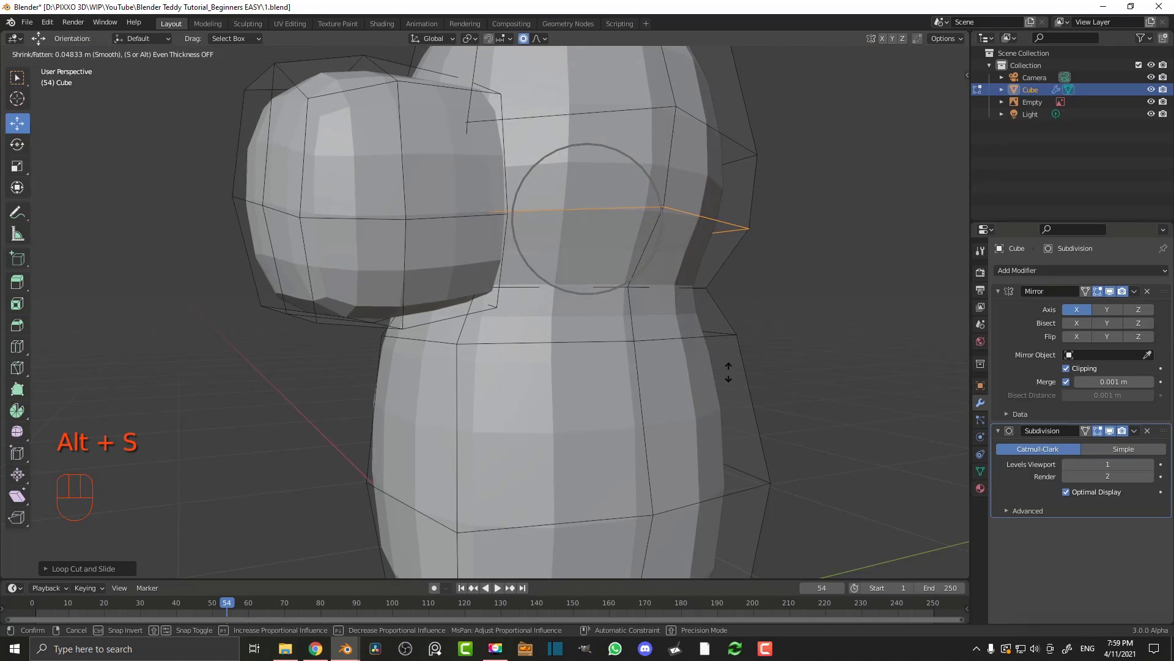
{"action": "left_click", "coordinate": [728, 372]}
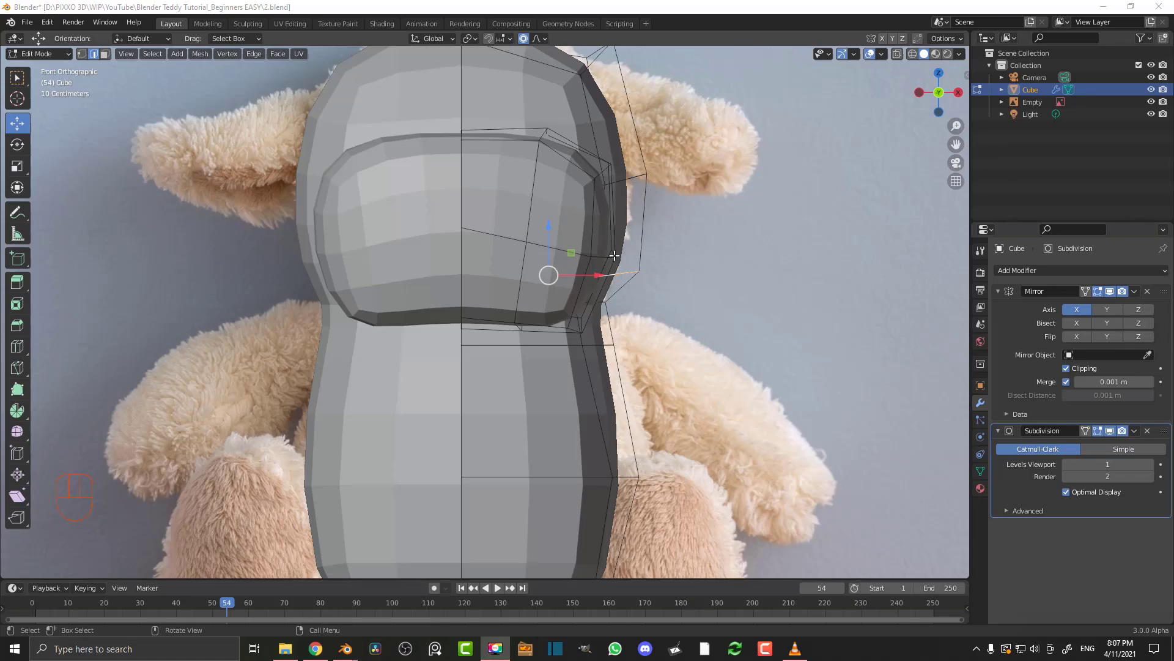
In vertex selection, select the two outermost vertices on the side of the head and move them about 0.05 m inward in front view
{"action": "scroll", "coordinate": [639, 256], "scroll_direction": "up", "scroll_amount": 1}
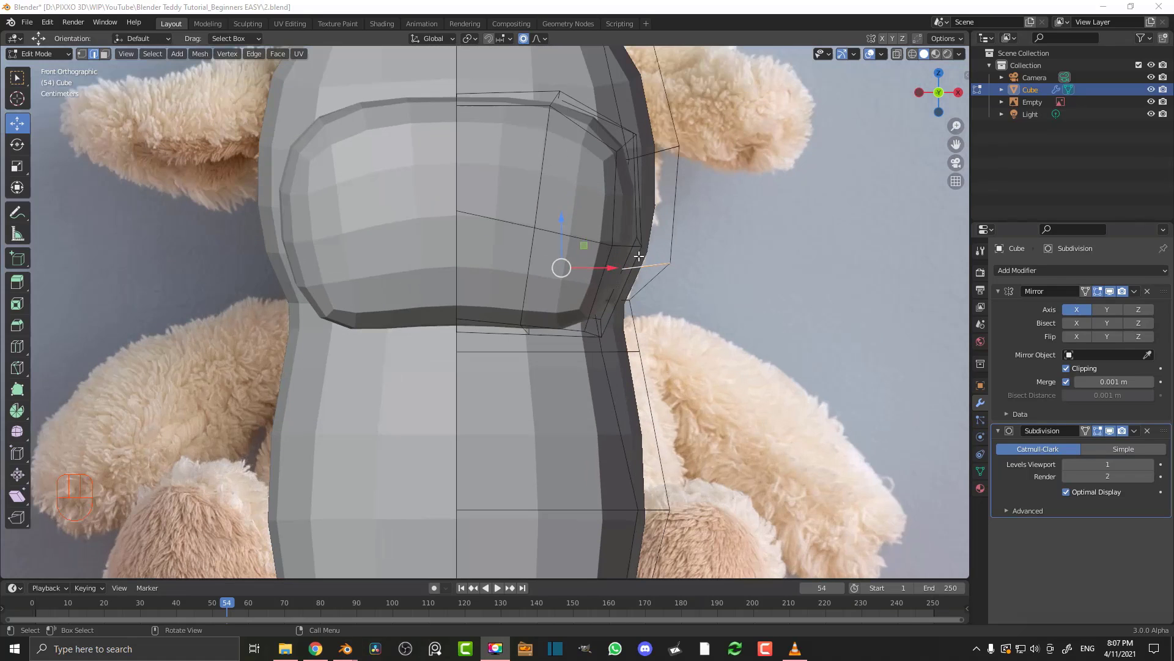
{"action": "scroll", "coordinate": [698, 215], "scroll_direction": "down", "scroll_amount": 1}
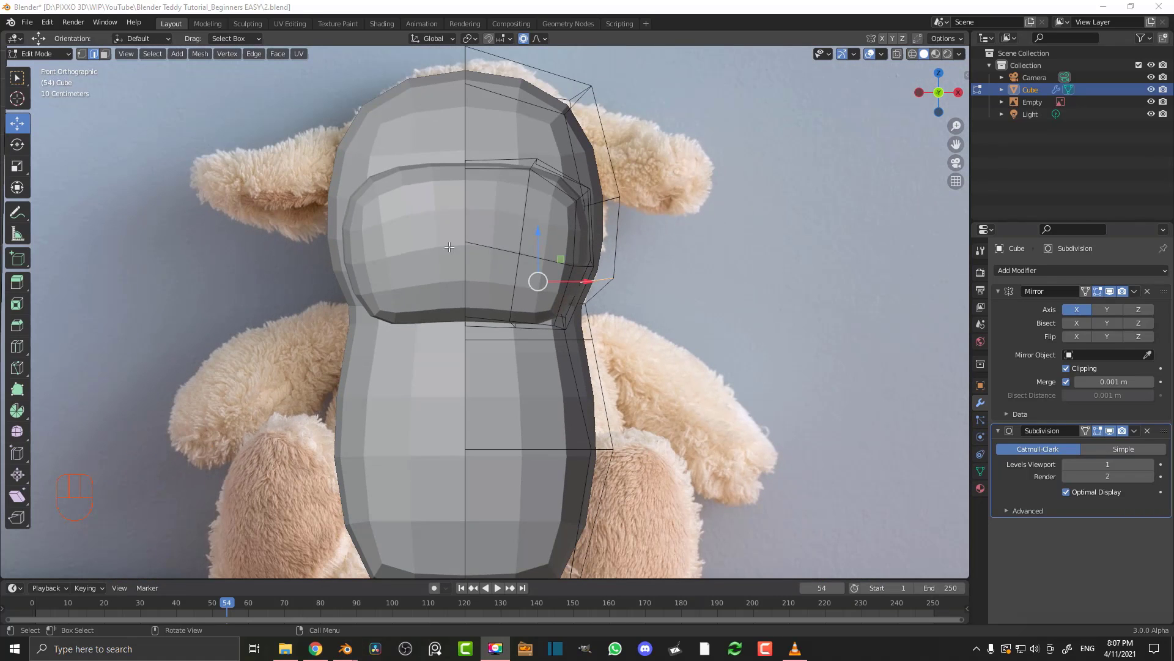
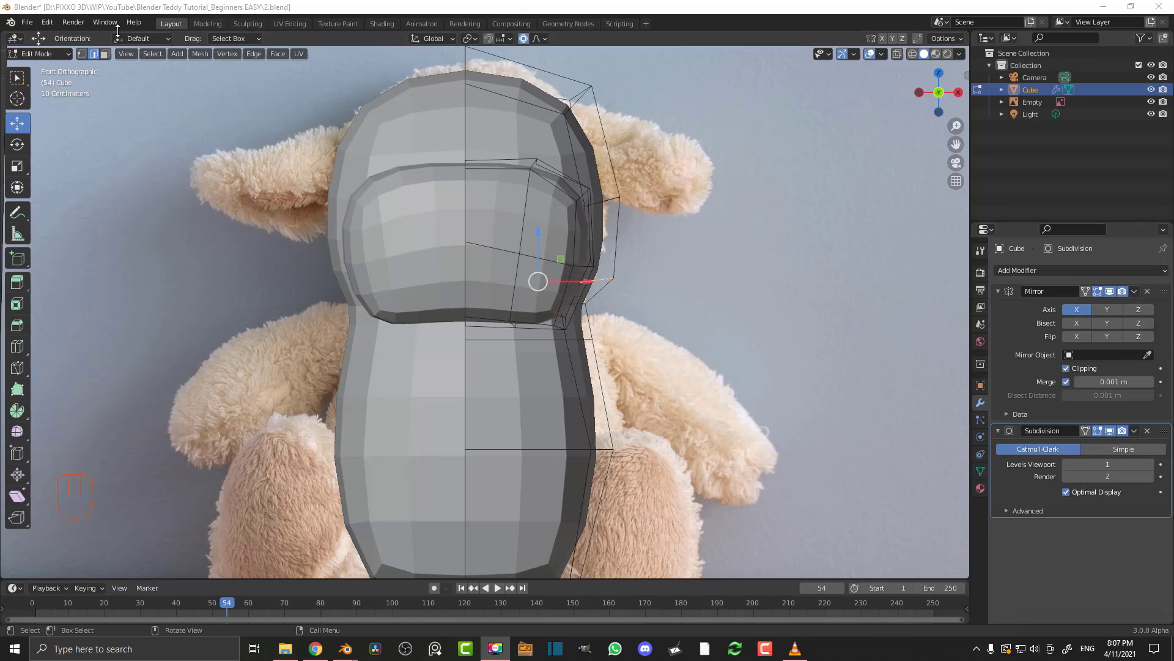
{"action": "left_click", "coordinate": [85, 53]}
{"action": "left_click", "coordinate": [627, 214]}
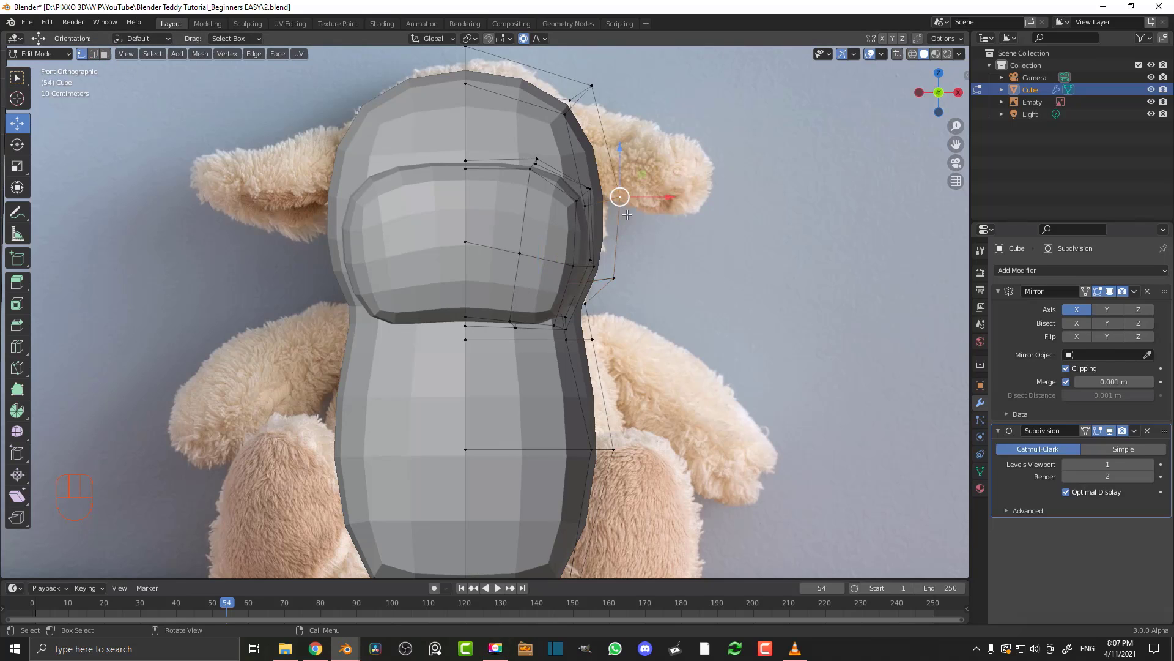
{"action": "left_click", "coordinate": [619, 284], "text": "shift"}
{"action": "scroll", "coordinate": [635, 251], "scroll_direction": "up", "scroll_amount": 1}
{"action": "key", "text": "g"}
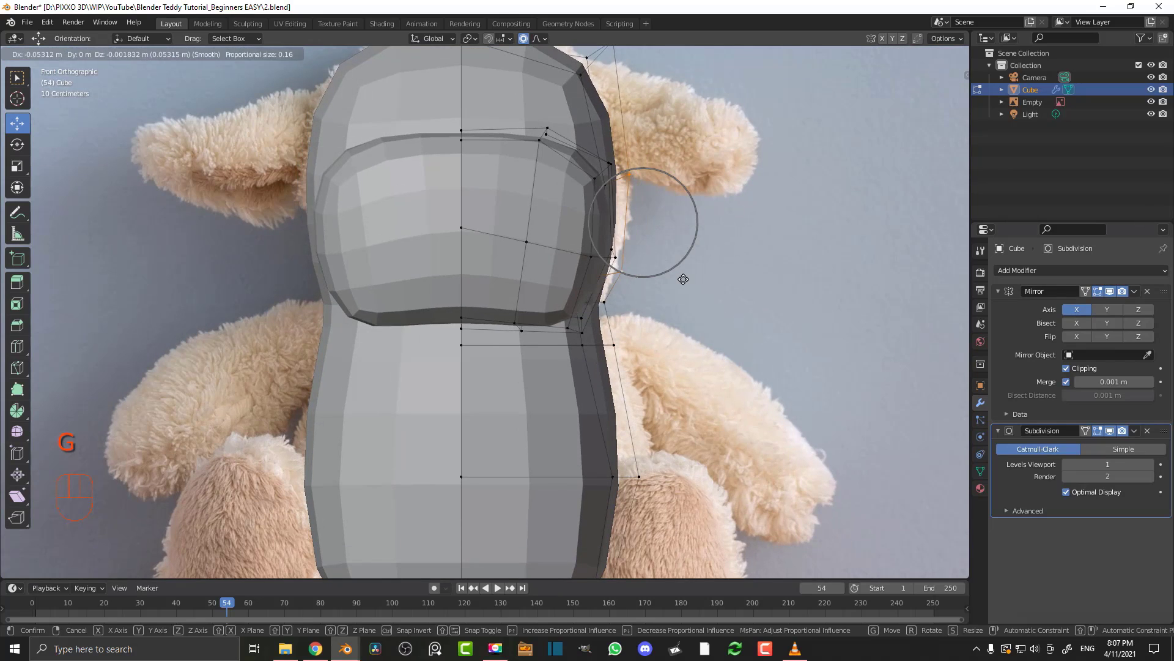
{"action": "left_click", "coordinate": [683, 279]}
Box-select the head's upper corner vertices and adjust their position in front view
{"action": "scroll", "coordinate": [587, 244], "scroll_direction": "down", "scroll_amount": 2}
{"action": "left_click_drag", "start_coordinate": [615, 133], "coordinate": [532, 157]}
{"action": "key", "text": "g"}
{"action": "left_click", "coordinate": [527, 164]}
In wireframe, box-select the head's upper corner vertices and move them inward and slightly down toward the photo's outline
{"action": "left_click_drag", "start_coordinate": [687, 144], "coordinate": [532, 114]}
{"action": "key", "text": "z"}
{"action": "left_click", "coordinate": [528, 141]}
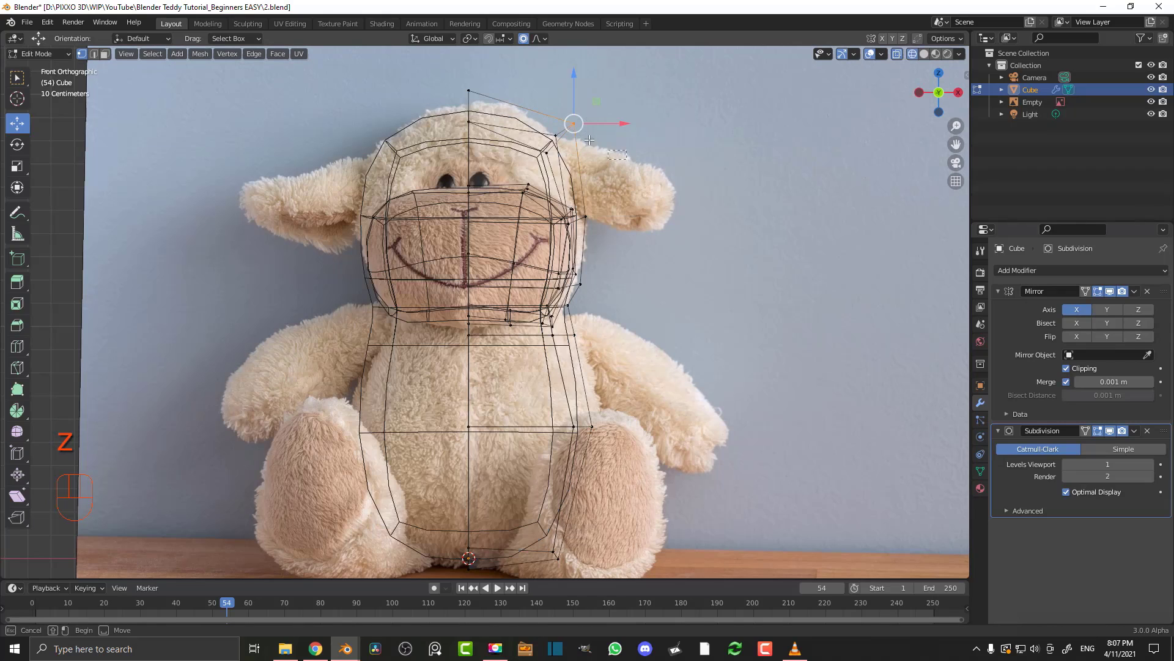
{"action": "key", "text": "g"}
{"action": "left_click", "coordinate": [620, 148]}
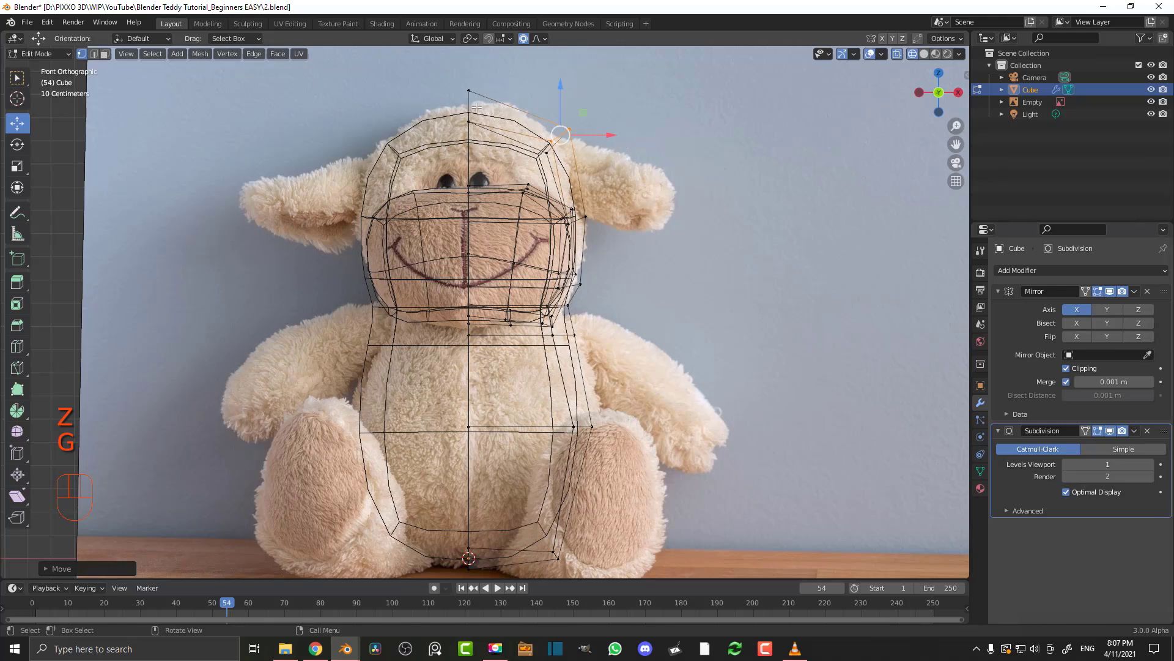
Lower the top centre vertex of the head to match the photo's crown and return to solid shading
{"action": "left_click", "coordinate": [468, 91]}
{"action": "key", "text": "g"}
{"action": "left_click", "coordinate": [485, 153]}
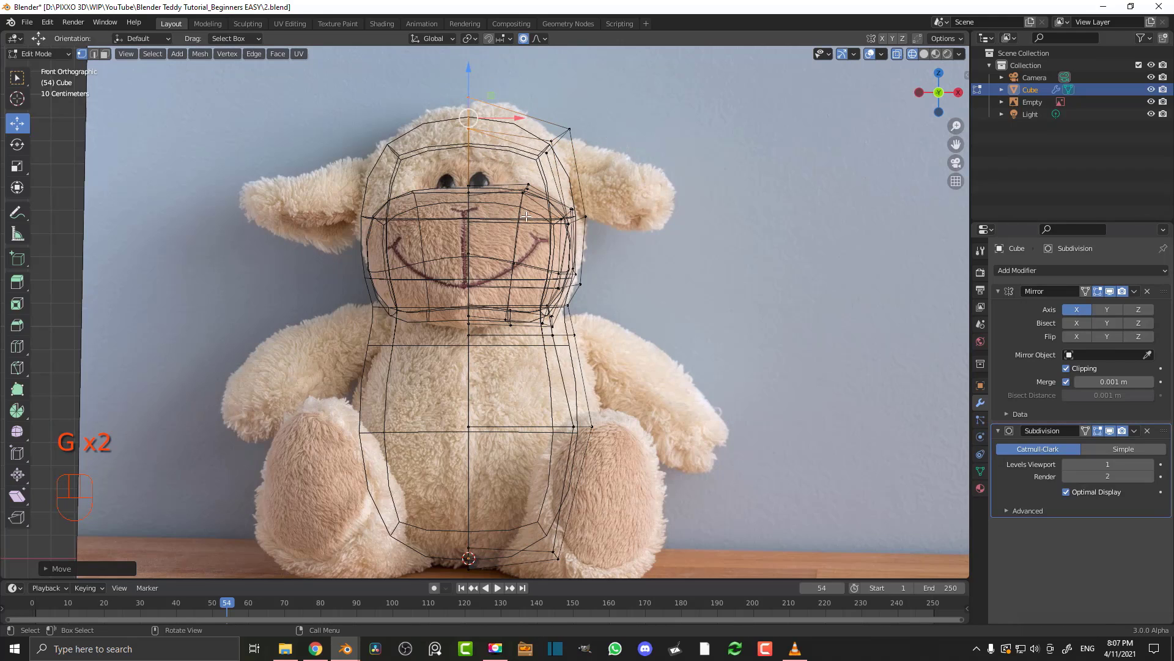
{"action": "key", "text": "z"}
{"action": "left_click", "coordinate": [608, 218]}
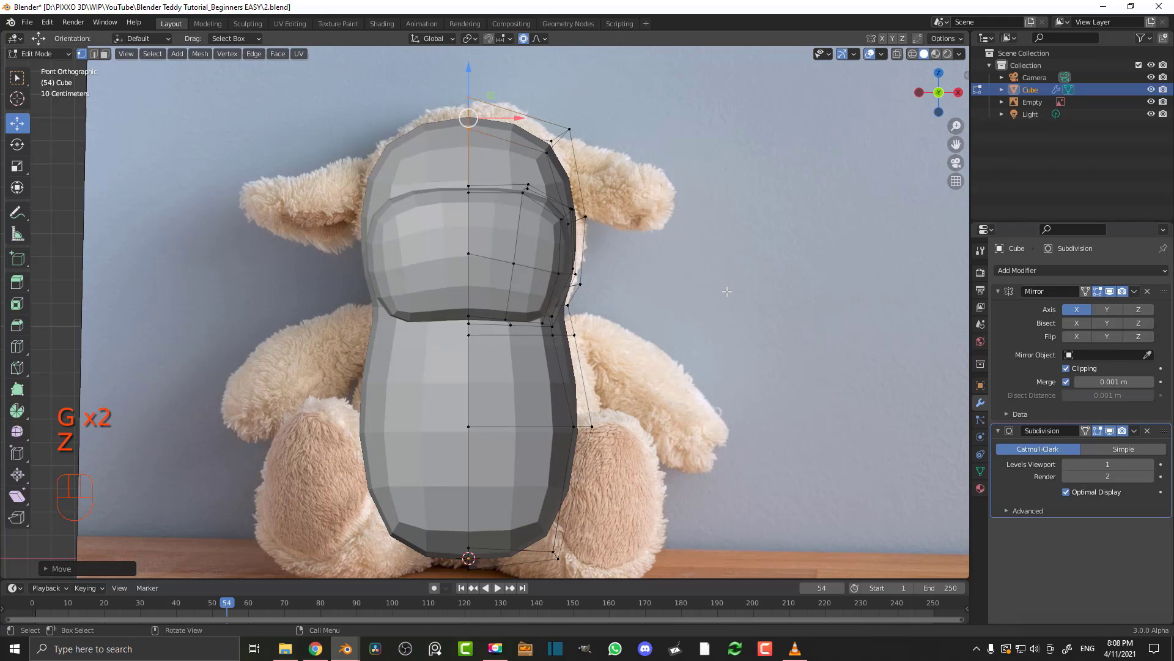
In face selection, select the lower front face of the body and duplicate it just in front of the body
{"action": "scroll", "coordinate": [559, 464], "scroll_direction": "down", "scroll_amount": 2}
{"action": "middle_click_drag", "start_coordinate": [541, 454], "coordinate": [526, 356], "text": "shift"}
{"action": "scroll", "coordinate": [527, 355], "scroll_direction": "up", "scroll_amount": 3}
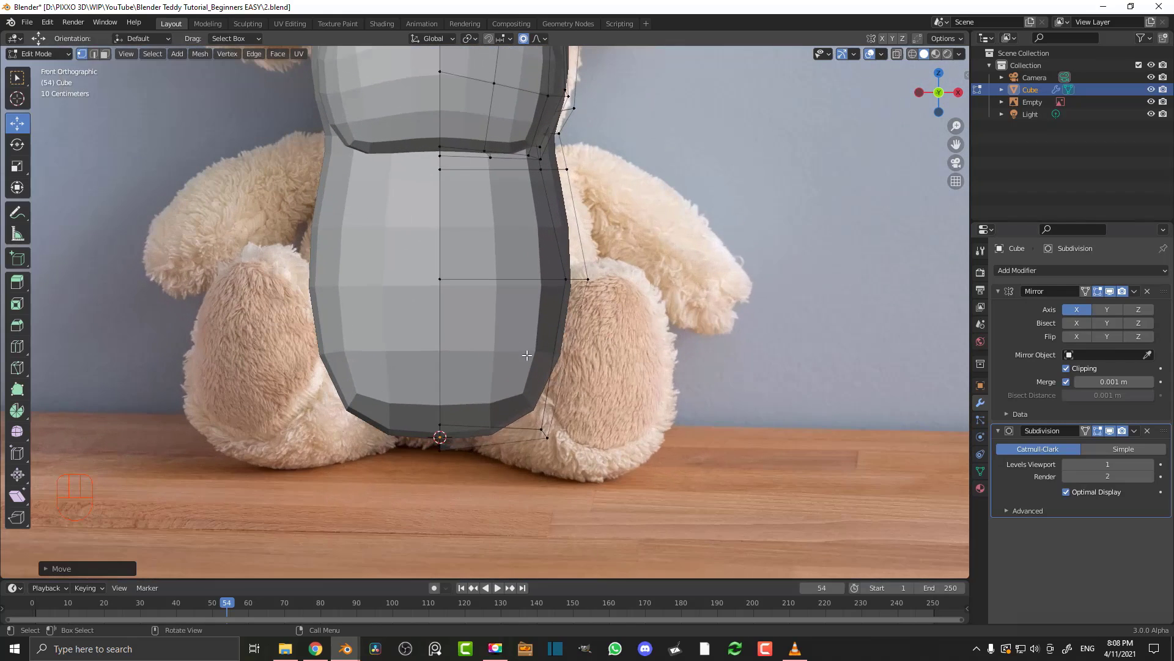
{"action": "scroll", "coordinate": [570, 348], "scroll_direction": "up", "scroll_amount": 1}
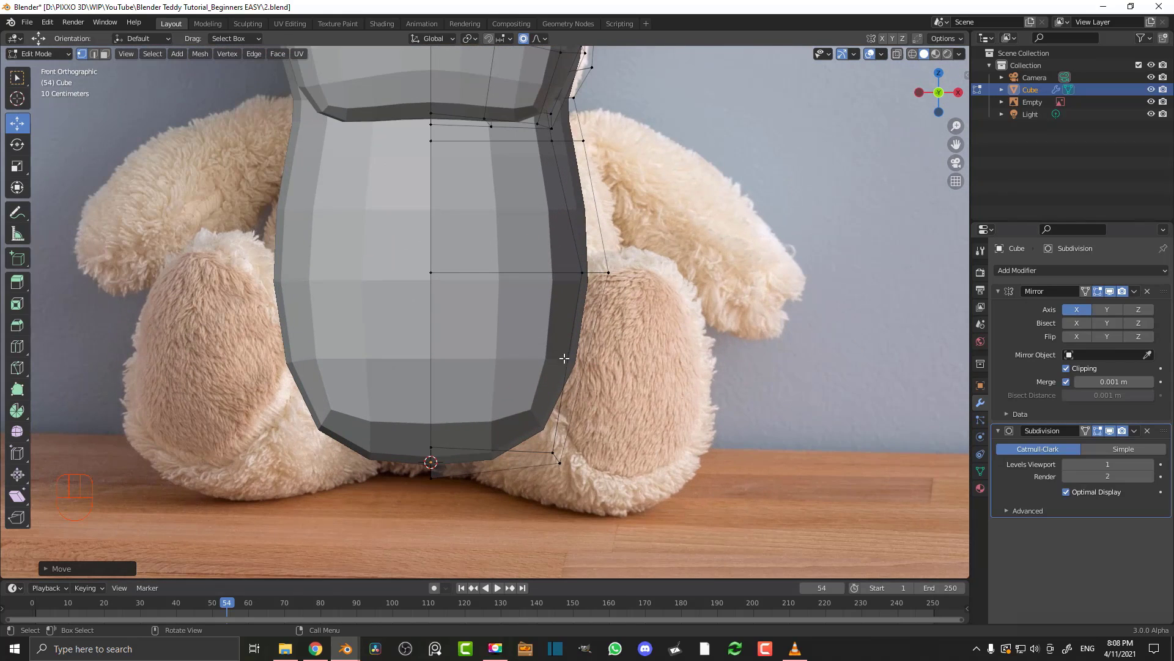
{"action": "scroll", "coordinate": [618, 350], "scroll_direction": "up", "scroll_amount": 2}
{"action": "scroll", "coordinate": [595, 357], "scroll_direction": "down", "scroll_amount": 2}
{"action": "scroll", "coordinate": [459, 375], "scroll_direction": "down", "scroll_amount": 2}
{"action": "left_click", "coordinate": [514, 347]}
{"action": "middle_click_drag", "start_coordinate": [514, 347], "coordinate": [489, 353]}
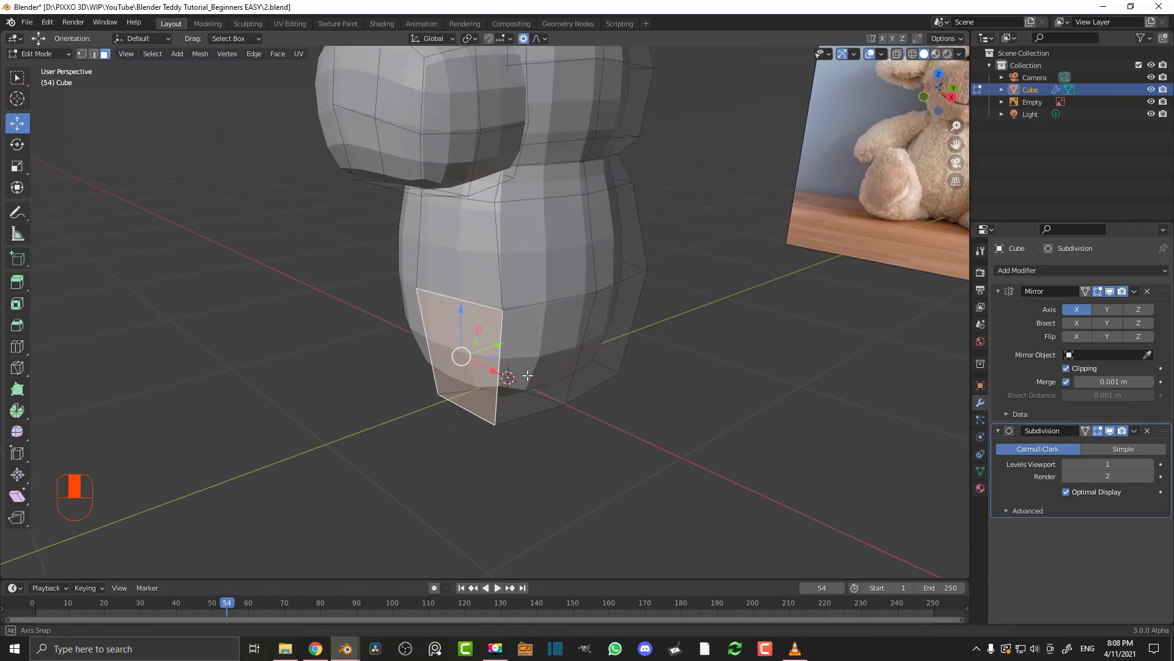
{"action": "key", "text": "shift+d"}
{"action": "left_click", "coordinate": [500, 354]}
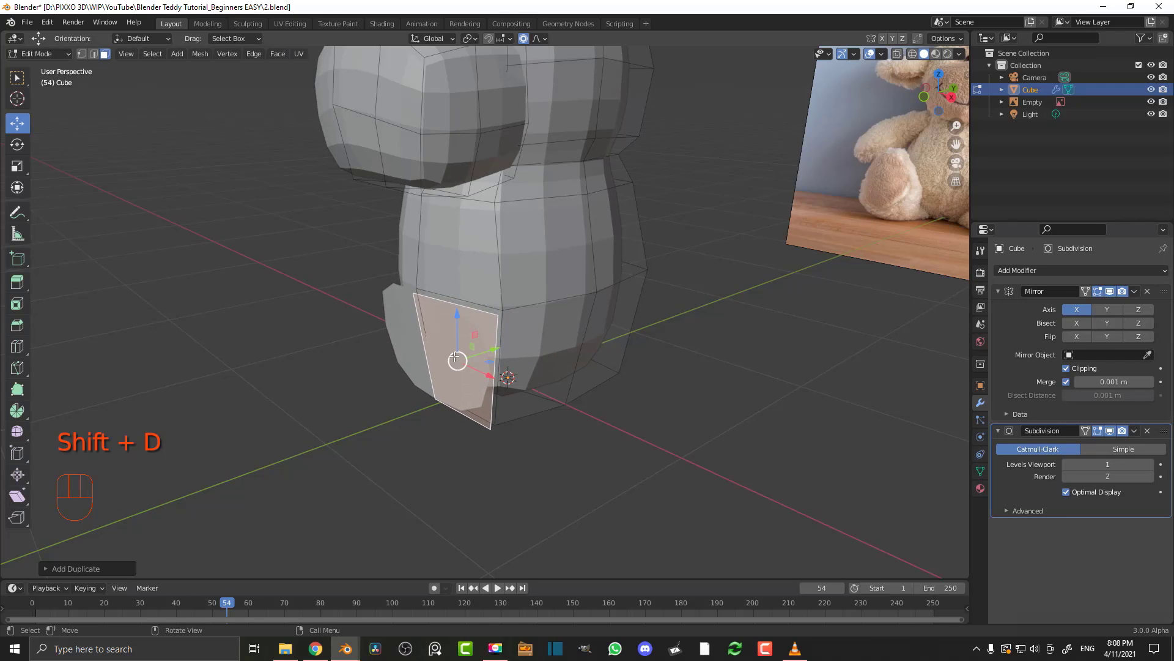
Disable the Mirror modifier's Clipping, move the duplicated face sideways off the centre line, and re-enable Clipping
{"action": "middle_click_drag", "start_coordinate": [501, 354], "coordinate": [408, 250]}
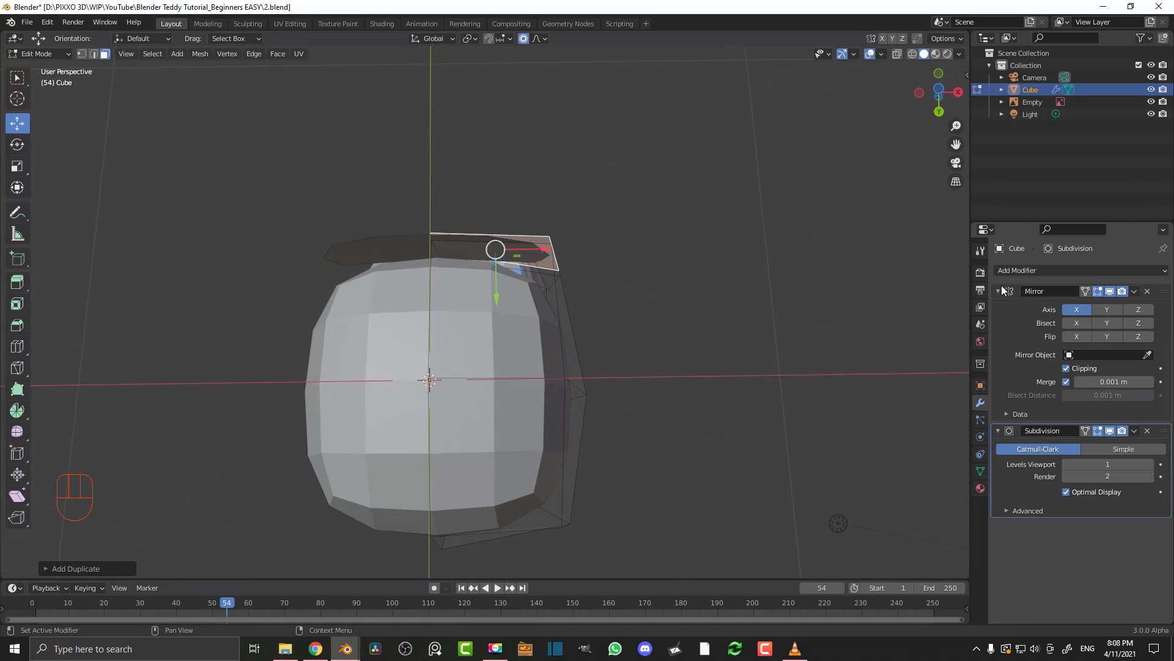
{"action": "left_click", "coordinate": [1067, 369]}
{"action": "middle_click_drag", "start_coordinate": [671, 299], "coordinate": [636, 351]}
{"action": "key", "text": "g"}
{"action": "left_click", "coordinate": [642, 351]}
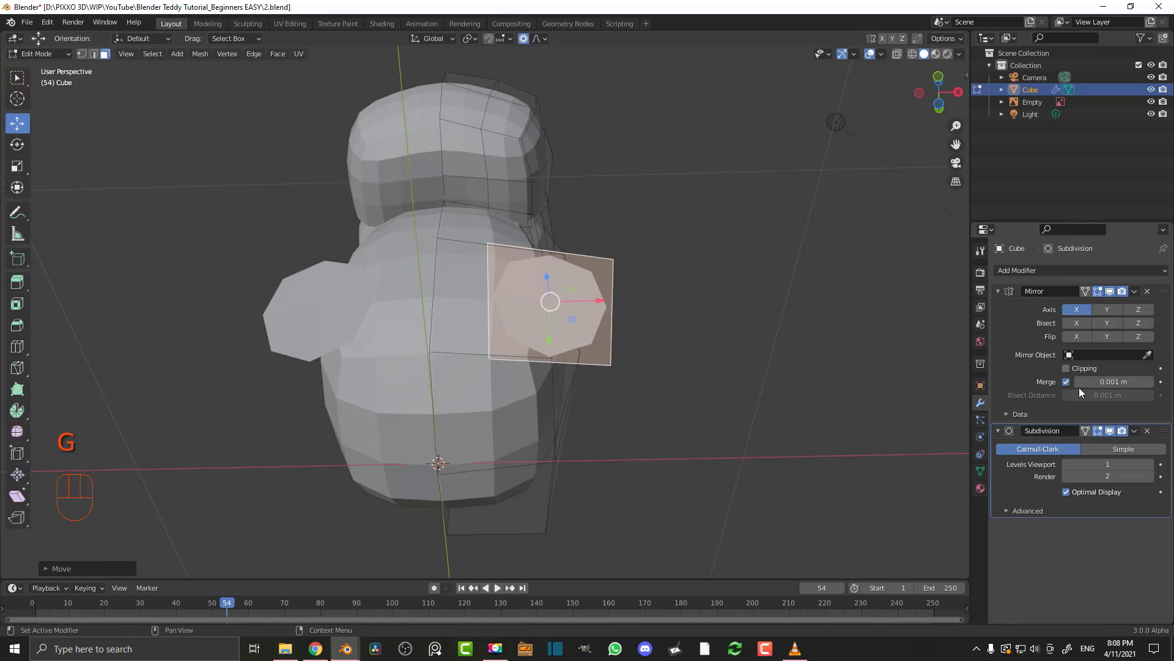
{"action": "left_click", "coordinate": [1067, 368]}
Scale the duplicated face down to about half its size
{"action": "middle_click_drag", "start_coordinate": [490, 345], "coordinate": [493, 416]}
{"action": "scroll", "coordinate": [492, 416], "scroll_direction": "up", "scroll_amount": 3}
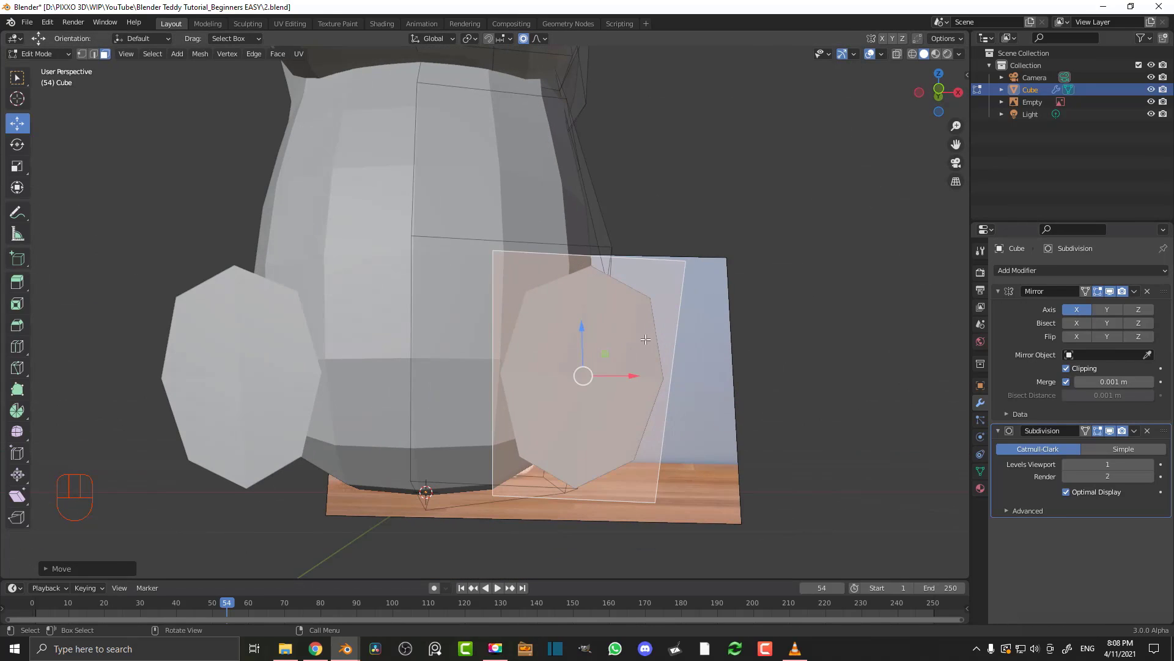
{"action": "middle_click_drag", "start_coordinate": [840, 450], "coordinate": [811, 449]}
{"action": "key", "text": "s"}
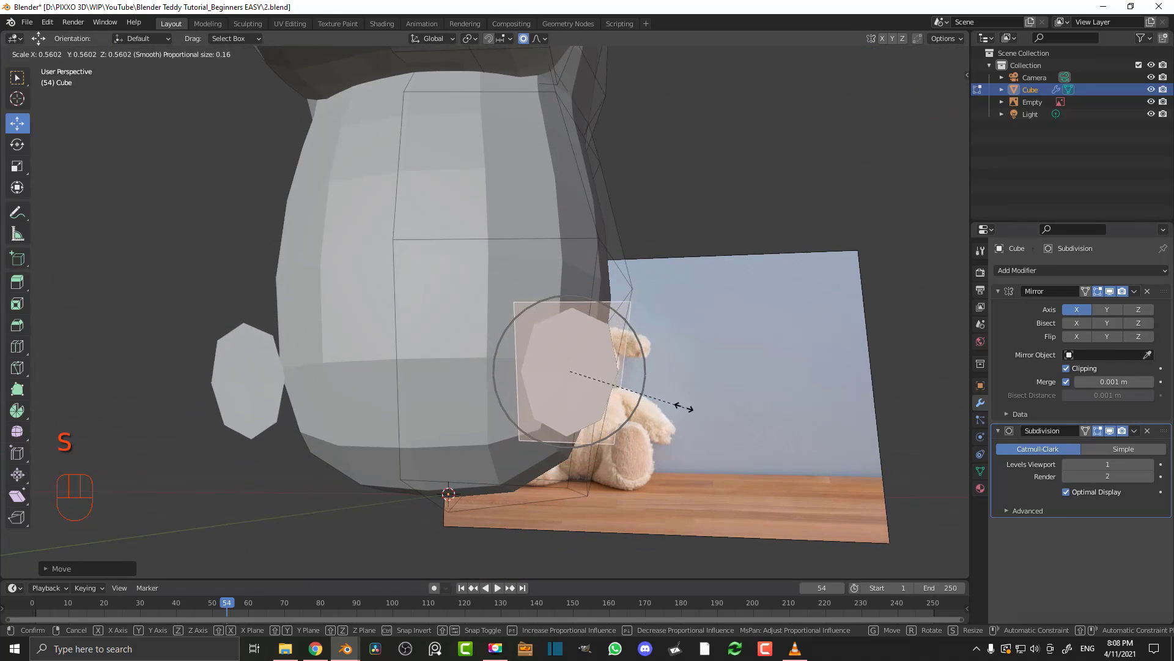
{"action": "left_click", "coordinate": [663, 405]}
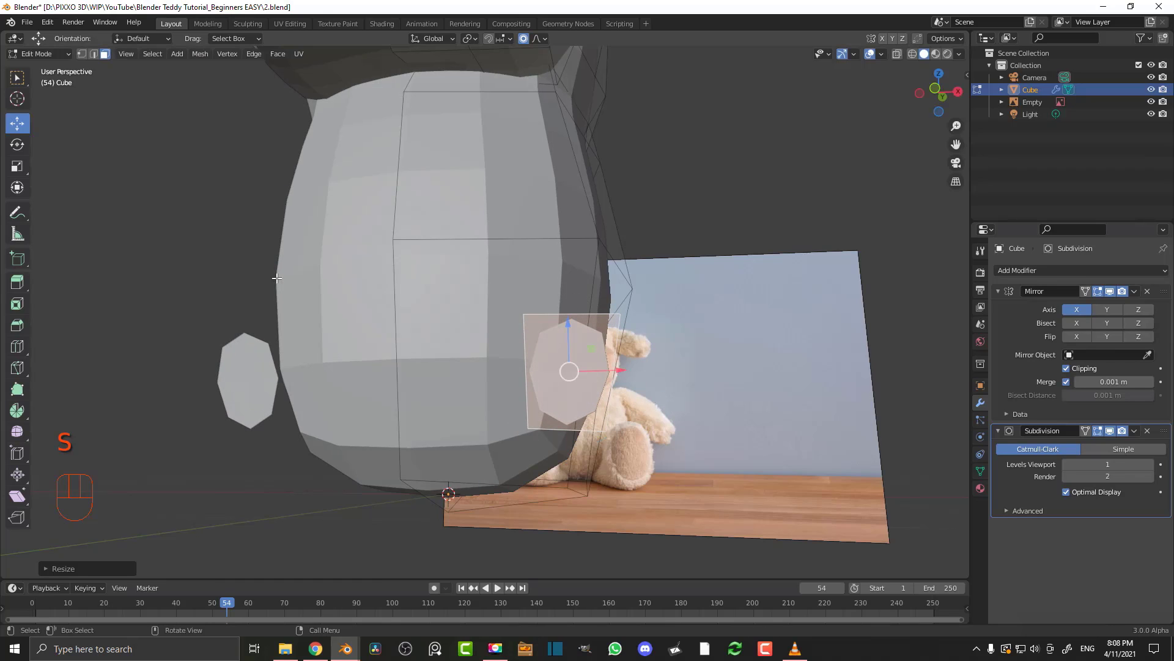
Move the duplicated face back against the front side of the body
{"action": "middle_click_drag", "start_coordinate": [590, 408], "coordinate": [558, 375]}
{"action": "key", "text": "f"}
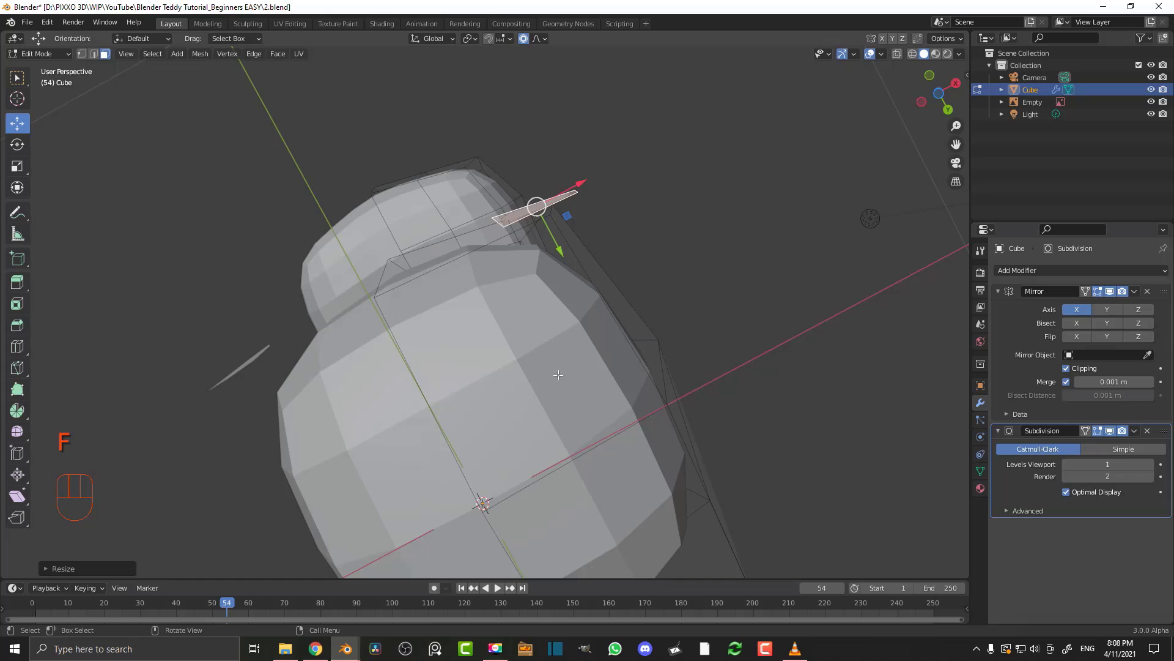
{"action": "key", "text": "g"}
{"action": "left_click", "coordinate": [556, 285]}
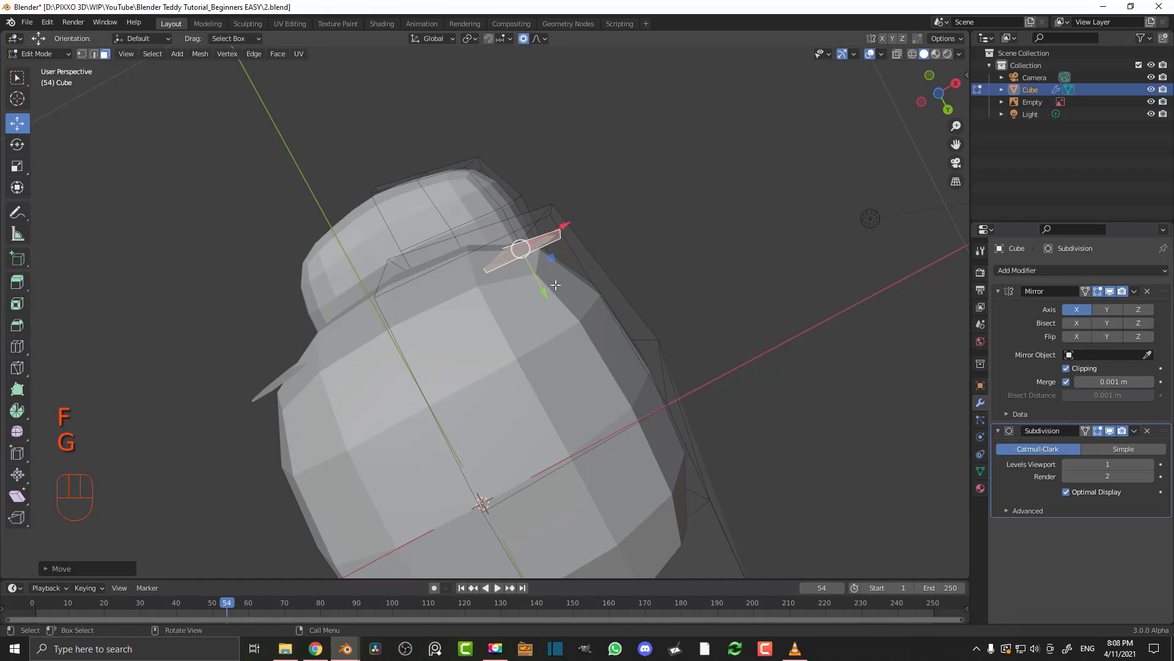
In front wireframe view, move the duplicated face down and inward to the base of the leg in the photo
{"action": "key", "text": "KP_1"}
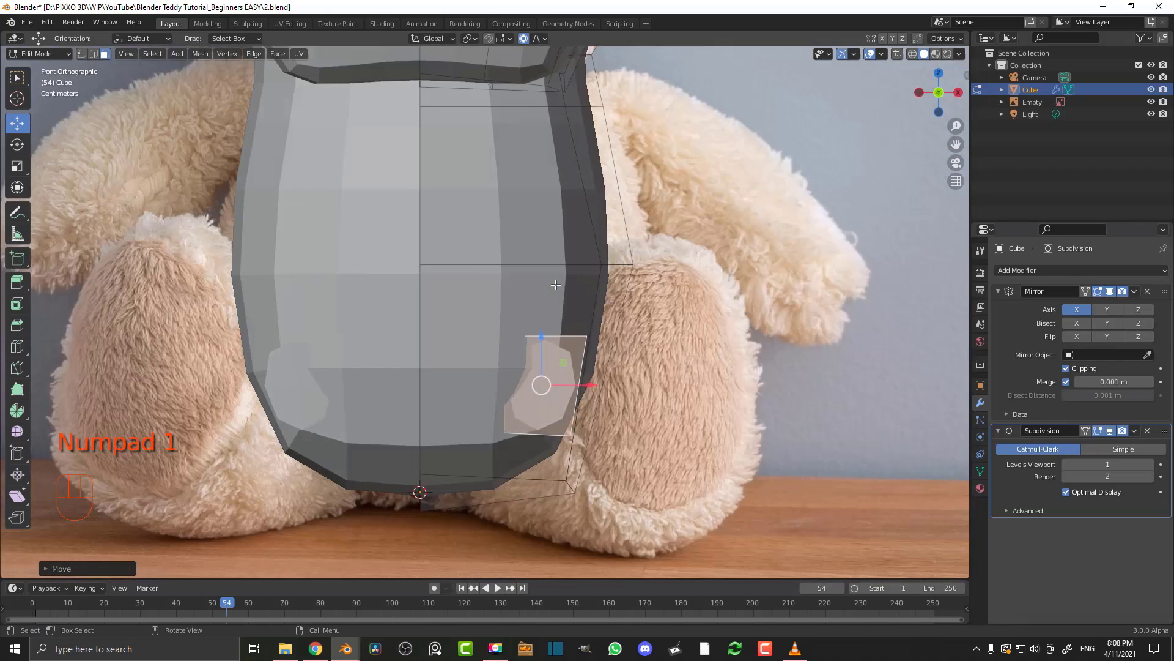
{"action": "key", "text": "z"}
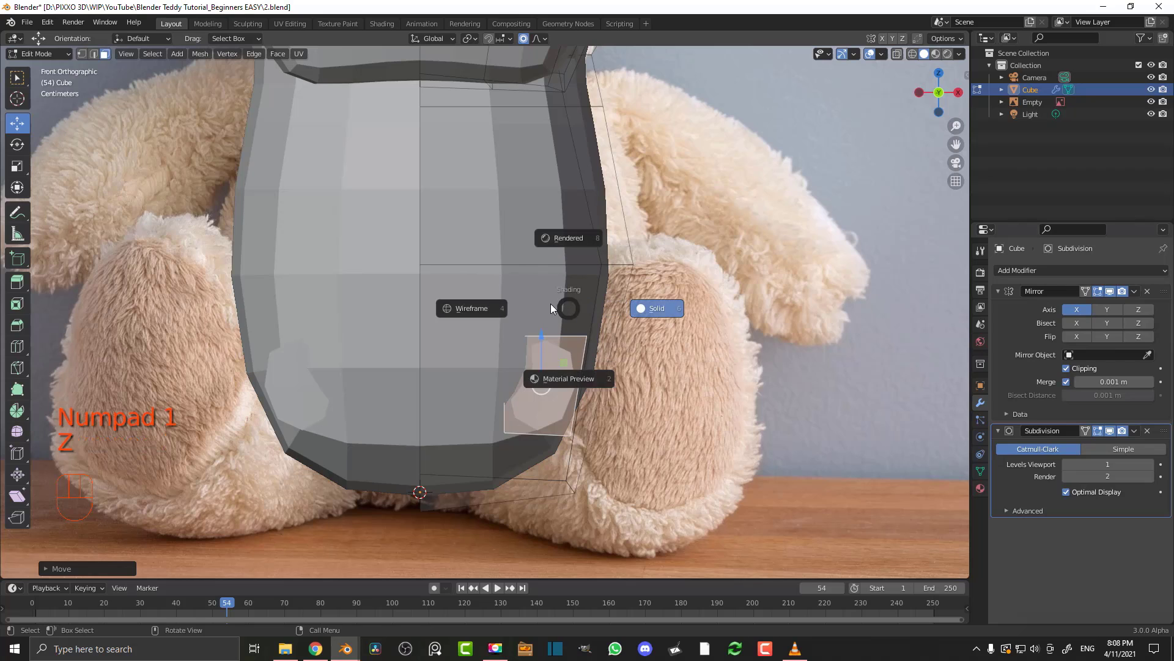
{"action": "left_click", "coordinate": [497, 308]}
{"action": "scroll", "coordinate": [561, 382], "scroll_direction": "down", "scroll_amount": 2}
{"action": "middle_click_drag", "start_coordinate": [579, 429], "coordinate": [561, 370], "text": "shift"}
{"action": "scroll", "coordinate": [561, 370], "scroll_direction": "up", "scroll_amount": 2}
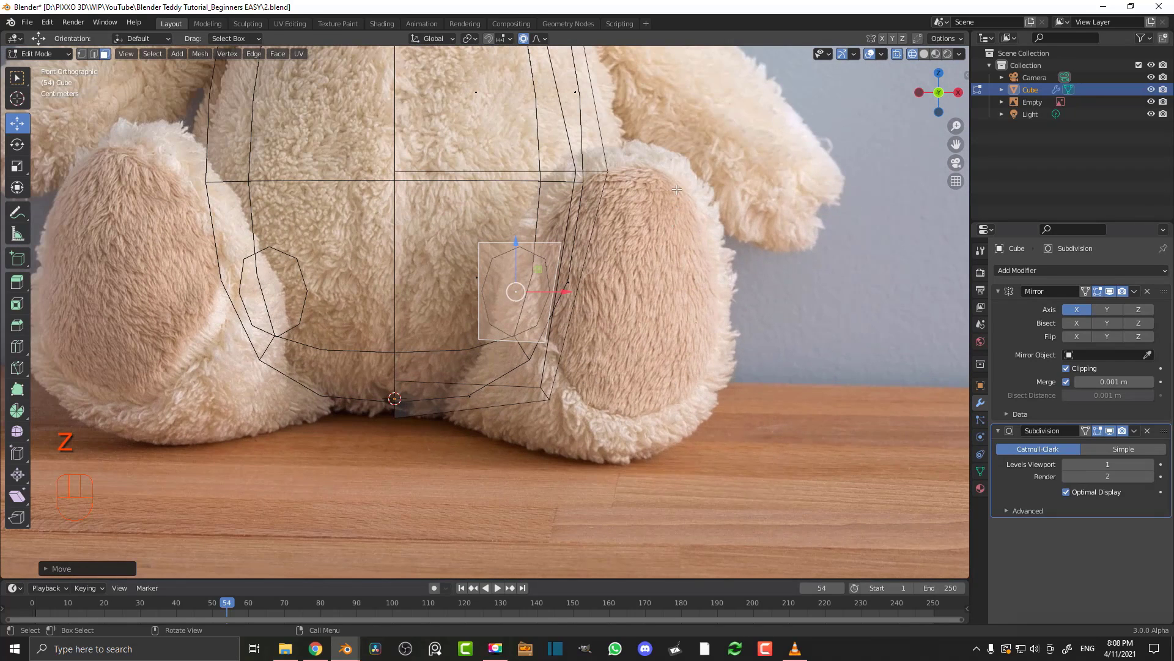
{"action": "scroll", "coordinate": [630, 177], "scroll_direction": "up", "scroll_amount": 2}
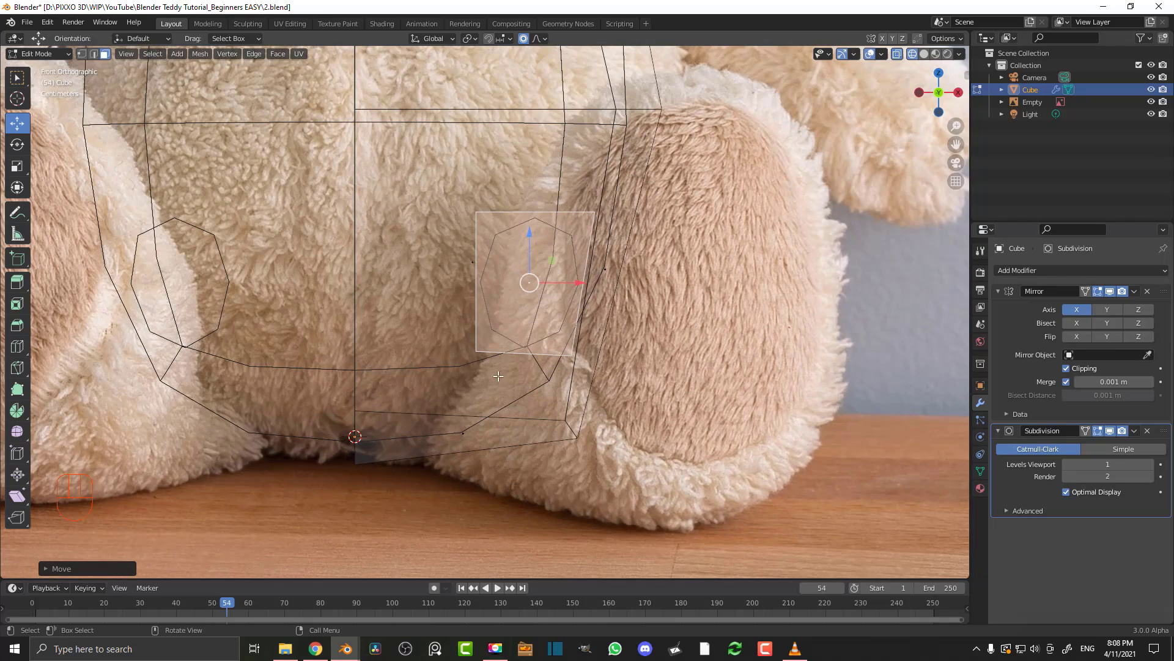
{"action": "scroll", "coordinate": [520, 294], "scroll_direction": "up", "scroll_amount": 2}
{"action": "key", "text": "g"}
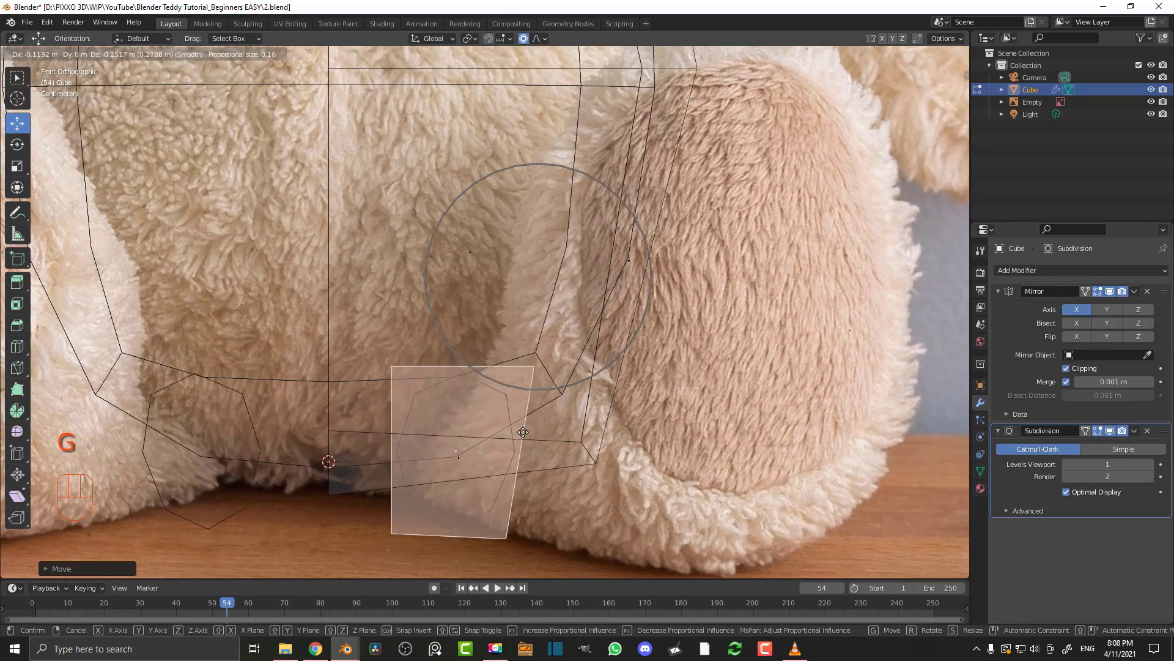
{"action": "left_click", "coordinate": [521, 417]}
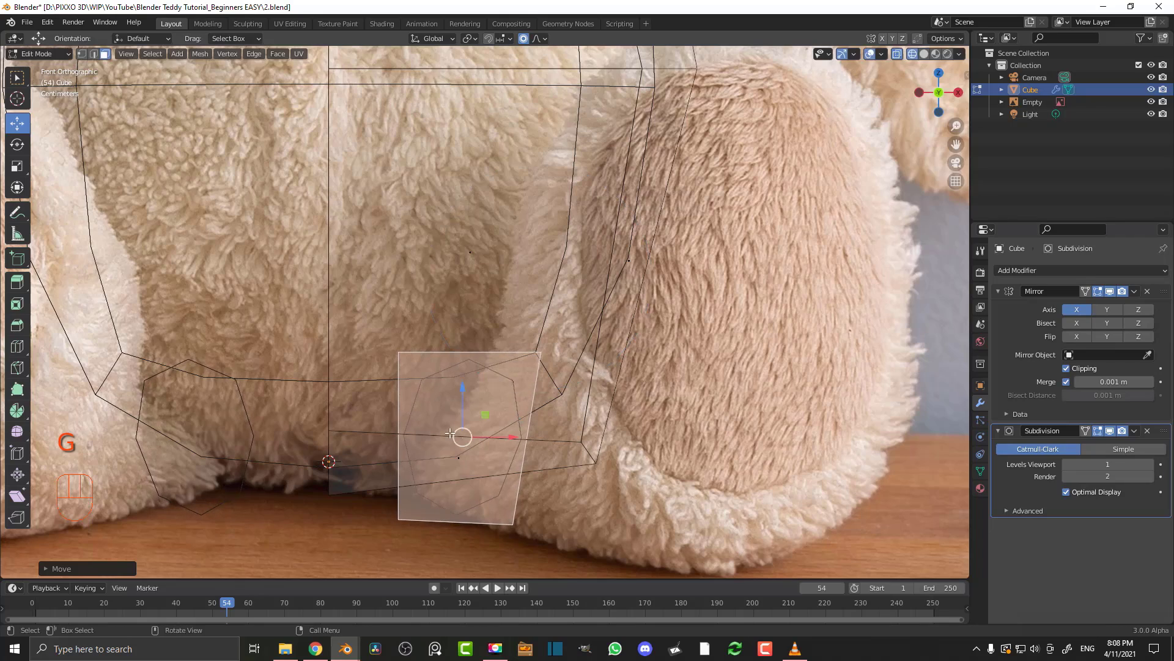
Nudge the leg's starting face about 0.04 m outward and slightly down in front view
{"action": "scroll", "coordinate": [459, 380], "scroll_direction": "up", "scroll_amount": 1}
{"action": "key", "text": "g"}
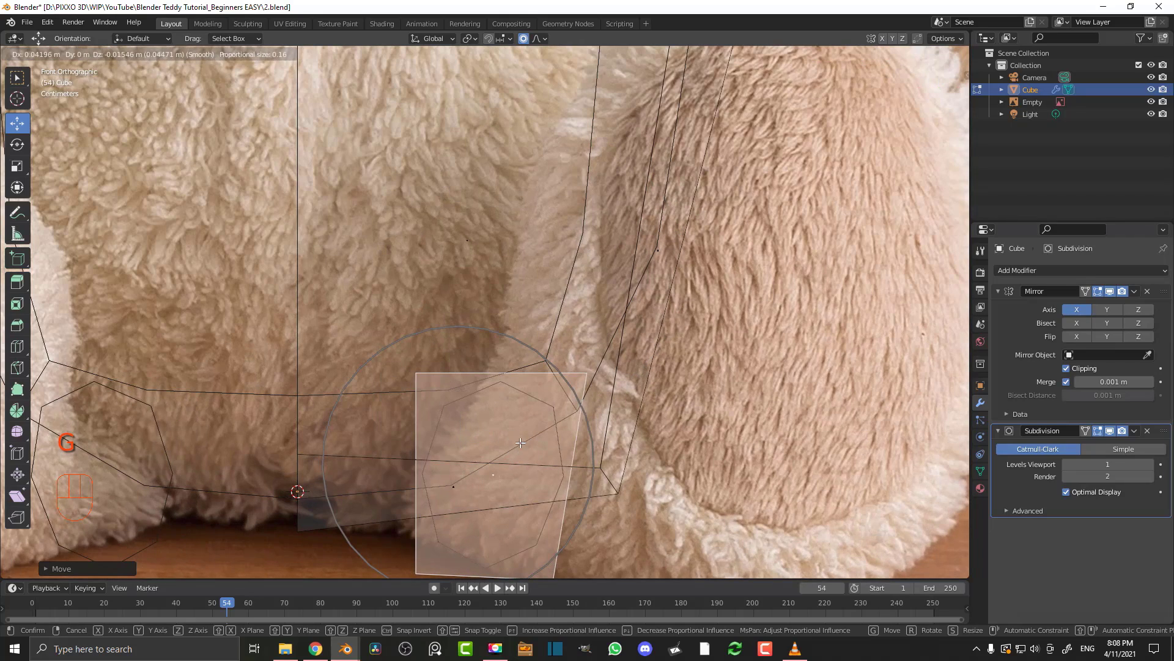
{"action": "left_click", "coordinate": [520, 443]}
{"action": "scroll", "coordinate": [492, 430], "scroll_direction": "down", "scroll_amount": 2}
{"action": "scroll", "coordinate": [493, 430], "scroll_direction": "down", "scroll_amount": 1}
{"action": "scroll", "coordinate": [486, 387], "scroll_direction": "down", "scroll_amount": 3}
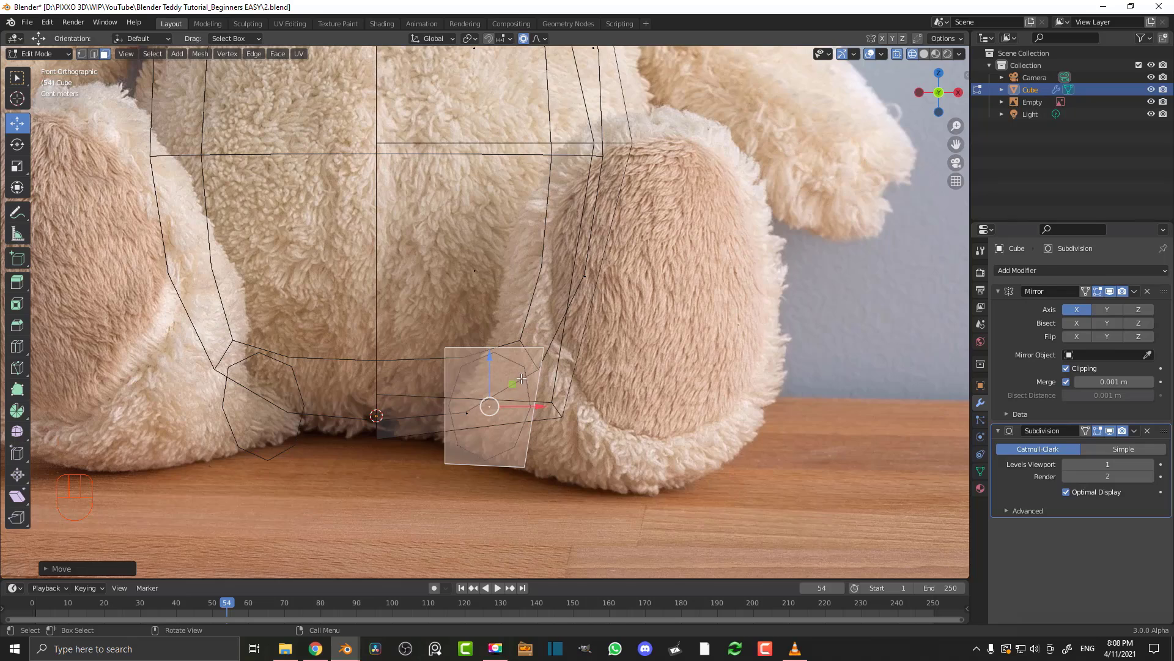
Extrude the leg's starting face about 0.64 m forward along its normal
{"action": "middle_click_drag", "start_coordinate": [486, 386], "coordinate": [536, 380]}
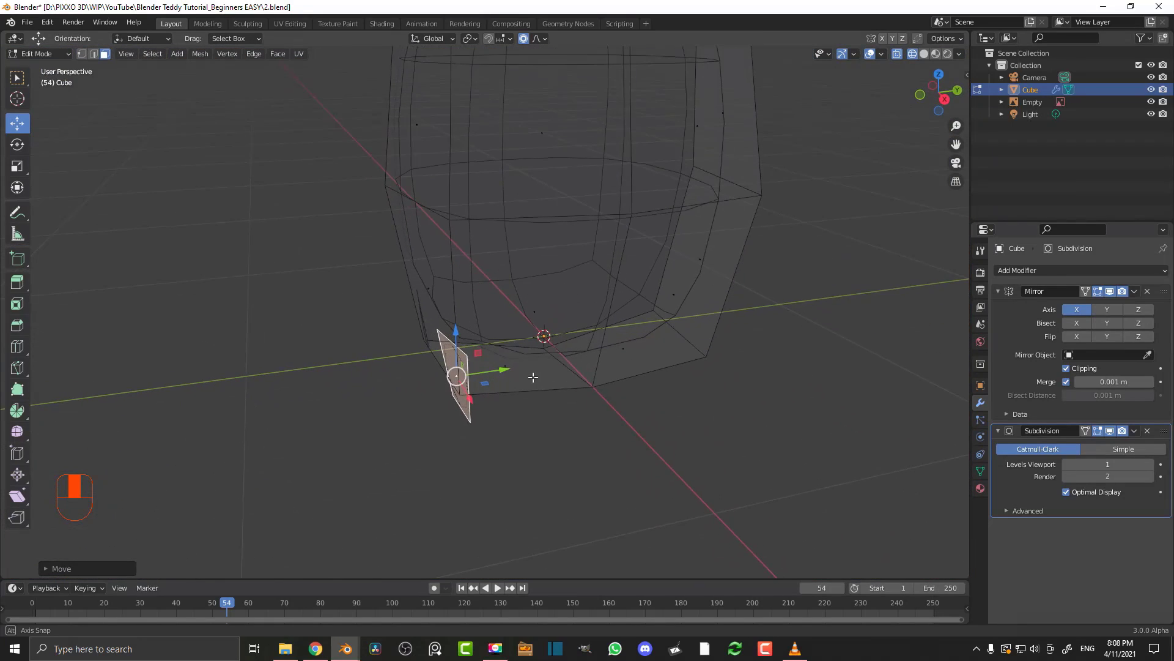
{"action": "key", "text": "e"}
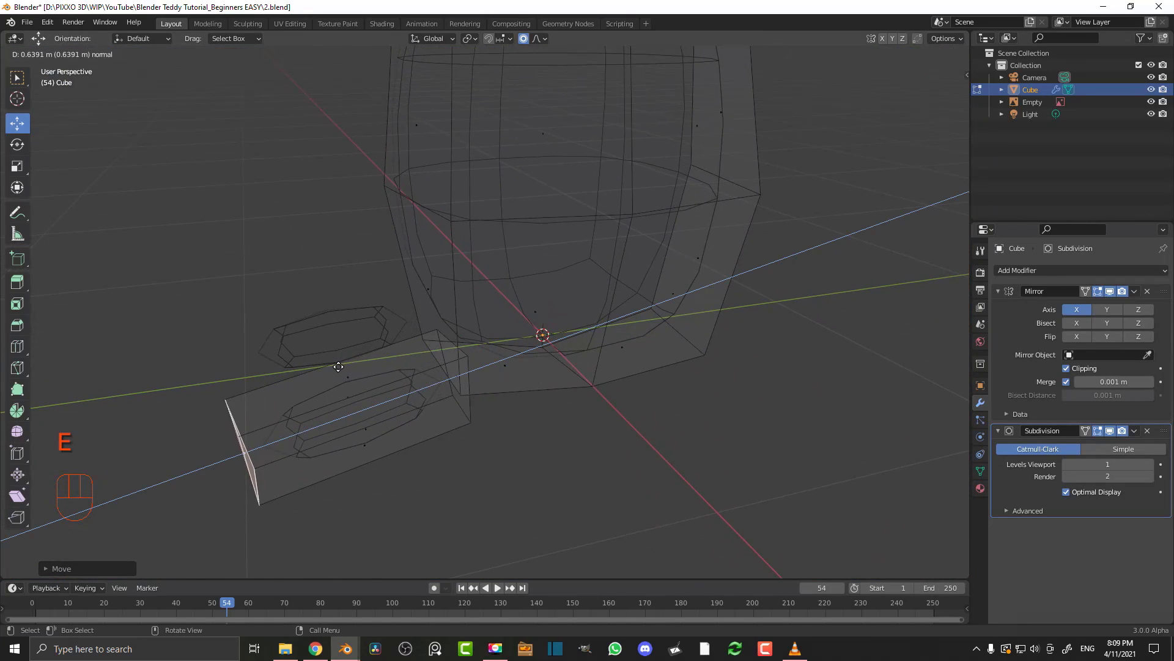
{"action": "left_click", "coordinate": [336, 365]}
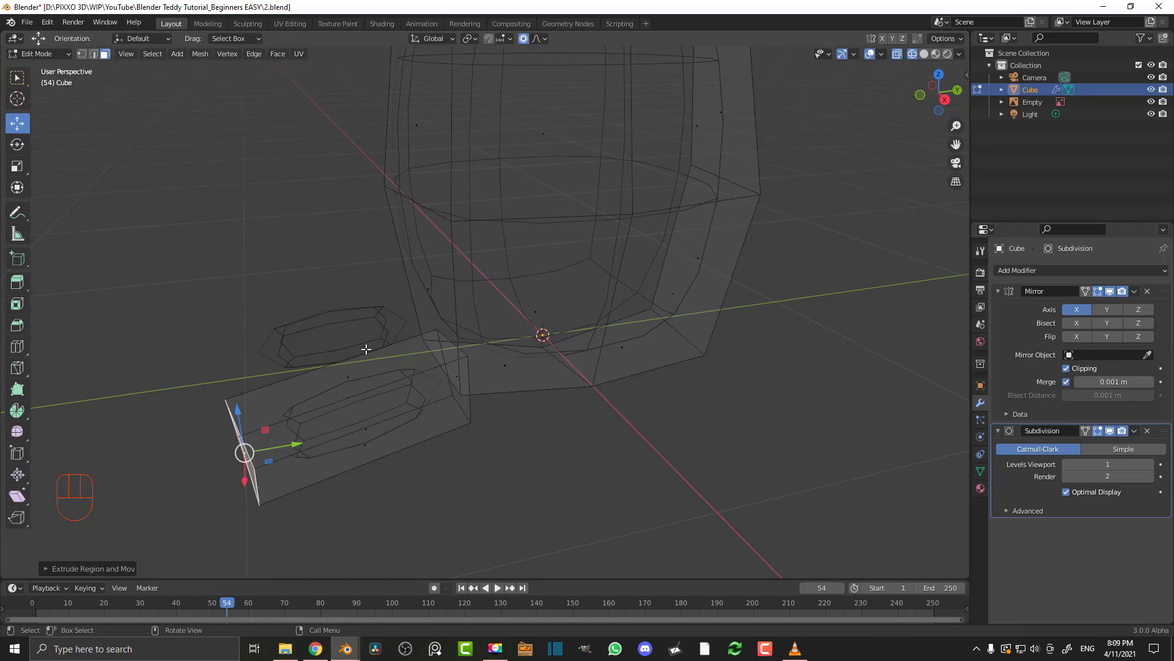
In front view, scale the leg's end face up about 2.8 times and move it over the photo's foot sole
{"action": "key", "text": "KP_1"}
{"action": "key", "text": "s"}
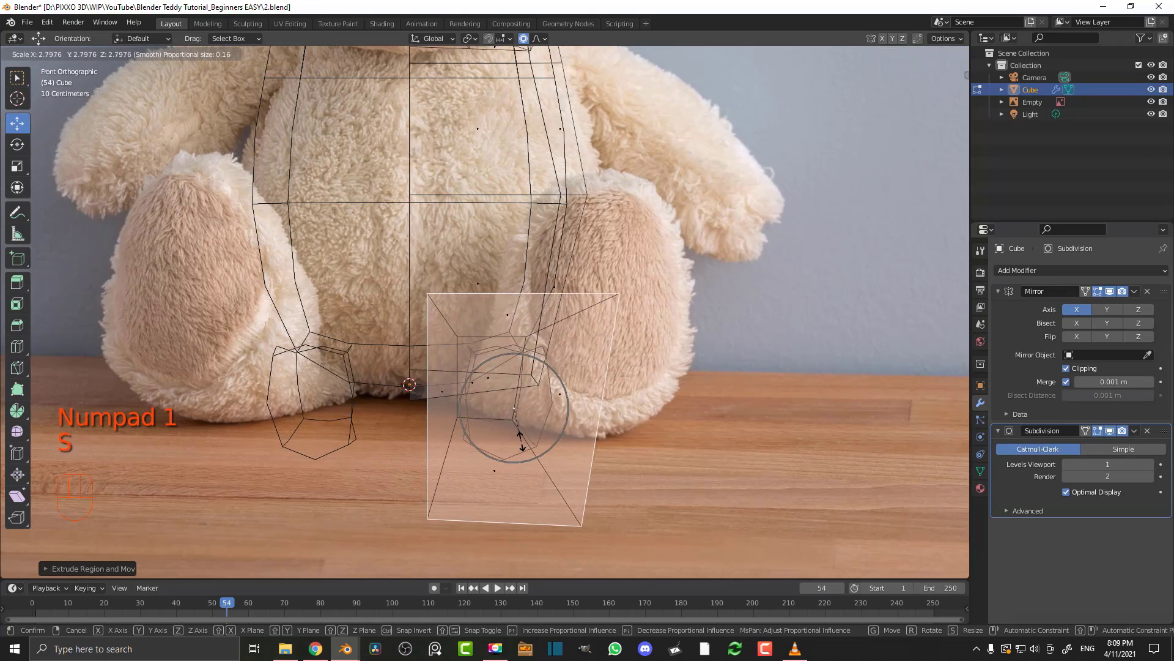
{"action": "left_click", "coordinate": [523, 443]}
{"action": "scroll", "coordinate": [523, 446], "scroll_direction": "up", "scroll_amount": 2}
{"action": "key", "text": "g"}
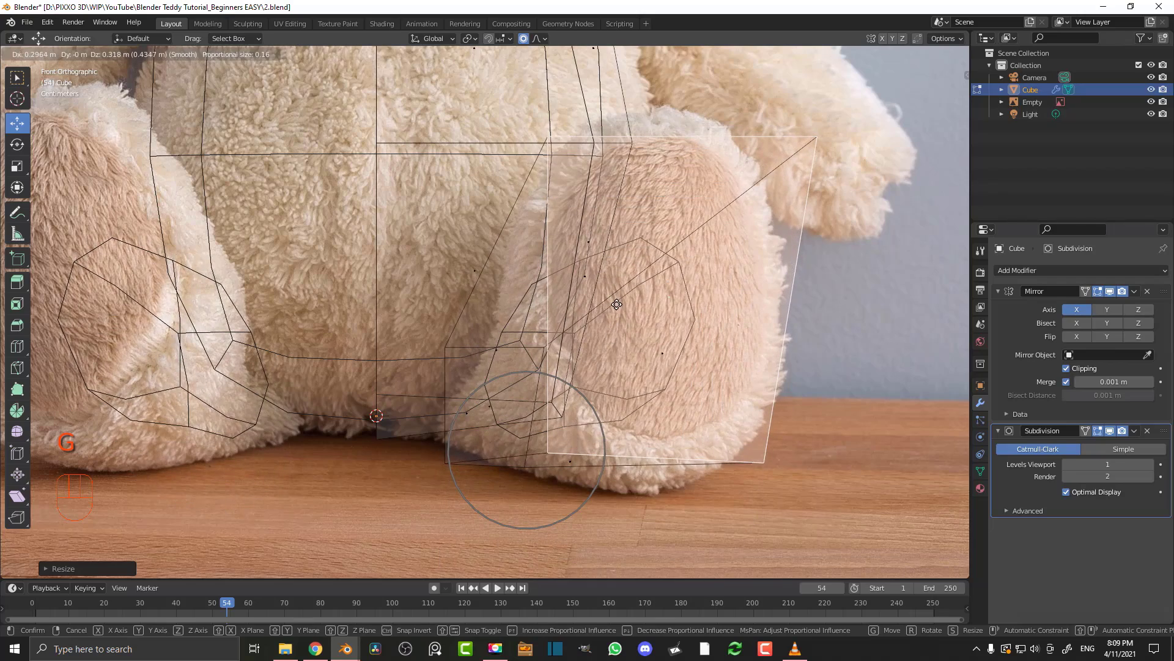
Scale and move the leg's end face in front view to fit the reference teddy's foot outline
{"action": "left_click", "coordinate": [617, 304]}
{"action": "key", "text": "s"}
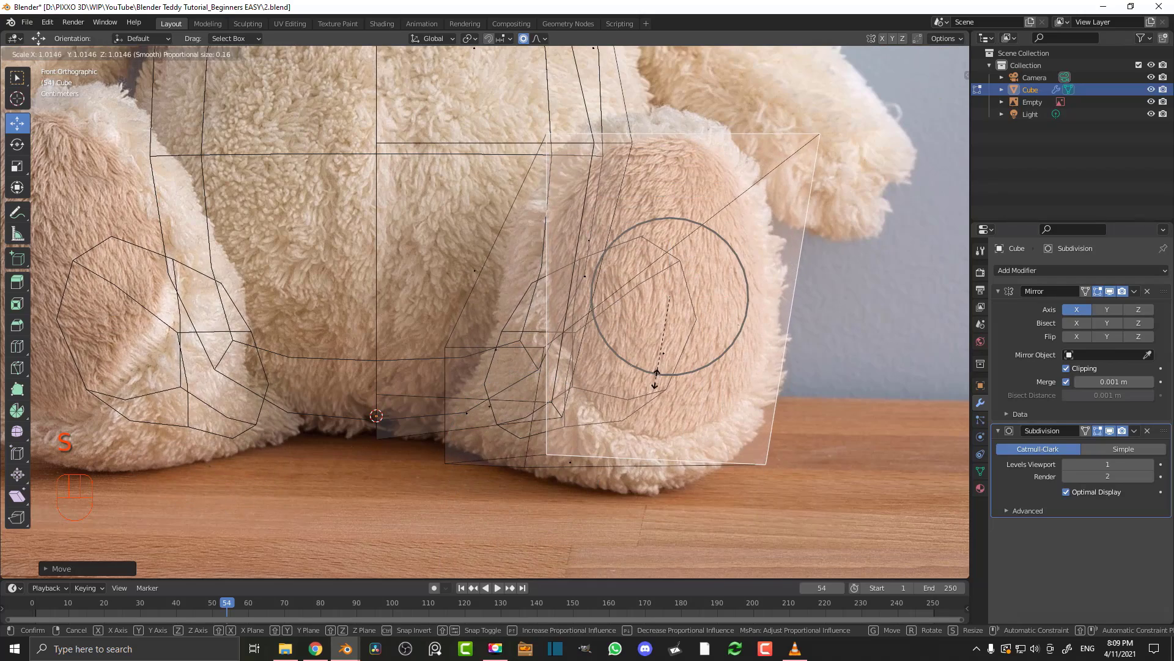
{"action": "left_click", "coordinate": [652, 401]}
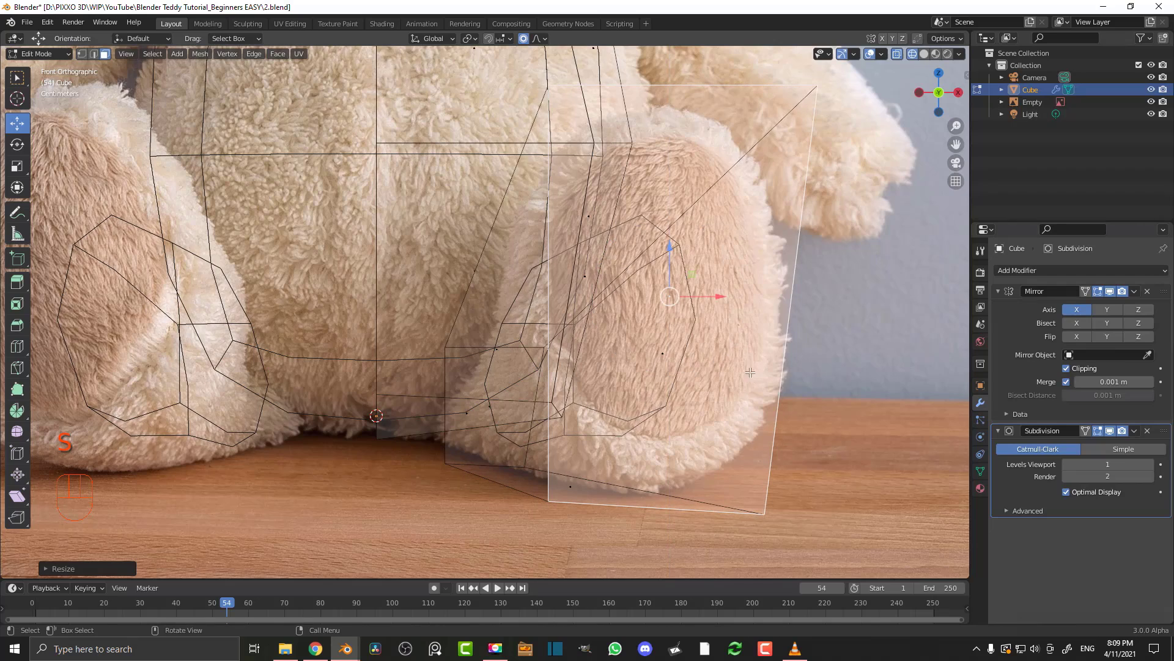
{"action": "key", "text": "s"}
{"action": "left_click", "coordinate": [835, 386]}
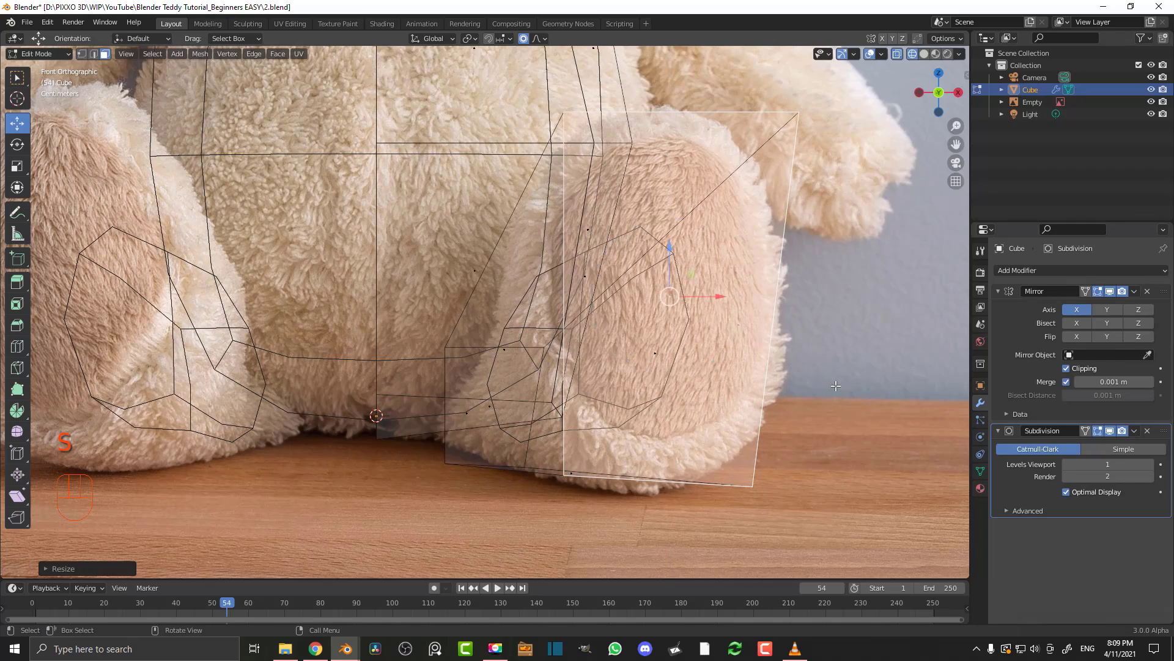
{"action": "key", "text": "g"}
{"action": "left_click", "coordinate": [827, 399]}
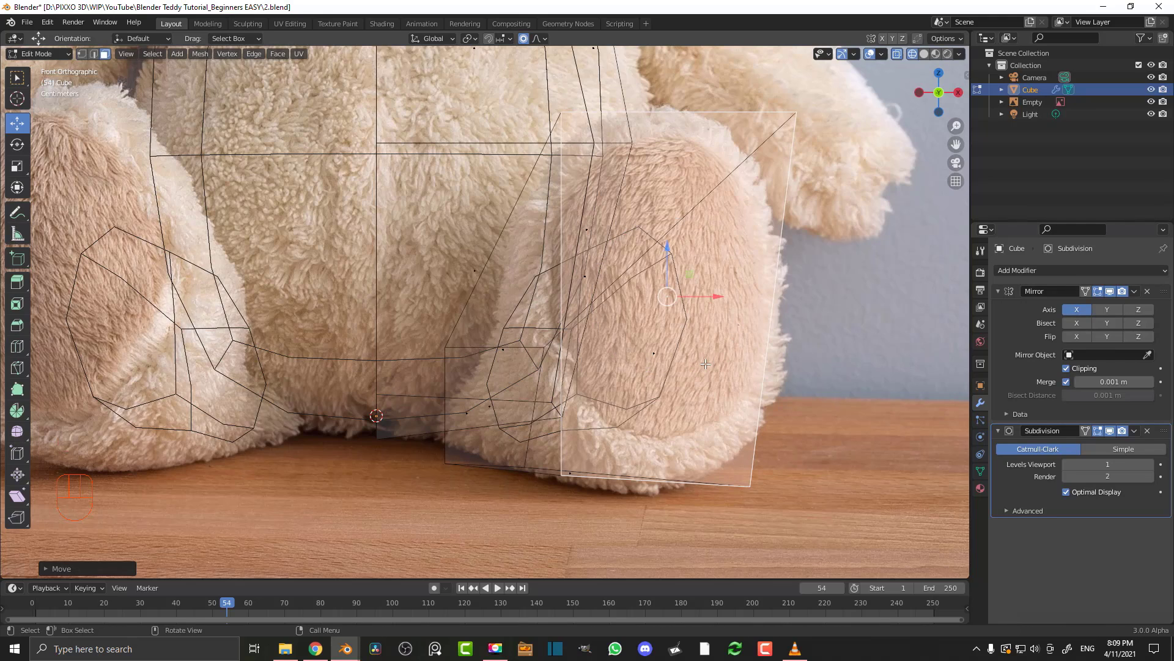
{"action": "key", "text": "g"}
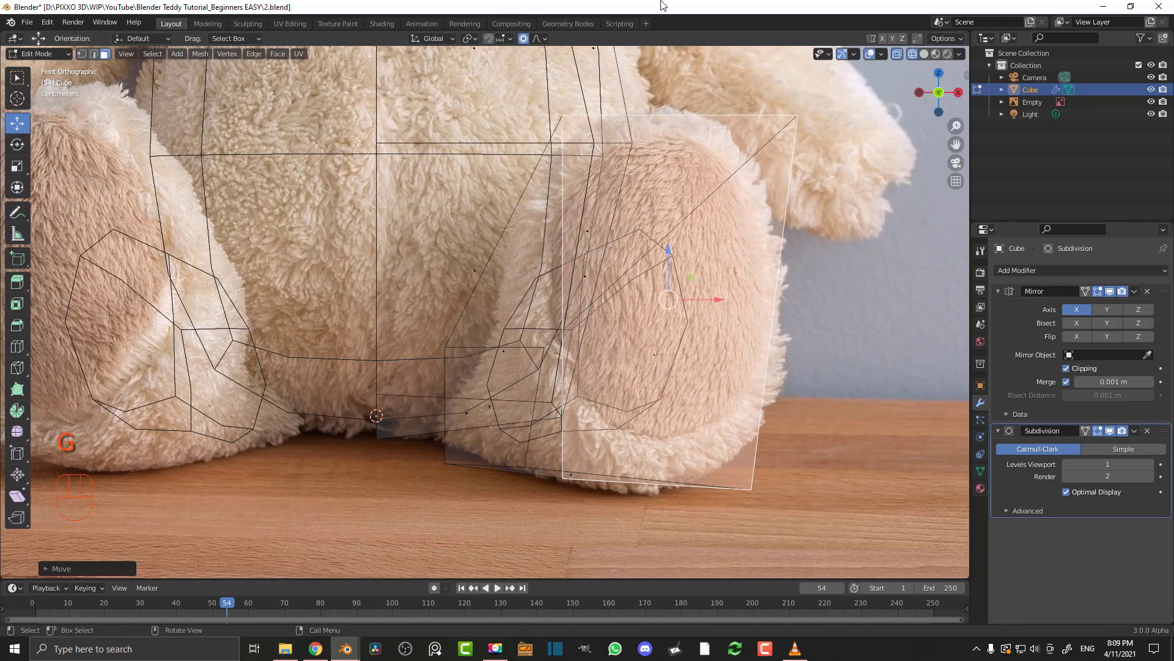
{"action": "left_click", "coordinate": [567, 210]}
In right view, flatten the foot's end face along the Y axis and rotate it by about 2 degrees
{"action": "scroll", "coordinate": [735, 315], "scroll_direction": "down", "scroll_amount": 5}
{"action": "key", "text": "KP_3"}
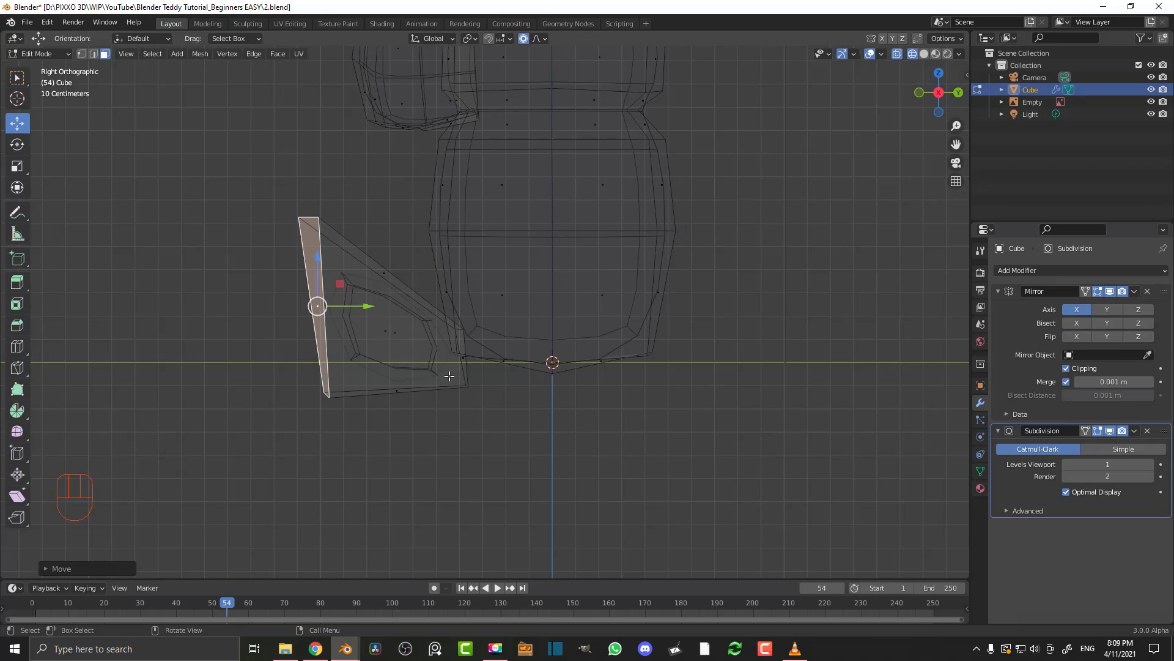
{"action": "key", "text": "s"}
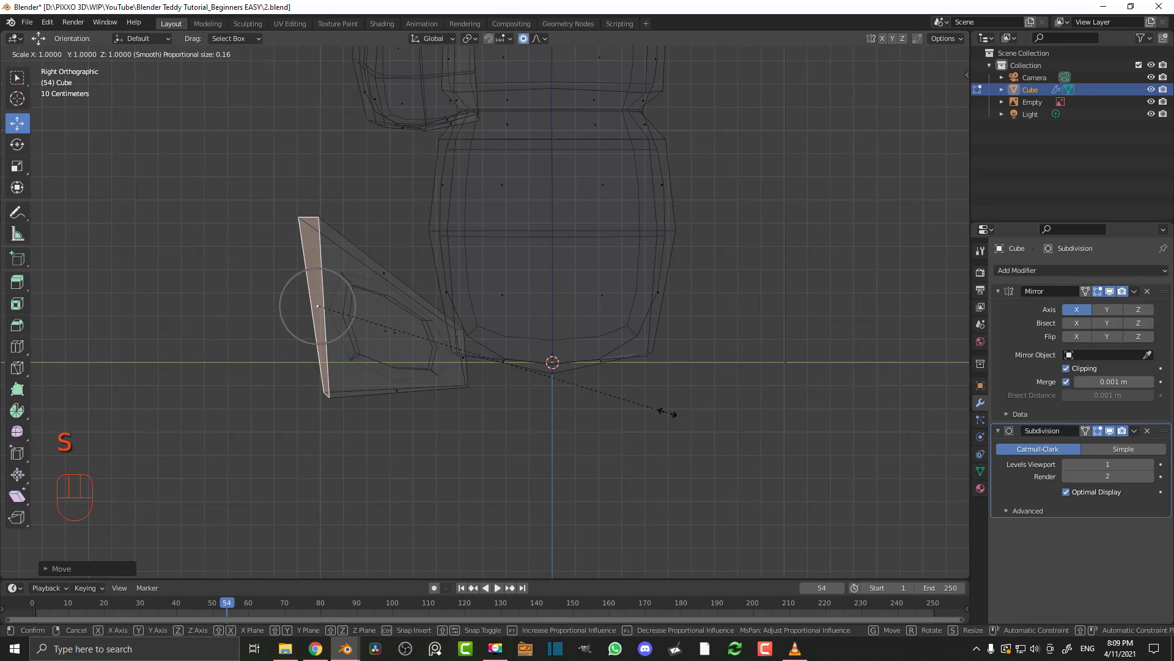
{"action": "key", "text": "y"}
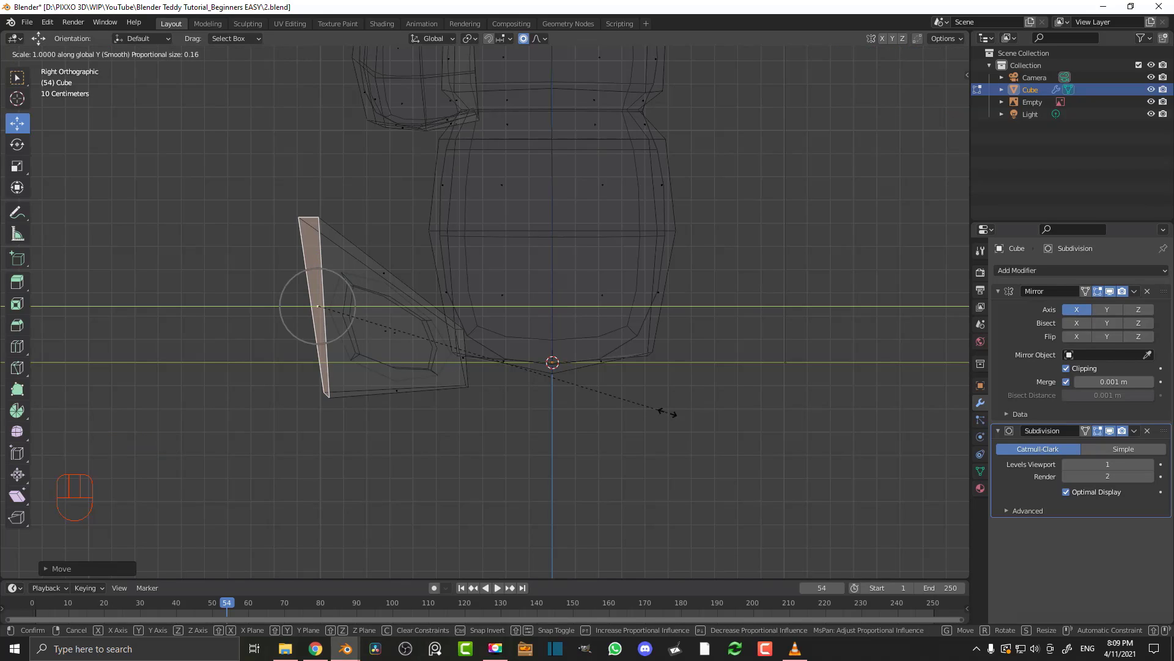
{"action": "left_click", "coordinate": [354, 319]}
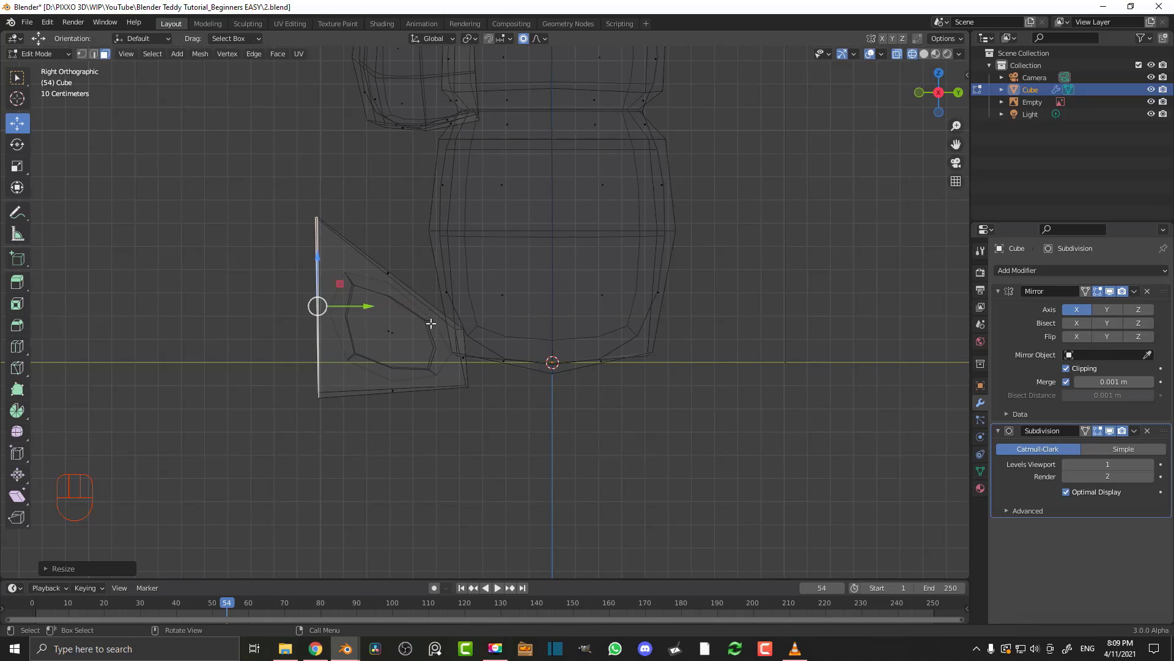
{"action": "key", "text": "r"}
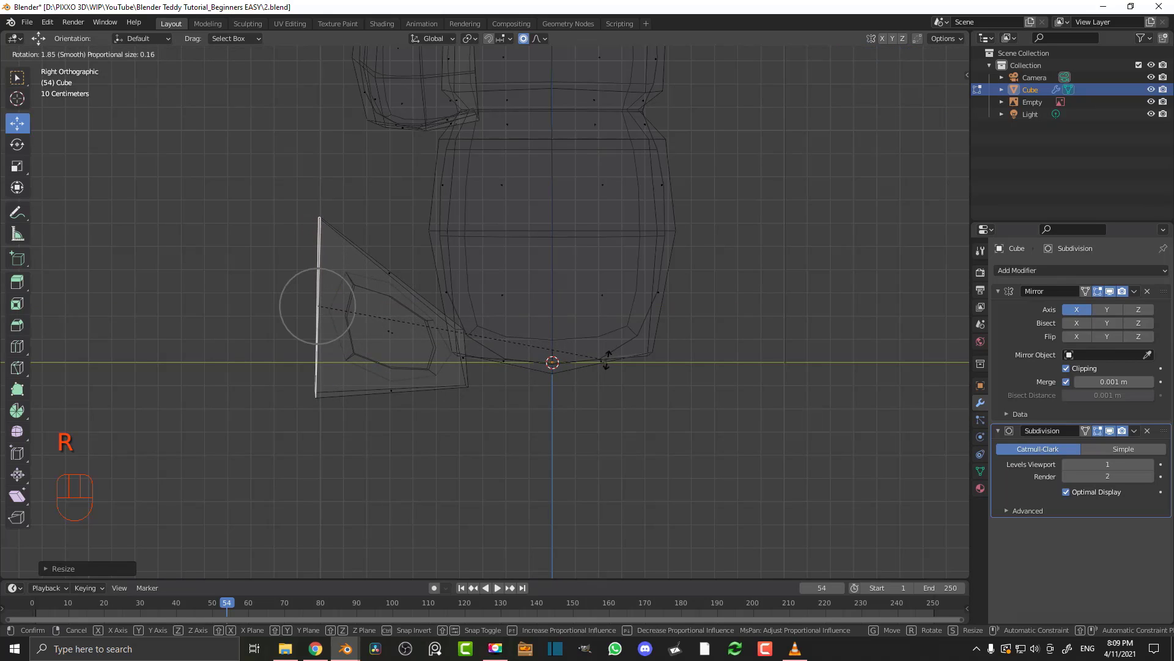
{"action": "left_click", "coordinate": [606, 362]}
Extrude the foot's end face a short distance forward and scale the new face down slightly
{"action": "middle_click_drag", "start_coordinate": [344, 336], "coordinate": [334, 362]}
{"action": "scroll", "coordinate": [334, 361], "scroll_direction": "up", "scroll_amount": 3}
{"action": "middle_click_drag", "start_coordinate": [323, 310], "coordinate": [394, 317]}
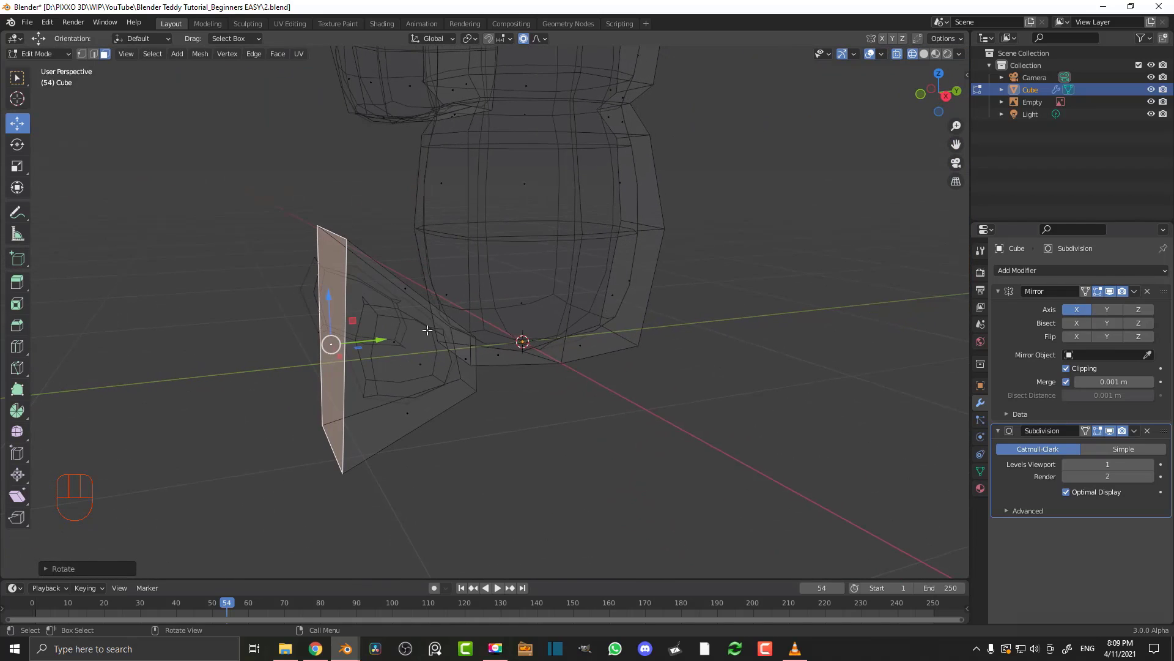
{"action": "key", "text": "e"}
{"action": "left_click", "coordinate": [399, 330]}
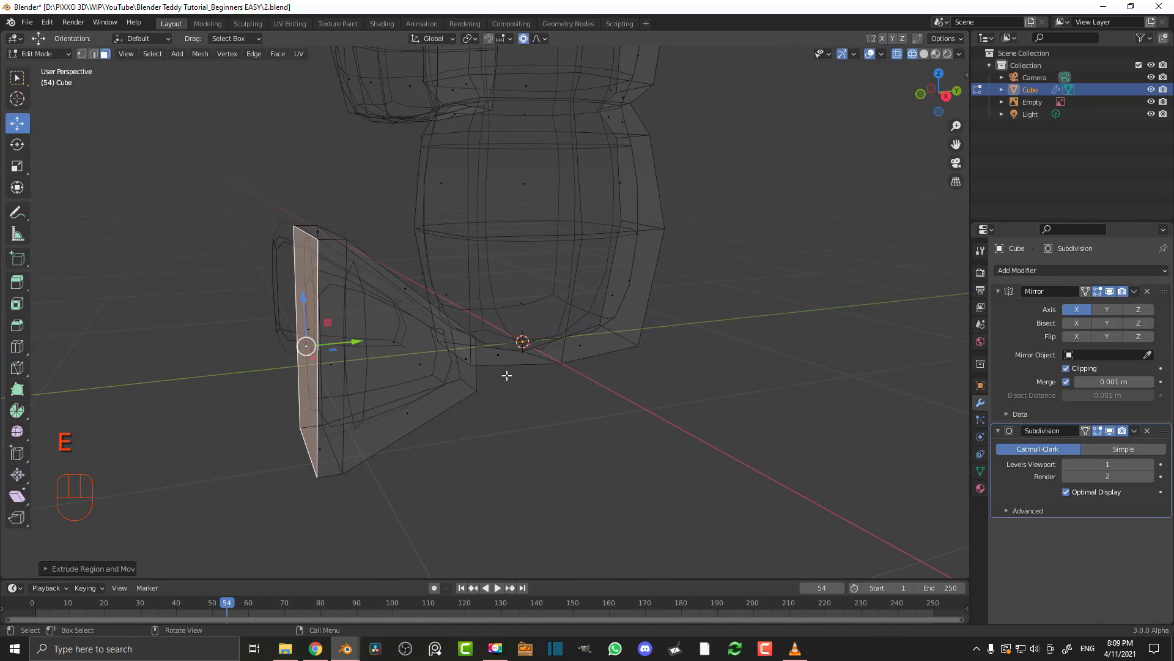
{"action": "key", "text": "s"}
{"action": "left_click", "coordinate": [489, 361]}
Switch to solid shading and add a loop cut around the middle of the leg
{"action": "key", "text": "z"}
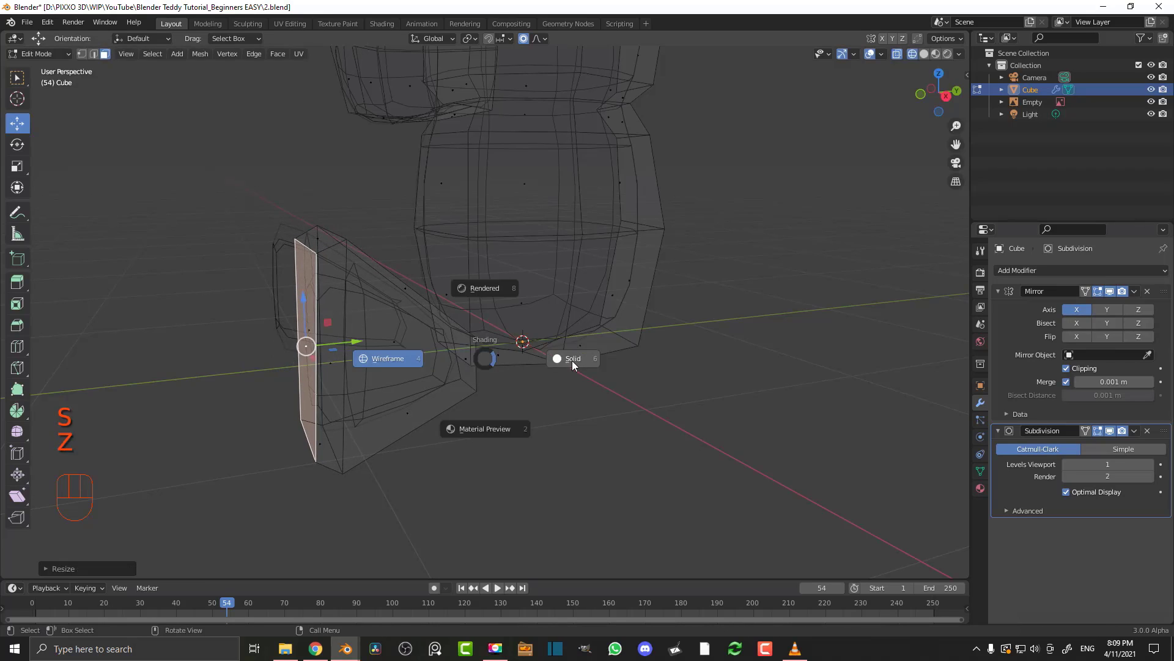
{"action": "left_click", "coordinate": [559, 359]}
{"action": "mouse_move", "coordinate": [559, 359]}
{"action": "middle_mouse_down"}
{"action": "mouse_move", "coordinate": [488, 353]}
{"action": "mouse_move", "coordinate": [671, 377]}
{"action": "middle_mouse_up"}
{"action": "scroll", "coordinate": [671, 377], "scroll_direction": "up", "scroll_amount": 3}
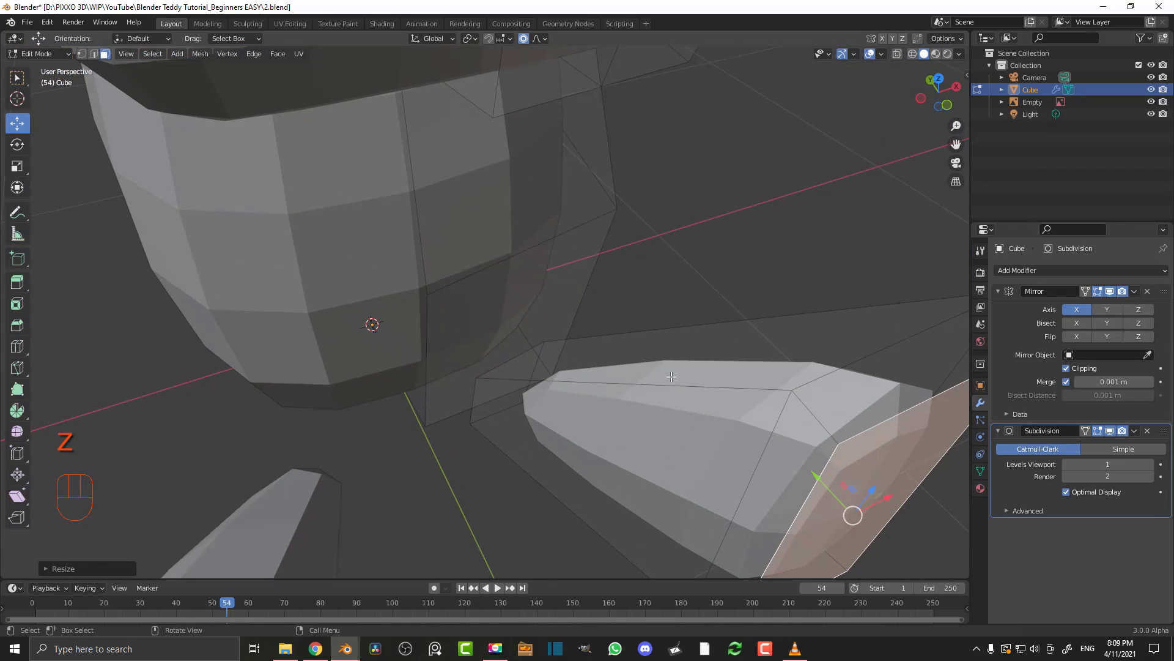
{"action": "key", "text": "ctrl+r"}
{"action": "left_click", "coordinate": [659, 384]}
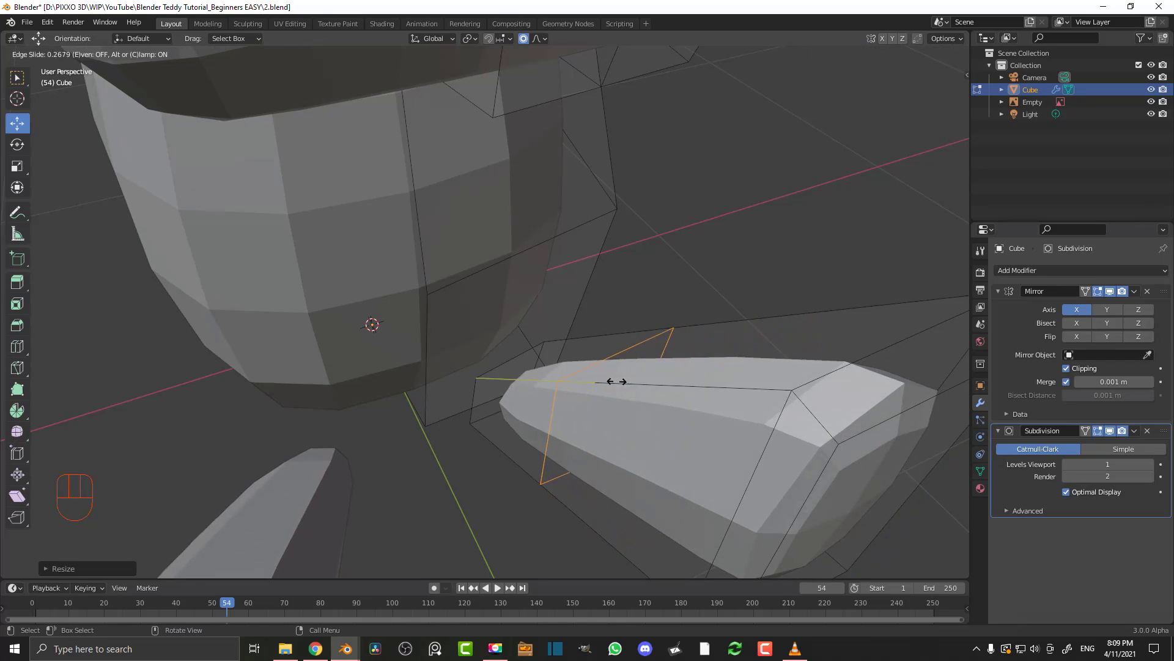
{"action": "left_click", "coordinate": [684, 396]}
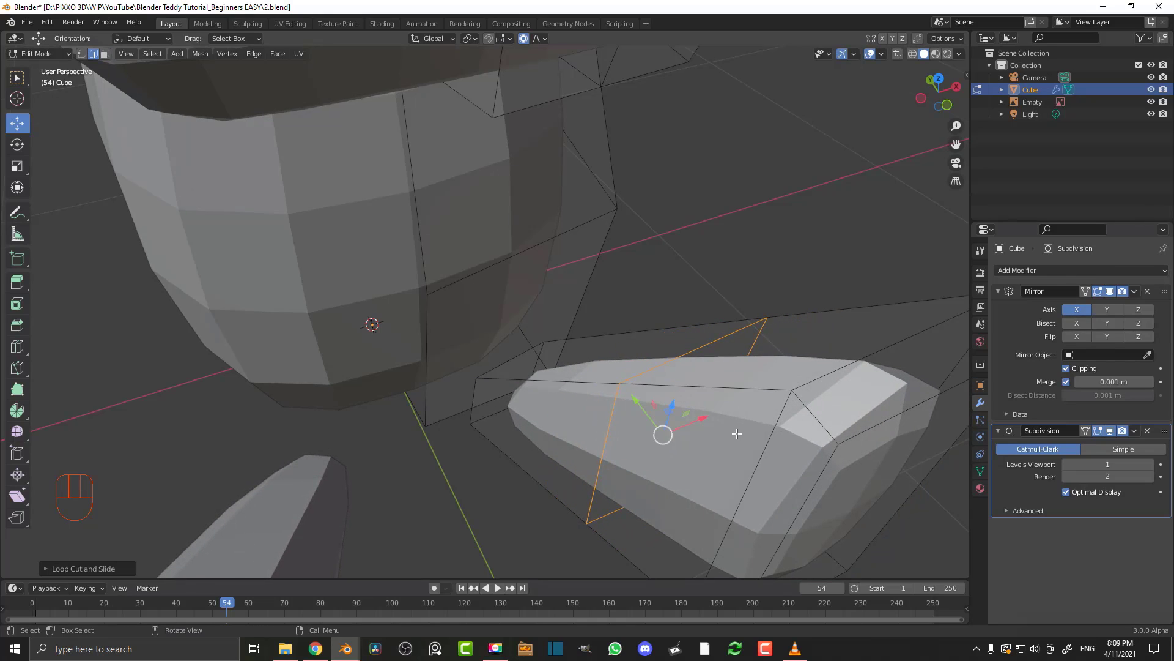
Raise the upper edge of the leg's new loop along the Z axis to round the top of the leg
{"action": "scroll", "coordinate": [736, 434], "scroll_direction": "down", "scroll_amount": 1}
{"action": "left_click", "coordinate": [654, 347]}
{"action": "middle_click_drag", "start_coordinate": [657, 368], "coordinate": [694, 336]}
{"action": "scroll", "coordinate": [695, 336], "scroll_direction": "up", "scroll_amount": 1}
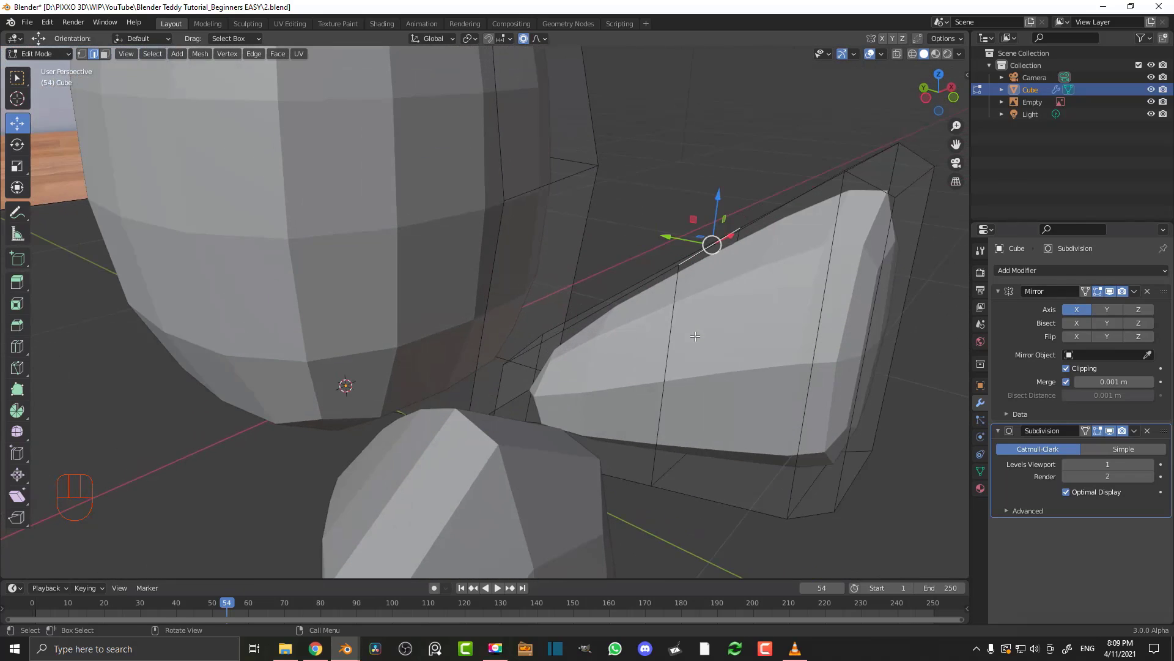
{"action": "key", "text": "g"}
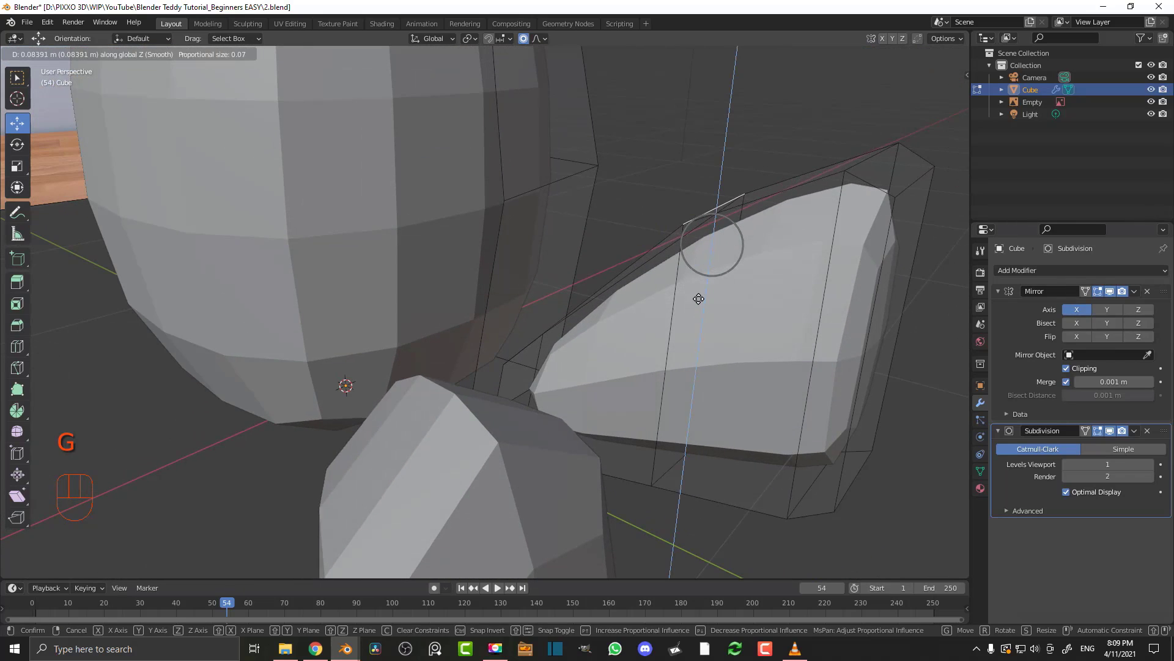
{"action": "left_click", "coordinate": [699, 326]}
Move the outer side edge of the leg's middle loop outward and compare the shape in front view
{"action": "middle_click_drag", "start_coordinate": [698, 326], "coordinate": [451, 400]}
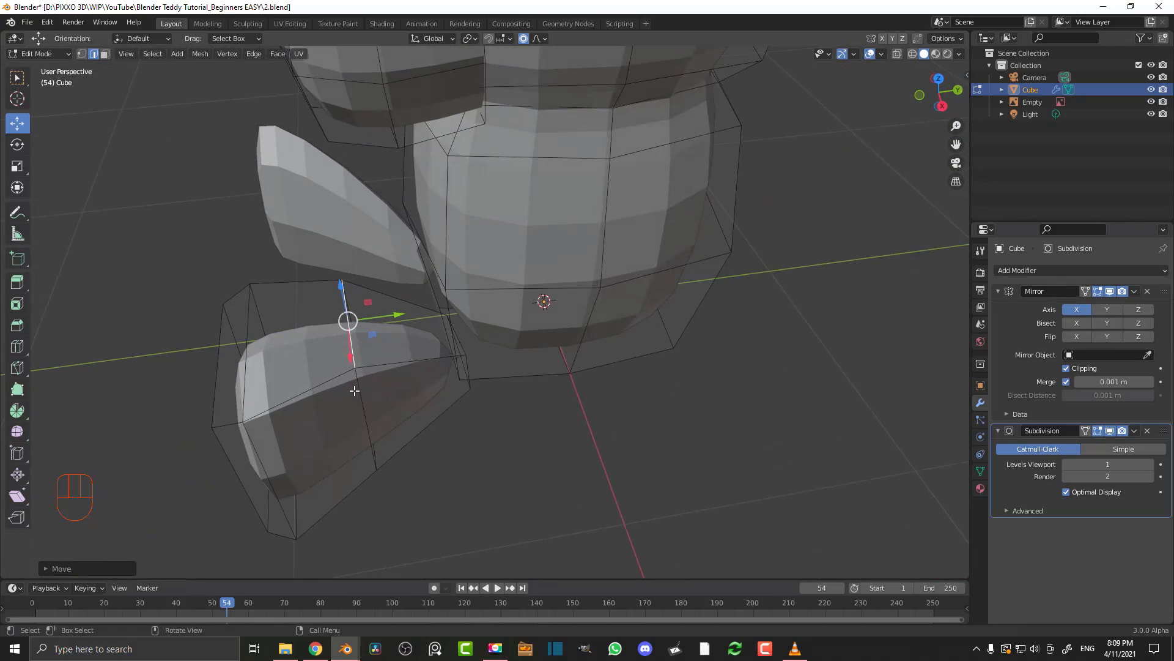
{"action": "left_click", "coordinate": [352, 391]}
{"action": "middle_click_drag", "start_coordinate": [379, 419], "coordinate": [468, 386]}
{"action": "key", "text": "g"}
{"action": "left_click", "coordinate": [530, 478]}
{"action": "key", "text": "KP_1"}
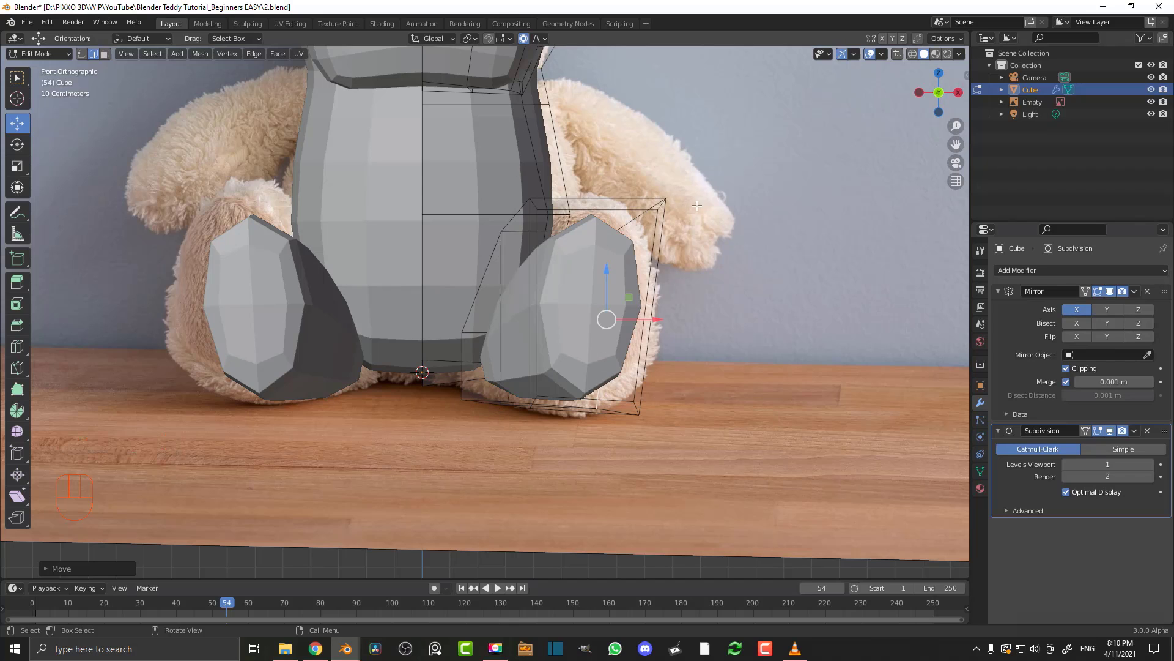
Scale the foot's front face up to about 1.24 in front view with a proportional editing size of about 0.51
{"action": "middle_click_drag", "start_coordinate": [697, 206], "coordinate": [338, 182]}
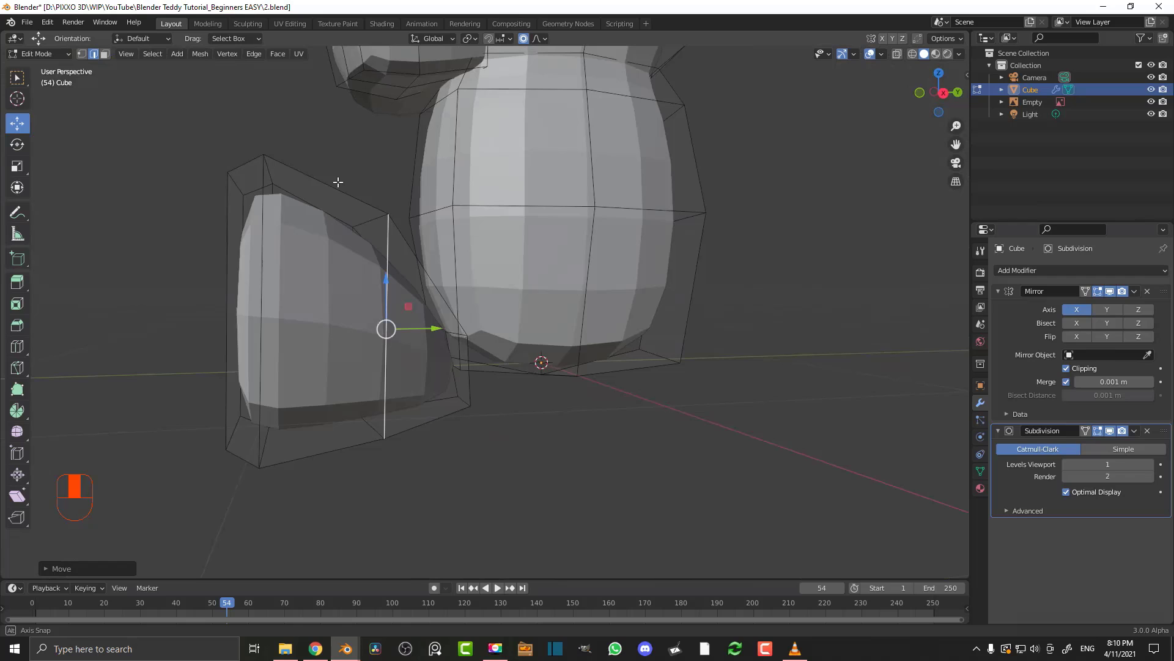
{"action": "left_click", "coordinate": [105, 54]}
{"action": "middle_click_drag", "start_coordinate": [303, 314], "coordinate": [538, 309]}
{"action": "key", "text": "KP_1"}
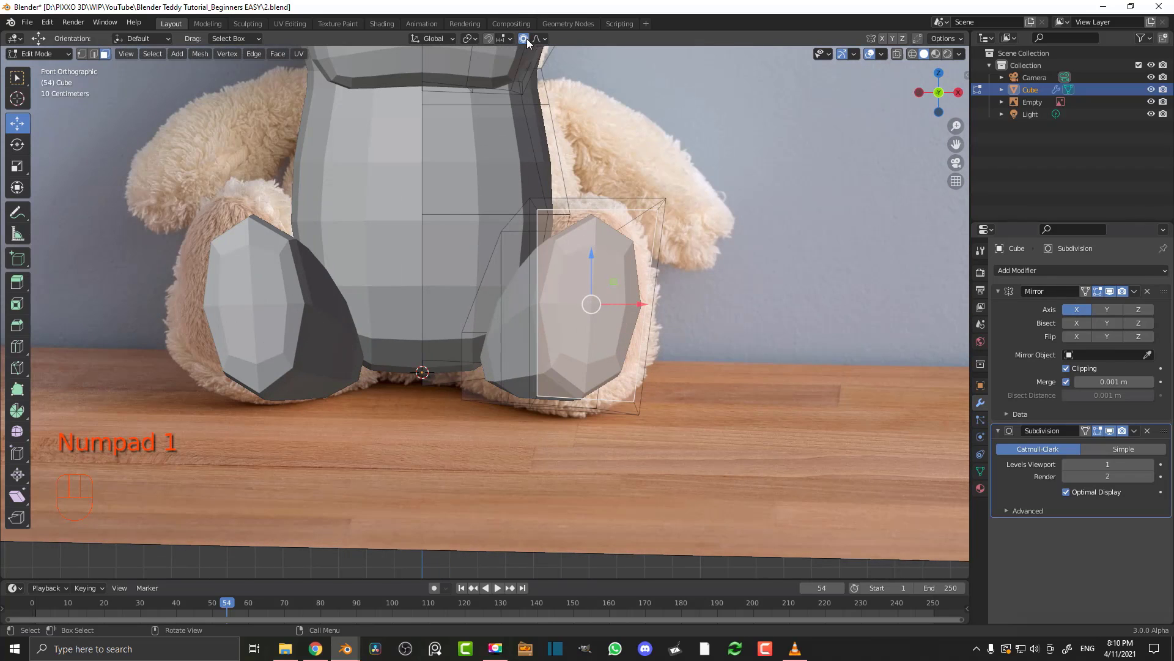
{"action": "scroll", "coordinate": [670, 416], "scroll_direction": "up", "scroll_amount": 3}
{"action": "key", "text": "s"}
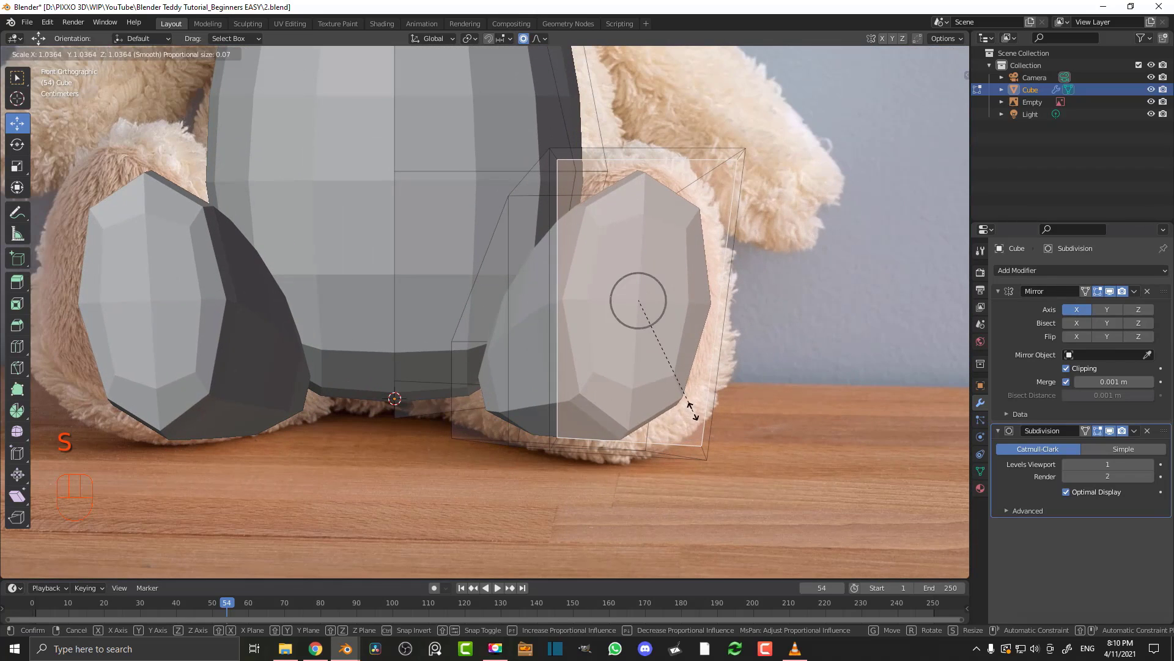
{"action": "scroll", "coordinate": [691, 411], "scroll_direction": "down", "scroll_amount": 5}
{"action": "scroll", "coordinate": [697, 422], "scroll_direction": "down", "scroll_amount": 9}
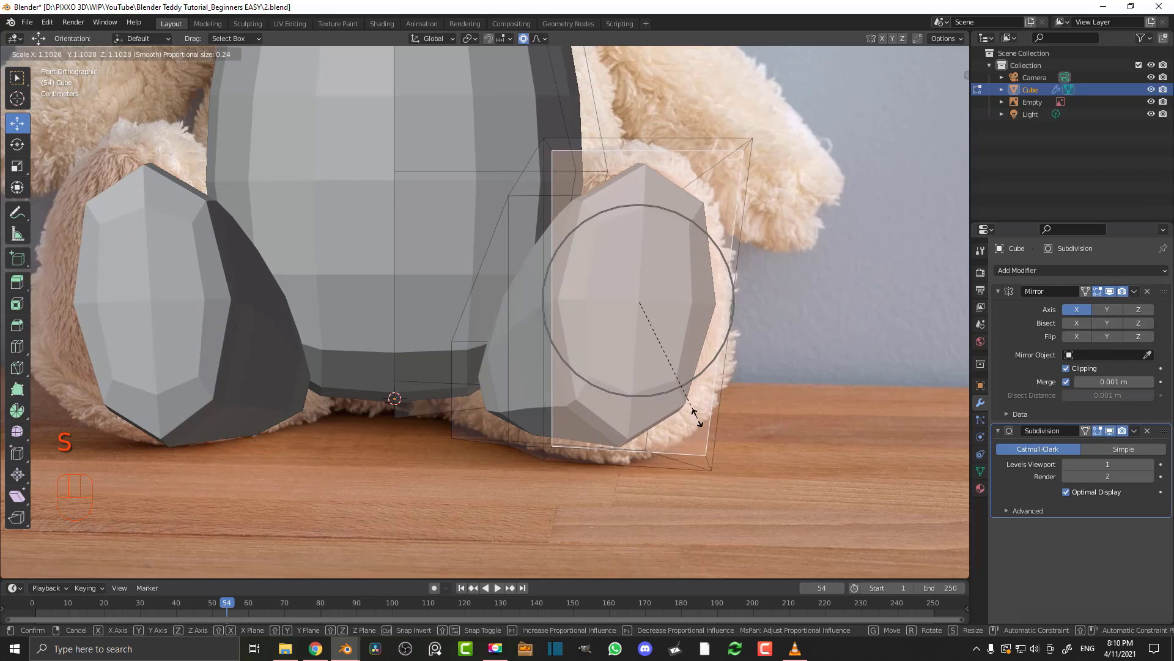
{"action": "scroll", "coordinate": [701, 430], "scroll_direction": "down", "scroll_amount": 2}
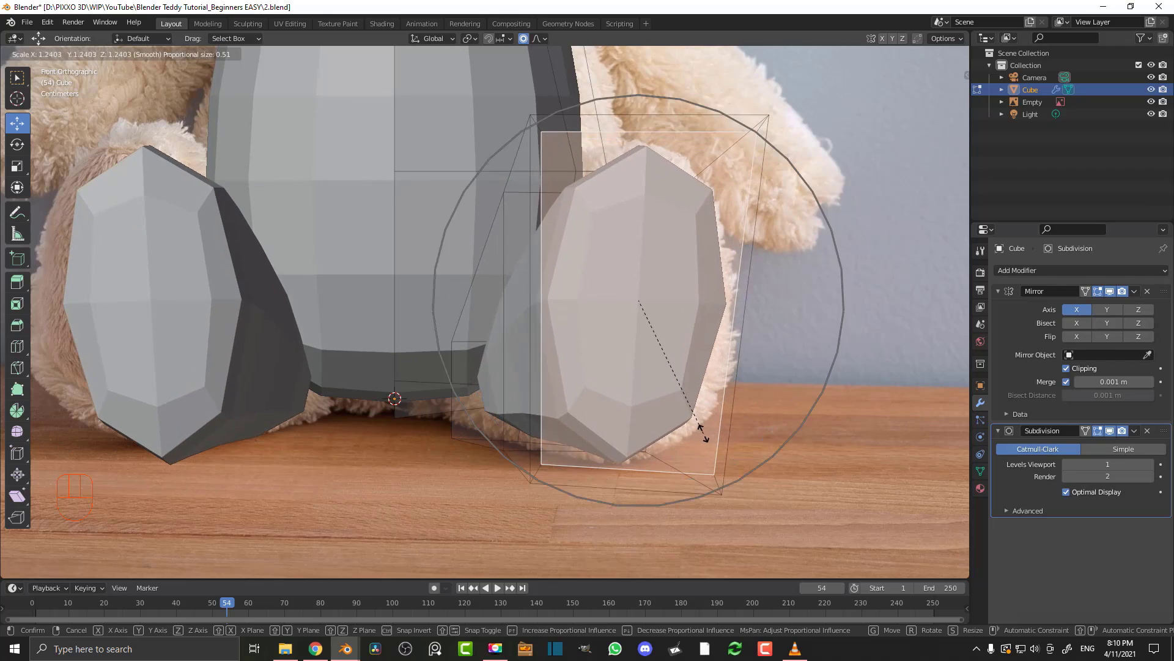
{"action": "left_click", "coordinate": [703, 436]}
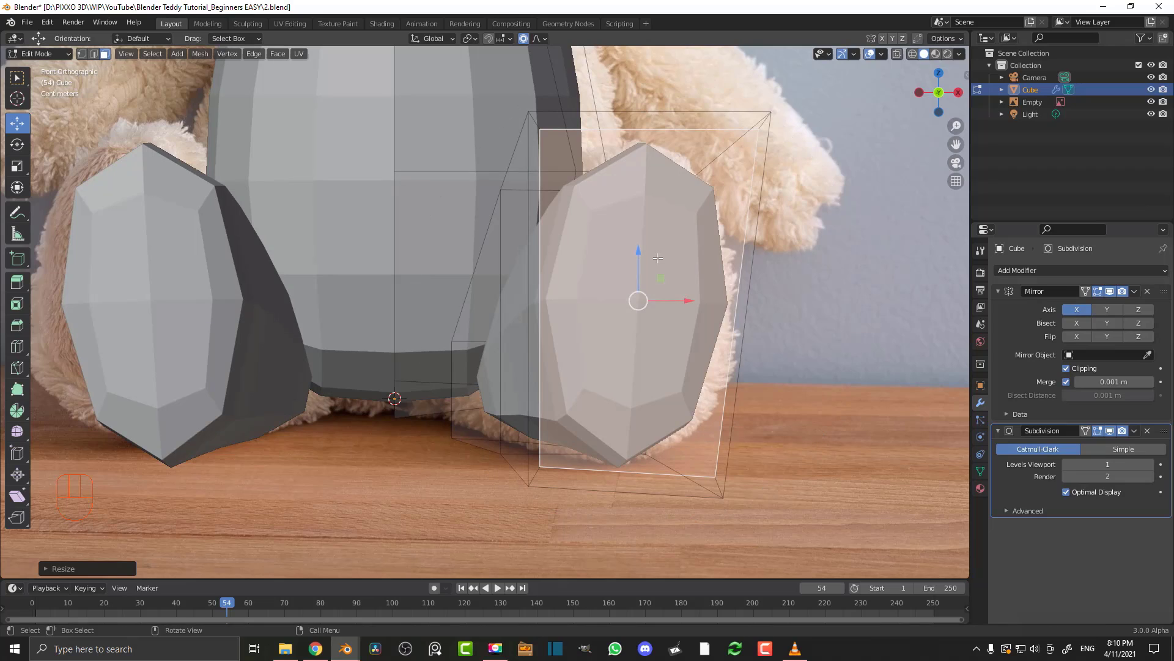
Move the foot's front face to align with the reference foot, checking it in wireframe, and return to solid shading
{"action": "key", "text": "g"}
{"action": "left_click", "coordinate": [682, 328]}
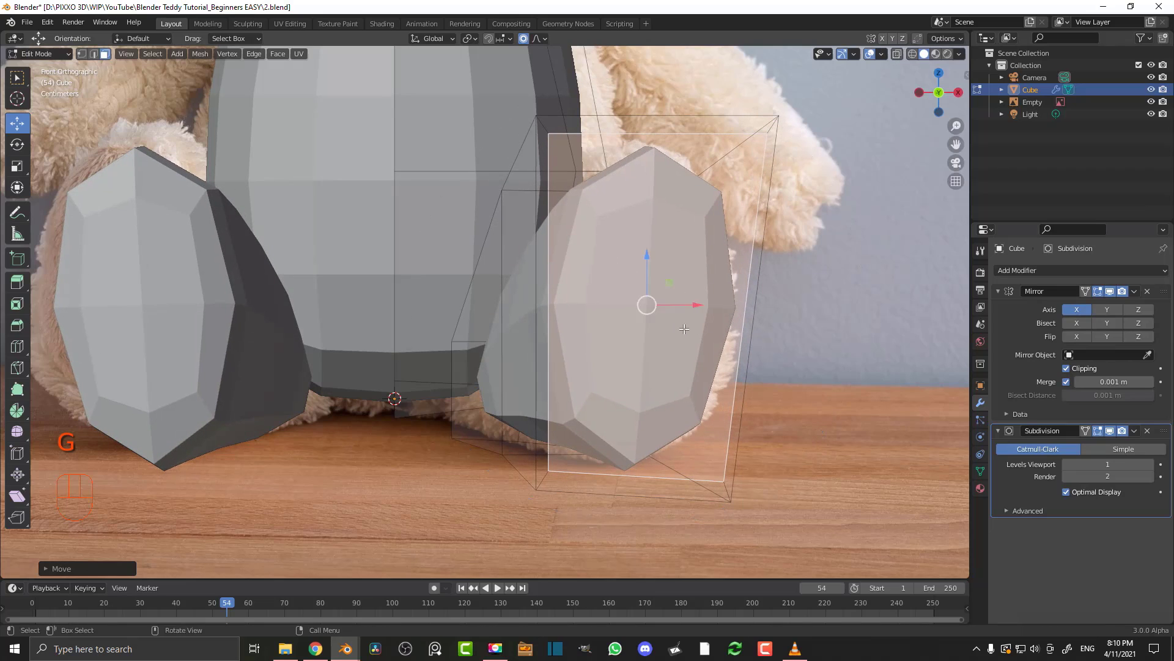
{"action": "key", "text": "z"}
{"action": "left_click", "coordinate": [628, 318]}
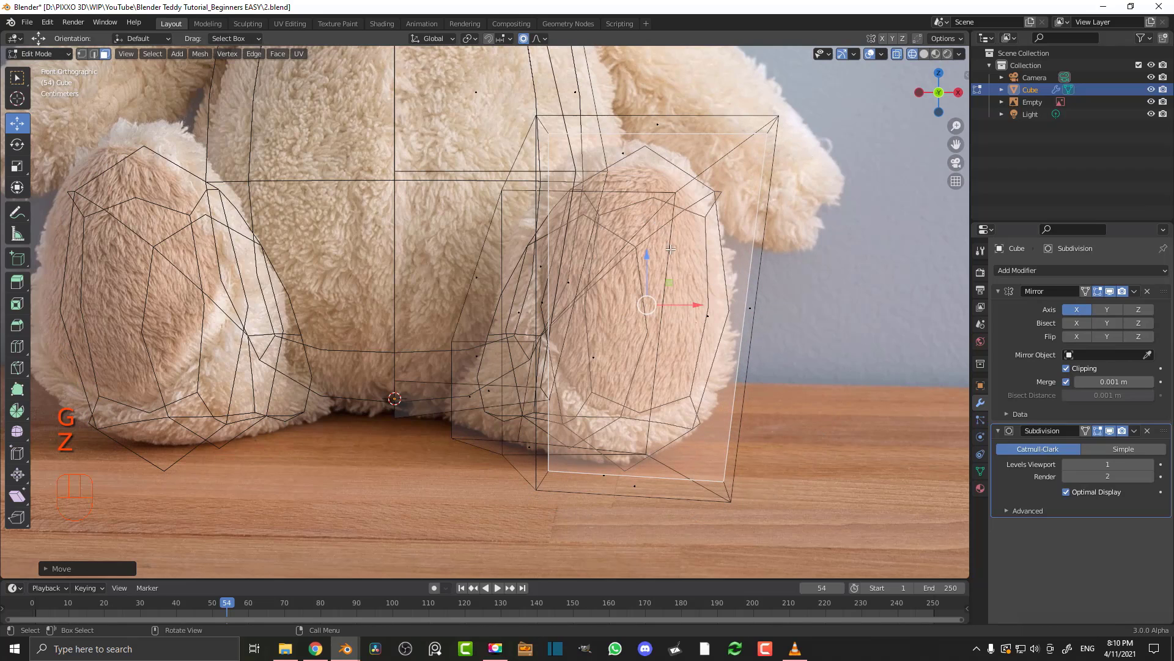
{"action": "key", "text": "g"}
{"action": "left_click", "coordinate": [708, 291]}
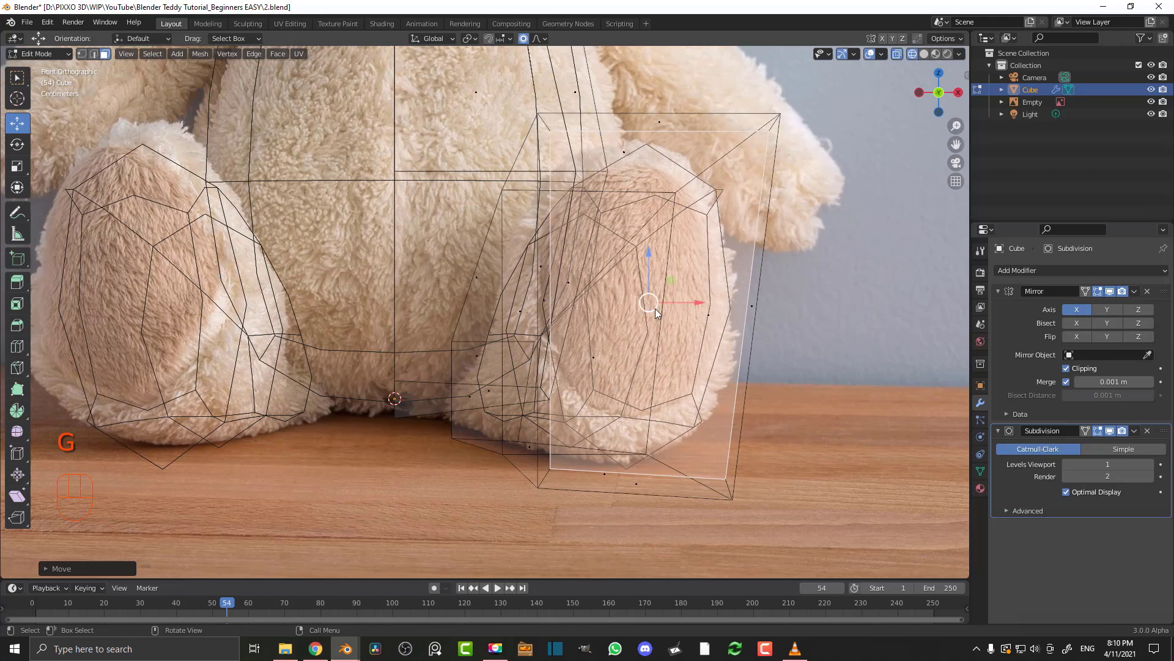
{"action": "key", "text": "z"}
{"action": "left_click", "coordinate": [699, 308]}
Add a horizontal loop cut around the lower part of the body and slide it down toward the base
{"action": "scroll", "coordinate": [600, 309], "scroll_direction": "down", "scroll_amount": 3}
{"action": "scroll", "coordinate": [538, 276], "scroll_direction": "down", "scroll_amount": 3}
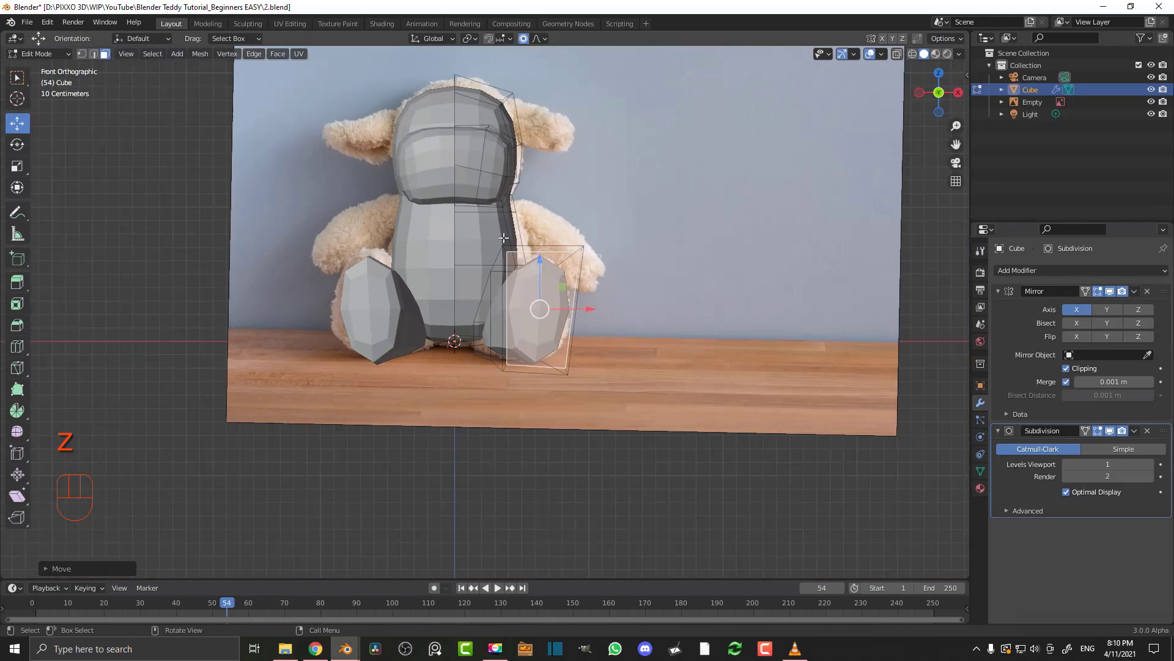
{"action": "middle_click_drag", "start_coordinate": [505, 238], "coordinate": [498, 342], "text": "shift"}
{"action": "scroll", "coordinate": [548, 306], "scroll_direction": "up", "scroll_amount": 2}
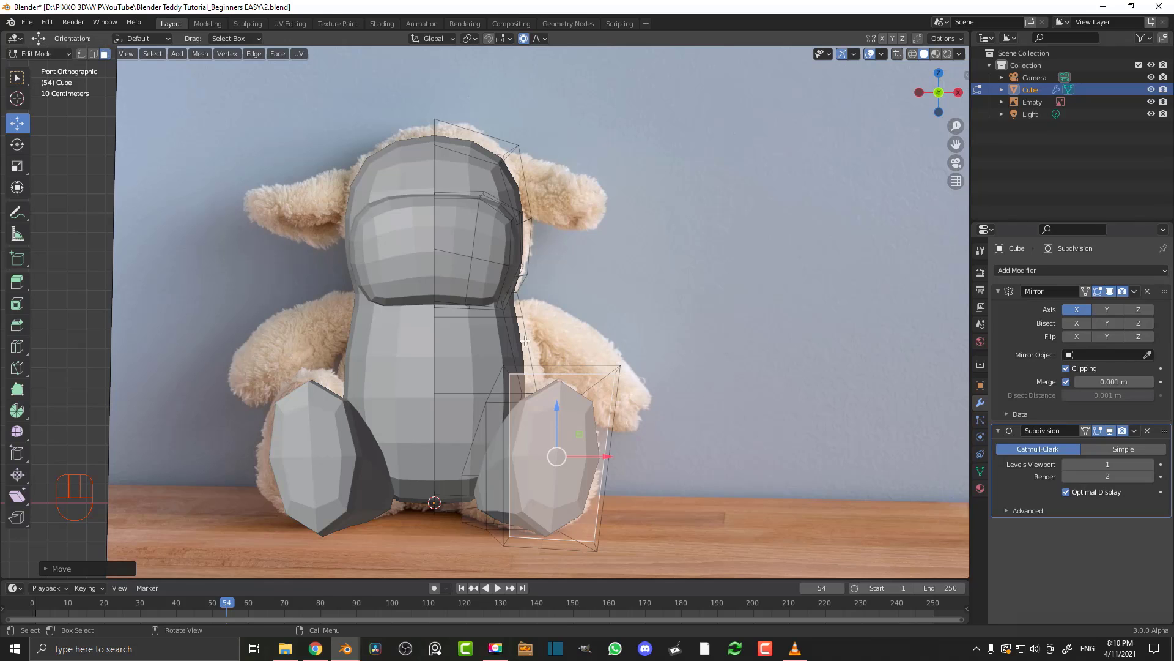
{"action": "middle_click_drag", "start_coordinate": [576, 320], "coordinate": [498, 361]}
{"action": "scroll", "coordinate": [498, 361], "scroll_direction": "up", "scroll_amount": 3}
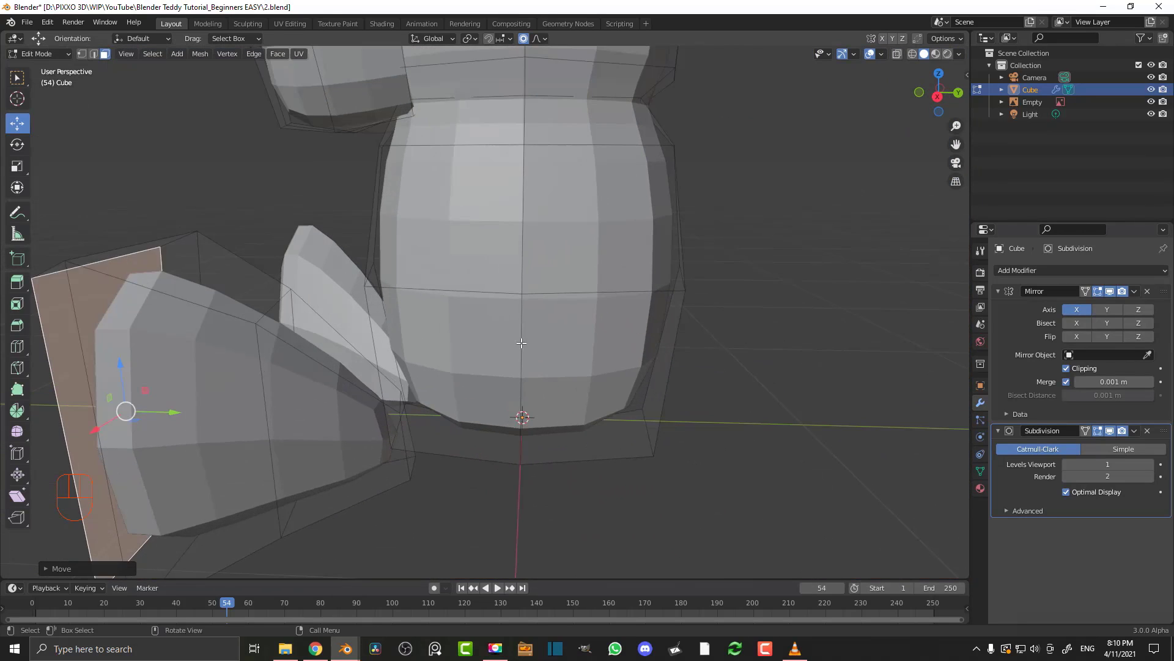
{"action": "scroll", "coordinate": [520, 342], "scroll_direction": "up", "scroll_amount": 2}
{"action": "key", "text": "ctrl+r"}
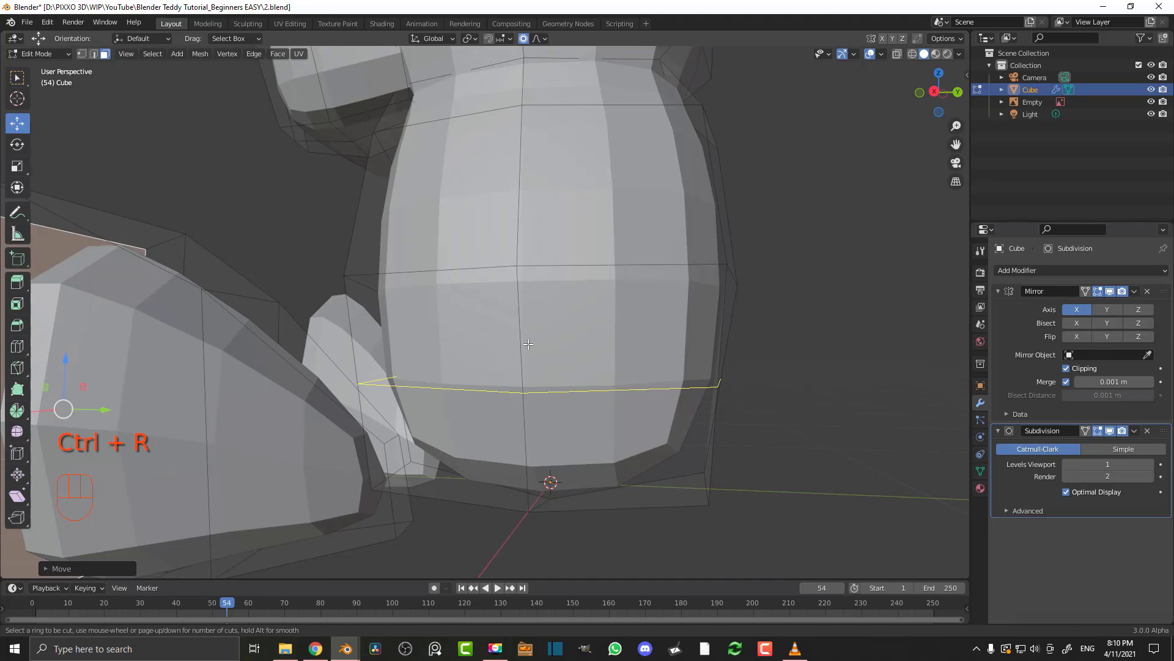
{"action": "left_click", "coordinate": [528, 344]}
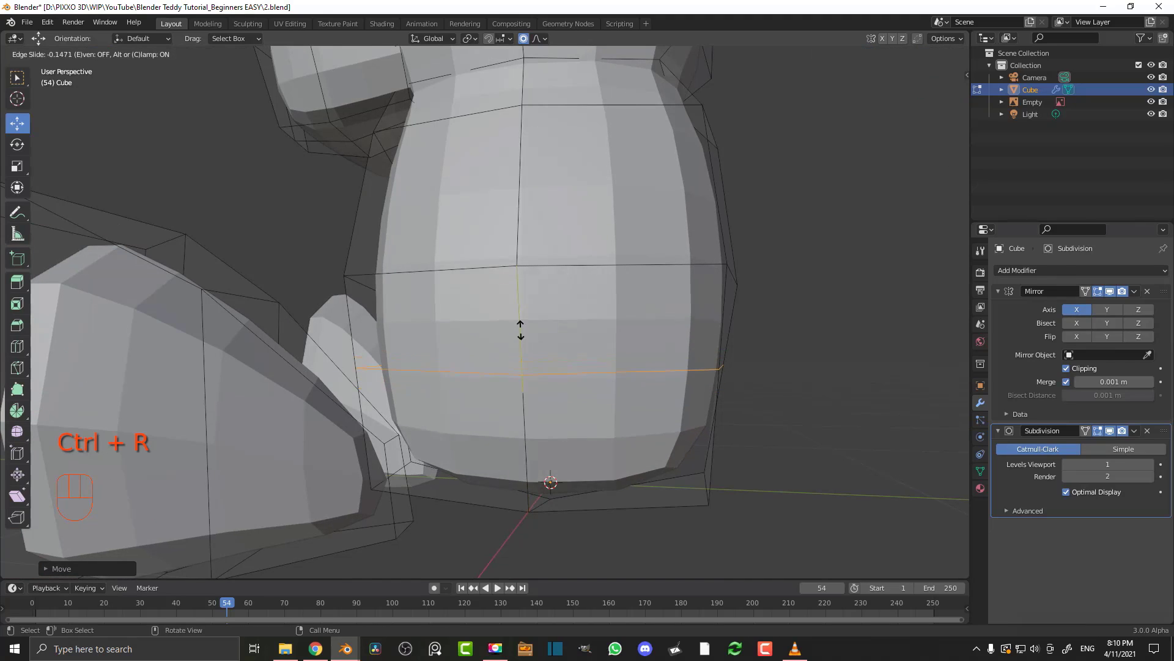
{"action": "left_click", "coordinate": [523, 377]}
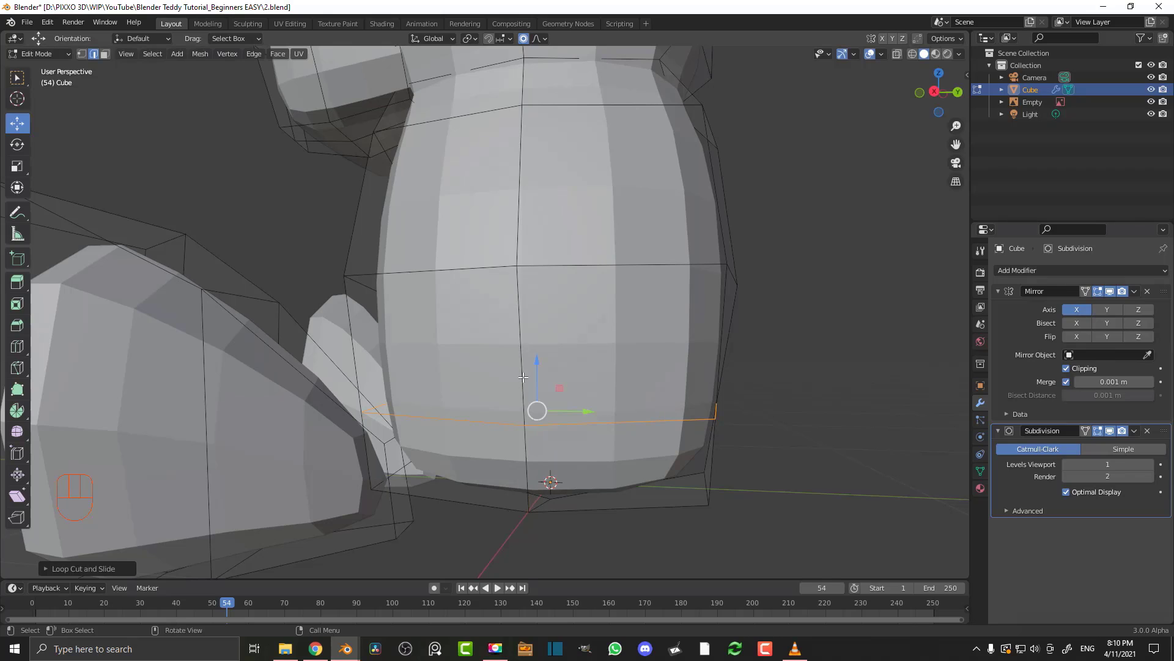
Fatten the lower body loop outward by about 0.07 m with Shrink/Fatten
{"action": "middle_click_drag", "start_coordinate": [465, 469], "coordinate": [480, 465]}
{"action": "scroll", "coordinate": [553, 499], "scroll_direction": "up", "scroll_amount": 2}
{"action": "key", "text": "alt+s"}
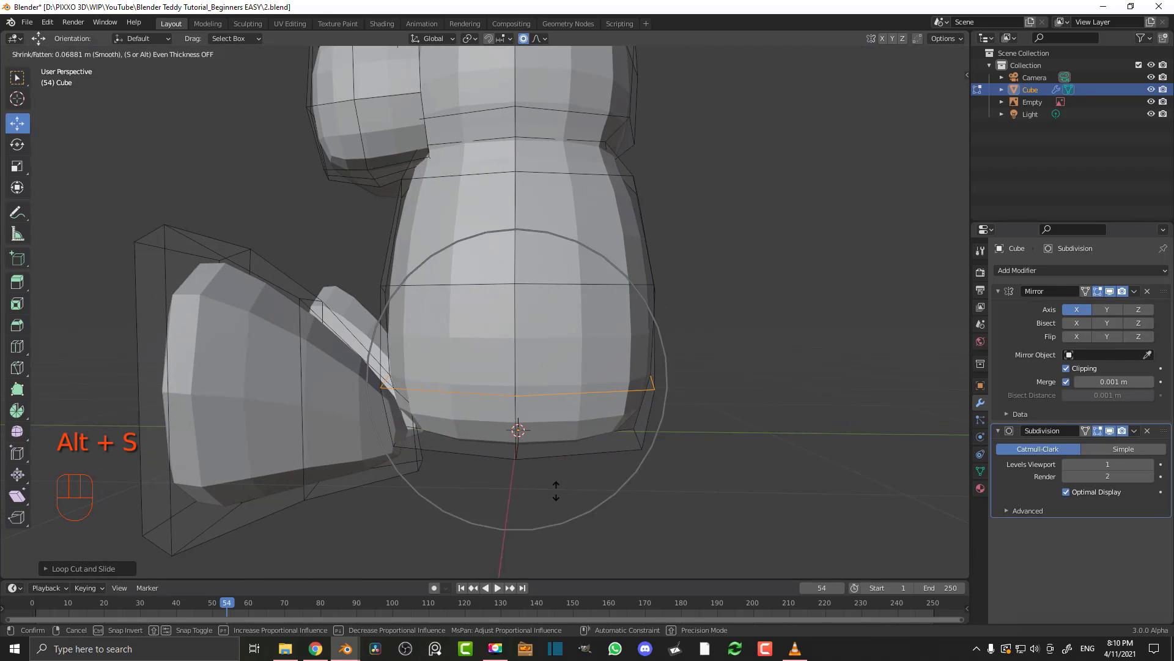
{"action": "left_click", "coordinate": [556, 491]}
{"action": "middle_click_drag", "start_coordinate": [556, 491], "coordinate": [534, 354]}
Move the side edge at the base of the body outward by about 0.11 m with a proportional editing size of 0.68
{"action": "middle_click_drag", "start_coordinate": [508, 306], "coordinate": [532, 340]}
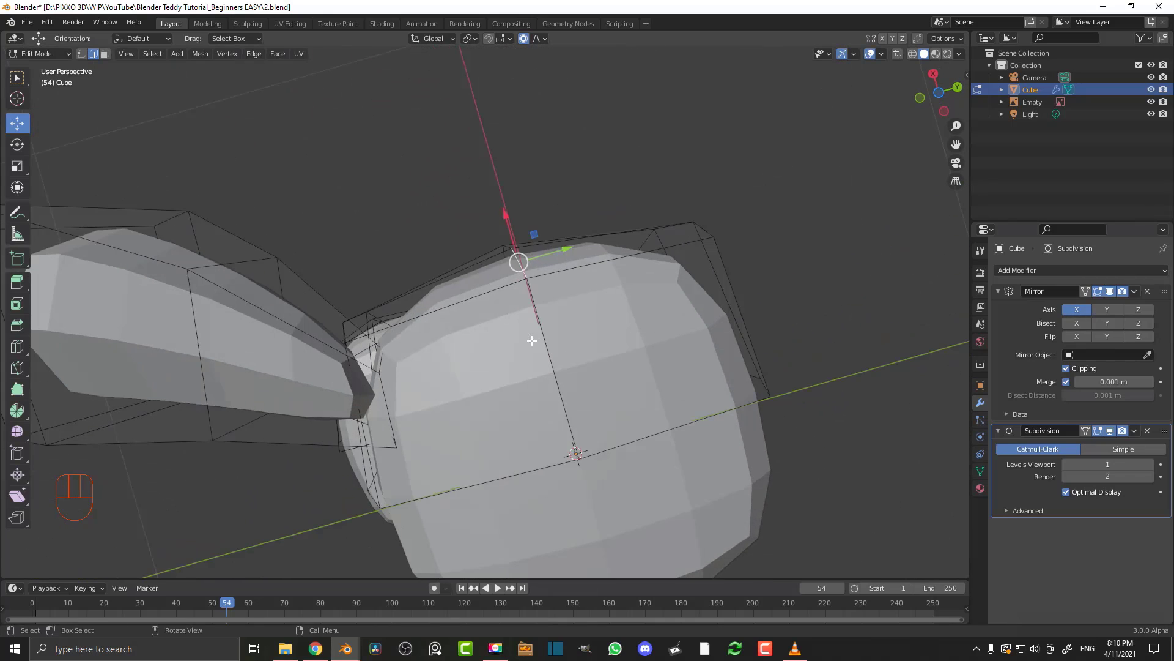
{"action": "key", "text": "g"}
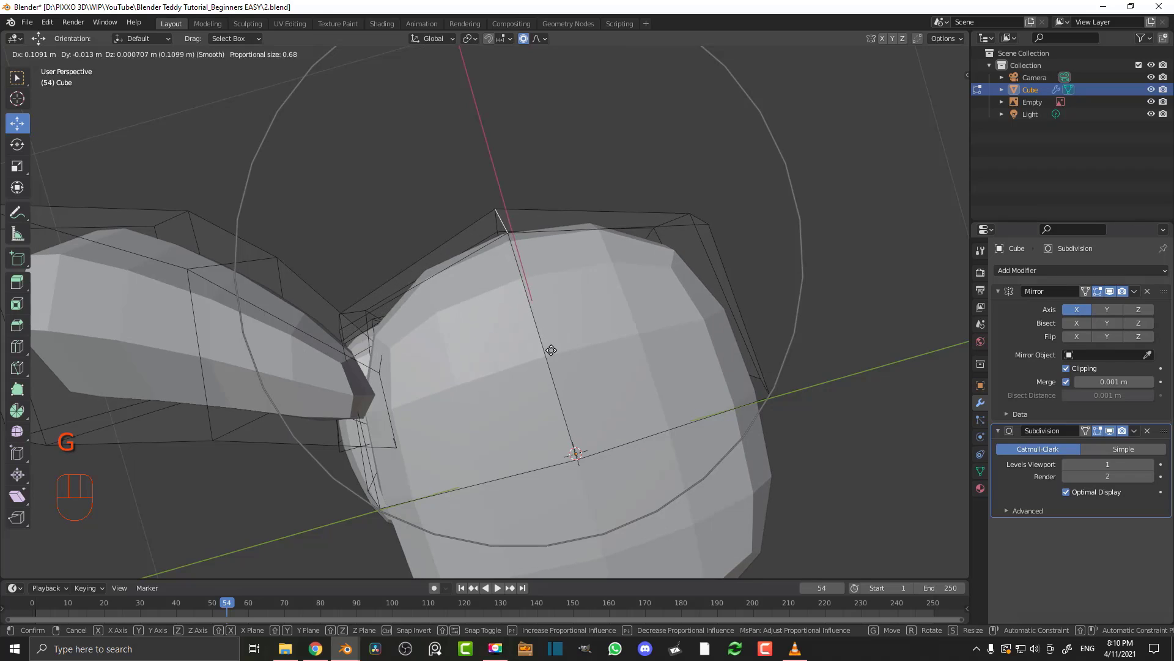
{"action": "left_click", "coordinate": [555, 347]}
{"action": "scroll", "coordinate": [503, 313], "scroll_direction": "down", "scroll_amount": 3}
{"action": "middle_click_drag", "start_coordinate": [503, 314], "coordinate": [535, 64]}
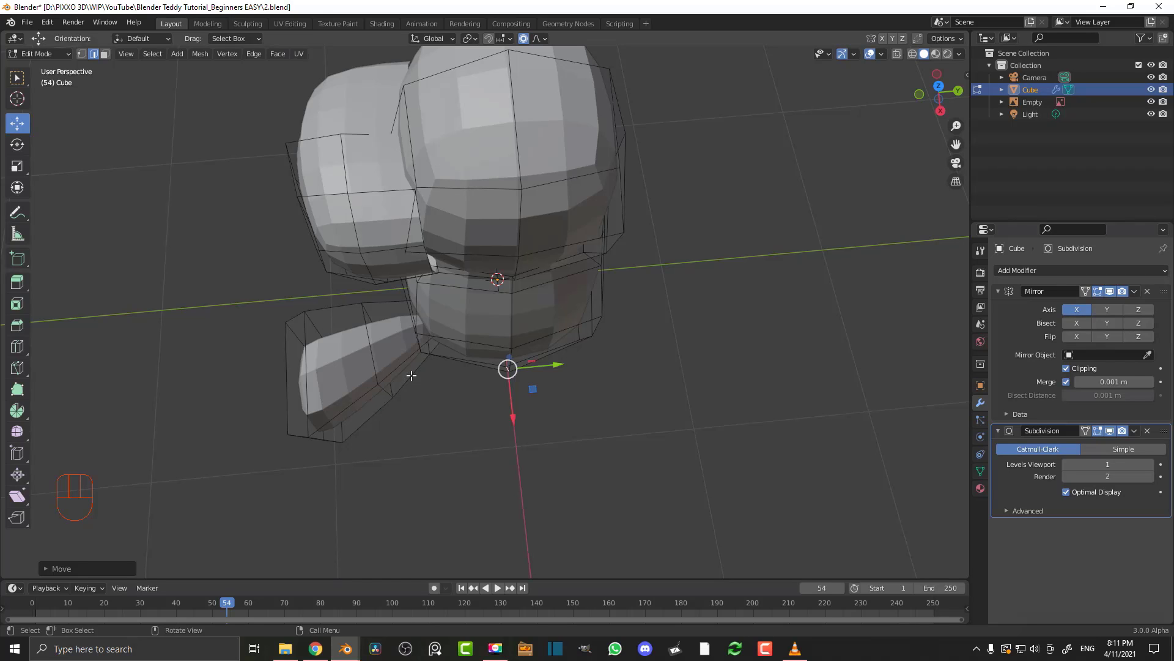
{"action": "middle_click_drag", "start_coordinate": [470, 424], "coordinate": [486, 332]}
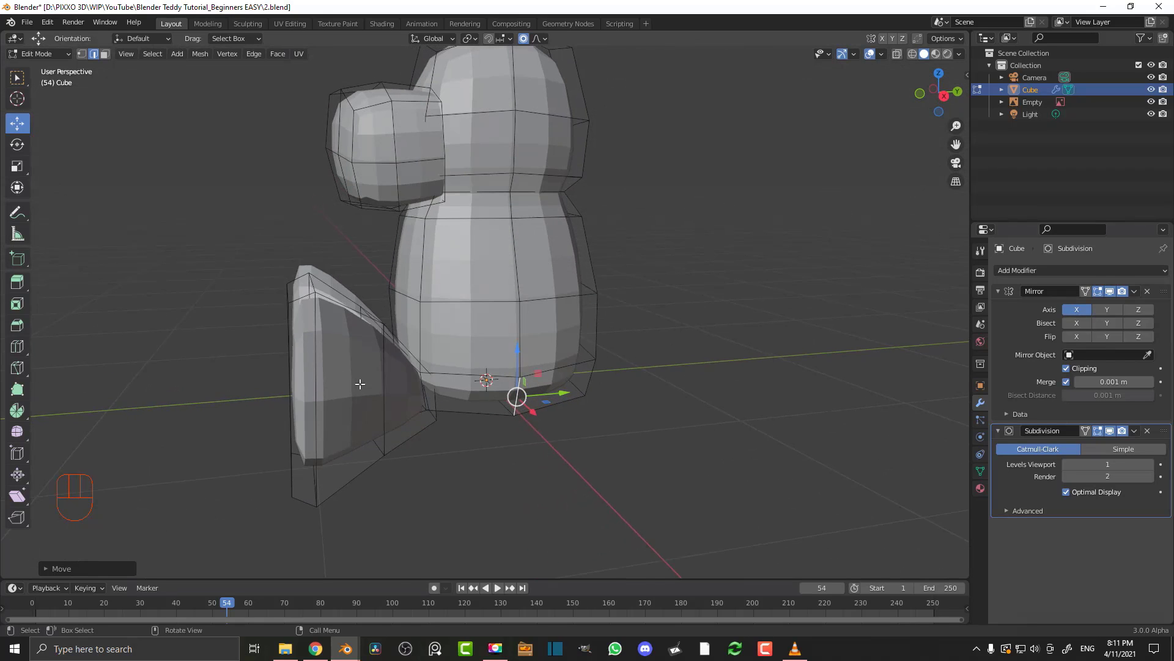
Move the outer edge of the leg's middle section by about 0.05 m and compare it with the reference in front view
{"action": "middle_click_drag", "start_coordinate": [357, 385], "coordinate": [406, 406]}
{"action": "left_click", "coordinate": [384, 398]}
{"action": "key", "text": "g"}
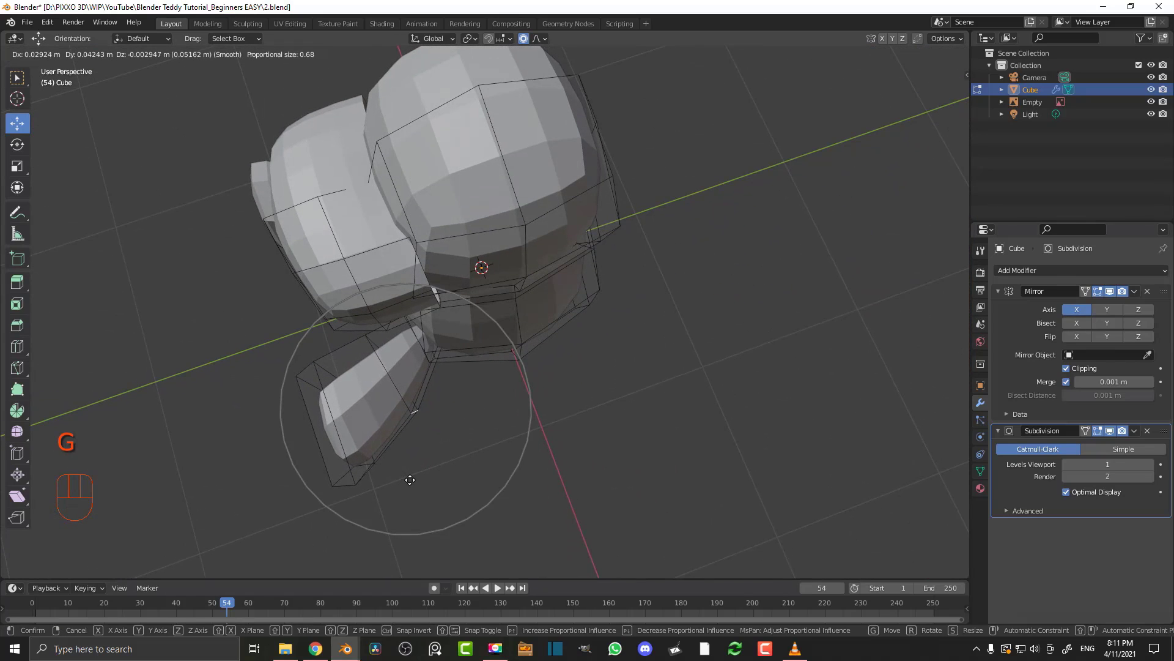
{"action": "left_click", "coordinate": [410, 479]}
{"action": "middle_click_drag", "start_coordinate": [410, 480], "coordinate": [514, 306]}
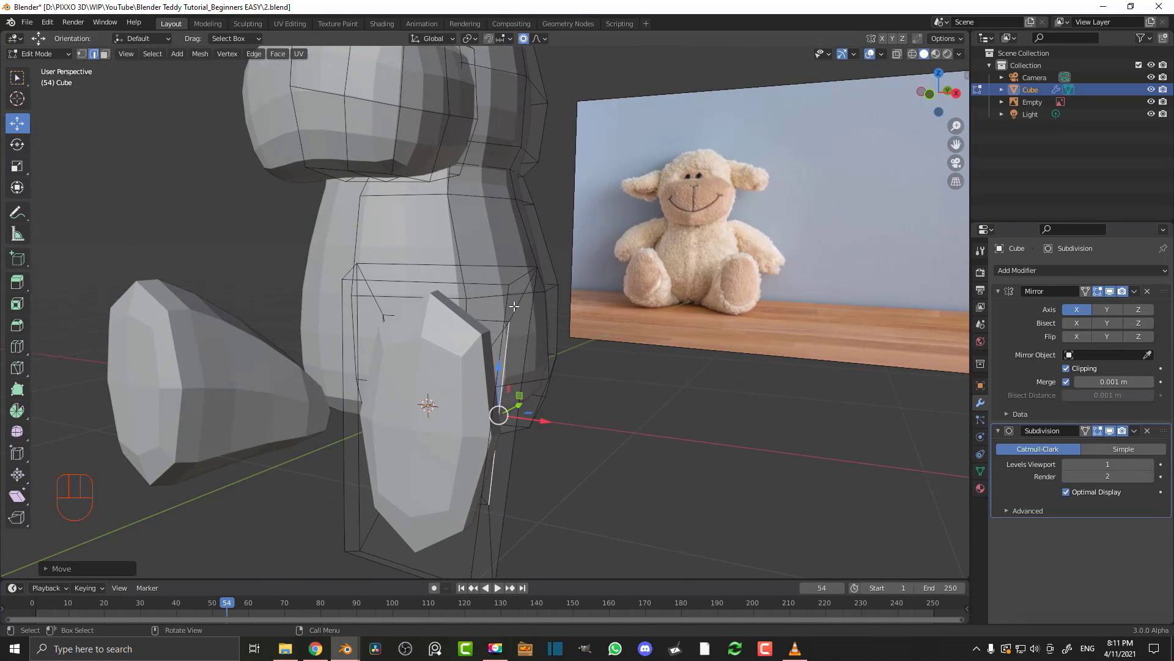
{"action": "key", "text": "KP_1"}
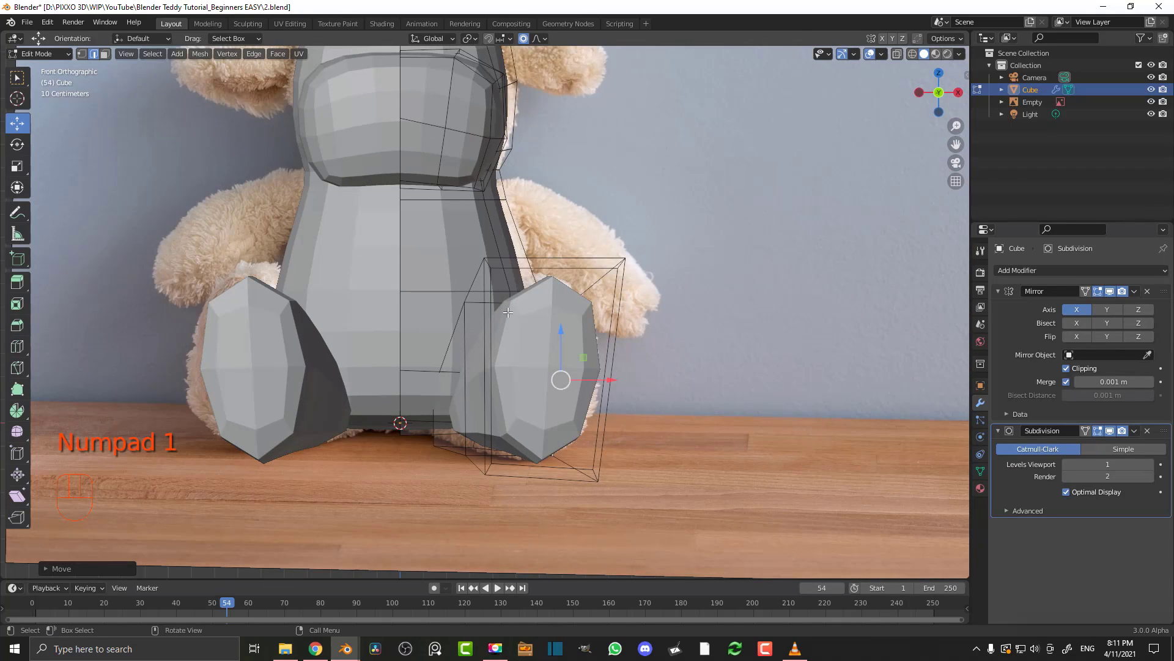
{"action": "scroll", "coordinate": [487, 224], "scroll_direction": "down", "scroll_amount": 3}
{"action": "scroll", "coordinate": [545, 264], "scroll_direction": "up", "scroll_amount": 2}
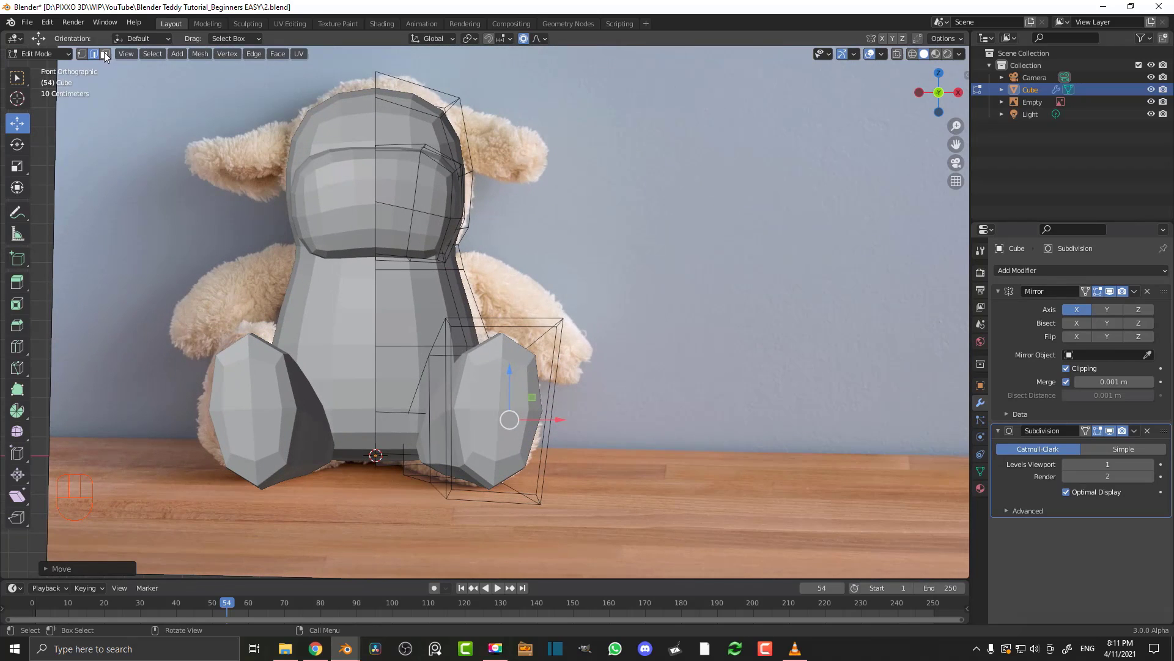
Duplicate the upper side face of the body, place the copy outside the torso and scale it to about 0.44
{"action": "left_click", "coordinate": [105, 56]}
{"action": "middle_click_drag", "start_coordinate": [367, 275], "coordinate": [439, 221]}
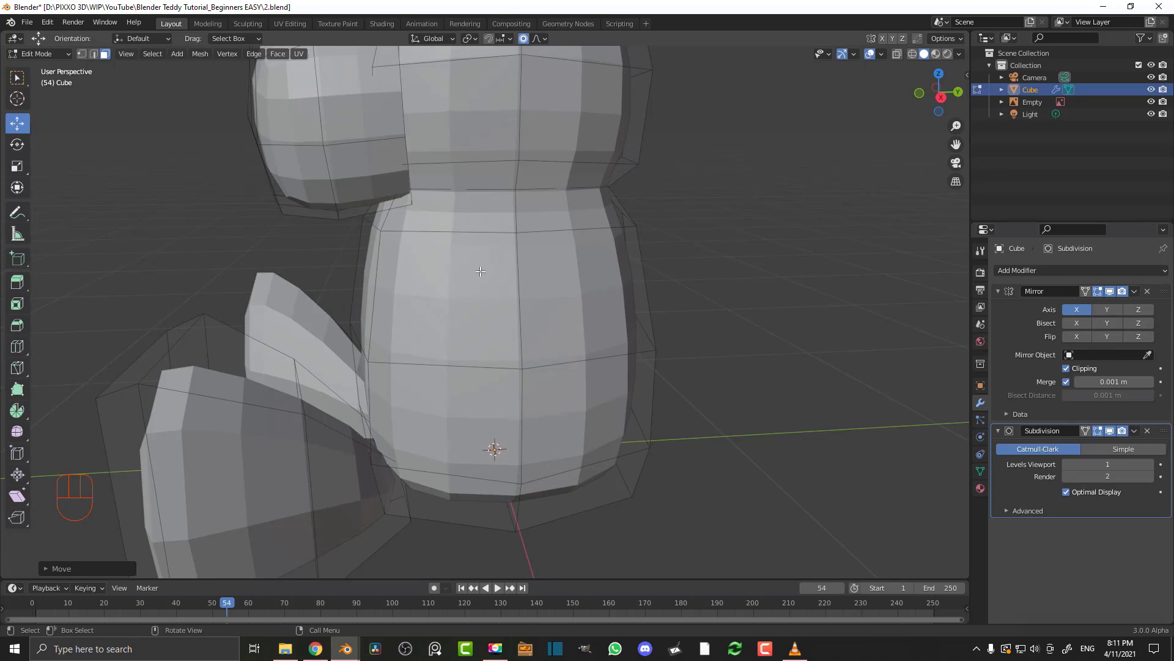
{"action": "left_click", "coordinate": [481, 271]}
{"action": "middle_click_drag", "start_coordinate": [481, 272], "coordinate": [471, 400]}
{"action": "scroll", "coordinate": [468, 397], "scroll_direction": "up", "scroll_amount": 2}
{"action": "key", "text": "shift+d"}
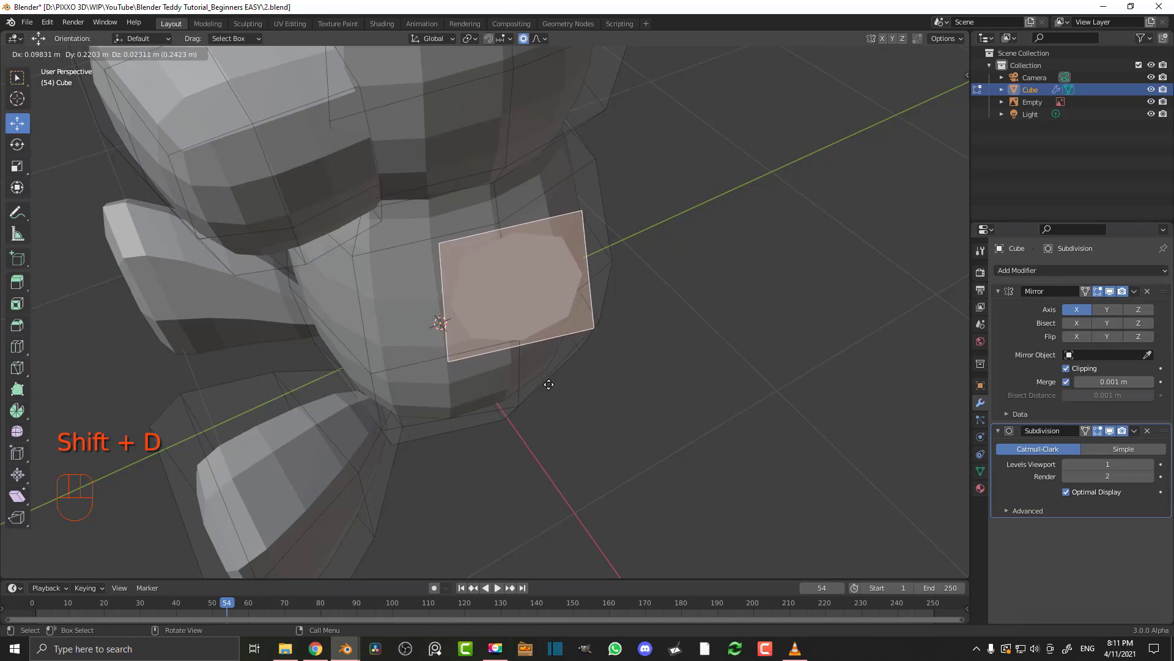
{"action": "left_click", "coordinate": [552, 380]}
{"action": "key", "text": "s"}
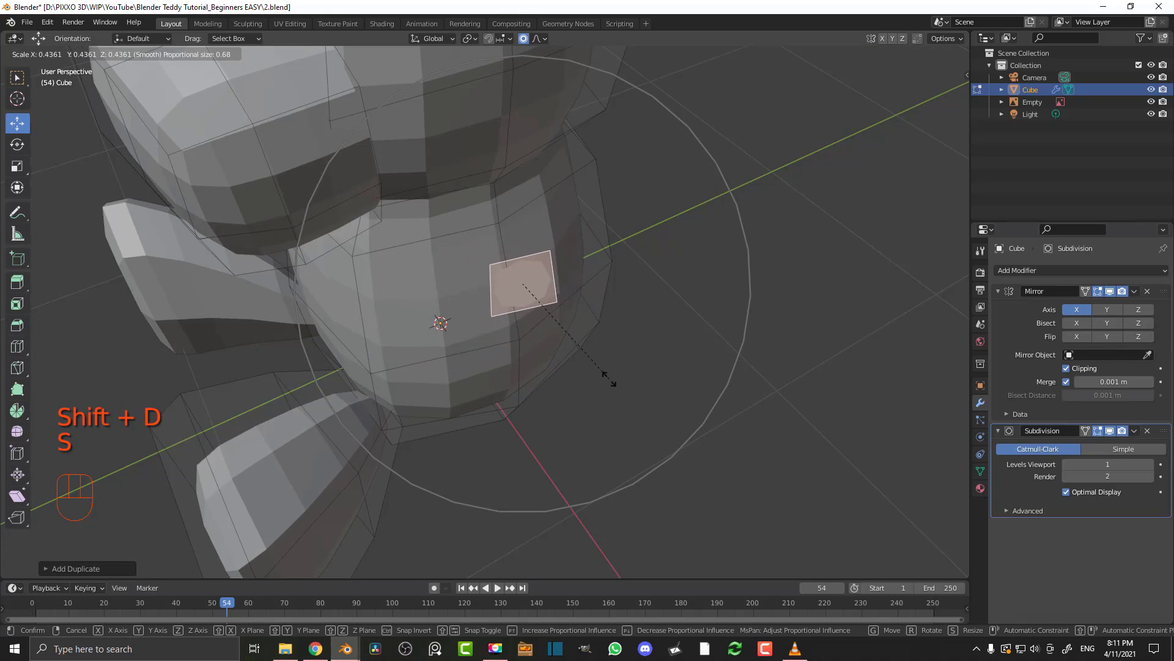
{"action": "left_click", "coordinate": [607, 380]}
Move the duplicated face to the reference shoulder in front view and rotate it about 14 degrees, using wireframe shading
{"action": "key", "text": "KP_1"}
{"action": "scroll", "coordinate": [607, 380], "scroll_direction": "up", "scroll_amount": 3}
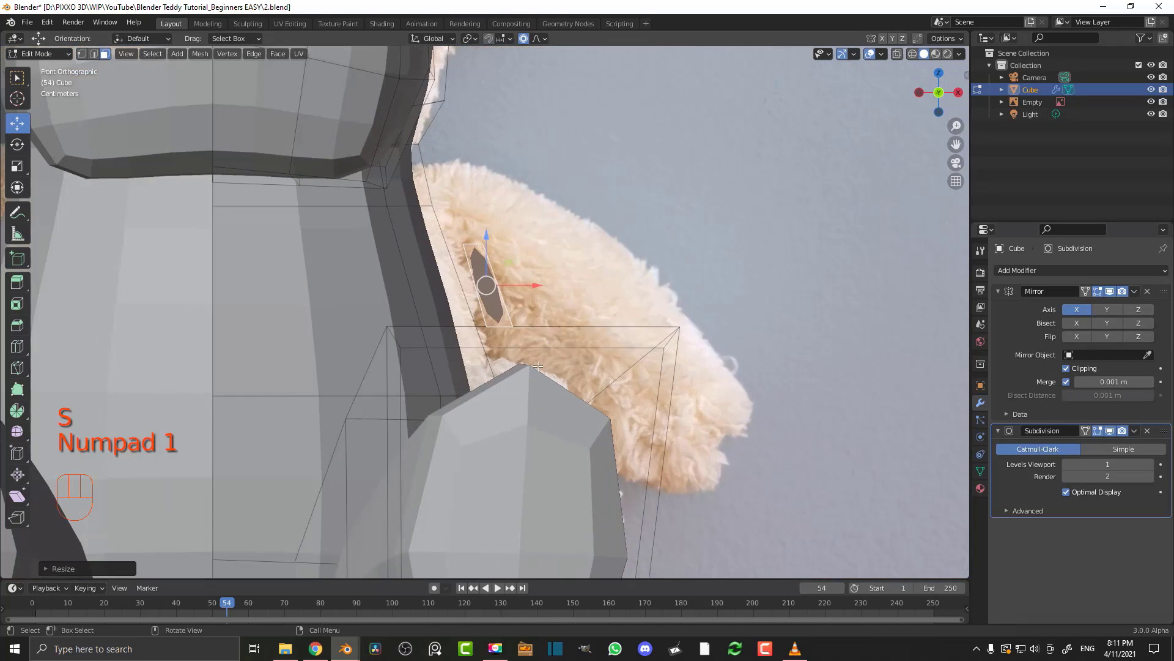
{"action": "key", "text": "g"}
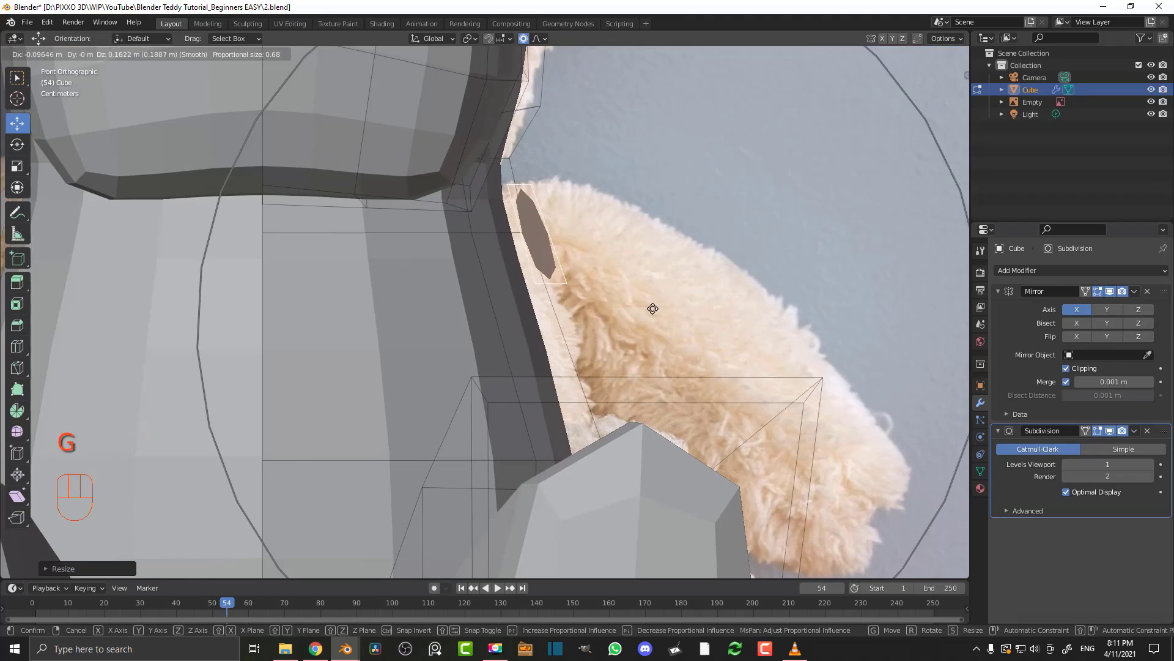
{"action": "left_click", "coordinate": [644, 320]}
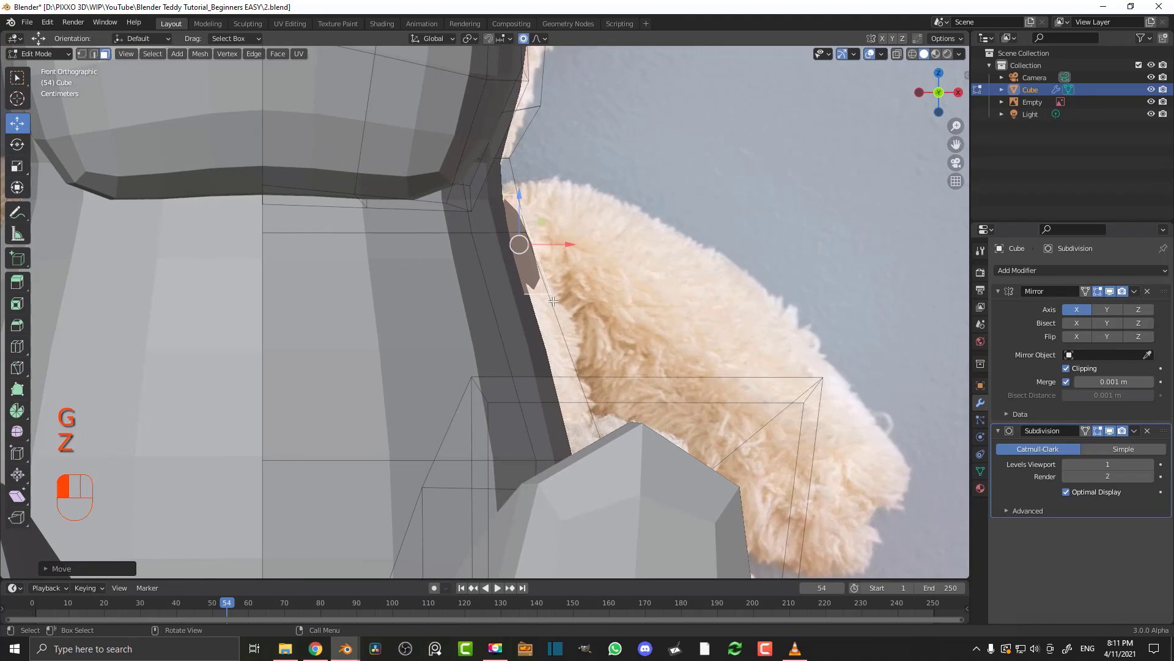
{"action": "key", "text": "z"}
{"action": "left_click", "coordinate": [487, 303]}
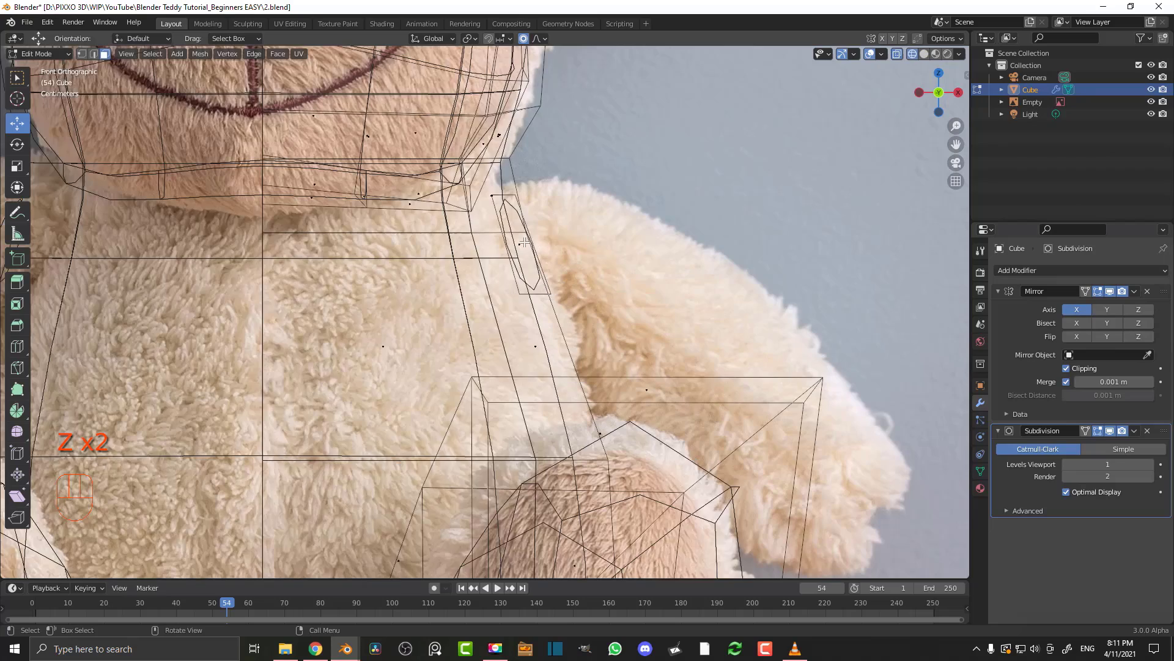
{"action": "scroll", "coordinate": [505, 67], "scroll_direction": "down", "scroll_amount": 3}
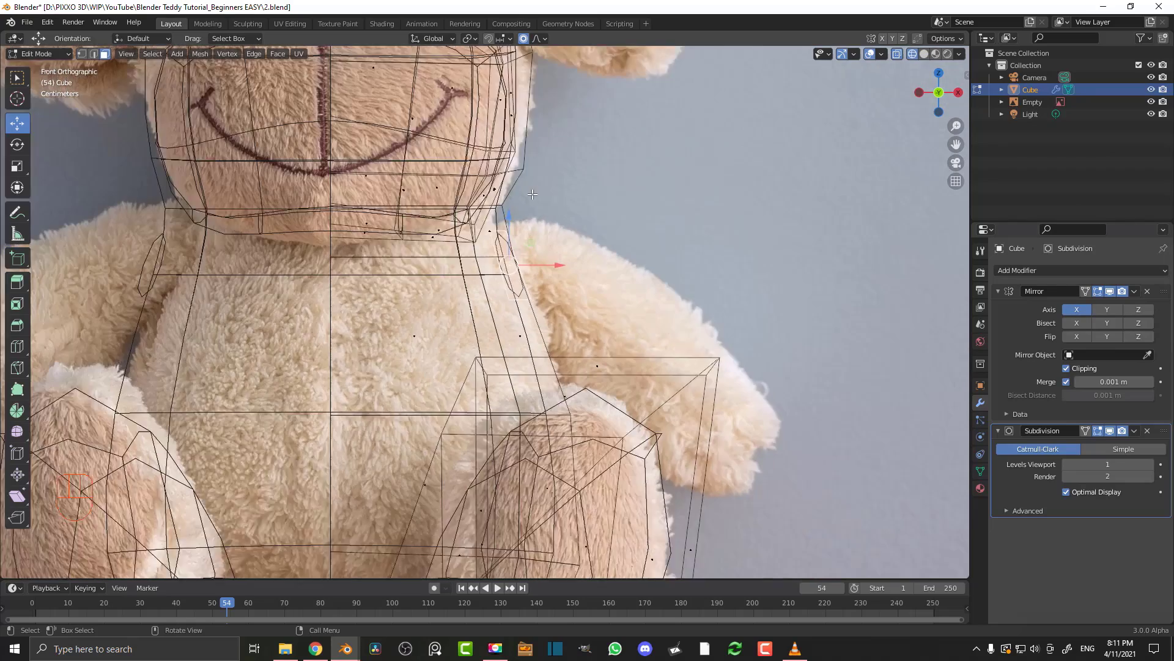
{"action": "scroll", "coordinate": [551, 184], "scroll_direction": "up", "scroll_amount": 2}
{"action": "key", "text": "r"}
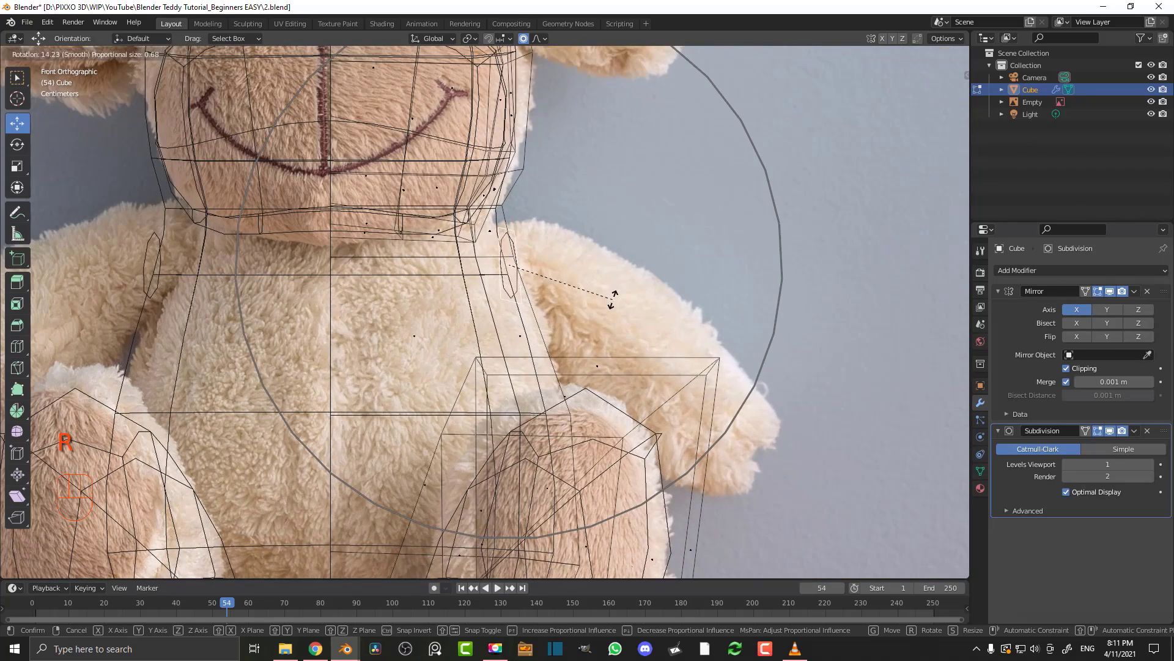
{"action": "left_click", "coordinate": [612, 300]}
Extrude the shoulder face about 0.86 m and move its end onto the hand of the reference arm
{"action": "key", "text": "e"}
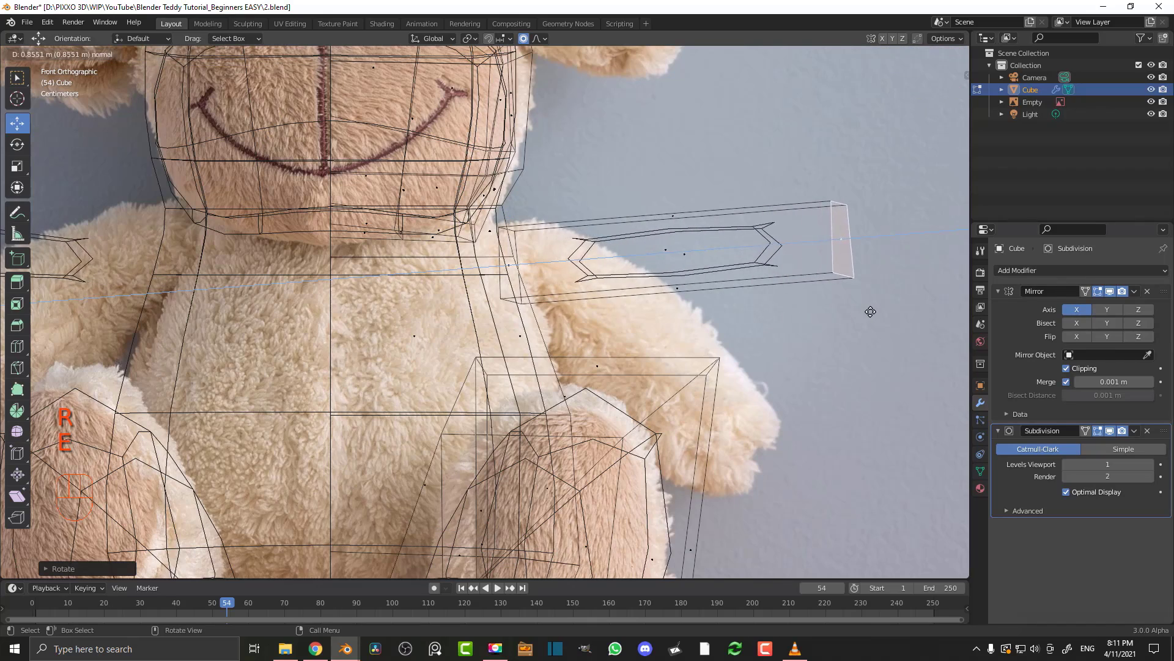
{"action": "left_click", "coordinate": [869, 311]}
{"action": "key", "text": "g"}
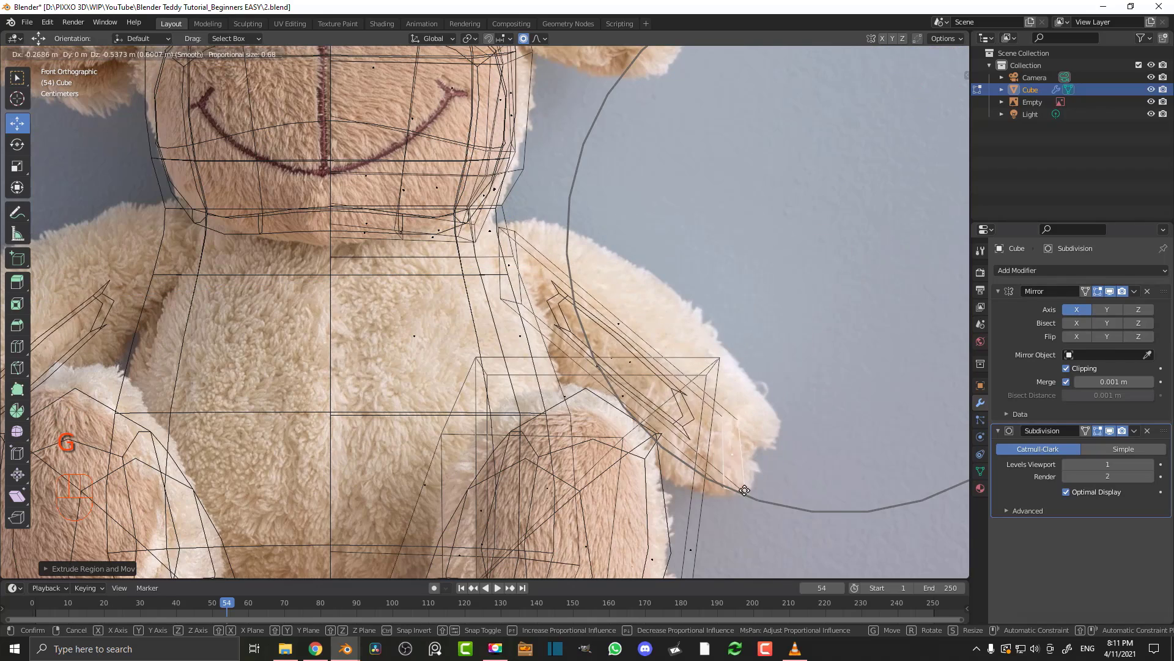
{"action": "left_click", "coordinate": [753, 493]}
Rotate the arm's end face to follow the arm's direction and scale it up to match the reference hand
{"action": "middle_click_drag", "start_coordinate": [753, 493], "coordinate": [673, 343], "text": "shift"}
{"action": "scroll", "coordinate": [673, 342], "scroll_direction": "up", "scroll_amount": 2}
{"action": "key", "text": "r"}
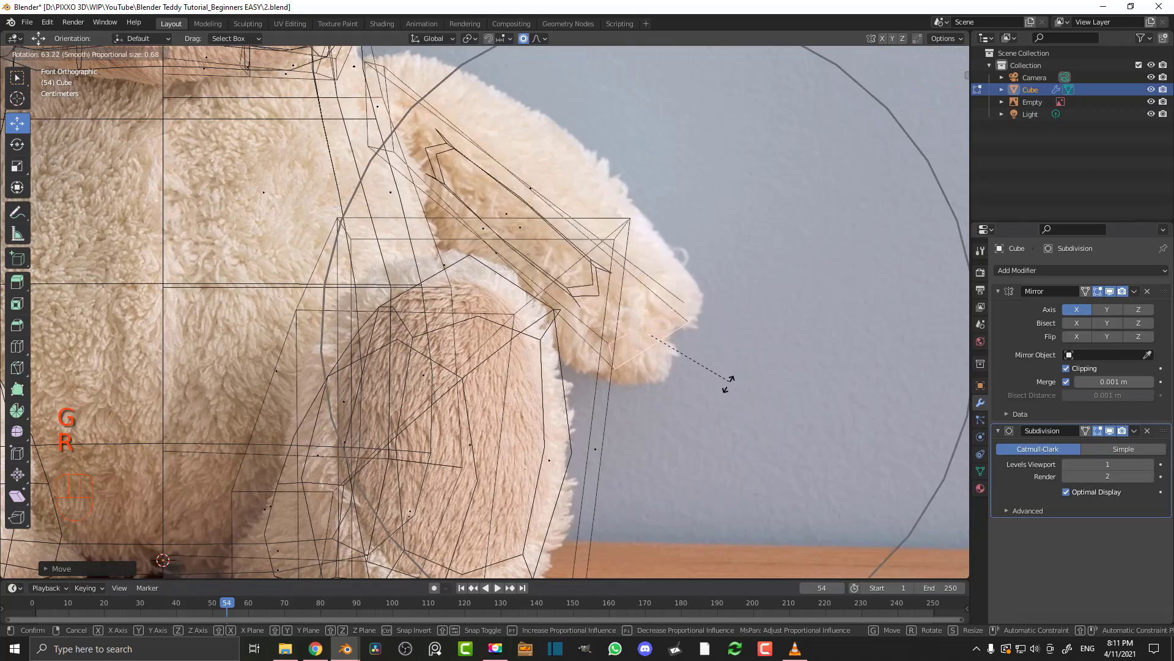
{"action": "left_click", "coordinate": [731, 361]}
{"action": "key", "text": "s"}
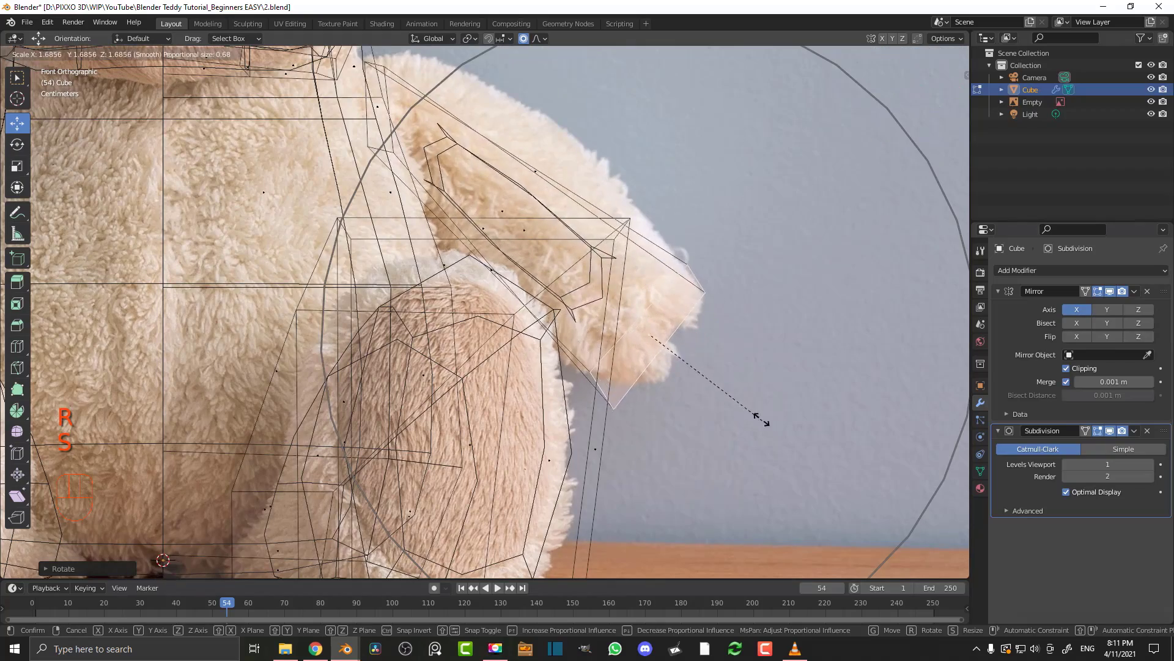
{"action": "left_click", "coordinate": [755, 409]}
Move the arm's end face along the Y axis and return to solid shading
{"action": "mouse_move", "coordinate": [754, 409]}
{"action": "middle_mouse_down"}
{"action": "mouse_move", "coordinate": [611, 386]}
{"action": "mouse_move", "coordinate": [640, 357]}
{"action": "mouse_move", "coordinate": [629, 401]}
{"action": "mouse_move", "coordinate": [753, 346]}
{"action": "mouse_move", "coordinate": [723, 347]}
{"action": "mouse_move", "coordinate": [747, 356]}
{"action": "middle_mouse_up"}
{"action": "key", "text": "g"}
{"action": "key", "text": "y"}
{"action": "left_click", "coordinate": [685, 406]}
{"action": "scroll", "coordinate": [725, 348], "scroll_direction": "up", "scroll_amount": 1}
{"action": "key", "text": "z"}
{"action": "left_click", "coordinate": [791, 353]}
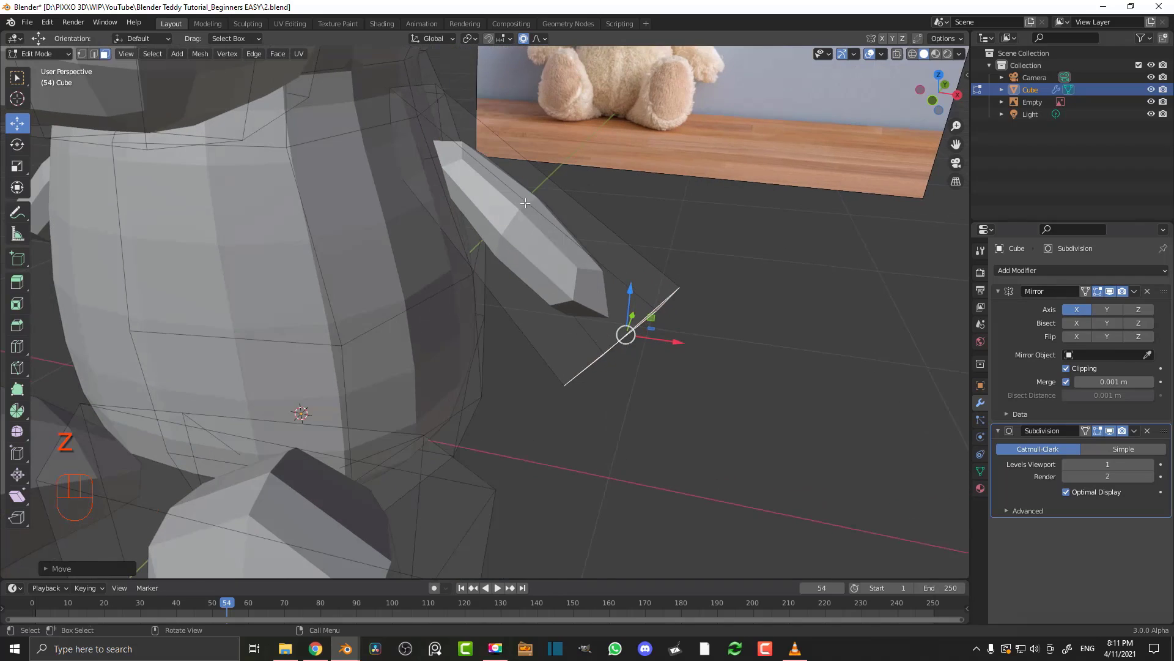
Add a loop cut across the middle of the arm and scale it up slightly
{"action": "key", "text": "ctrl+r"}
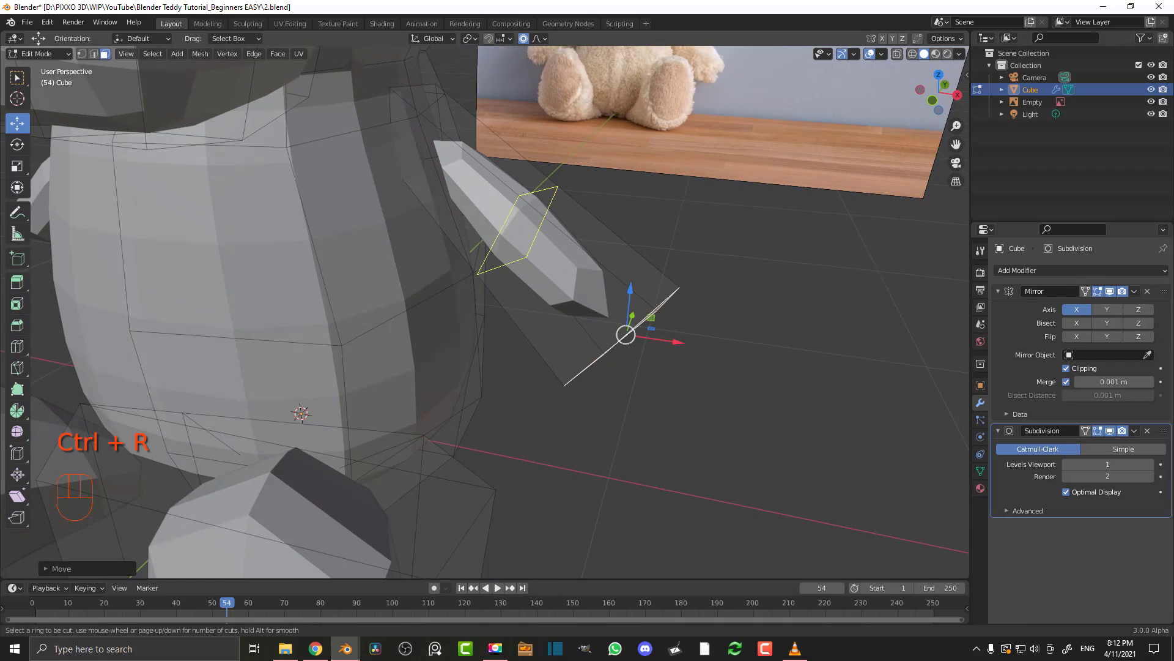
{"action": "left_click", "coordinate": [515, 265]}
{"action": "left_click", "coordinate": [515, 264]}
{"action": "scroll", "coordinate": [515, 264], "scroll_direction": "down", "scroll_amount": 1}
{"action": "middle_click_drag", "start_coordinate": [515, 264], "coordinate": [551, 250]}
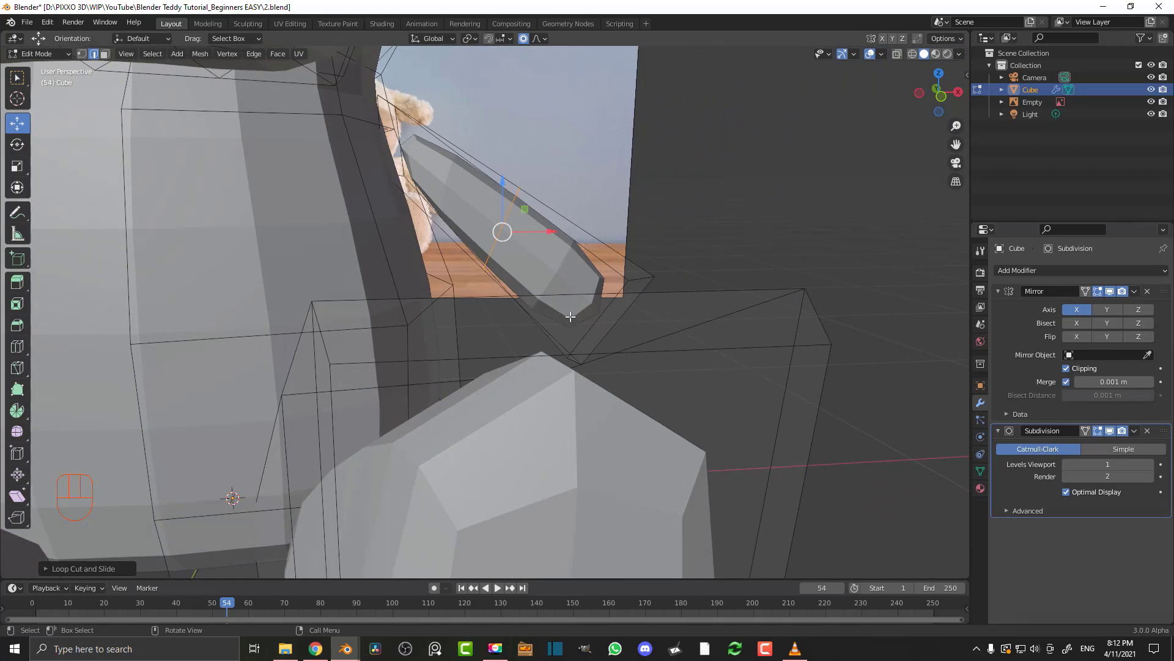
{"action": "key", "text": "s"}
{"action": "scroll", "coordinate": [571, 321], "scroll_direction": "up", "scroll_amount": 3}
{"action": "left_click", "coordinate": [549, 208]}
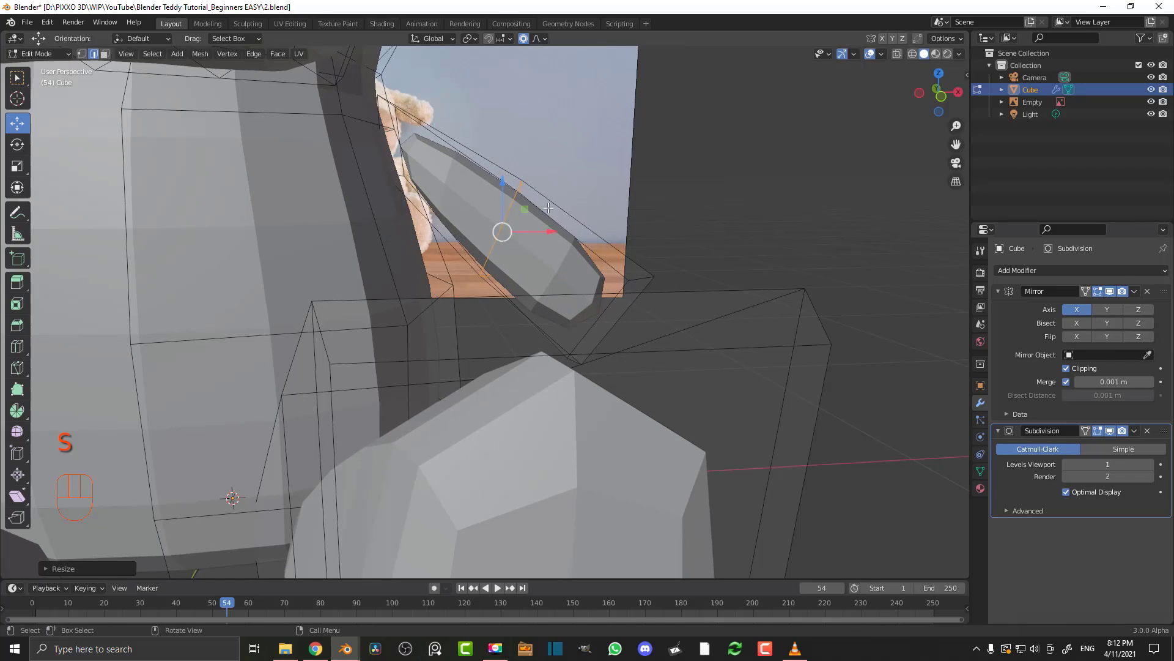
{"action": "middle_click_drag", "start_coordinate": [549, 208], "coordinate": [482, 232]}
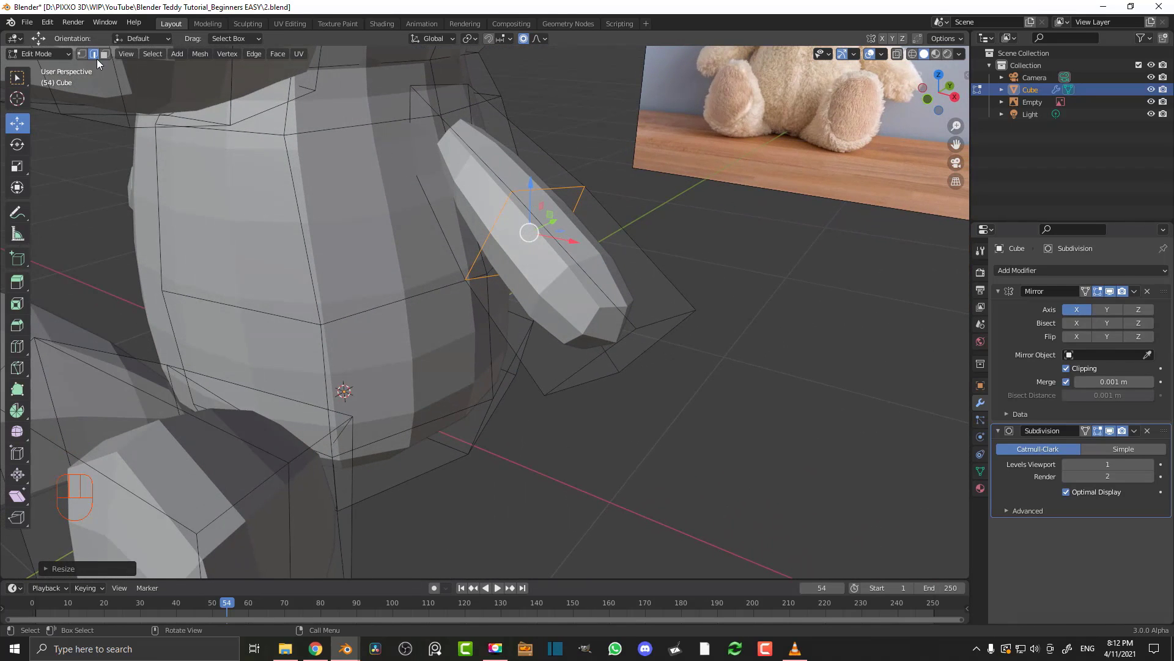
Extrude the arm's shoulder end face about 0.09 m inward into the body in front wireframe view
{"action": "left_click", "coordinate": [421, 108]}
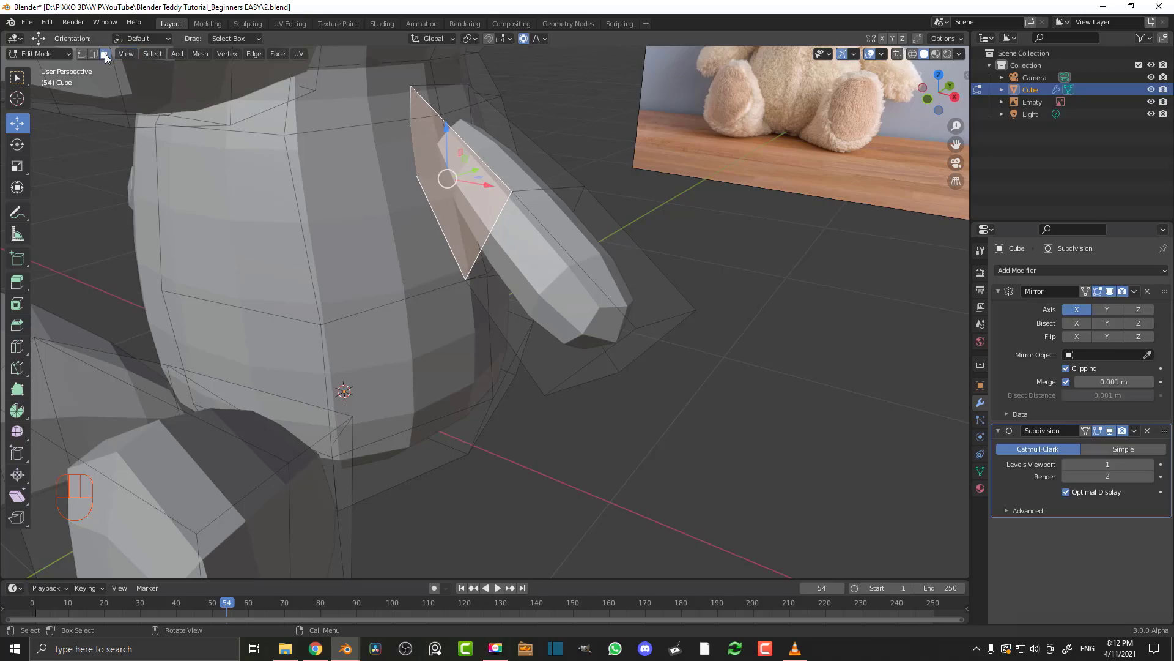
{"action": "mouse_move", "coordinate": [572, 186]}
{"action": "middle_mouse_down"}
{"action": "mouse_move", "coordinate": [370, 176]}
{"action": "mouse_move", "coordinate": [343, 192]}
{"action": "middle_mouse_up"}
{"action": "key", "text": "z"}
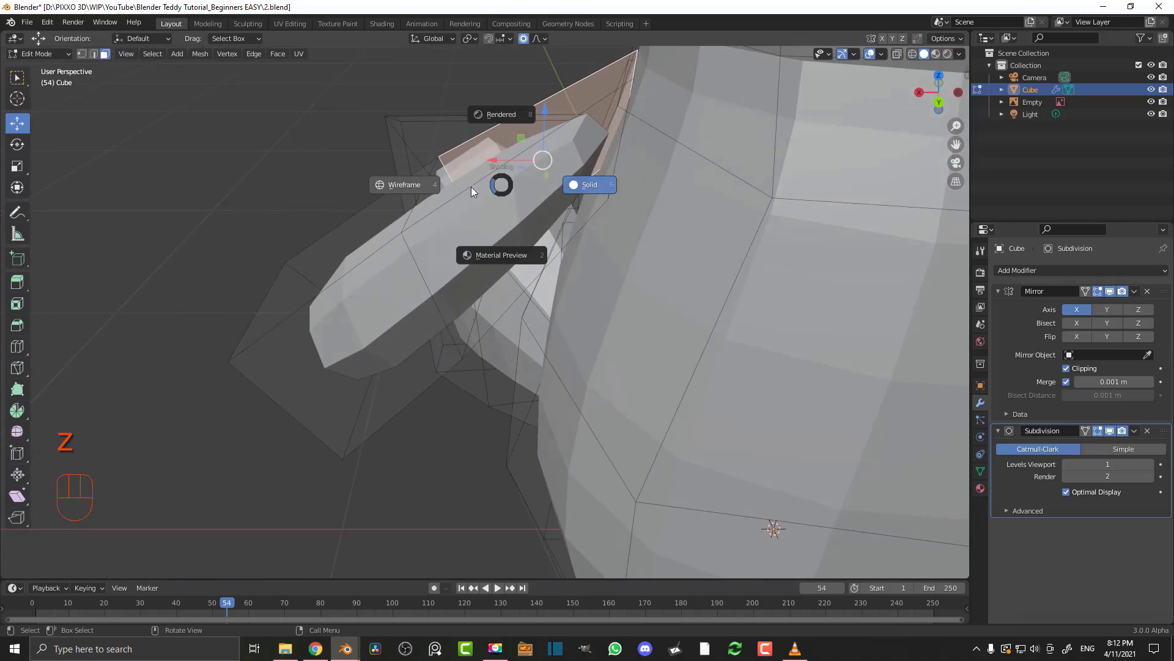
{"action": "left_click", "coordinate": [460, 194]}
{"action": "middle_click_drag", "start_coordinate": [460, 194], "coordinate": [609, 134]}
{"action": "key", "text": "KP_1"}
{"action": "scroll", "coordinate": [489, 151], "scroll_direction": "up", "scroll_amount": 5}
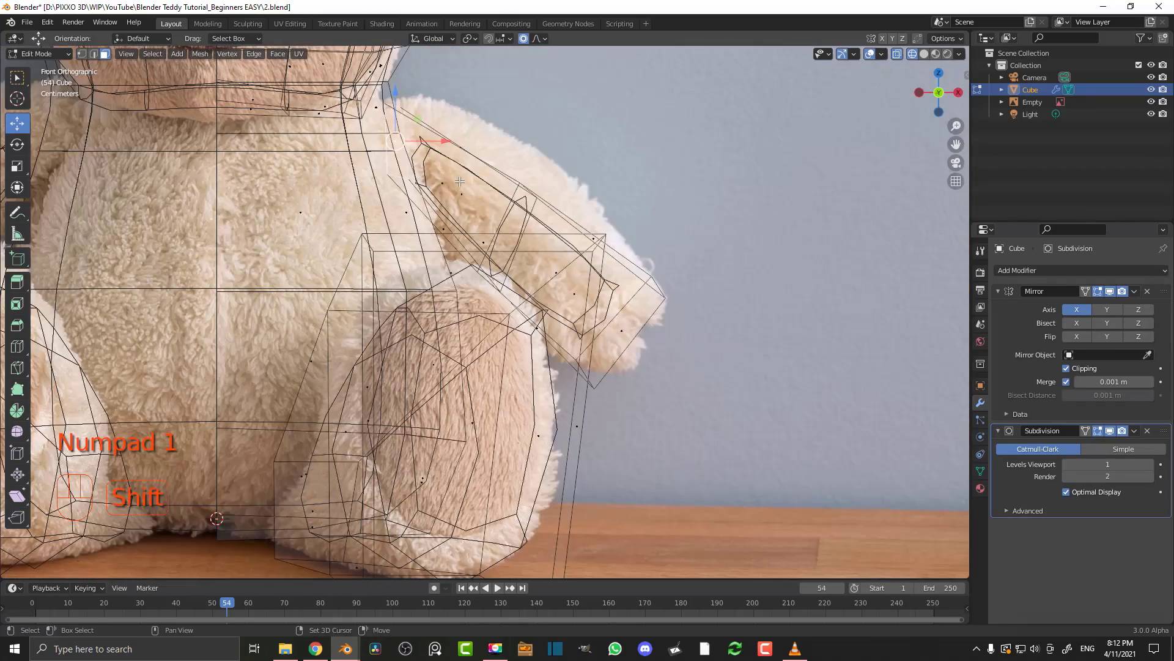
{"action": "middle_click_drag", "start_coordinate": [460, 181], "coordinate": [561, 229], "text": "shift"}
{"action": "key", "text": "e"}
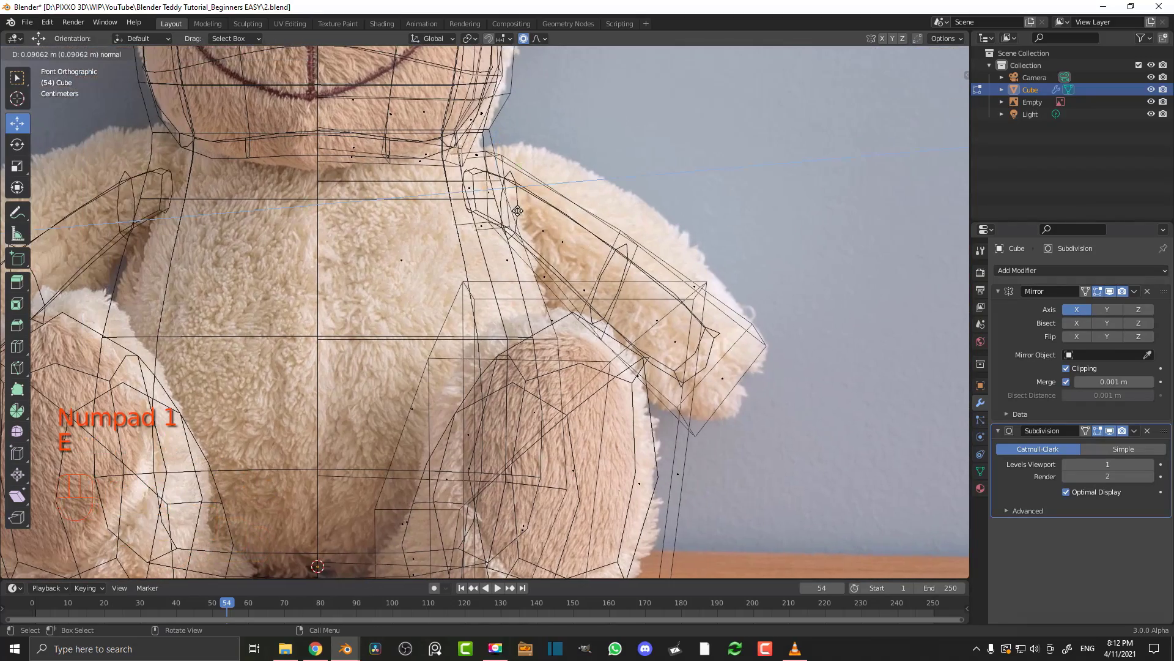
{"action": "left_click", "coordinate": [515, 213]}
Delete the shoulder end face hidden inside the body and return to solid shading
{"action": "key", "text": "x"}
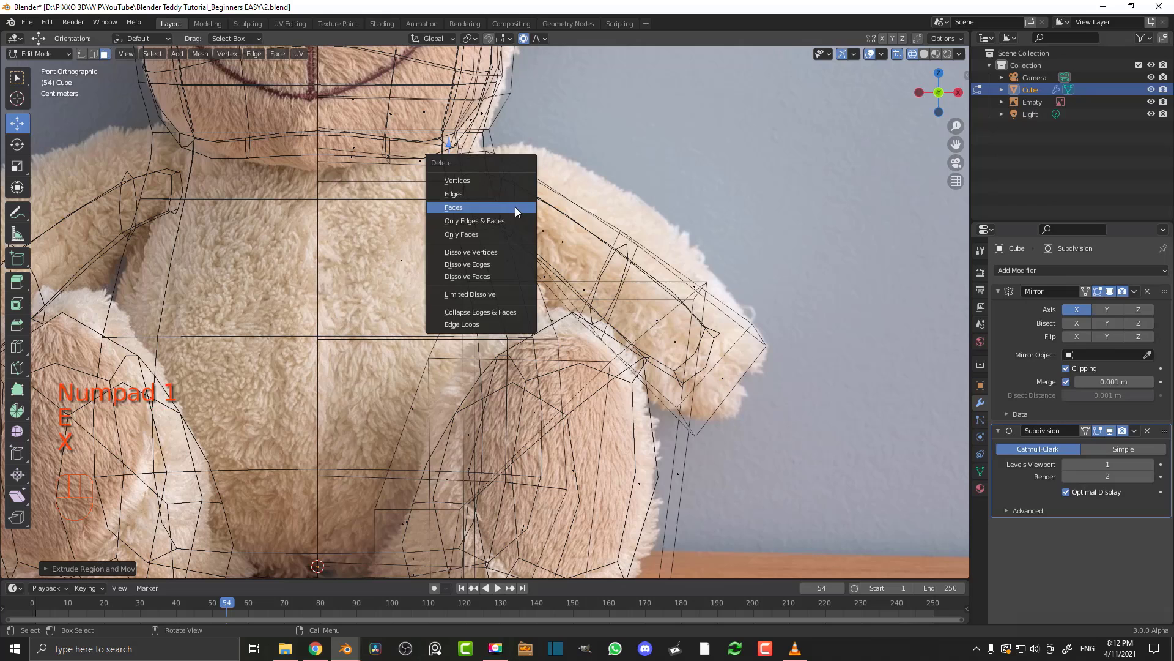
{"action": "left_click", "coordinate": [483, 208]}
{"action": "scroll", "coordinate": [621, 232], "scroll_direction": "down", "scroll_amount": 1}
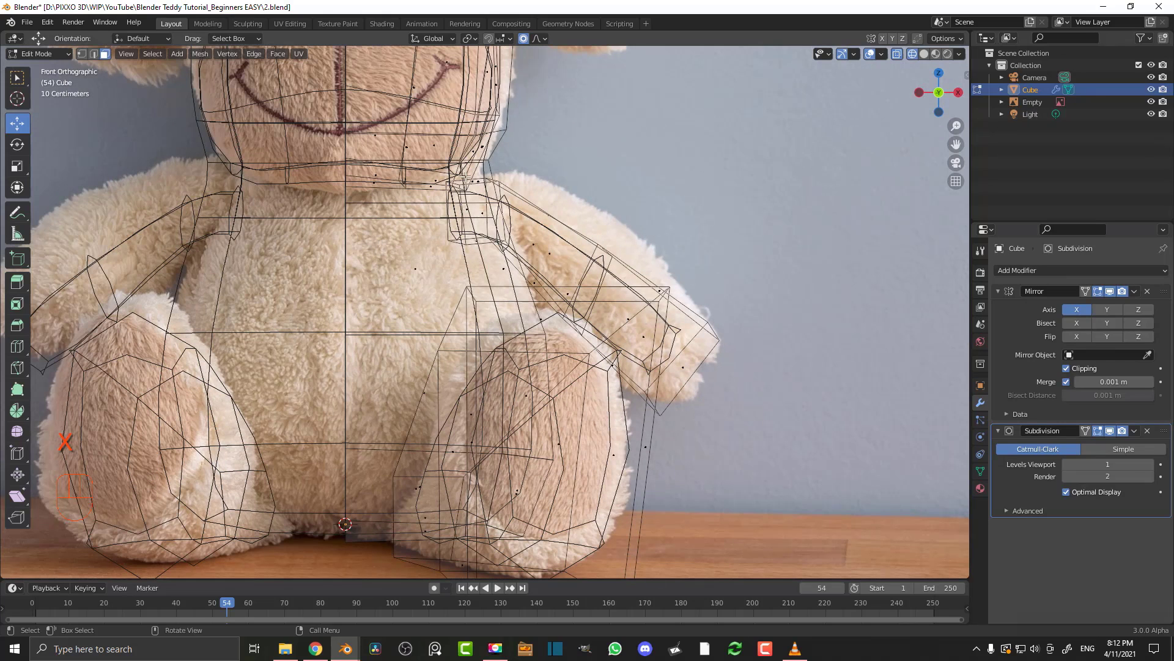
{"action": "key", "text": "z"}
{"action": "left_click", "coordinate": [580, 222]}
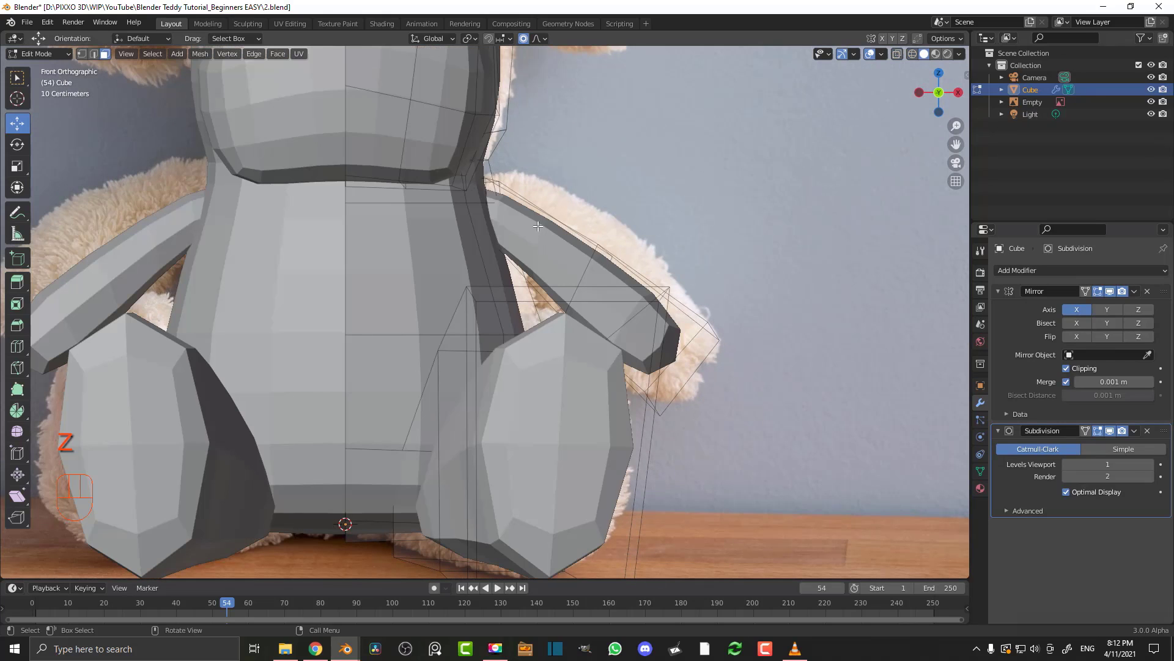
Move the upper vertices of the arm's middle loop up and outward to the photo's arm outline with proportional editing in front view
{"action": "left_click", "coordinate": [82, 56]}
{"action": "middle_click_drag", "start_coordinate": [633, 241], "coordinate": [572, 259]}
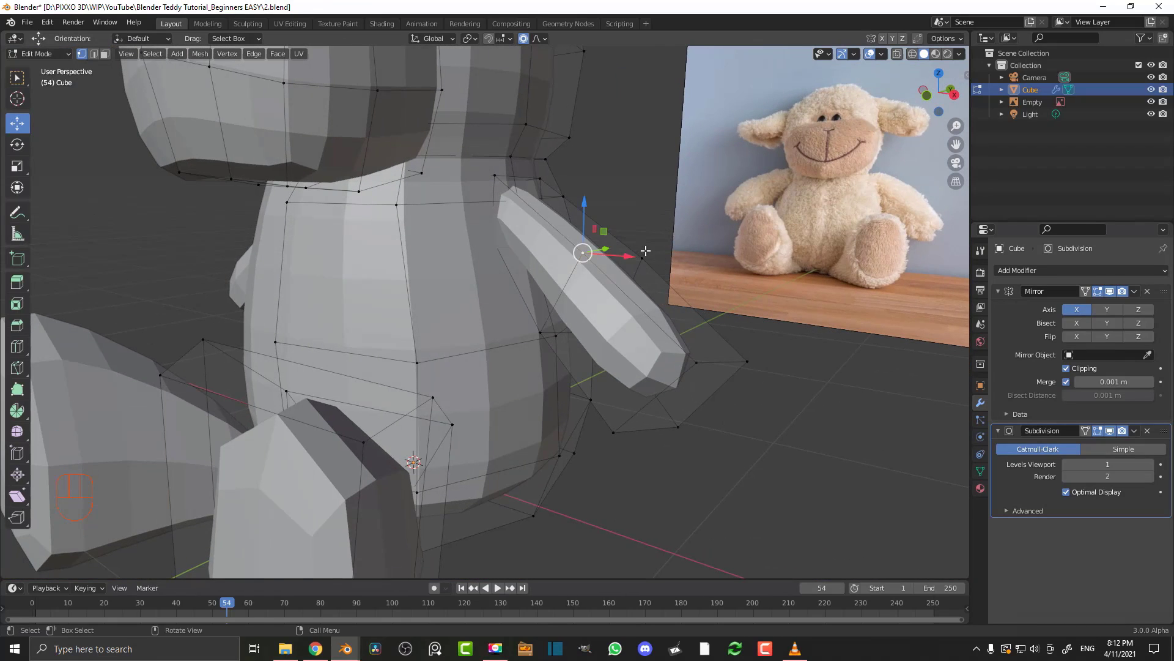
{"action": "key", "text": "KP_1"}
{"action": "scroll", "coordinate": [649, 251], "scroll_direction": "up", "scroll_amount": 2}
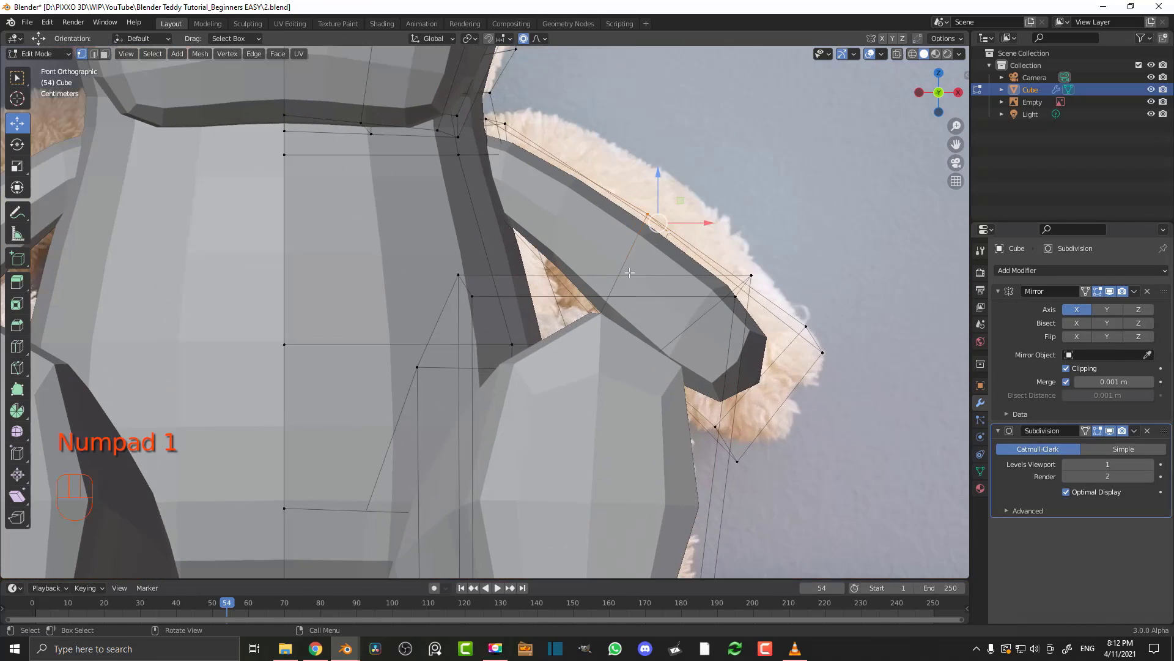
{"action": "key", "text": "g"}
{"action": "scroll", "coordinate": [651, 221], "scroll_direction": "down", "scroll_amount": 3}
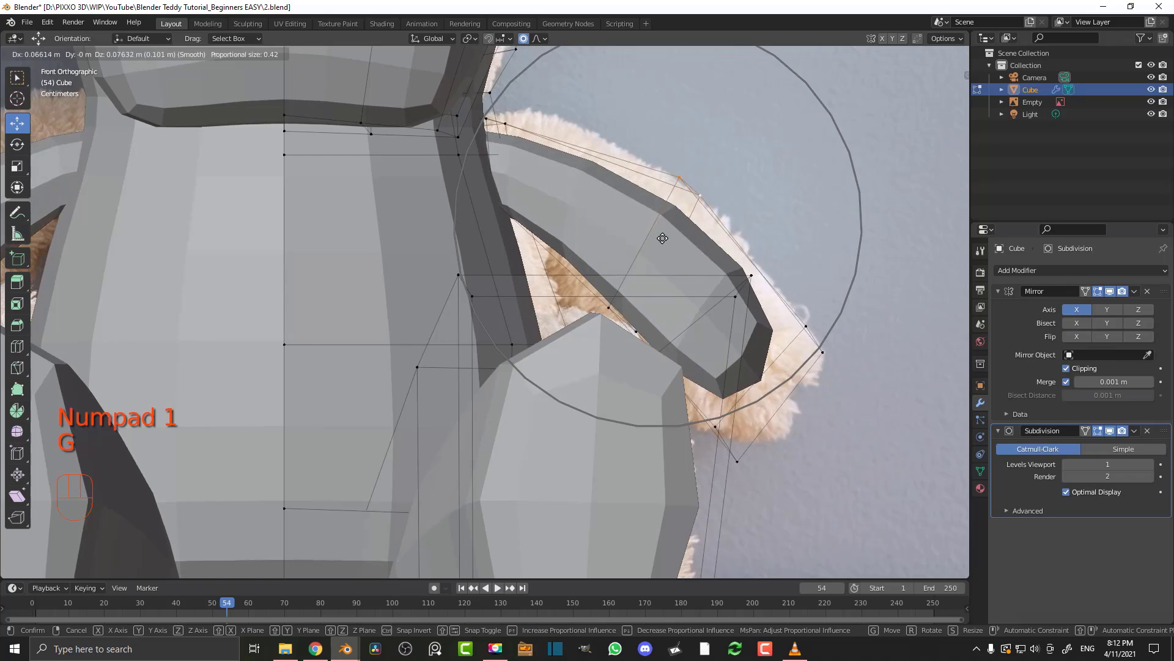
{"action": "left_click", "coordinate": [644, 232]}
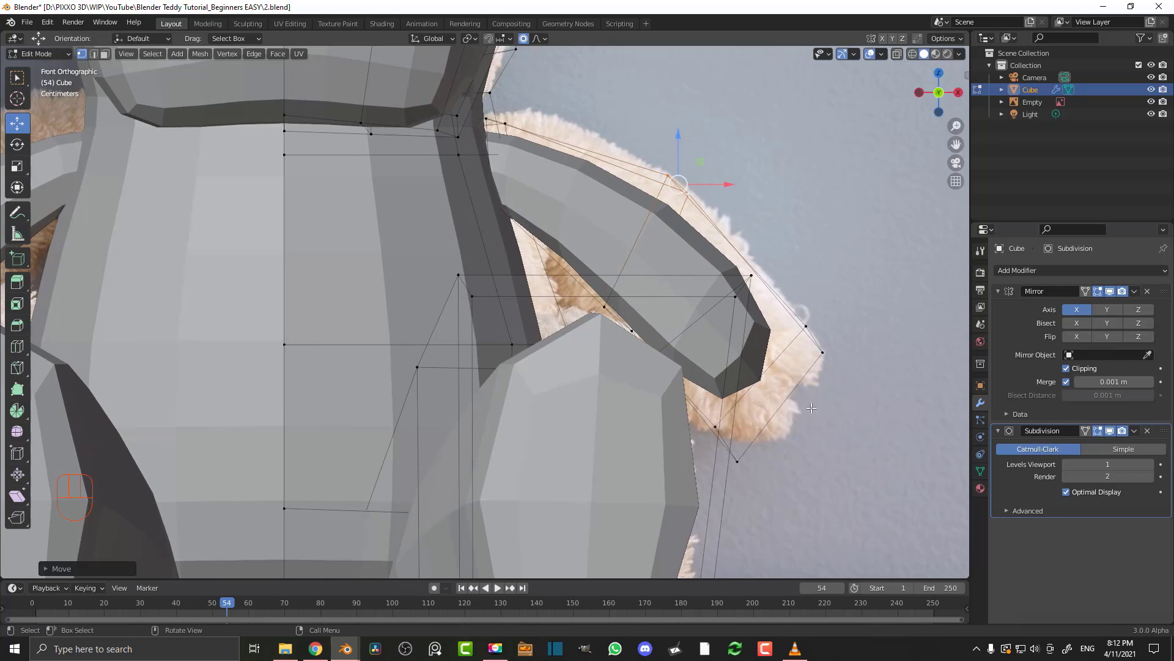
Move the outer vertices at the hand end about 0.12 m outward and down with proportional editing
{"action": "scroll", "coordinate": [704, 380], "scroll_direction": "down", "scroll_amount": 3}
{"action": "left_click_drag", "start_coordinate": [663, 306], "coordinate": [664, 306]}
{"action": "key", "text": "g"}
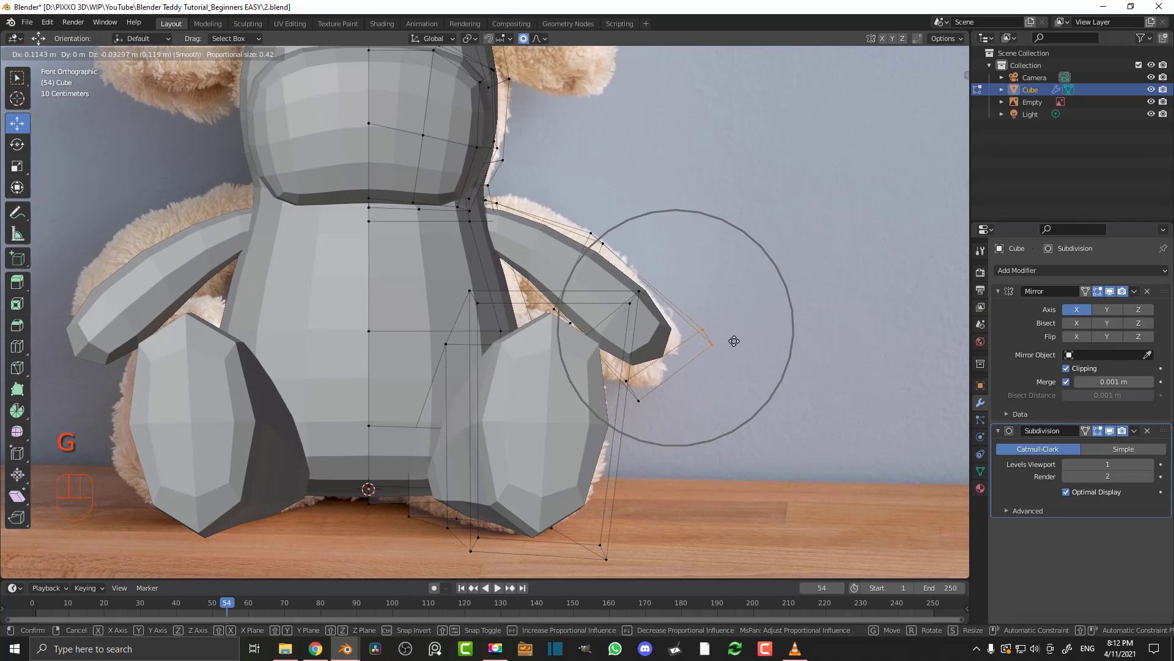
{"action": "scroll", "coordinate": [729, 351], "scroll_direction": "down", "scroll_amount": 3}
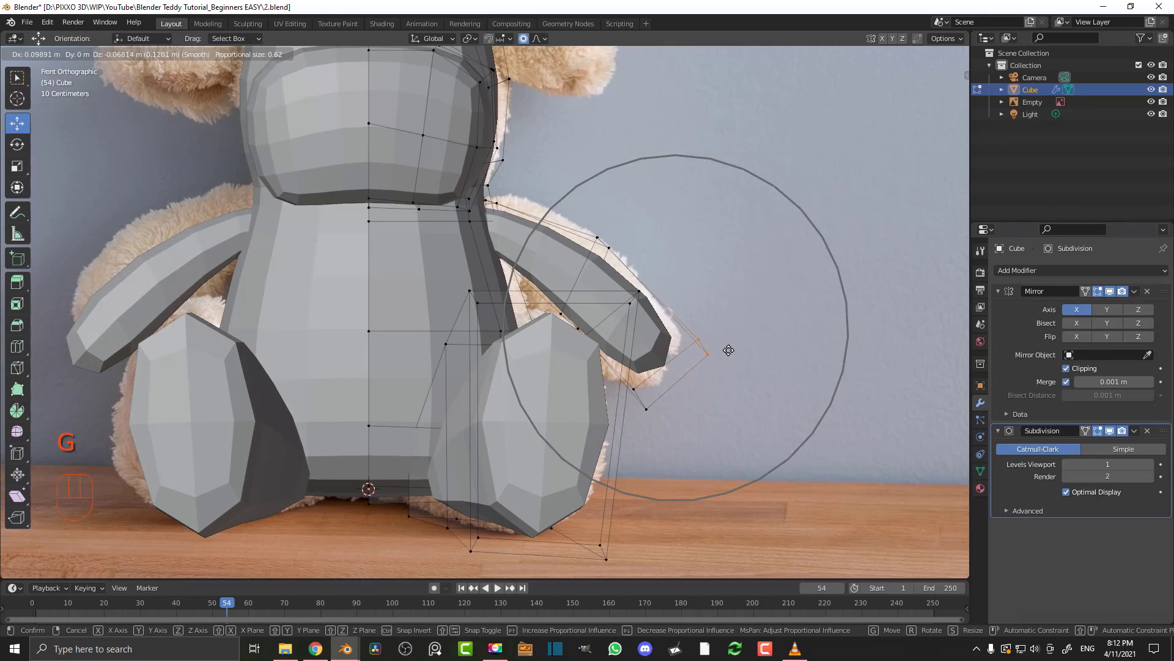
{"action": "left_click", "coordinate": [726, 348]}
Select the arm's lower shoulder vertices in wireframe and lower them about 0.14 m with a smaller proportional radius
{"action": "middle_click_drag", "start_coordinate": [703, 343], "coordinate": [508, 322]}
{"action": "middle_click_drag", "start_coordinate": [498, 292], "coordinate": [495, 245]}
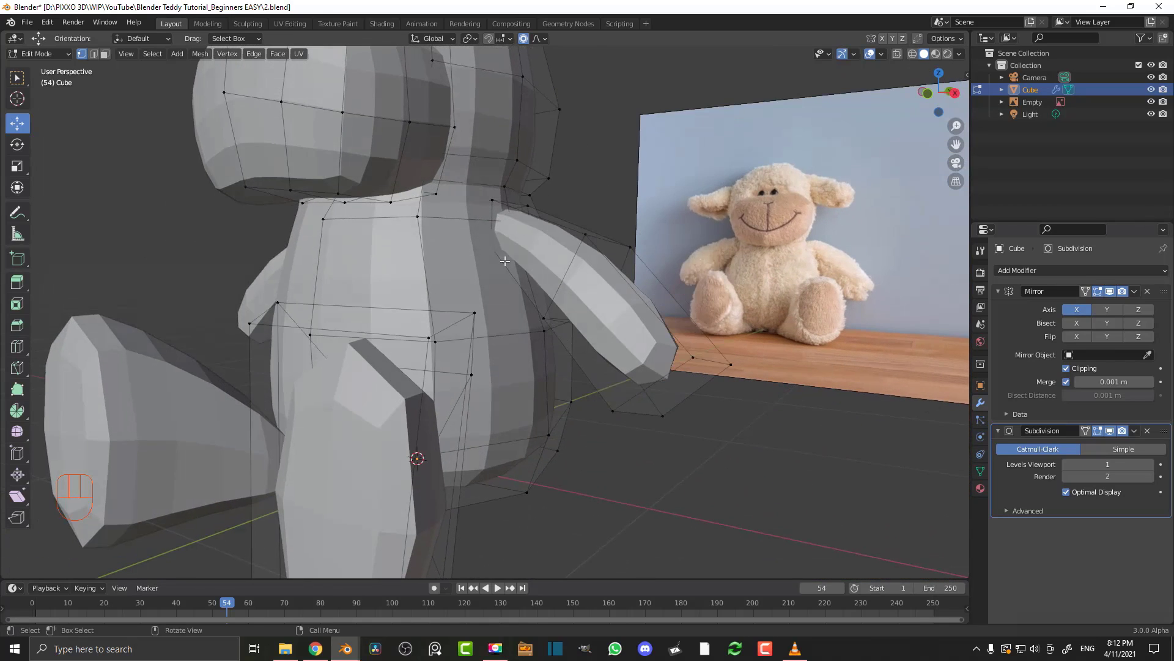
{"action": "key", "text": "shift+z"}
{"action": "mouse_move", "coordinate": [469, 265]}
{"action": "left_mouse_down"}
{"action": "mouse_move", "coordinate": [511, 240]}
{"action": "mouse_move", "coordinate": [552, 239]}
{"action": "left_mouse_up"}
{"action": "key", "text": "z"}
{"action": "left_click", "coordinate": [622, 263]}
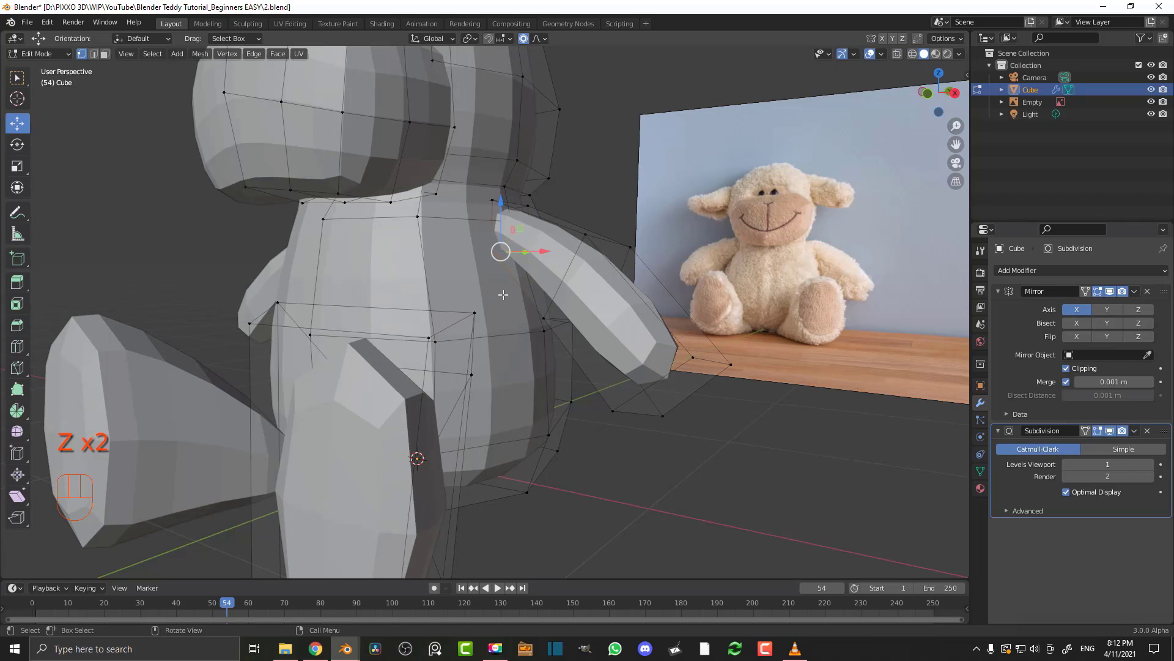
{"action": "key", "text": "g"}
{"action": "scroll", "coordinate": [504, 309], "scroll_direction": "up", "scroll_amount": 3}
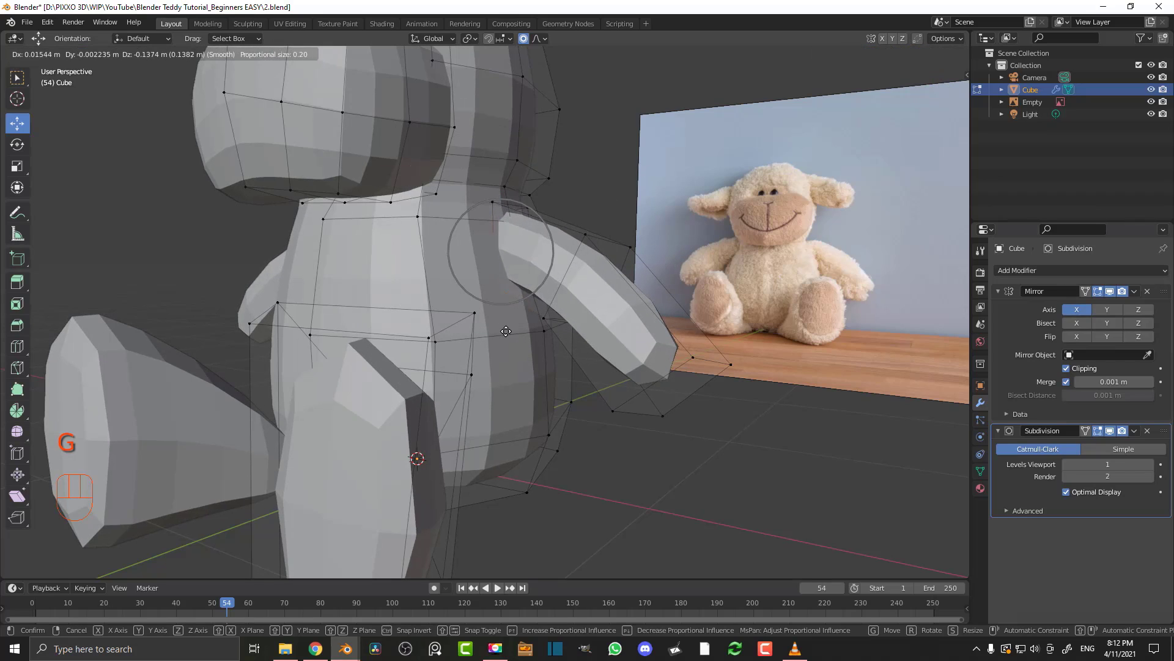
{"action": "left_click", "coordinate": [506, 331]}
Add a loop cut around the upper arm and slide it slightly toward the shoulder
{"action": "key", "text": "KP_1"}
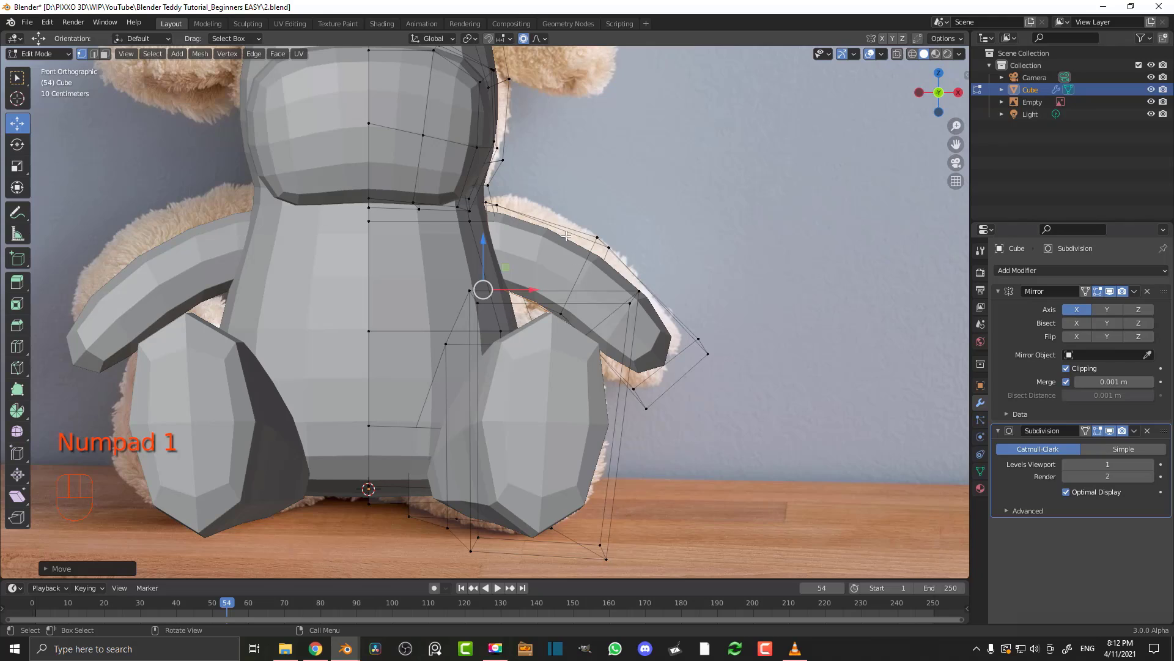
{"action": "scroll", "coordinate": [567, 235], "scroll_direction": "up", "scroll_amount": 2}
{"action": "key", "text": "ctrl+r"}
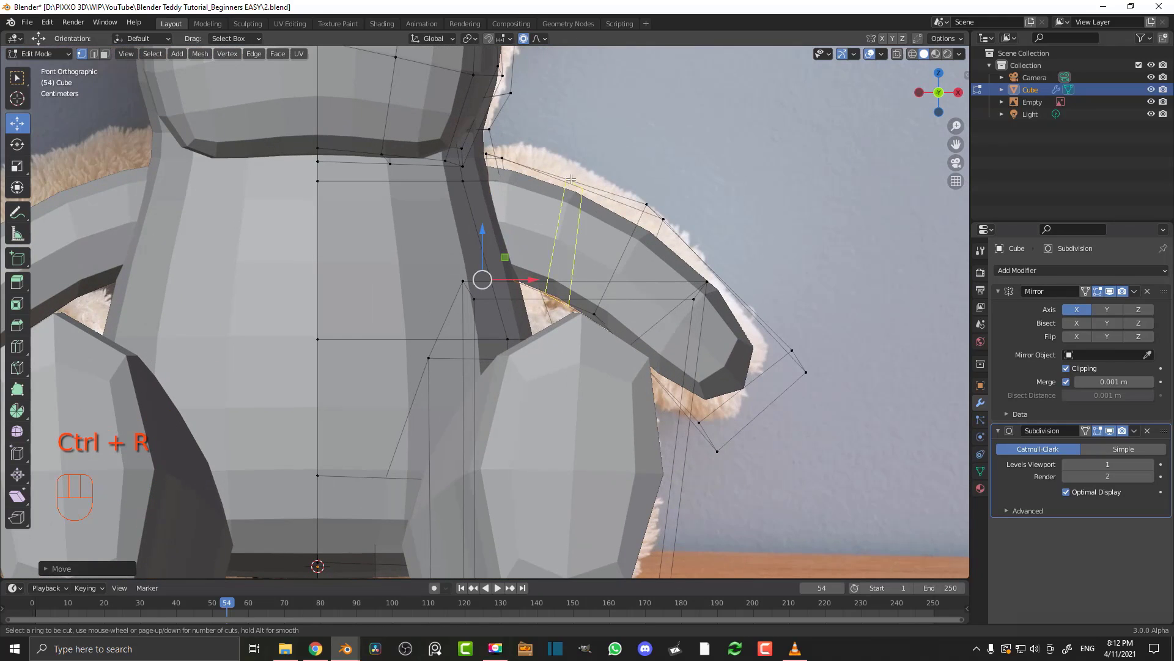
{"action": "left_click", "coordinate": [568, 181]}
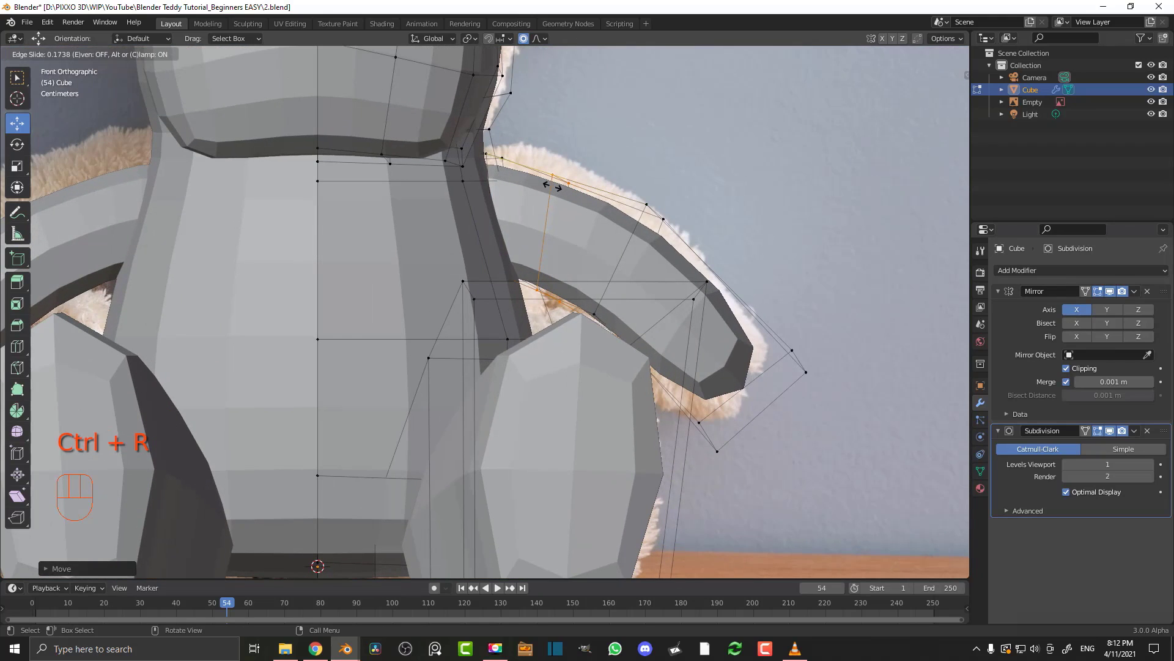
{"action": "left_click", "coordinate": [555, 189]}
Raise the new upper-arm loop about 0.06 m with proportional editing to round the shoulder along the photo's outline
{"action": "scroll", "coordinate": [555, 202], "scroll_direction": "up", "scroll_amount": 3}
{"action": "middle_click_drag", "start_coordinate": [567, 246], "coordinate": [520, 399], "text": "shift"}
{"action": "key", "text": "g"}
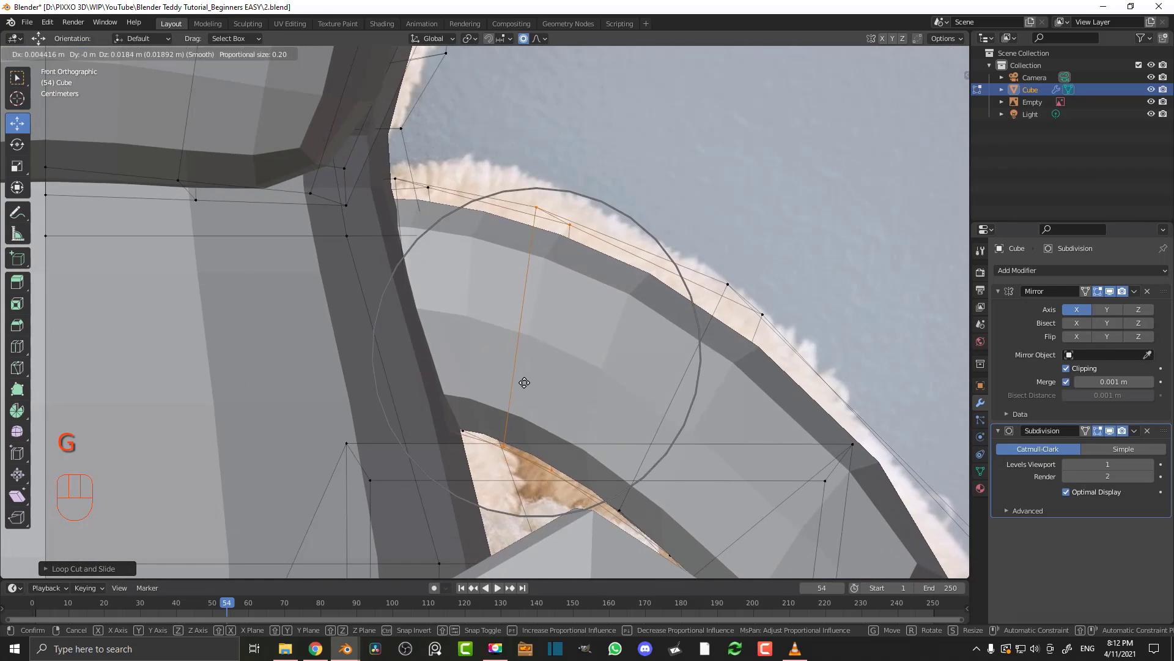
{"action": "scroll", "coordinate": [527, 348], "scroll_direction": "down", "scroll_amount": 4}
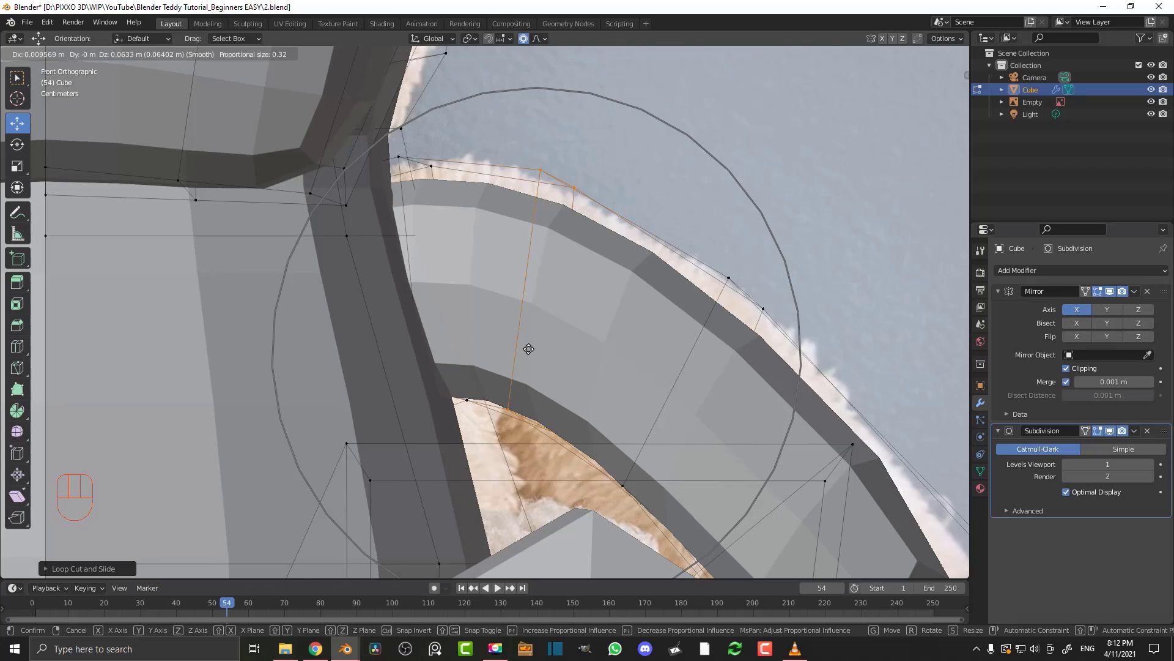
{"action": "left_click", "coordinate": [529, 348]}
{"action": "scroll", "coordinate": [529, 349], "scroll_direction": "down", "scroll_amount": 5}
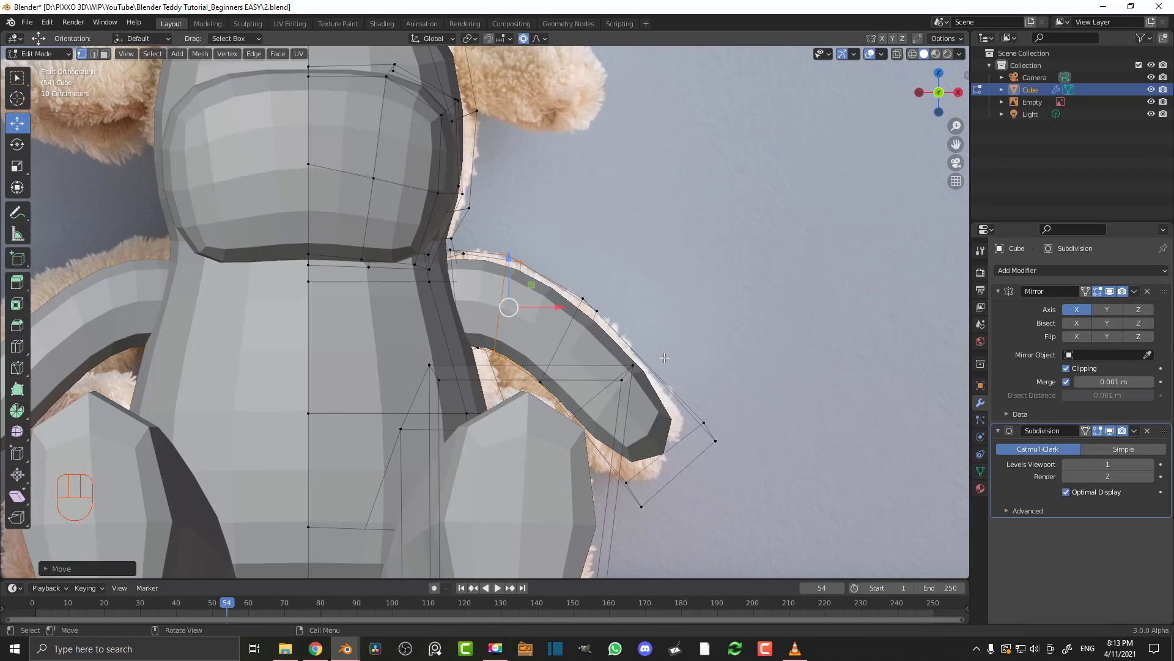
{"action": "scroll", "coordinate": [664, 357], "scroll_direction": "down", "scroll_amount": 3}
{"action": "scroll", "coordinate": [689, 374], "scroll_direction": "up", "scroll_amount": 3}
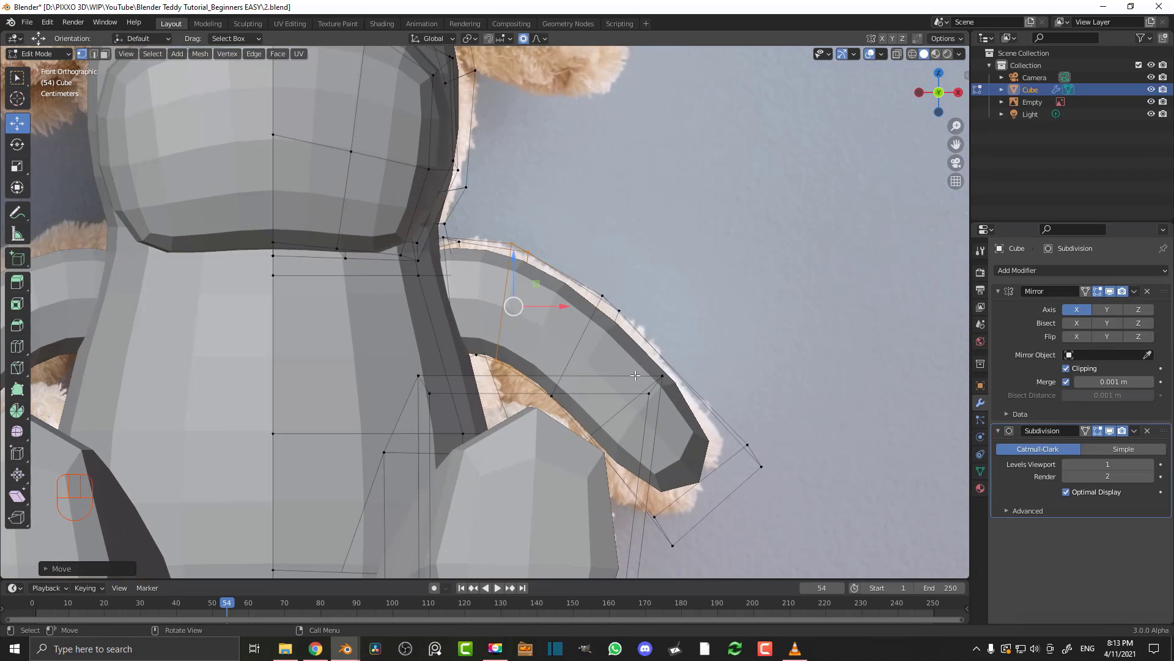
Add a loop cut around the forearm and fatten it outward by about 0.08 m
{"action": "key", "text": "alt+a"}
{"action": "middle_click_drag", "start_coordinate": [688, 374], "coordinate": [598, 388]}
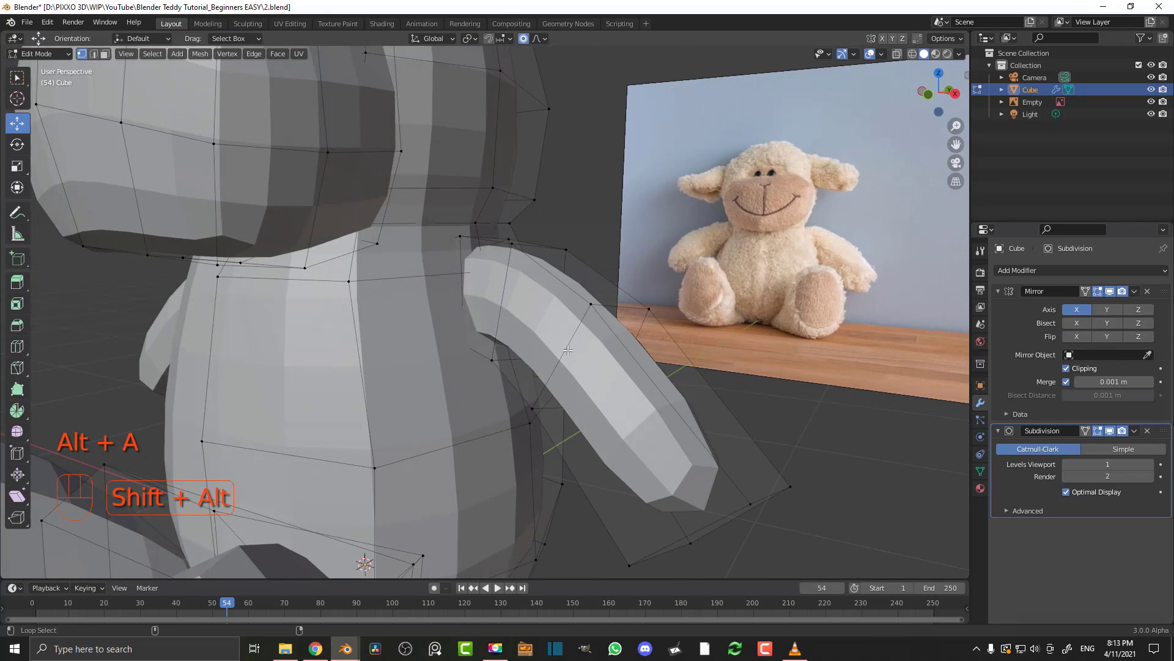
{"action": "left_click", "coordinate": [601, 343], "text": "alt+shift"}
{"action": "key", "text": "ctrl+r"}
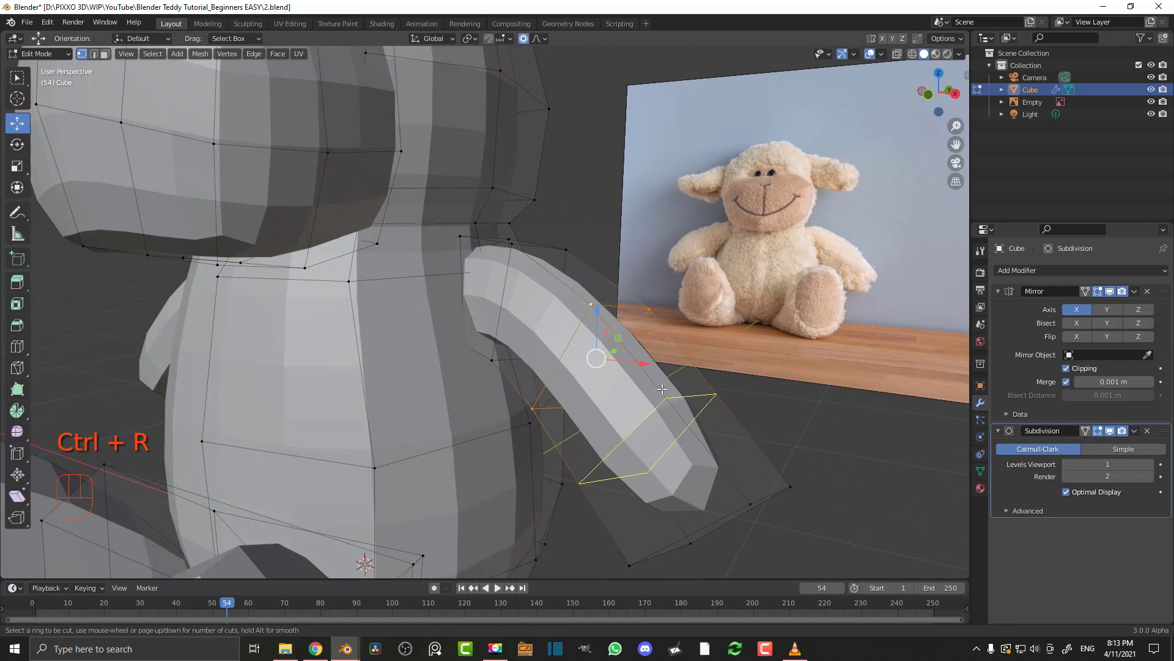
{"action": "left_click", "coordinate": [662, 389]}
{"action": "middle_click_drag", "start_coordinate": [661, 389], "coordinate": [752, 420]}
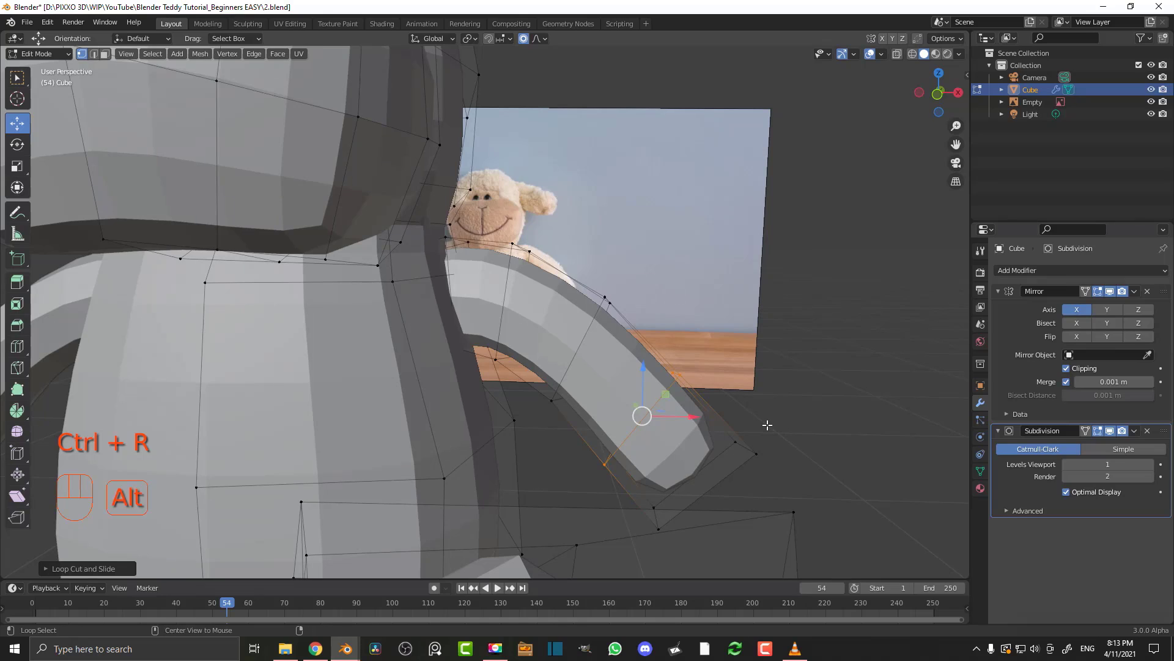
{"action": "key", "text": "alt+s"}
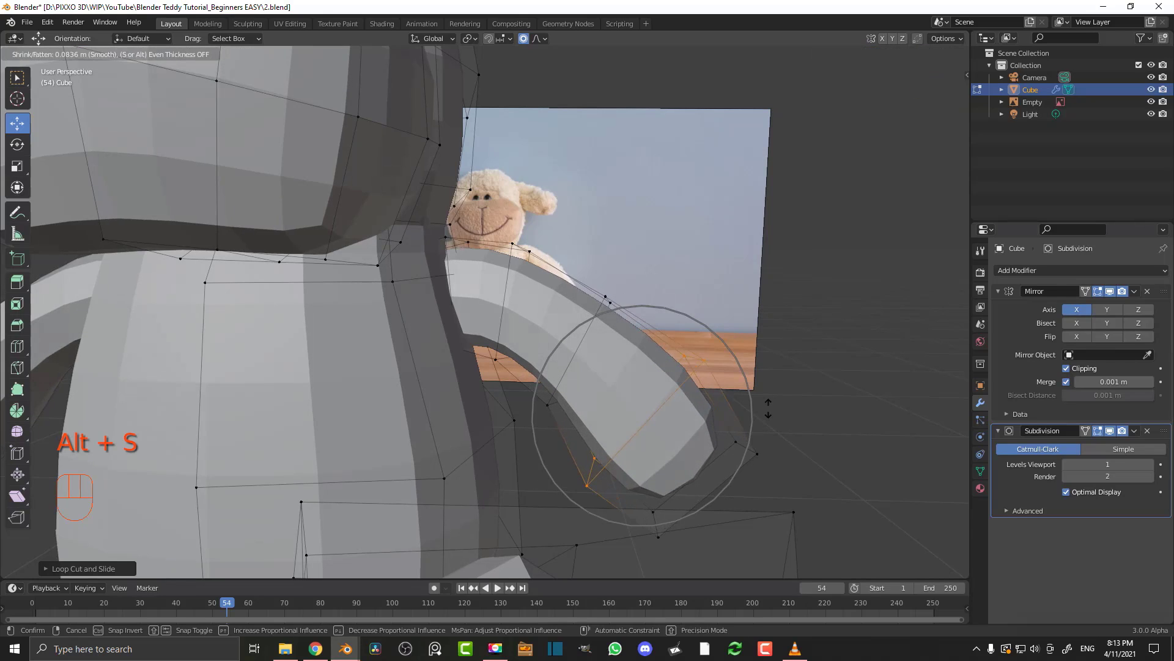
{"action": "left_click", "coordinate": [769, 407]}
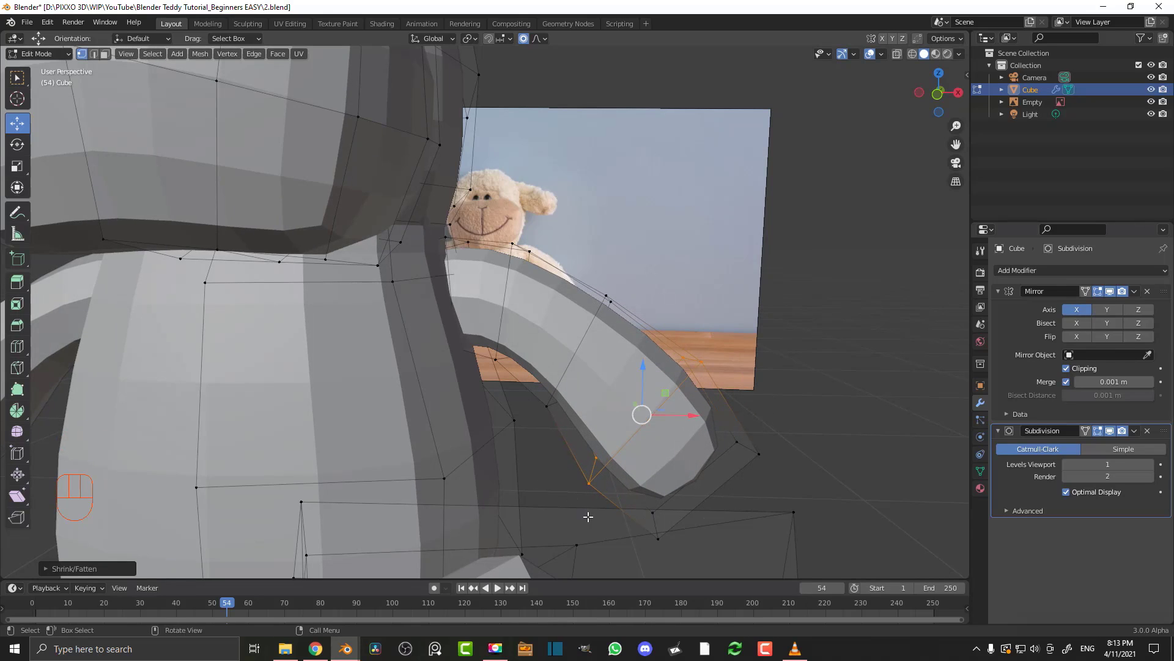
{"action": "scroll", "coordinate": [643, 404], "scroll_direction": "down", "scroll_amount": 4}
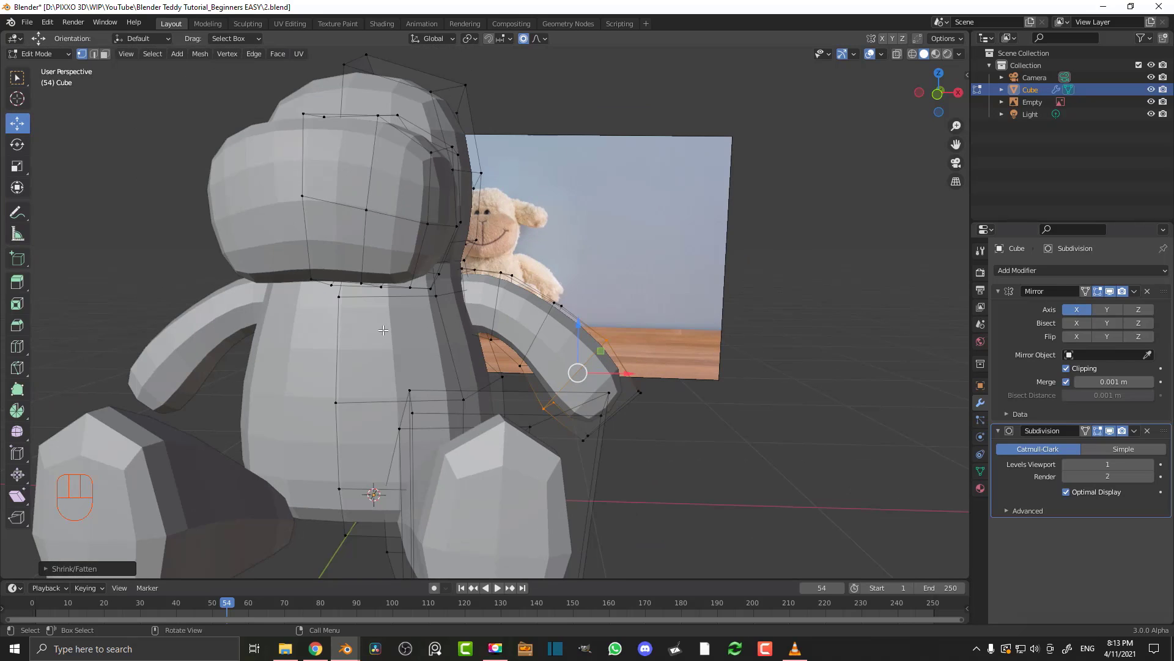
{"action": "middle_click_drag", "start_coordinate": [643, 403], "coordinate": [369, 347]}
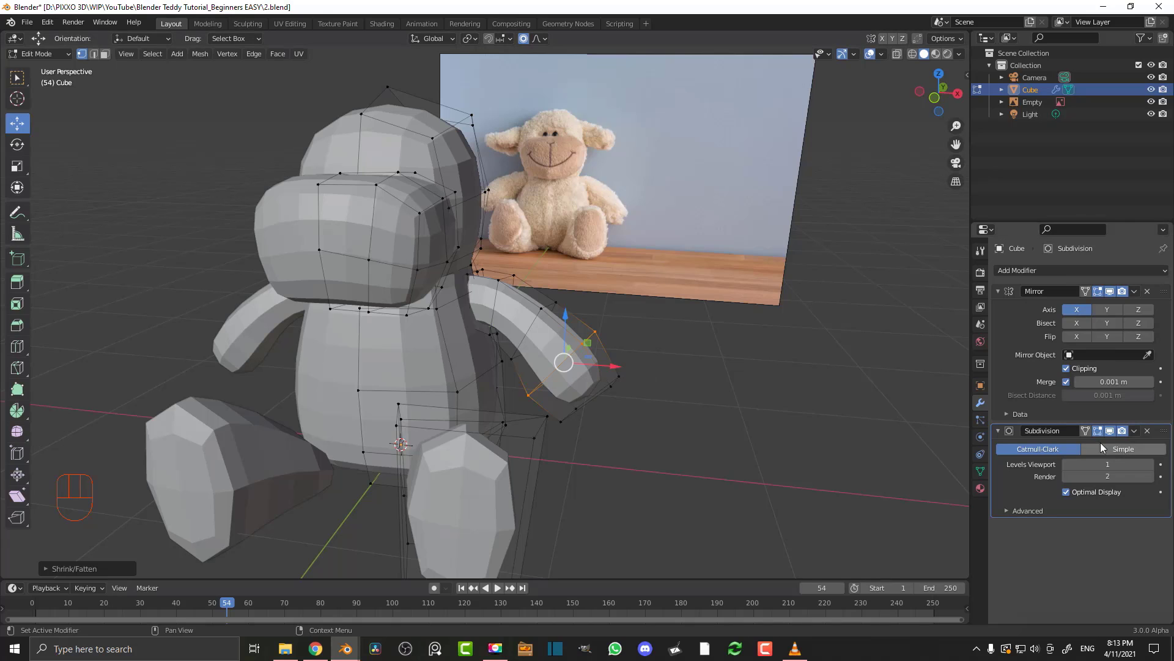
{"action": "middle_click_drag", "start_coordinate": [646, 367], "coordinate": [802, 335]}
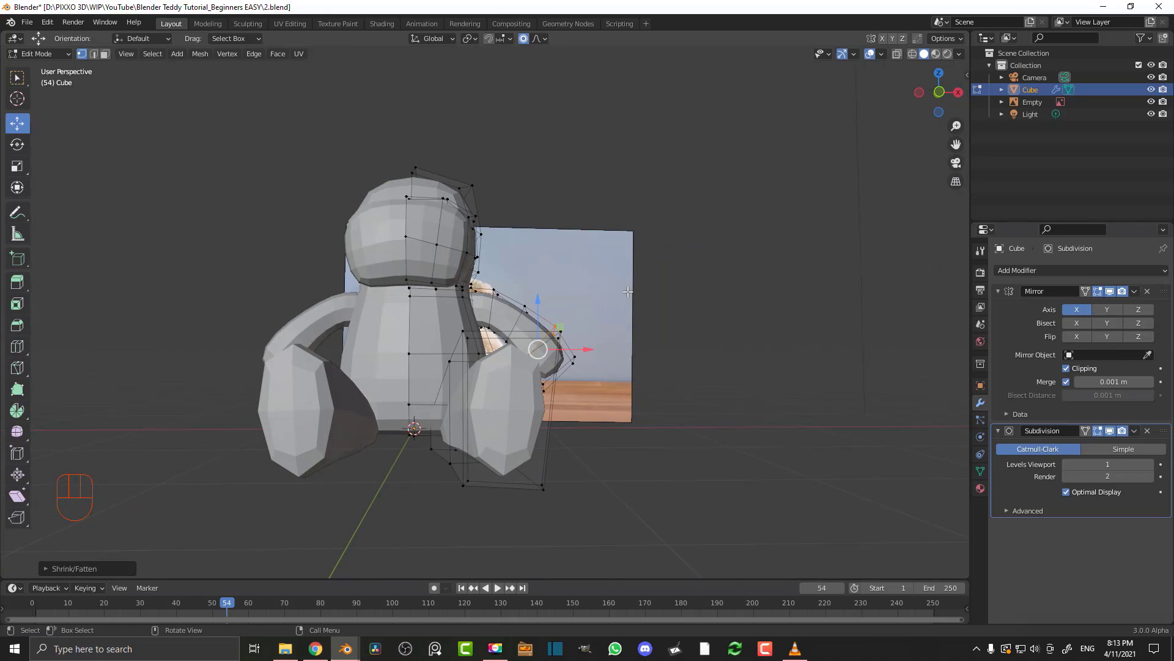
Display the model in wireframe from the front so the muzzle can be compared with the reference photo
{"action": "key", "text": "KP_1"}
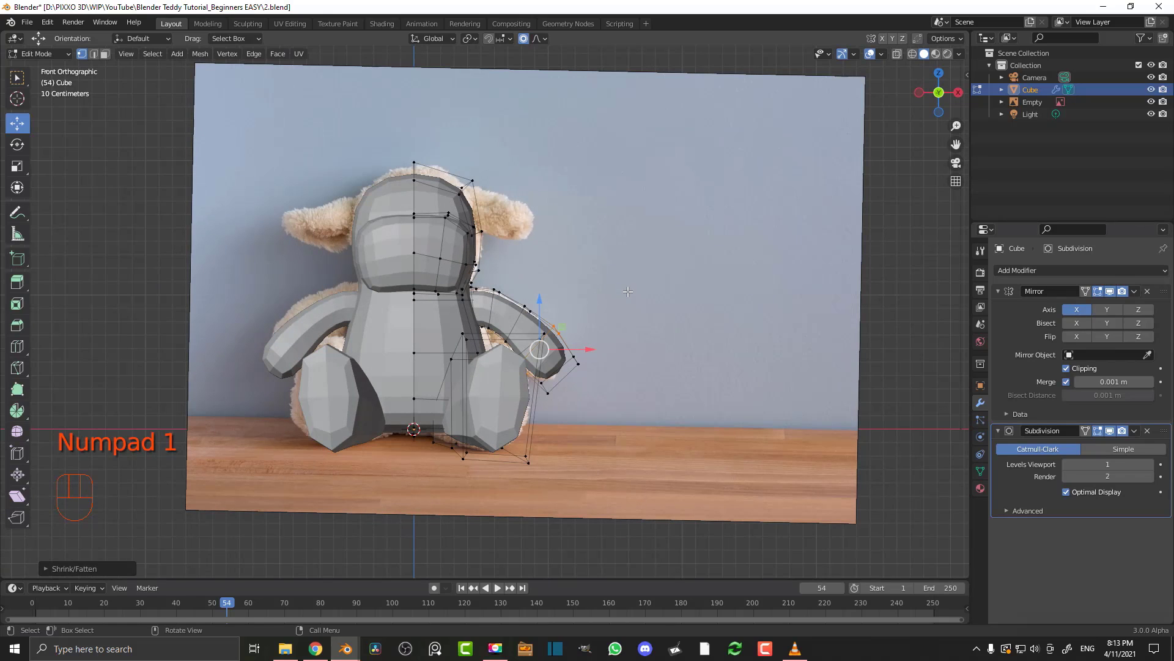
{"action": "scroll", "coordinate": [559, 276], "scroll_direction": "up", "scroll_amount": 2}
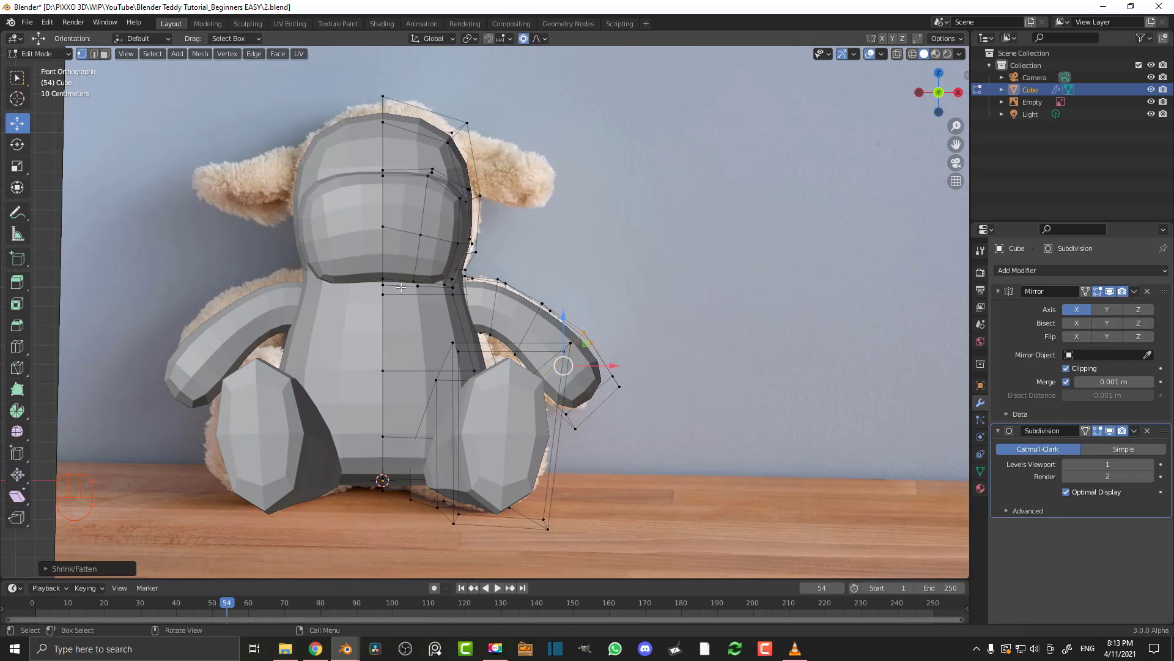
{"action": "scroll", "coordinate": [417, 282], "scroll_direction": "up", "scroll_amount": 2}
{"action": "scroll", "coordinate": [477, 260], "scroll_direction": "up", "scroll_amount": 1}
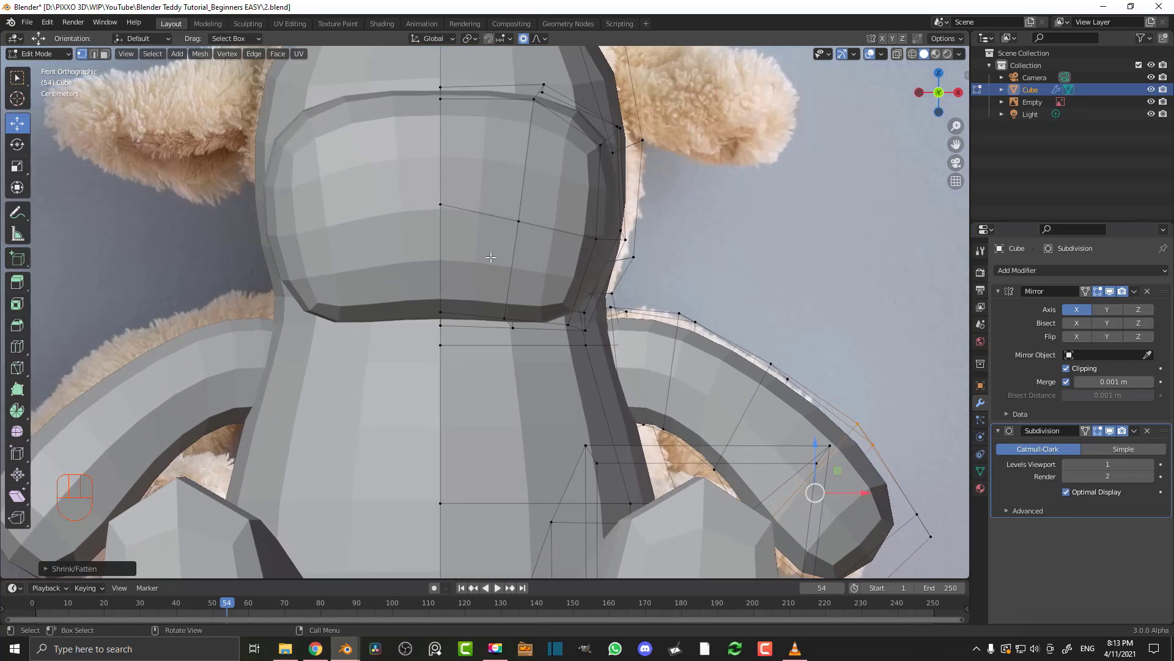
{"action": "key", "text": "z"}
{"action": "left_click", "coordinate": [401, 255]}
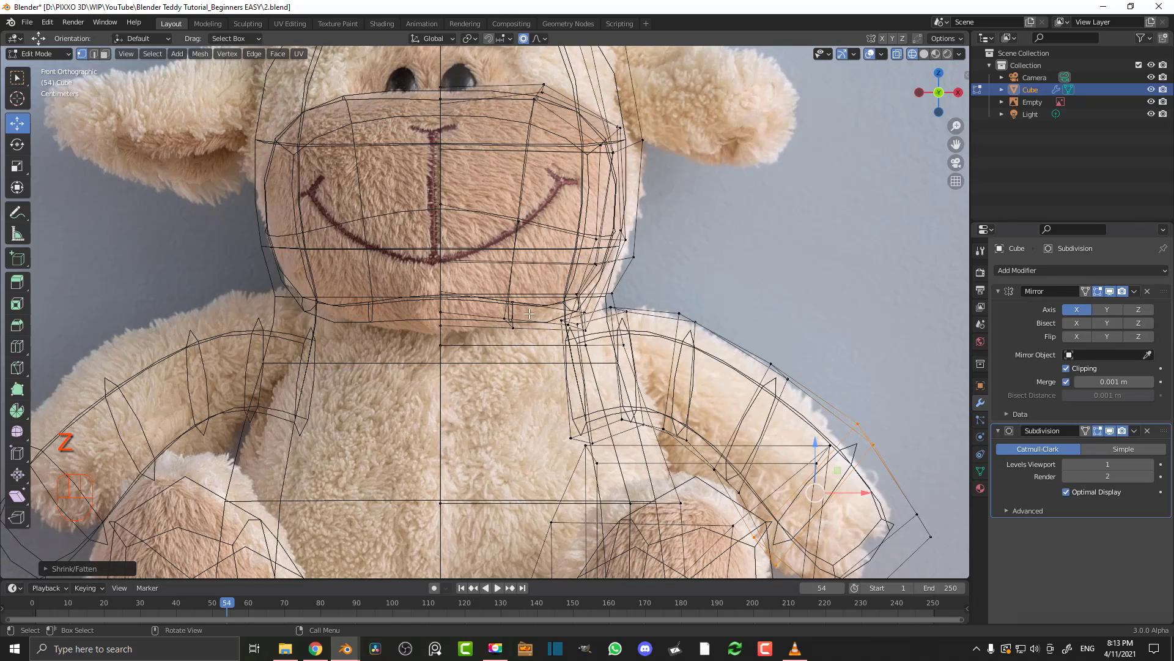
Select all geometry linked to the body, including head, arms and legs, and hide it to isolate the muzzle
{"action": "scroll", "coordinate": [731, 301], "scroll_direction": "down", "scroll_amount": 5}
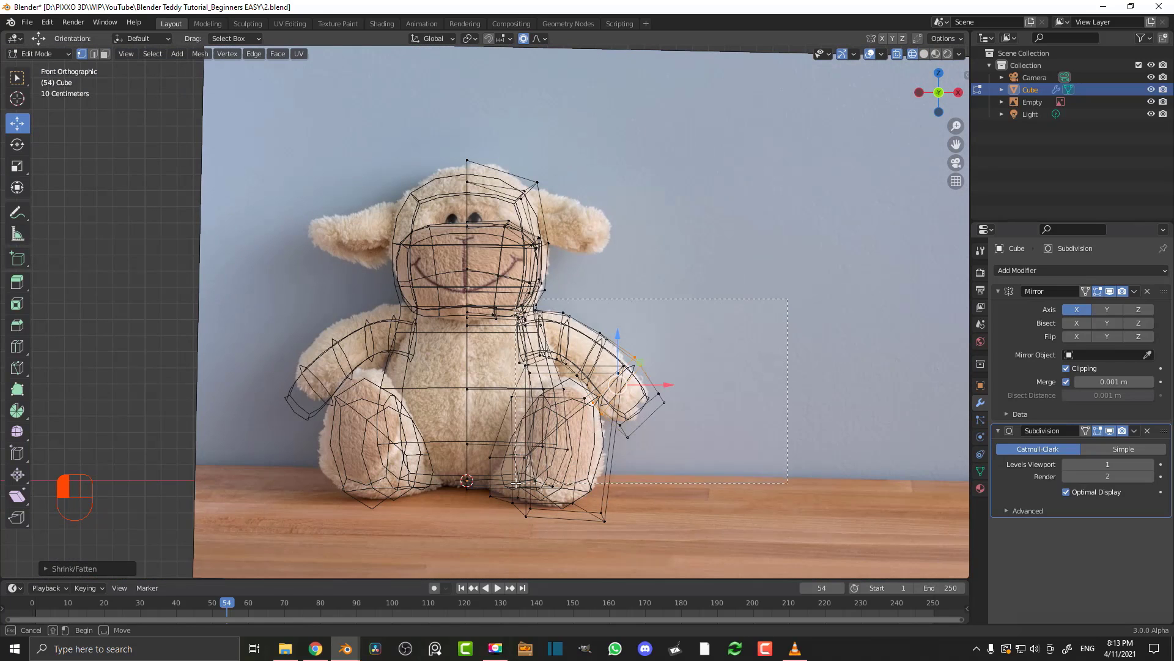
{"action": "left_click_drag", "start_coordinate": [737, 344], "coordinate": [385, 504]}
{"action": "middle_click_drag", "start_coordinate": [721, 424], "coordinate": [498, 432]}
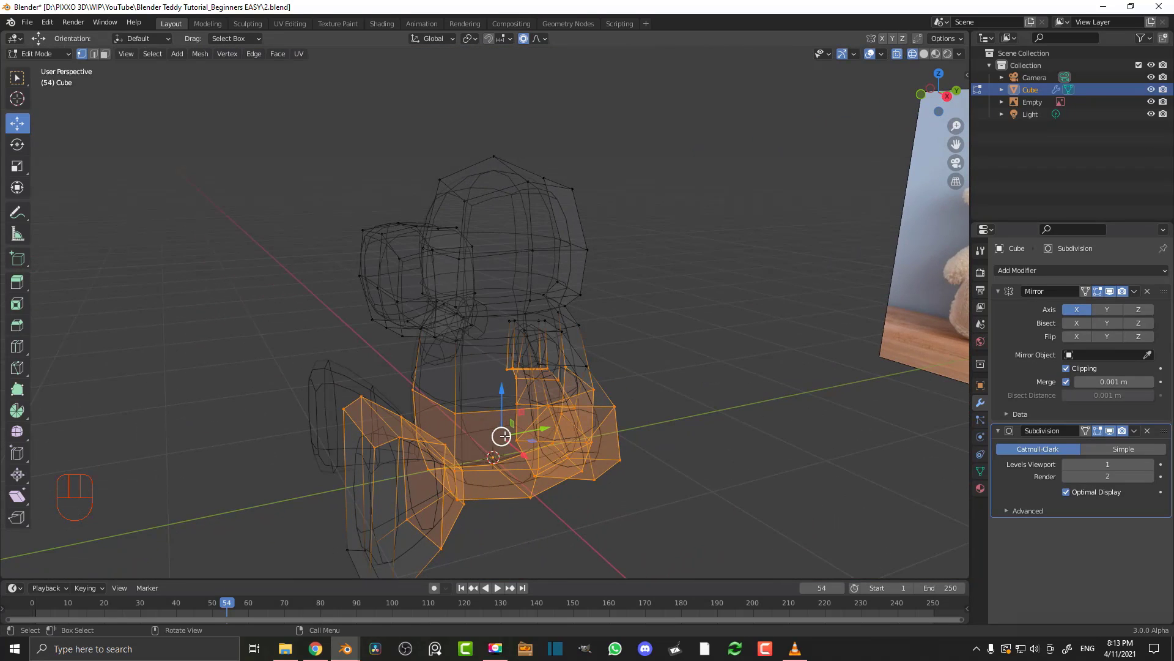
{"action": "key", "text": "ctrl+l"}
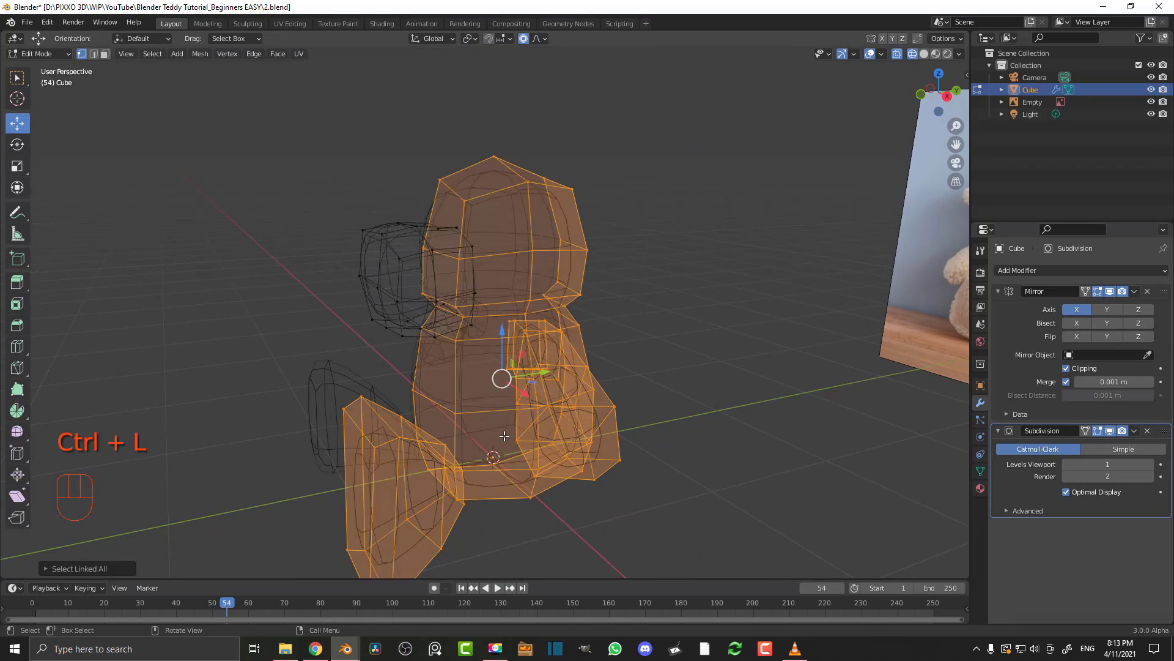
{"action": "key", "text": "g"}
{"action": "right_click", "coordinate": [574, 283]}
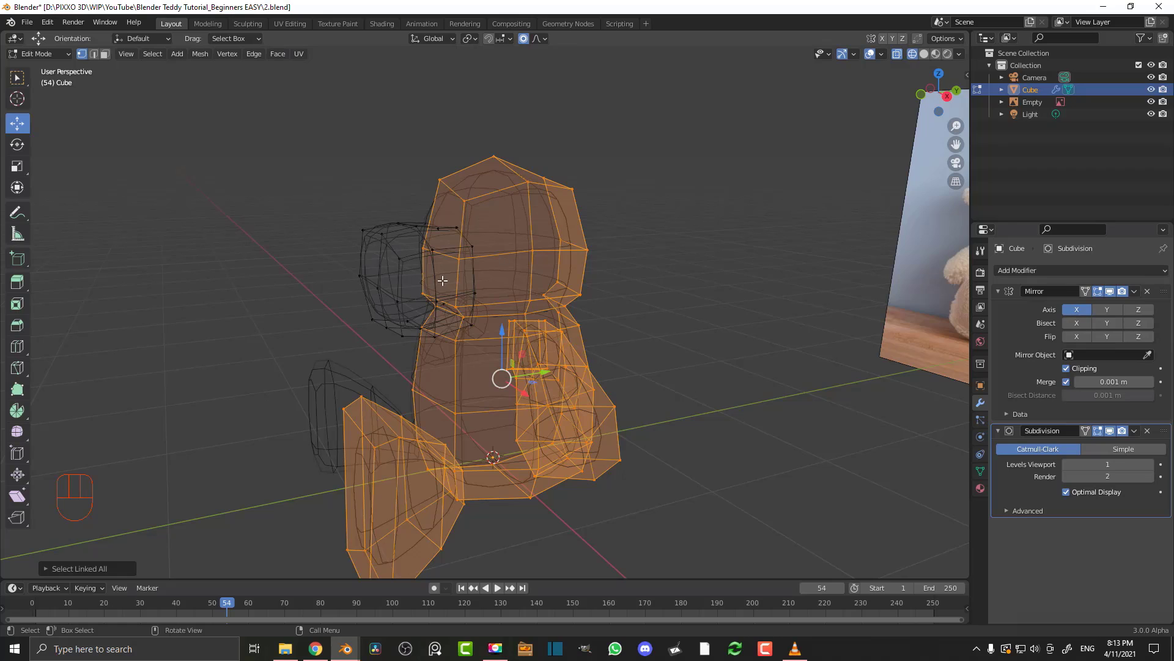
{"action": "key", "text": "h"}
Move the muzzle's bottom centre vertices down in front view to follow the chin in the photo
{"action": "left_click_drag", "start_coordinate": [557, 382], "coordinate": [323, 160]}
{"action": "key", "text": "KP_1"}
{"action": "scroll", "coordinate": [618, 275], "scroll_direction": "up", "scroll_amount": 3}
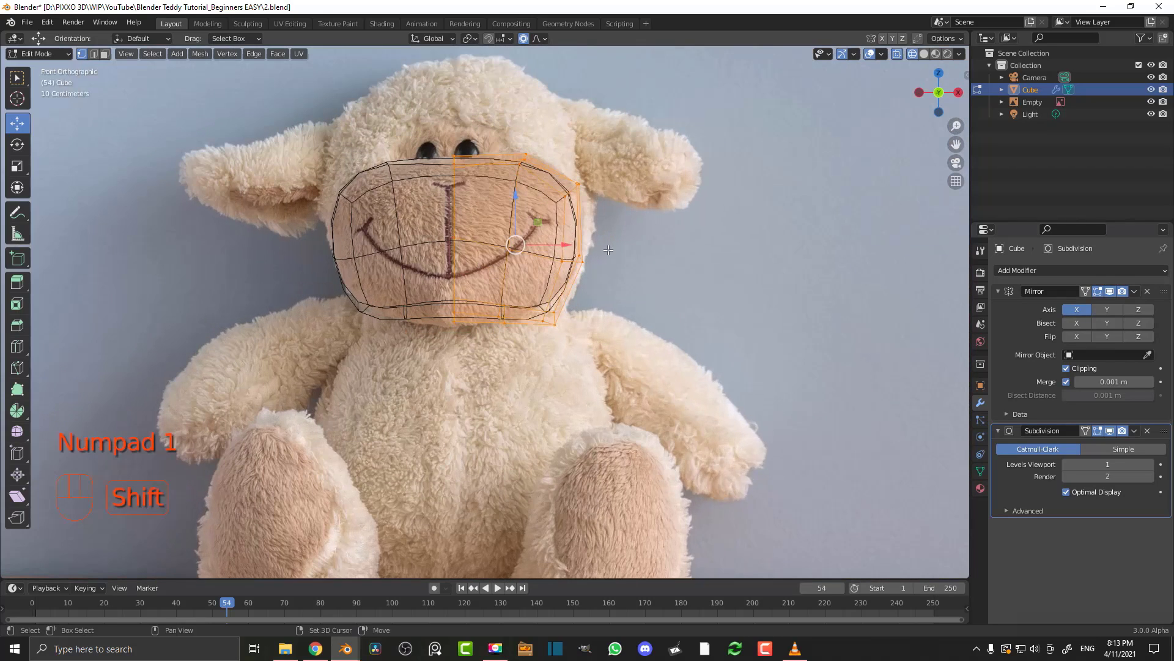
{"action": "middle_click_drag", "start_coordinate": [561, 304], "coordinate": [568, 320], "text": "shift"}
{"action": "scroll", "coordinate": [568, 320], "scroll_direction": "up", "scroll_amount": 2}
{"action": "left_click_drag", "start_coordinate": [493, 389], "coordinate": [417, 298]}
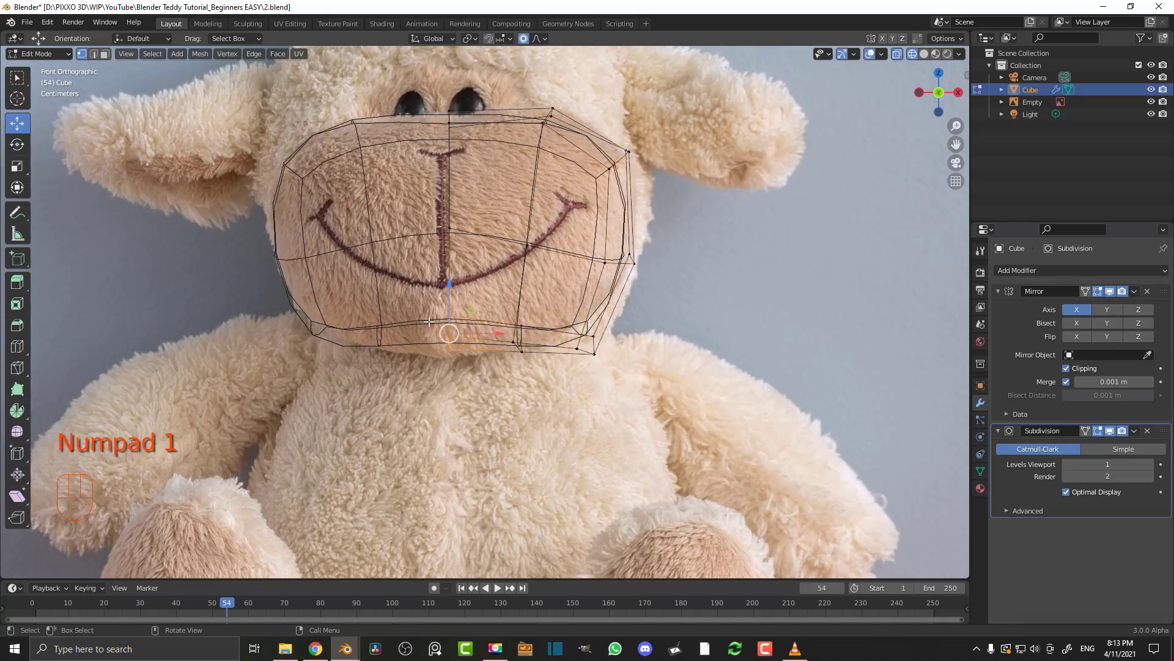
{"action": "scroll", "coordinate": [439, 370], "scroll_direction": "up", "scroll_amount": 3}
{"action": "key", "text": "g"}
{"action": "left_click", "coordinate": [432, 405]}
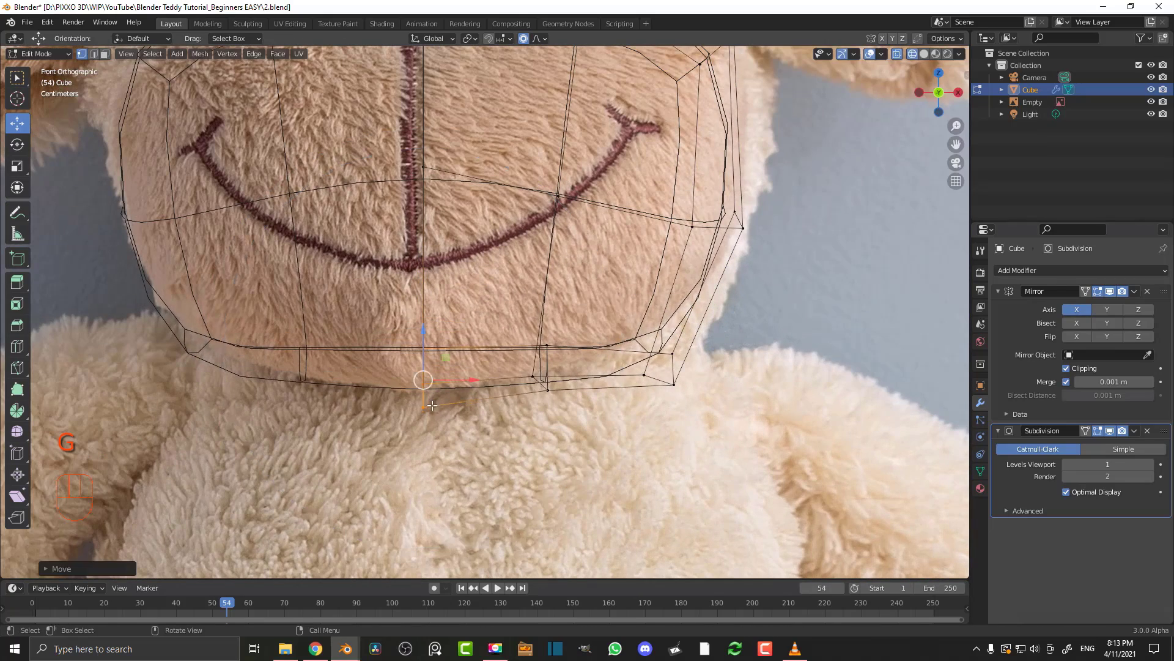
Move the muzzle's lower corner and side vertices inward in front view to match the photo outline, using proportional size 0.18
{"action": "key", "text": "g"}
{"action": "scroll", "coordinate": [697, 348], "scroll_direction": "up", "scroll_amount": 6}
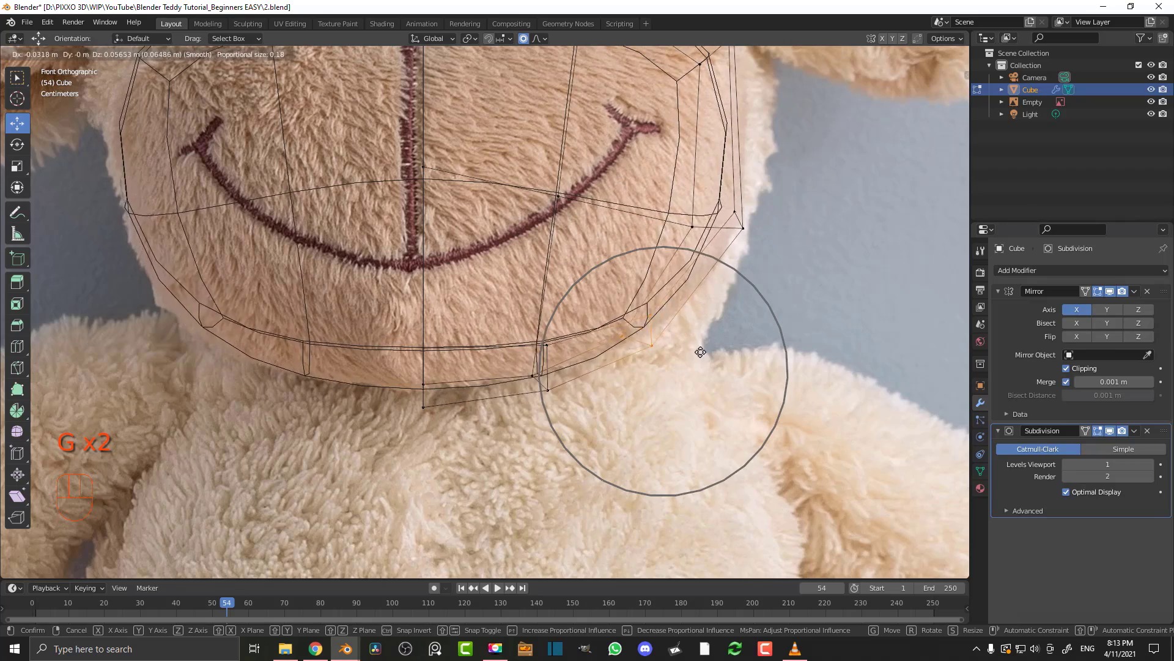
{"action": "left_click", "coordinate": [695, 344]}
{"action": "left_click_drag", "start_coordinate": [767, 202], "coordinate": [677, 245]}
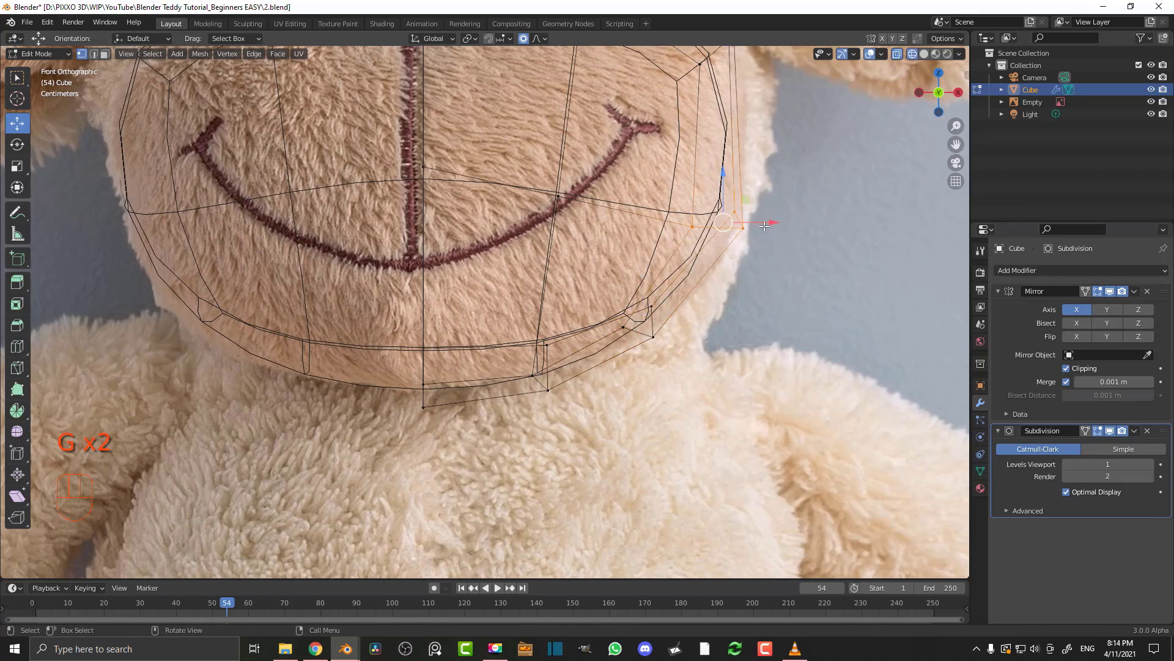
{"action": "key", "text": "g"}
{"action": "left_click", "coordinate": [770, 231]}
Switch the viewport to solid shading and lower the muzzle's front centre vertex
{"action": "scroll", "coordinate": [625, 221], "scroll_direction": "down", "scroll_amount": 4}
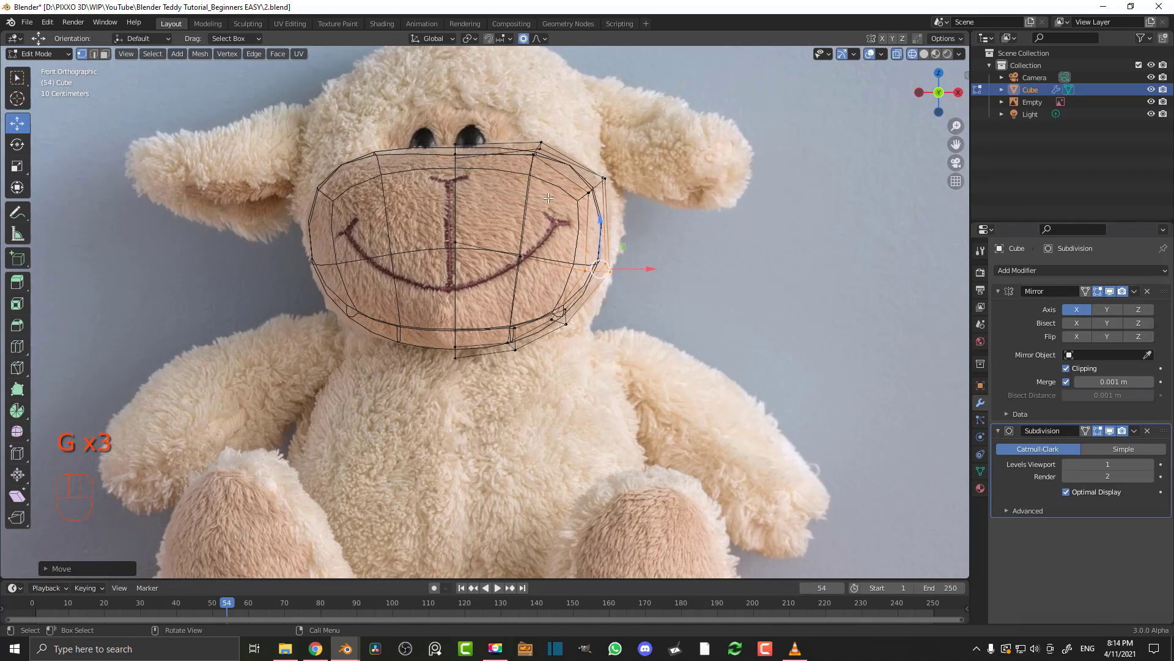
{"action": "key", "text": "z"}
{"action": "left_click", "coordinate": [456, 243]}
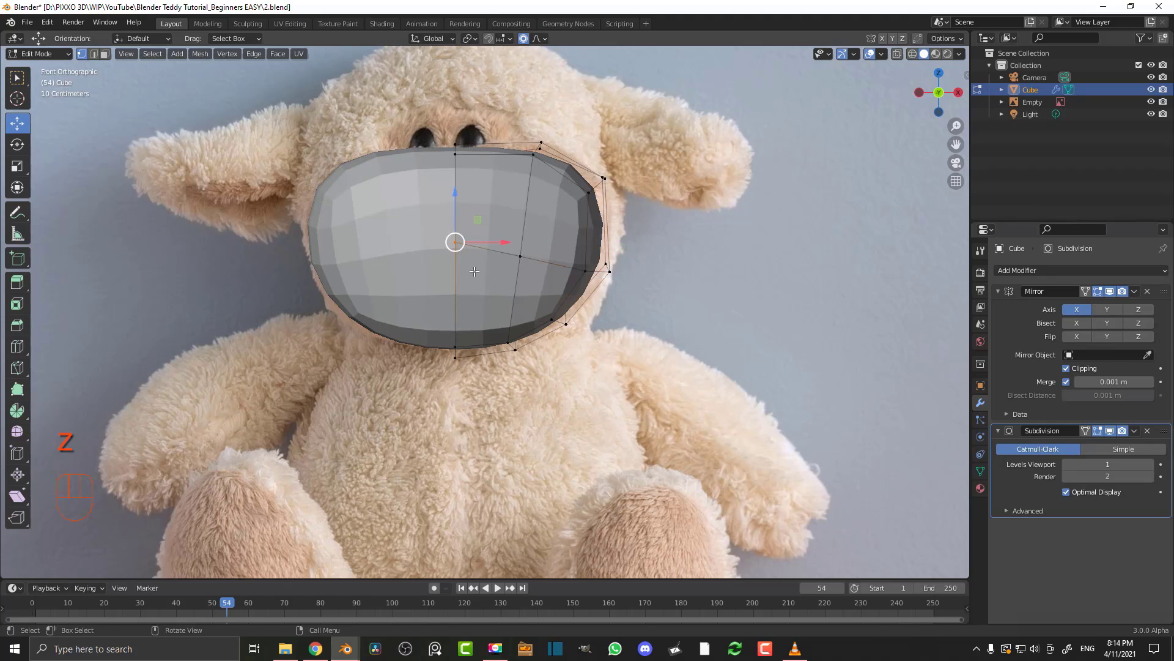
{"action": "key", "text": "g"}
{"action": "left_click", "coordinate": [478, 303]}
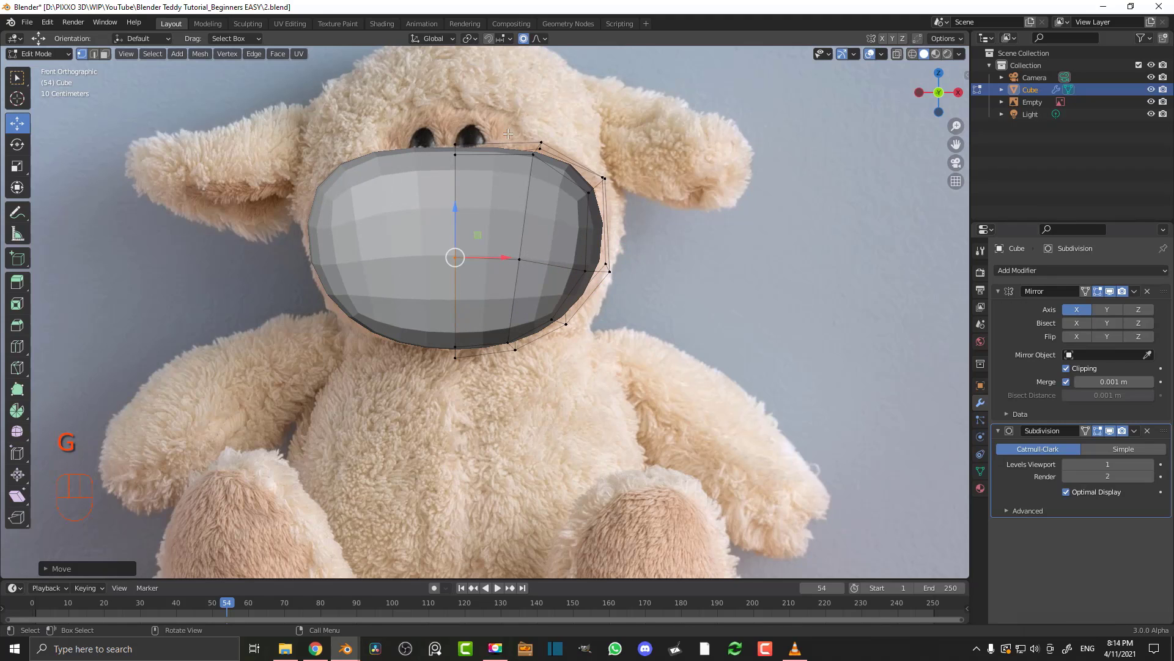
Move the muzzle's upper corner vertex outward about 0.03 m and lower its top centre vertex about 0.02 m, with proportional size 0.42
{"action": "middle_click_drag", "start_coordinate": [508, 134], "coordinate": [501, 172], "text": "shift"}
{"action": "scroll", "coordinate": [538, 159], "scroll_direction": "up", "scroll_amount": 3}
{"action": "left_click", "coordinate": [518, 174]}
{"action": "key", "text": "g"}
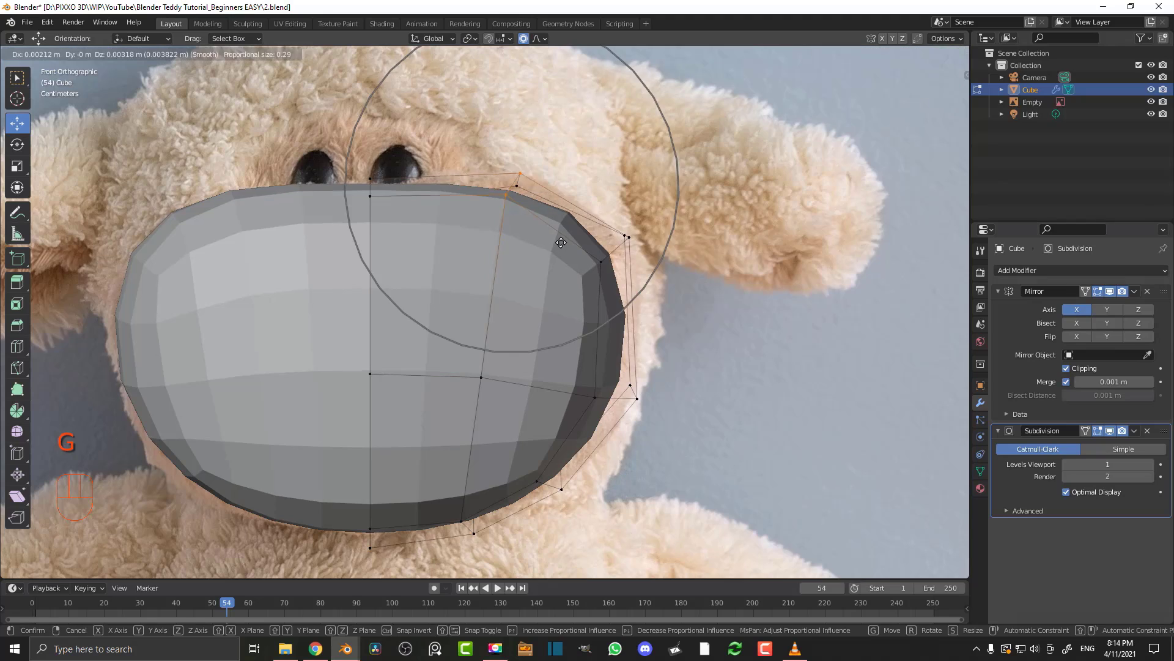
{"action": "scroll", "coordinate": [563, 242], "scroll_direction": "down", "scroll_amount": 4}
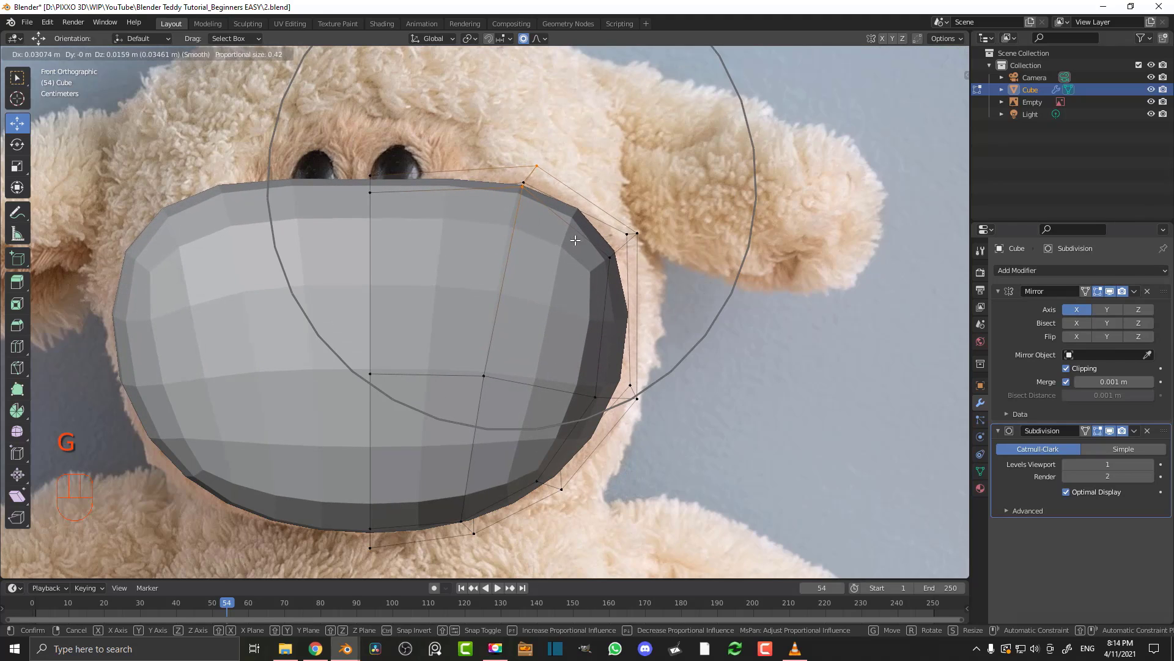
{"action": "left_click", "coordinate": [575, 240]}
{"action": "left_click", "coordinate": [375, 177]}
{"action": "key", "text": "g"}
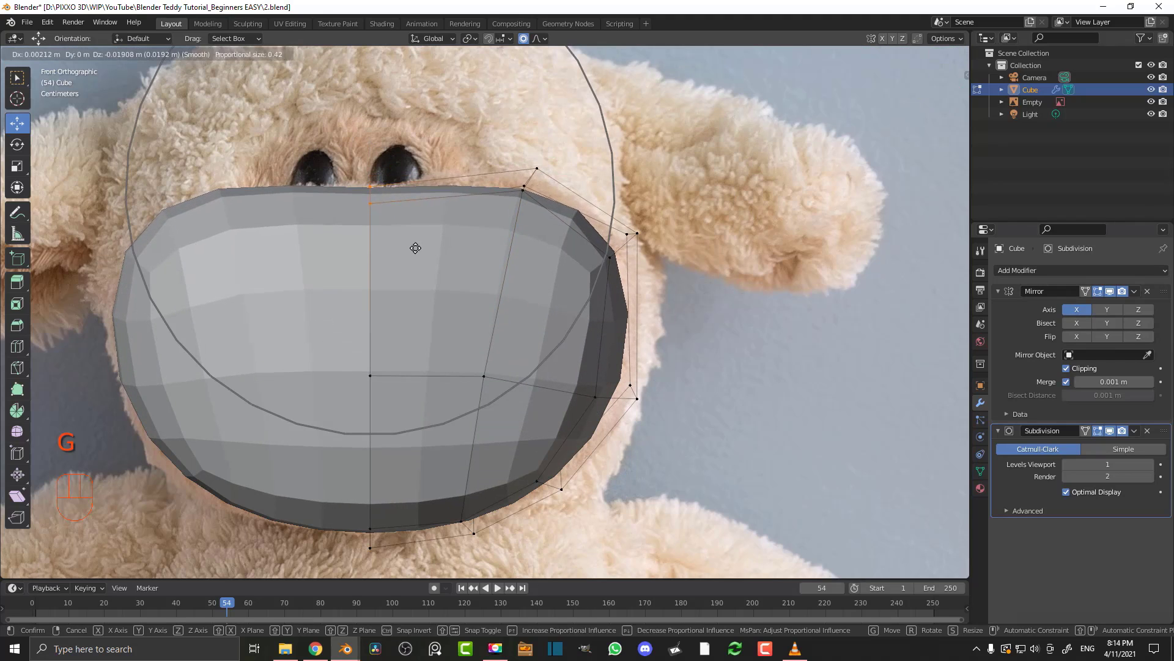
{"action": "left_click", "coordinate": [415, 252]}
{"action": "scroll", "coordinate": [471, 281], "scroll_direction": "down", "scroll_amount": 3}
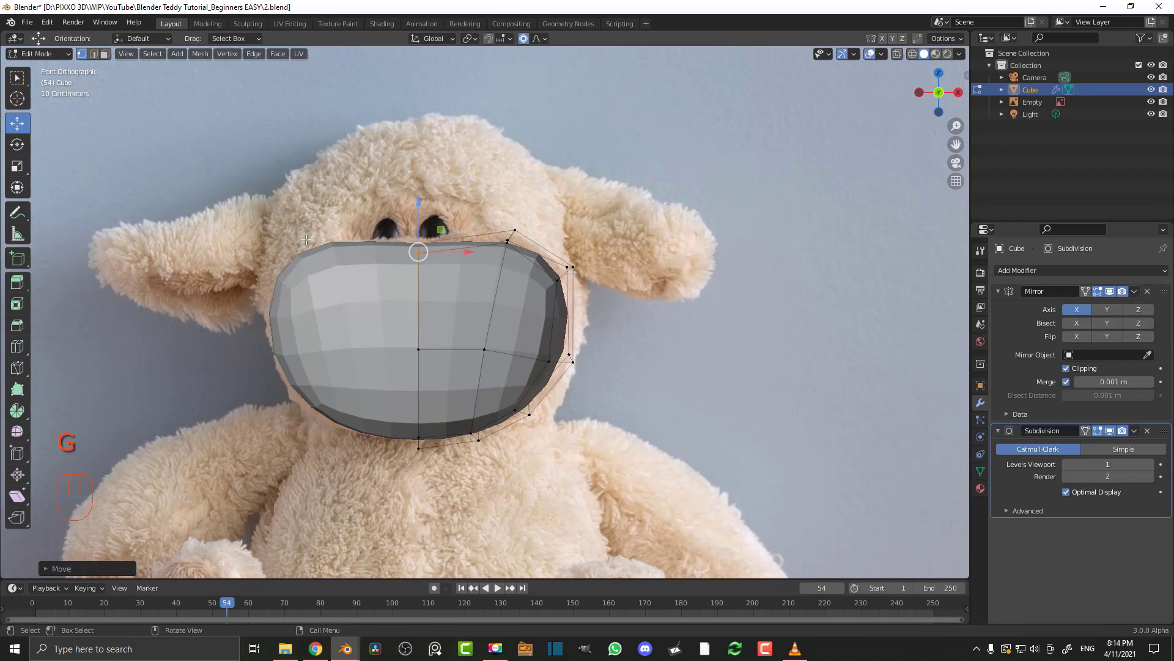
Reveal the hidden body geometry around the muzzle and deselect everything
{"action": "scroll", "coordinate": [501, 289], "scroll_direction": "down", "scroll_amount": 3}
{"action": "mouse_move", "coordinate": [500, 289]}
{"action": "middle_mouse_down"}
{"action": "mouse_move", "coordinate": [521, 304]}
{"action": "mouse_move", "coordinate": [480, 333]}
{"action": "mouse_move", "coordinate": [480, 389]}
{"action": "mouse_move", "coordinate": [486, 301]}
{"action": "middle_mouse_up"}
{"action": "key", "text": "KP_1"}
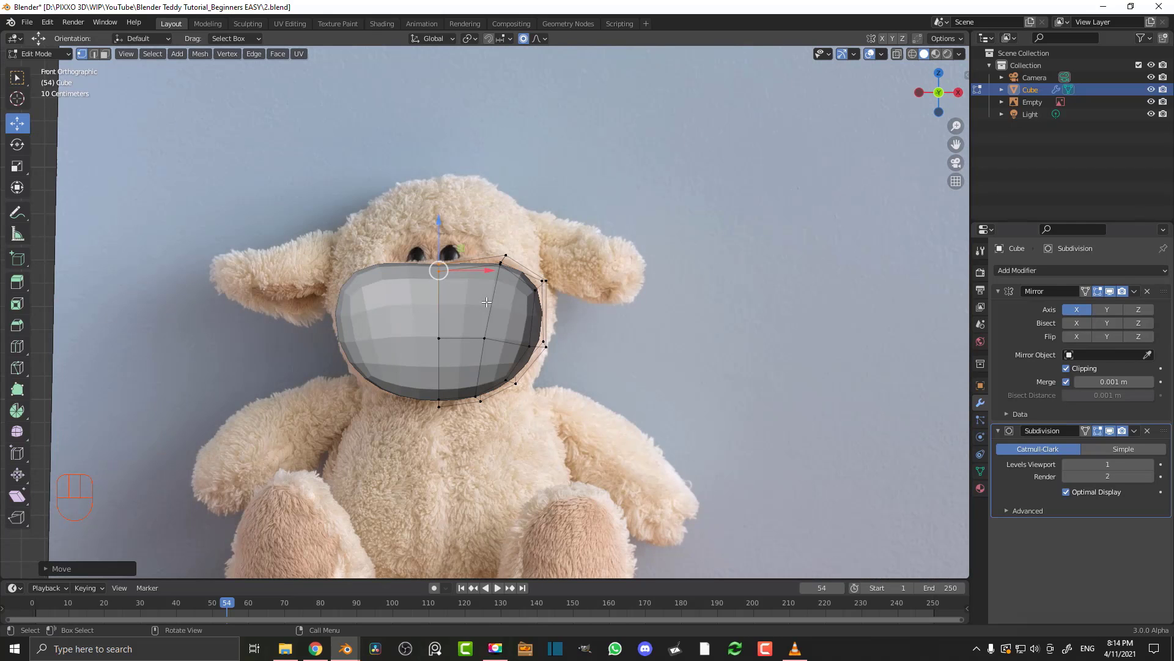
{"action": "key", "text": "alt+h"}
{"action": "key", "text": "alt+a"}
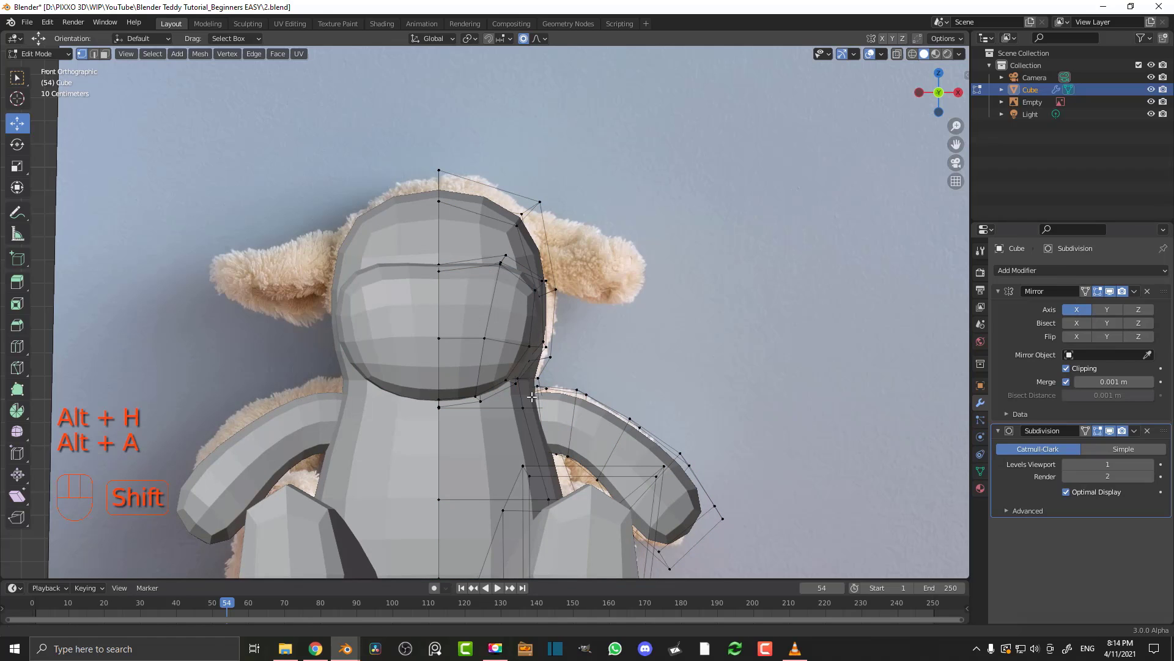
Select two vertices at the side of the neck and move them inward about 0.12 m with proportional size 0.18
{"action": "middle_click_drag", "start_coordinate": [537, 382], "coordinate": [483, 324], "text": "shift"}
{"action": "left_click", "coordinate": [486, 325]}
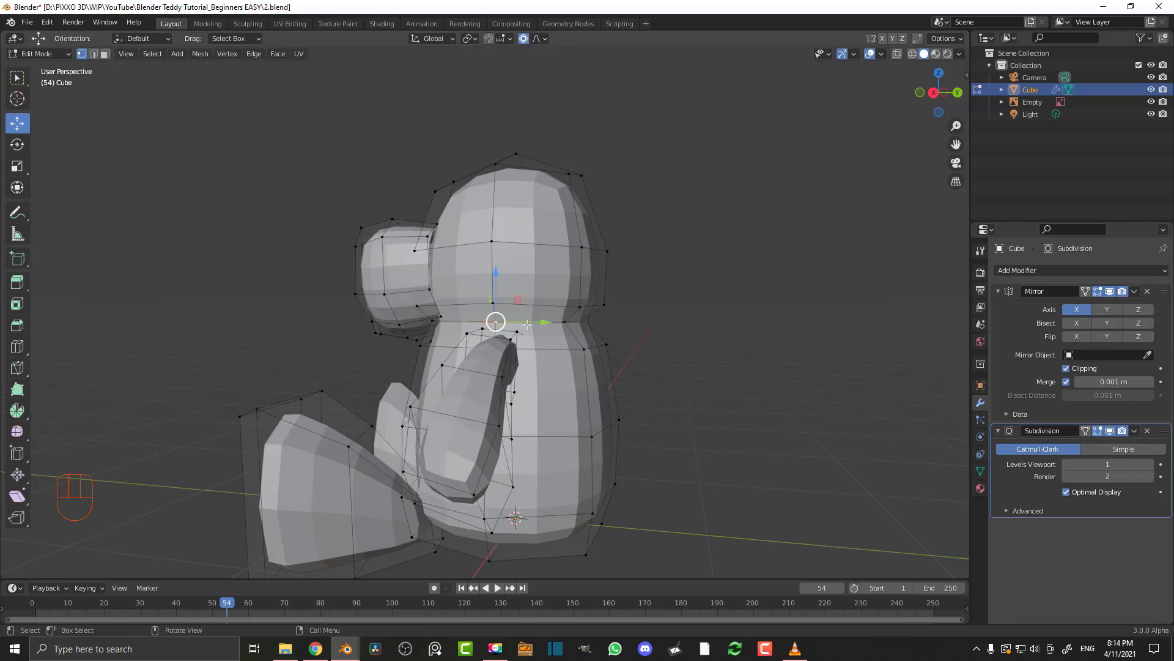
{"action": "left_click", "coordinate": [570, 323], "text": "shift"}
{"action": "middle_click_drag", "start_coordinate": [570, 323], "coordinate": [627, 344]}
{"action": "scroll", "coordinate": [627, 344], "scroll_direction": "up", "scroll_amount": 2}
{"action": "key", "text": "g"}
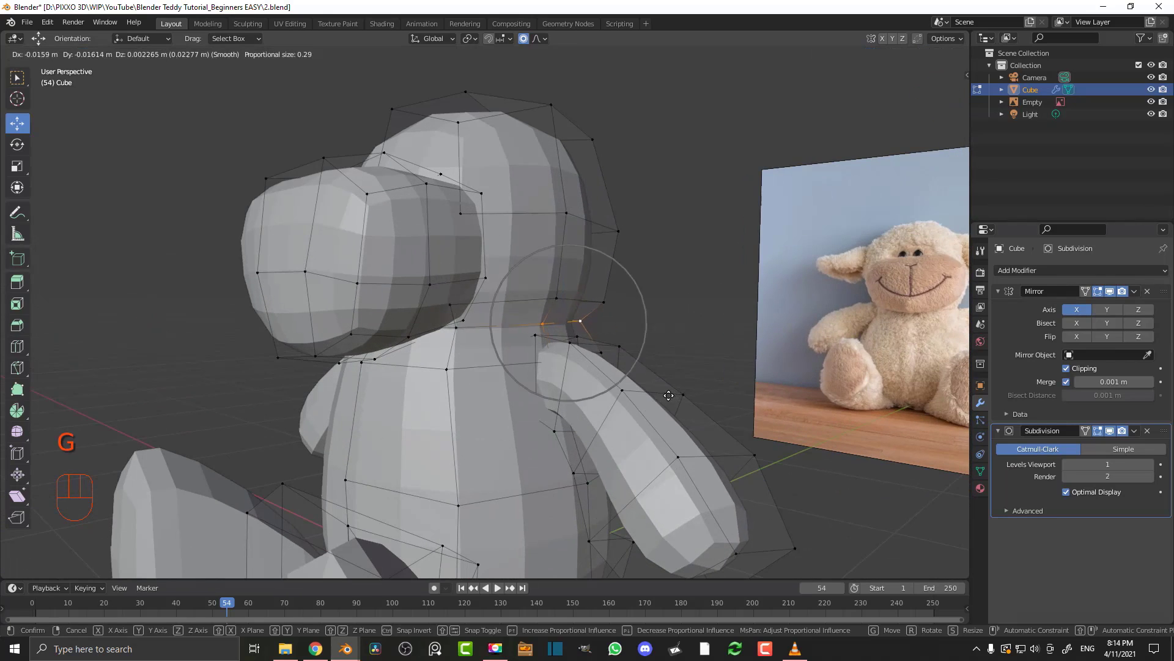
{"action": "scroll", "coordinate": [642, 397], "scroll_direction": "up", "scroll_amount": 3}
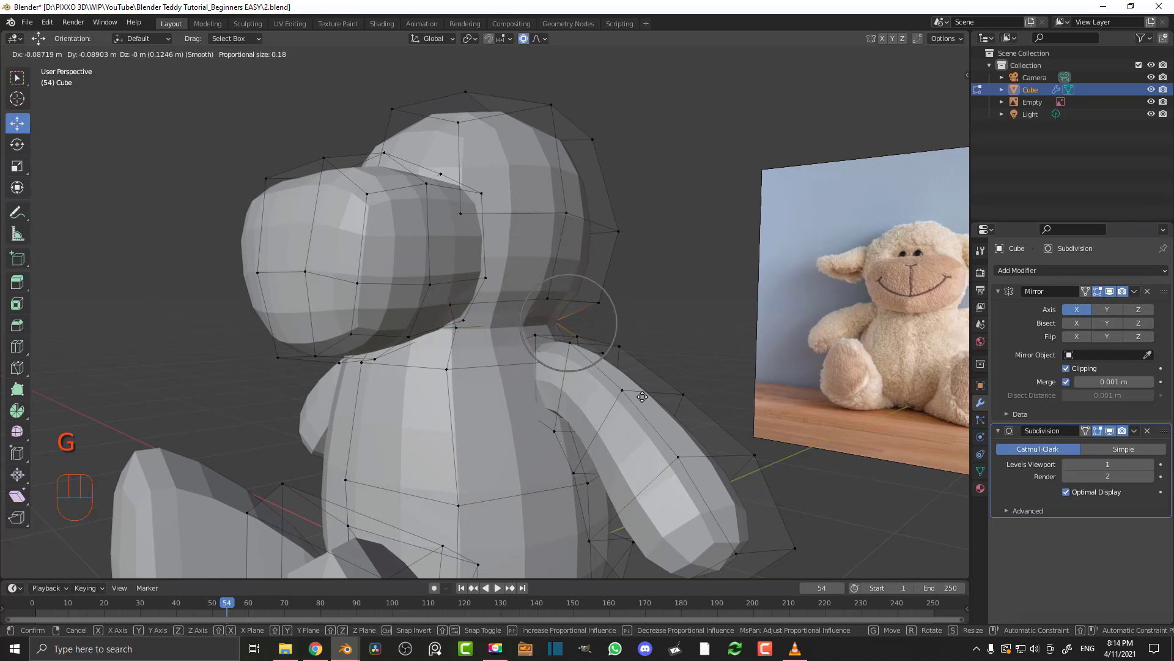
{"action": "left_click", "coordinate": [643, 397]}
{"action": "key", "text": "KP_1"}
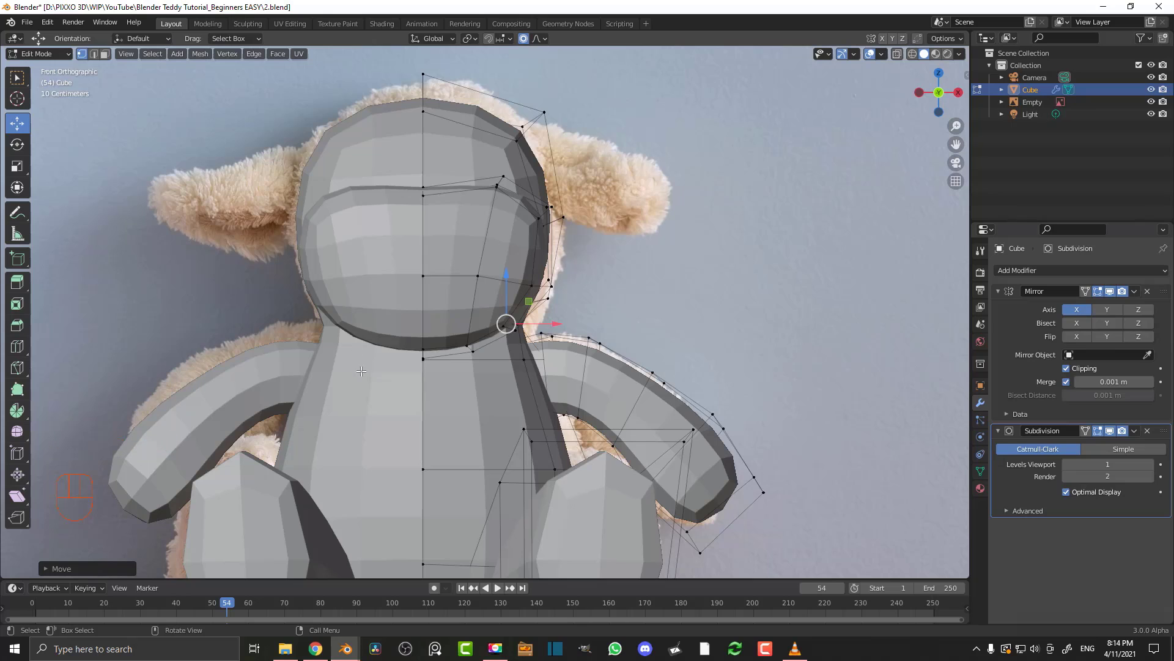
Select the sole face of the foot and move it forward along Y by about 0.03 m
{"action": "scroll", "coordinate": [474, 271], "scroll_direction": "down", "scroll_amount": 2}
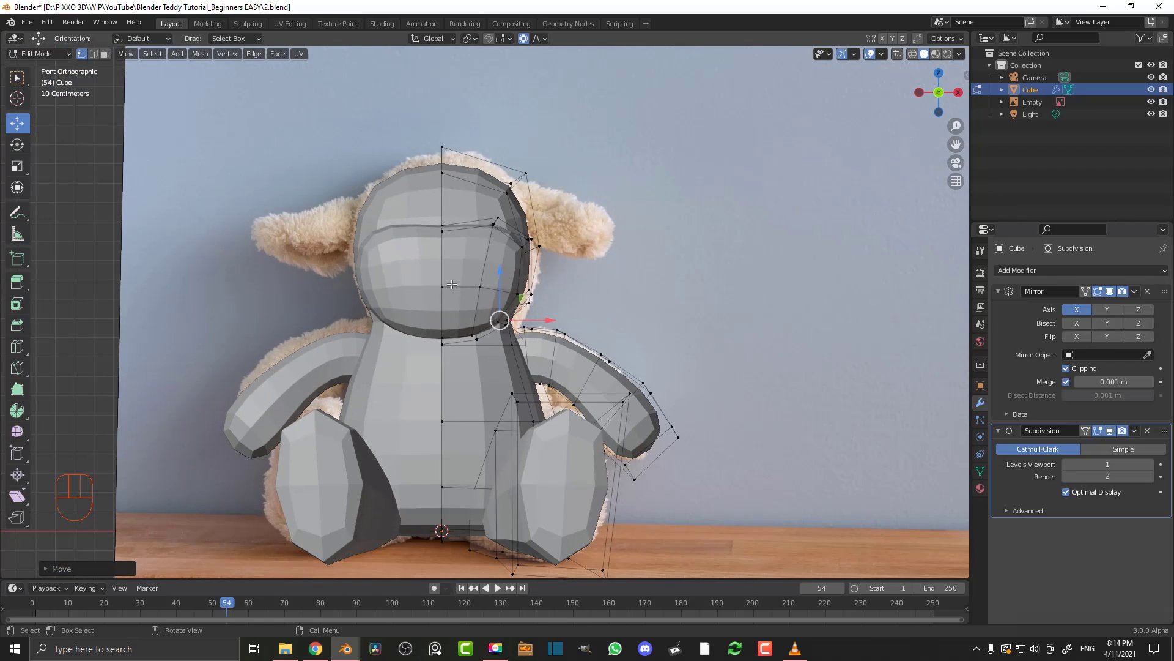
{"action": "middle_click_drag", "start_coordinate": [615, 449], "coordinate": [552, 460]}
{"action": "middle_click_drag", "start_coordinate": [551, 460], "coordinate": [555, 309], "text": "shift"}
{"action": "scroll", "coordinate": [555, 308], "scroll_direction": "up", "scroll_amount": 1}
{"action": "left_click", "coordinate": [107, 54]}
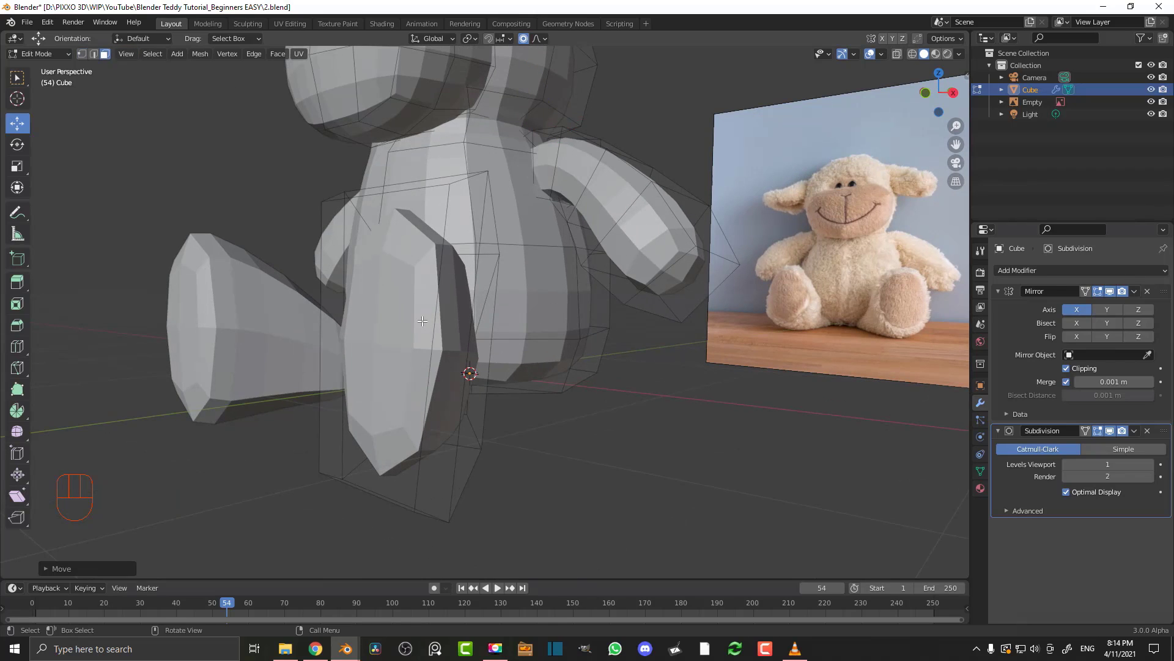
{"action": "left_click", "coordinate": [418, 305]}
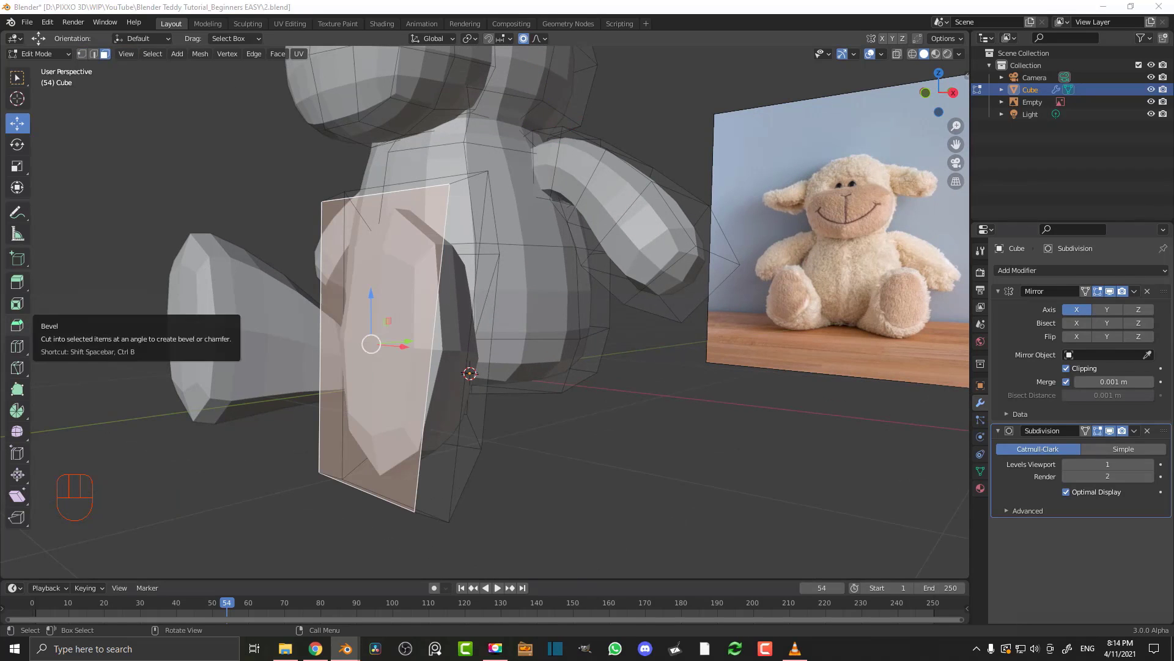
{"action": "middle_click_drag", "start_coordinate": [380, 373], "coordinate": [407, 288]}
{"action": "scroll", "coordinate": [407, 288], "scroll_direction": "up", "scroll_amount": 1}
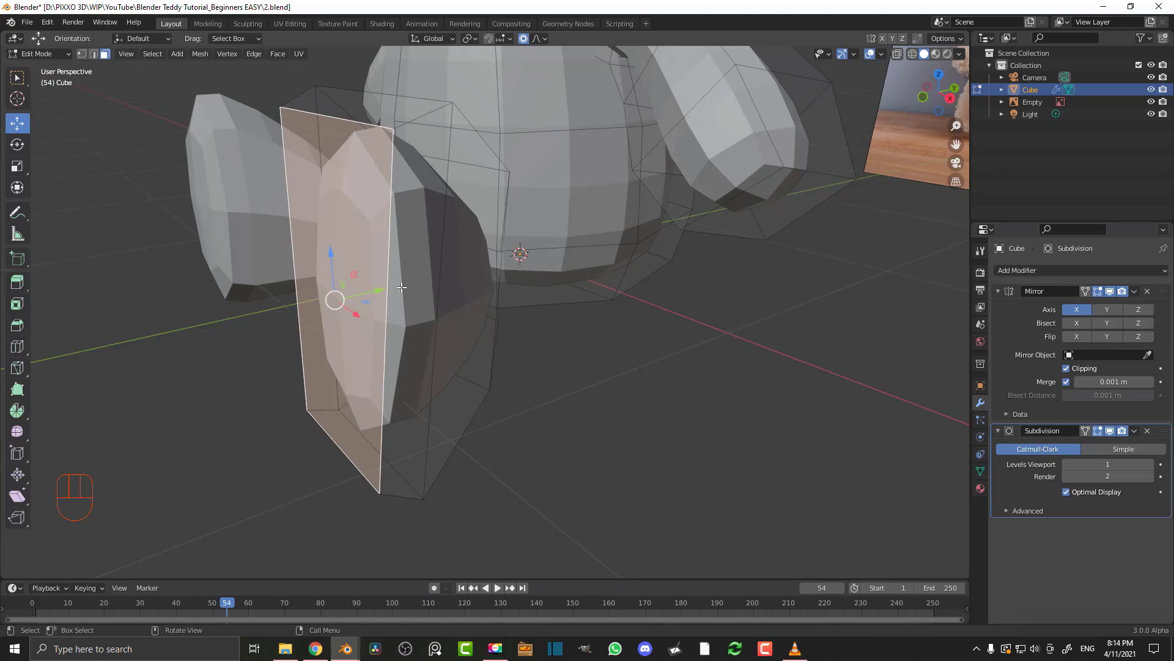
{"action": "key", "text": "g"}
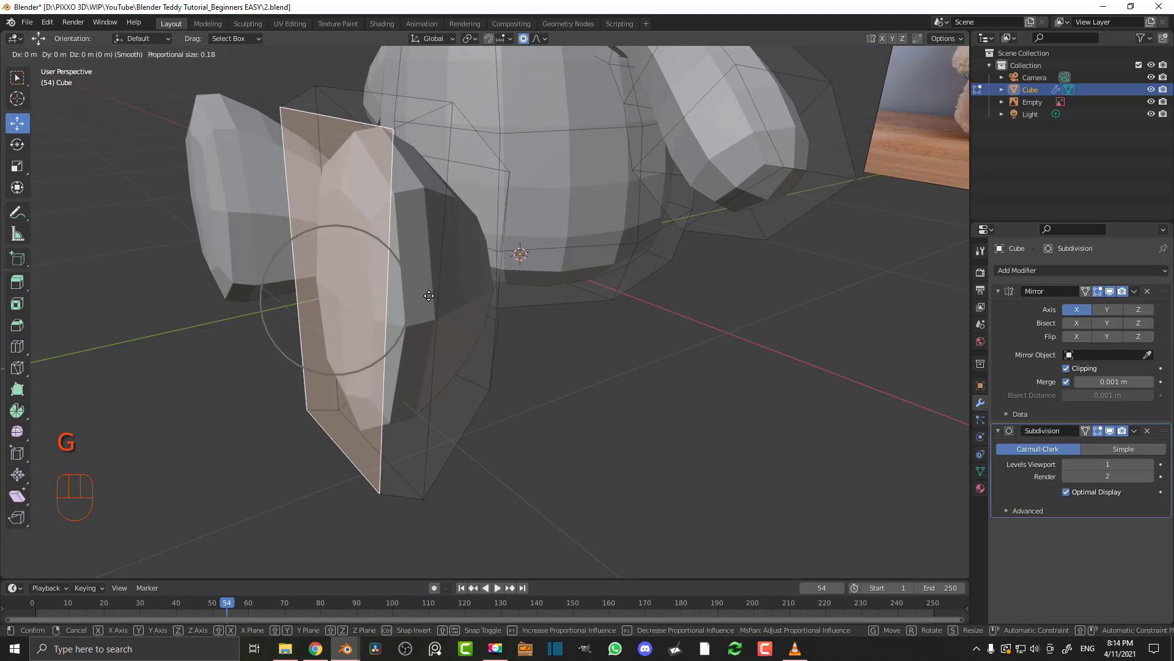
{"action": "key", "text": "y"}
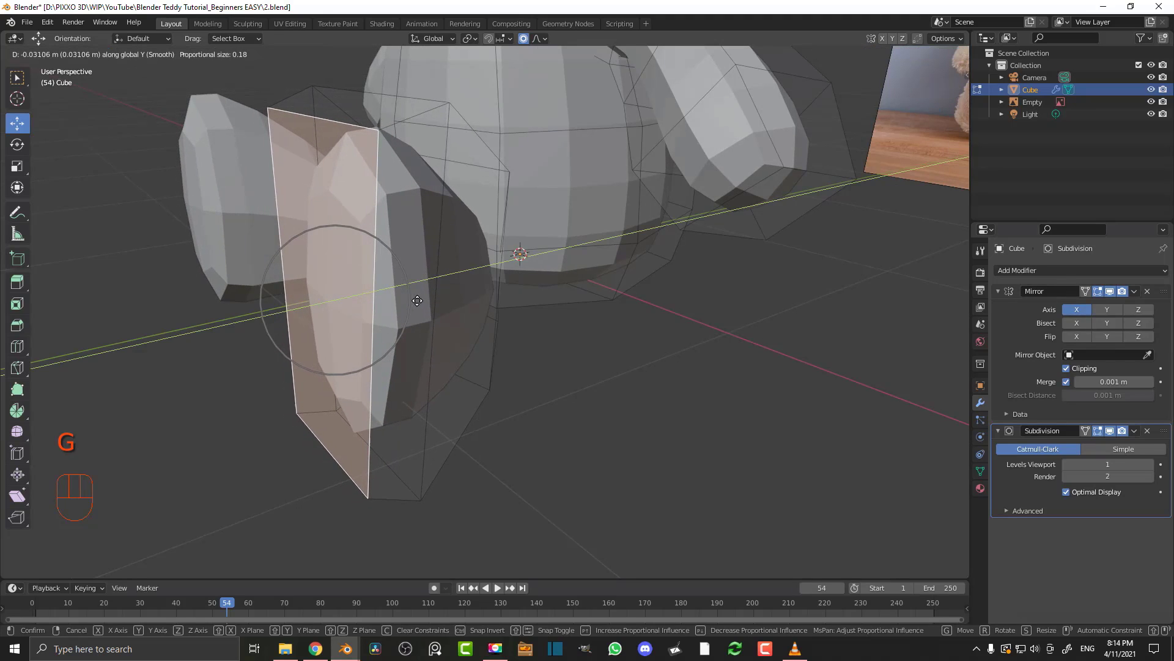
{"action": "left_click", "coordinate": [413, 299]}
Return to Object Mode and check the whole bear's shape from several angles
{"action": "middle_click_drag", "start_coordinate": [414, 300], "coordinate": [487, 276]}
{"action": "key", "text": "Tab"}
{"action": "scroll", "coordinate": [468, 194], "scroll_direction": "down", "scroll_amount": 3}
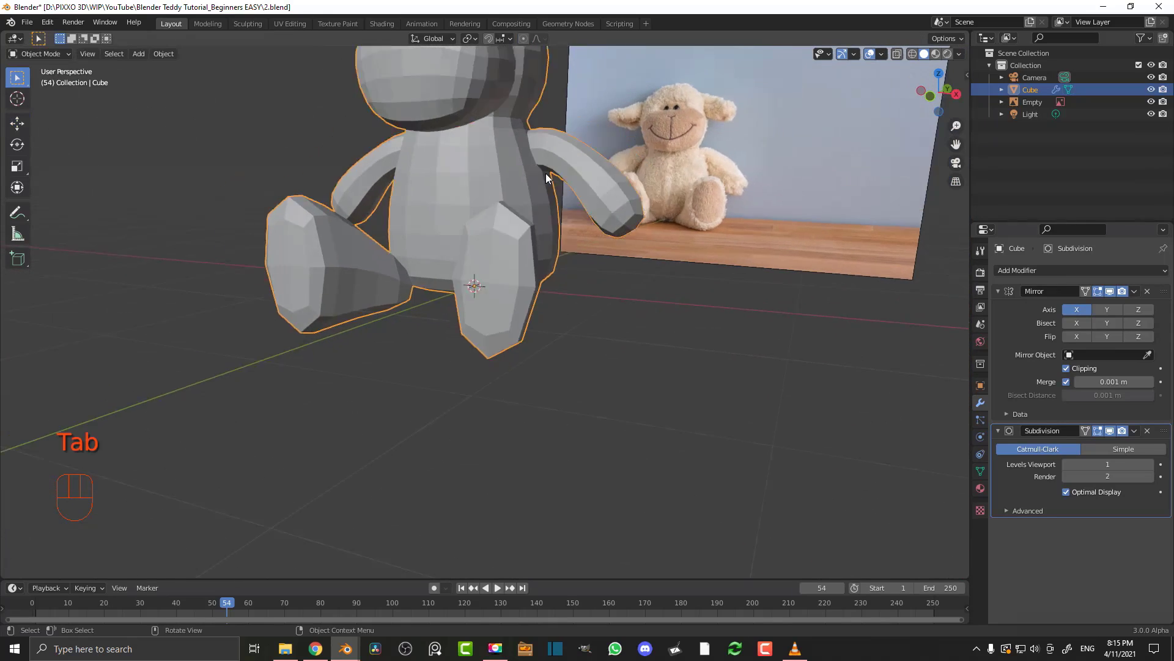
{"action": "middle_click_drag", "start_coordinate": [470, 195], "coordinate": [581, 300]}
{"action": "scroll", "coordinate": [589, 208], "scroll_direction": "up", "scroll_amount": 3}
{"action": "middle_click_drag", "start_coordinate": [676, 277], "coordinate": [804, 284]}
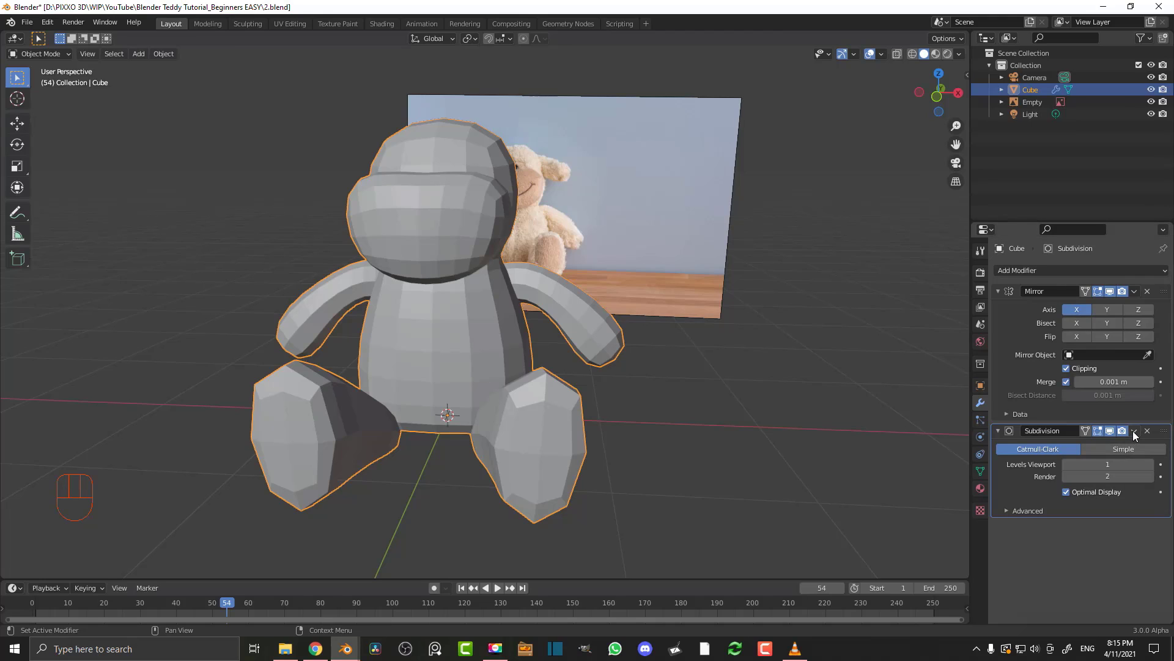
{"action": "scroll", "coordinate": [639, 301], "scroll_direction": "down", "scroll_amount": 2}
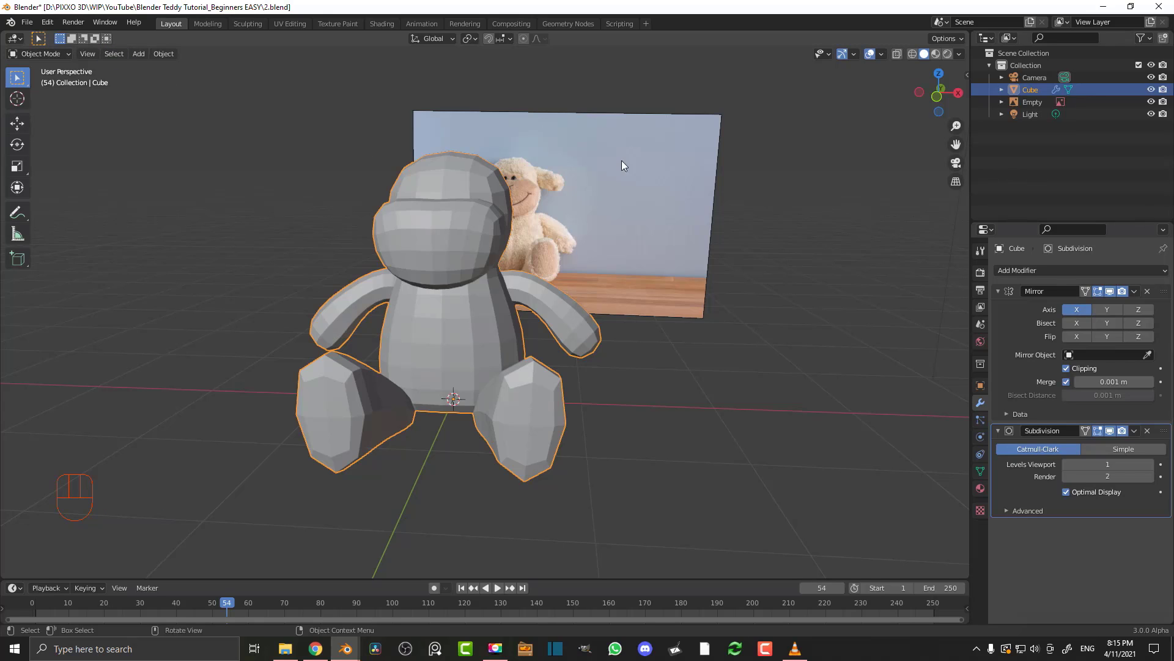
Duplicate the bear in place as a backup in a new collection named "copy" and exclude that collection from the view layer
{"action": "key", "text": "shift+d"}
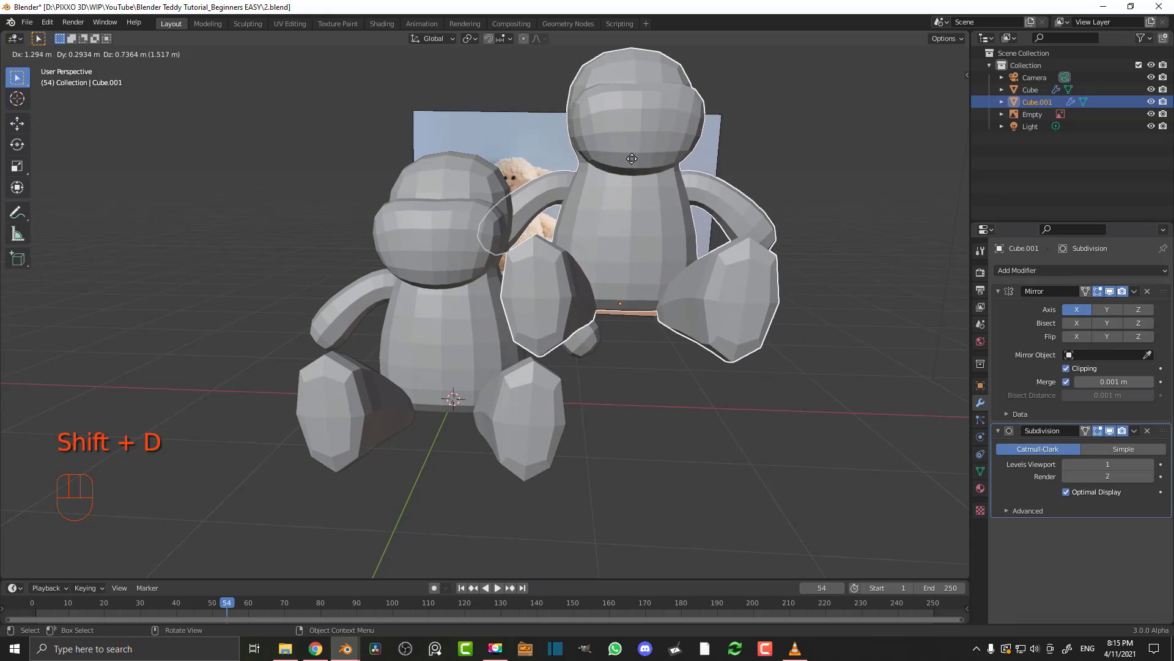
{"action": "right_click", "coordinate": [534, 239]}
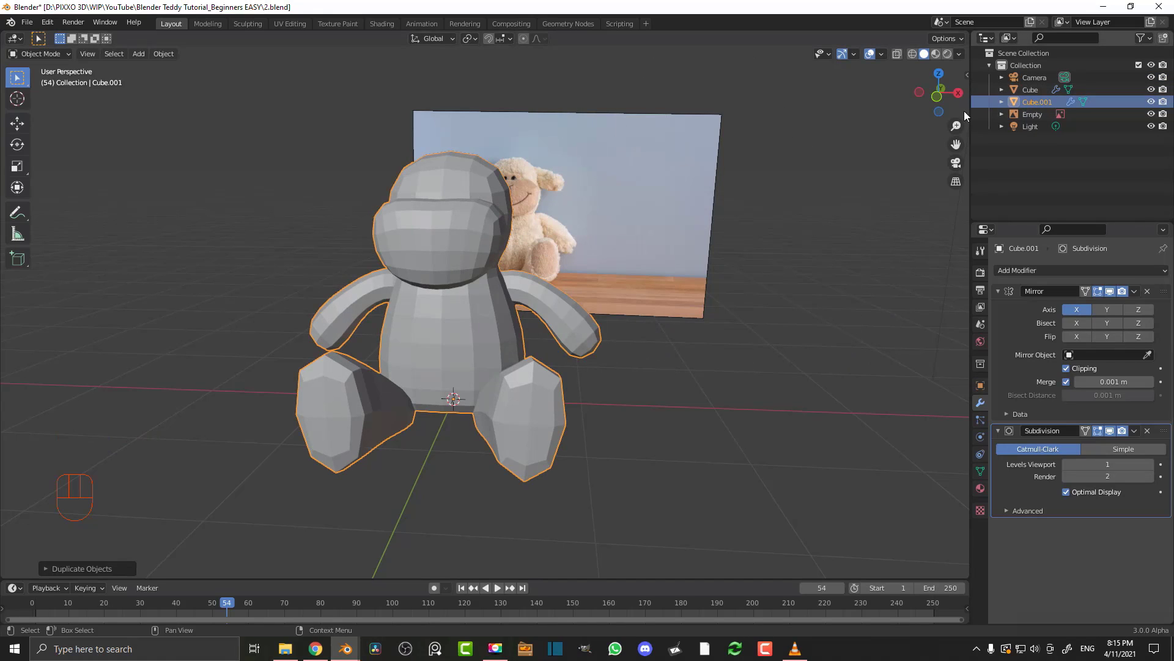
{"action": "key", "text": "m"}
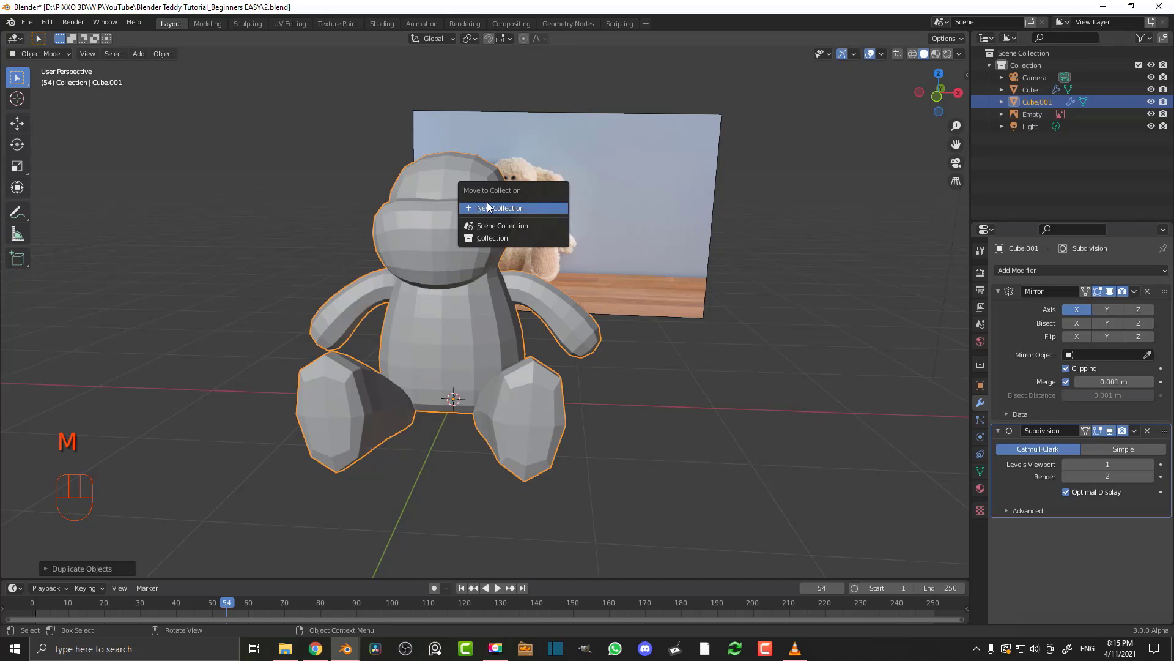
{"action": "left_click", "coordinate": [520, 204]}
{"action": "type", "text": "copy"}
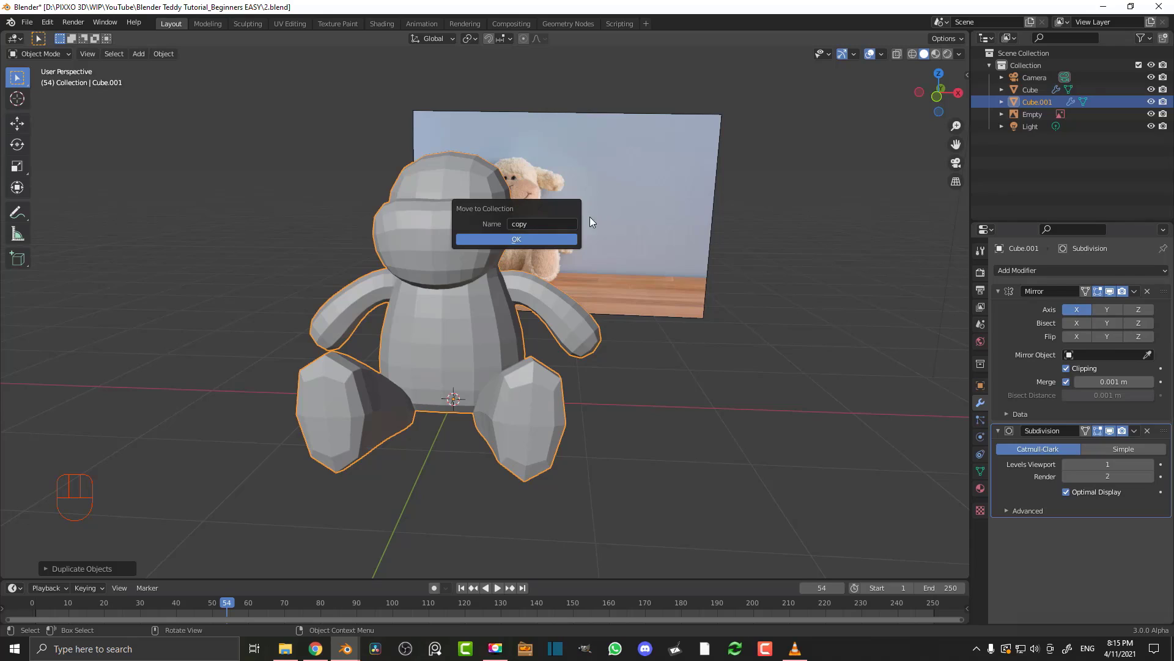
{"action": "left_click", "coordinate": [541, 239]}
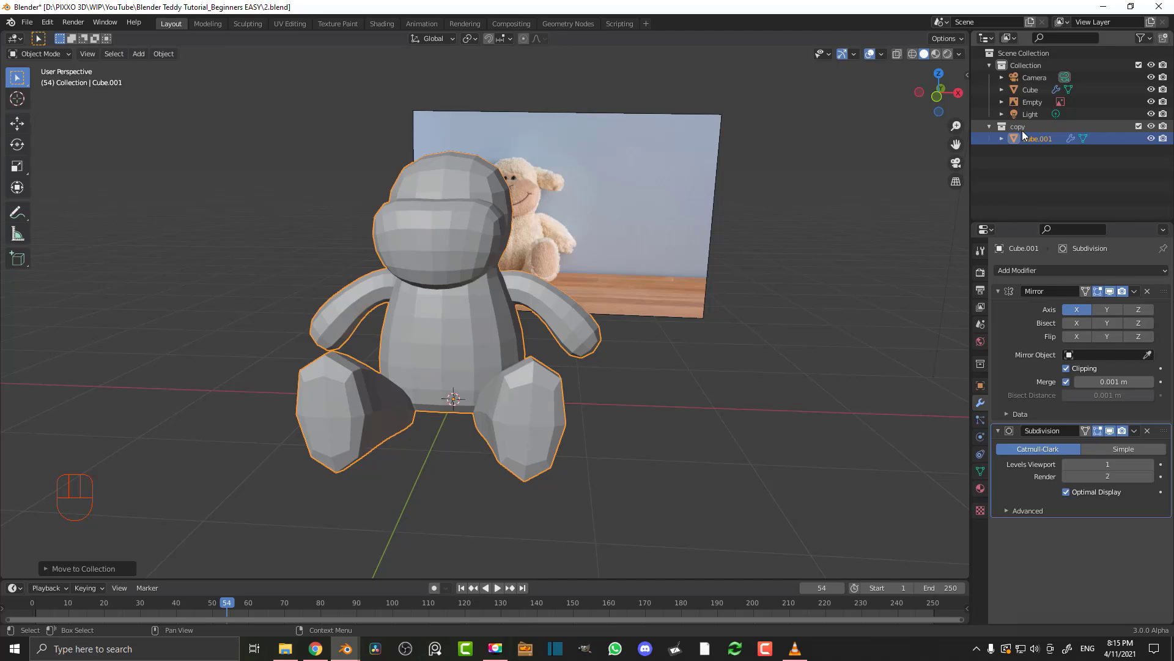
{"action": "left_click", "coordinate": [1139, 127]}
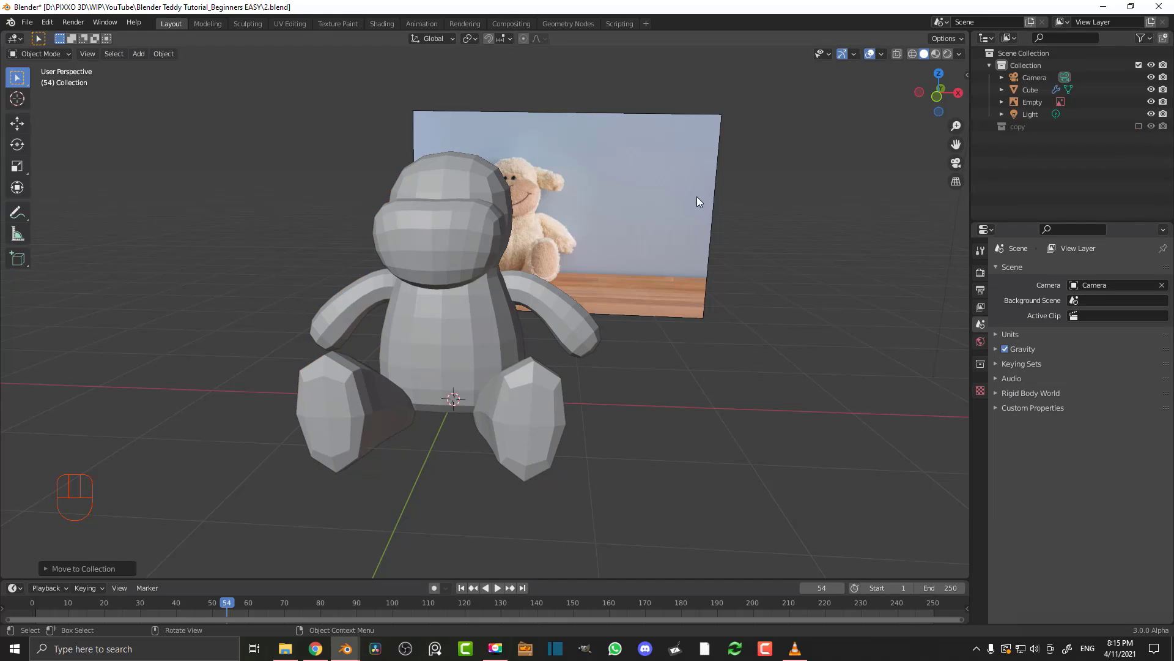
Select the original bear and apply its Subdivision modifier
{"action": "left_click", "coordinate": [405, 225]}
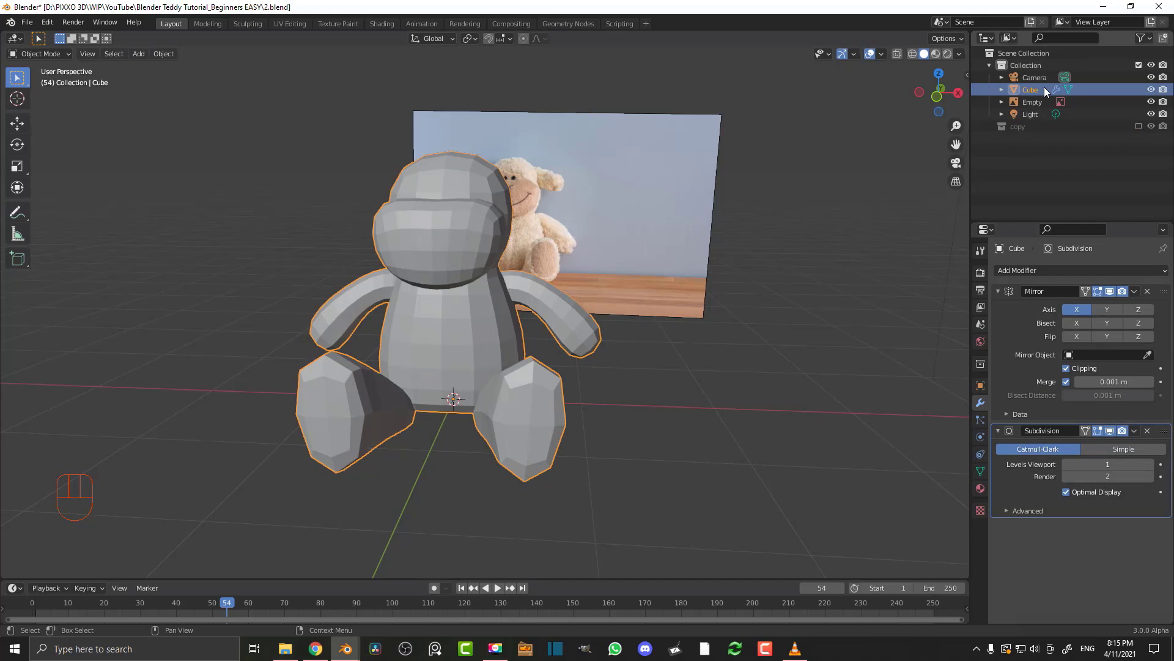
{"action": "left_click", "coordinate": [1134, 431]}
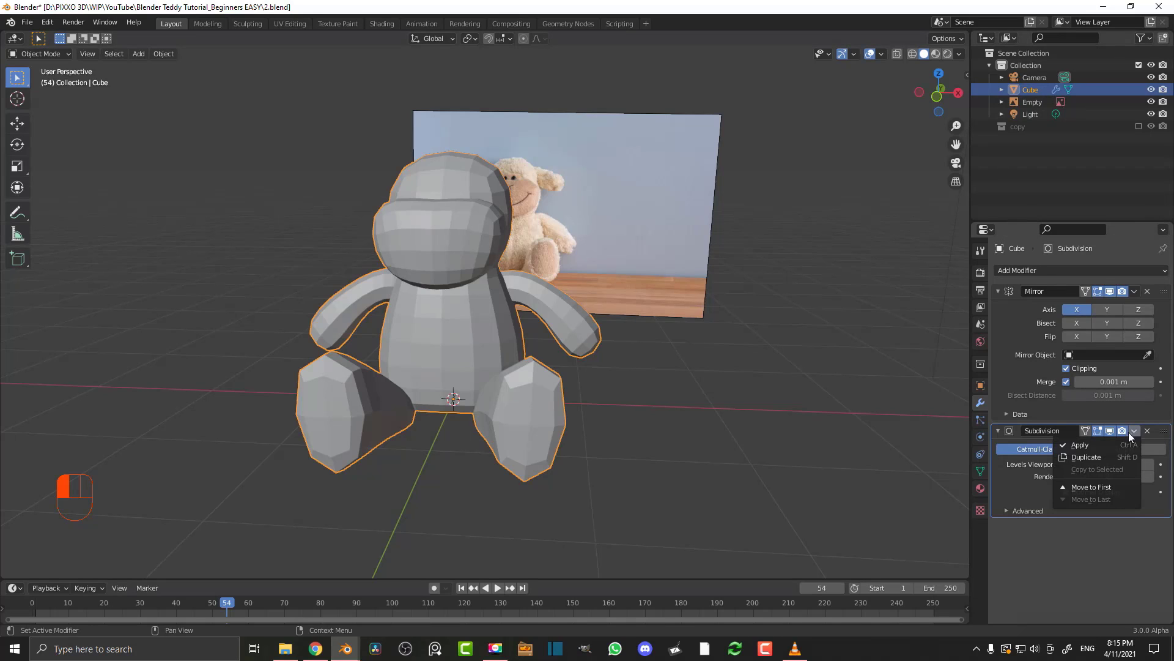
{"action": "left_click", "coordinate": [1087, 443]}
{"action": "scroll", "coordinate": [502, 327], "scroll_direction": "up", "scroll_amount": 2}
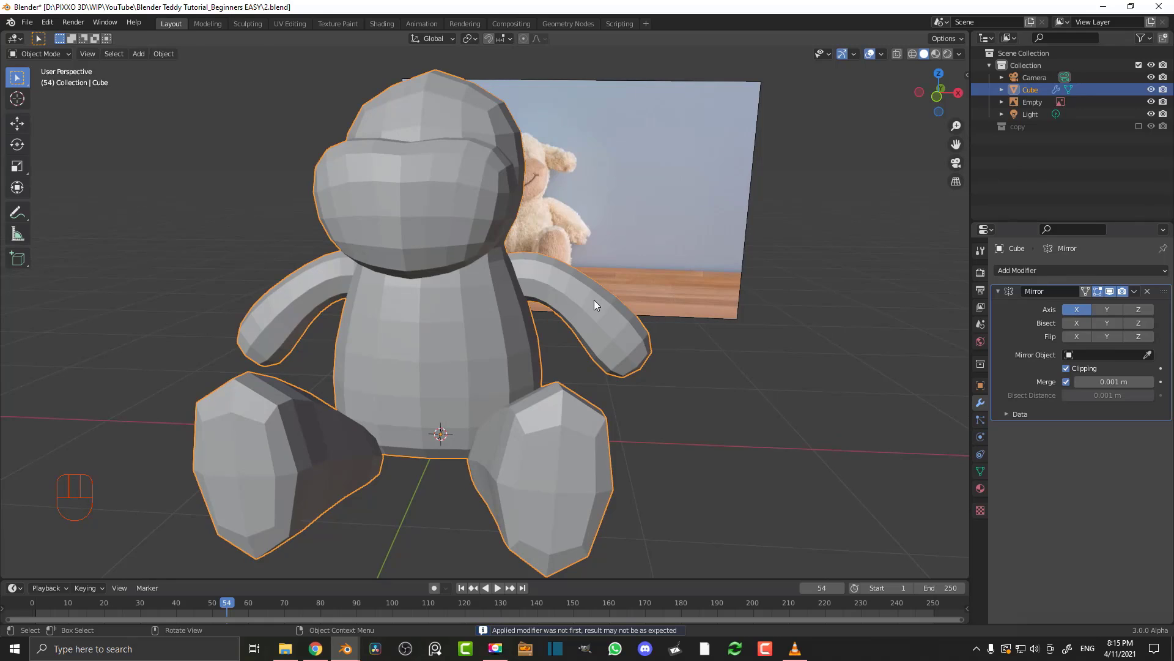
Enter Edit Mode on the bear and examine the subdivided mesh around the body, arms and feet
{"action": "key", "text": "Tab"}
{"action": "middle_click_drag", "start_coordinate": [490, 269], "coordinate": [545, 277]}
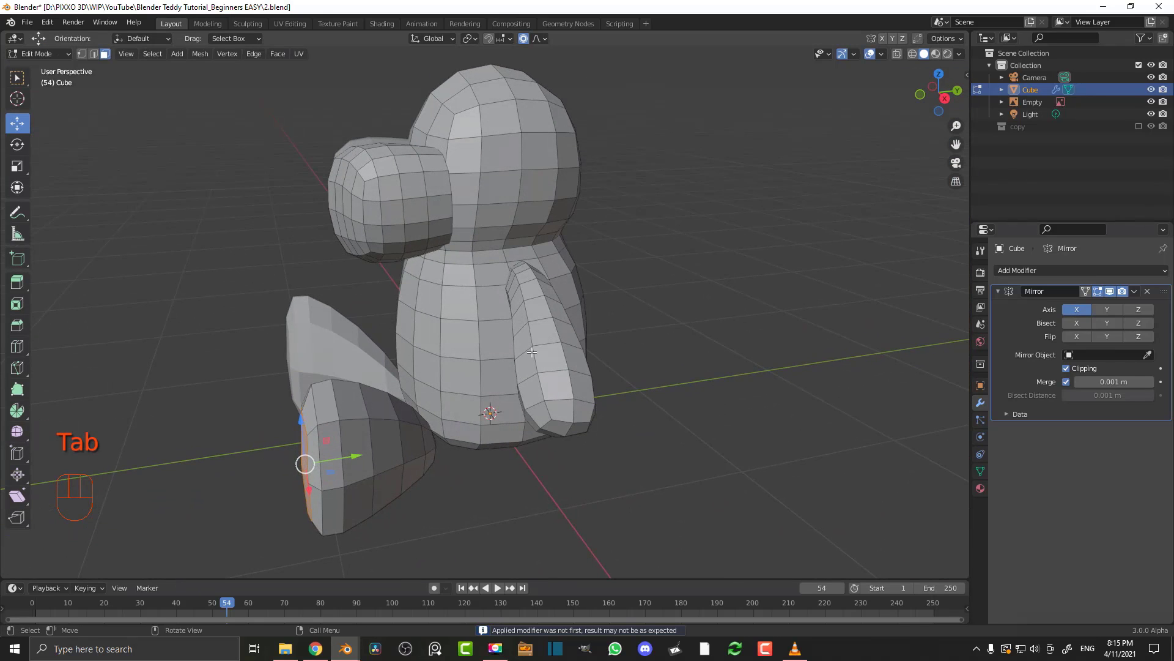
{"action": "middle_click_drag", "start_coordinate": [532, 352], "coordinate": [392, 237]}
{"action": "key", "text": "KP_1"}
{"action": "scroll", "coordinate": [489, 326], "scroll_direction": "up", "scroll_amount": 2}
{"action": "middle_click_drag", "start_coordinate": [625, 286], "coordinate": [560, 314]}
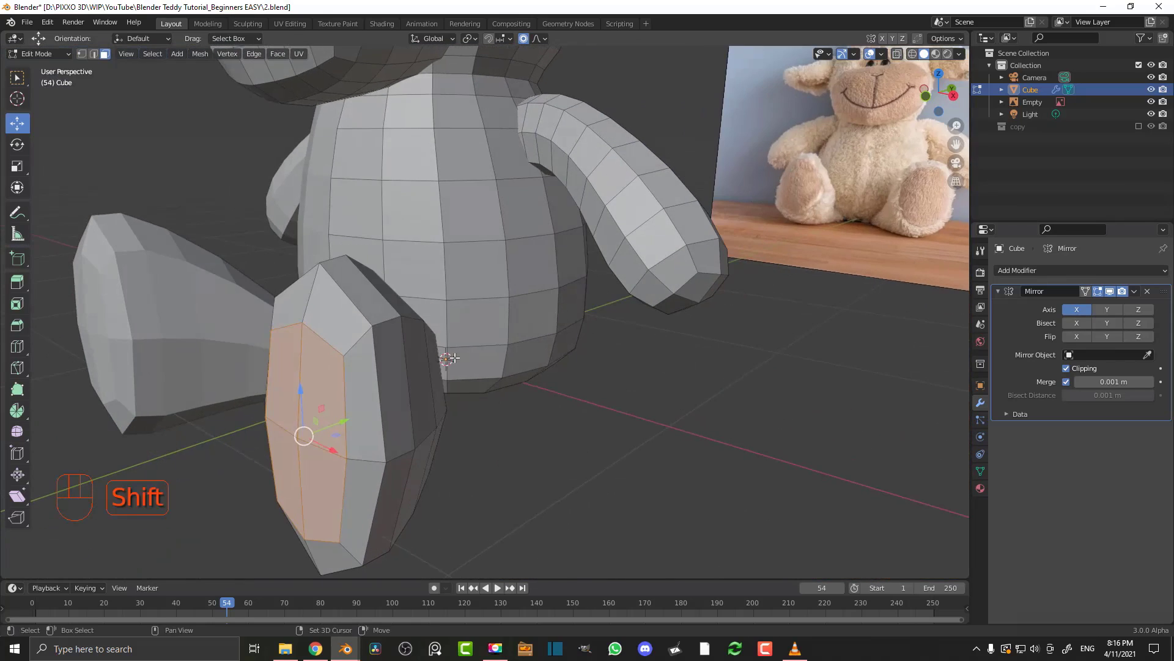
Scale up the four sole faces of the foot to about 1.08 with proportional editing on
{"action": "middle_click_drag", "start_coordinate": [501, 343], "coordinate": [581, 248], "text": "shift"}
{"action": "scroll", "coordinate": [495, 291], "scroll_direction": "up", "scroll_amount": 2}
{"action": "middle_click_drag", "start_coordinate": [392, 307], "coordinate": [416, 306]}
{"action": "left_click", "coordinate": [494, 219]}
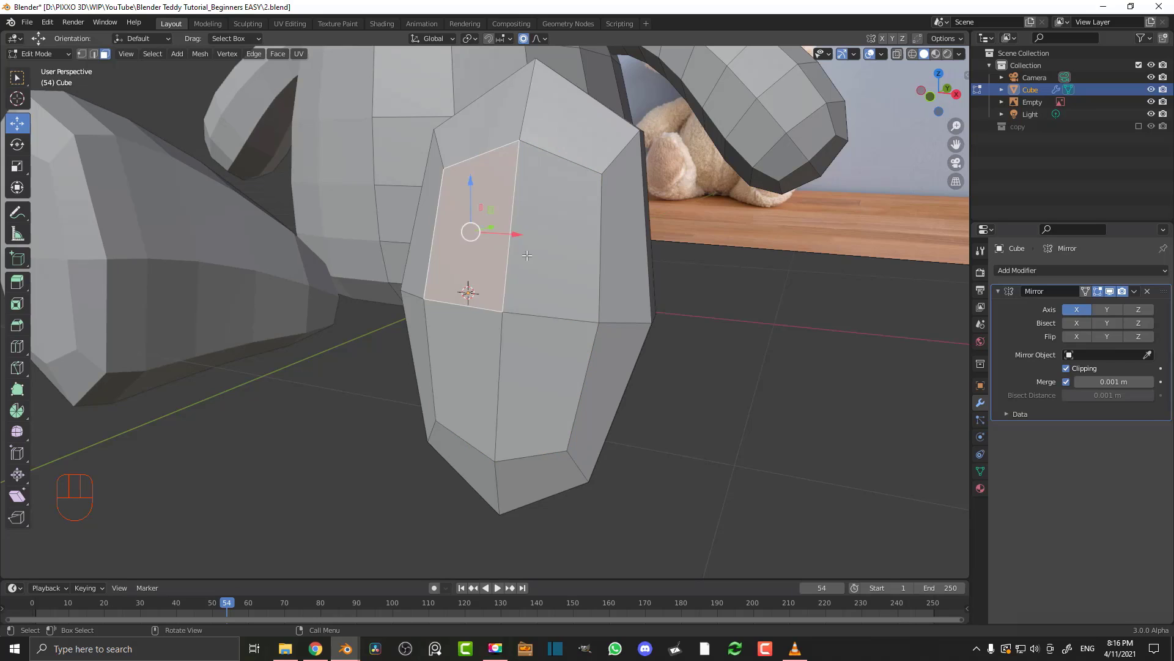
{"action": "scroll", "coordinate": [574, 328], "scroll_direction": "down", "scroll_amount": 3}
{"action": "key", "text": "s"}
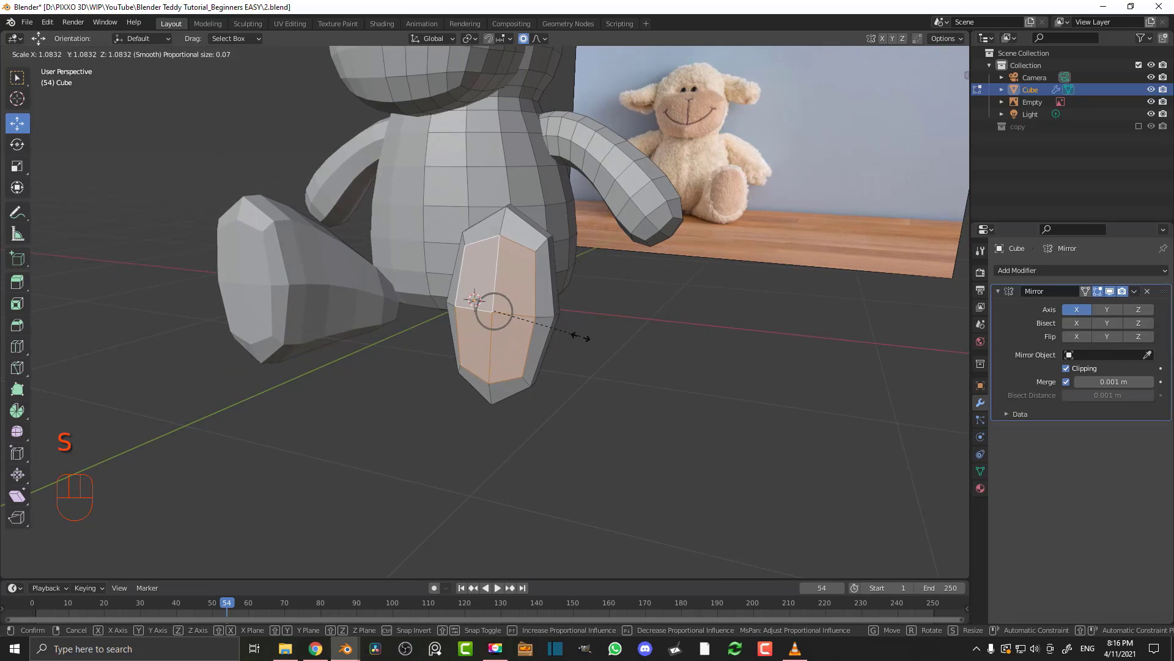
{"action": "left_click", "coordinate": [578, 336]}
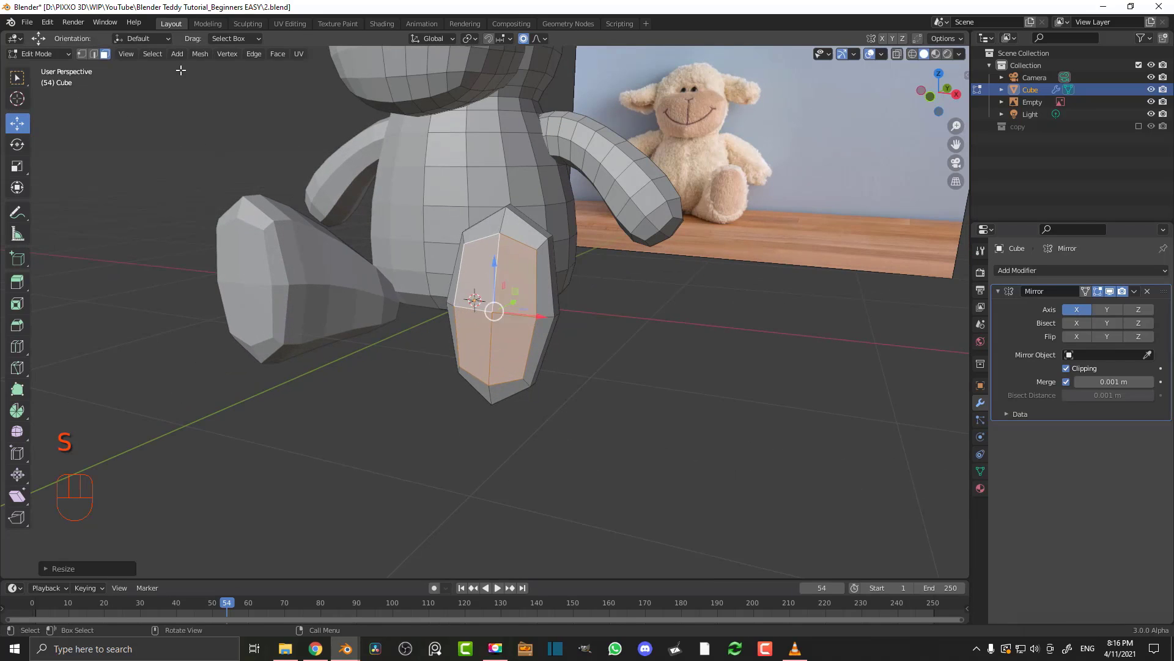
Switch to edge selection, clear the selection and select the closed ring of edges bordering the foot's sole
{"action": "left_click", "coordinate": [93, 54]}
{"action": "middle_click_drag", "start_coordinate": [483, 257], "coordinate": [508, 220]}
{"action": "scroll", "coordinate": [508, 214], "scroll_direction": "up", "scroll_amount": 4}
{"action": "key", "text": "alt+a"}
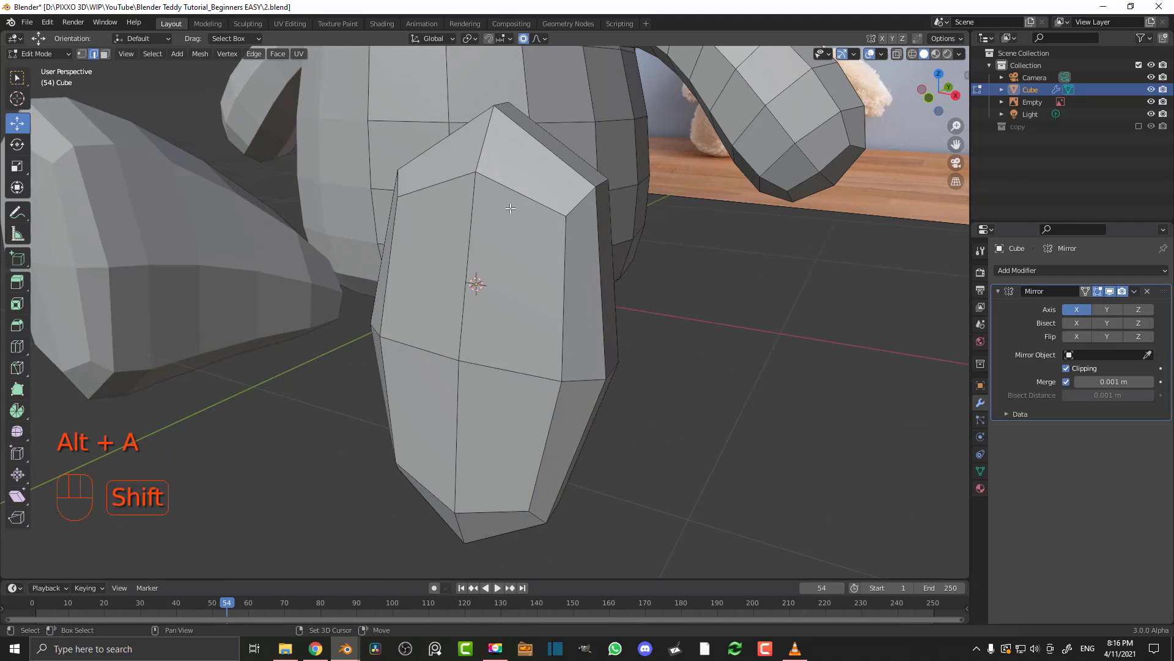
{"action": "left_click", "coordinate": [505, 185], "text": "alt+shift"}
{"action": "left_click", "coordinate": [565, 260], "text": "shift"}
{"action": "left_click", "coordinate": [546, 457], "text": "alt+shift"}
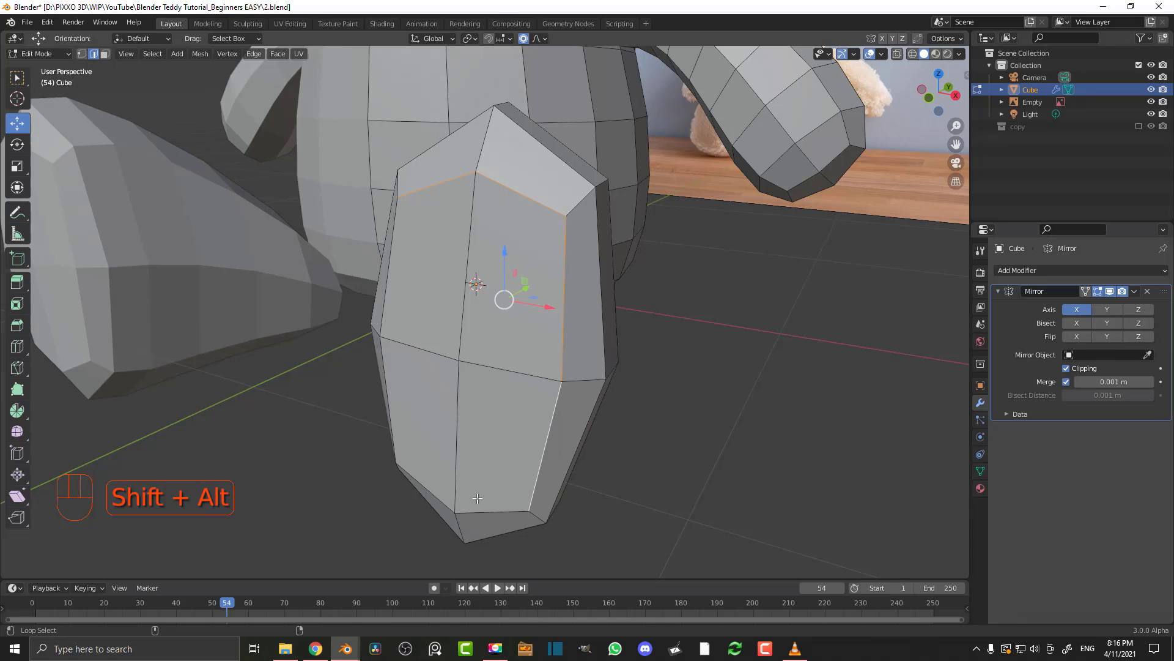
{"action": "left_click", "coordinate": [486, 513], "text": "alt+shift"}
{"action": "middle_click_drag", "start_coordinate": [465, 509], "coordinate": [645, 239], "text": "shift"}
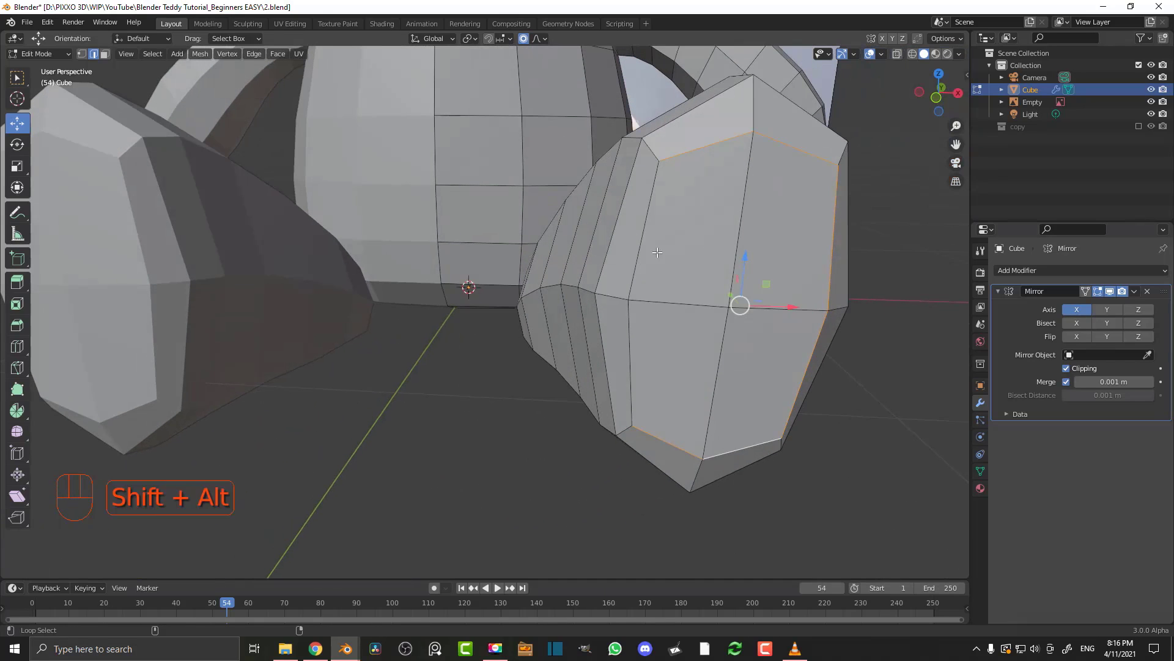
{"action": "left_click", "coordinate": [643, 240], "text": "alt+shift"}
{"action": "middle_click_drag", "start_coordinate": [742, 347], "coordinate": [718, 343]}
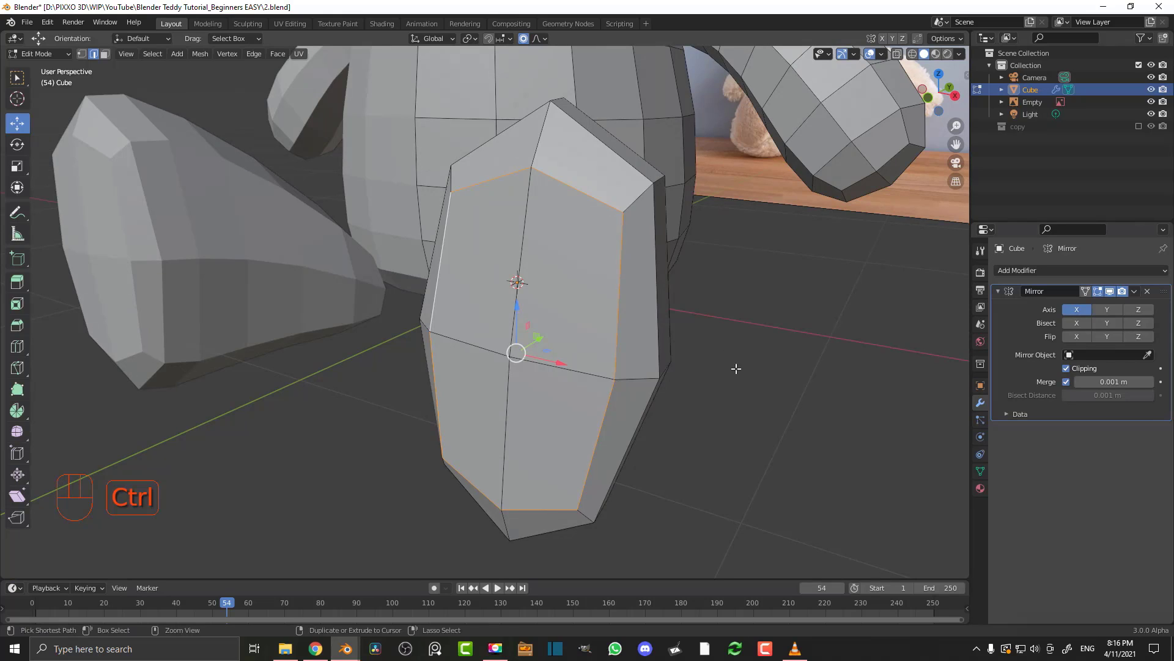
Bevel the sole's border edges with two segments and a width of about 0.0135 m
{"action": "key", "text": "ctrl+b"}
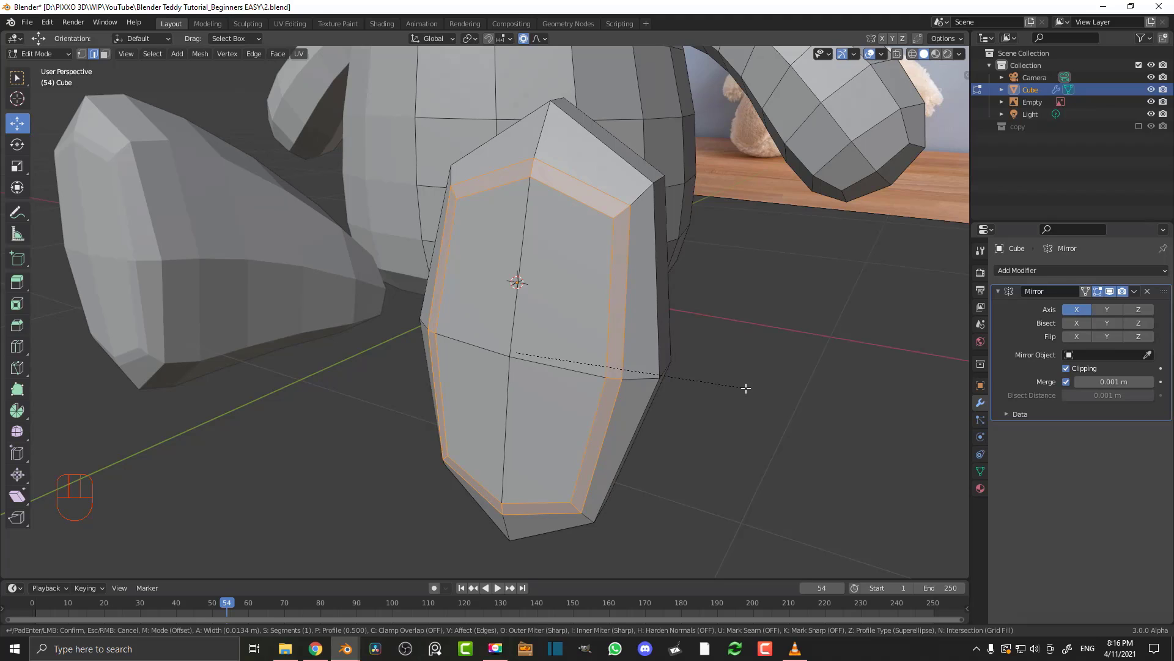
{"action": "scroll", "coordinate": [746, 388], "scroll_direction": "up", "scroll_amount": 1}
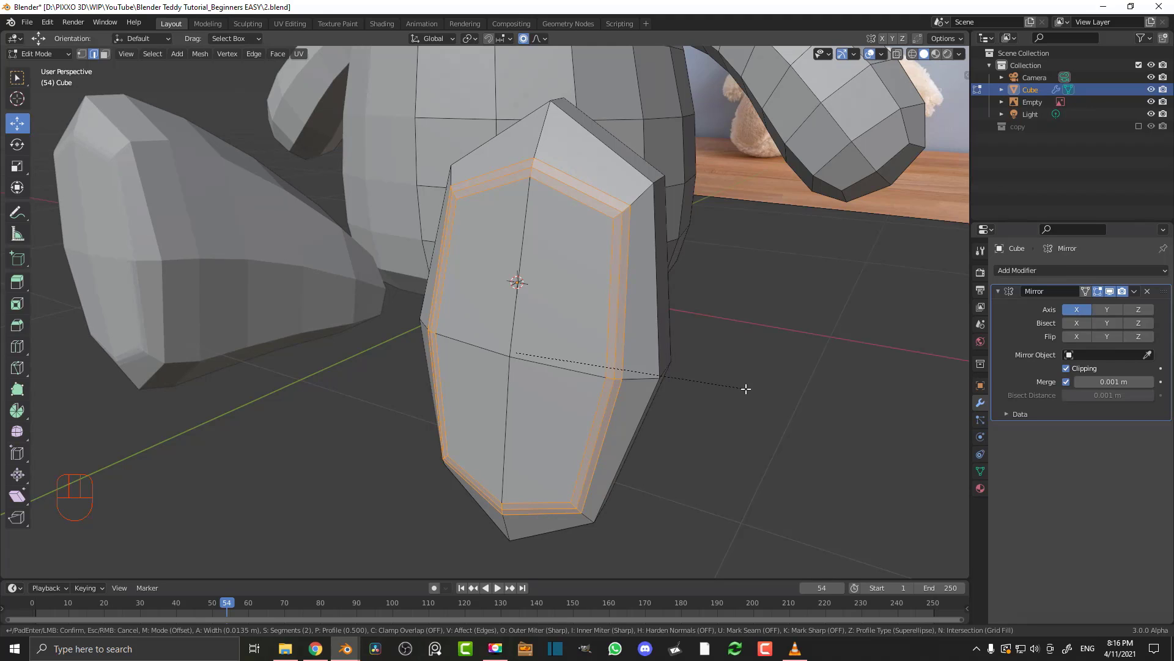
{"action": "left_click", "coordinate": [746, 389]}
{"action": "middle_click_drag", "start_coordinate": [548, 191], "coordinate": [666, 215]}
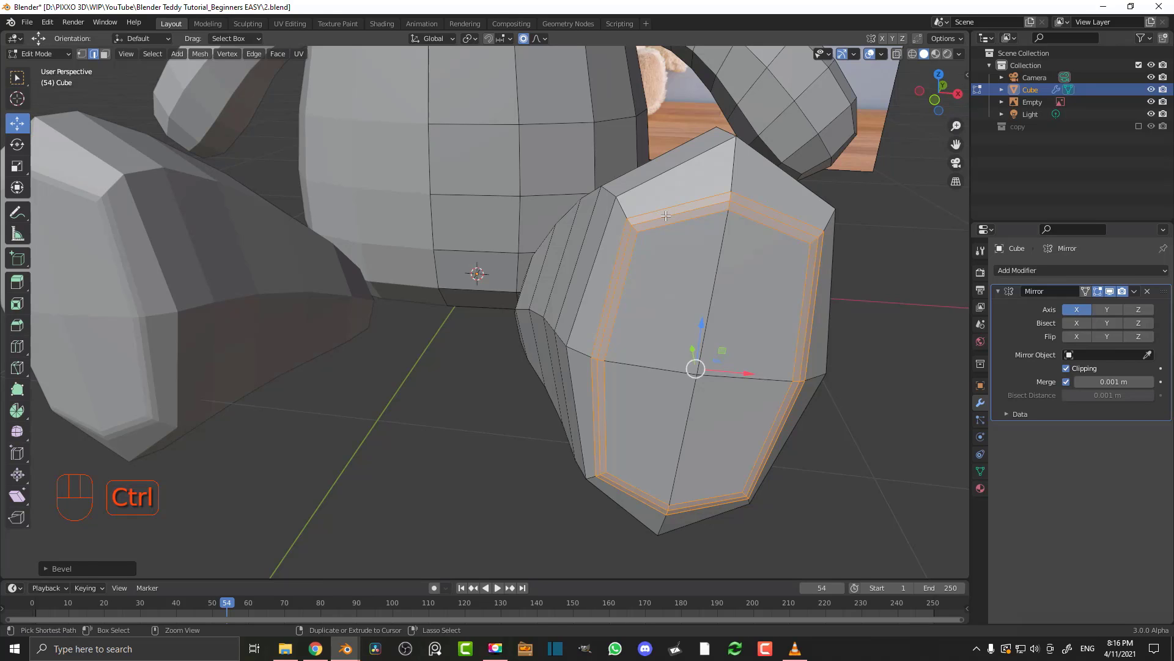
Reduce the selection to the bevel's middle edge loop and sink it inward about 0.034 m with Shrink/Fatten to form a seam groove
{"action": "key", "text": "ctrl+KP_Subtract"}
{"action": "middle_click_drag", "start_coordinate": [704, 242], "coordinate": [572, 123]}
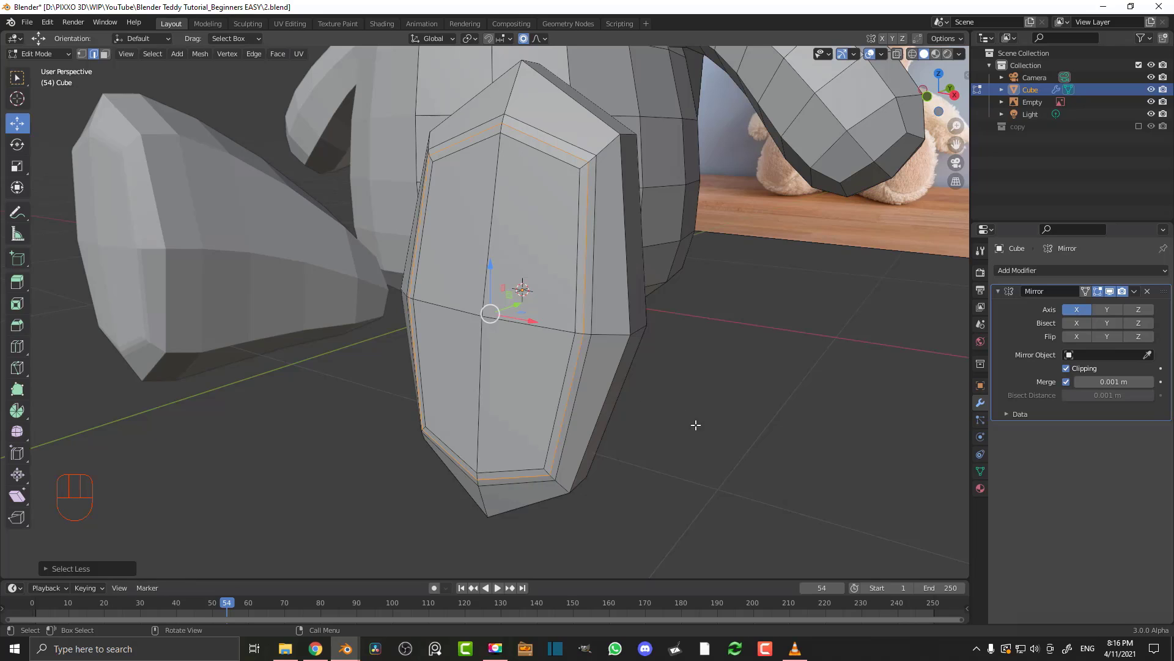
{"action": "key", "text": "alt+s"}
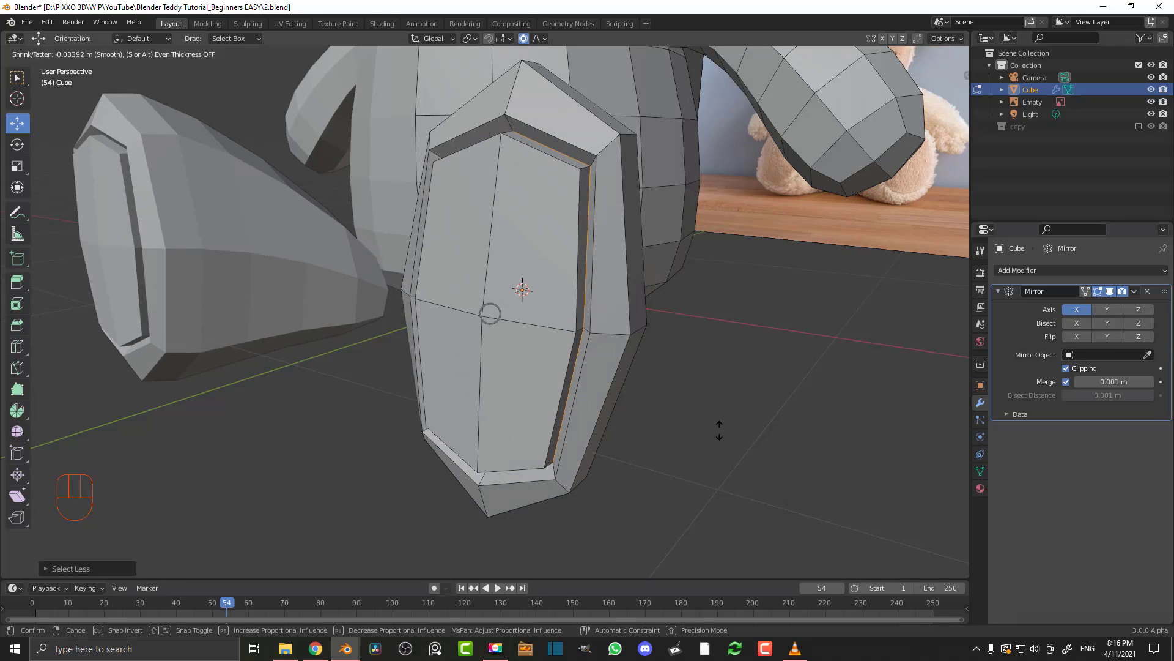
{"action": "left_click", "coordinate": [666, 388]}
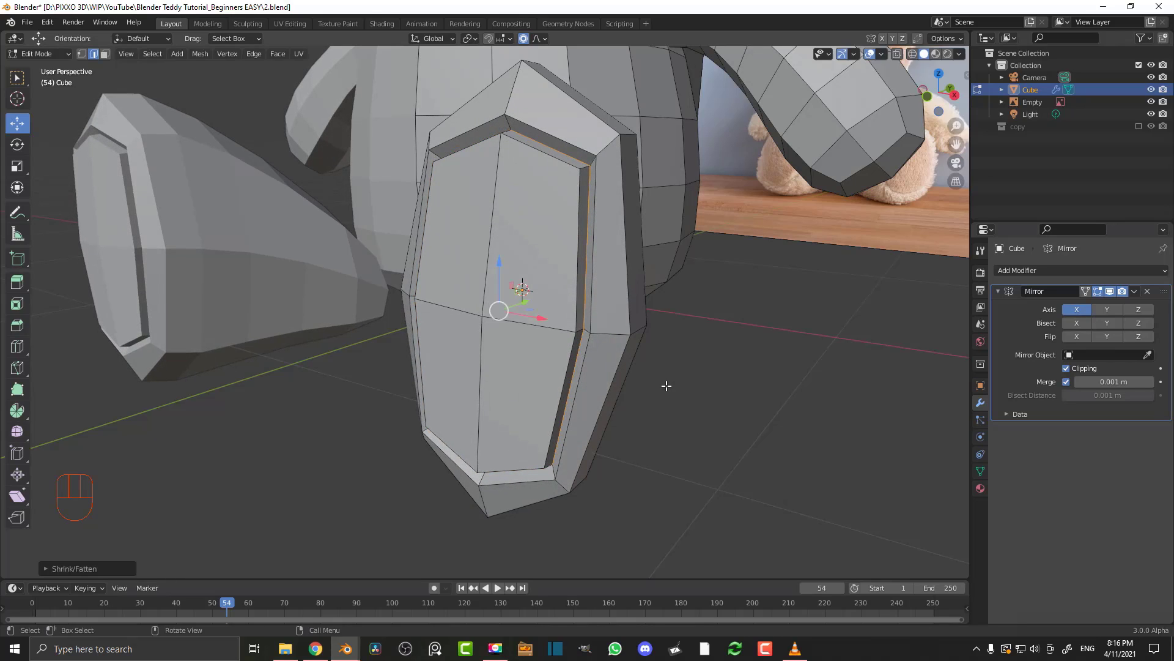
{"action": "middle_click_drag", "start_coordinate": [666, 388], "coordinate": [707, 224]}
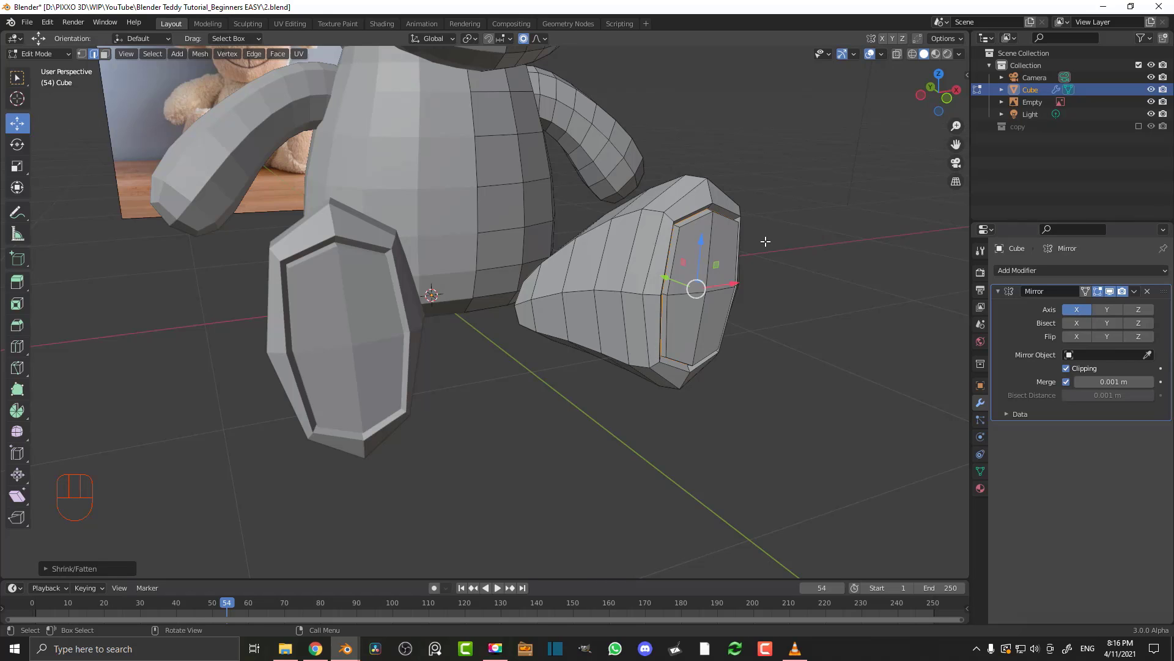
{"action": "middle_click_drag", "start_coordinate": [747, 243], "coordinate": [954, 294]}
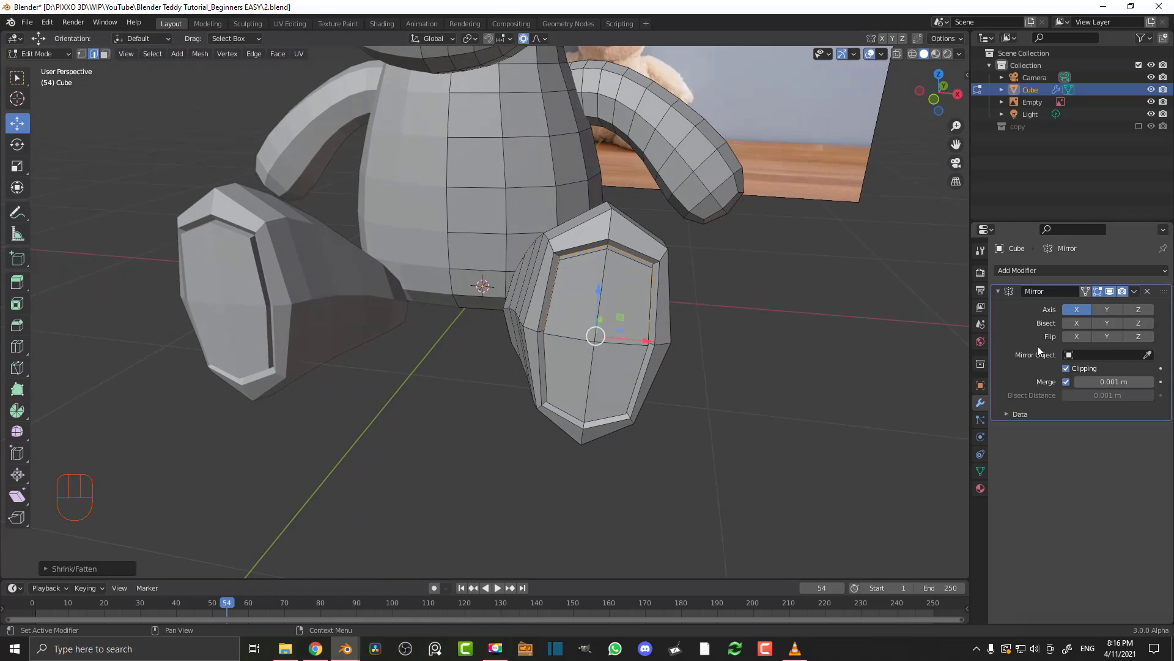
Add a Subdivision Surface modifier to the bear below the Mirror modifier
{"action": "left_click", "coordinate": [1027, 269]}
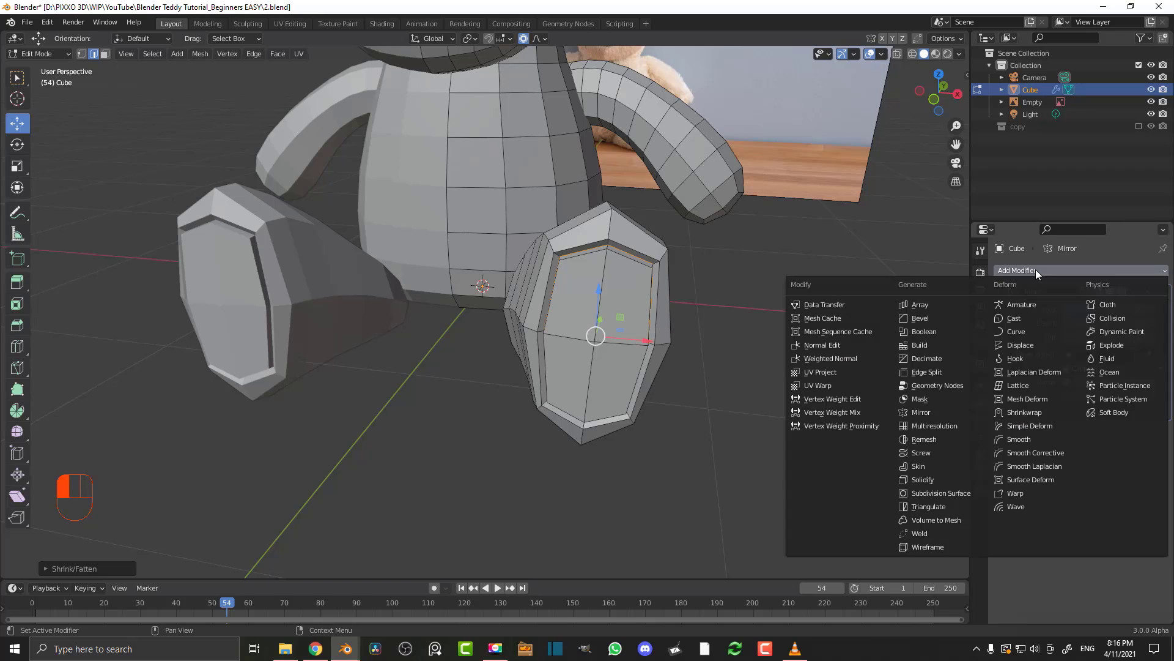
{"action": "left_click", "coordinate": [973, 496]}
{"action": "scroll", "coordinate": [675, 222], "scroll_direction": "up", "scroll_amount": 2}
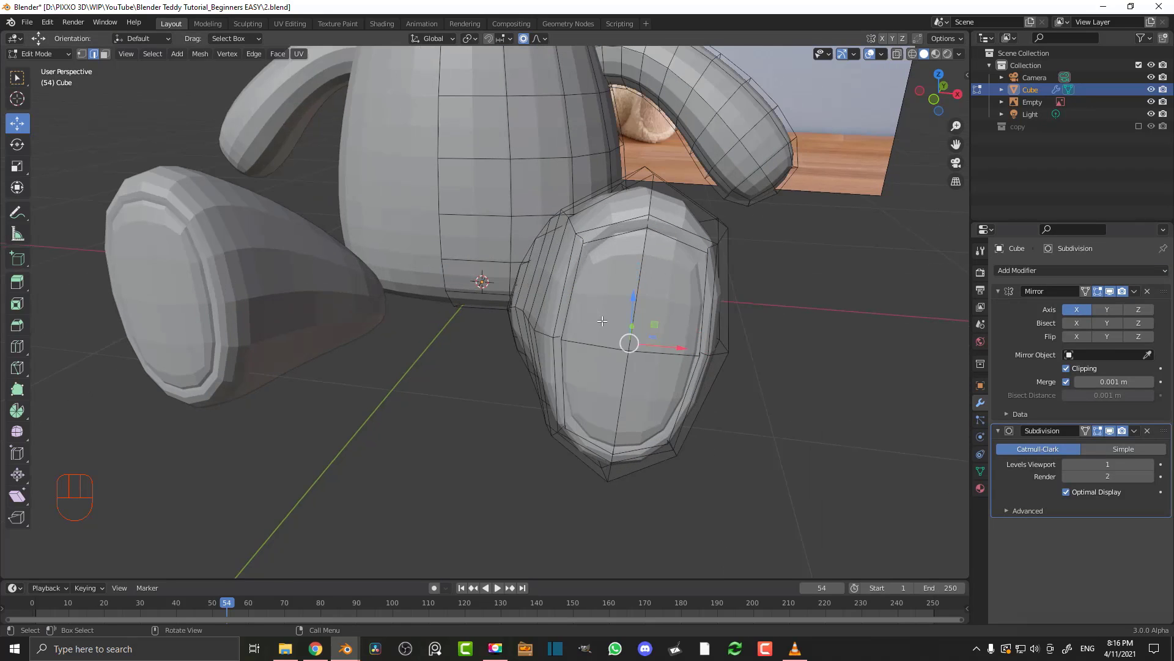
{"action": "scroll", "coordinate": [675, 226], "scroll_direction": "down", "scroll_amount": 6}
{"action": "middle_click_drag", "start_coordinate": [676, 309], "coordinate": [652, 307]}
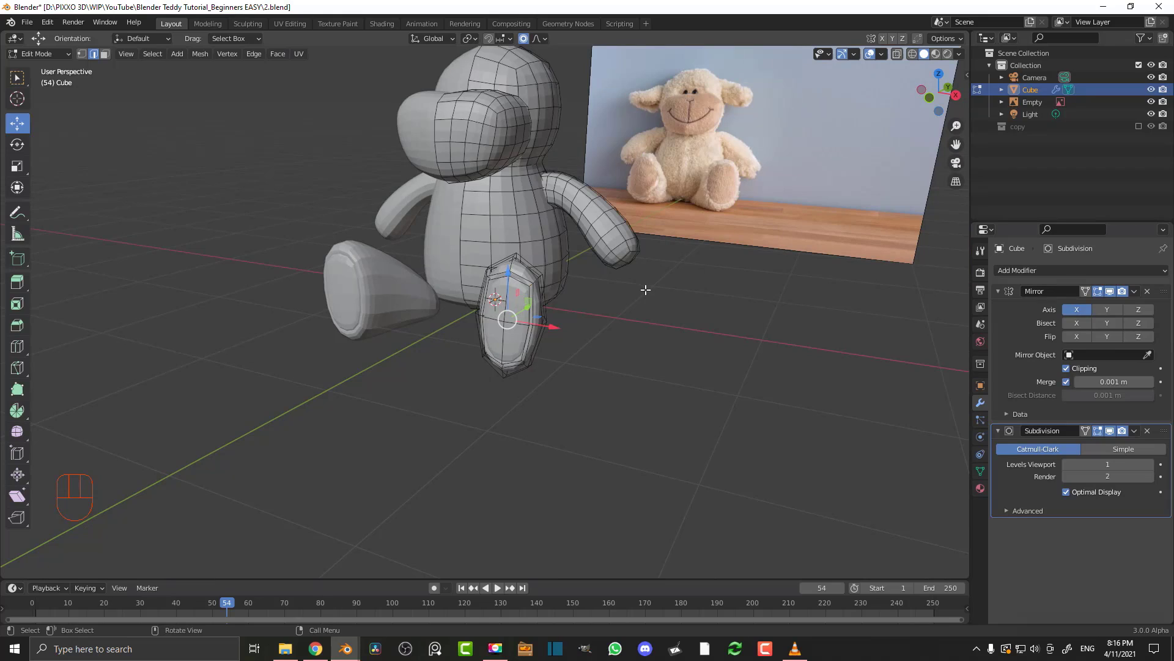
Return to Object Mode and apply Shade Smooth to the bear
{"action": "key", "text": "Tab"}
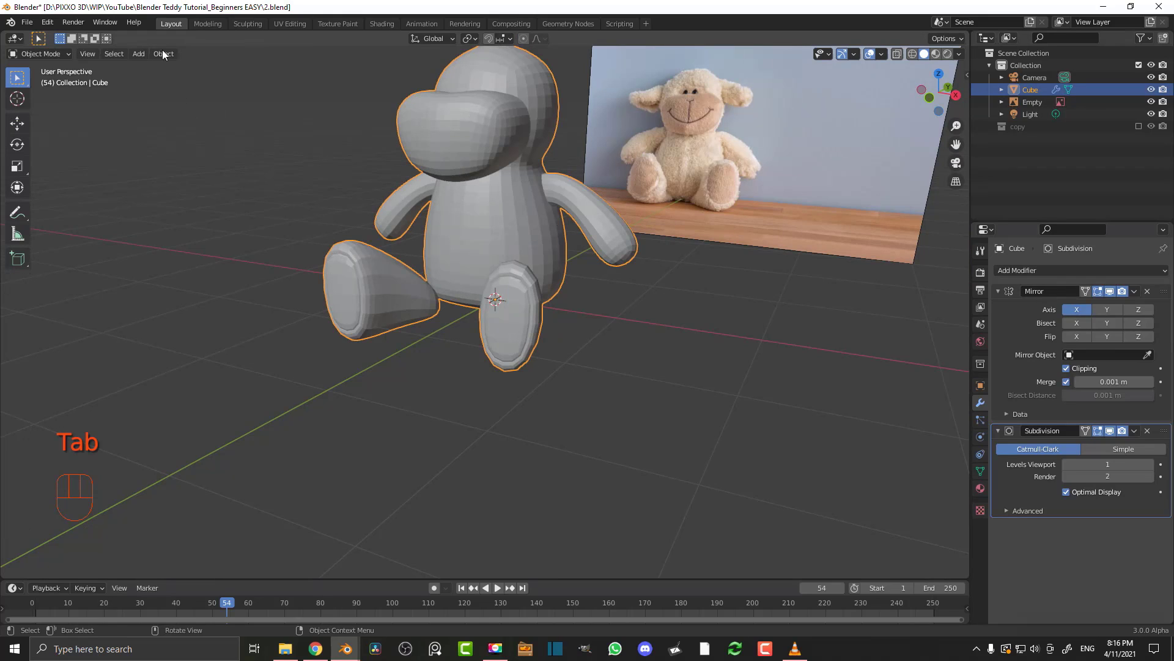
{"action": "right_click", "coordinate": [439, 155]}
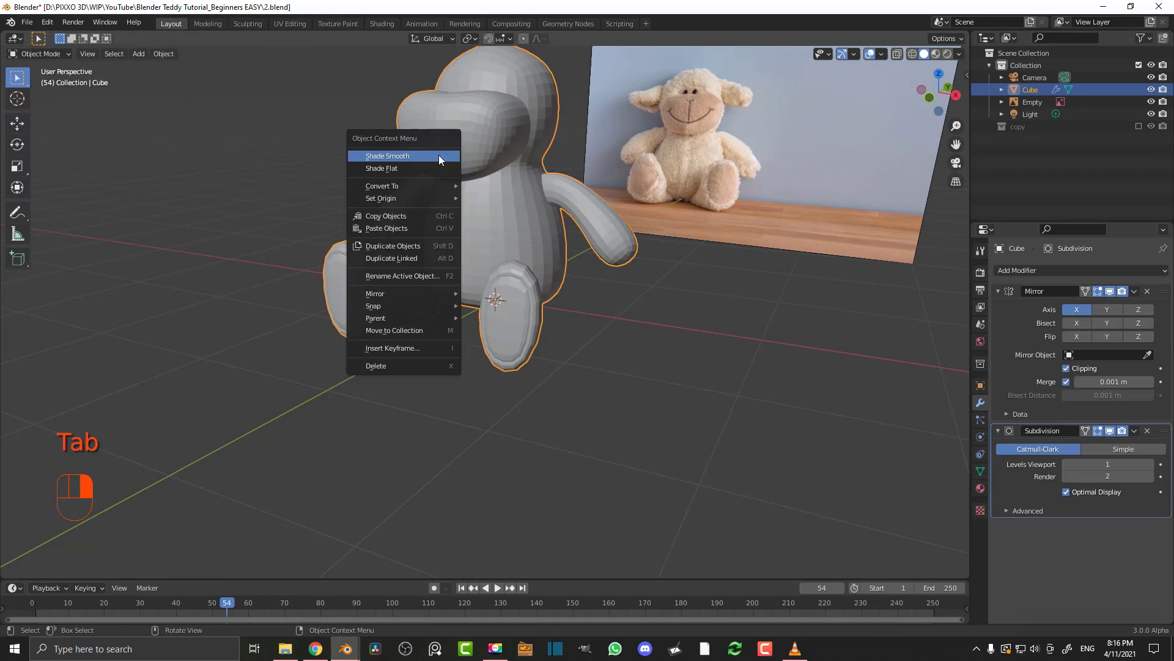
{"action": "left_click", "coordinate": [400, 155]}
{"action": "middle_click_drag", "start_coordinate": [401, 181], "coordinate": [580, 220]}
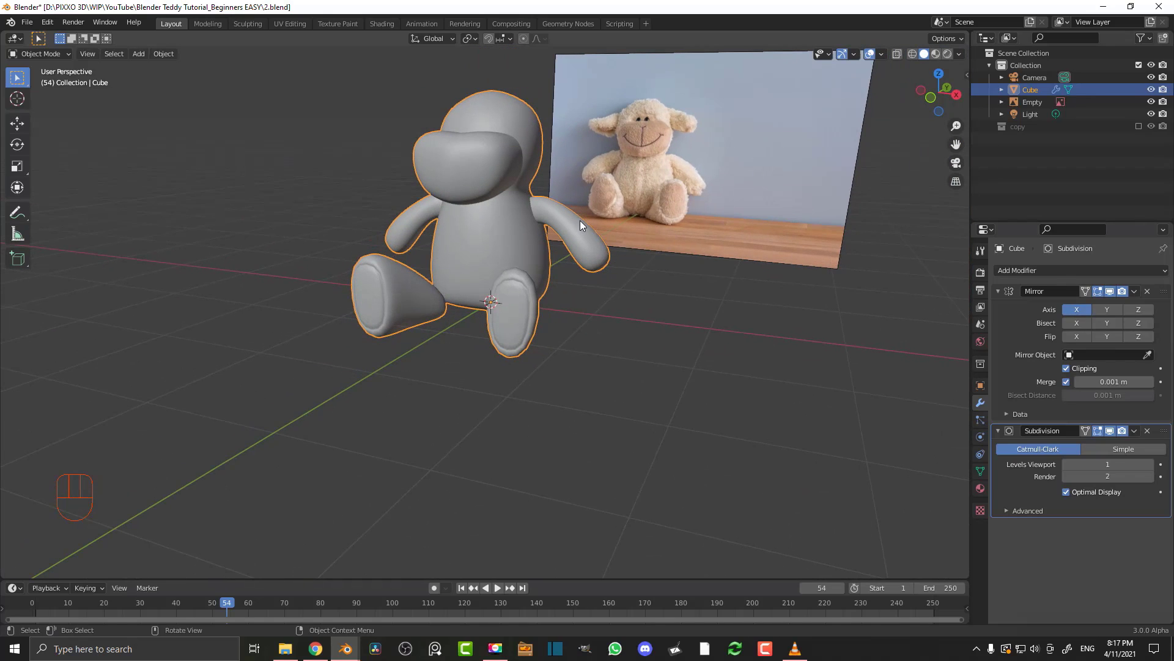
Enter Edit Mode on the bear, clear the selection and switch to the front orthographic view
{"action": "key", "text": "Tab"}
{"action": "middle_click_drag", "start_coordinate": [558, 258], "coordinate": [644, 331]}
{"action": "key", "text": "alt+a"}
{"action": "key", "text": "KP_1"}
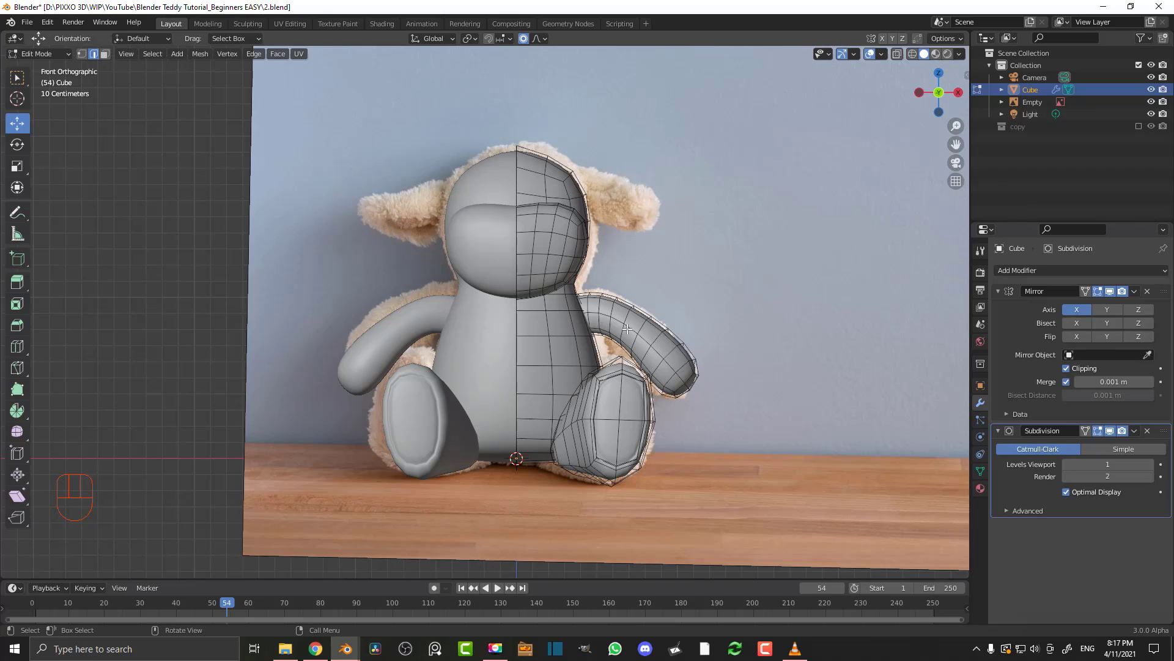
Open the bear's material settings and rename the material as bear
{"action": "left_click", "coordinate": [981, 490]}
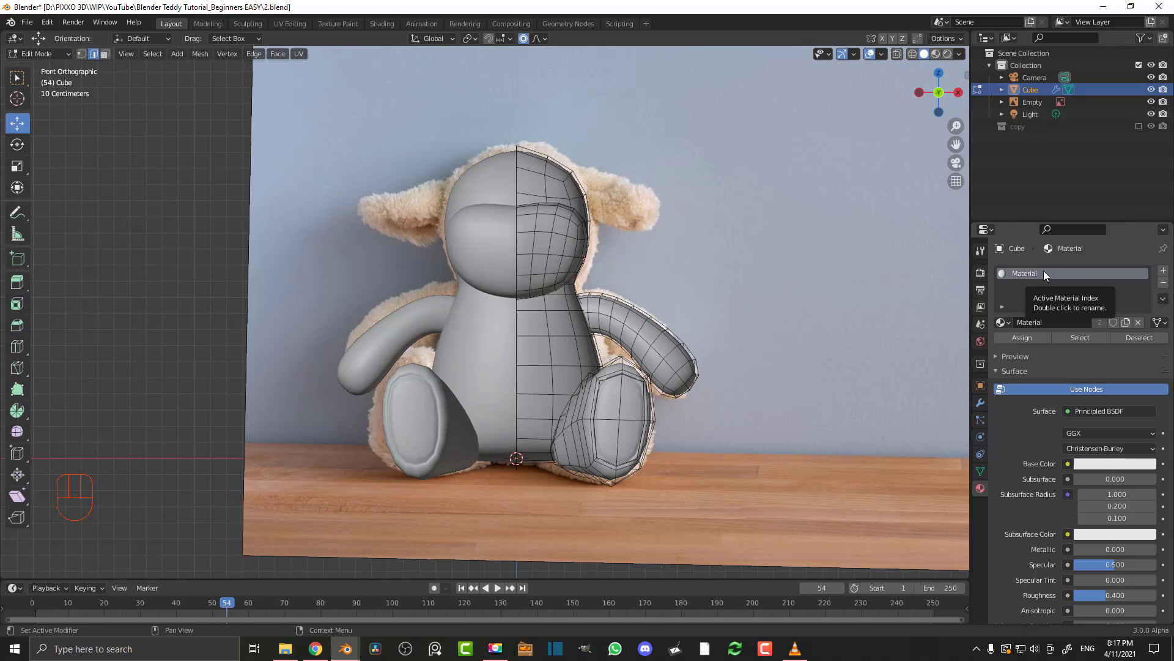
{"action": "left_click", "coordinate": [1036, 322]}
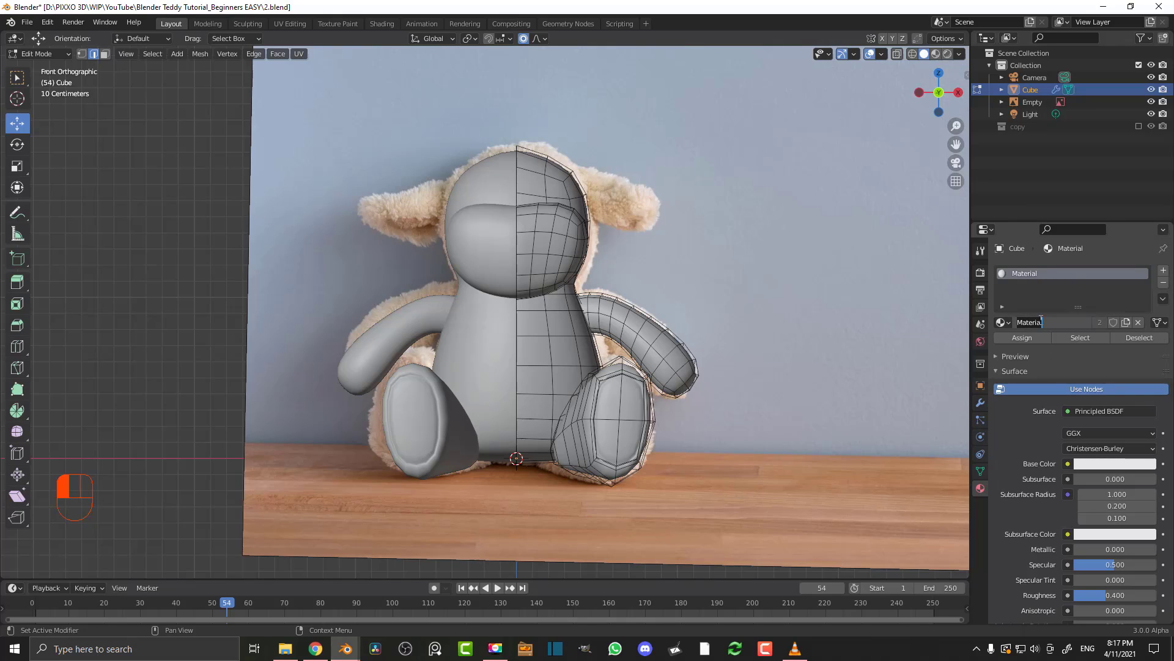
{"action": "type", "text": "bear"}
{"action": "key", "text": "Return"}
Set the material's Base Color to an Image Texture using happy-1281590.jpg
{"action": "scroll", "coordinate": [1104, 459], "scroll_direction": "down", "scroll_amount": 2}
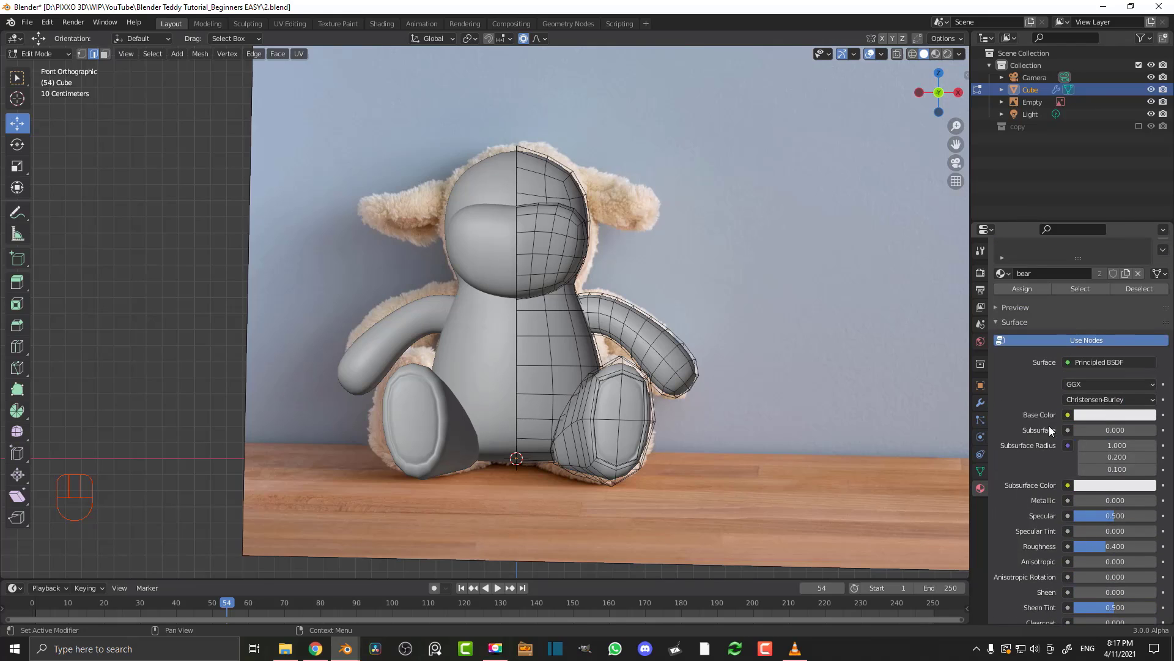
{"action": "left_click", "coordinate": [1067, 415]}
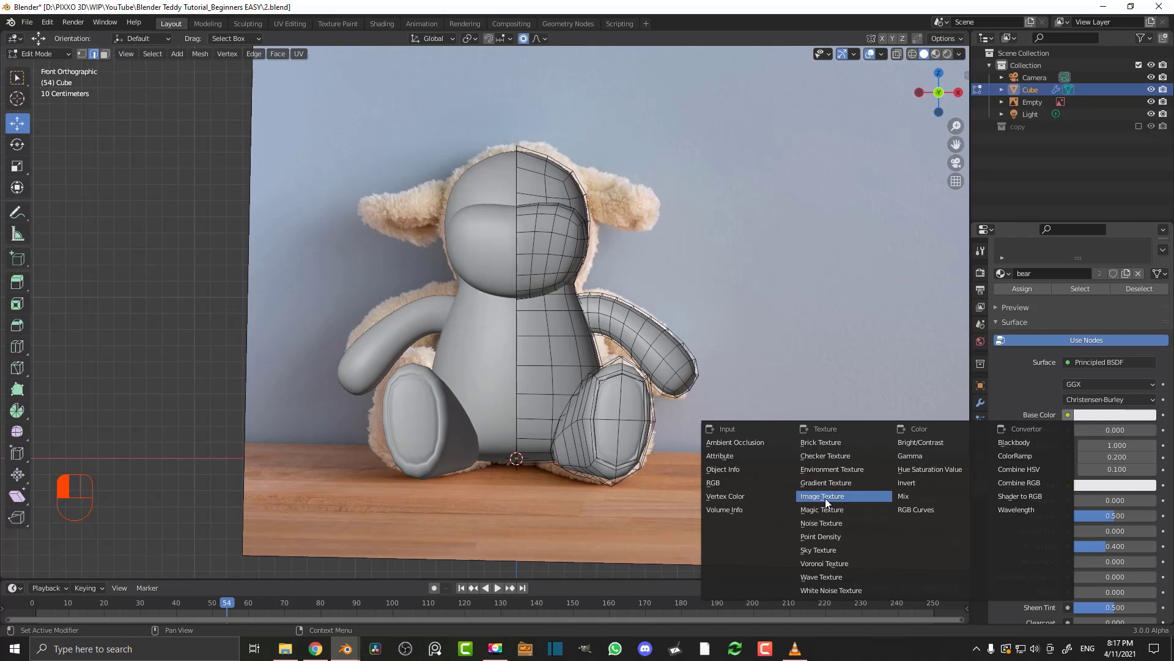
{"action": "left_click", "coordinate": [846, 498]}
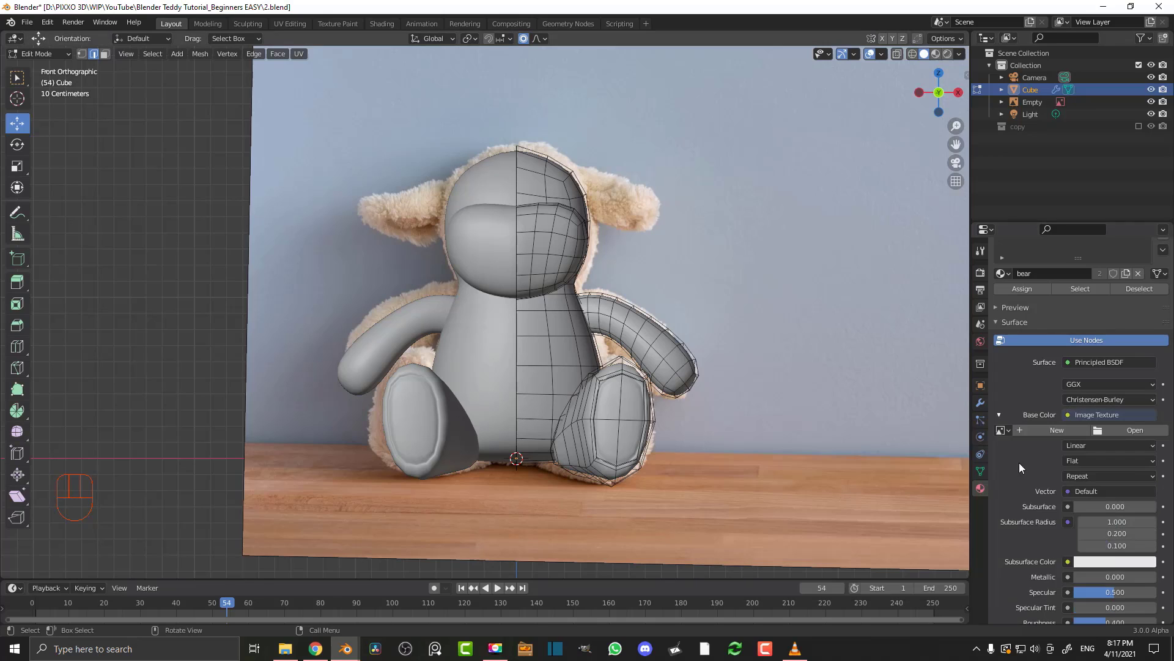
{"action": "left_click", "coordinate": [1001, 430]}
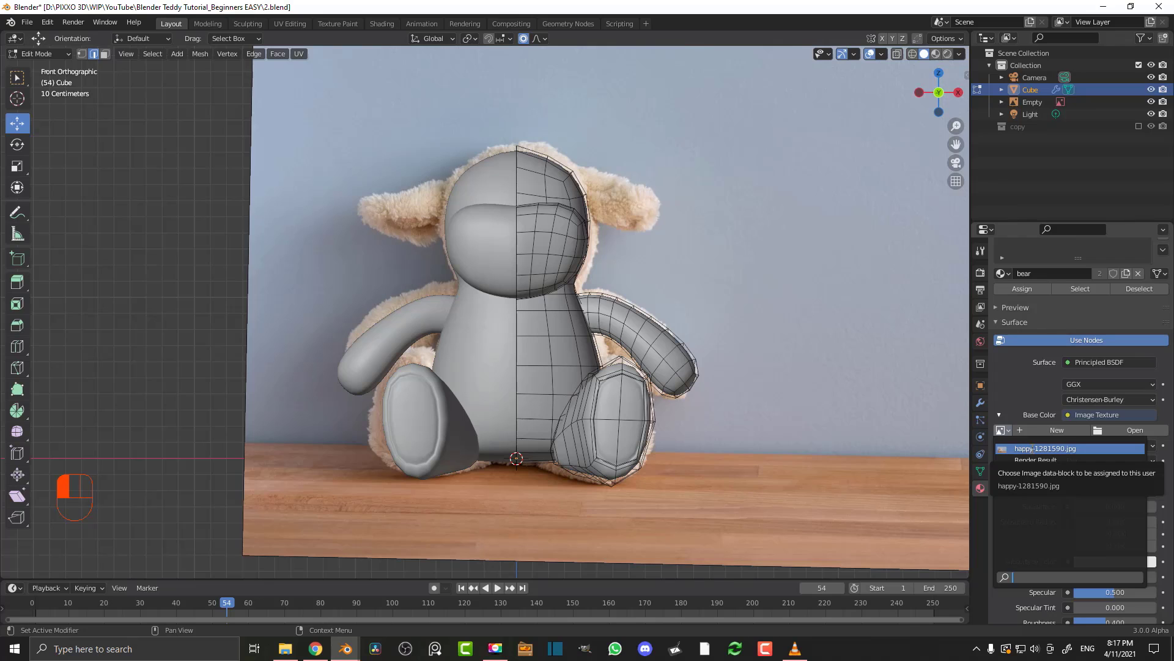
{"action": "left_click", "coordinate": [1039, 448]}
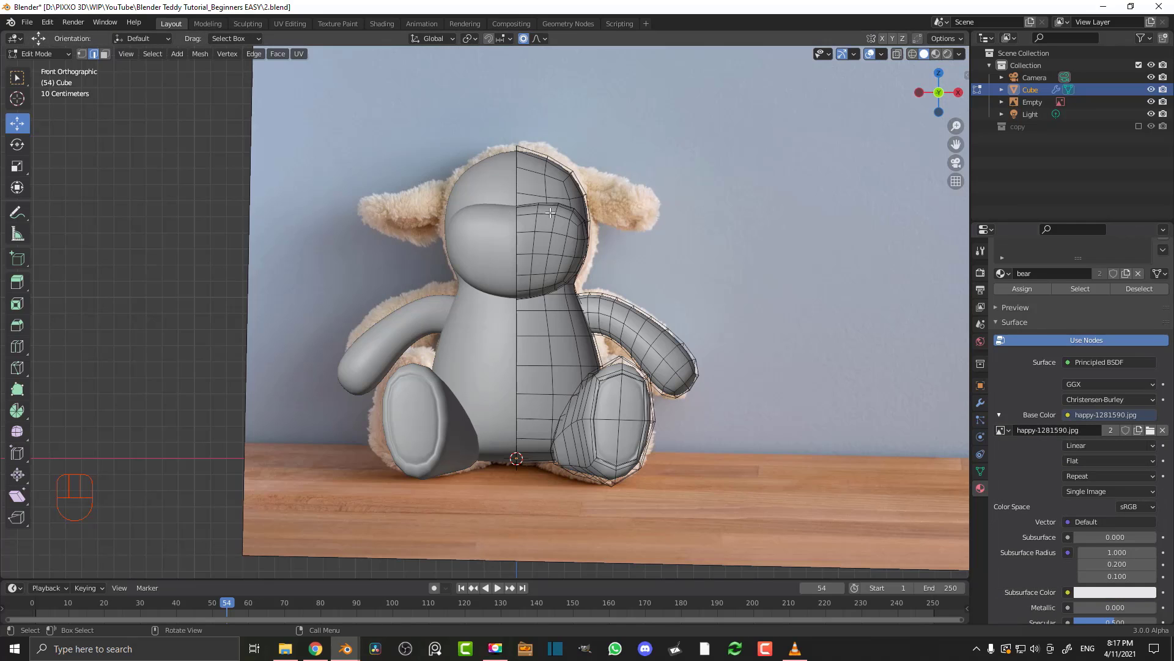
Switch the viewport to Material Preview and examine how the photo texture lies on the bear's body, arms and underside
{"action": "scroll", "coordinate": [551, 213], "scroll_direction": "down", "scroll_amount": 1}
{"action": "scroll", "coordinate": [586, 246], "scroll_direction": "up", "scroll_amount": 2}
{"action": "key", "text": "z"}
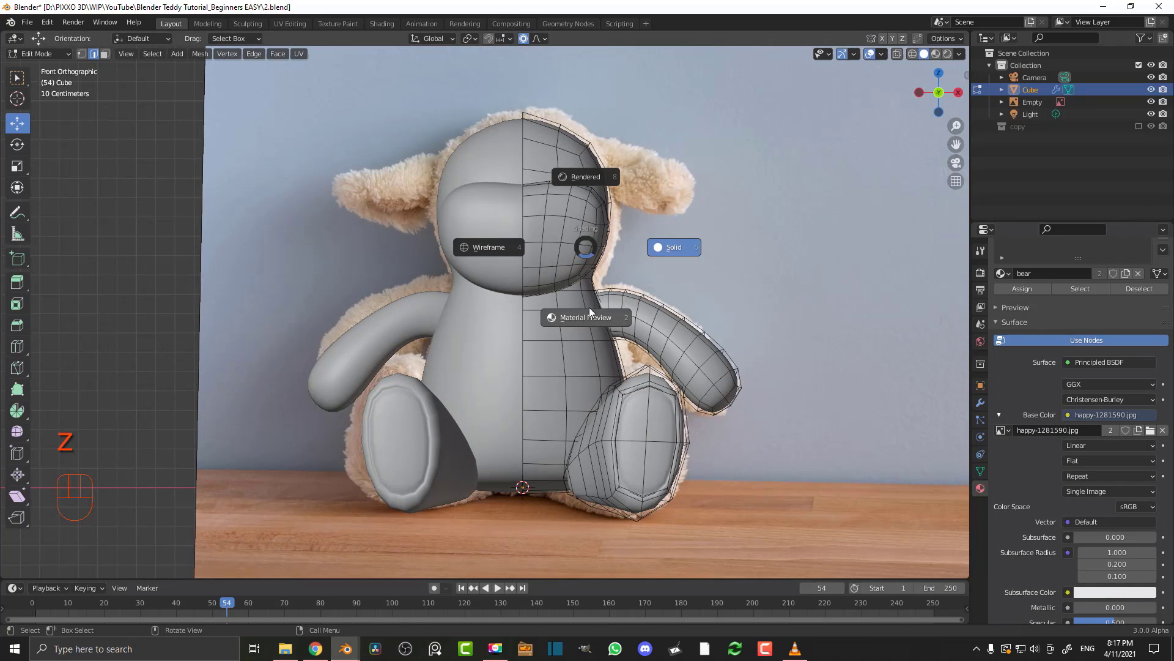
{"action": "left_click", "coordinate": [598, 322]}
{"action": "mouse_move", "coordinate": [598, 322]}
{"action": "middle_mouse_down"}
{"action": "mouse_move", "coordinate": [583, 352]}
{"action": "mouse_move", "coordinate": [528, 278]}
{"action": "middle_mouse_up"}
{"action": "scroll", "coordinate": [569, 389], "scroll_direction": "up", "scroll_amount": 4}
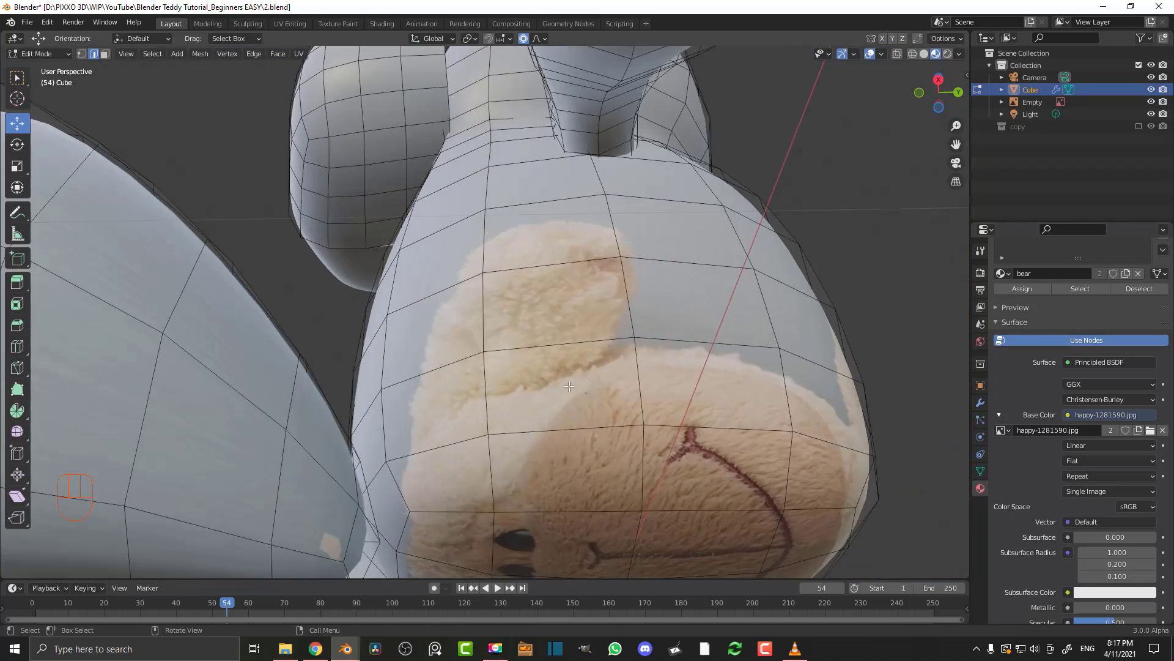
{"action": "scroll", "coordinate": [570, 390], "scroll_direction": "down", "scroll_amount": 4}
{"action": "middle_click_drag", "start_coordinate": [585, 412], "coordinate": [580, 378]}
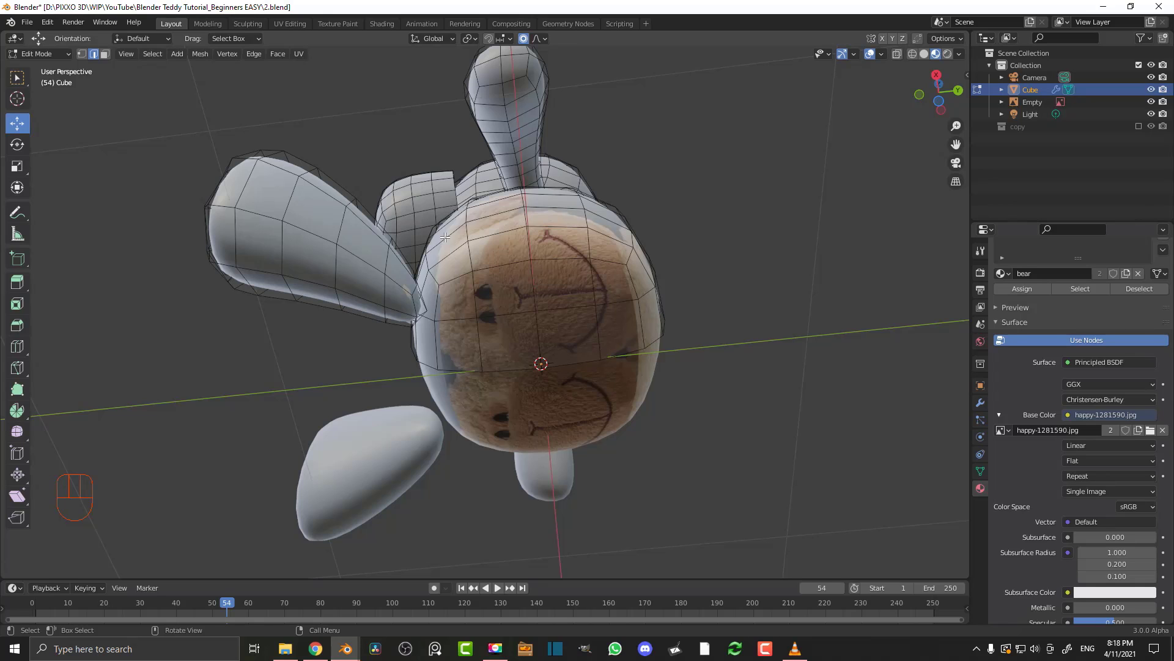
{"action": "middle_click_drag", "start_coordinate": [493, 141], "coordinate": [509, 208]}
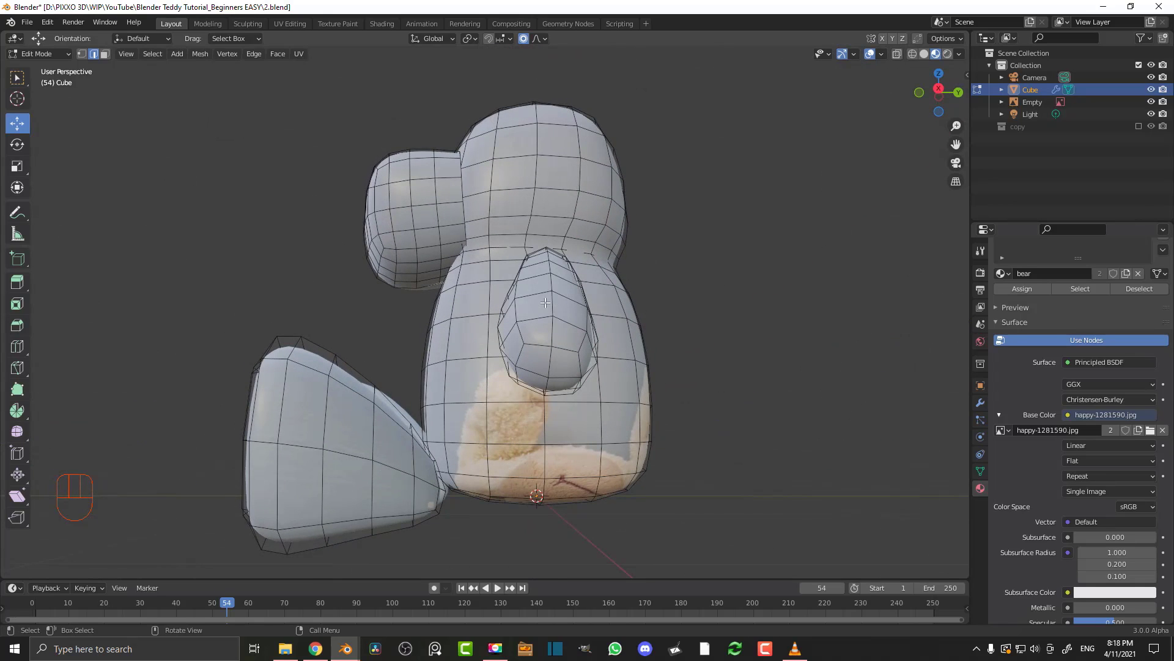
Switch to the UV Editing workspace and select the bear's entire mesh to display its UVs over the photo
{"action": "left_click", "coordinate": [291, 24]}
{"action": "scroll", "coordinate": [697, 319], "scroll_direction": "down", "scroll_amount": 2}
{"action": "scroll", "coordinate": [781, 291], "scroll_direction": "up", "scroll_amount": 5}
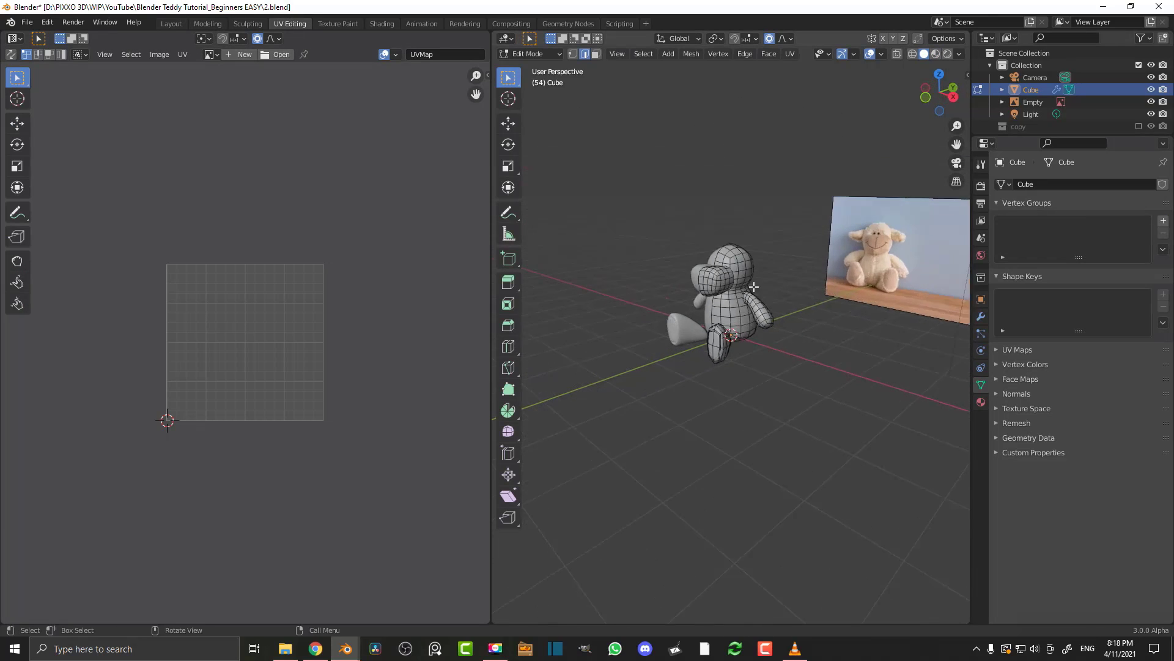
{"action": "key", "text": "a"}
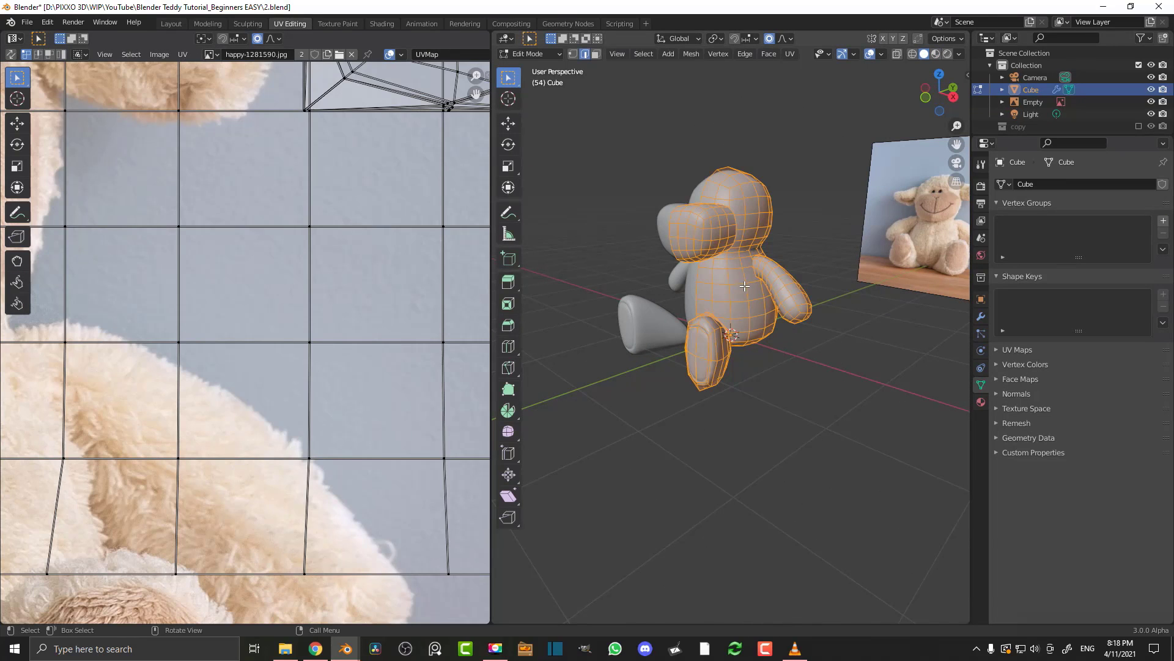
Unwrap the bear's whole mesh with Project from View in the front orthographic view
{"action": "key", "text": "KP_1"}
{"action": "scroll", "coordinate": [750, 247], "scroll_direction": "up", "scroll_amount": 3}
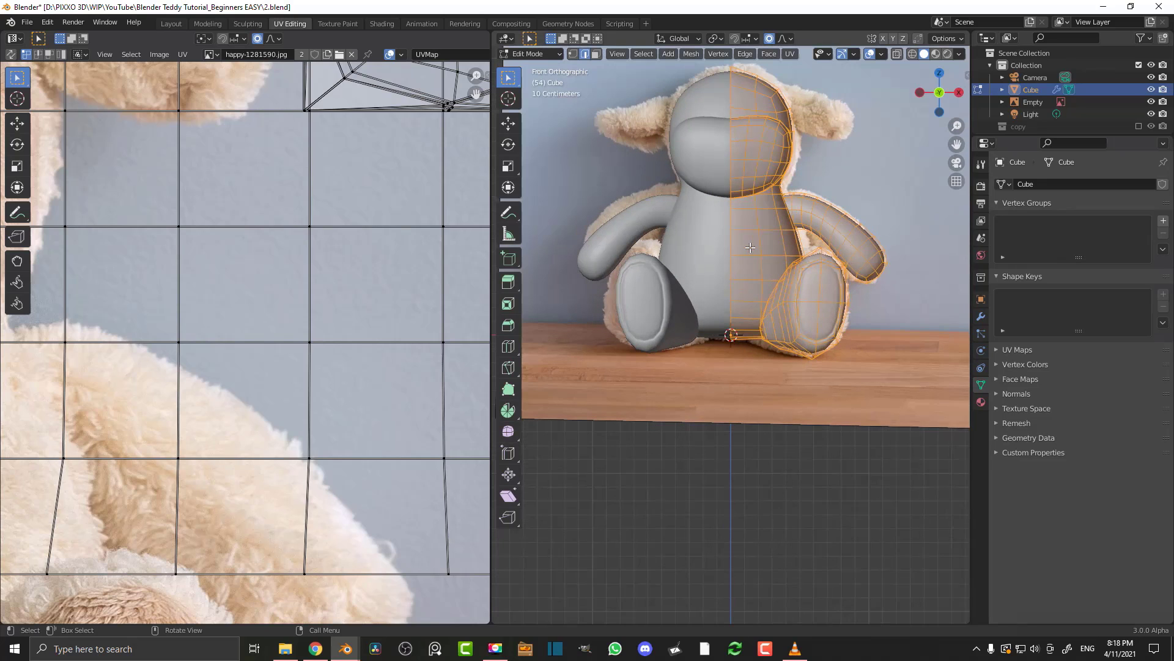
{"action": "key", "text": "u"}
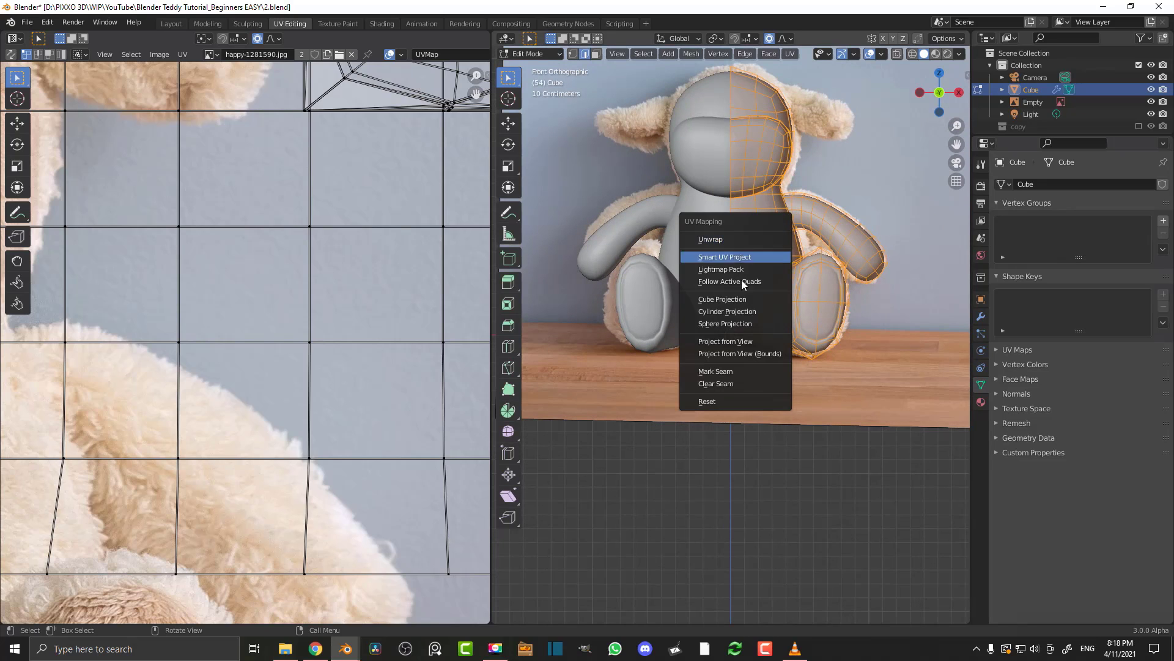
{"action": "left_click", "coordinate": [742, 345]}
{"action": "scroll", "coordinate": [320, 409], "scroll_direction": "down", "scroll_amount": 5}
{"action": "scroll", "coordinate": [173, 263], "scroll_direction": "up", "scroll_amount": 4}
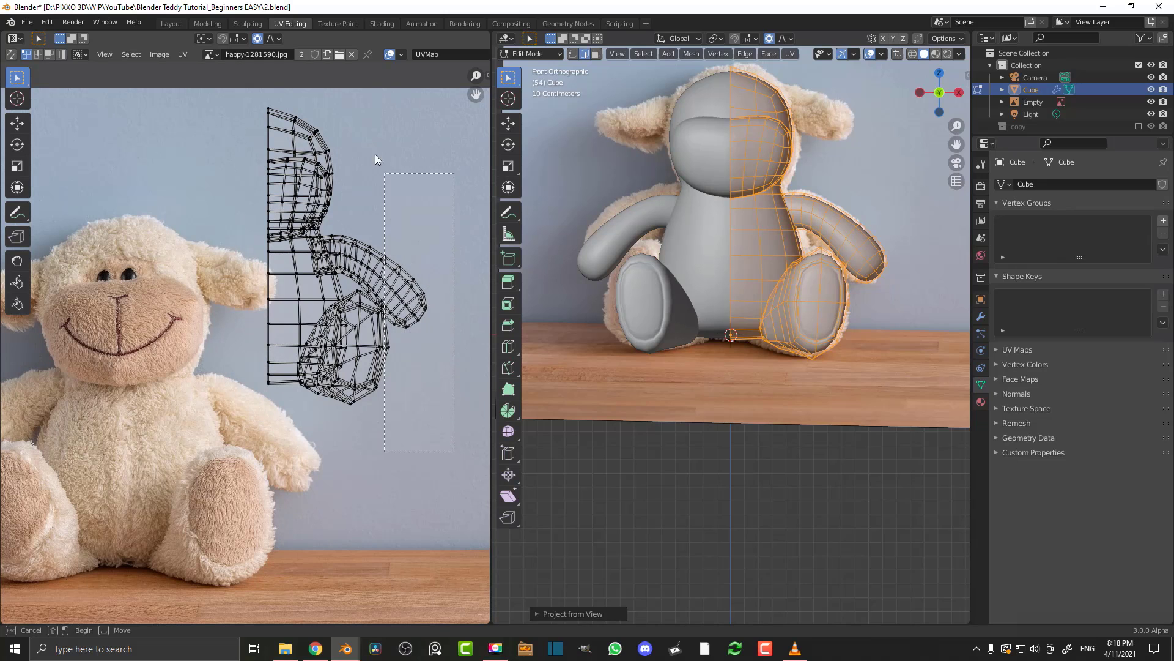
Move and enlarge the entire UV layout so it covers the matching half of the bear in the photo
{"action": "key", "text": "a"}
{"action": "middle_click_drag", "start_coordinate": [293, 245], "coordinate": [348, 211]}
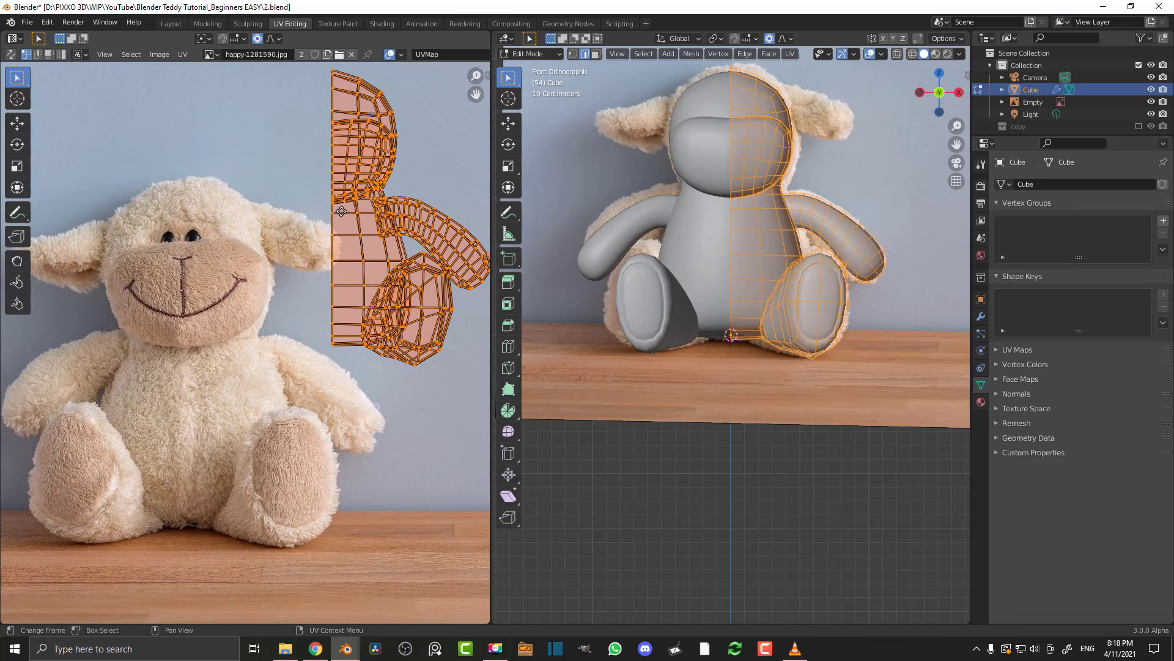
{"action": "key", "text": "g"}
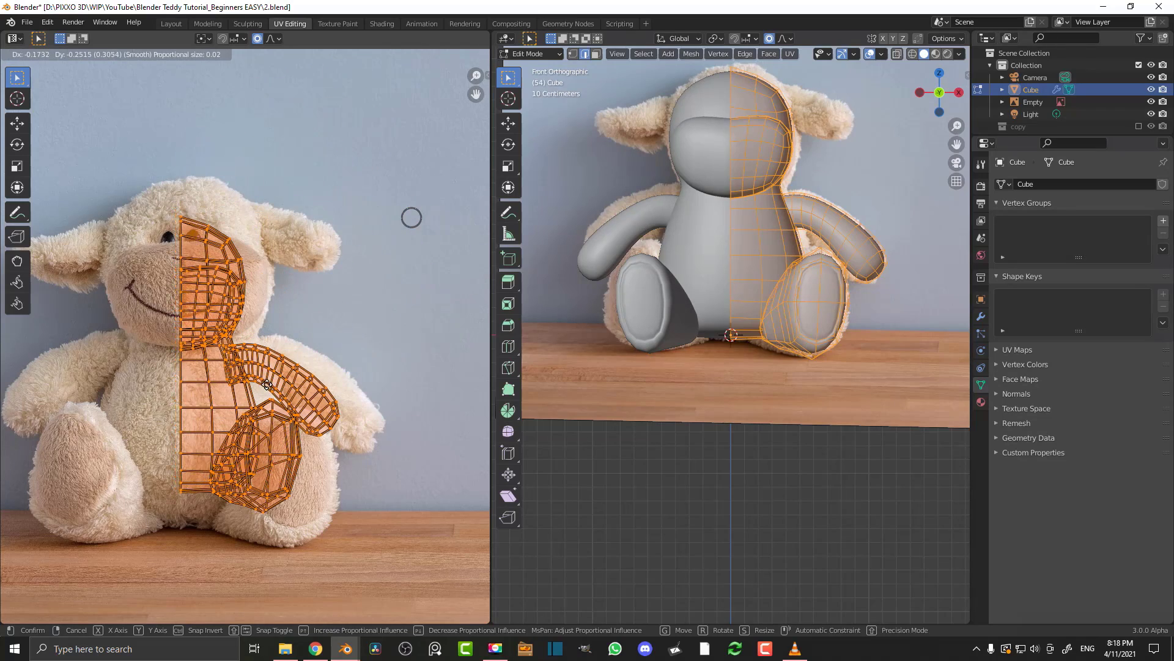
{"action": "left_click", "coordinate": [320, 403]}
{"action": "key", "text": "s"}
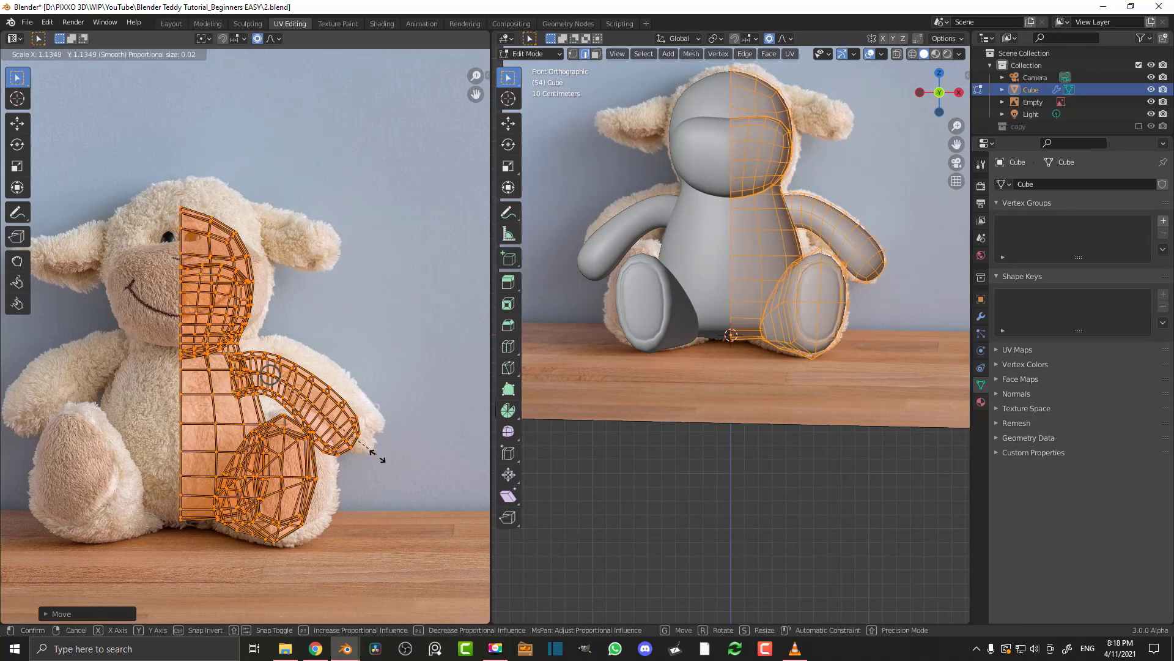
{"action": "left_click", "coordinate": [383, 475]}
{"action": "key", "text": "g"}
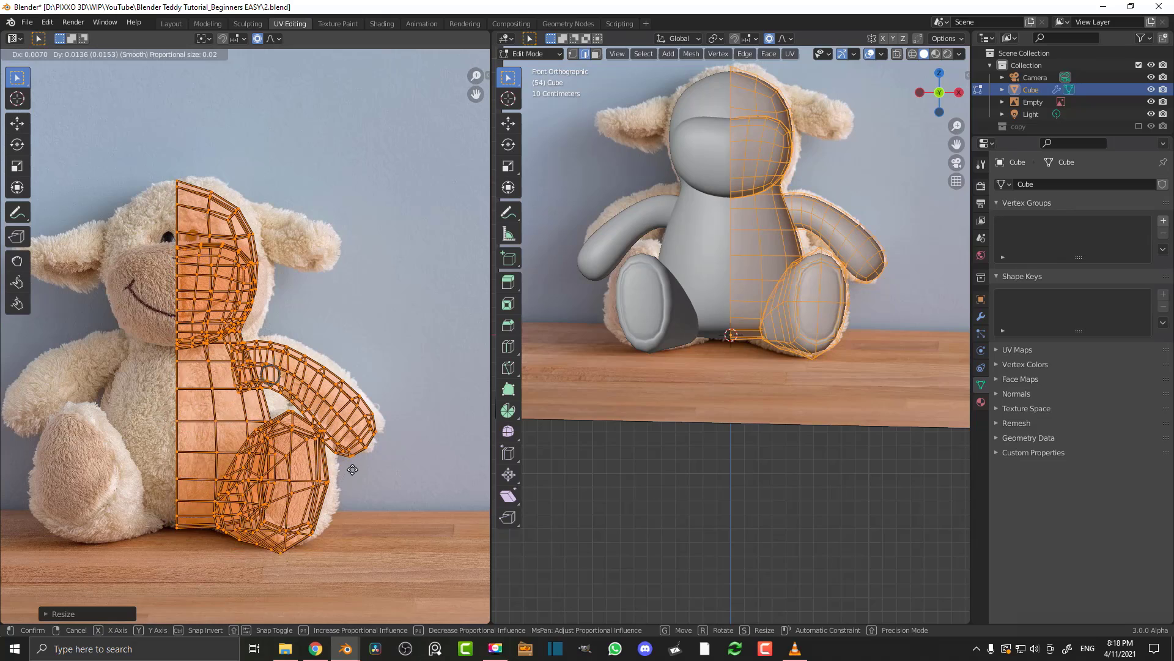
{"action": "left_click", "coordinate": [356, 458]}
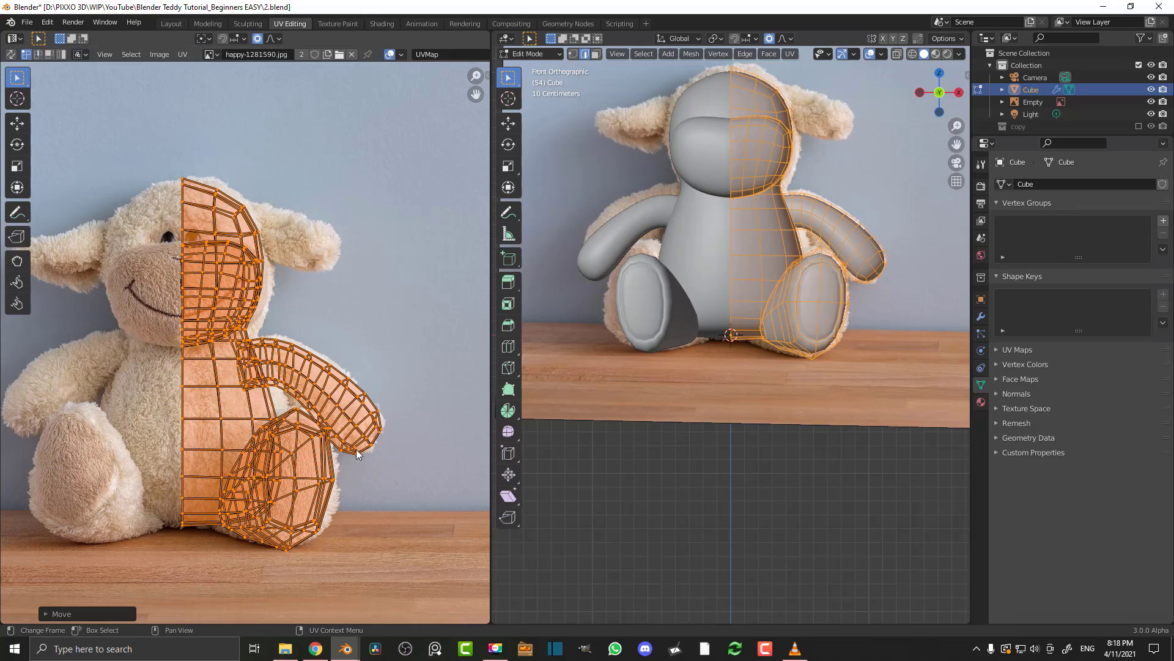
Fine-tune the UV layout's position so its straight inner edge follows the centre line of the photo bear's face
{"action": "scroll", "coordinate": [277, 441], "scroll_direction": "up", "scroll_amount": 1}
{"action": "scroll", "coordinate": [276, 441], "scroll_direction": "up", "scroll_amount": 3}
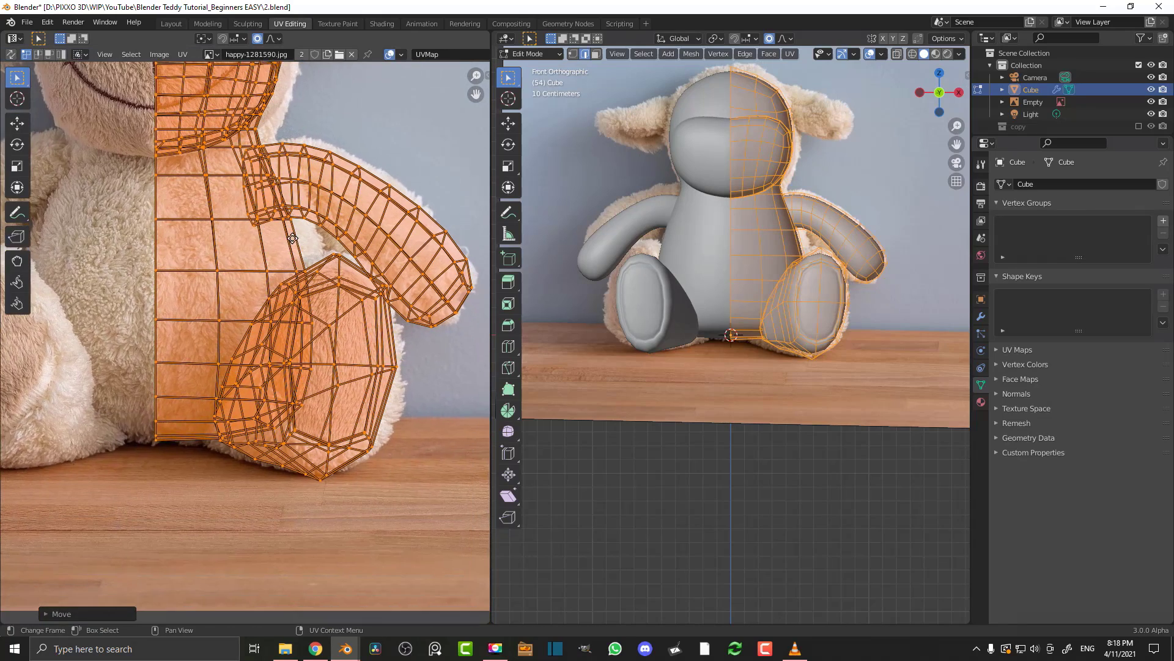
{"action": "middle_click_drag", "start_coordinate": [318, 200], "coordinate": [345, 447]}
{"action": "middle_click_drag", "start_coordinate": [277, 177], "coordinate": [281, 260]}
{"action": "key", "text": "g"}
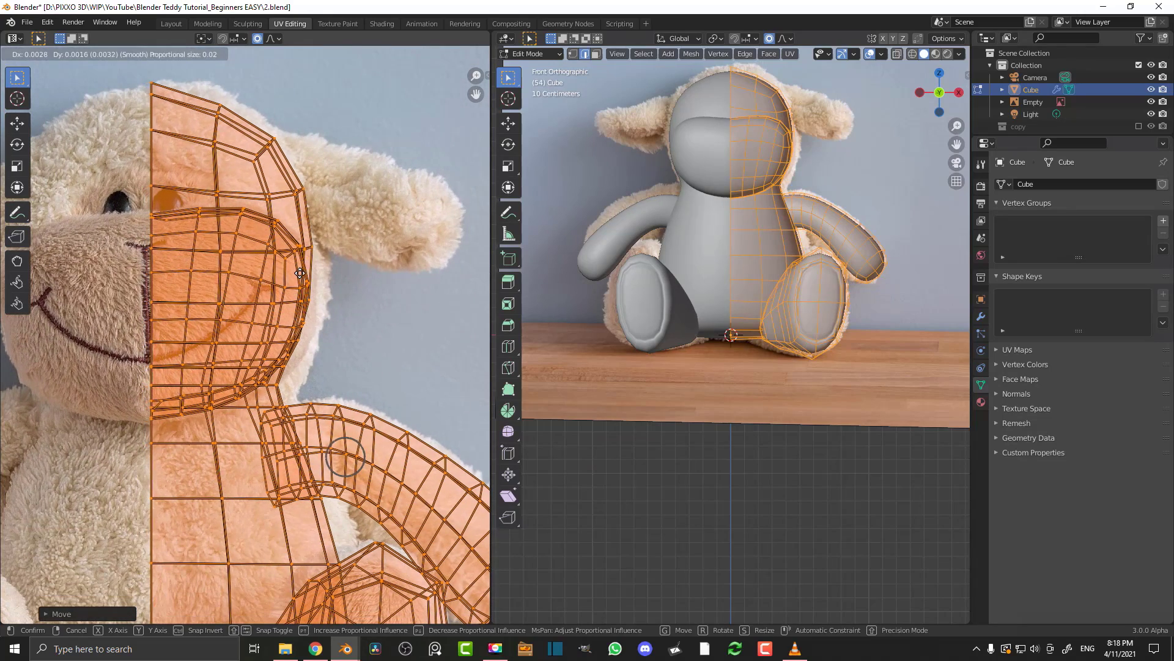
{"action": "left_click", "coordinate": [297, 271]}
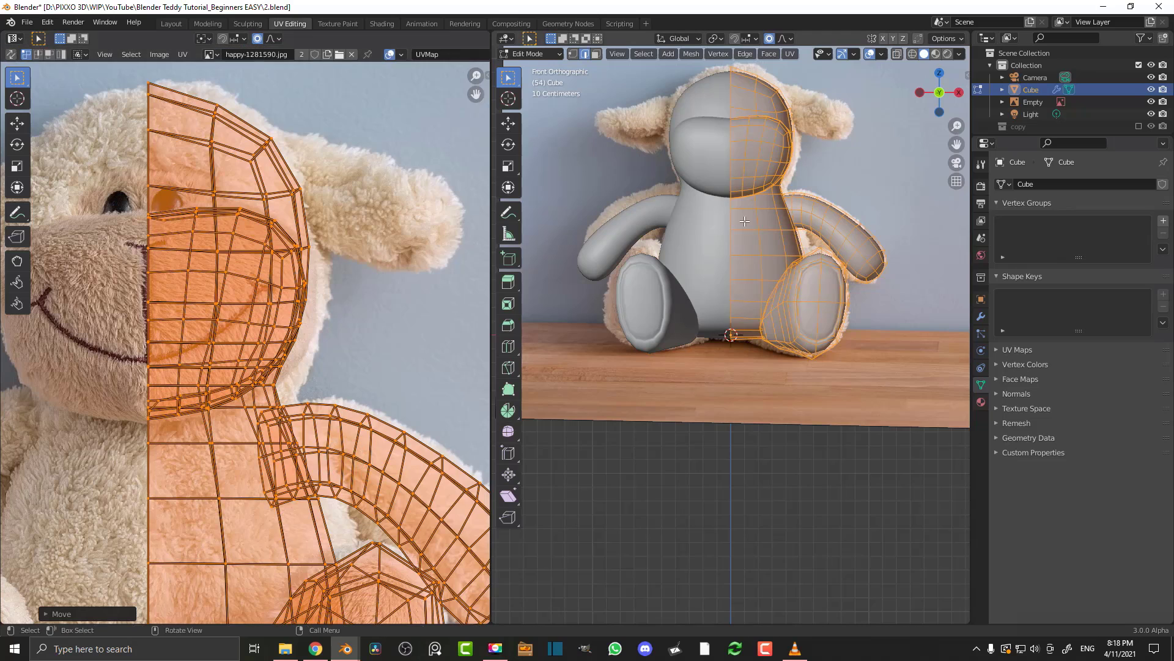
Switch the 3D viewport to Material Preview shading
{"action": "scroll", "coordinate": [748, 252], "scroll_direction": "up", "scroll_amount": 2}
{"action": "key", "text": "z"}
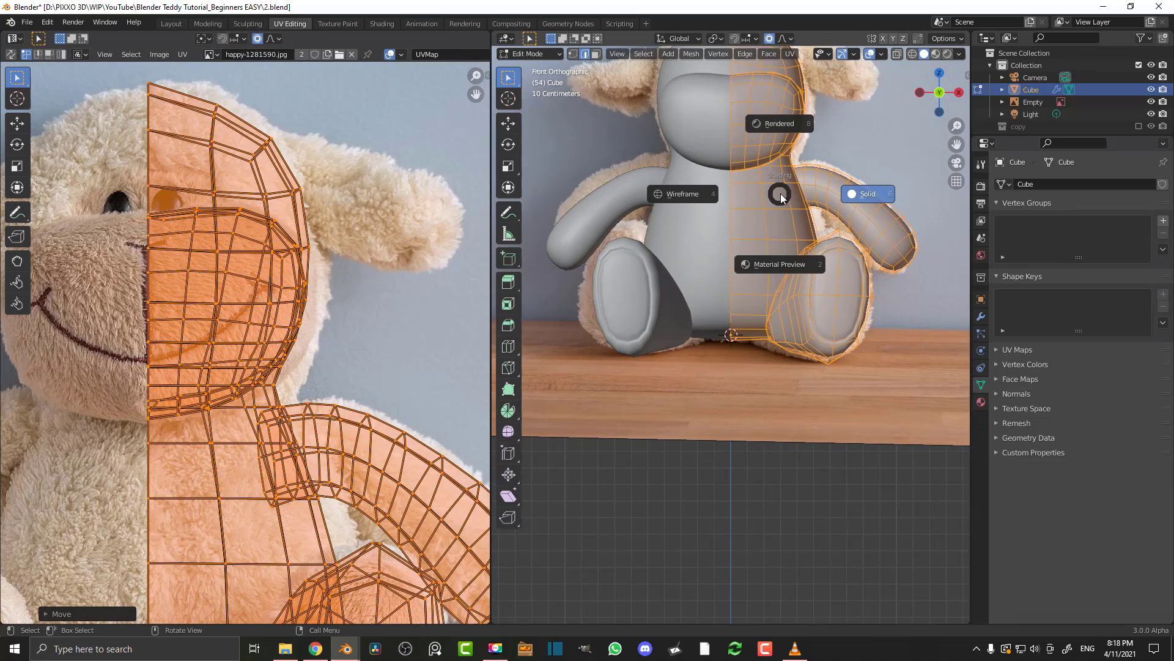
{"action": "left_click", "coordinate": [748, 270]}
Examine how the projected photo lies on the bear's head, belly and feet from the front, above and below
{"action": "scroll", "coordinate": [743, 256], "scroll_direction": "down", "scroll_amount": 3}
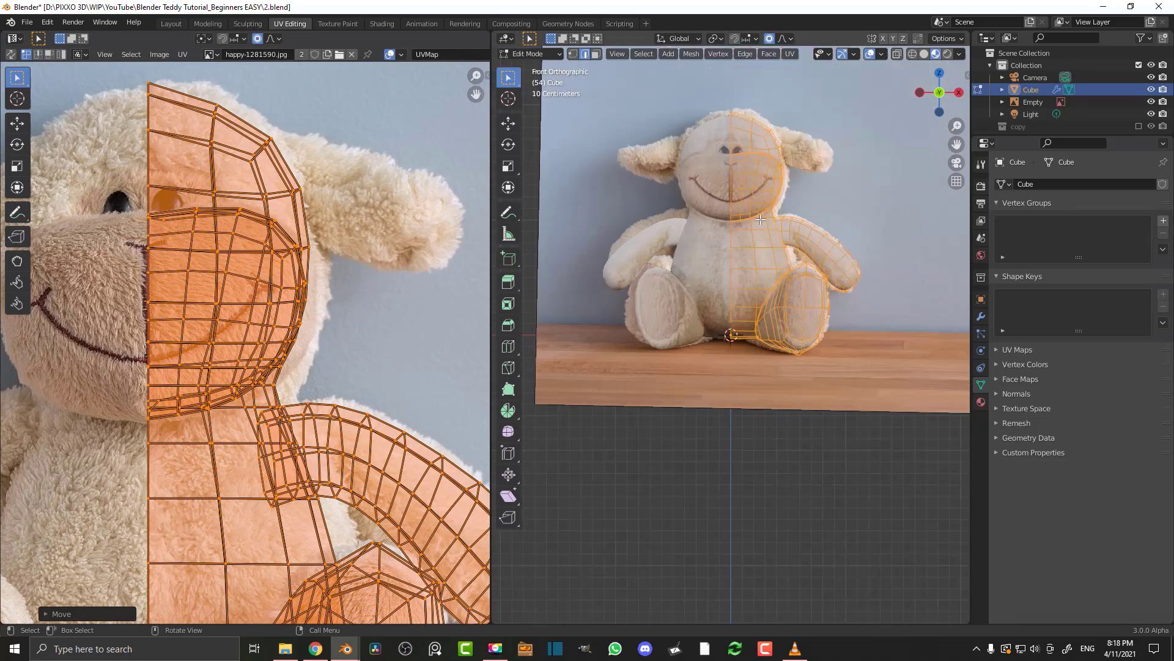
{"action": "mouse_move", "coordinate": [743, 257]}
{"action": "middle_mouse_down"}
{"action": "mouse_move", "coordinate": [740, 239]}
{"action": "mouse_move", "coordinate": [789, 199]}
{"action": "mouse_move", "coordinate": [715, 178]}
{"action": "mouse_move", "coordinate": [653, 235]}
{"action": "mouse_move", "coordinate": [702, 232]}
{"action": "mouse_move", "coordinate": [643, 277]}
{"action": "mouse_move", "coordinate": [767, 293]}
{"action": "middle_mouse_up"}
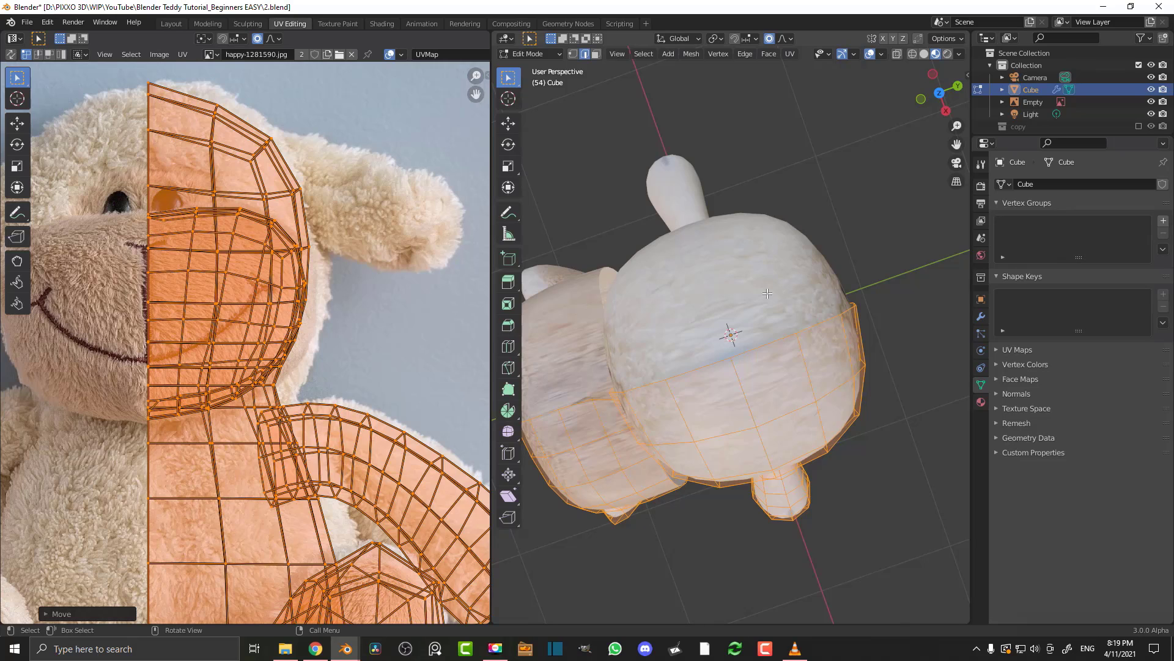
{"action": "key", "text": "KP_1"}
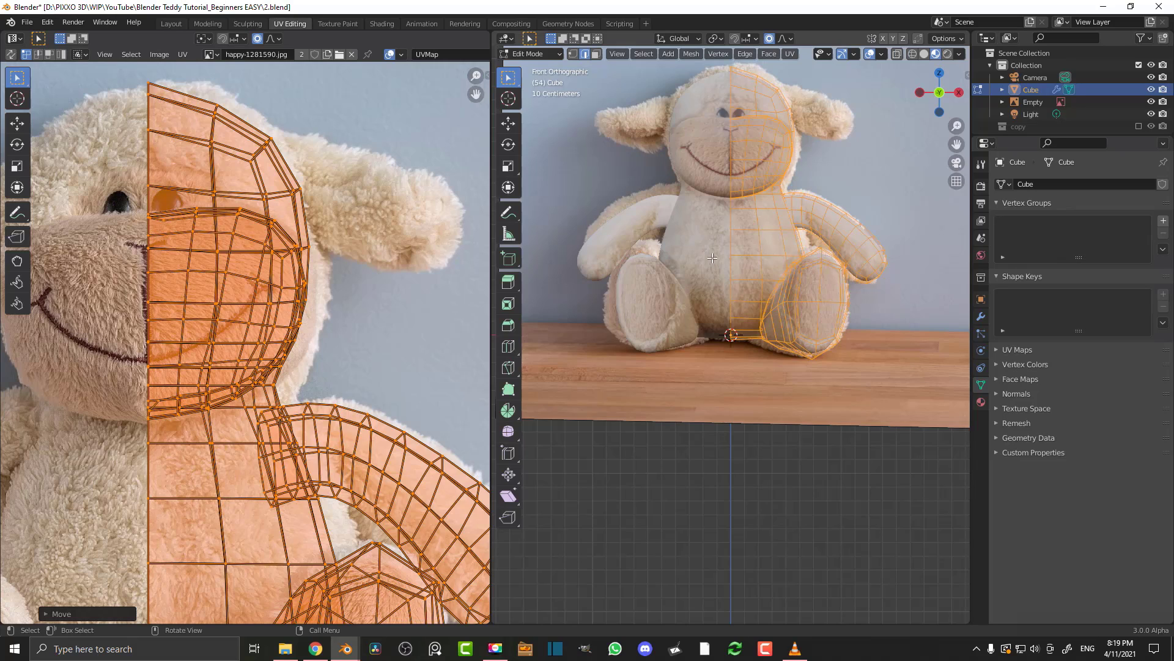
{"action": "scroll", "coordinate": [796, 276], "scroll_direction": "down", "scroll_amount": 2}
{"action": "mouse_move", "coordinate": [796, 276]}
{"action": "middle_mouse_down"}
{"action": "mouse_move", "coordinate": [731, 291]}
{"action": "mouse_move", "coordinate": [703, 321]}
{"action": "mouse_move", "coordinate": [794, 269]}
{"action": "middle_mouse_up"}
{"action": "scroll", "coordinate": [650, 323], "scroll_direction": "up", "scroll_amount": 3}
{"action": "scroll", "coordinate": [661, 322], "scroll_direction": "down", "scroll_amount": 2}
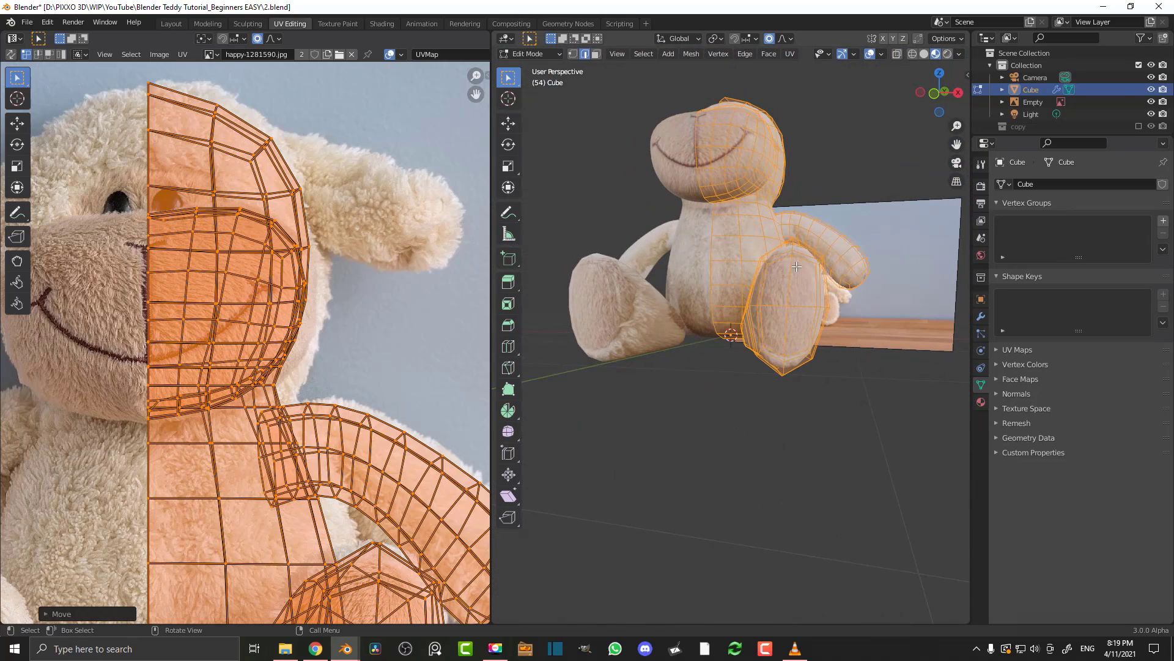
{"action": "middle_click_drag", "start_coordinate": [713, 193], "coordinate": [765, 299]}
{"action": "scroll", "coordinate": [864, 342], "scroll_direction": "up", "scroll_amount": 5}
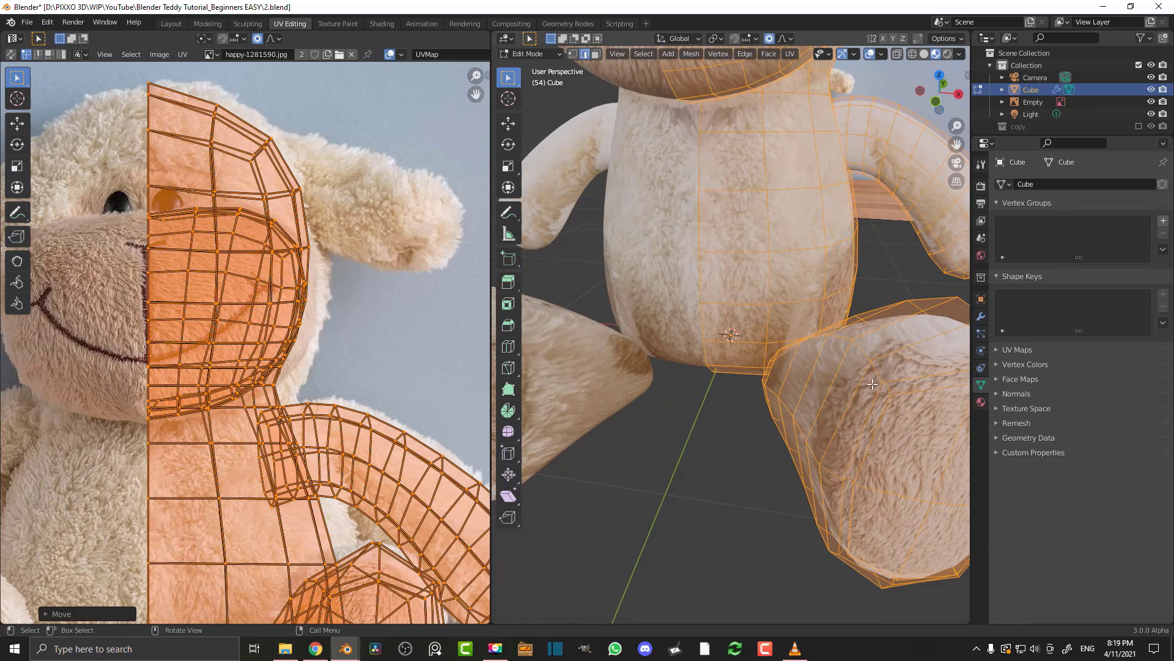
Select only the bear's linked leg mesh, and shift and rescale its UVs to fit the foot in the photo
{"action": "key", "text": "alt+a"}
{"action": "scroll", "coordinate": [863, 380], "scroll_direction": "down", "scroll_amount": 3}
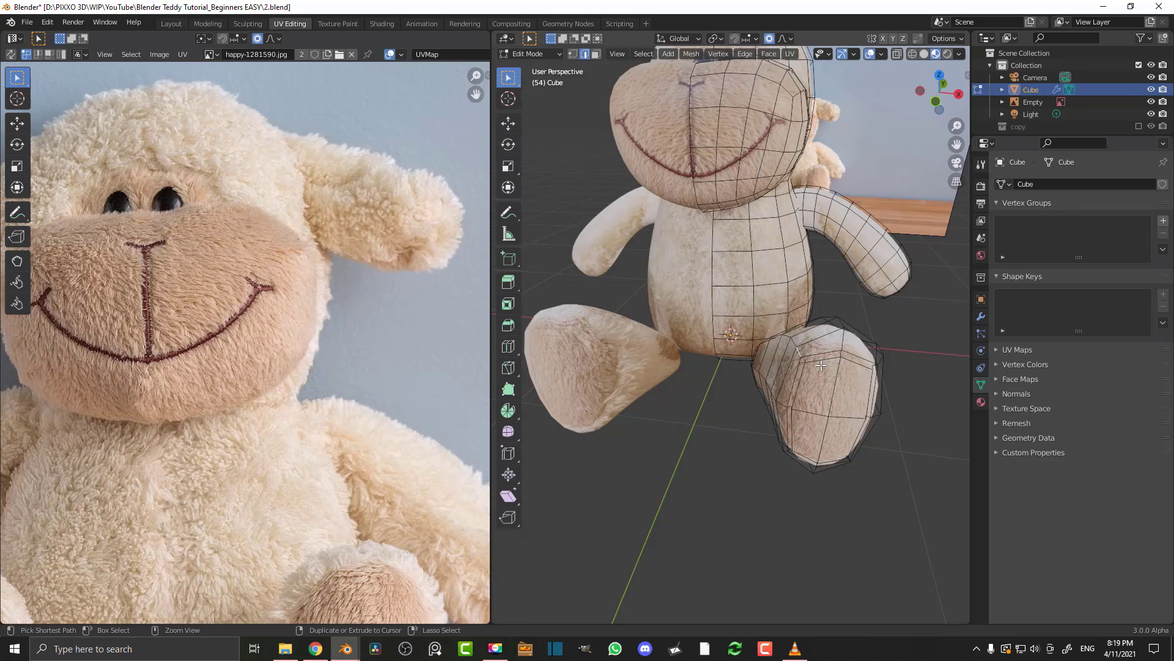
{"action": "key", "text": "ctrl+l"}
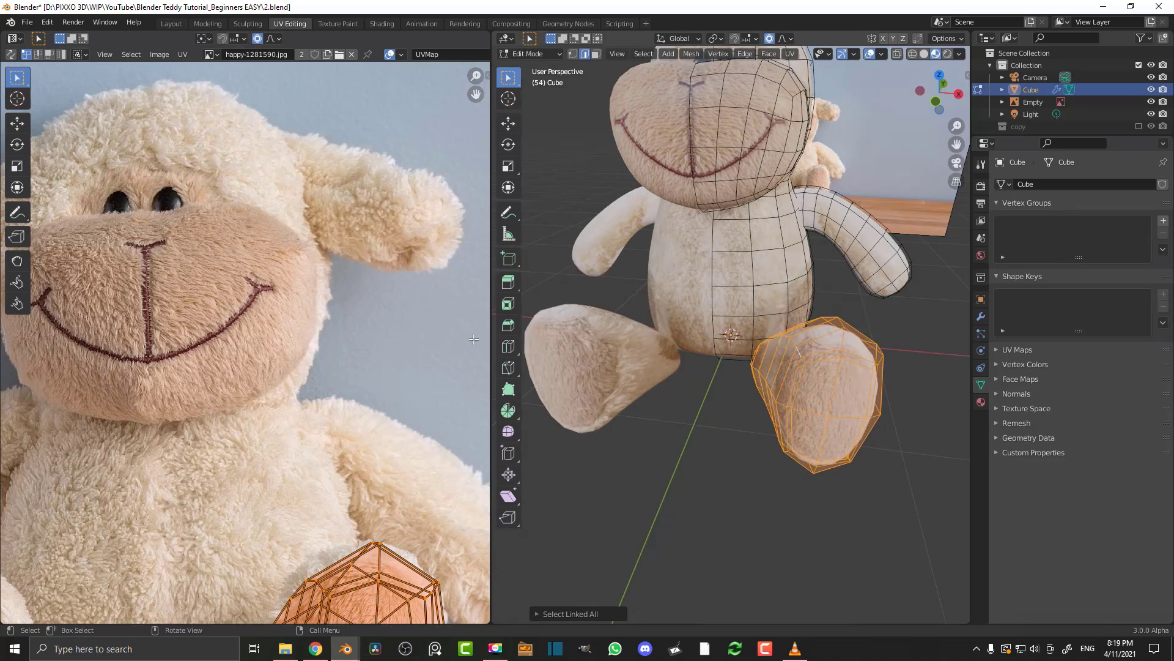
{"action": "scroll", "coordinate": [312, 390], "scroll_direction": "down", "scroll_amount": 5}
{"action": "scroll", "coordinate": [312, 389], "scroll_direction": "up", "scroll_amount": 5}
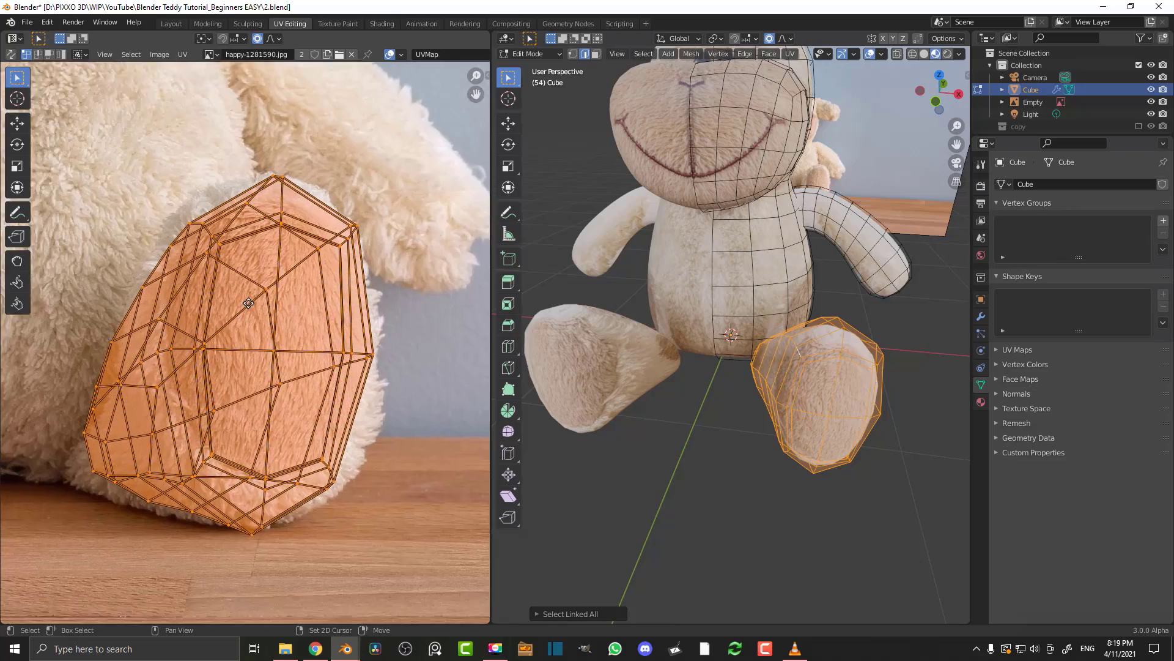
{"action": "key", "text": "g"}
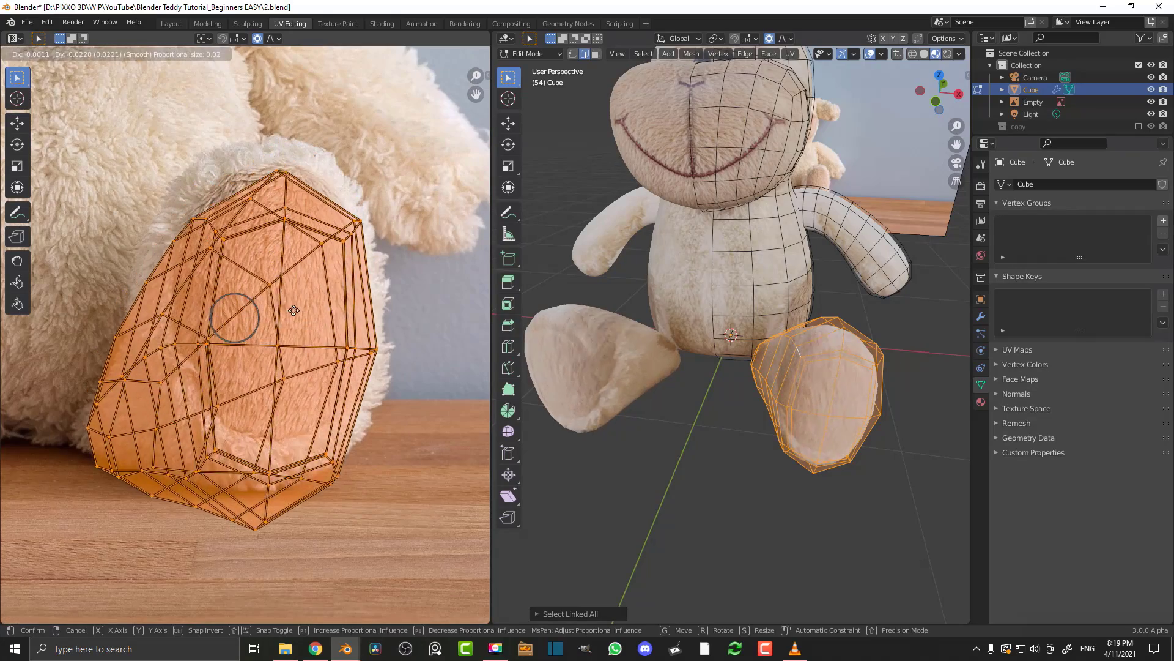
{"action": "scroll", "coordinate": [287, 278], "scroll_direction": "up", "scroll_amount": 3}
{"action": "left_click", "coordinate": [291, 278]}
{"action": "key", "text": "s"}
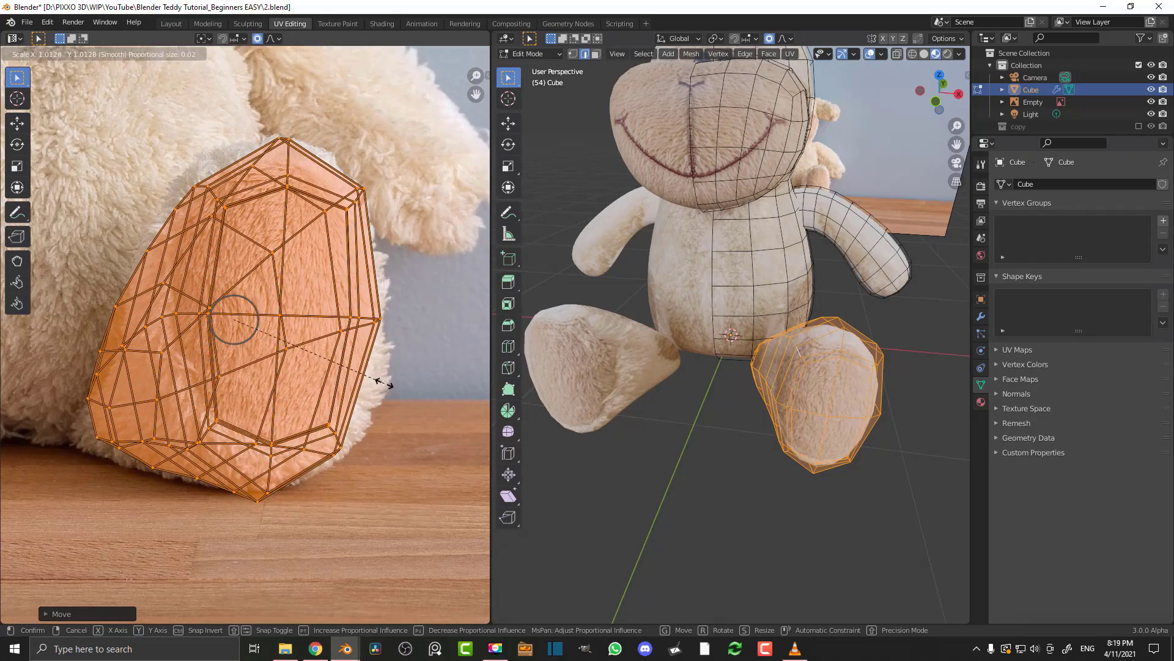
{"action": "left_click", "coordinate": [378, 384]}
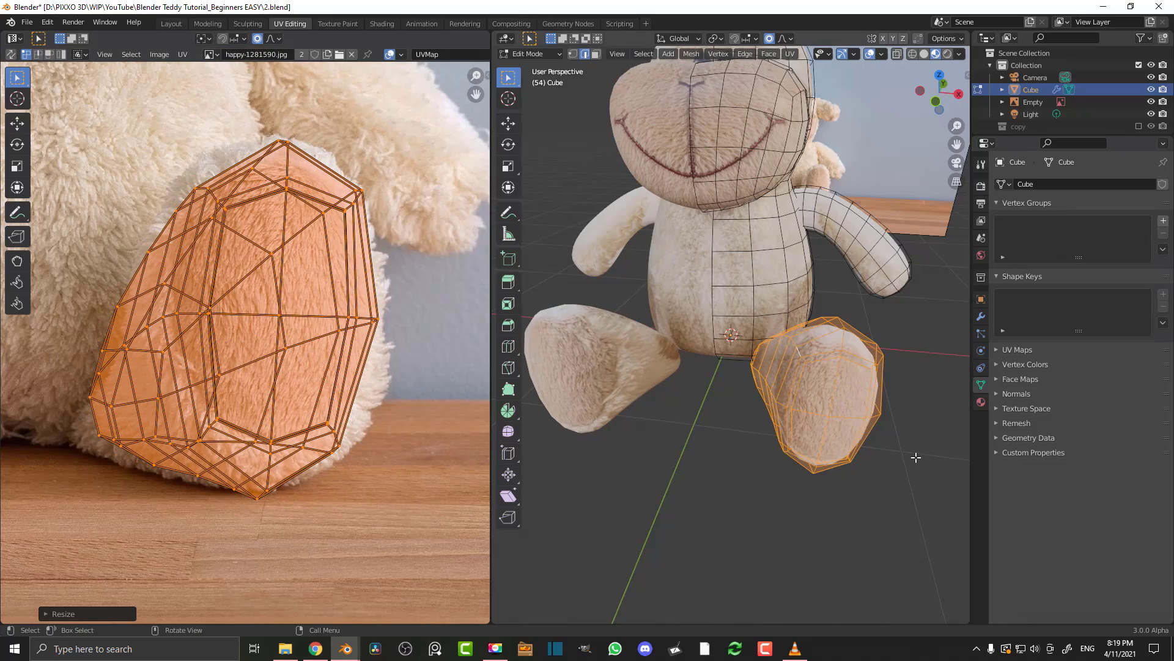
Clear the selection and, in vertex mode, select the sole's centre vertex and expand the selection to its four surrounding faces
{"action": "scroll", "coordinate": [917, 459], "scroll_direction": "up", "scroll_amount": 4}
{"action": "scroll", "coordinate": [811, 406], "scroll_direction": "down", "scroll_amount": 2}
{"action": "scroll", "coordinate": [811, 406], "scroll_direction": "up", "scroll_amount": 2}
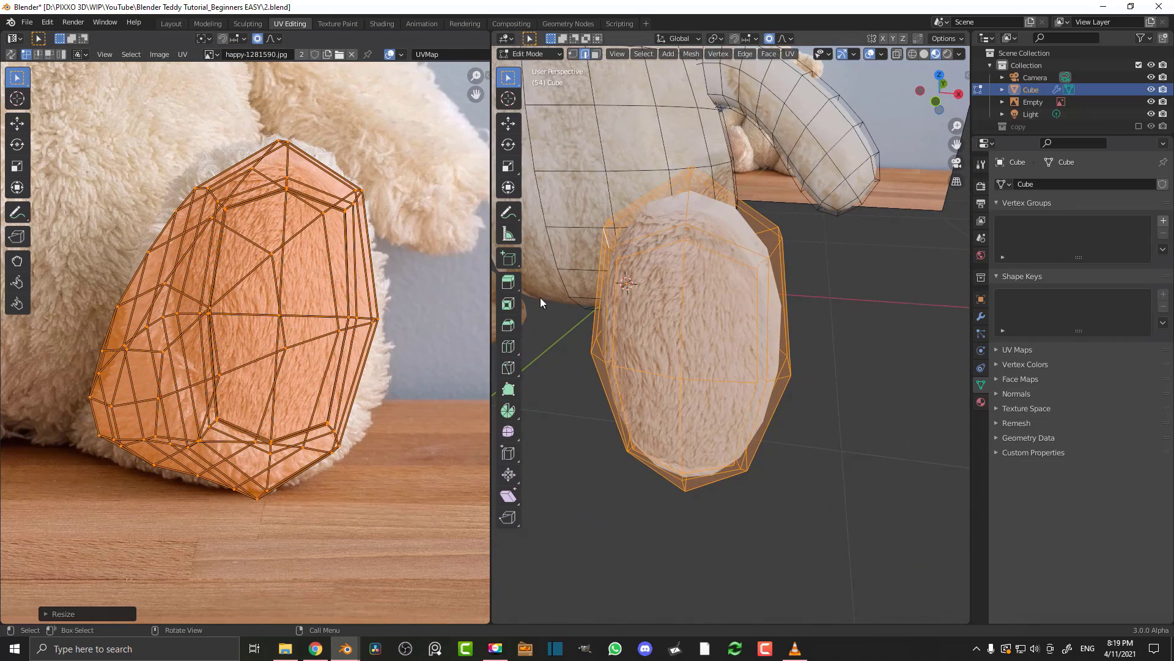
{"action": "middle_click_drag", "start_coordinate": [733, 287], "coordinate": [690, 248]}
{"action": "key", "text": "alt+a"}
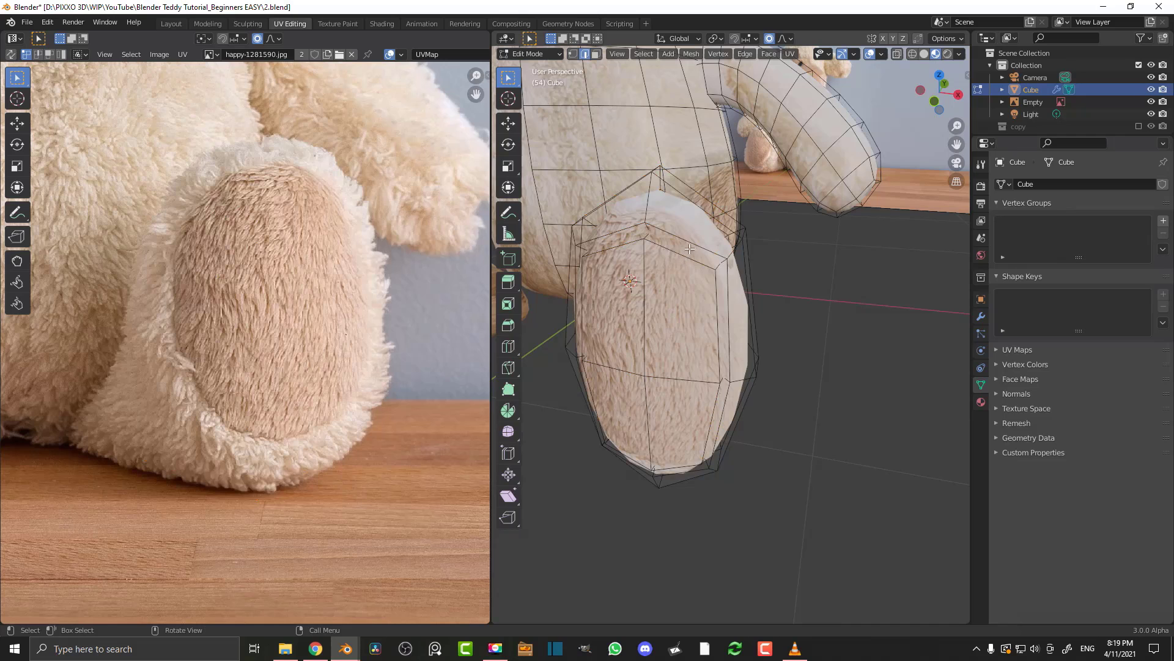
{"action": "left_click", "coordinate": [574, 55]}
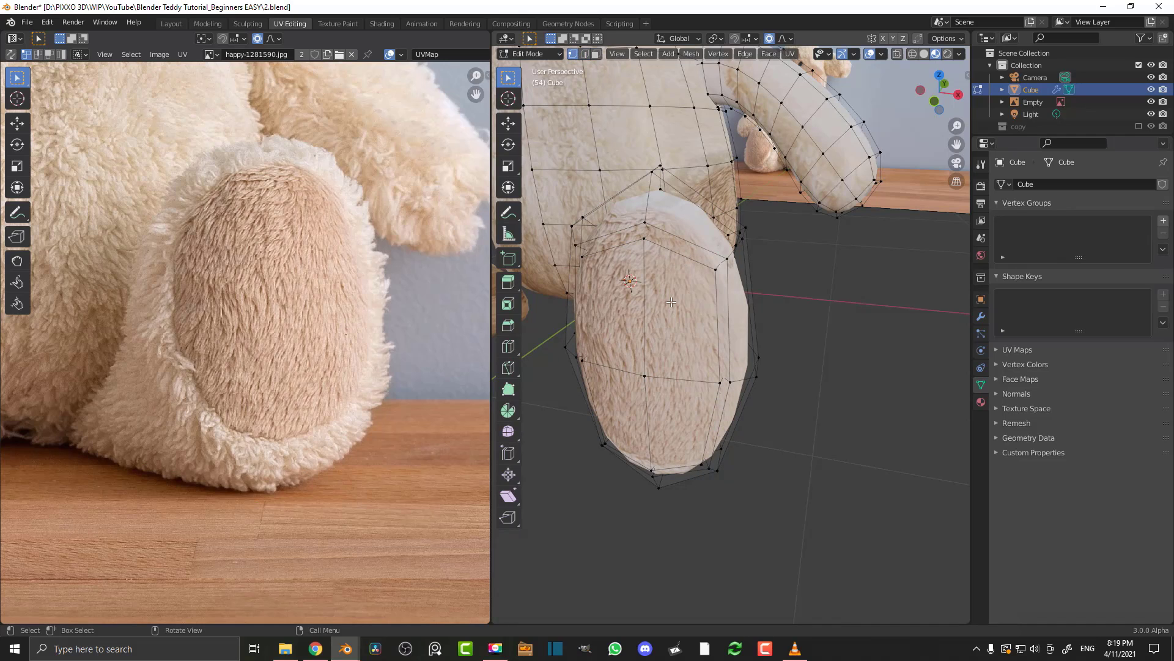
{"action": "middle_click_drag", "start_coordinate": [672, 394], "coordinate": [664, 366]}
{"action": "left_click", "coordinate": [665, 366]}
{"action": "key", "text": "ctrl+KP_Add"}
{"action": "key", "text": "ctrl+KP_Add"}
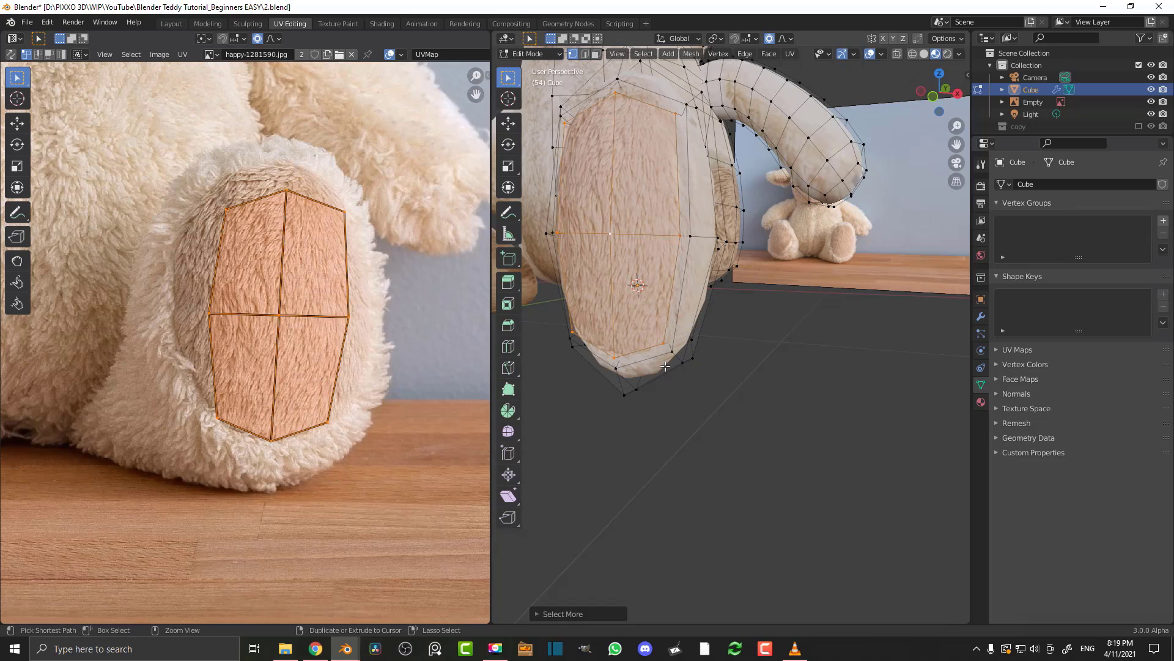
Move the sole's three upper UV vertices outward to the upper edge of the brown foot pad in the photo
{"action": "scroll", "coordinate": [229, 256], "scroll_direction": "up", "scroll_amount": 2}
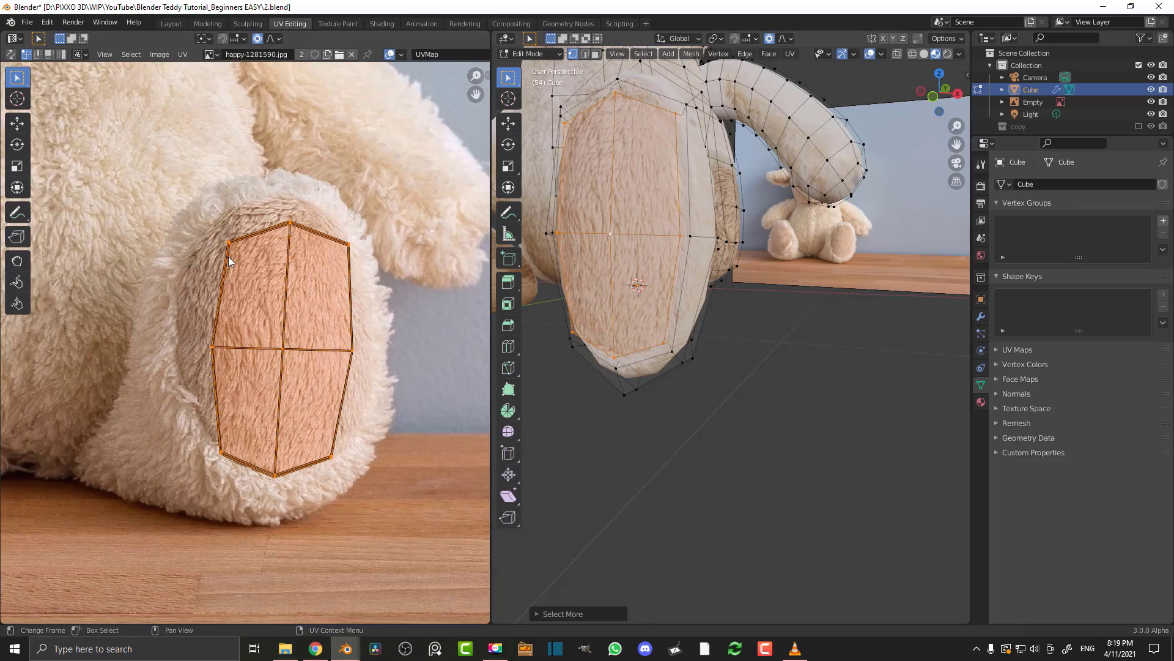
{"action": "left_click_drag", "start_coordinate": [247, 227], "coordinate": [247, 226]}
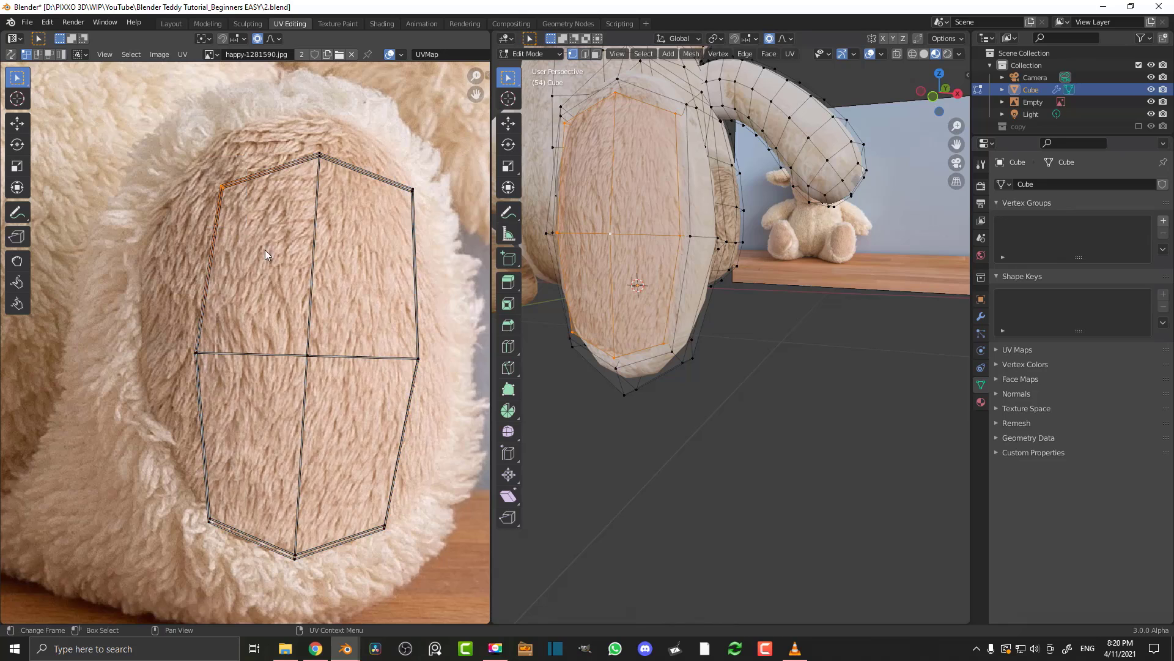
{"action": "key", "text": "g"}
{"action": "left_click", "coordinate": [212, 211]}
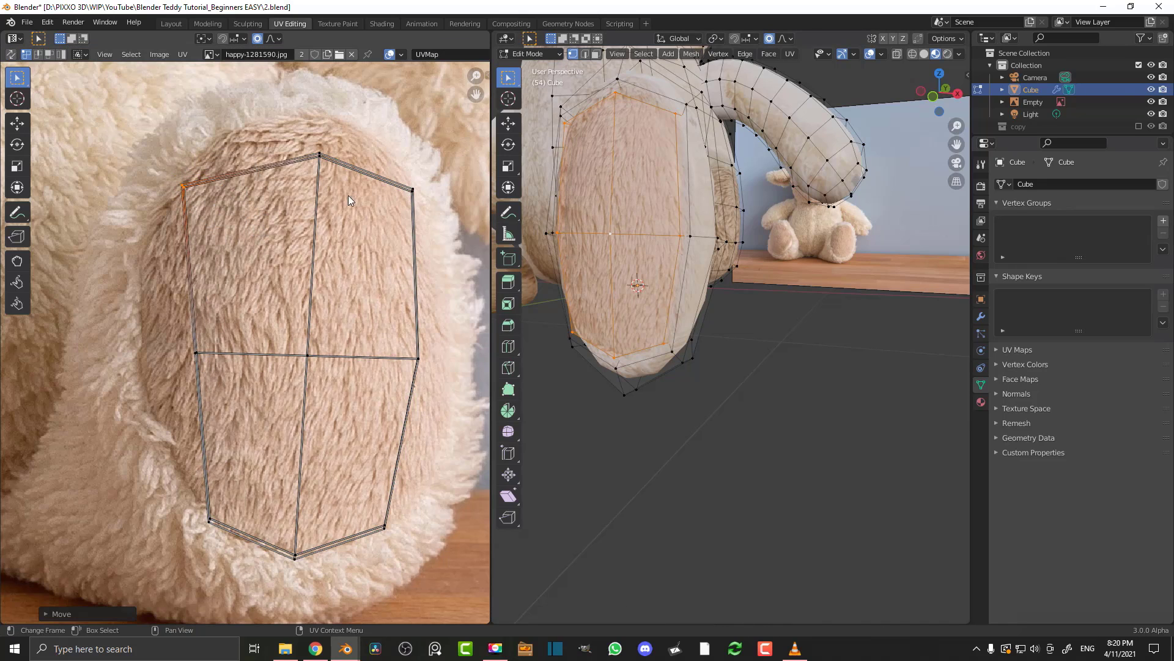
{"action": "left_click", "coordinate": [319, 154]}
{"action": "key", "text": "g"}
{"action": "left_click", "coordinate": [317, 117]}
{"action": "left_click_drag", "start_coordinate": [392, 164], "coordinate": [428, 205]}
{"action": "key", "text": "g"}
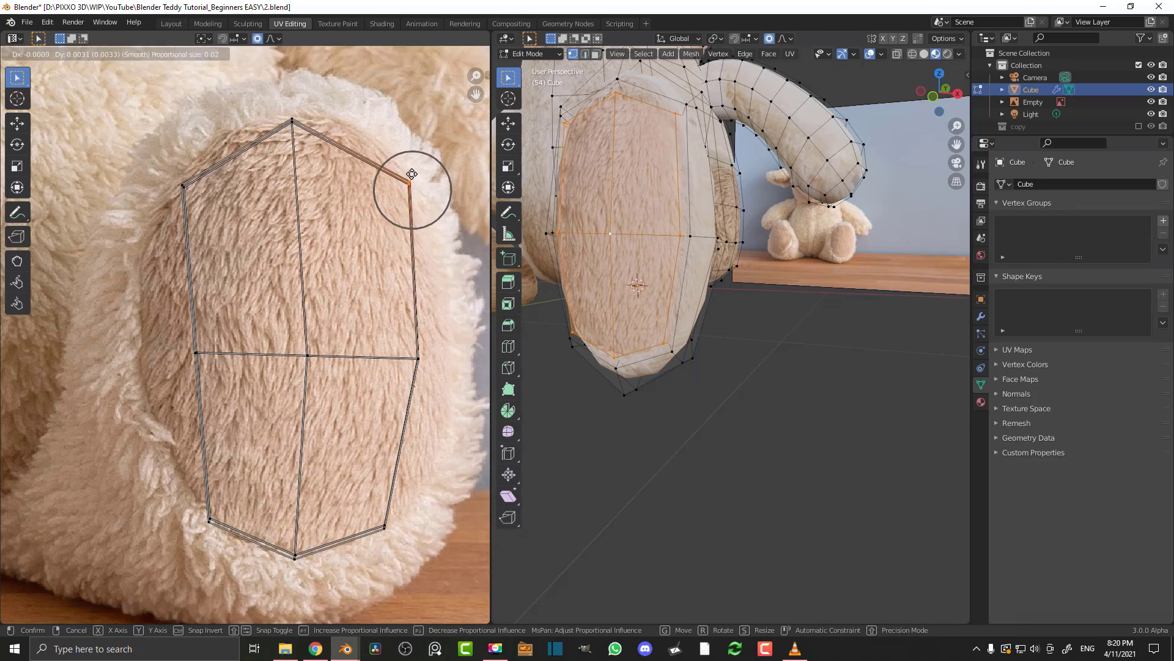
{"action": "left_click", "coordinate": [423, 197]}
Move the sole's two mid-height side UV vertices outward to the side edges of the brown foot pad
{"action": "left_click_drag", "start_coordinate": [406, 344], "coordinate": [432, 375]}
{"action": "key", "text": "g"}
{"action": "left_click", "coordinate": [458, 454]}
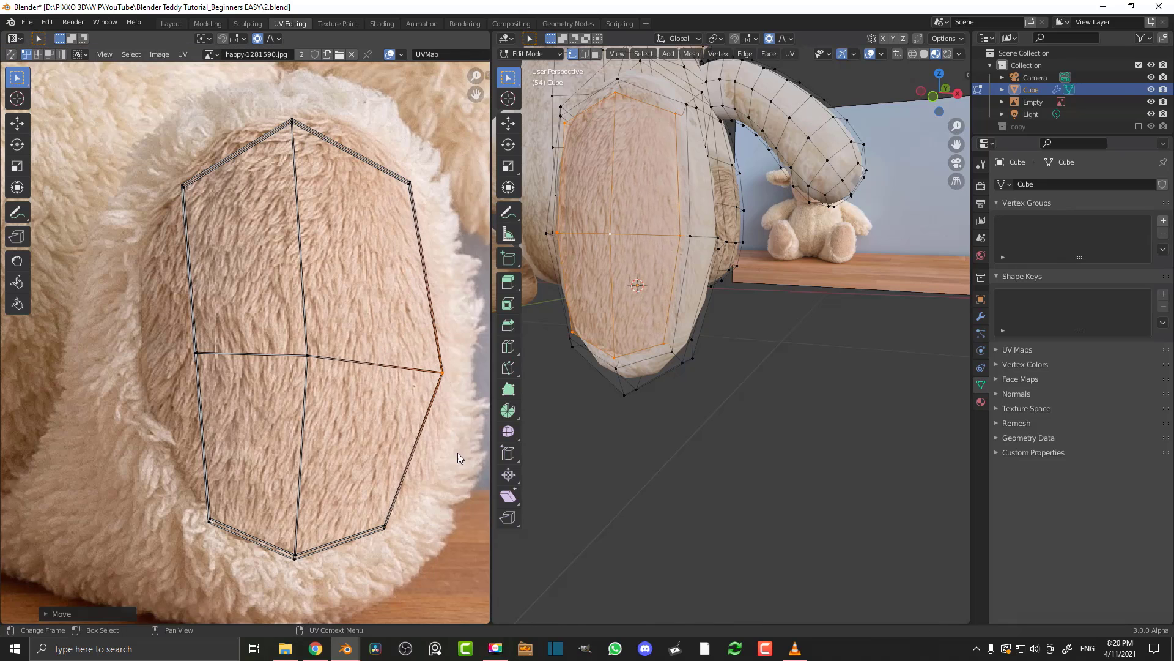
{"action": "left_click", "coordinate": [179, 333]}
{"action": "key", "text": "g"}
{"action": "left_click", "coordinate": [163, 363]}
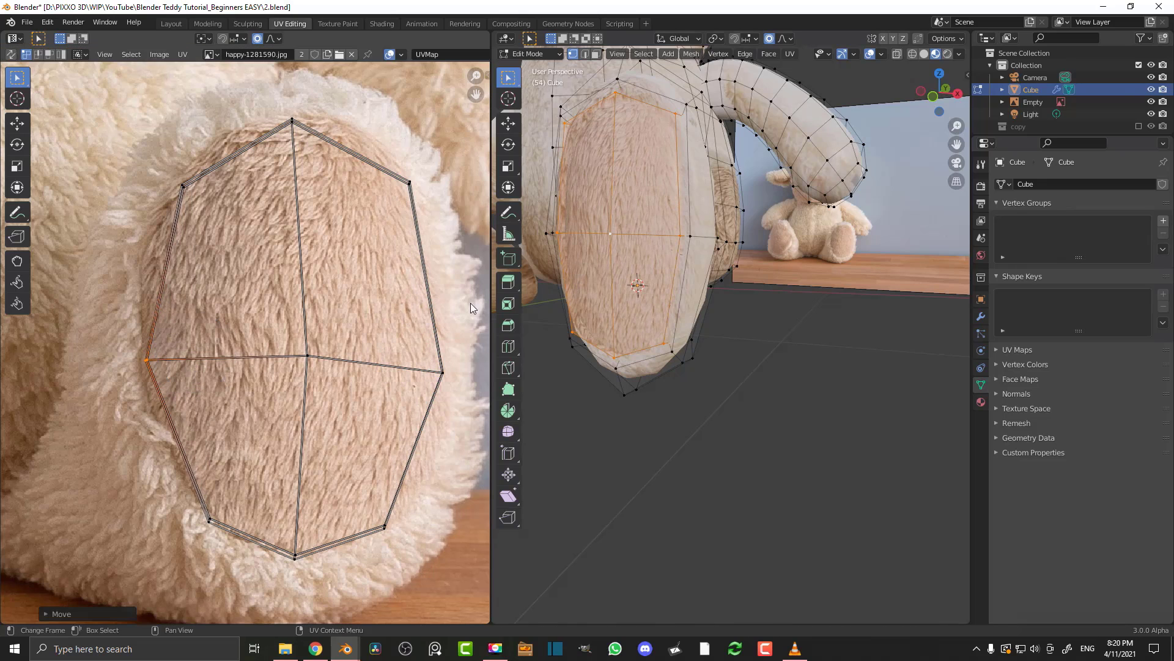
Move the sole's lower-right and right mid-height UV vertices onto the edge of the brown foot pad in the photo
{"action": "middle_click_drag", "start_coordinate": [613, 261], "coordinate": [775, 139]}
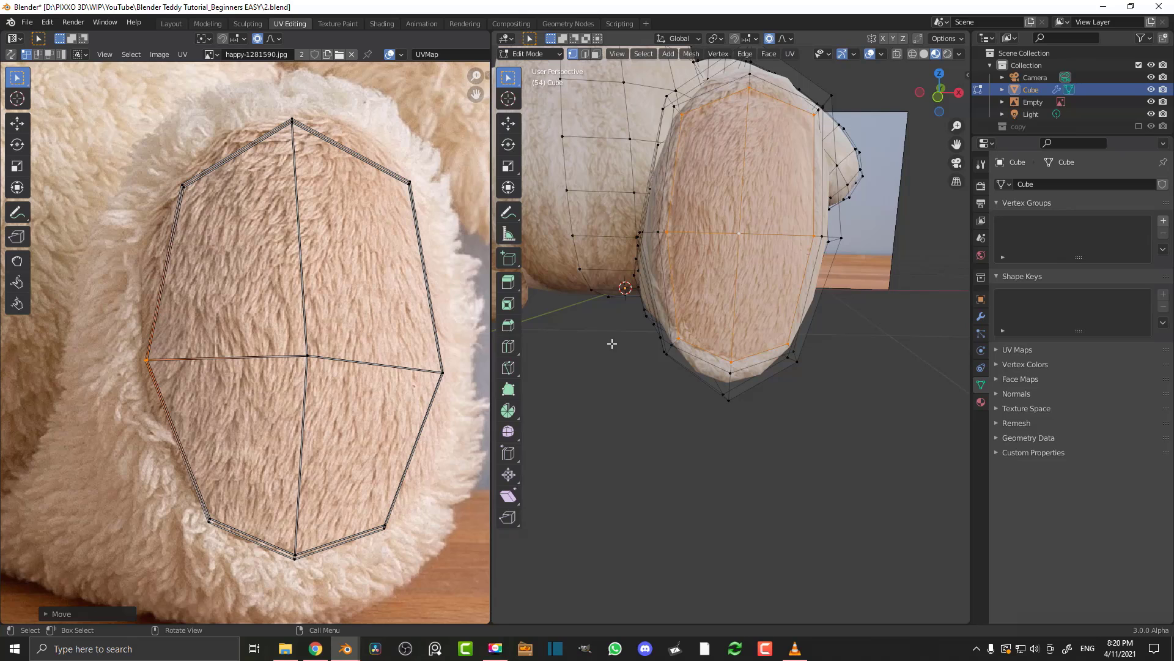
{"action": "left_click", "coordinate": [403, 520]}
{"action": "key", "text": "g"}
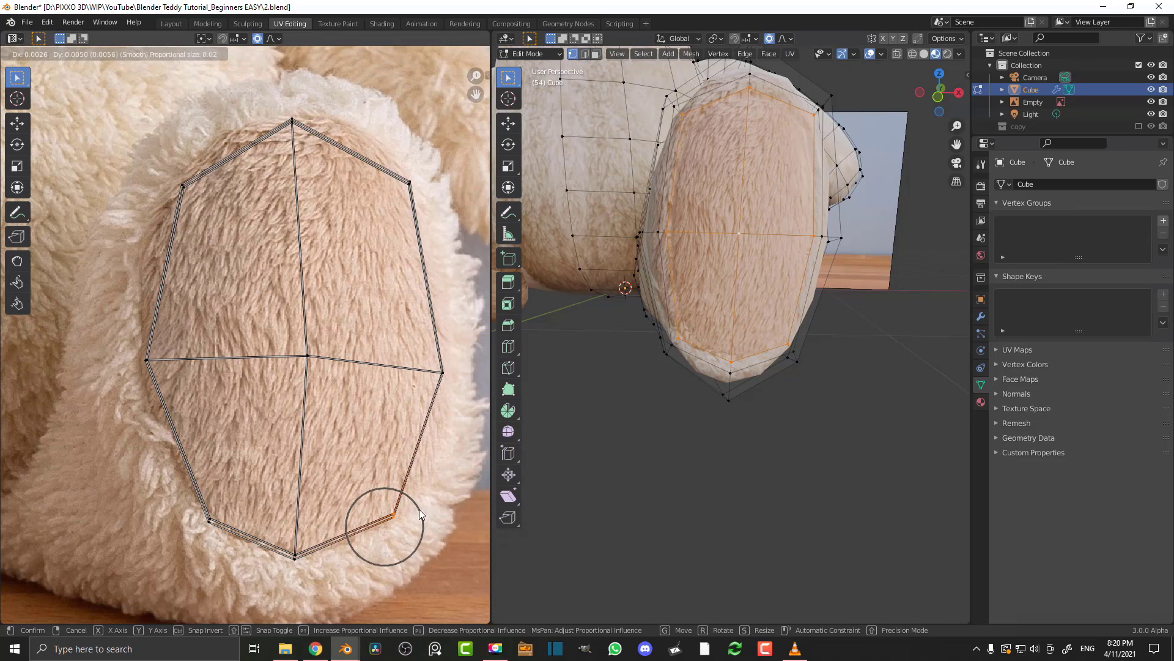
{"action": "left_click", "coordinate": [420, 509]}
{"action": "left_click_drag", "start_coordinate": [457, 405], "coordinate": [425, 346]}
{"action": "key", "text": "g"}
{"action": "left_click", "coordinate": [414, 325]}
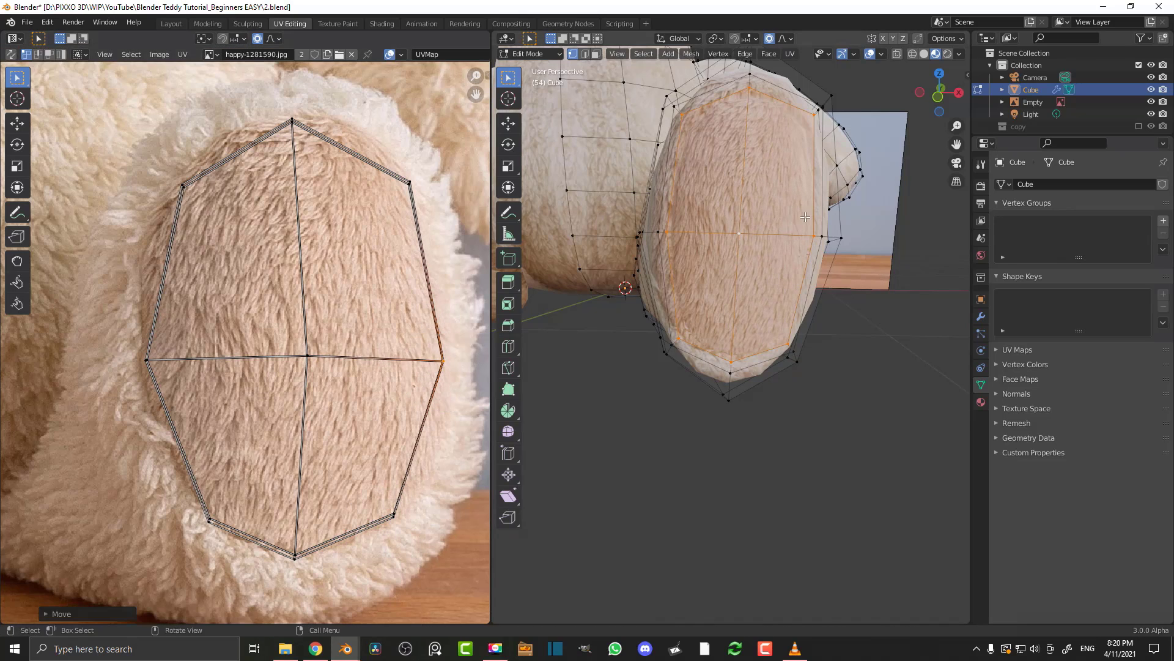
Hide the sole faces, then select the edge loop around the opening and expand that selection twice
{"action": "middle_click_drag", "start_coordinate": [805, 218], "coordinate": [756, 279]}
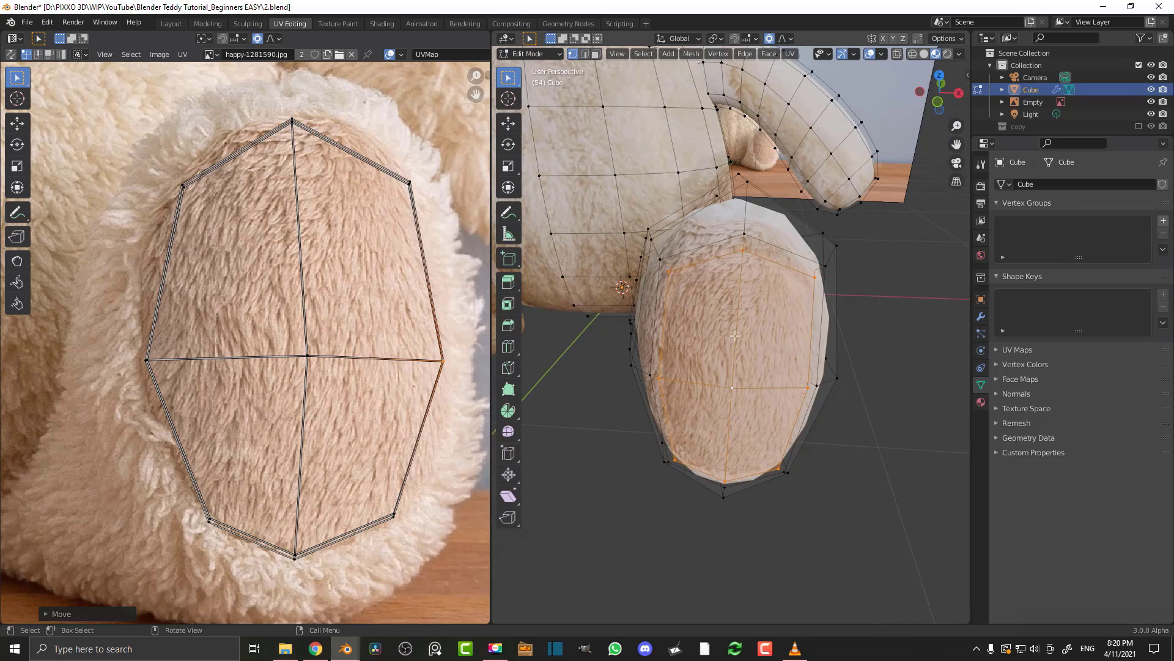
{"action": "middle_click_drag", "start_coordinate": [735, 335], "coordinate": [737, 227]}
{"action": "key", "text": "h"}
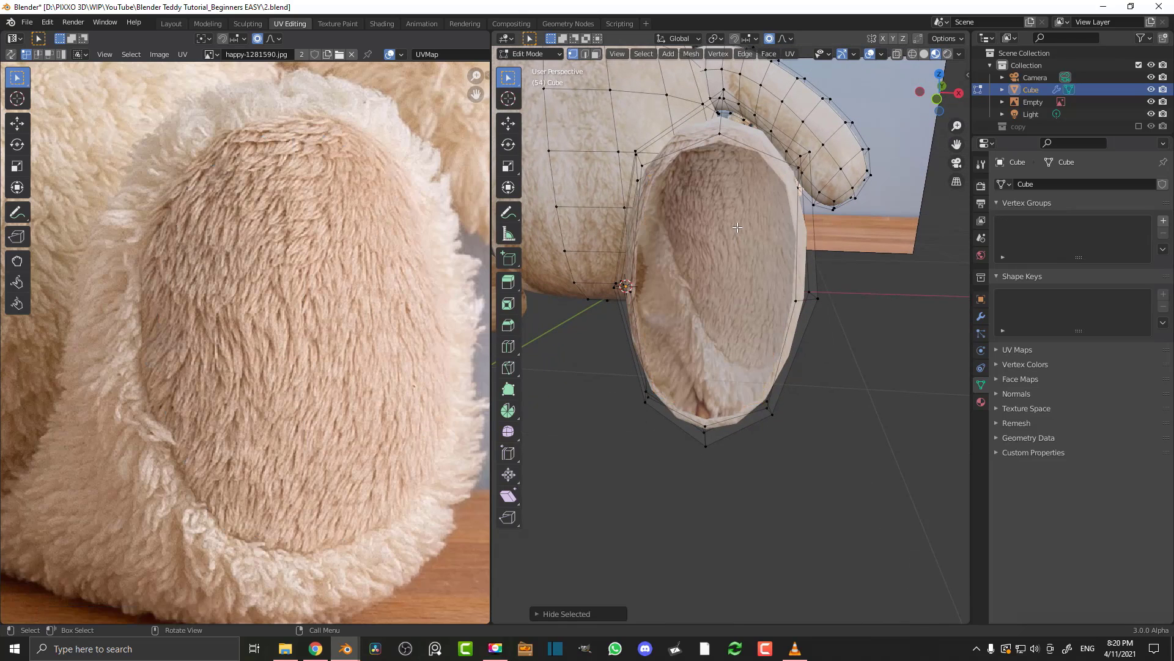
{"action": "left_click", "coordinate": [748, 145], "text": "alt"}
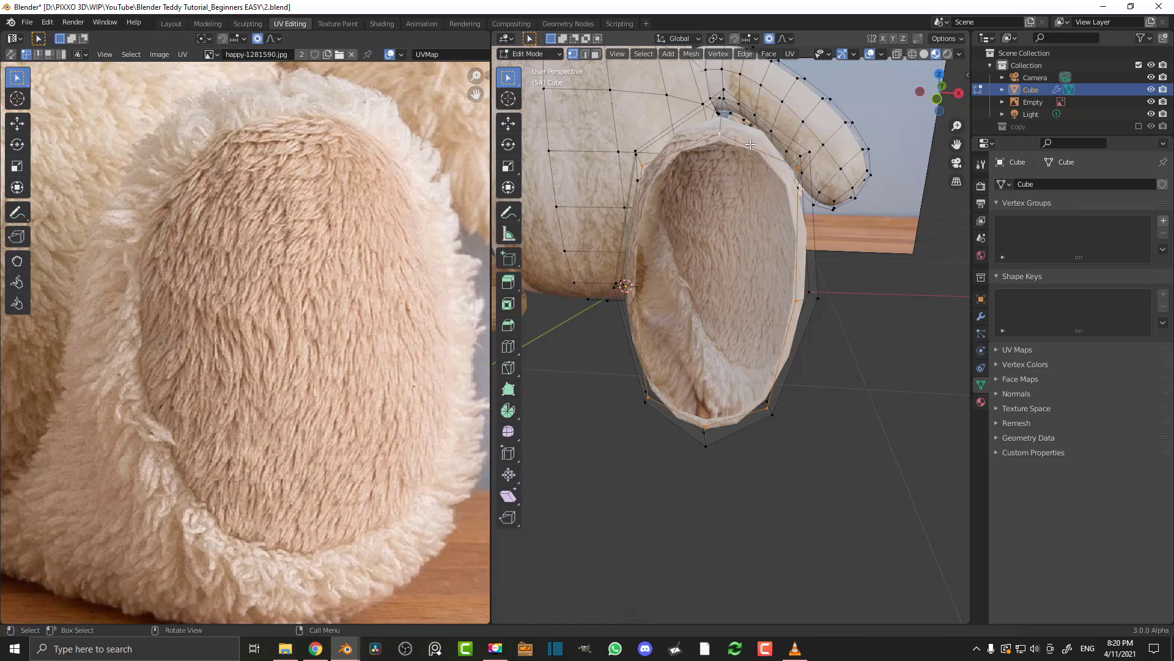
{"action": "key", "text": "ctrl+KP_Add"}
{"action": "key", "text": "ctrl+KP_Add"}
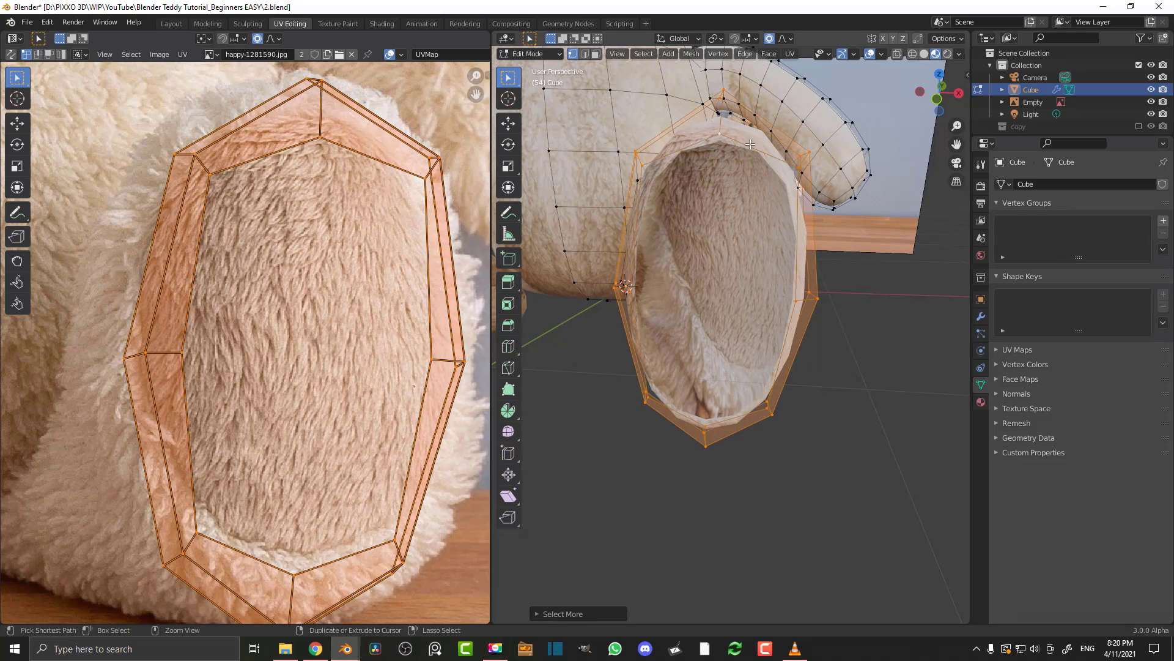
Move the foot rim's upper-left UV vertices outward and shift its inner left mid-height vertex to the brown pad's edge
{"action": "scroll", "coordinate": [698, 95], "scroll_direction": "down", "scroll_amount": 5}
{"action": "middle_click_drag", "start_coordinate": [699, 94], "coordinate": [676, 114]}
{"action": "scroll", "coordinate": [285, 319], "scroll_direction": "down", "scroll_amount": 2}
{"action": "scroll", "coordinate": [257, 272], "scroll_direction": "up", "scroll_amount": 2}
{"action": "left_click_drag", "start_coordinate": [317, 257], "coordinate": [216, 156]}
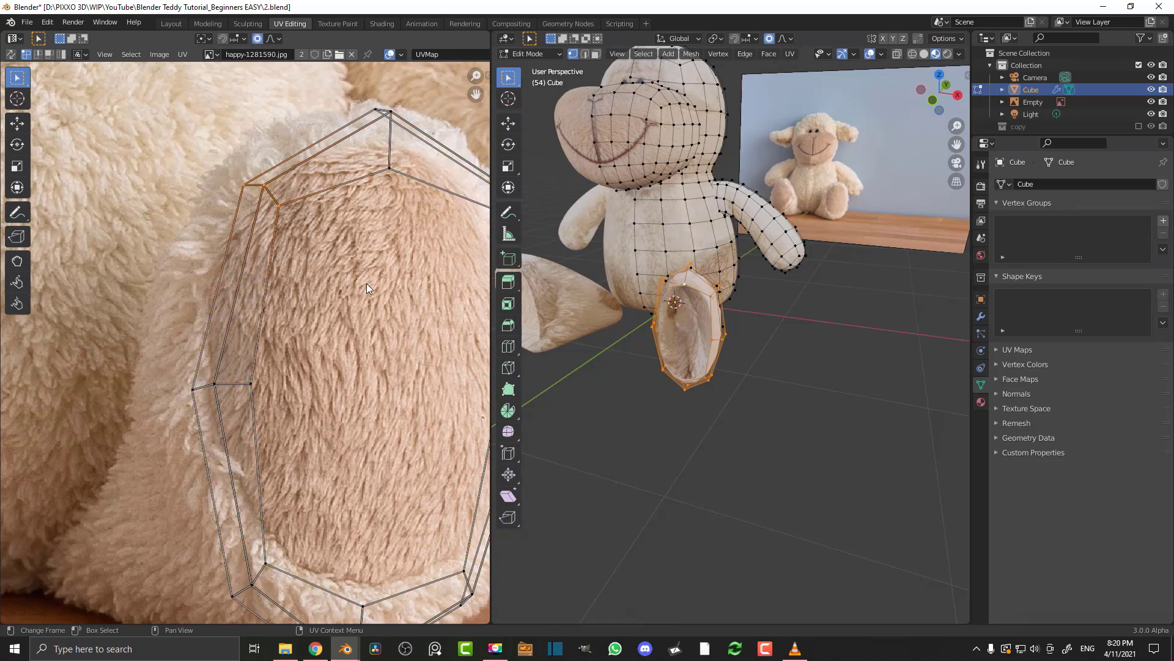
{"action": "key", "text": "g"}
{"action": "left_click", "coordinate": [343, 280]}
{"action": "left_click", "coordinate": [270, 385]}
{"action": "key", "text": "g"}
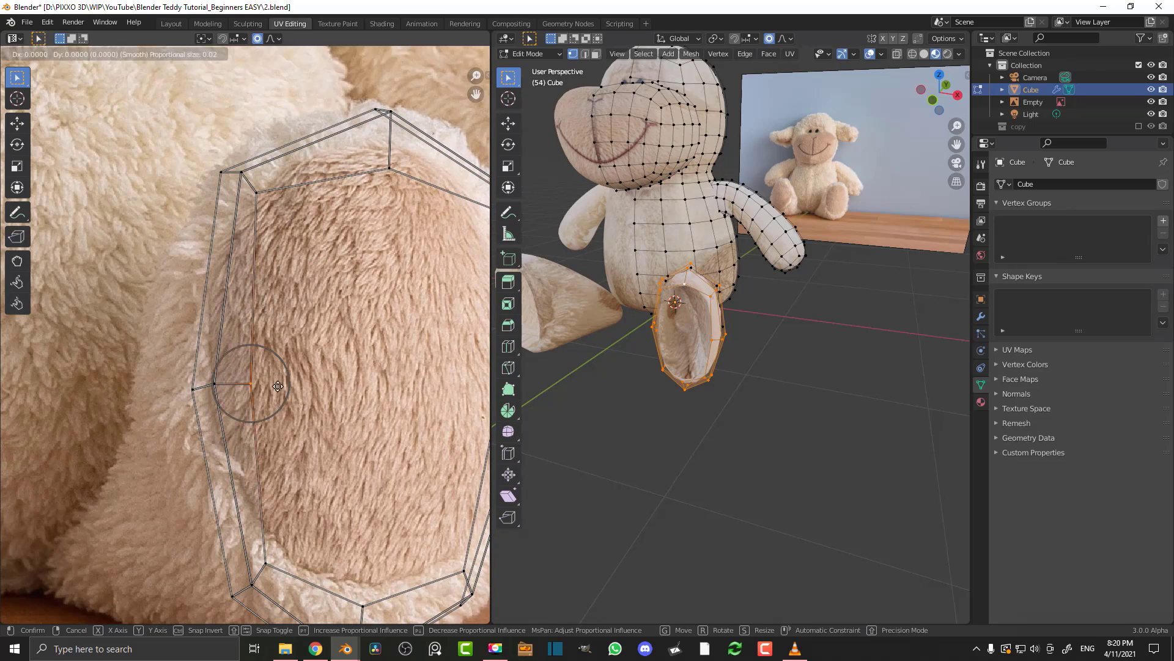
{"action": "left_click", "coordinate": [264, 391]}
Move the foot rim's inner lower-left UV vertices to follow the lower edge of the brown foot pad
{"action": "scroll", "coordinate": [275, 471], "scroll_direction": "up", "scroll_amount": 1}
{"action": "middle_click_drag", "start_coordinate": [275, 471], "coordinate": [228, 383]}
{"action": "left_click_drag", "start_coordinate": [260, 533], "coordinate": [193, 474]}
{"action": "key", "text": "g"}
{"action": "left_click", "coordinate": [264, 454]}
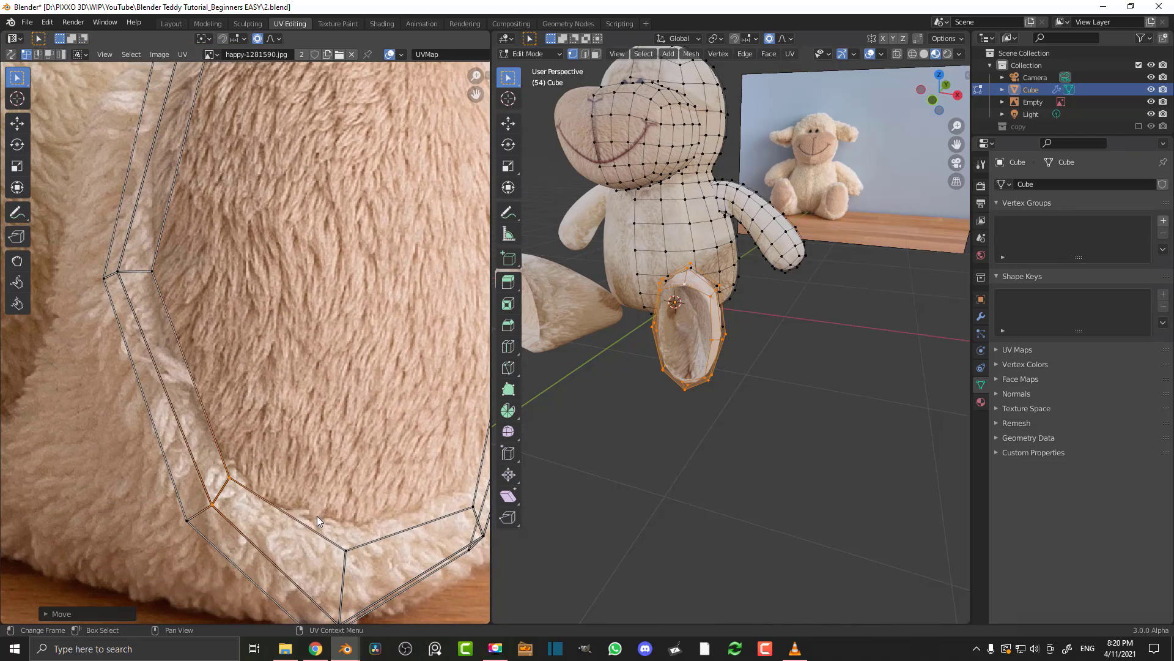
Move the foot rim's inner bottom-centre UV vertex up to the lower edge of the brown foot pad
{"action": "scroll", "coordinate": [361, 550], "scroll_direction": "up", "scroll_amount": 1}
{"action": "middle_click_drag", "start_coordinate": [362, 550], "coordinate": [301, 474]}
{"action": "left_click_drag", "start_coordinate": [301, 476], "coordinate": [259, 450]}
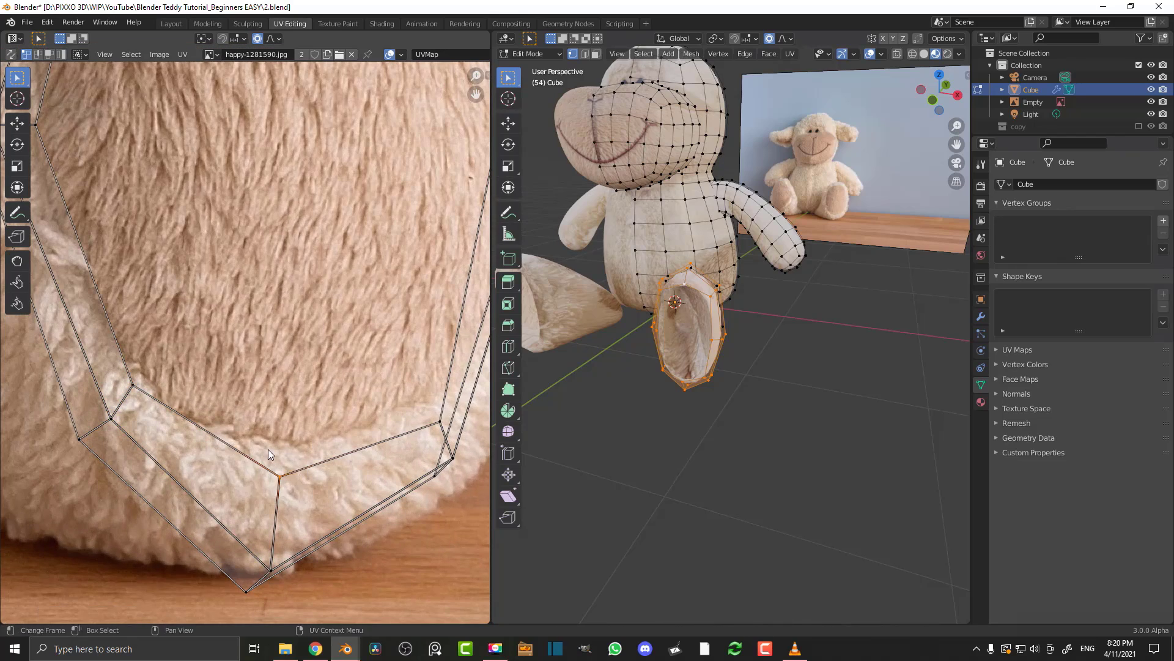
{"action": "key", "text": "g"}
{"action": "scroll", "coordinate": [300, 468], "scroll_direction": "up", "scroll_amount": 4}
{"action": "left_click", "coordinate": [307, 436]}
{"action": "scroll", "coordinate": [358, 437], "scroll_direction": "down", "scroll_amount": 3}
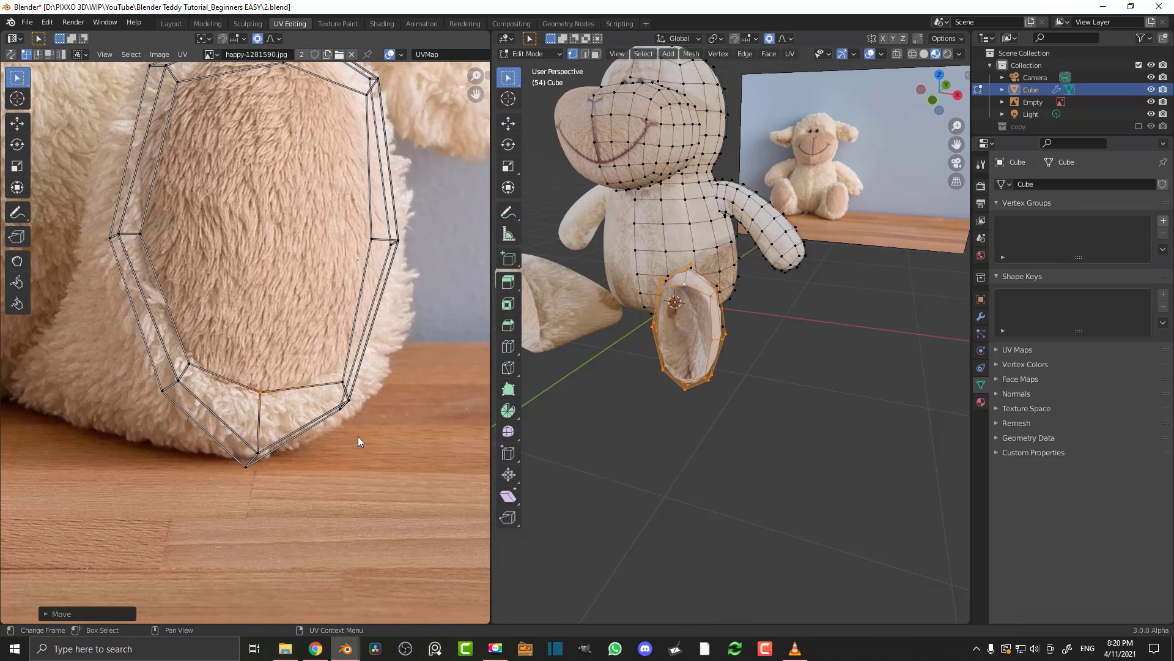
Fit the foot rim's inner lower-right and right mid-height UV vertices to the brown pad's edge
{"action": "middle_click_drag", "start_coordinate": [358, 437], "coordinate": [320, 448]}
{"action": "left_click", "coordinate": [306, 395]}
{"action": "scroll", "coordinate": [306, 396], "scroll_direction": "up", "scroll_amount": 1}
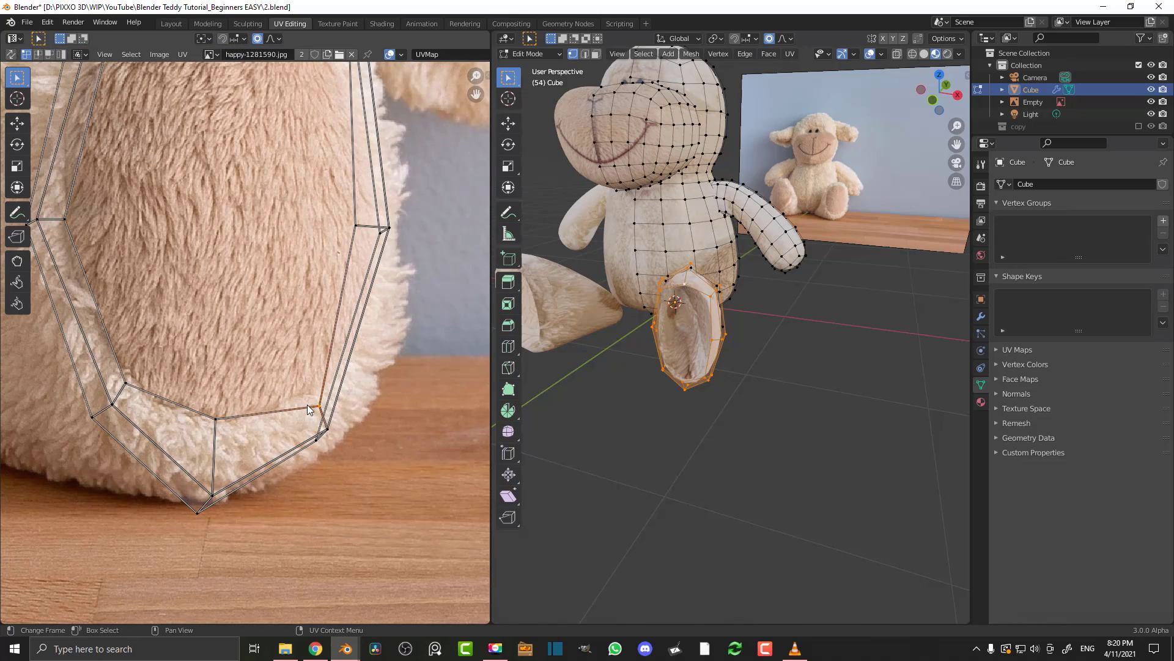
{"action": "key", "text": "g"}
{"action": "scroll", "coordinate": [298, 395], "scroll_direction": "up", "scroll_amount": 3}
{"action": "left_click", "coordinate": [296, 394]}
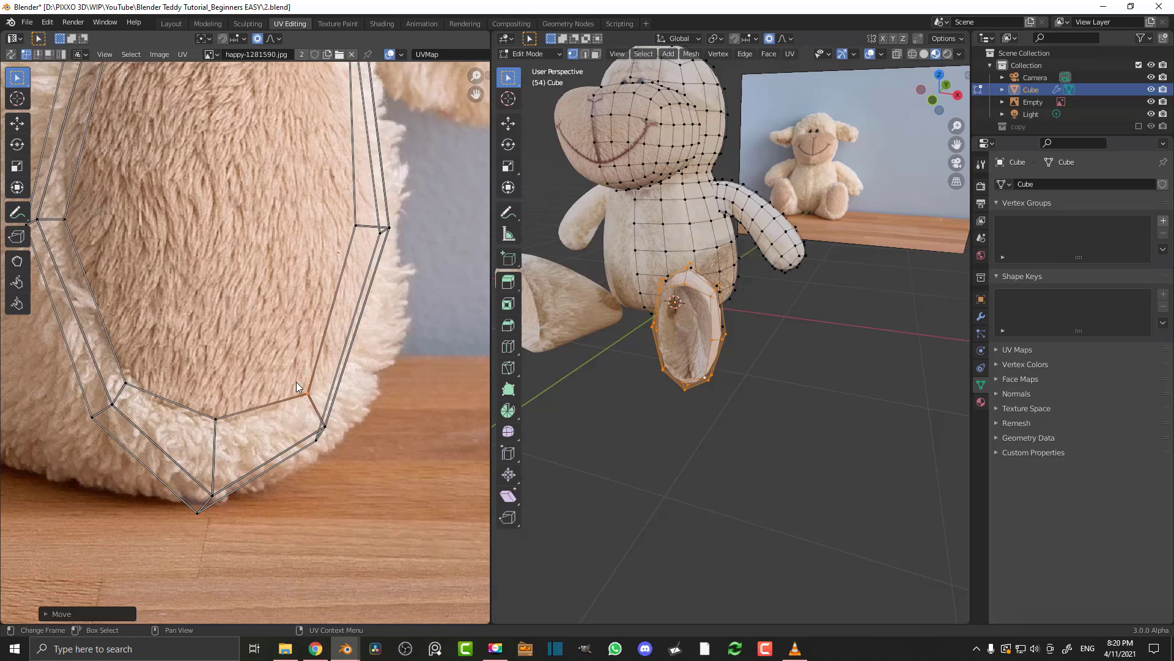
{"action": "left_click", "coordinate": [365, 224]}
{"action": "key", "text": "g"}
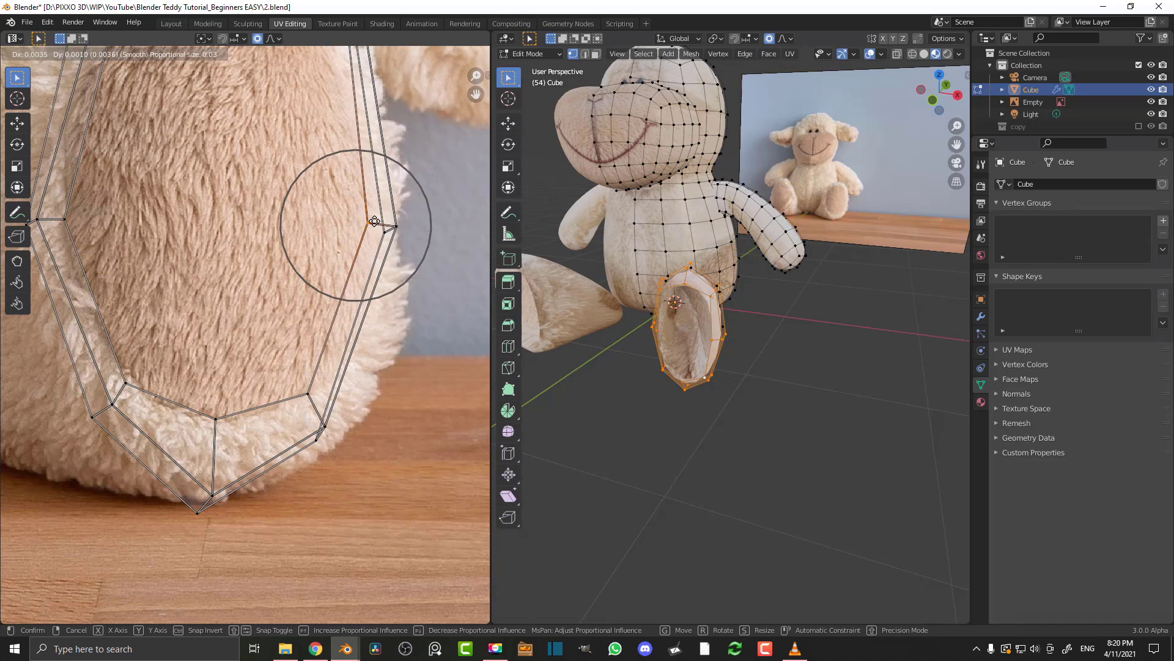
{"action": "left_click", "coordinate": [380, 220]}
Fit the foot rim's inner upper-right and top-centre UV vertices to the upper edge of the brown foot pad
{"action": "middle_click_drag", "start_coordinate": [381, 183], "coordinate": [369, 382]}
{"action": "left_click", "coordinate": [336, 240]}
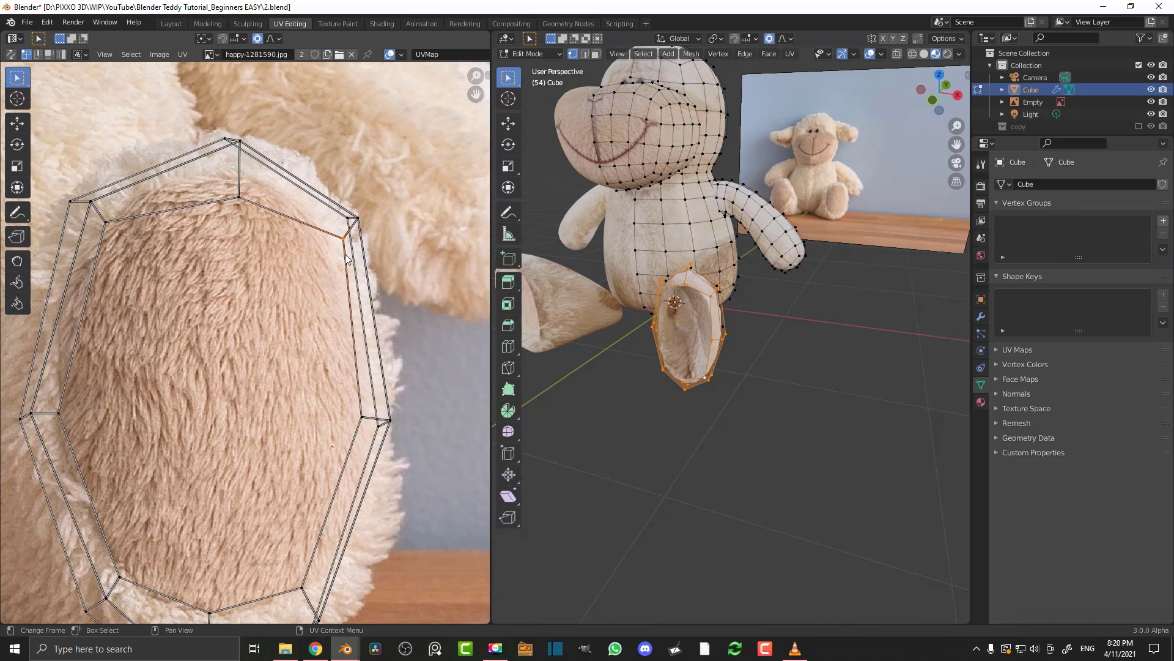
{"action": "key", "text": "g"}
{"action": "scroll", "coordinate": [347, 262], "scroll_direction": "up", "scroll_amount": 3}
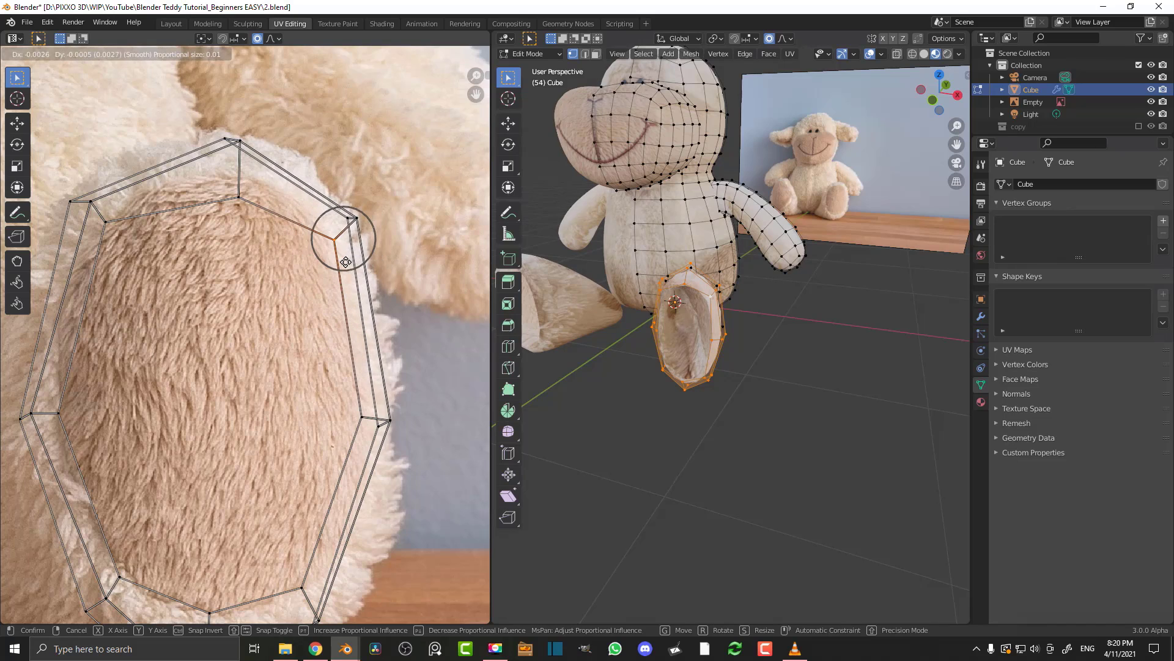
{"action": "left_click", "coordinate": [346, 262]}
{"action": "left_click", "coordinate": [238, 211]}
{"action": "key", "text": "g"}
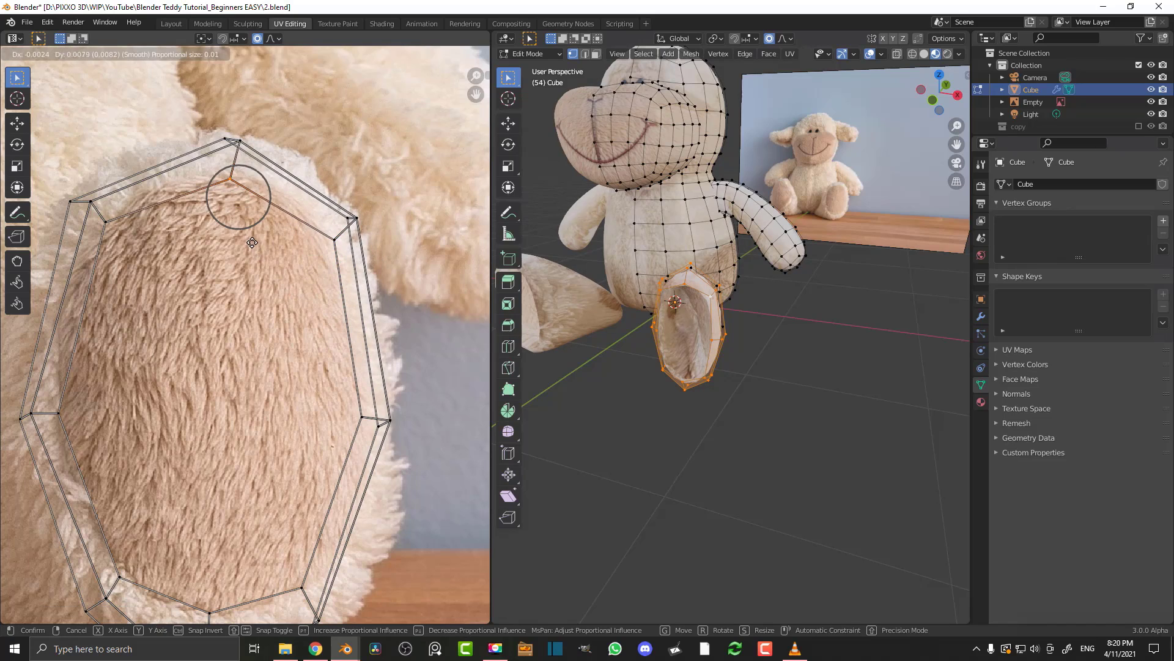
{"action": "scroll", "coordinate": [257, 251], "scroll_direction": "down", "scroll_amount": 2}
{"action": "left_click", "coordinate": [252, 241]}
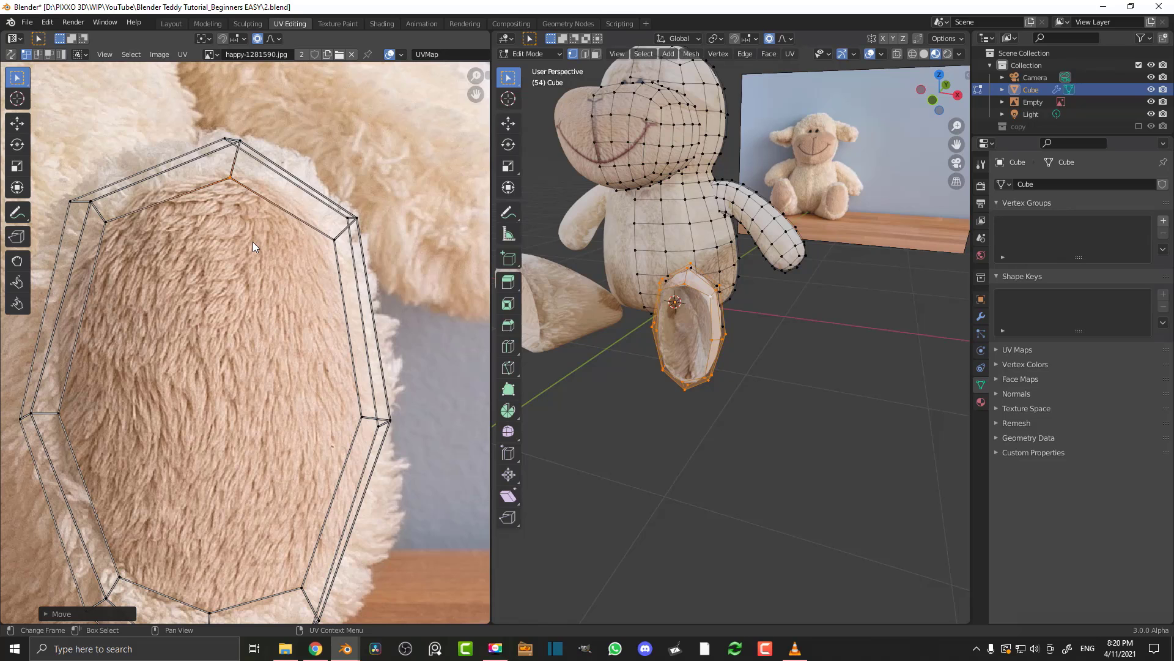
{"action": "key", "text": "Home"}
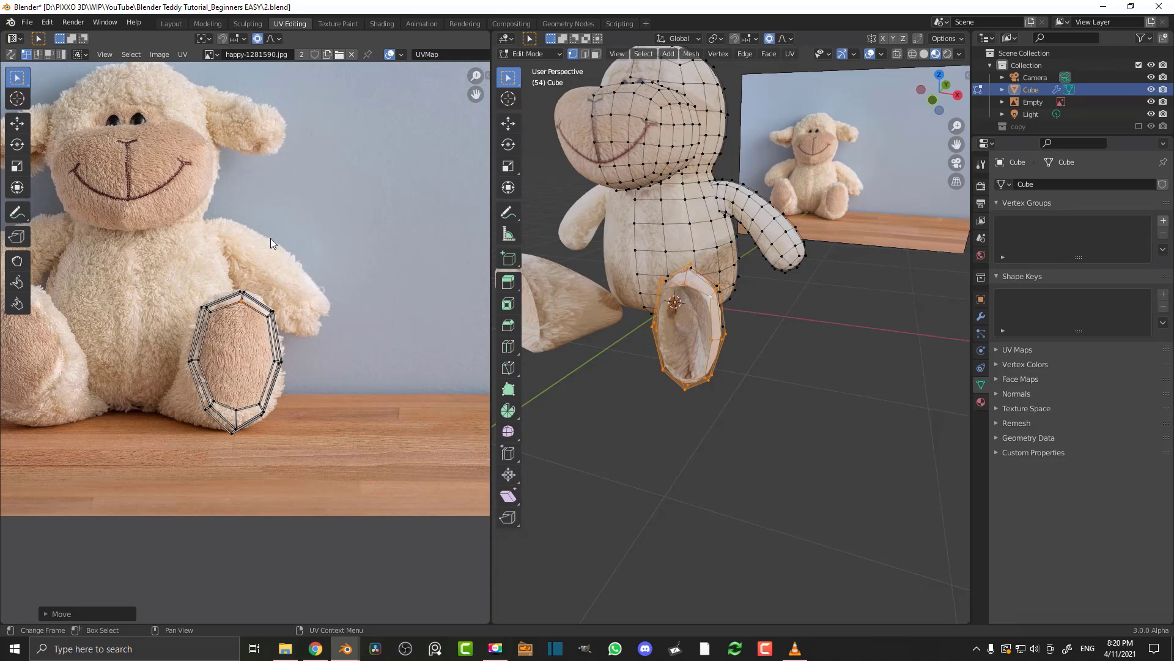
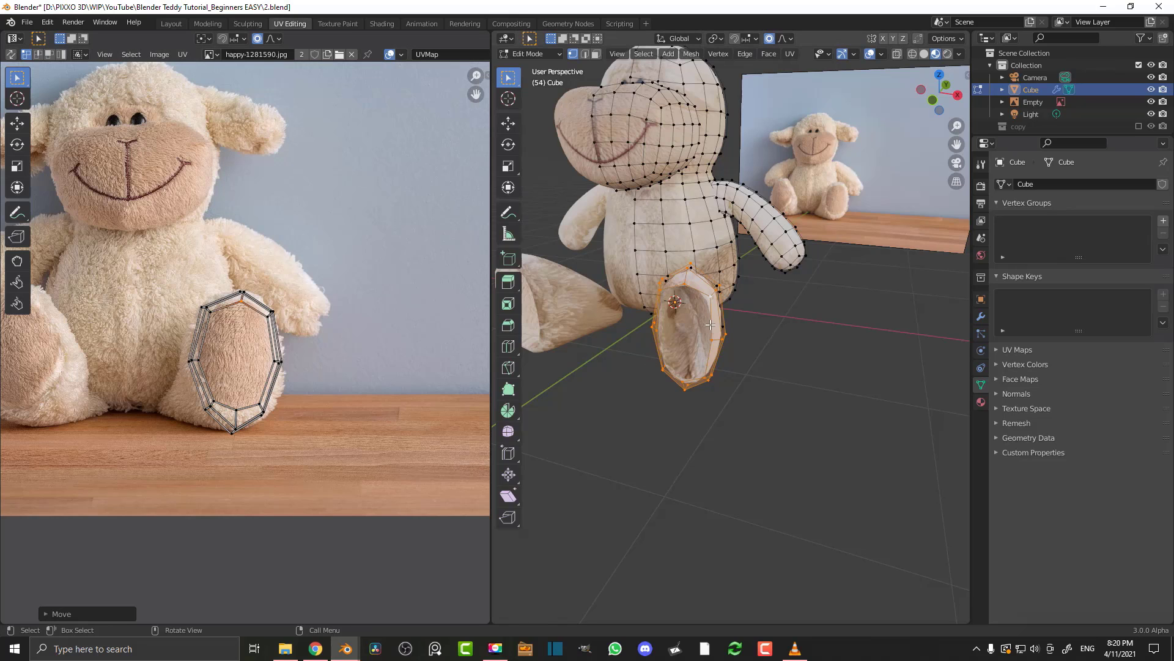
Reveal the hidden sole faces and clear the mesh selection
{"action": "scroll", "coordinate": [734, 287], "scroll_direction": "up", "scroll_amount": 4}
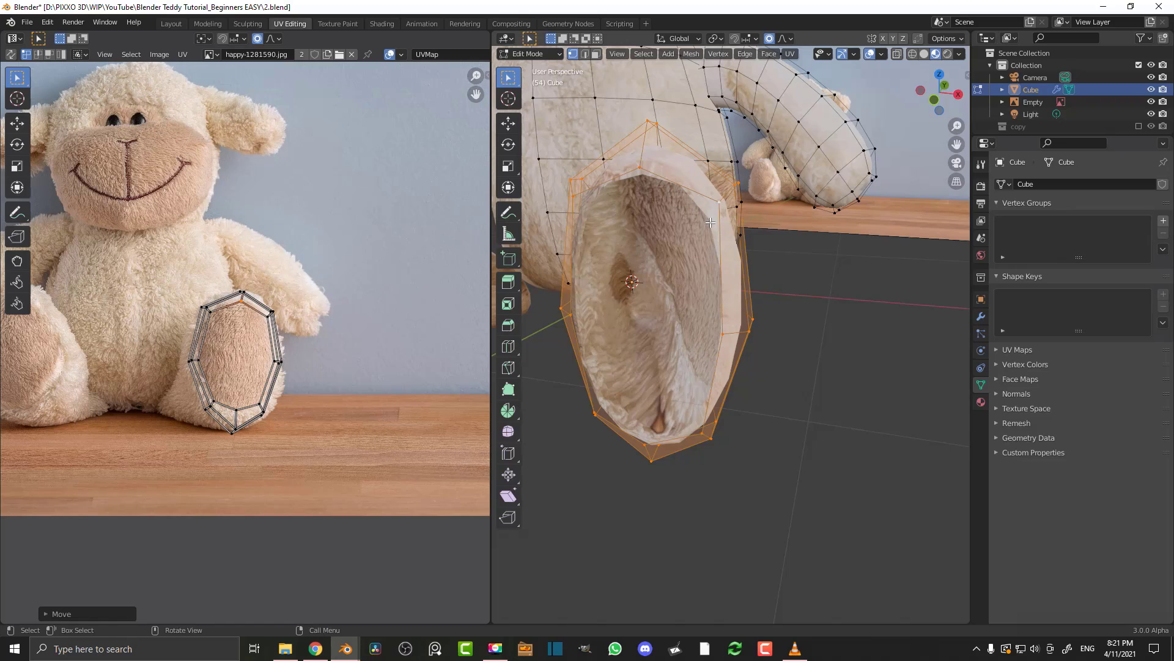
{"action": "key", "text": "alt+h"}
{"action": "key", "text": "alt+a"}
{"action": "scroll", "coordinate": [728, 235], "scroll_direction": "down", "scroll_amount": 5}
{"action": "middle_click_drag", "start_coordinate": [710, 223], "coordinate": [683, 287]}
{"action": "scroll", "coordinate": [728, 245], "scroll_direction": "up", "scroll_amount": 3}
{"action": "scroll", "coordinate": [747, 262], "scroll_direction": "down", "scroll_amount": 4}
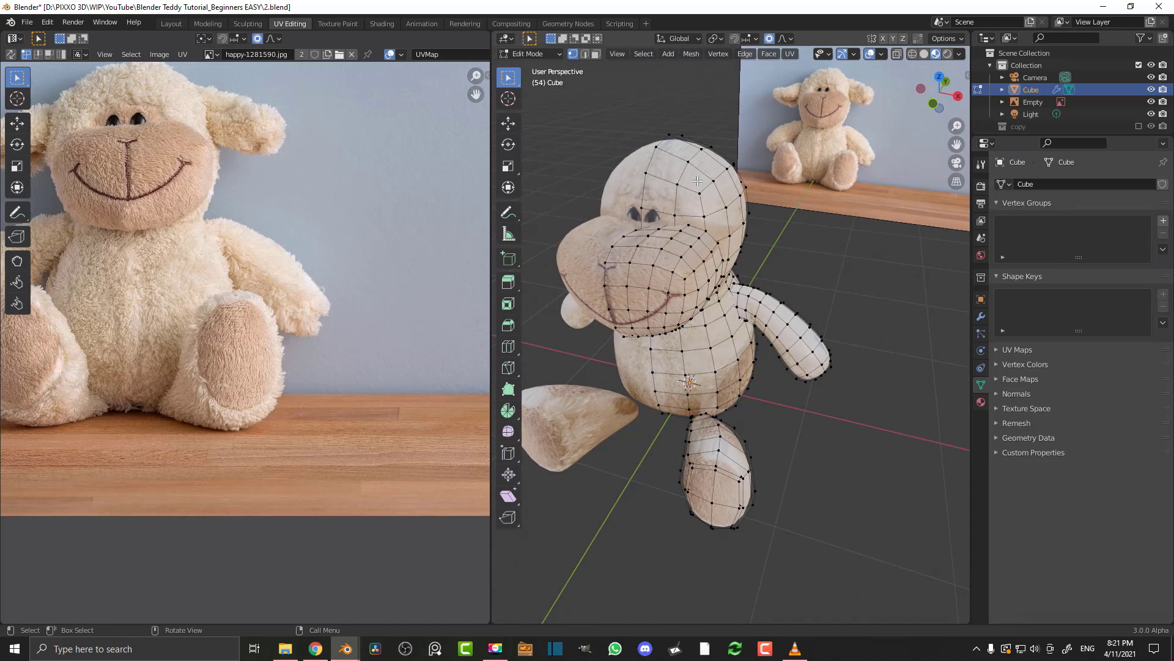
Select the linked head and body mesh and move its top-centre UV vertex down, inside the head's fur, with proportional editing
{"action": "key", "text": "ctrl+l"}
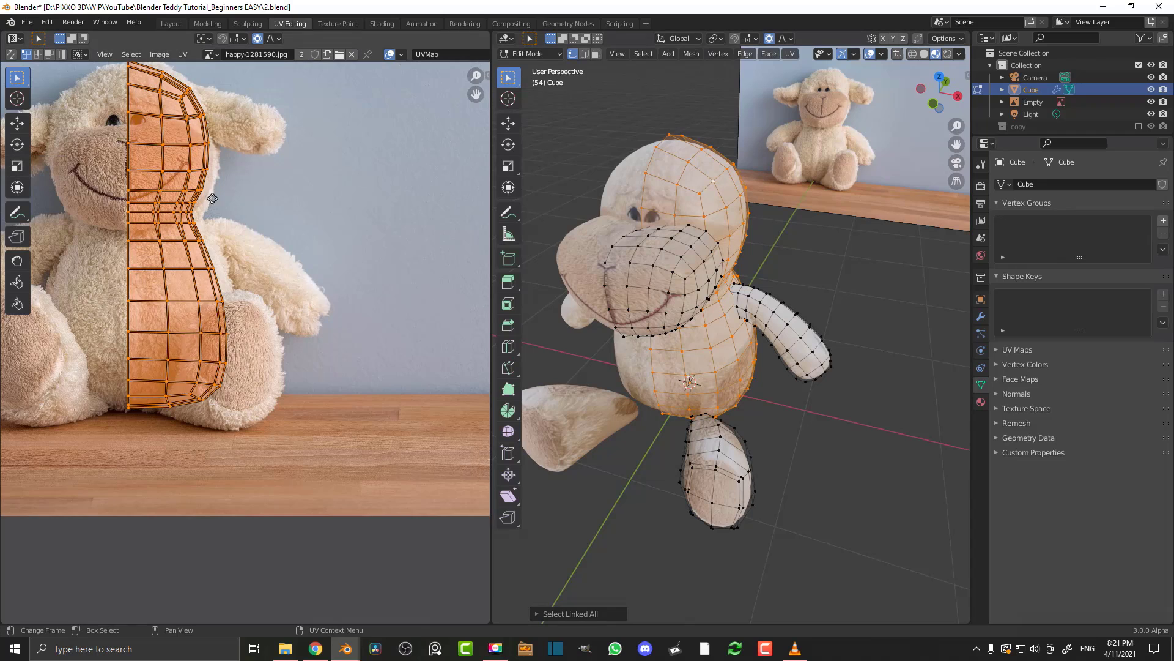
{"action": "key", "text": "KP_Decimal"}
{"action": "scroll", "coordinate": [246, 219], "scroll_direction": "up", "scroll_amount": 2}
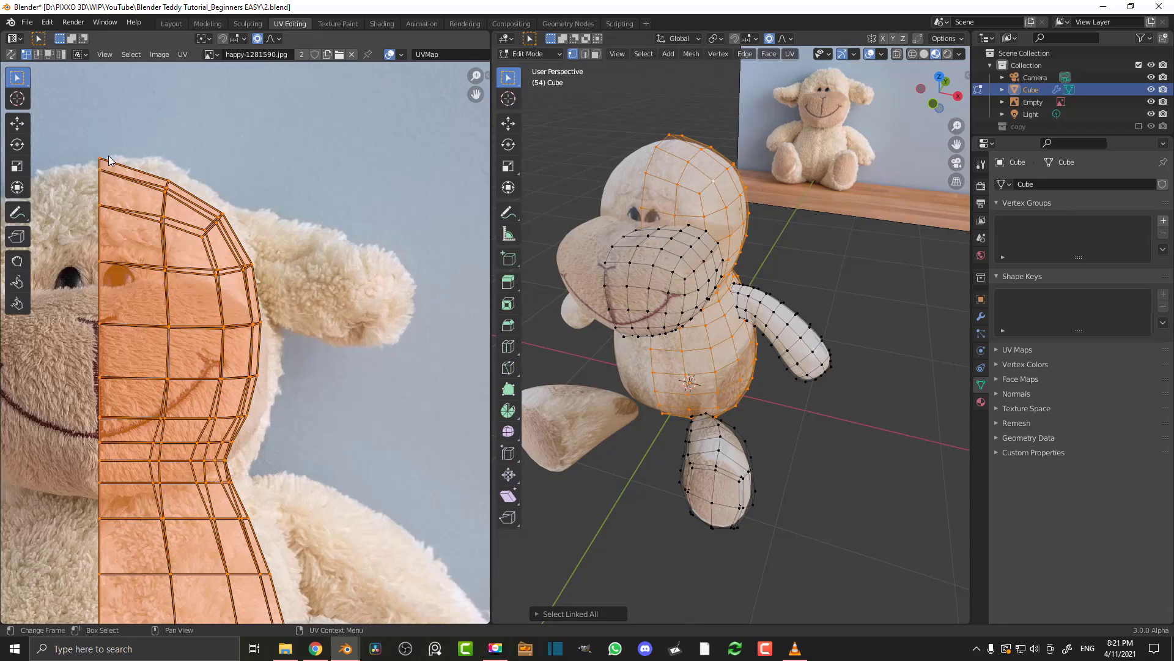
{"action": "left_click", "coordinate": [102, 158]}
{"action": "key", "text": "g"}
{"action": "scroll", "coordinate": [131, 244], "scroll_direction": "down", "scroll_amount": 4}
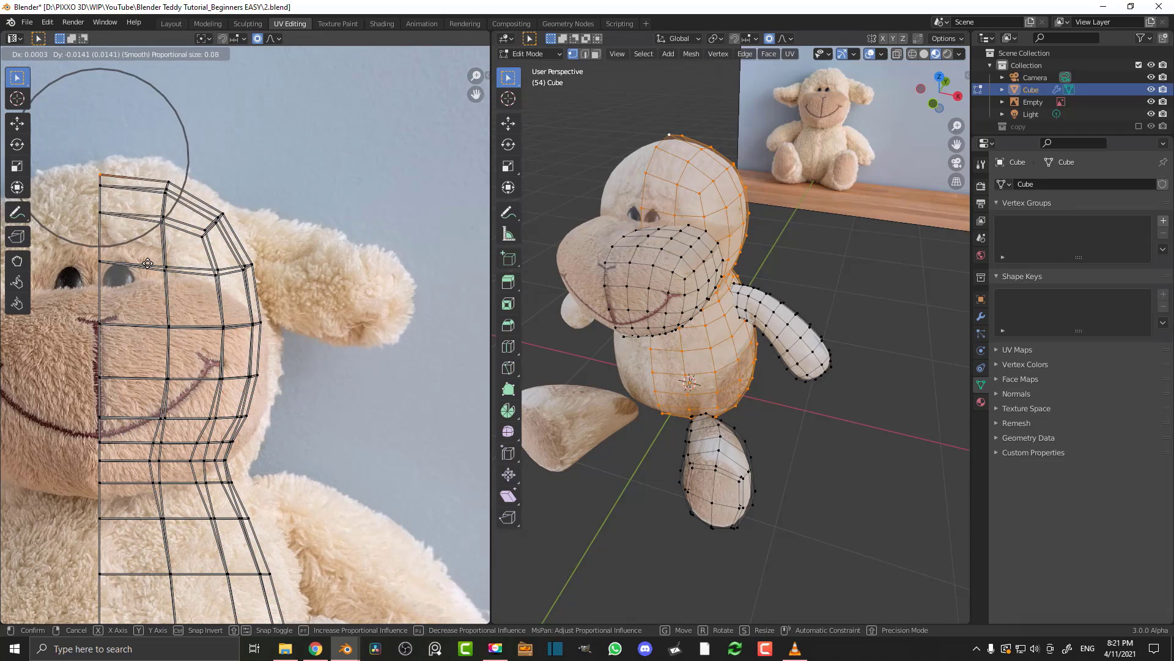
{"action": "left_click", "coordinate": [201, 392]}
Move the outer cheek UV vertex outward toward the edge of the head with a larger proportional radius
{"action": "left_click", "coordinate": [263, 376]}
{"action": "key", "text": "g"}
{"action": "scroll", "coordinate": [270, 370], "scroll_direction": "down", "scroll_amount": 2}
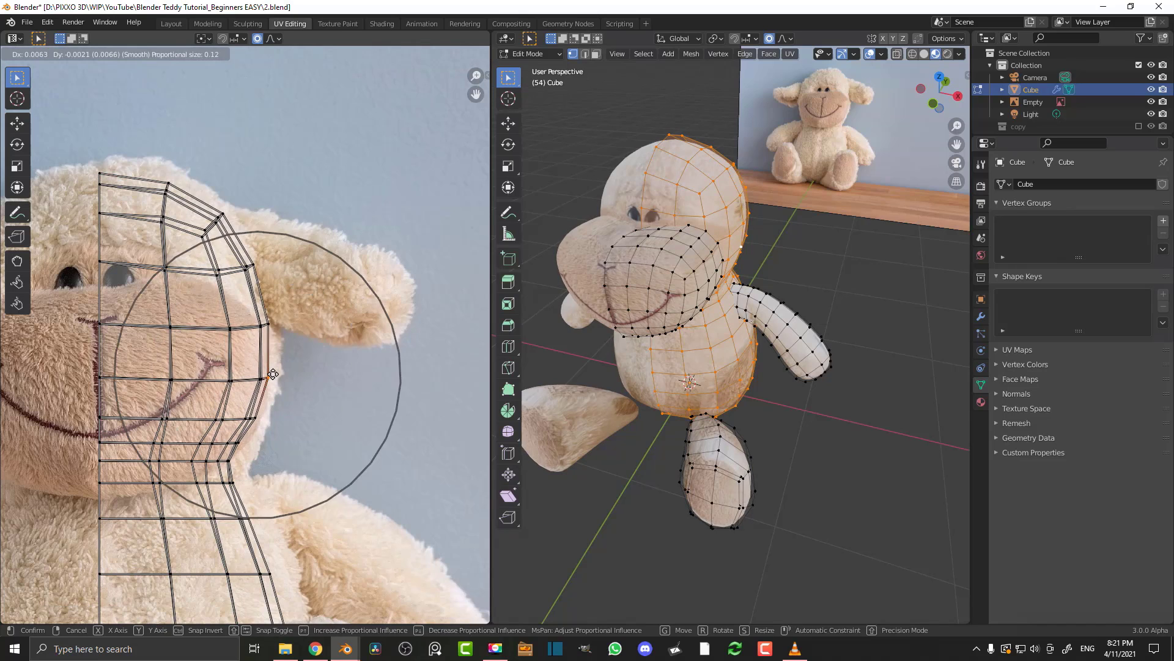
{"action": "left_click", "coordinate": [308, 367]}
Return to Object Mode, switch to the Layout workspace and view the bear's head from the front
{"action": "middle_click_drag", "start_coordinate": [646, 229], "coordinate": [734, 205]}
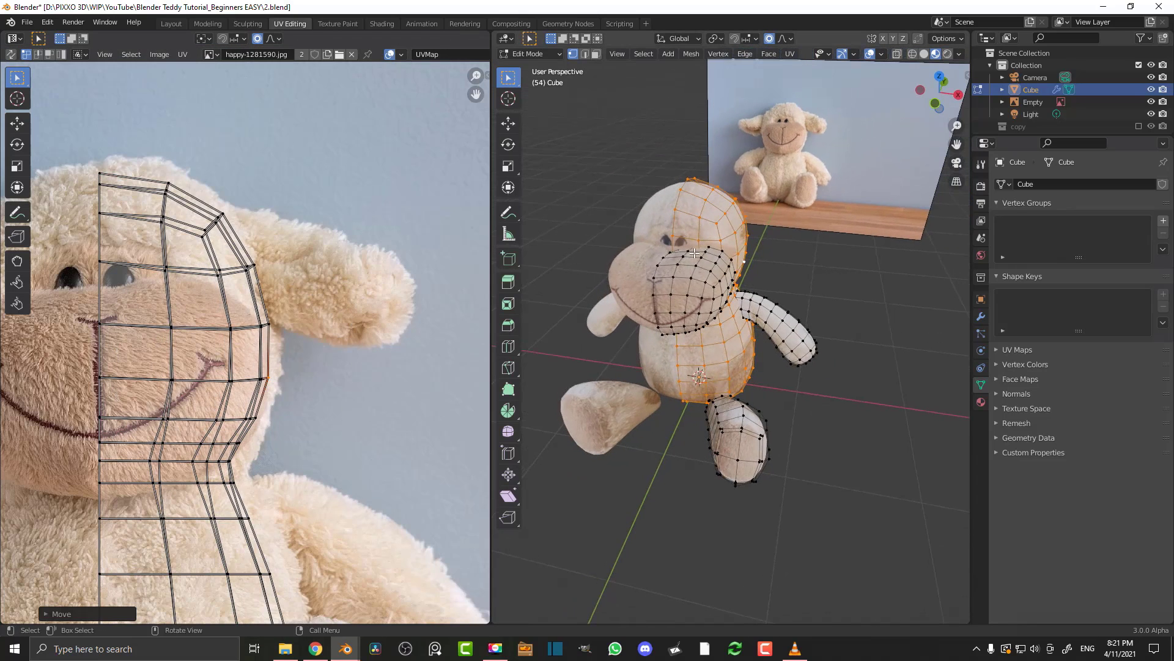
{"action": "key", "text": "Tab"}
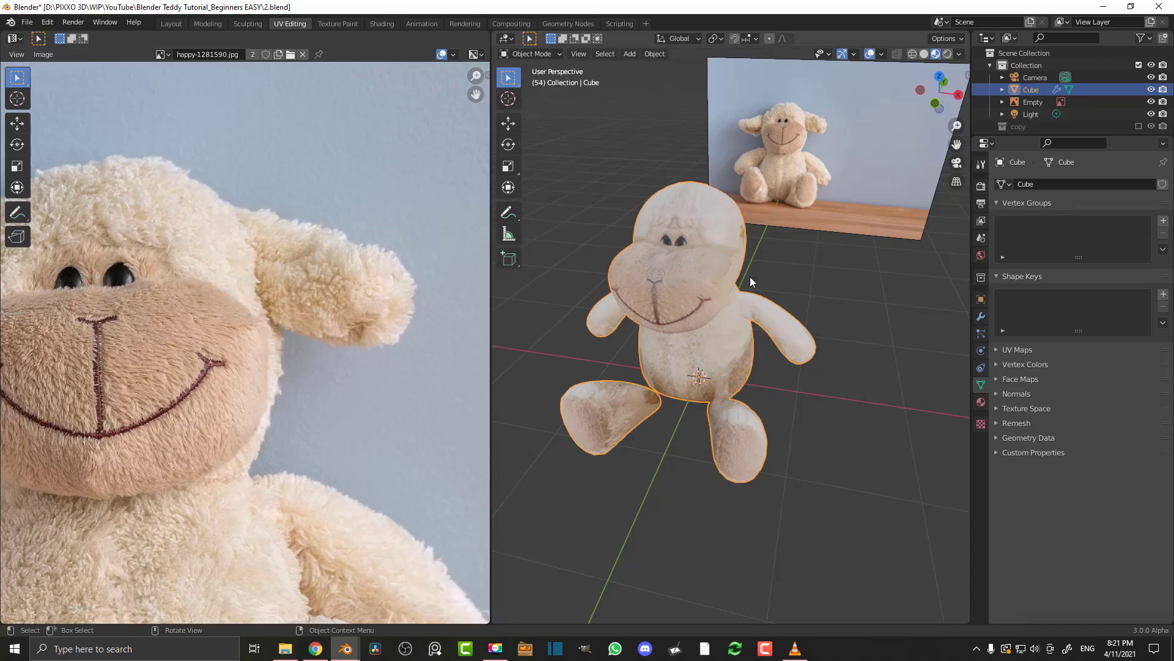
{"action": "left_click", "coordinate": [171, 23]}
{"action": "middle_click_drag", "start_coordinate": [545, 280], "coordinate": [601, 268]}
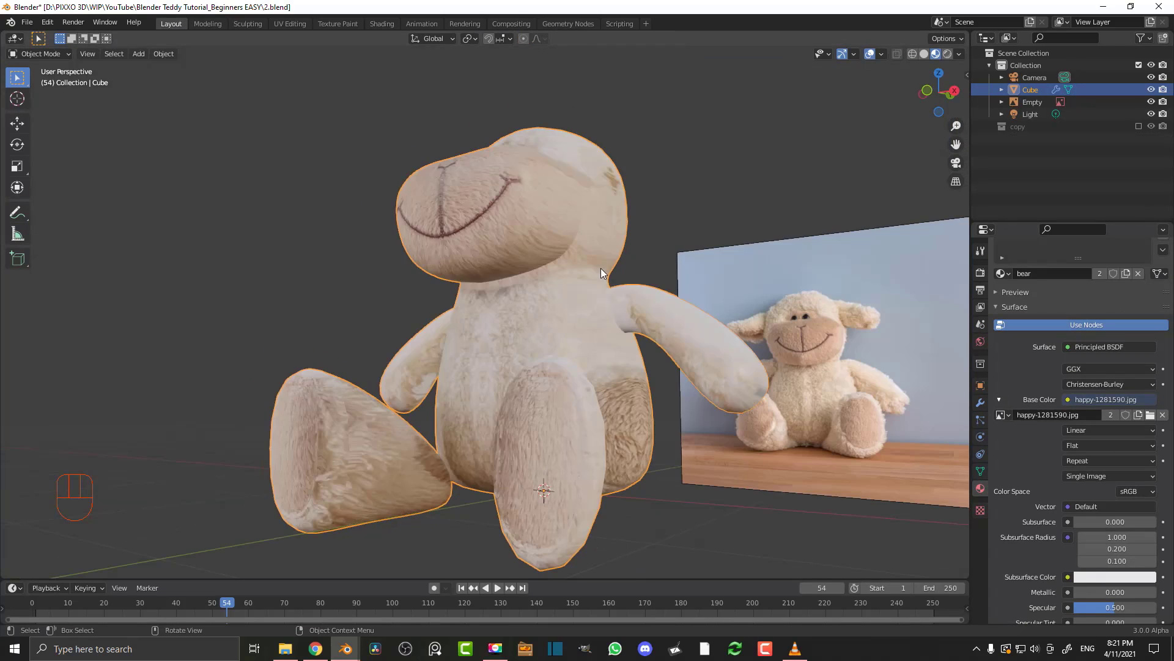
{"action": "key", "text": "KP_1"}
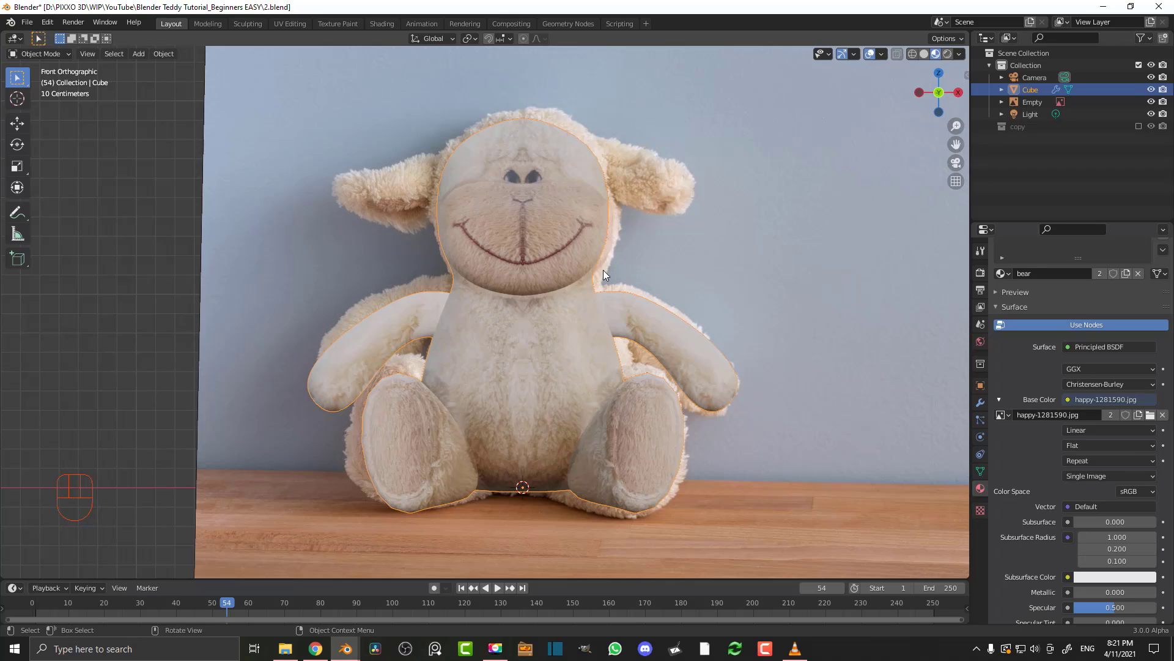
{"action": "middle_click_drag", "start_coordinate": [585, 244], "coordinate": [583, 319], "text": "shift"}
{"action": "scroll", "coordinate": [572, 262], "scroll_direction": "up", "scroll_amount": 3}
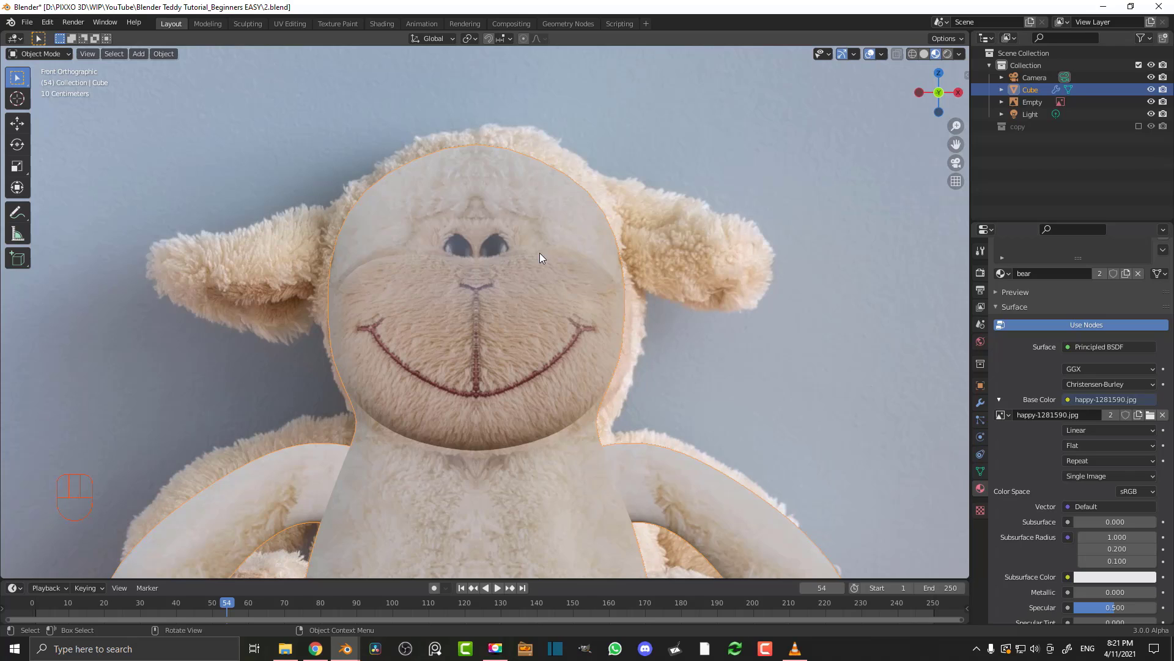
{"action": "scroll", "coordinate": [532, 248], "scroll_direction": "down", "scroll_amount": 2}
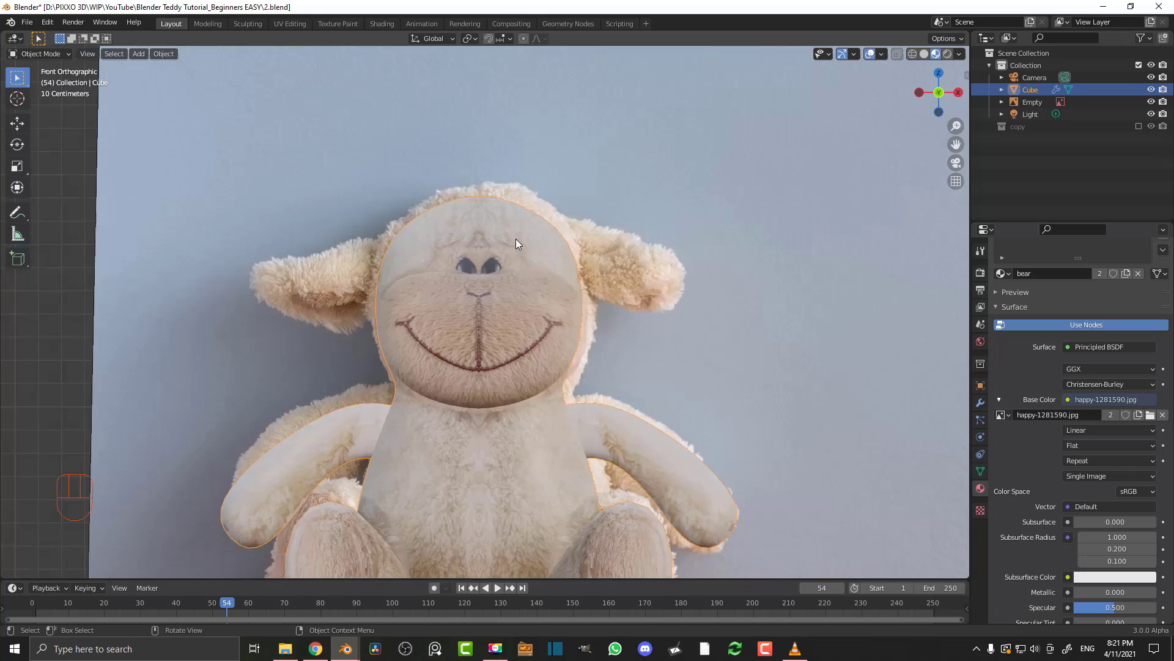
Add a cube mesh to the scene as a new object
{"action": "key", "text": "shift+a"}
{"action": "mouse_move", "coordinate": [519, 245]}
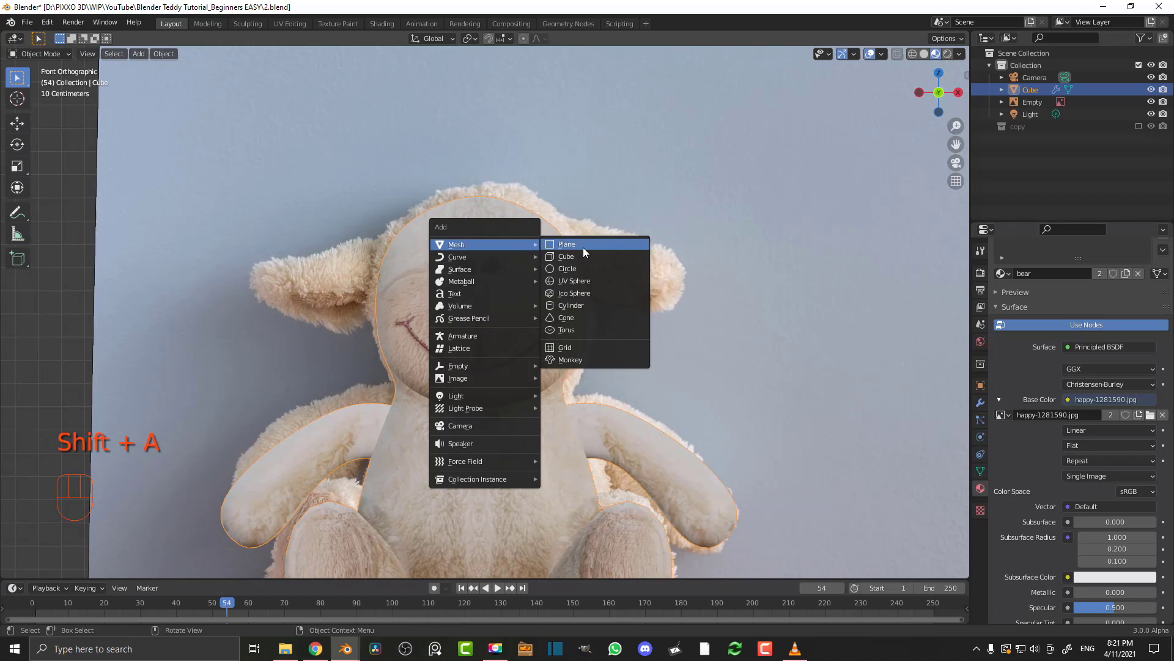
{"action": "left_click", "coordinate": [603, 260]}
{"action": "scroll", "coordinate": [581, 390], "scroll_direction": "down", "scroll_amount": 3}
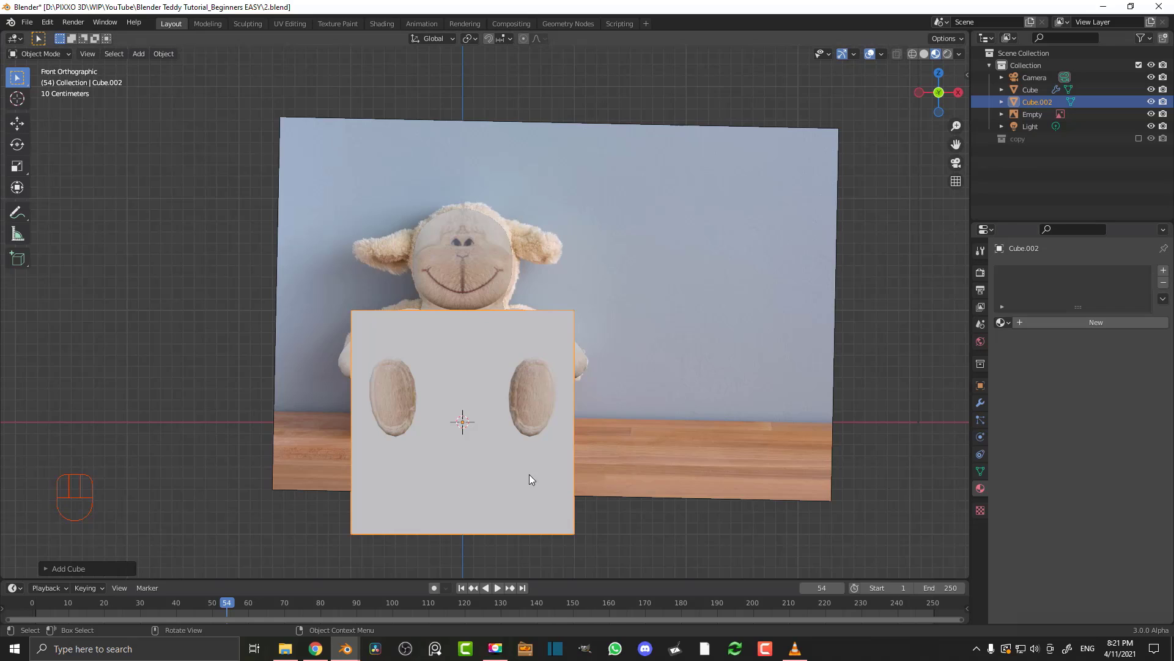
Scale the new cube down to about 0.135 and position it at the base of the ear on the image's right side
{"action": "scroll", "coordinate": [514, 487], "scroll_direction": "up", "scroll_amount": 1}
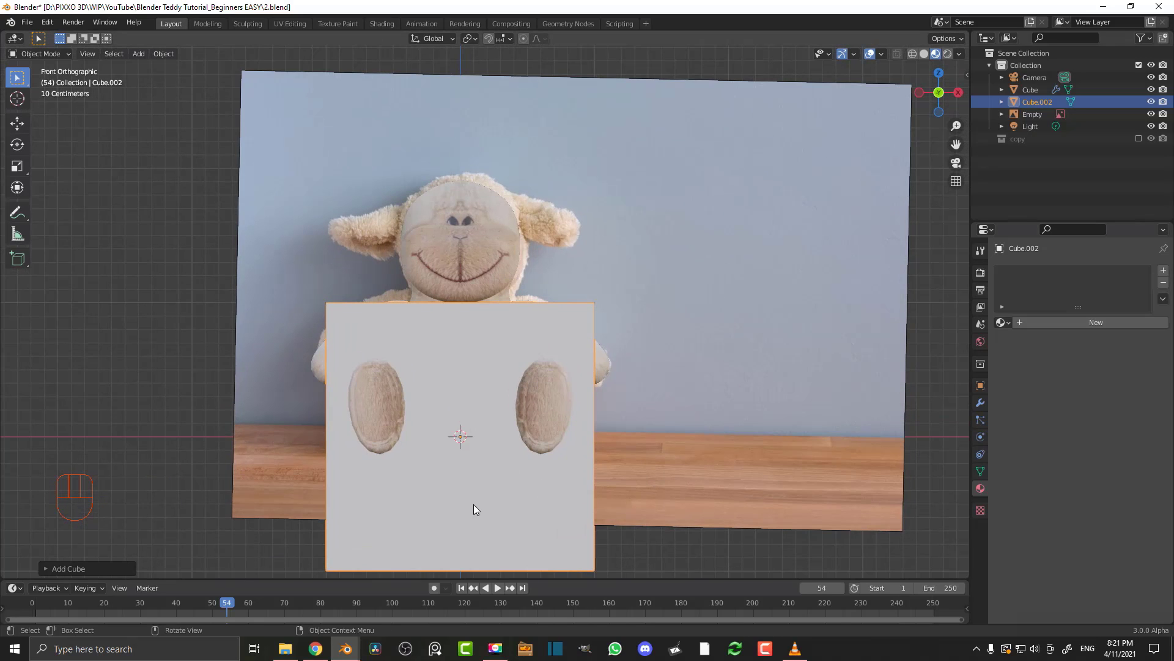
{"action": "key", "text": "g"}
{"action": "left_click", "coordinate": [533, 286]}
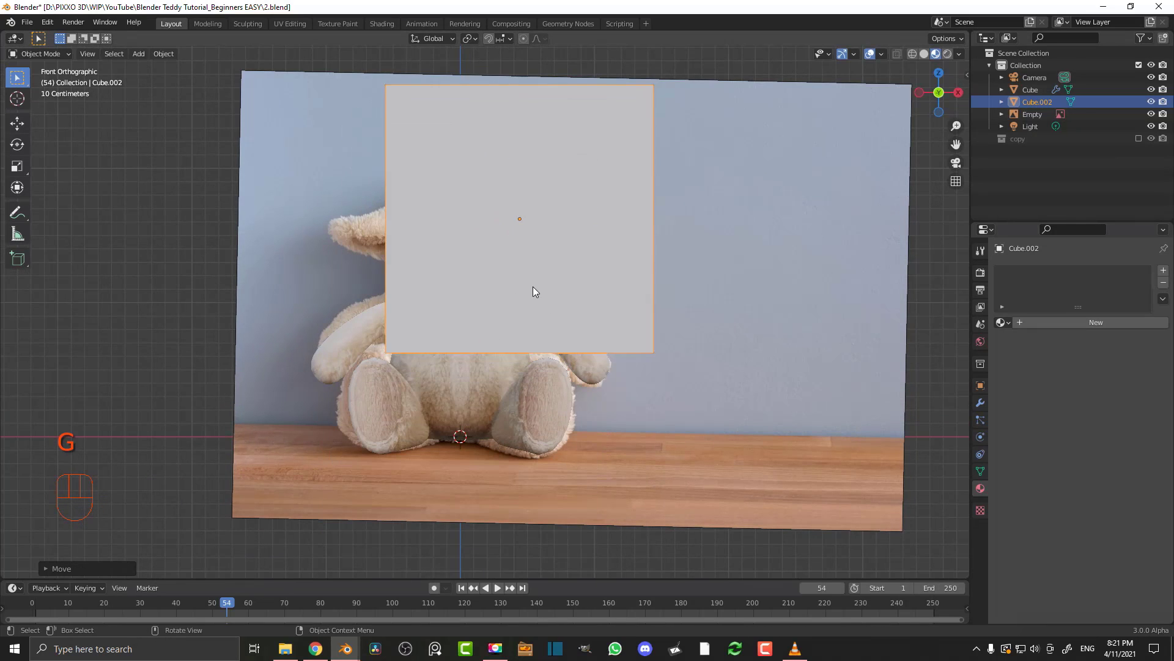
{"action": "key", "text": "s"}
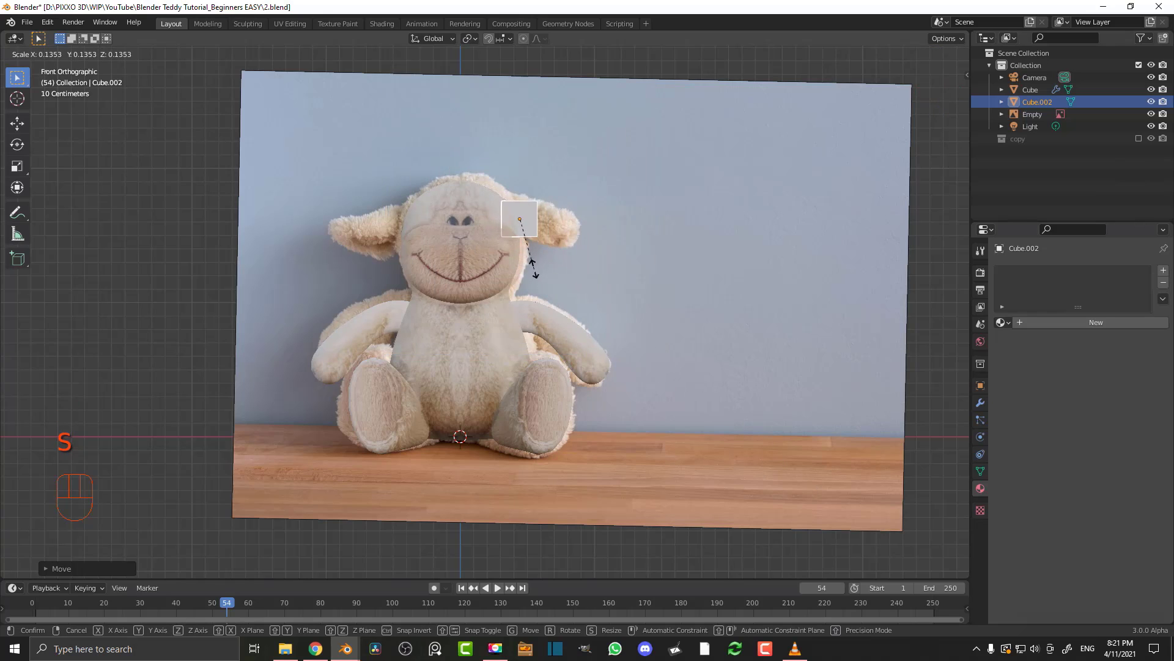
{"action": "left_click", "coordinate": [534, 271]}
{"action": "scroll", "coordinate": [533, 275], "scroll_direction": "up", "scroll_amount": 7}
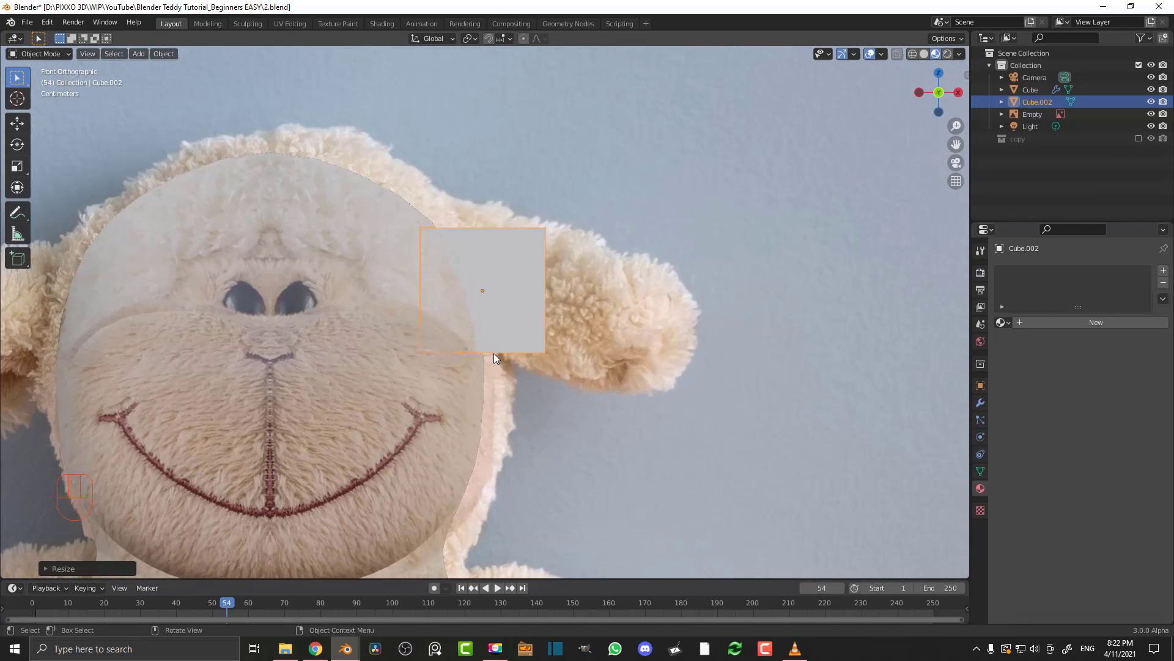
{"action": "key", "text": "g"}
{"action": "left_click", "coordinate": [520, 361]}
{"action": "scroll", "coordinate": [526, 364], "scroll_direction": "down", "scroll_amount": 2}
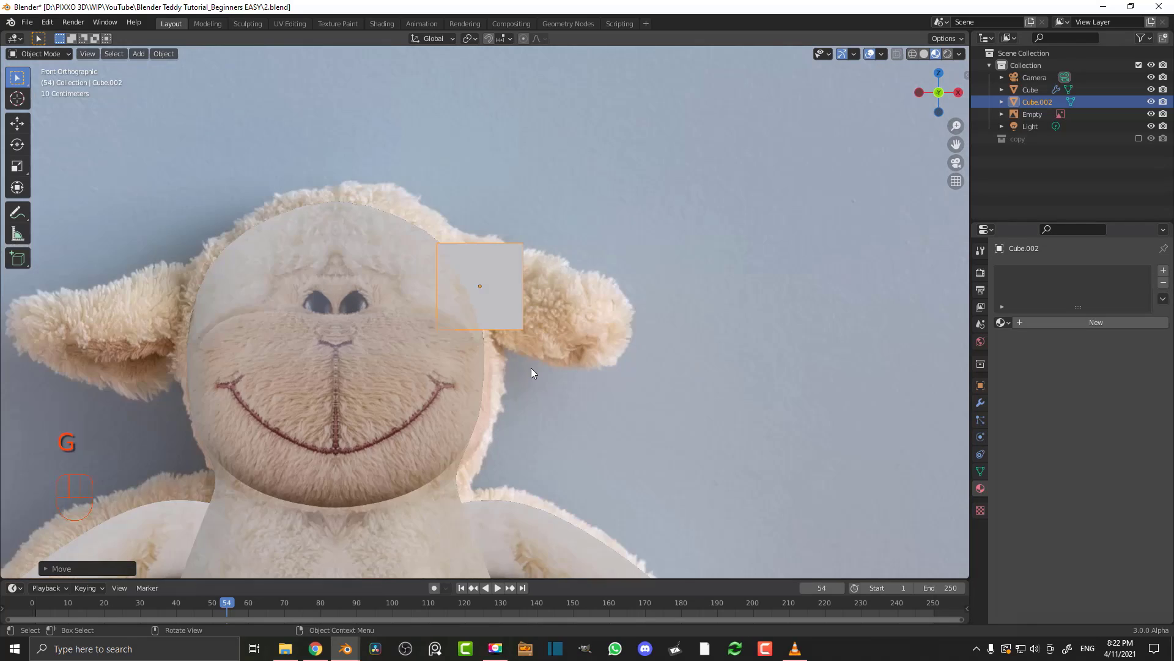
{"action": "scroll", "coordinate": [532, 364], "scroll_direction": "up", "scroll_amount": 1}
In wireframe Edit Mode, move the cube's outer vertices to the tip of the ear and rotate them to match its slant
{"action": "key", "text": "Tab"}
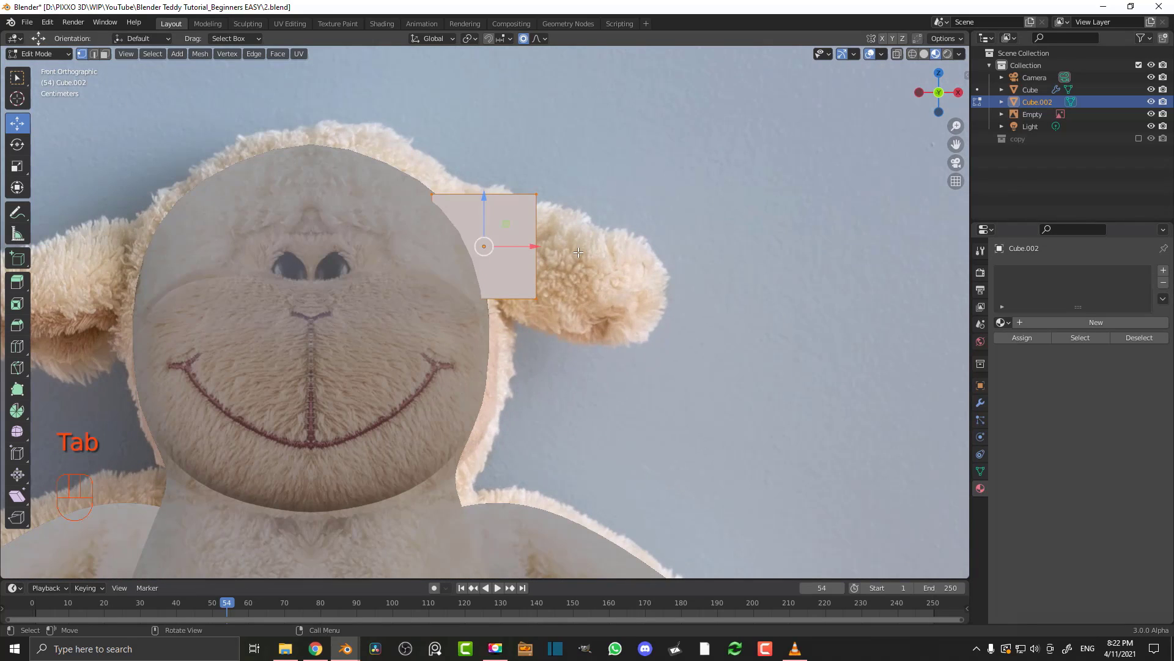
{"action": "key", "text": "z"}
{"action": "left_click", "coordinate": [486, 254]}
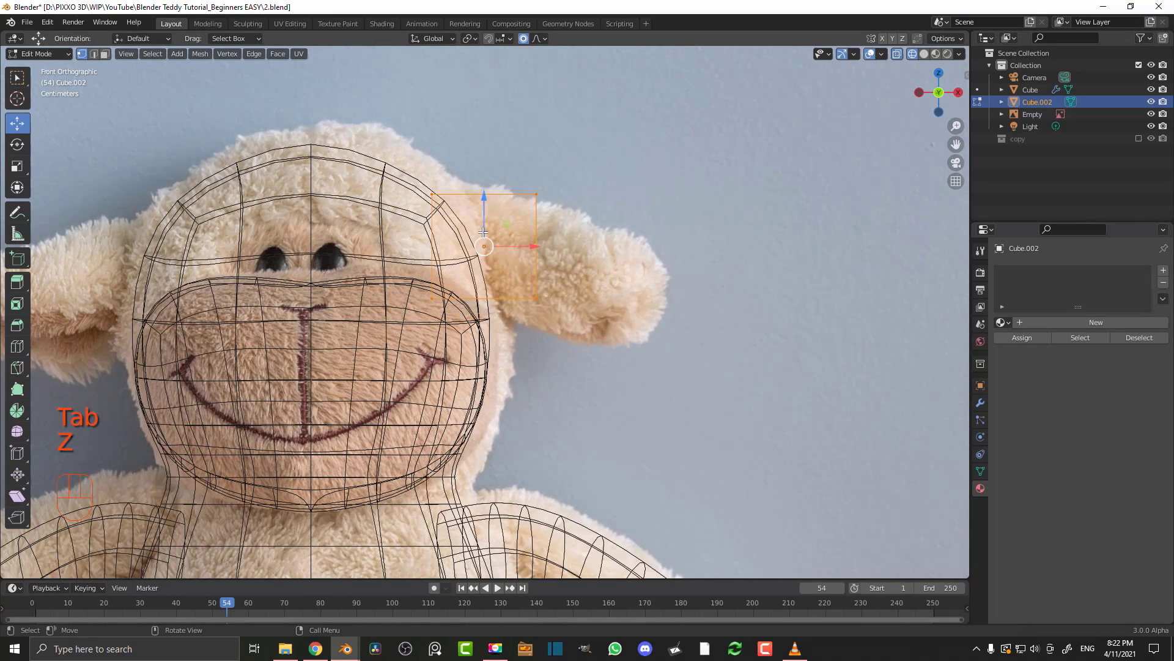
{"action": "left_click_drag", "start_coordinate": [678, 370], "coordinate": [519, 107]}
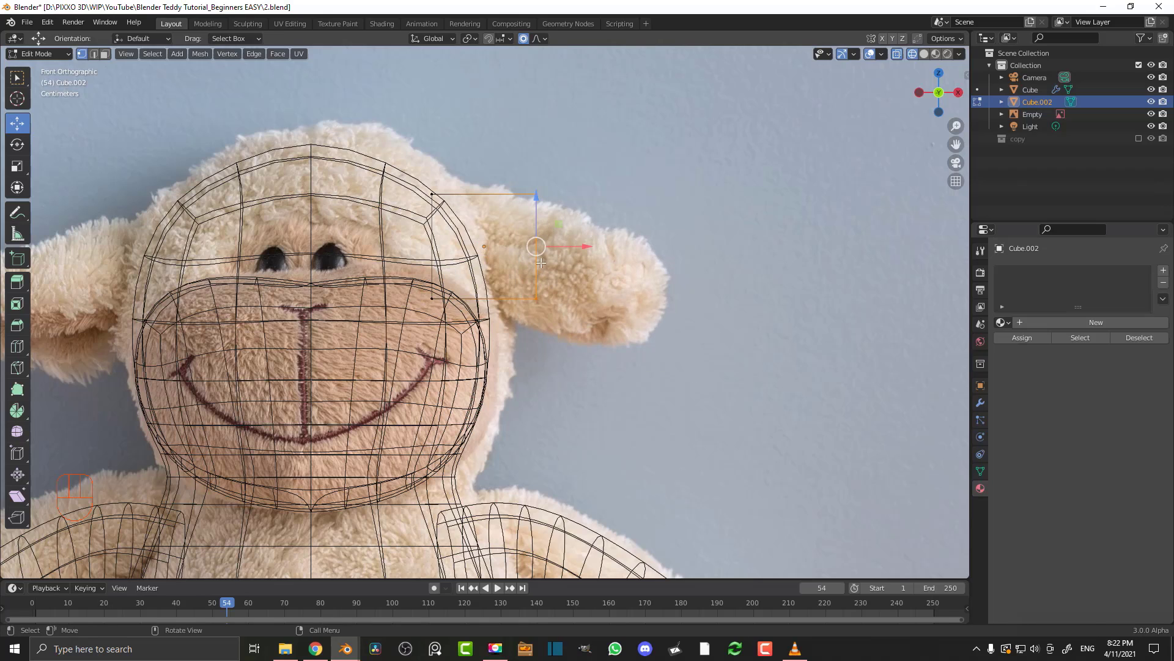
{"action": "key", "text": "g"}
{"action": "left_click", "coordinate": [639, 317]}
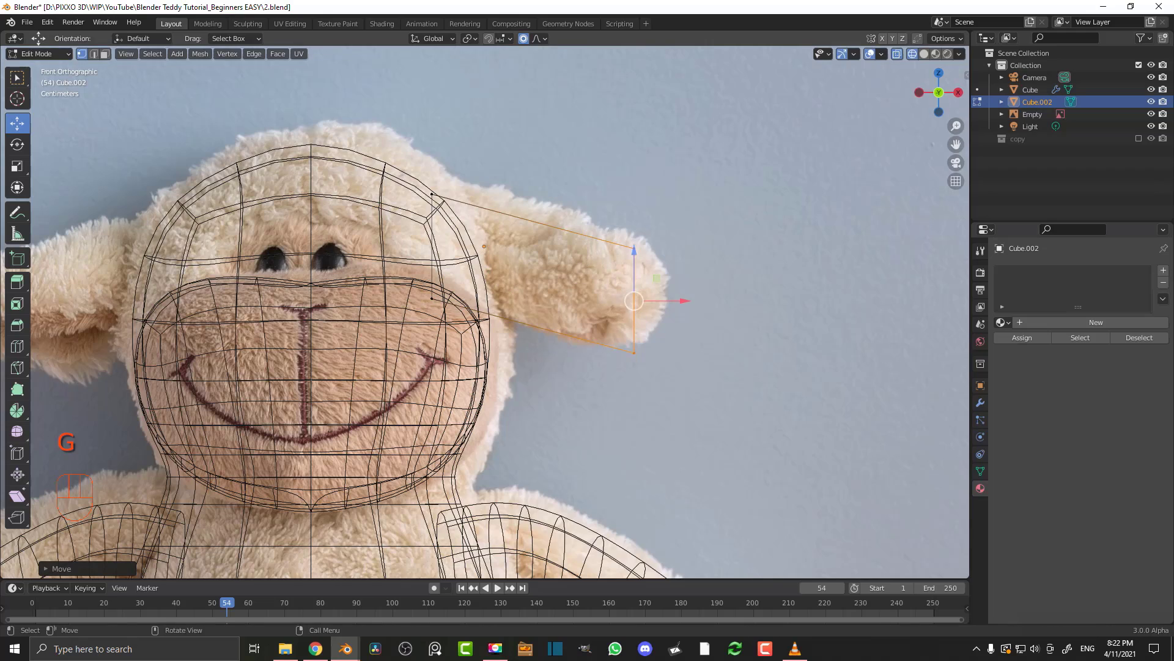
{"action": "key", "text": "r"}
{"action": "left_click", "coordinate": [712, 370]}
Raise the ear mesh's lower vertices to thin it, and shift the outer end vertices slightly down and outward onto the ear tip
{"action": "left_click_drag", "start_coordinate": [772, 426], "coordinate": [718, 400]}
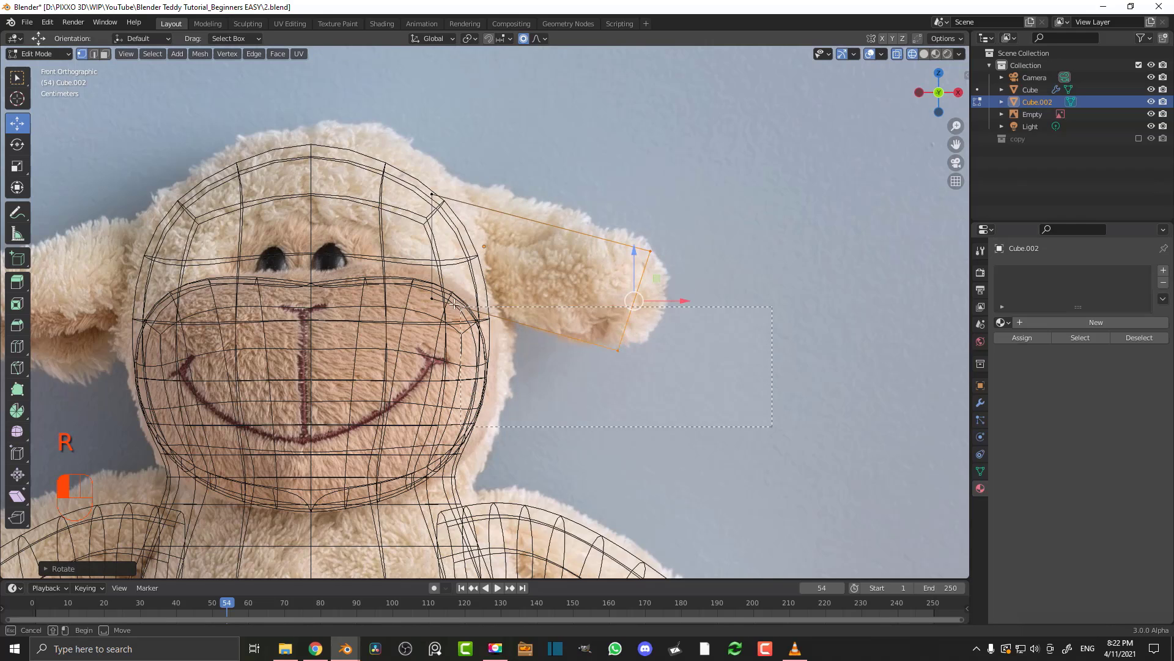
{"action": "left_click_drag", "start_coordinate": [406, 283], "coordinate": [406, 283]}
{"action": "key", "text": "g"}
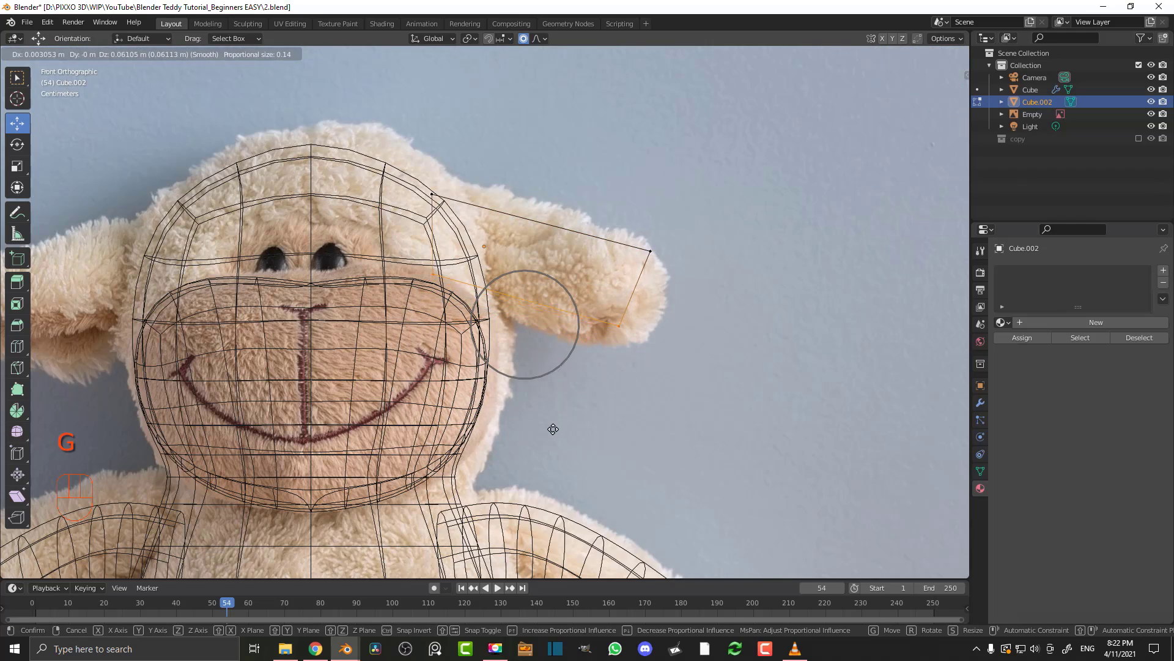
{"action": "left_click", "coordinate": [539, 311]}
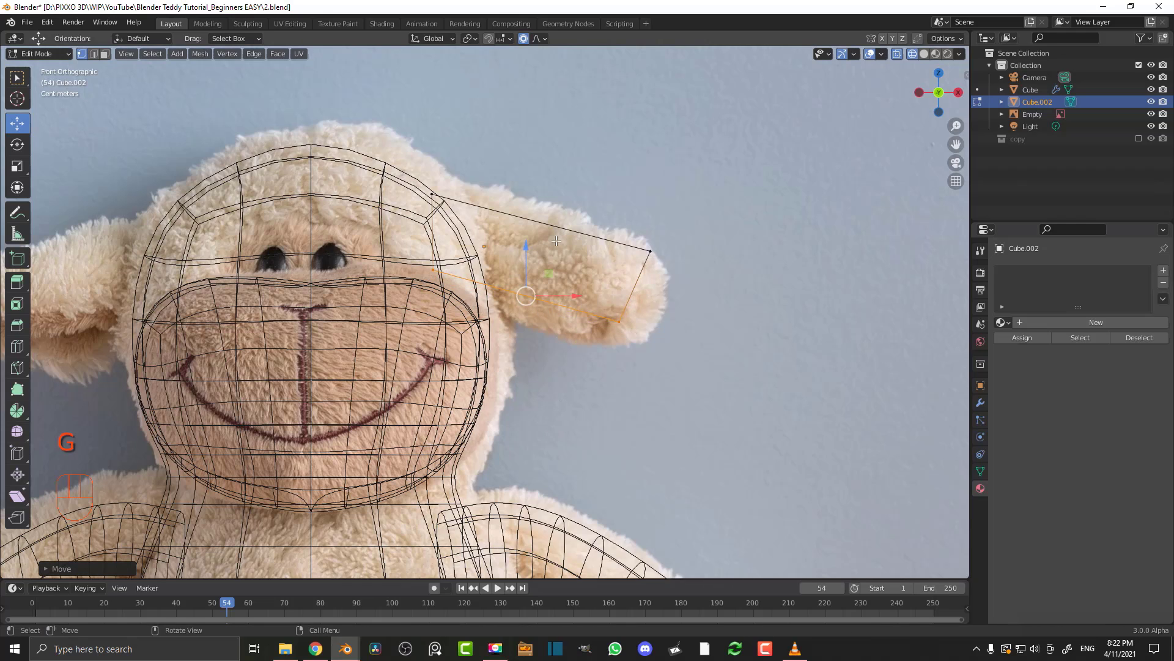
{"action": "key", "text": "g"}
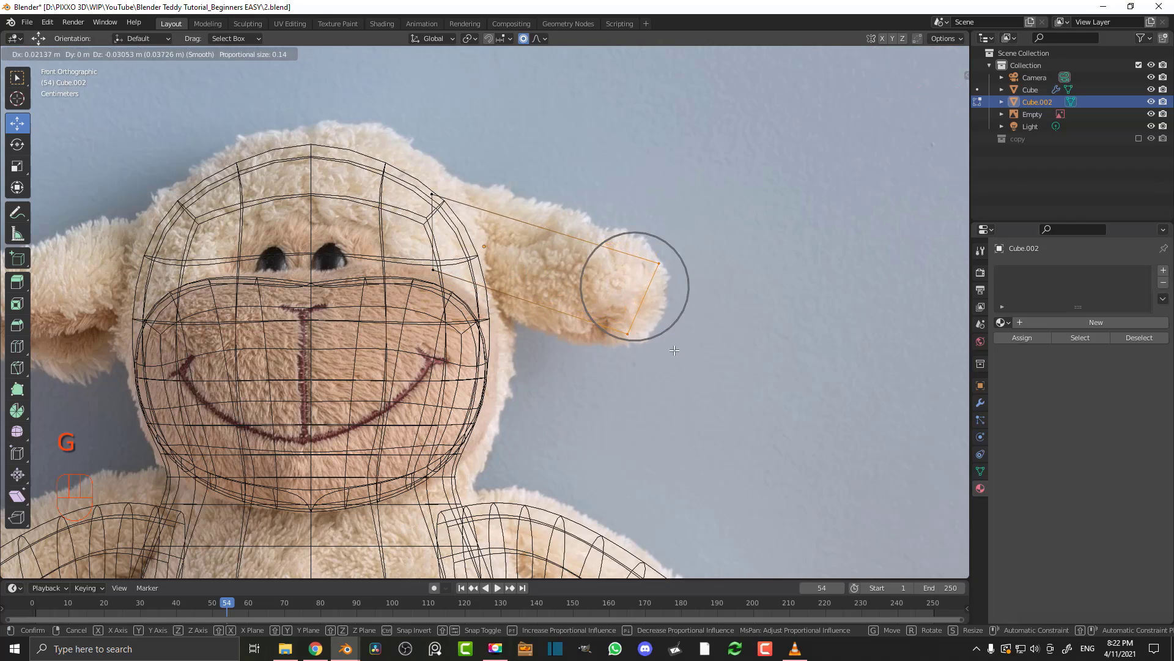
{"action": "left_click", "coordinate": [671, 342]}
Viewing the ear from above, select the inner end vertices near the head and scale them narrower
{"action": "middle_click_drag", "start_coordinate": [470, 217], "coordinate": [542, 347]}
{"action": "left_click_drag", "start_coordinate": [638, 321], "coordinate": [459, 238]}
{"action": "scroll", "coordinate": [612, 332], "scroll_direction": "up", "scroll_amount": 1}
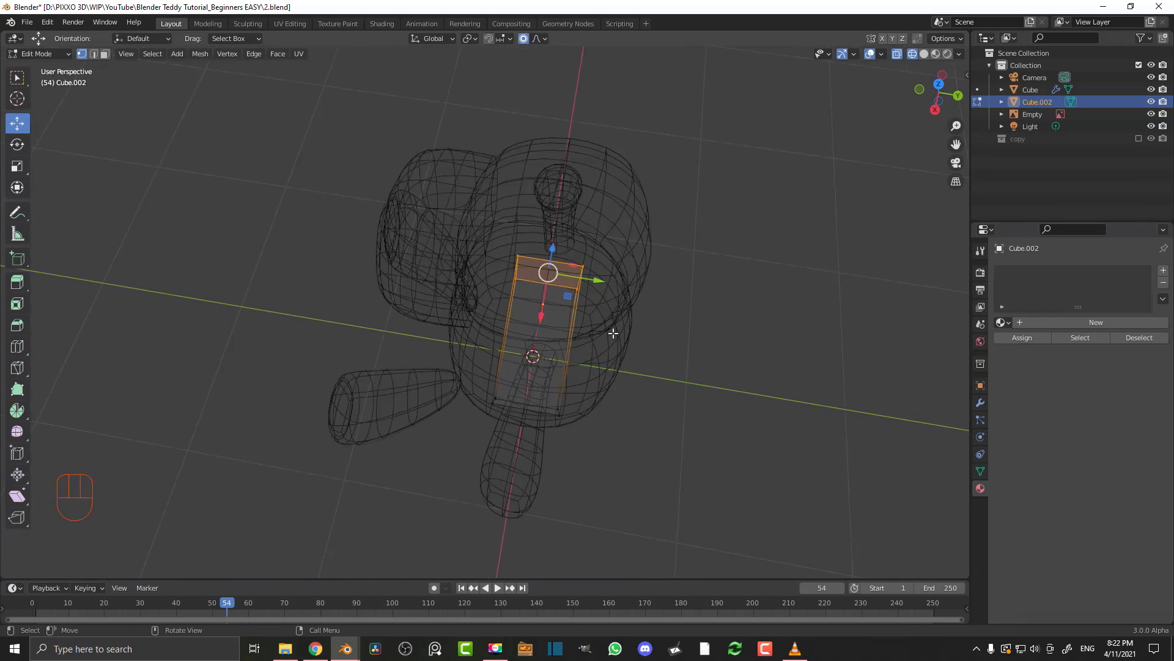
{"action": "left_click_drag", "start_coordinate": [668, 336], "coordinate": [480, 239]}
{"action": "key", "text": "s"}
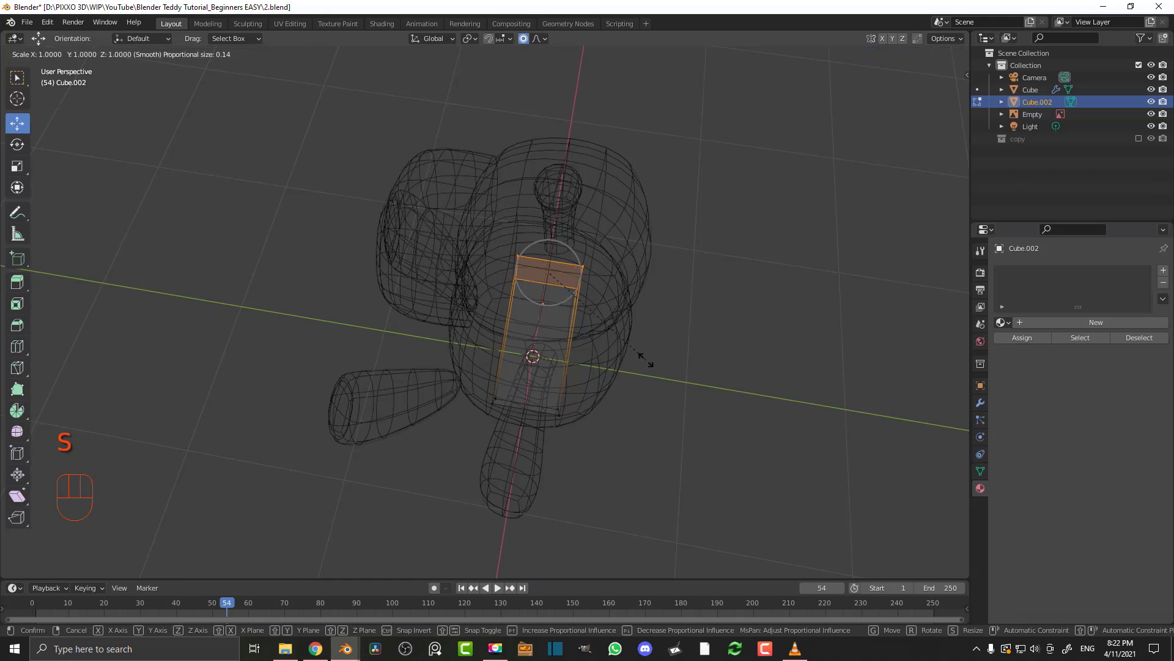
{"action": "left_click", "coordinate": [609, 338]}
Select the ear's outer end vertices and widen them along the Y axis
{"action": "left_click_drag", "start_coordinate": [672, 479], "coordinate": [379, 354]}
{"action": "key", "text": "s"}
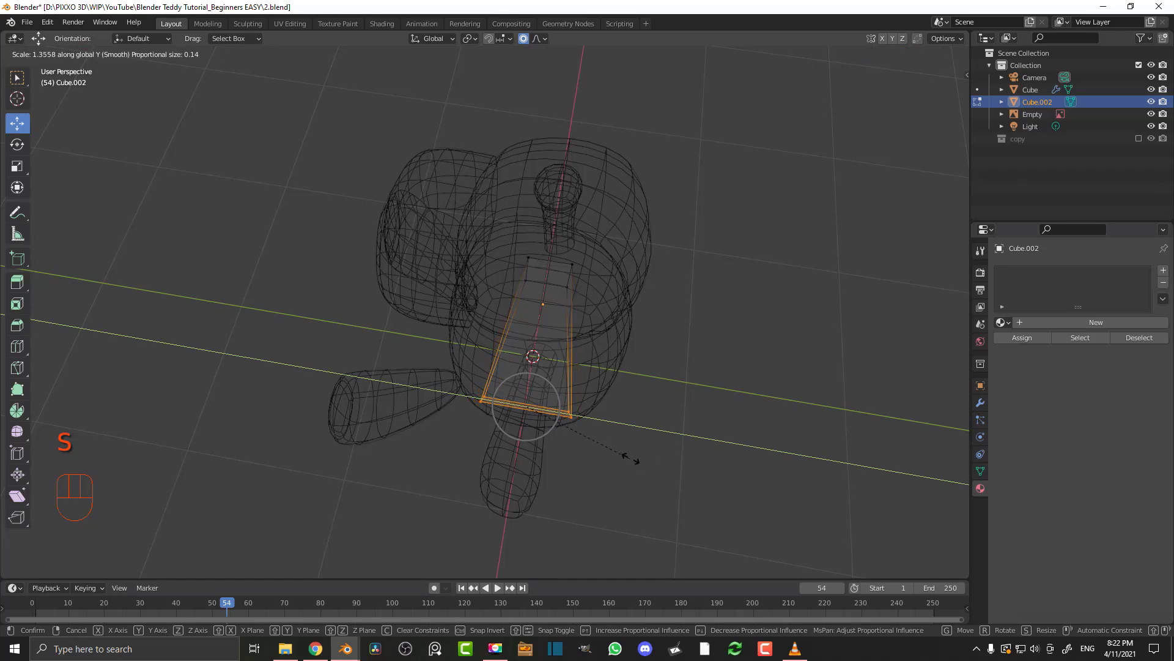
{"action": "left_click", "coordinate": [585, 447]}
In solid shading and face mode, inset the ear's underside face and extrude it about 0.12 m inward
{"action": "middle_click_drag", "start_coordinate": [585, 446], "coordinate": [652, 355]}
{"action": "key", "text": "z"}
{"action": "left_click", "coordinate": [721, 368]}
{"action": "mouse_move", "coordinate": [726, 369]}
{"action": "middle_mouse_down"}
{"action": "mouse_move", "coordinate": [711, 367]}
{"action": "mouse_move", "coordinate": [686, 303]}
{"action": "middle_mouse_up"}
{"action": "left_click", "coordinate": [106, 54]}
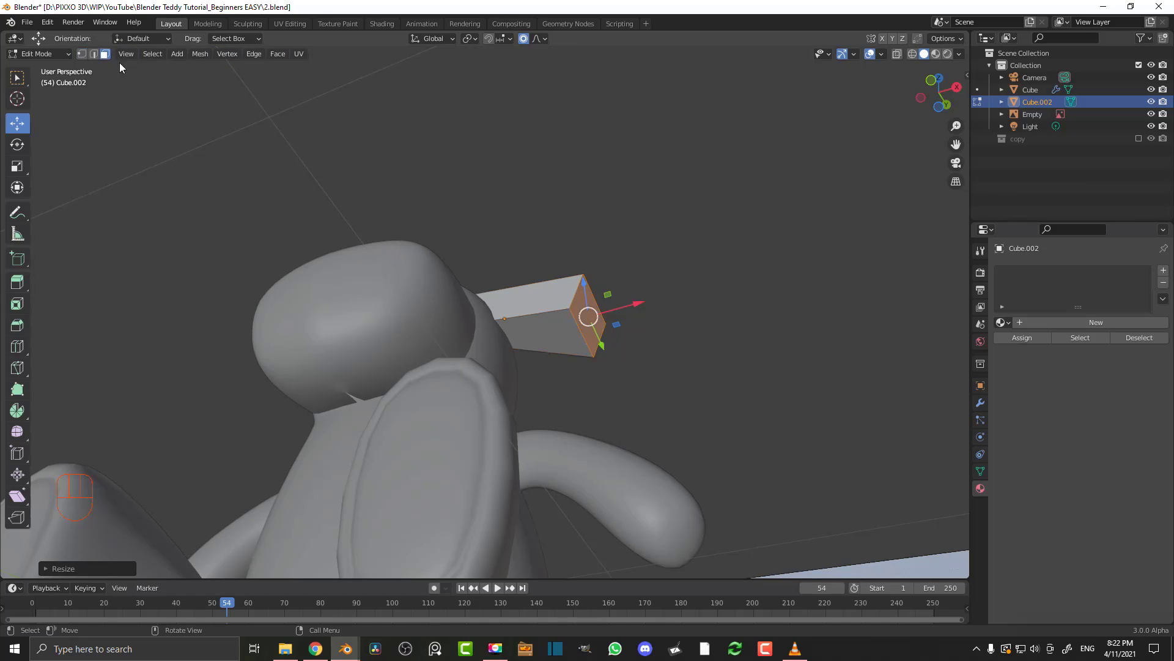
{"action": "scroll", "coordinate": [594, 337], "scroll_direction": "up", "scroll_amount": 2}
{"action": "left_click", "coordinate": [589, 337]}
{"action": "middle_click_drag", "start_coordinate": [589, 337], "coordinate": [629, 345]}
{"action": "key", "text": "i"}
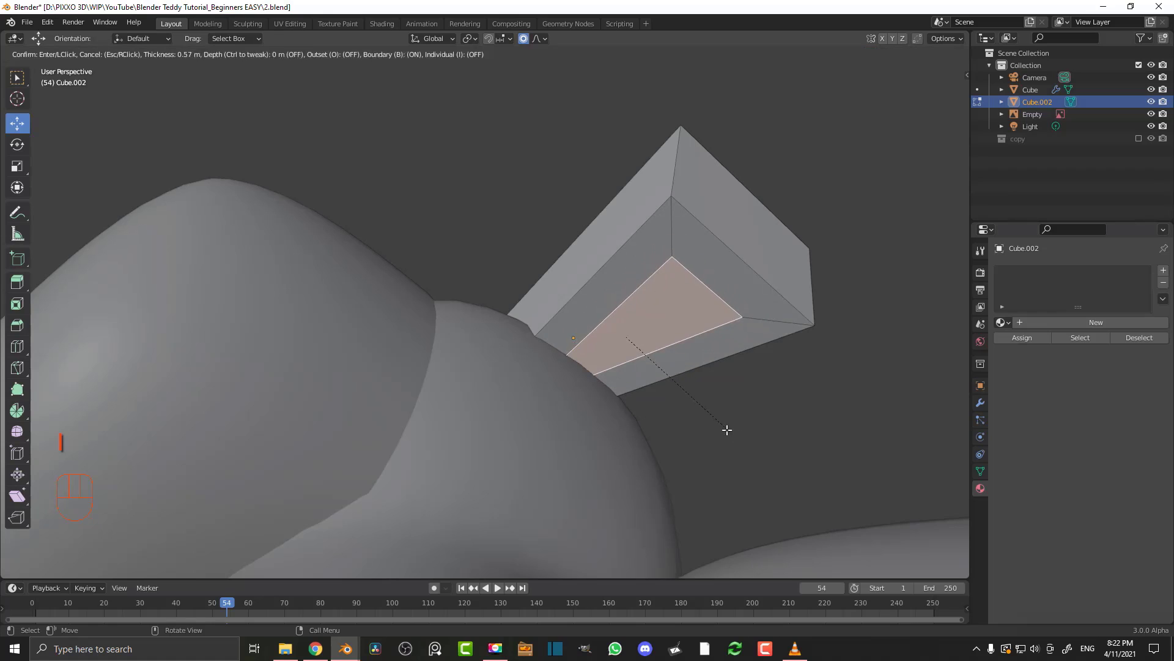
{"action": "left_click", "coordinate": [734, 444]}
{"action": "key", "text": "e"}
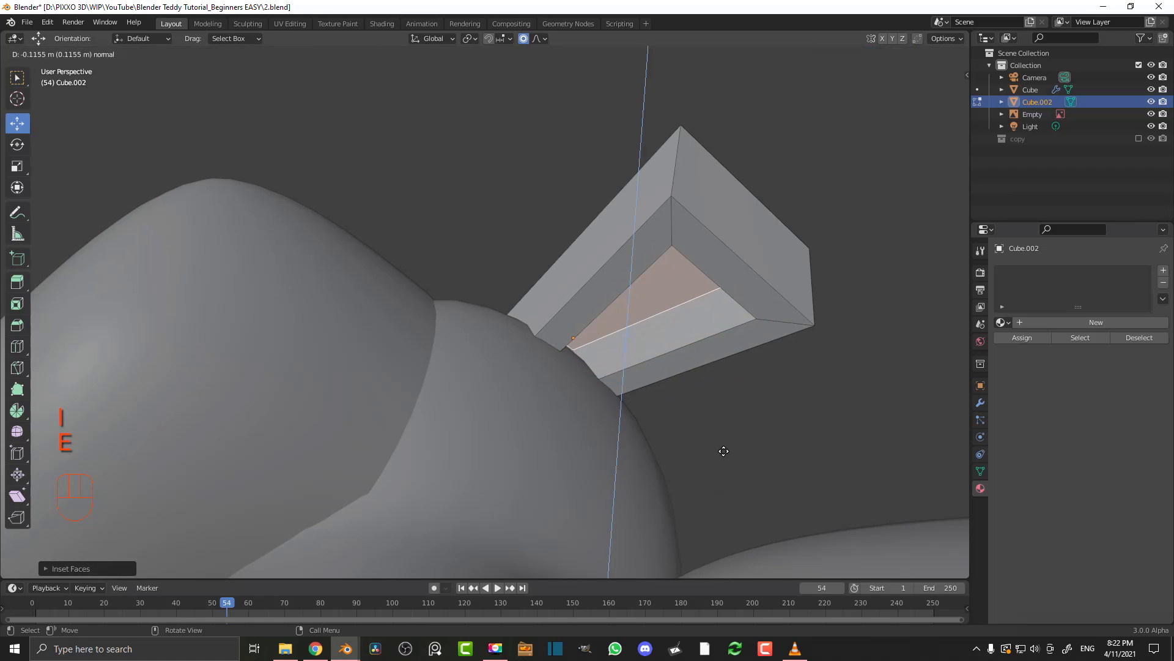
{"action": "left_click", "coordinate": [724, 456]}
Add a centred loop cut across the middle of the ear and fatten it slightly with Shrink/Fatten
{"action": "middle_click_drag", "start_coordinate": [694, 279], "coordinate": [662, 288]}
{"action": "key", "text": "ctrl+r"}
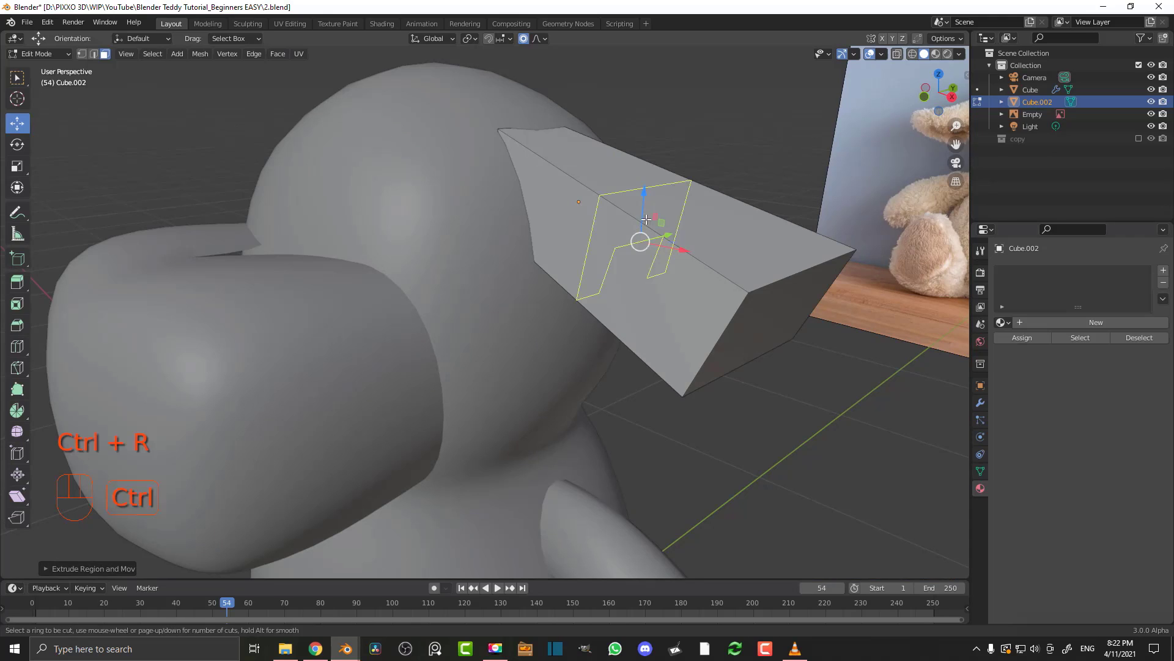
{"action": "left_click", "coordinate": [610, 190]}
{"action": "right_click", "coordinate": [610, 190]}
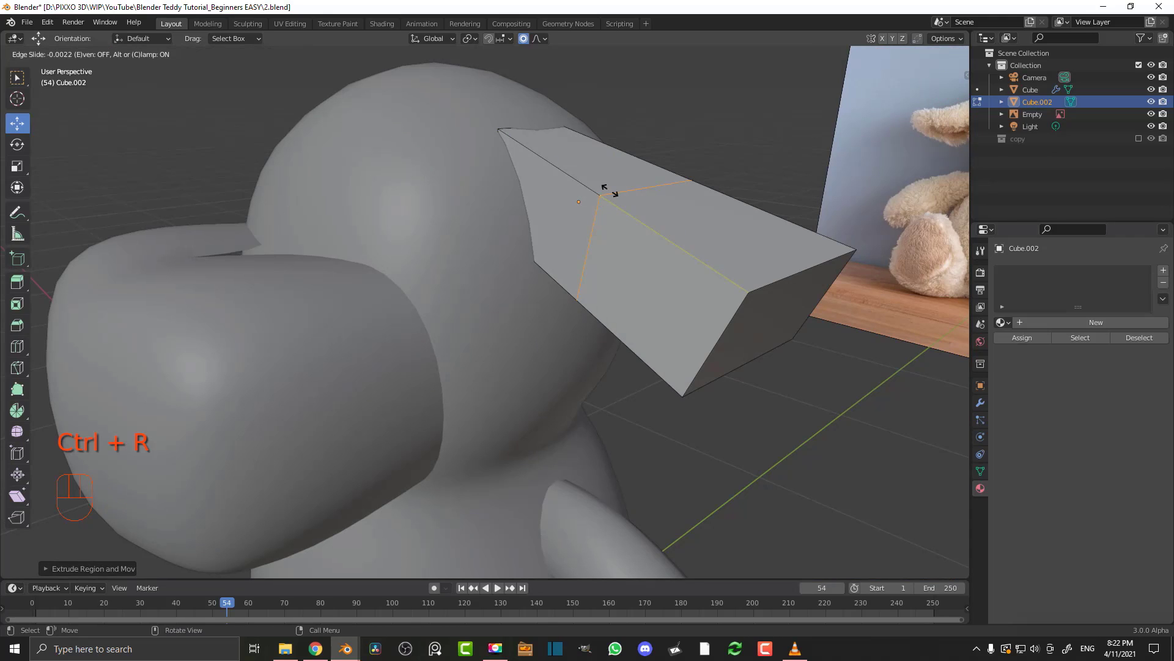
{"action": "key", "text": "alt+s"}
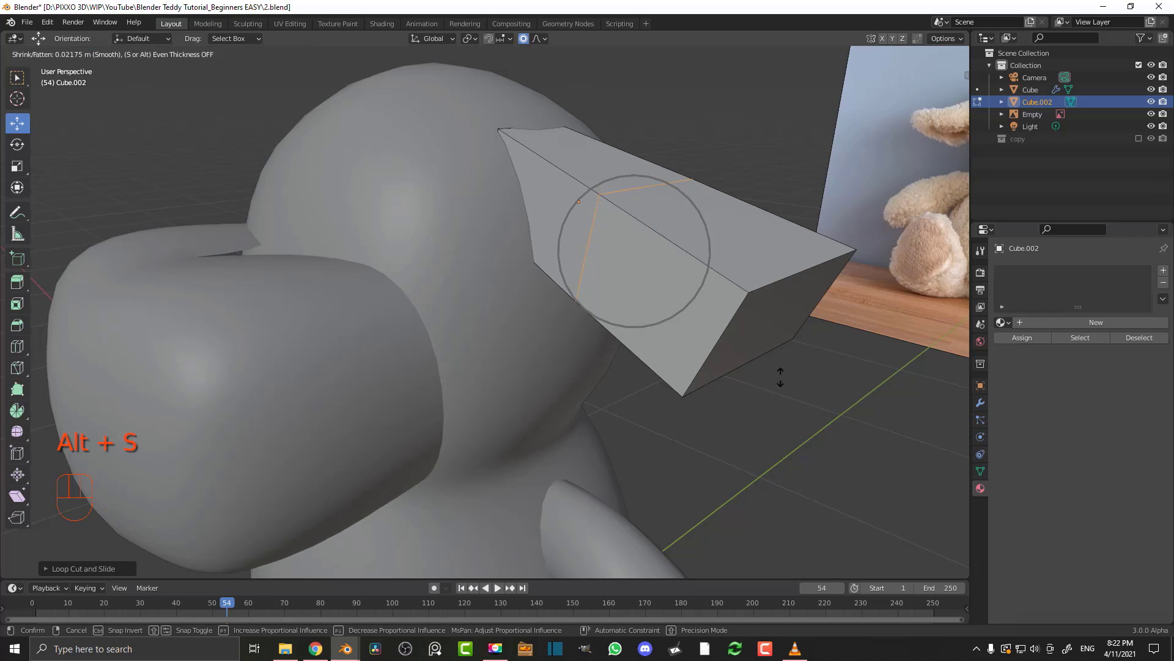
{"action": "left_click", "coordinate": [774, 343]}
Move the ear's middle edge loop slightly upward and outward to bend the ear
{"action": "middle_click_drag", "start_coordinate": [774, 342], "coordinate": [647, 314]}
{"action": "key", "text": "g"}
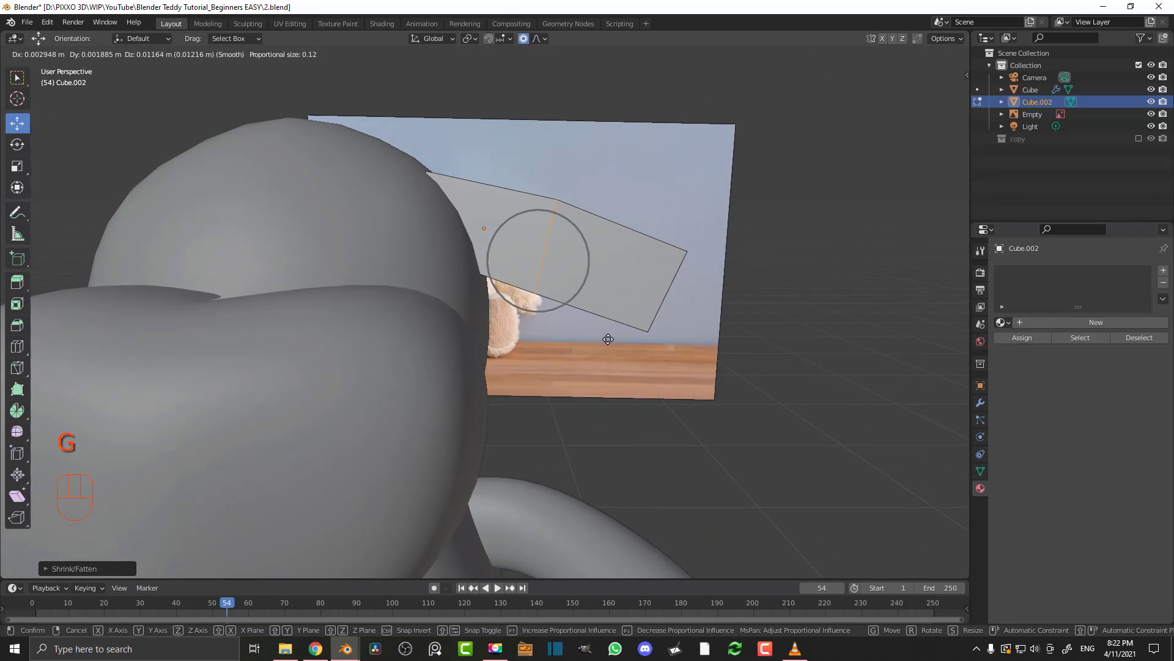
{"action": "left_click", "coordinate": [606, 338]}
Add a Subdivision Surface modifier to the ear mesh and view its hollowed underside
{"action": "left_click", "coordinate": [981, 402]}
{"action": "left_click", "coordinate": [1021, 270]}
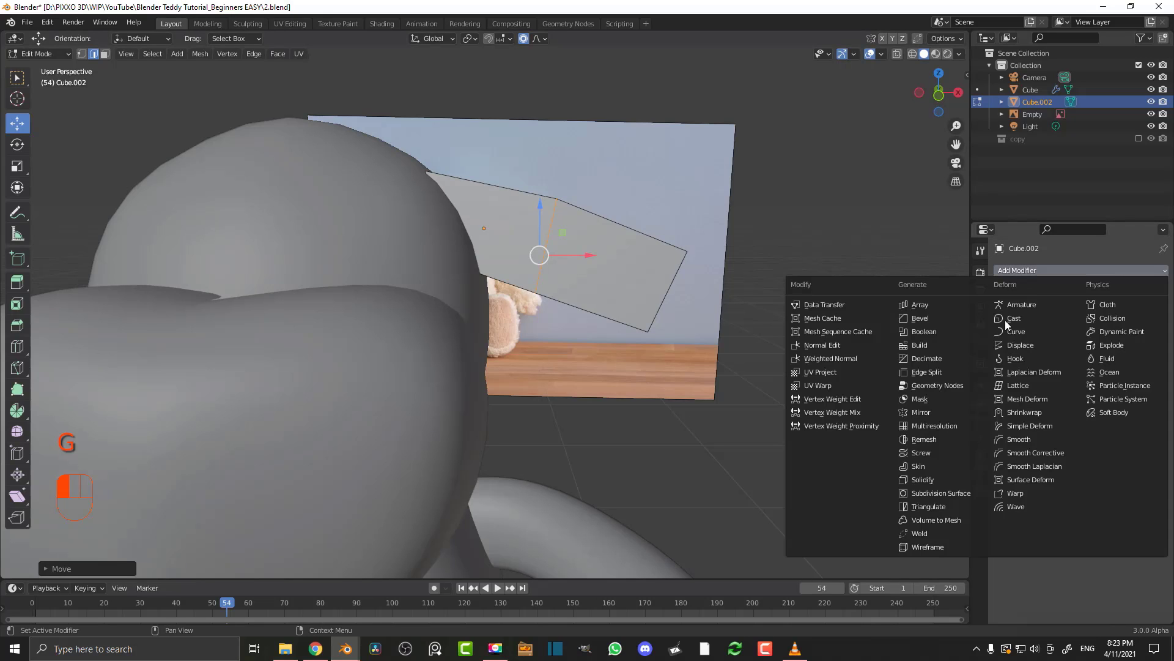
{"action": "left_click", "coordinate": [910, 493]}
{"action": "middle_click_drag", "start_coordinate": [820, 394], "coordinate": [650, 200]}
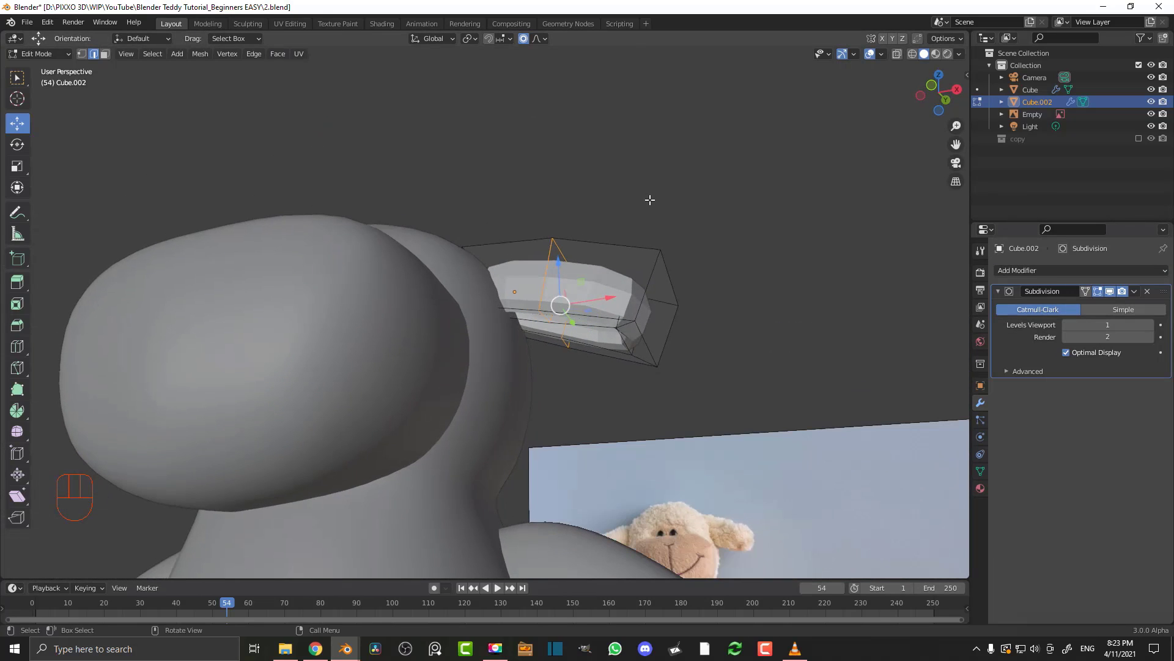
From the front view, select the ear's middle edge loop and move it up toward the top of the ear's fur
{"action": "key", "text": "KP_1"}
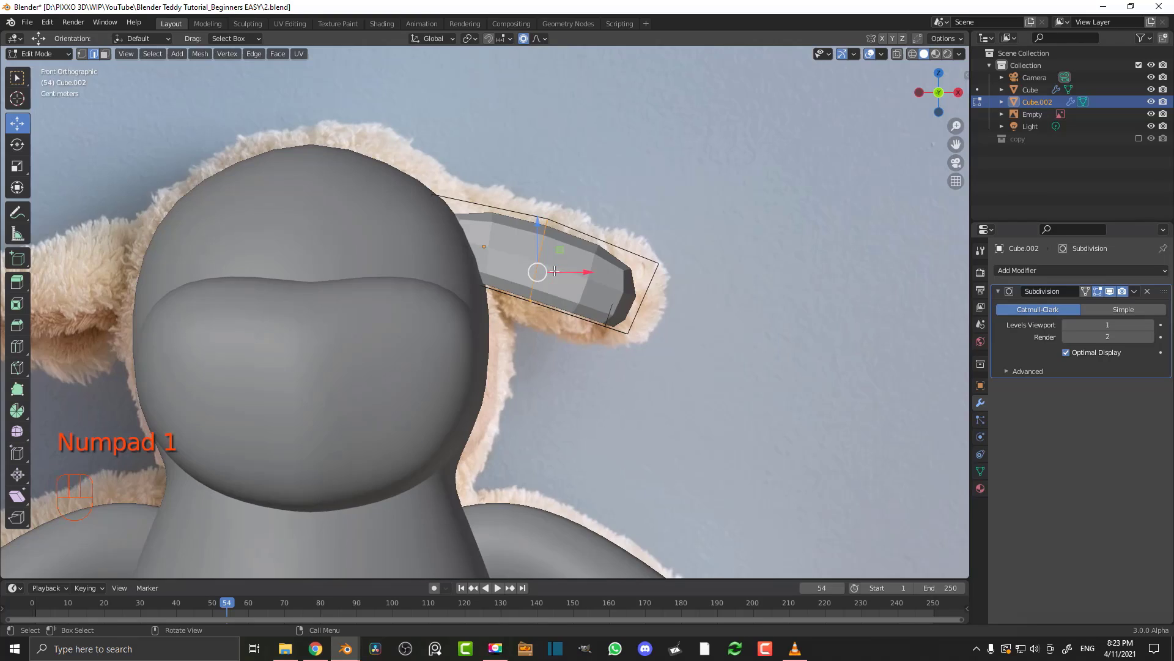
{"action": "scroll", "coordinate": [550, 245], "scroll_direction": "up", "scroll_amount": 2}
{"action": "left_click", "coordinate": [565, 210], "text": "alt"}
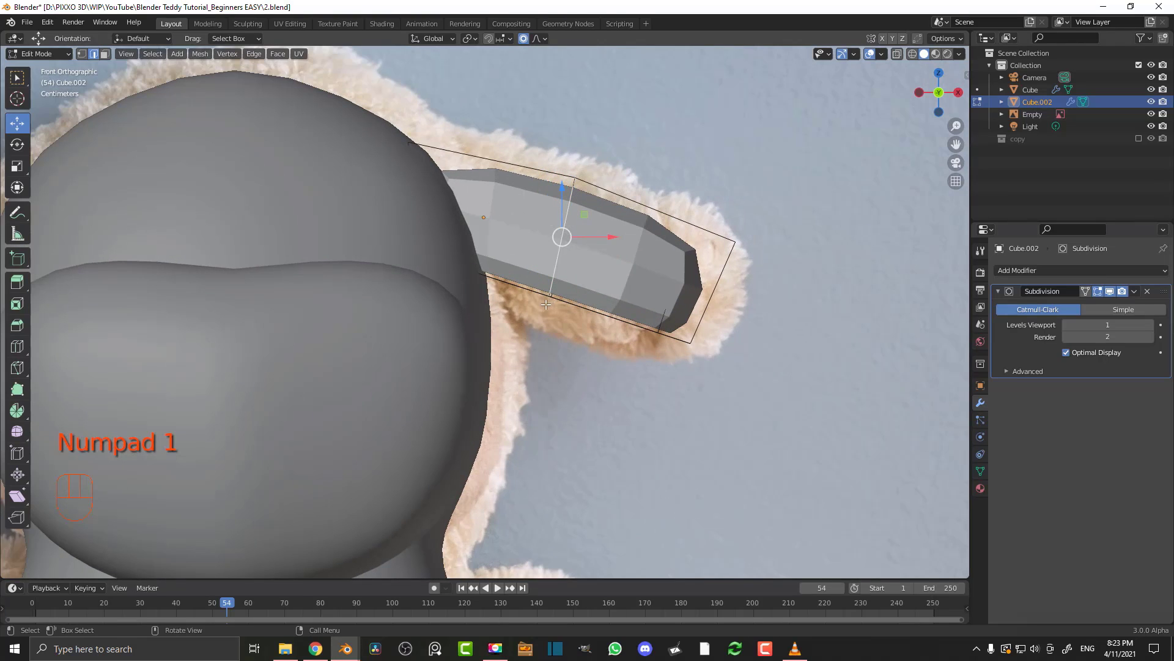
{"action": "key", "text": "g"}
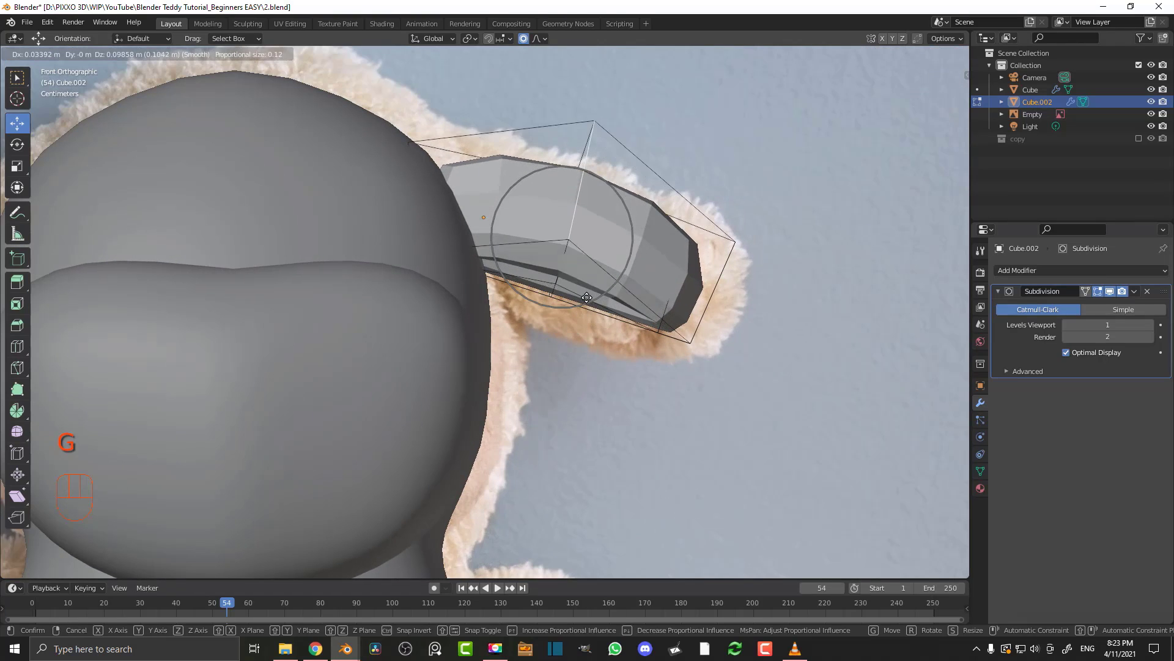
Move the ear's upper and lower middle edges with proportional editing to follow the ear outline in the front reference photo
{"action": "left_click", "coordinate": [589, 291]}
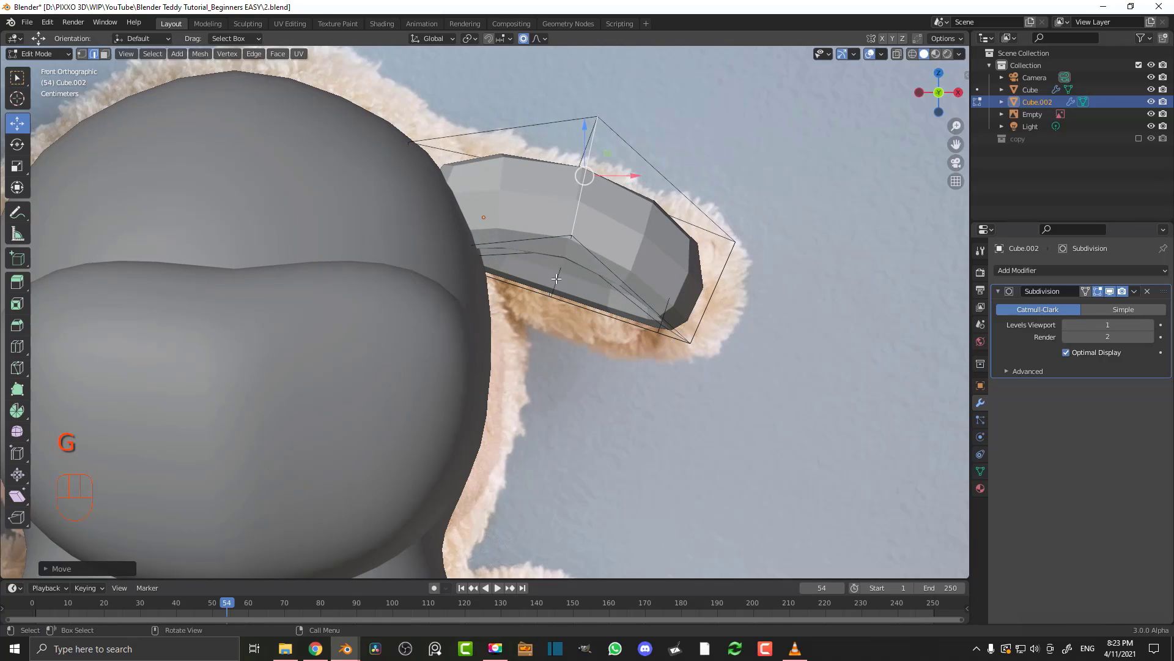
{"action": "middle_click_drag", "start_coordinate": [556, 278], "coordinate": [566, 357]}
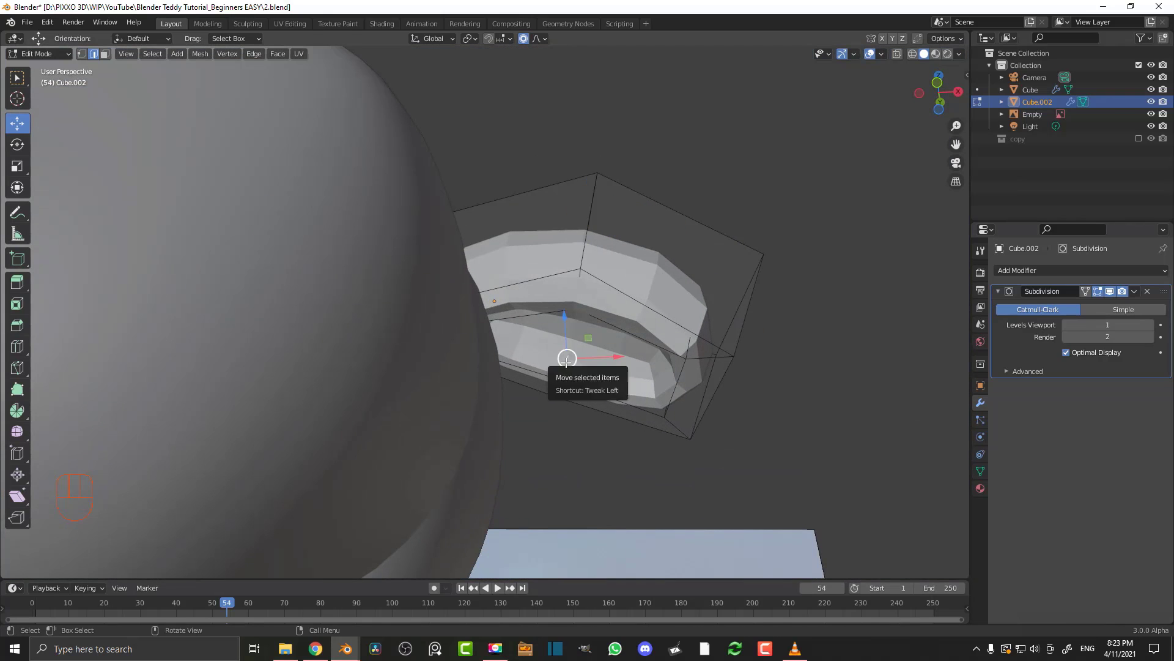
{"action": "key", "text": "KP_1"}
{"action": "key", "text": "g"}
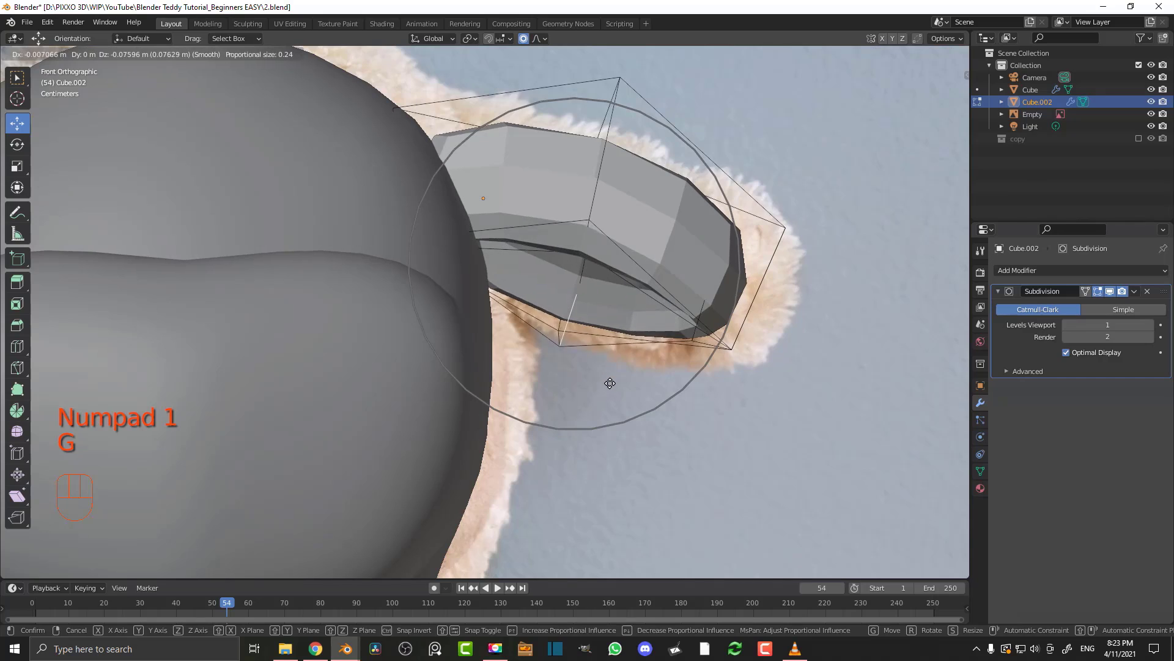
{"action": "left_click", "coordinate": [609, 387]}
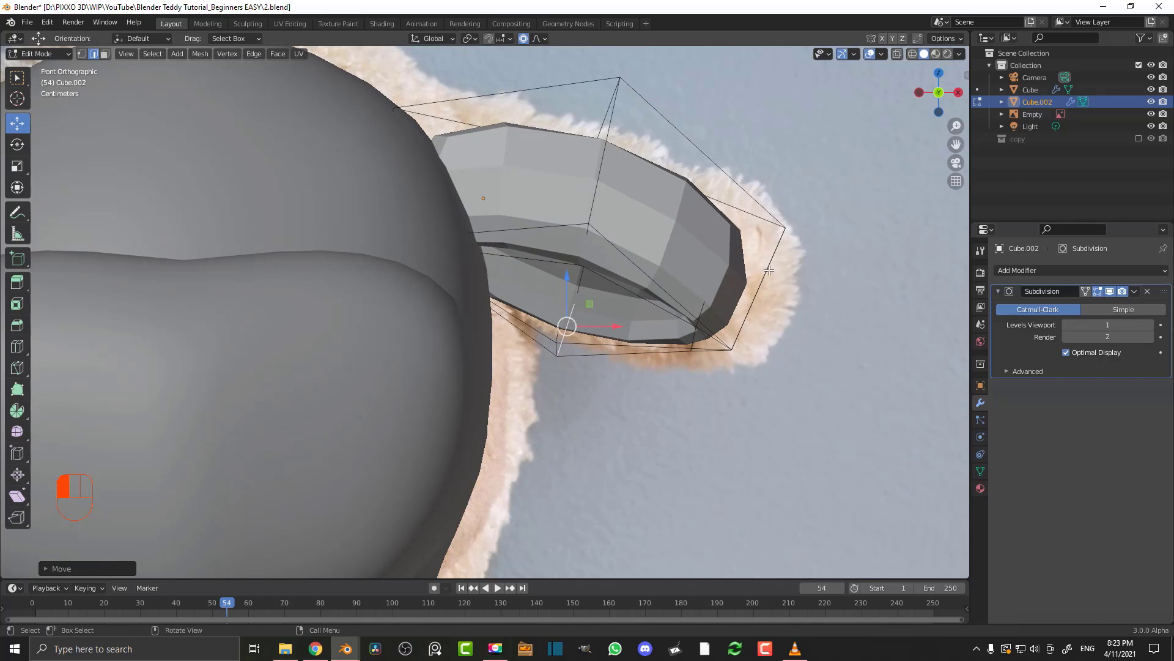
Pull the ear's tip edge outward to the reference outline and shift its base edge into the head, using proportional editing
{"action": "key", "text": "g"}
{"action": "scroll", "coordinate": [789, 309], "scroll_direction": "down", "scroll_amount": 3}
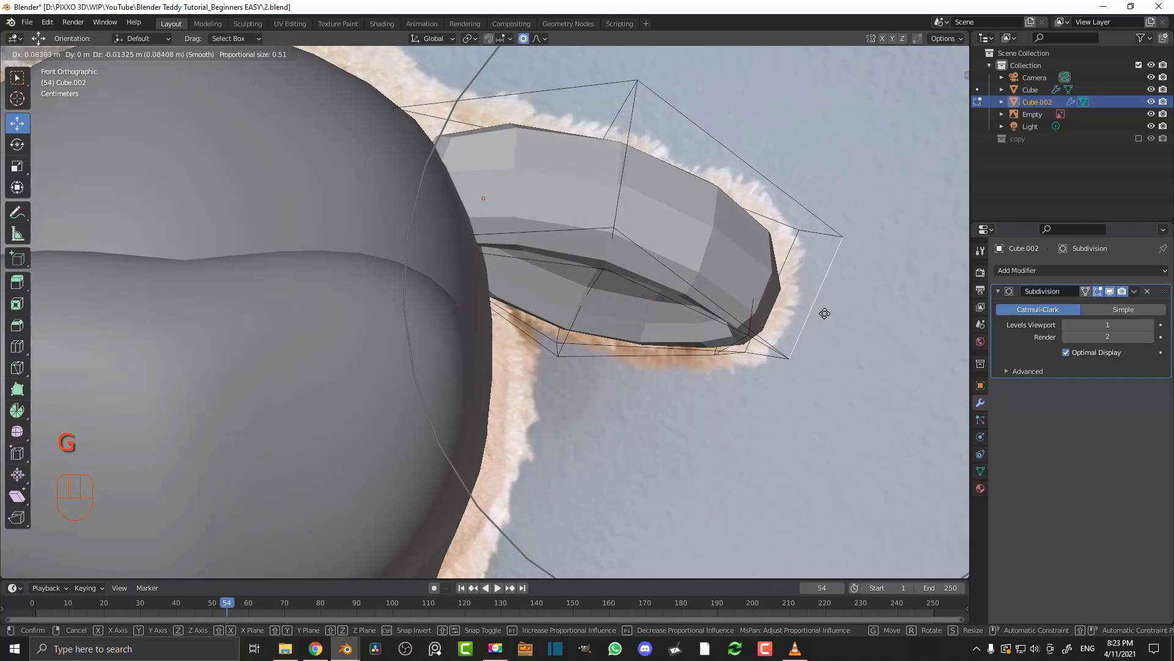
{"action": "left_click", "coordinate": [825, 314]}
{"action": "key", "text": "g"}
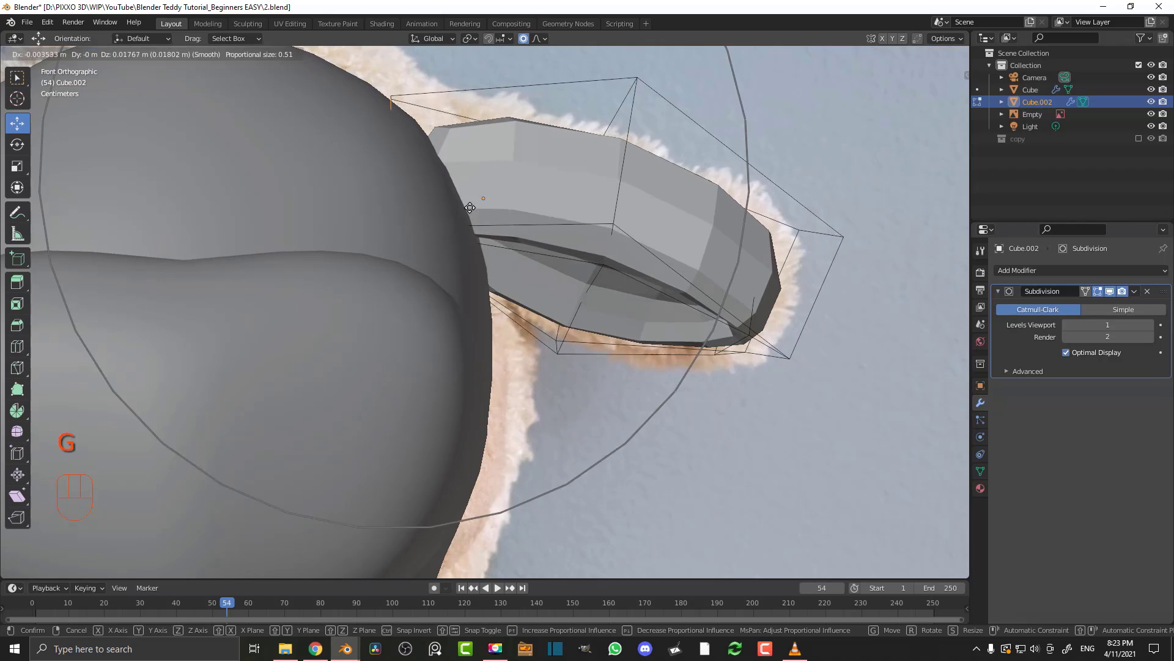
{"action": "left_click", "coordinate": [460, 204]}
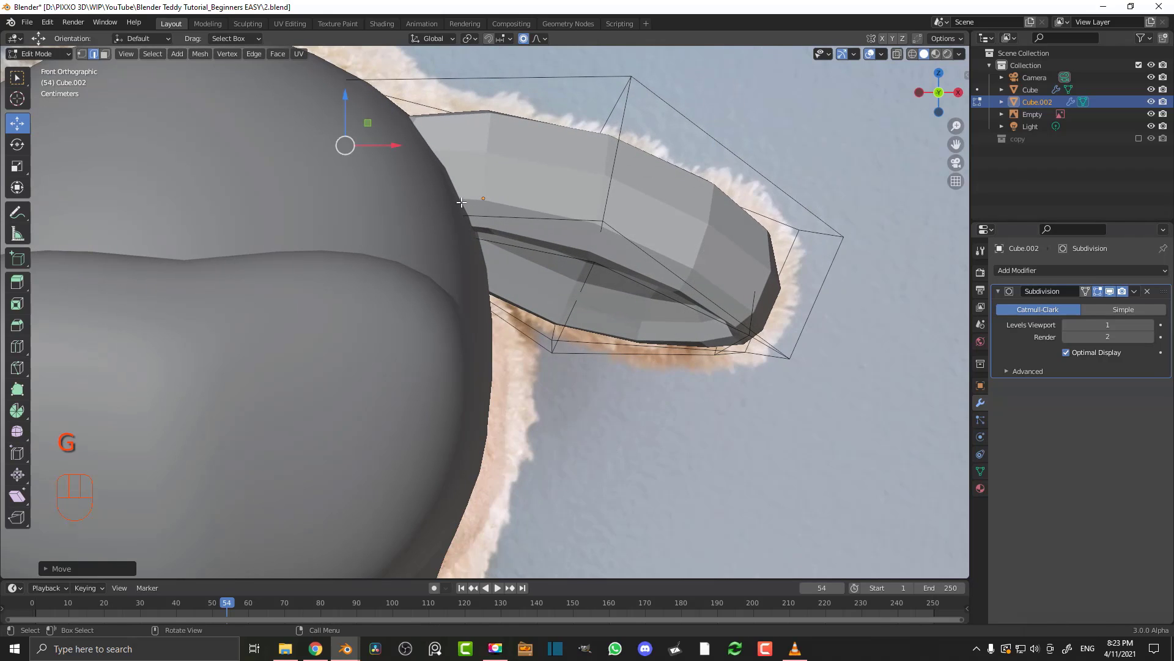
Move an edge on the ear's underside with proportional editing to refine the ear's shape from an angled view
{"action": "scroll", "coordinate": [585, 286], "scroll_direction": "down", "scroll_amount": 2}
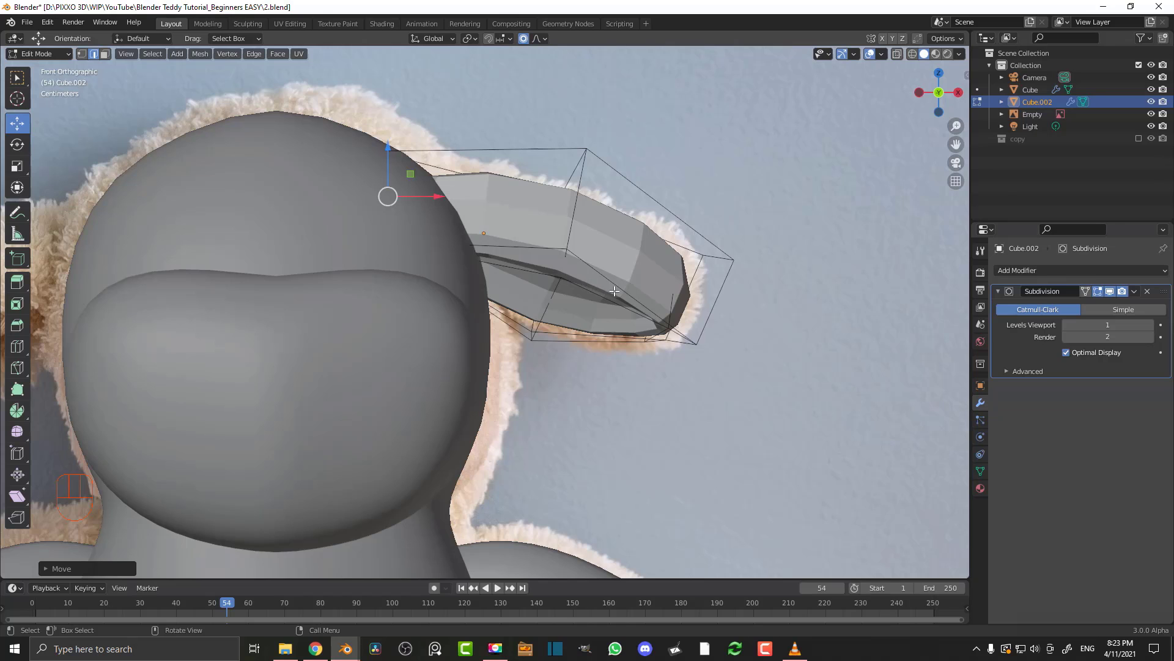
{"action": "scroll", "coordinate": [614, 291], "scroll_direction": "down", "scroll_amount": 3}
{"action": "mouse_move", "coordinate": [527, 273]}
{"action": "middle_mouse_down"}
{"action": "mouse_move", "coordinate": [440, 244]}
{"action": "mouse_move", "coordinate": [541, 265]}
{"action": "middle_mouse_up"}
{"action": "left_click", "coordinate": [540, 251]}
{"action": "key", "text": "g"}
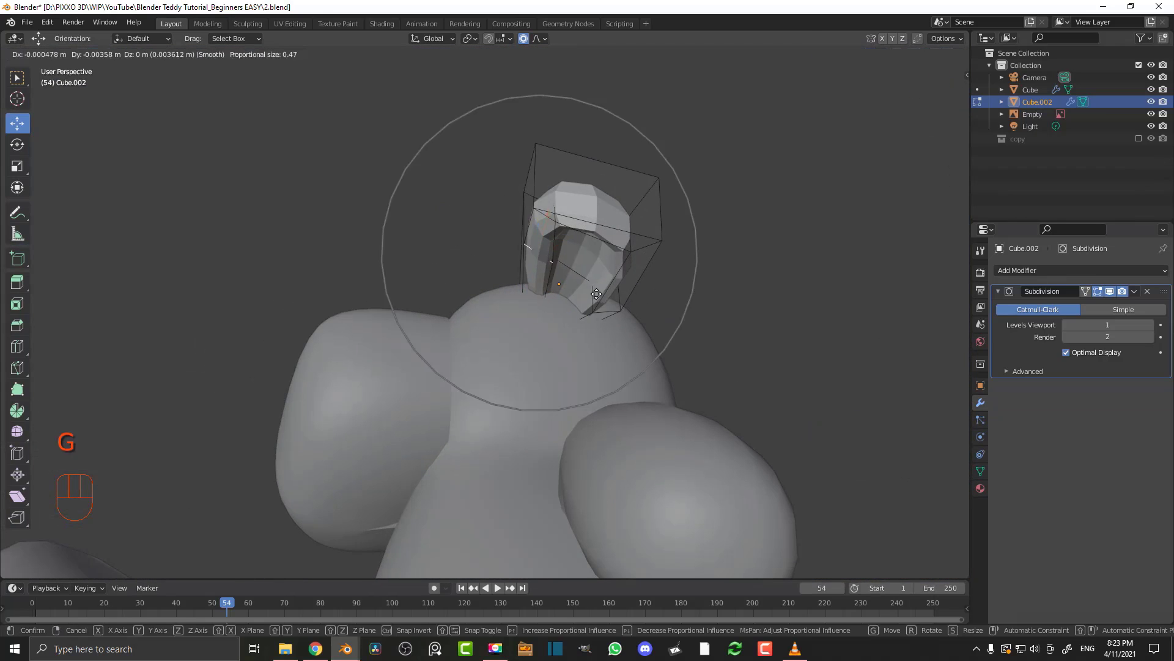
{"action": "left_click", "coordinate": [567, 293]}
{"action": "middle_click_drag", "start_coordinate": [568, 293], "coordinate": [740, 356]}
Apply the ear's Subdivision modifier in Object Mode and add a new Subdivision Surface modifier to it
{"action": "key", "text": "Tab"}
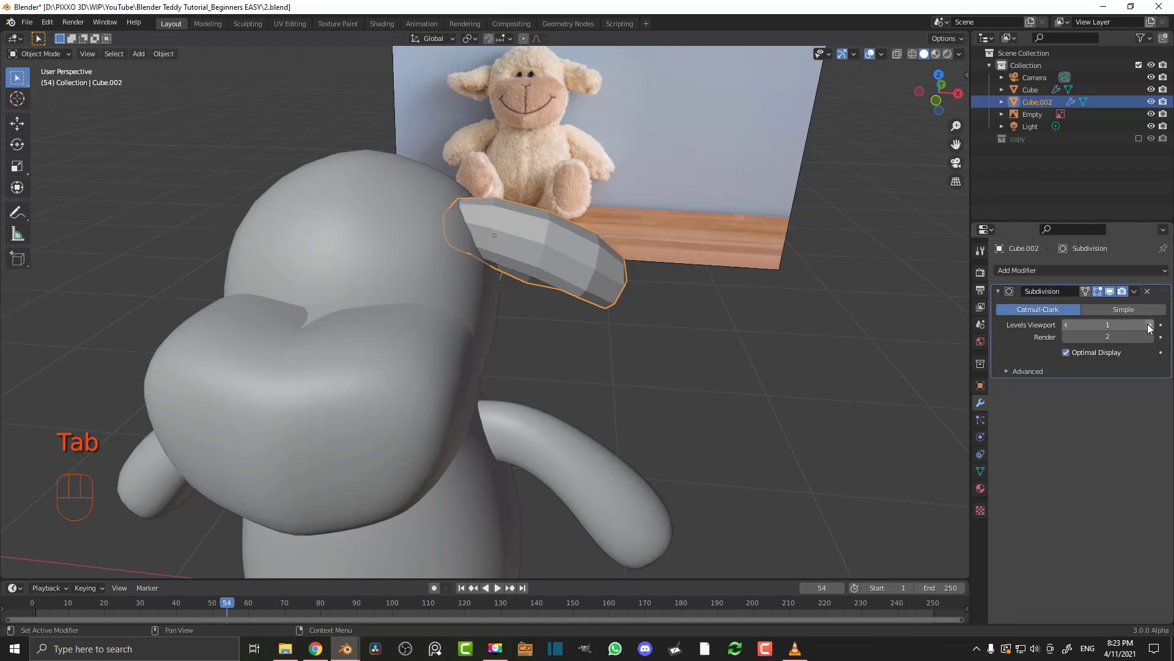
{"action": "left_click", "coordinate": [1135, 294]}
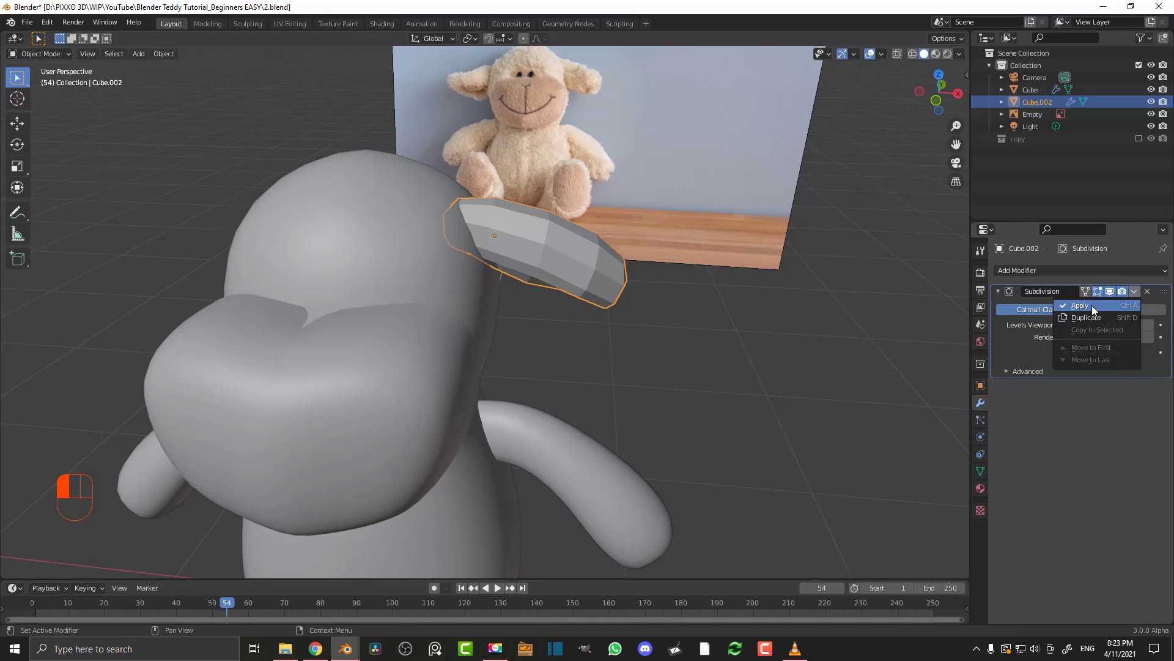
{"action": "left_click", "coordinate": [1092, 306]}
{"action": "left_click", "coordinate": [1024, 272]}
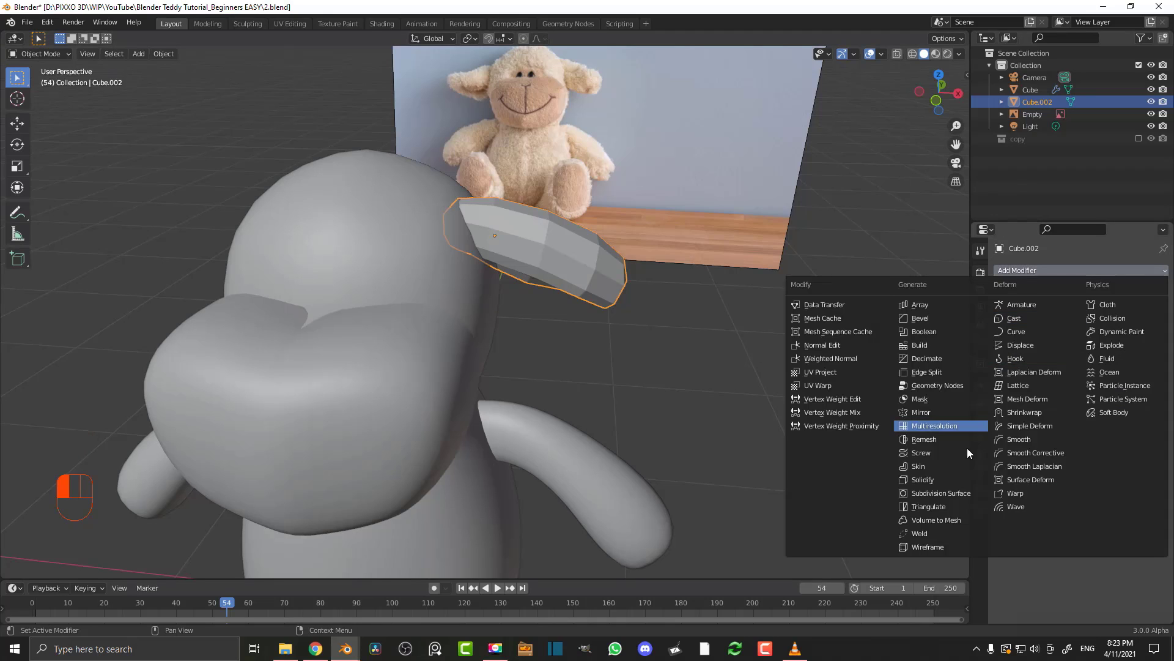
{"action": "left_click", "coordinate": [951, 491]}
Join the ear to the teddy body, keeping the body as the active object so its modifiers also affect the ear
{"action": "middle_click_drag", "start_coordinate": [609, 347], "coordinate": [471, 311]}
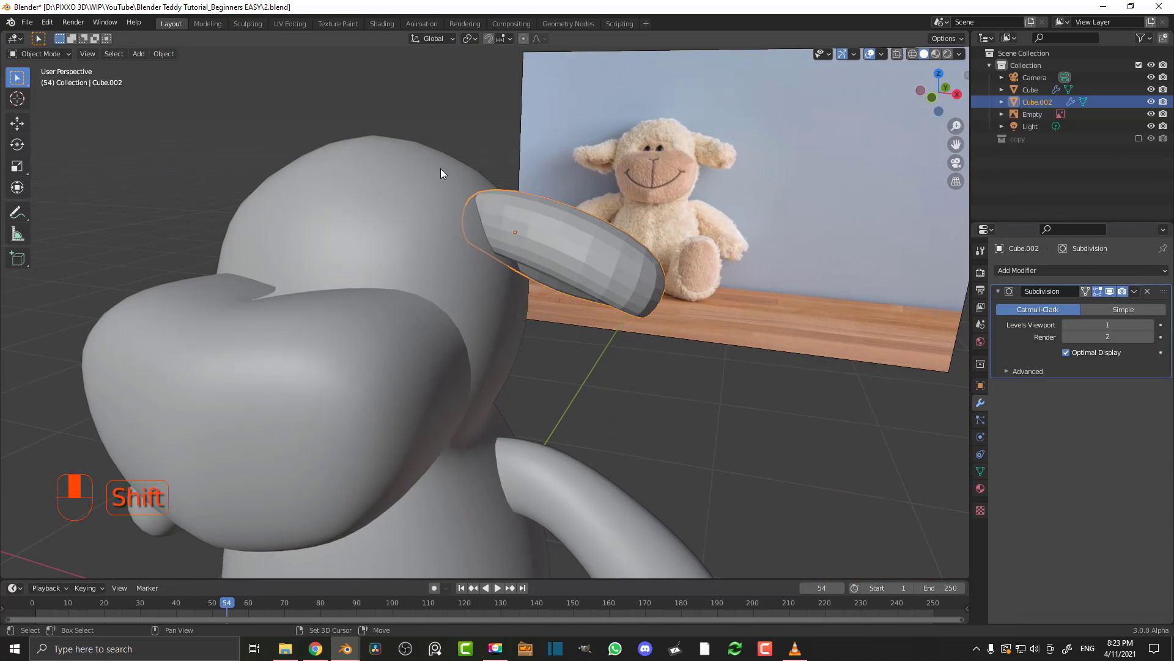
{"action": "middle_click_drag", "start_coordinate": [353, 253], "coordinate": [578, 232]}
{"action": "key", "text": "ctrl+z"}
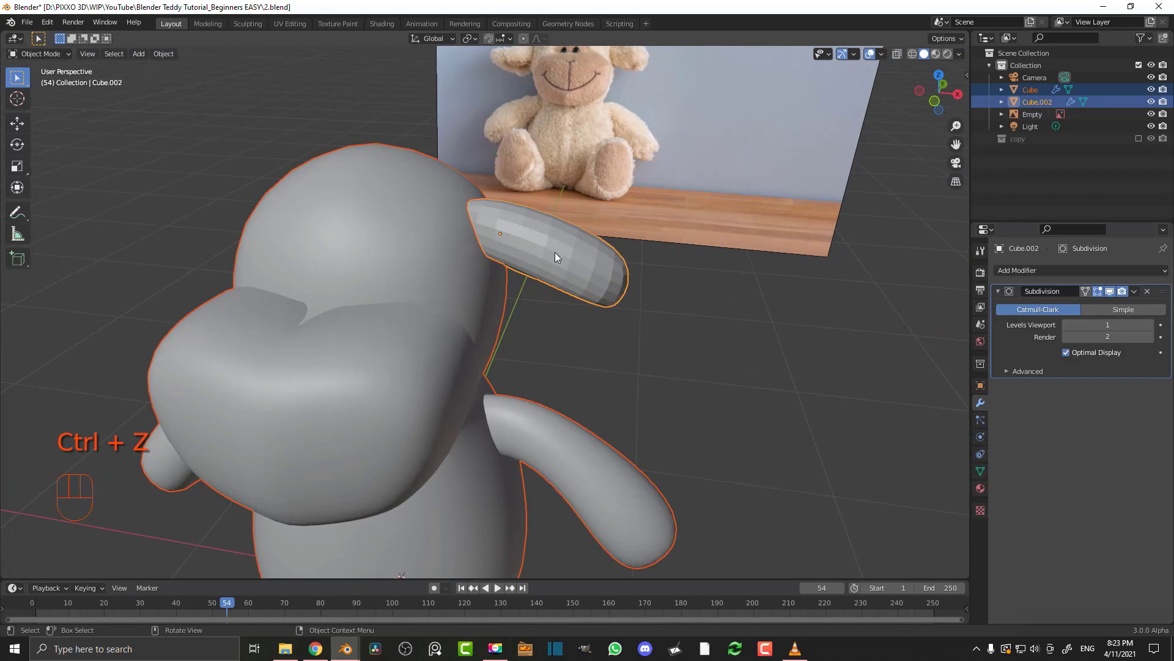
{"action": "left_click", "coordinate": [575, 256]}
{"action": "key", "text": "g"}
{"action": "right_click", "coordinate": [581, 269]}
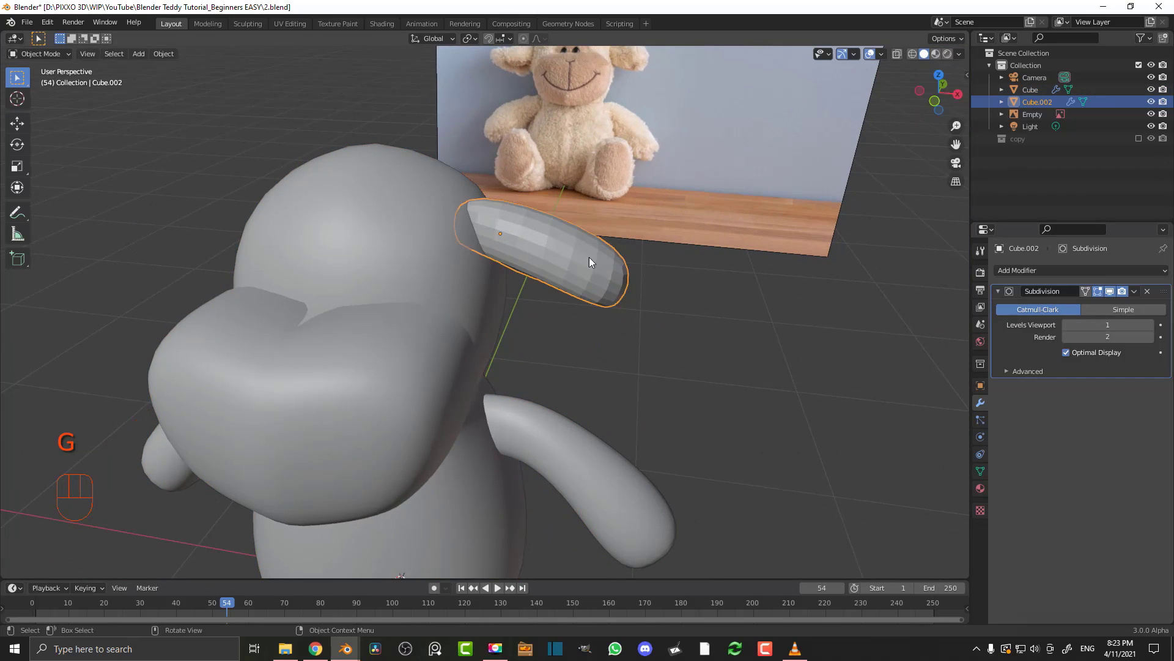
{"action": "left_click", "coordinate": [402, 161], "text": "shift"}
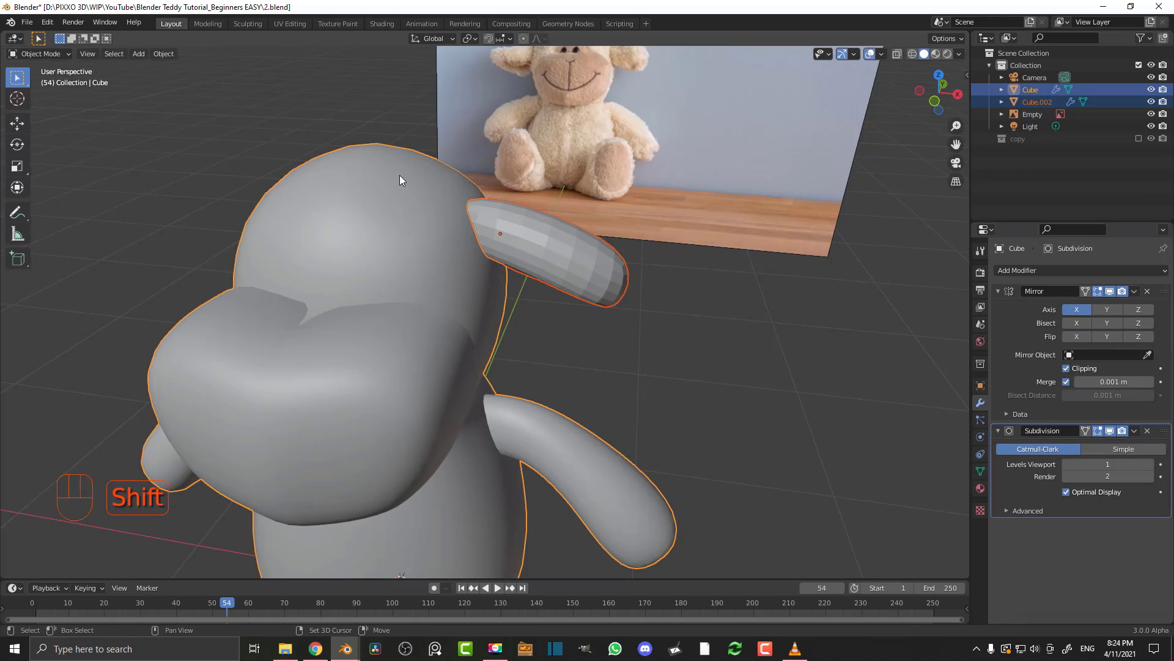
{"action": "key", "text": "ctrl+j"}
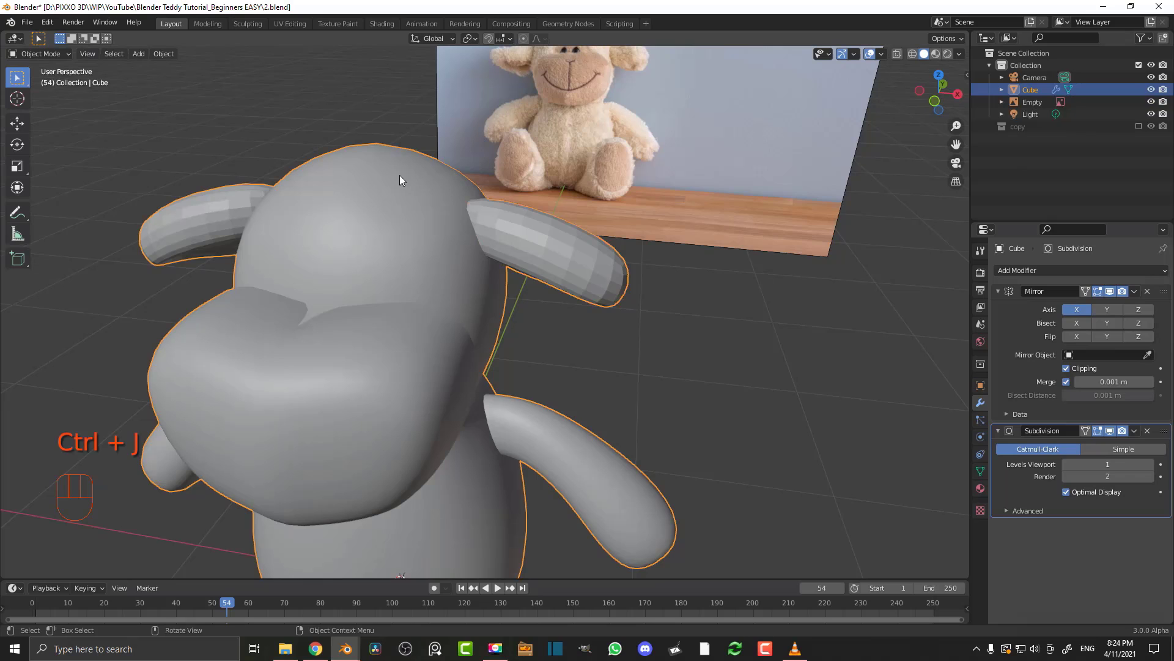
Apply Shade Smooth to the joined teddy model
{"action": "scroll", "coordinate": [365, 188], "scroll_direction": "down", "scroll_amount": 2}
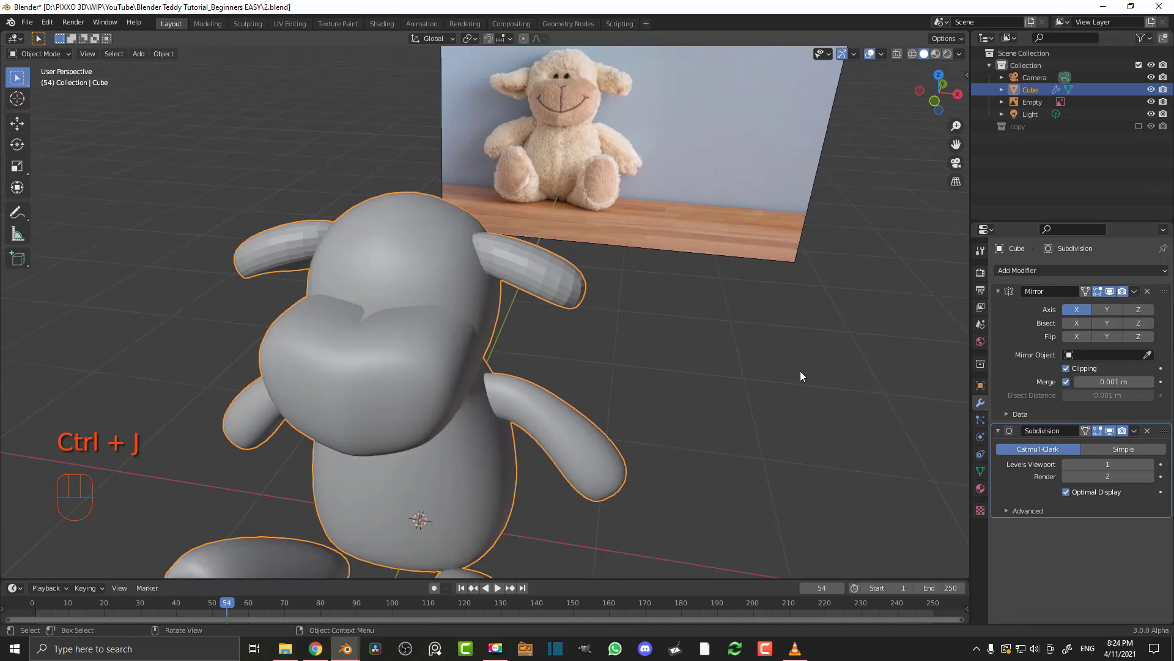
{"action": "middle_click_drag", "start_coordinate": [642, 355], "coordinate": [416, 330]}
{"action": "right_click", "coordinate": [500, 271]}
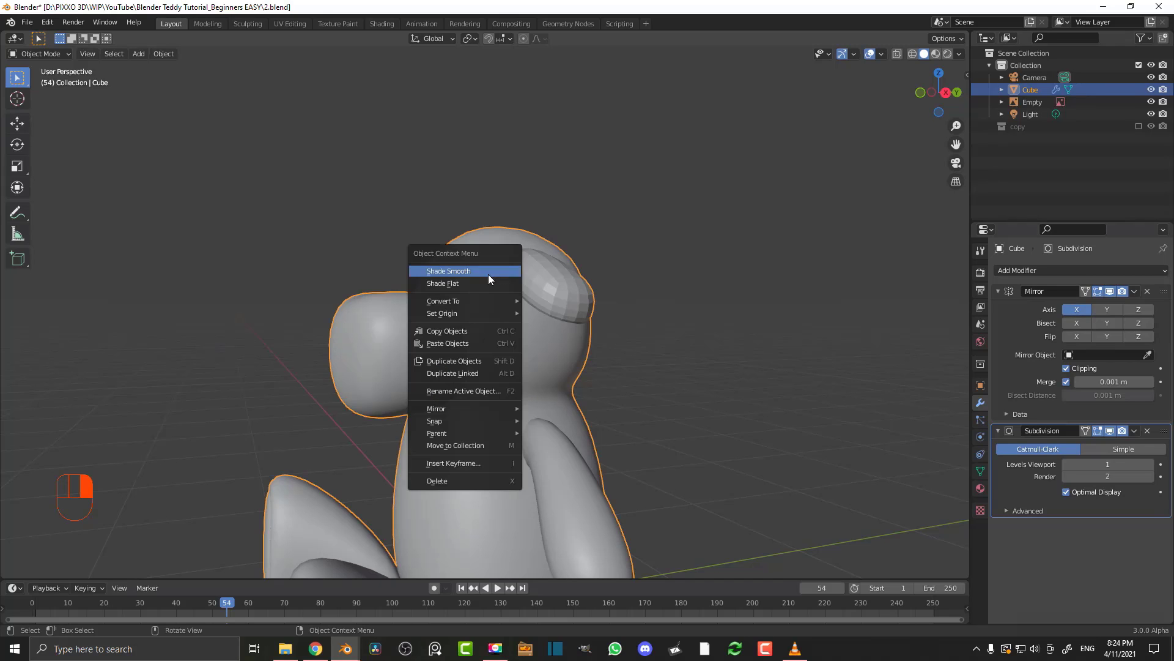
{"action": "left_click", "coordinate": [448, 271]}
{"action": "middle_click_drag", "start_coordinate": [447, 271], "coordinate": [603, 314]}
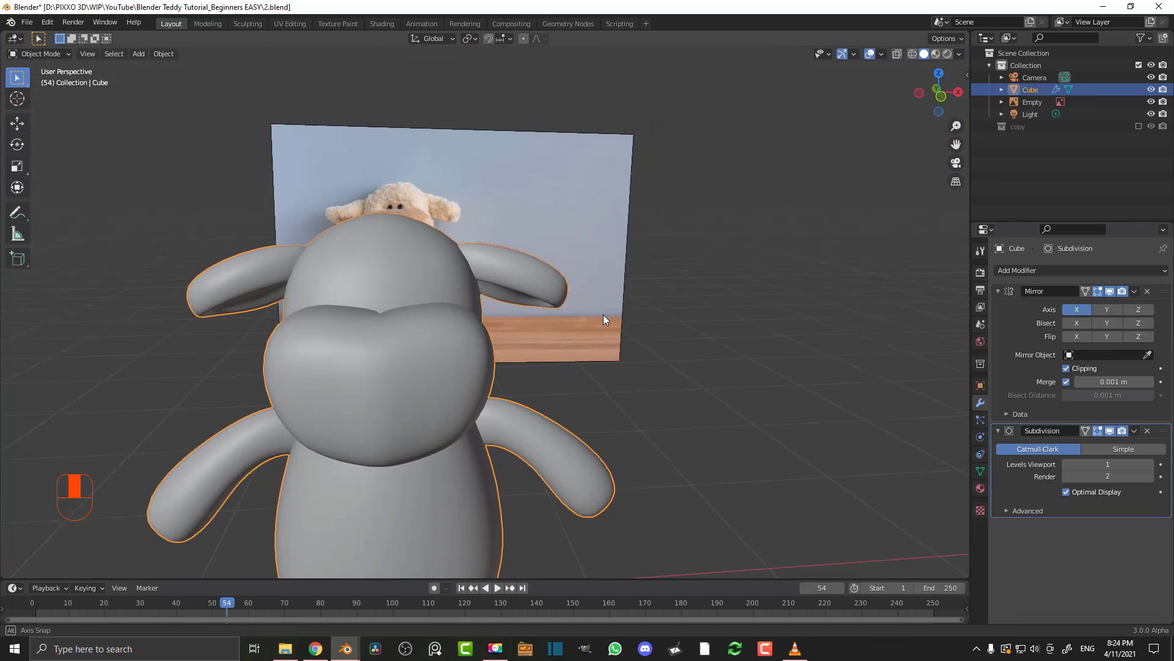
Display the teddy in Material Preview shading from the front and inspect the texture on the ears
{"action": "key", "text": "KP_1"}
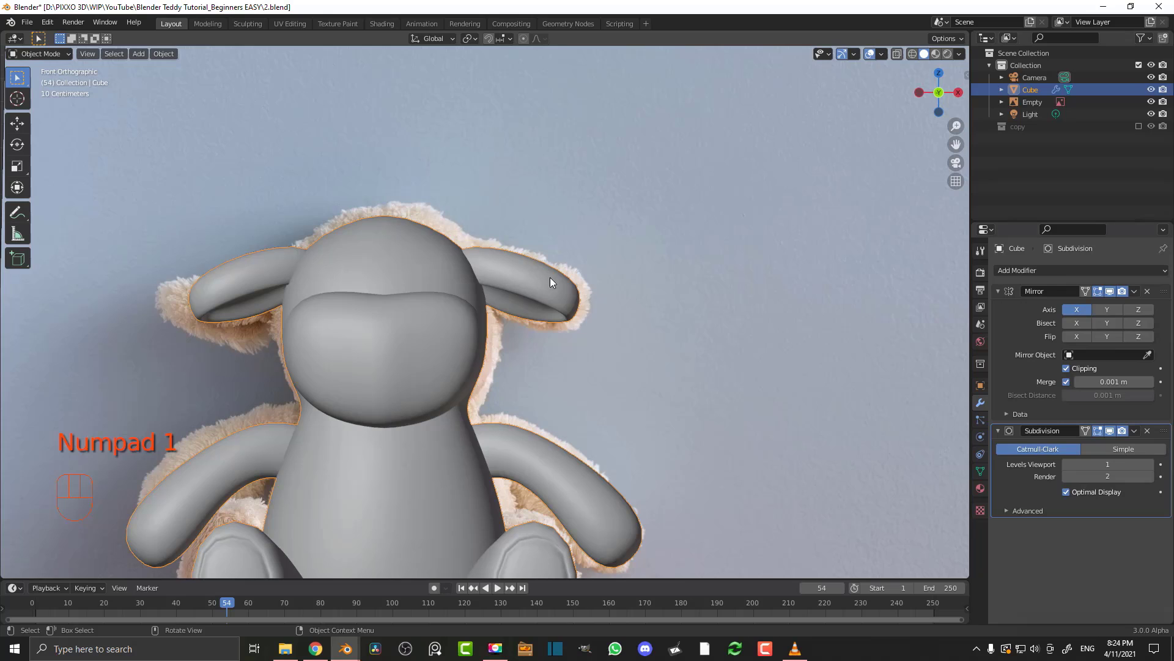
{"action": "scroll", "coordinate": [550, 277], "scroll_direction": "up", "scroll_amount": 1}
{"action": "key", "text": "z"}
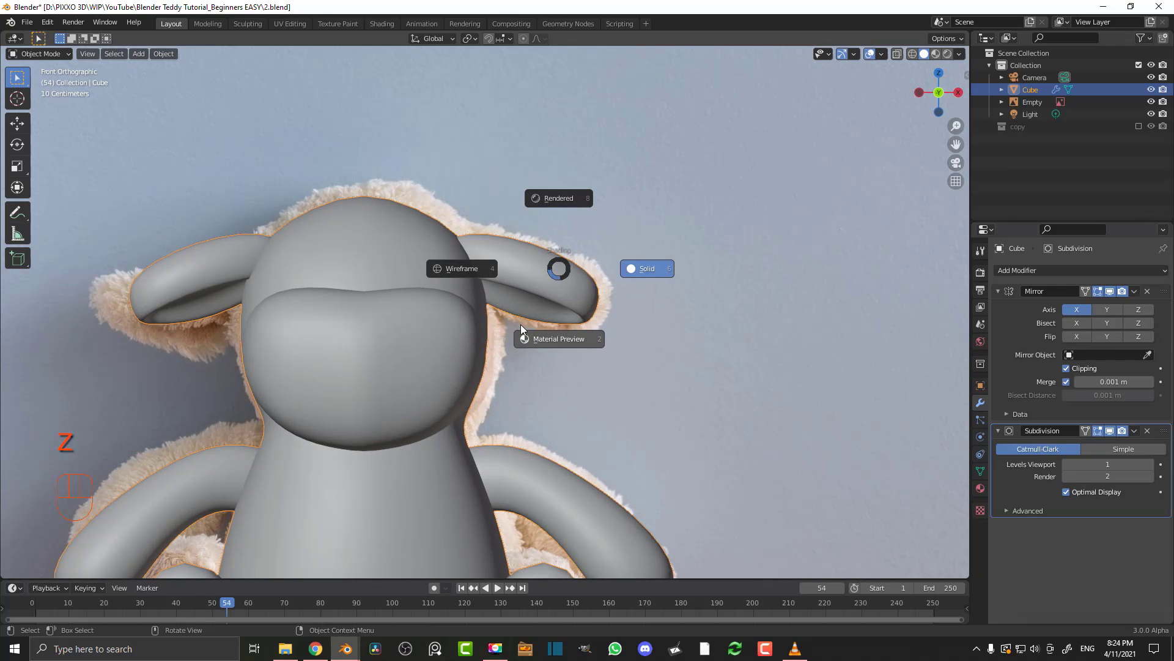
{"action": "left_click", "coordinate": [558, 341]}
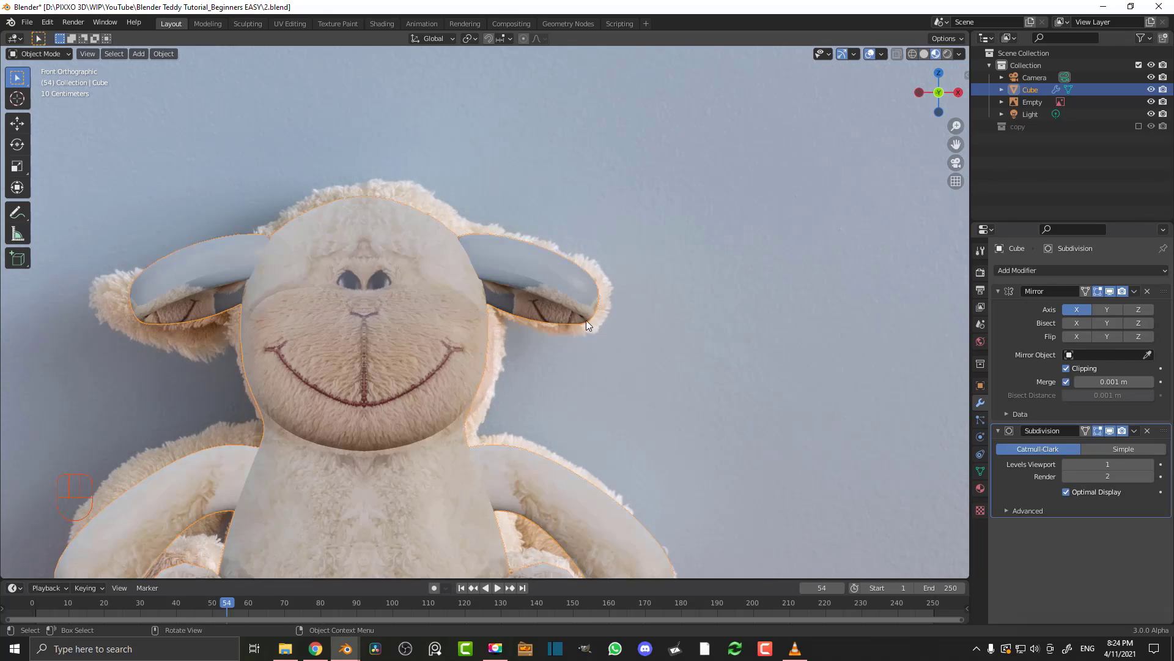
{"action": "scroll", "coordinate": [574, 233], "scroll_direction": "up", "scroll_amount": 2}
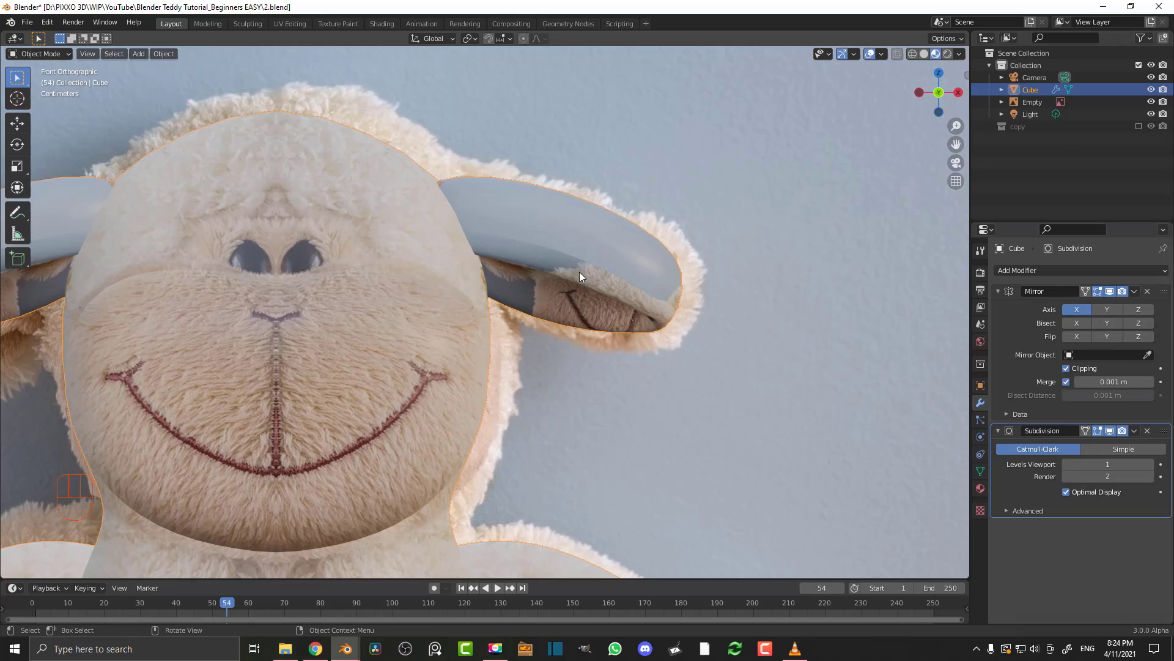
{"action": "scroll", "coordinate": [578, 271], "scroll_direction": "down", "scroll_amount": 4}
Switch to the UV Editing workspace and select all of the ear's linked geometry
{"action": "left_click", "coordinate": [297, 23]}
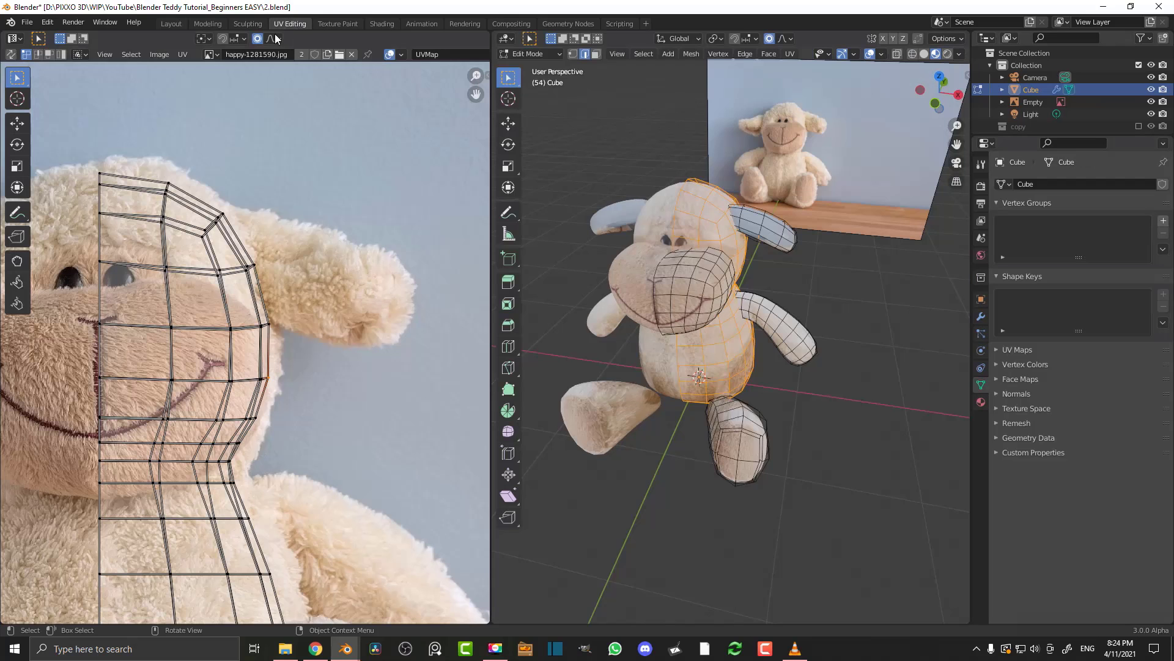
{"action": "scroll", "coordinate": [818, 108], "scroll_direction": "up", "scroll_amount": 3}
{"action": "key", "text": "b"}
{"action": "left_click_drag", "start_coordinate": [859, 200], "coordinate": [819, 110]}
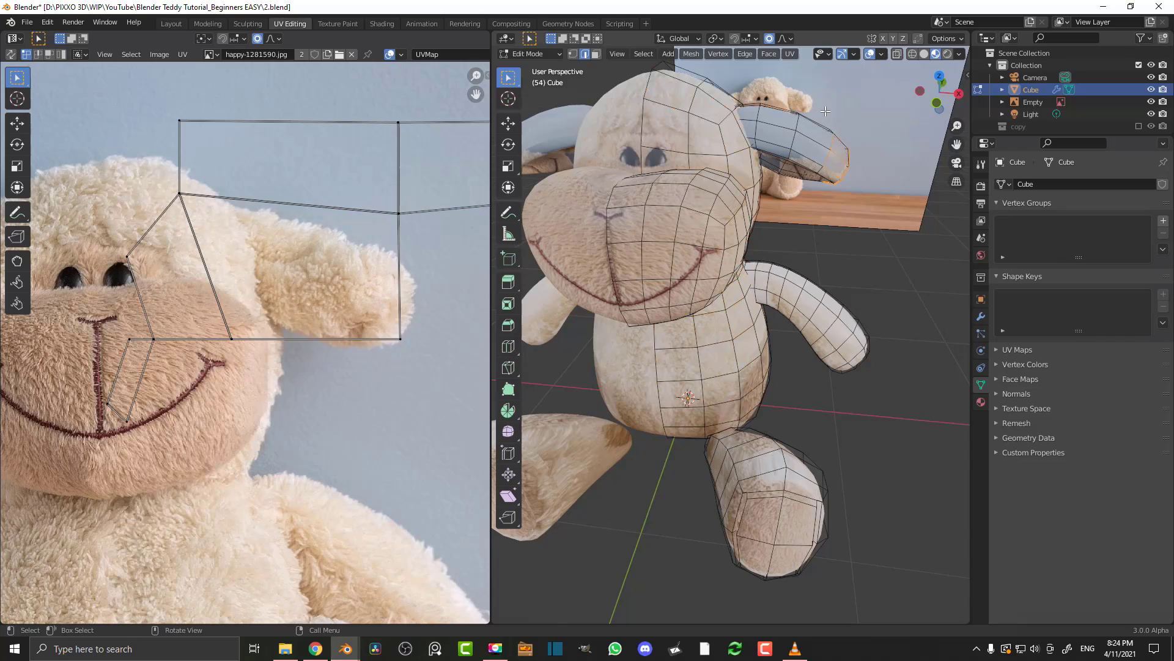
{"action": "key", "text": "ctrl+l"}
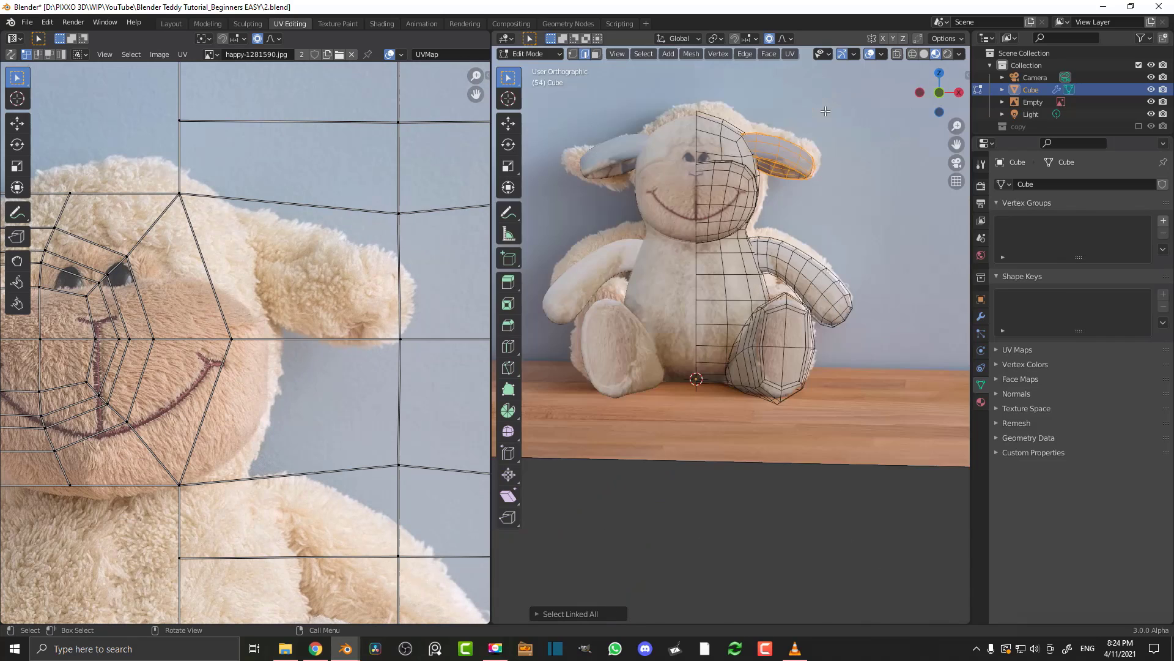
Unwrap the selected ear from the front orthographic view using Project from View
{"action": "key", "text": "KP_1"}
{"action": "scroll", "coordinate": [814, 184], "scroll_direction": "up", "scroll_amount": 2}
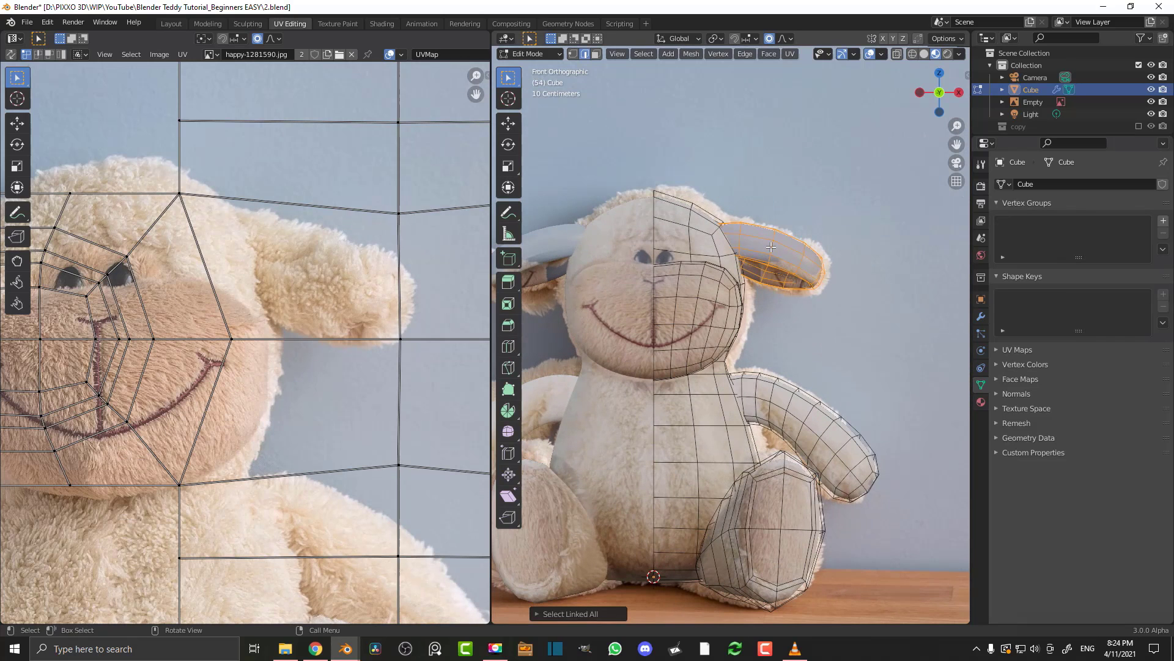
{"action": "key", "text": "u"}
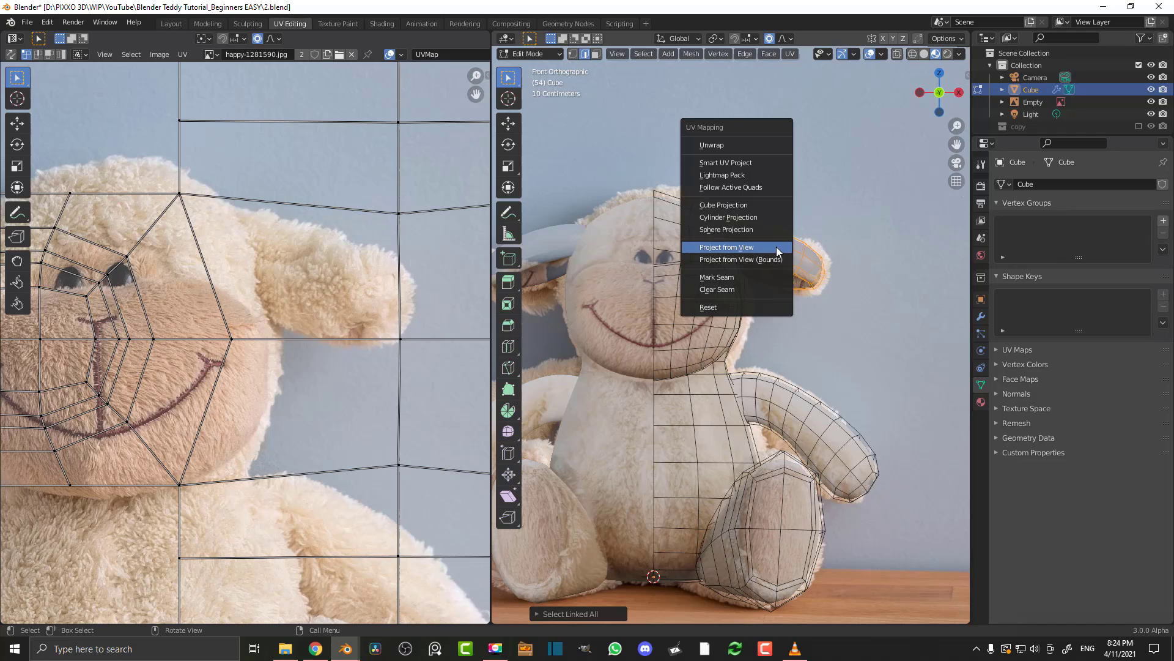
{"action": "left_click", "coordinate": [777, 247]}
Move the ear's UV island onto the matching ear in the teddy photo
{"action": "scroll", "coordinate": [258, 313], "scroll_direction": "down", "scroll_amount": 5}
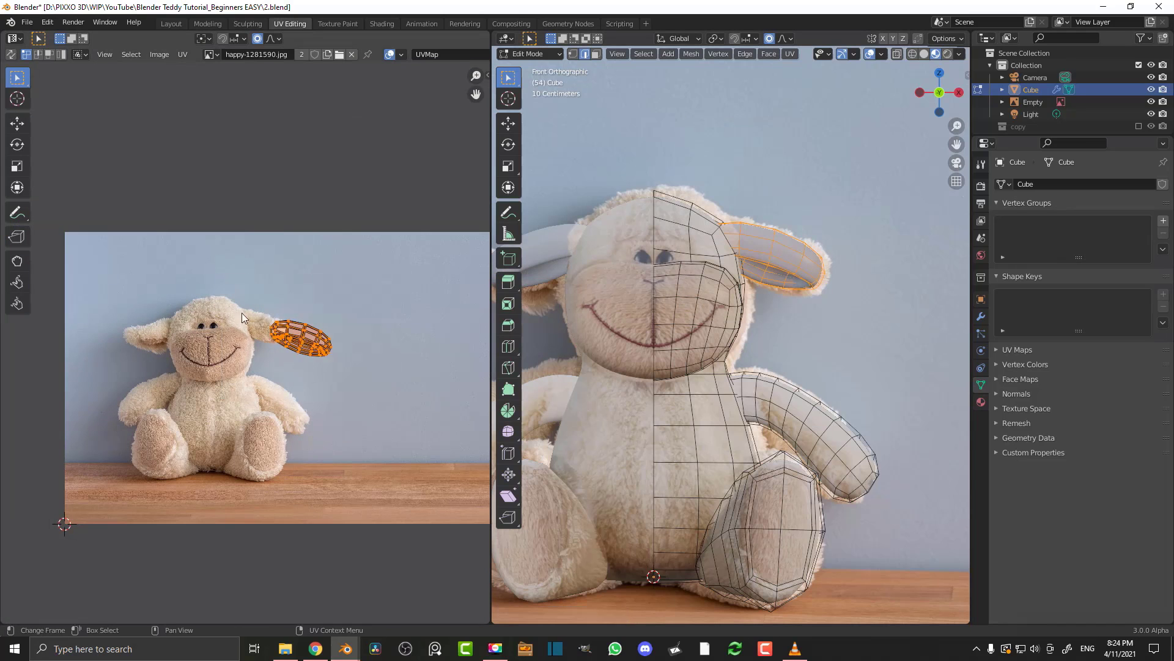
{"action": "scroll", "coordinate": [241, 313], "scroll_direction": "up", "scroll_amount": 4}
{"action": "scroll", "coordinate": [401, 420], "scroll_direction": "up", "scroll_amount": 1}
{"action": "key", "text": "g"}
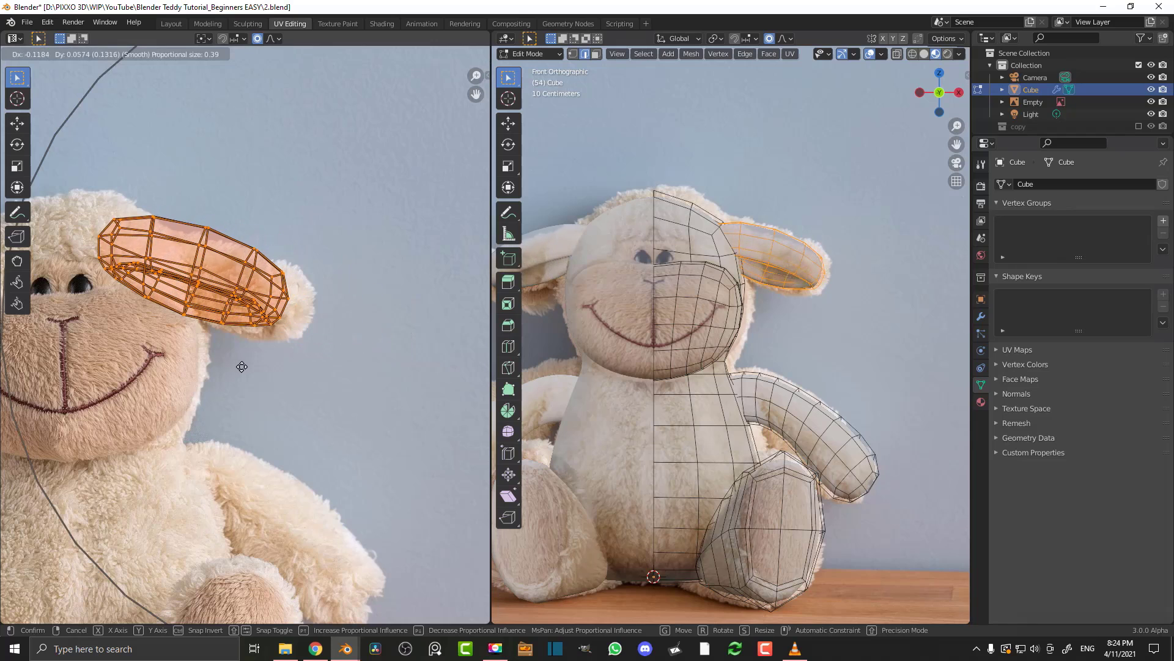
{"action": "left_click", "coordinate": [317, 404]}
Scale the ear's UV island to about 0.75, reposition it inside the photographed ear, and return to the Layout workspace
{"action": "scroll", "coordinate": [317, 404], "scroll_direction": "up", "scroll_amount": 2}
{"action": "key", "text": "s"}
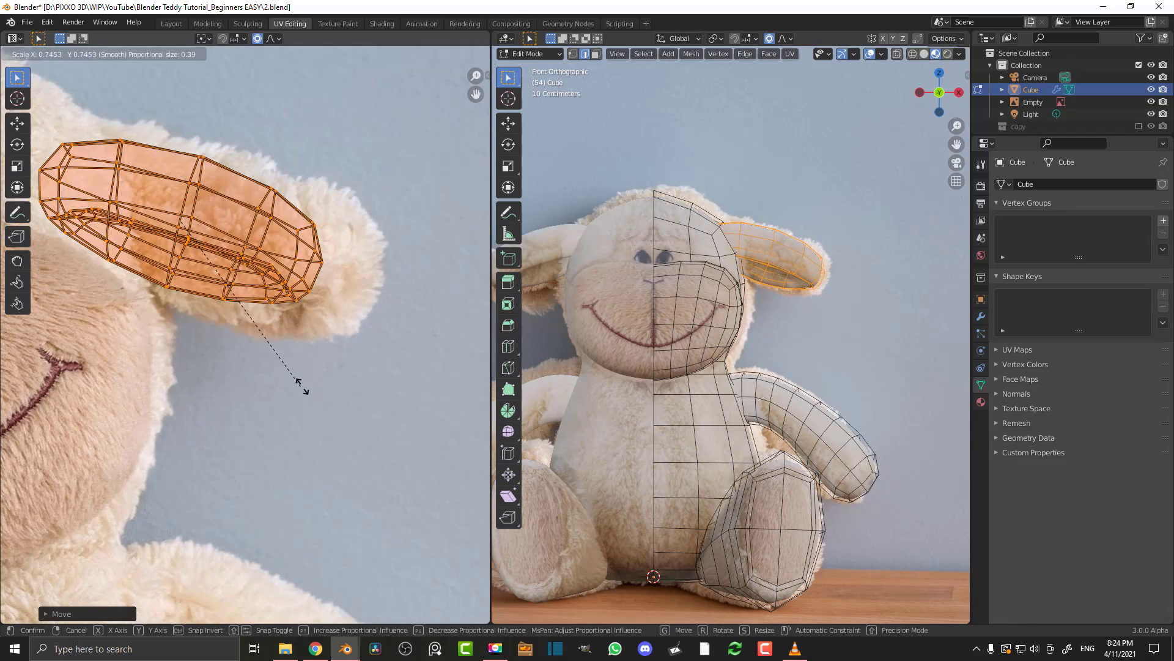
{"action": "left_click", "coordinate": [302, 386]}
{"action": "key", "text": "g"}
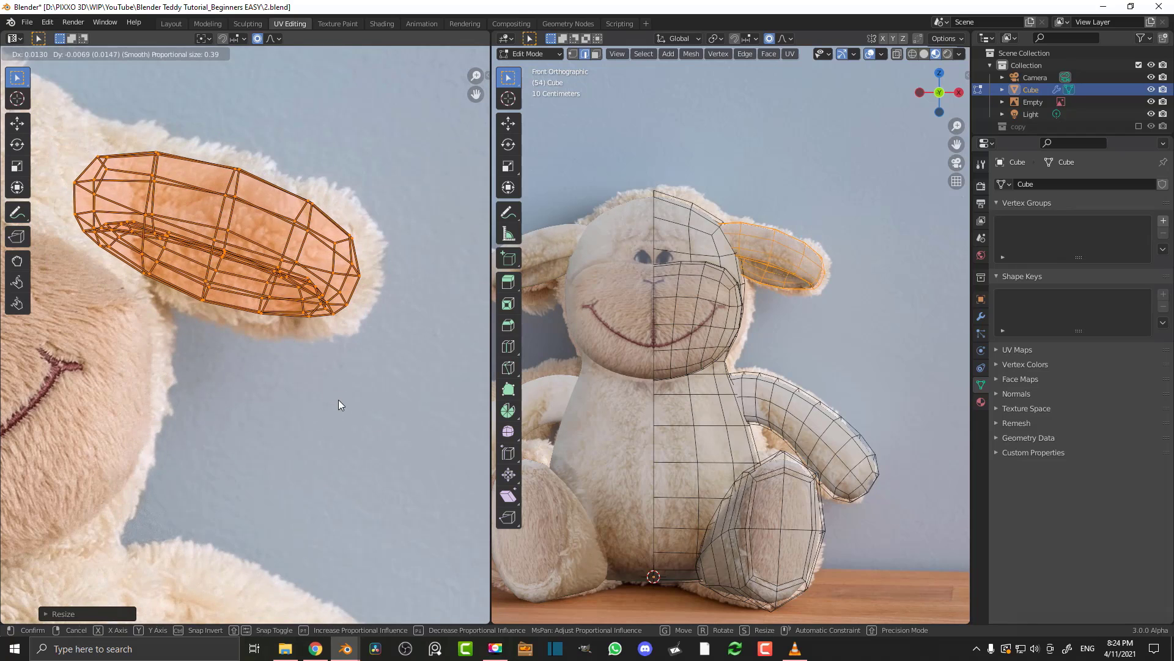
{"action": "left_click", "coordinate": [338, 405]}
{"action": "scroll", "coordinate": [789, 257], "scroll_direction": "up", "scroll_amount": 1}
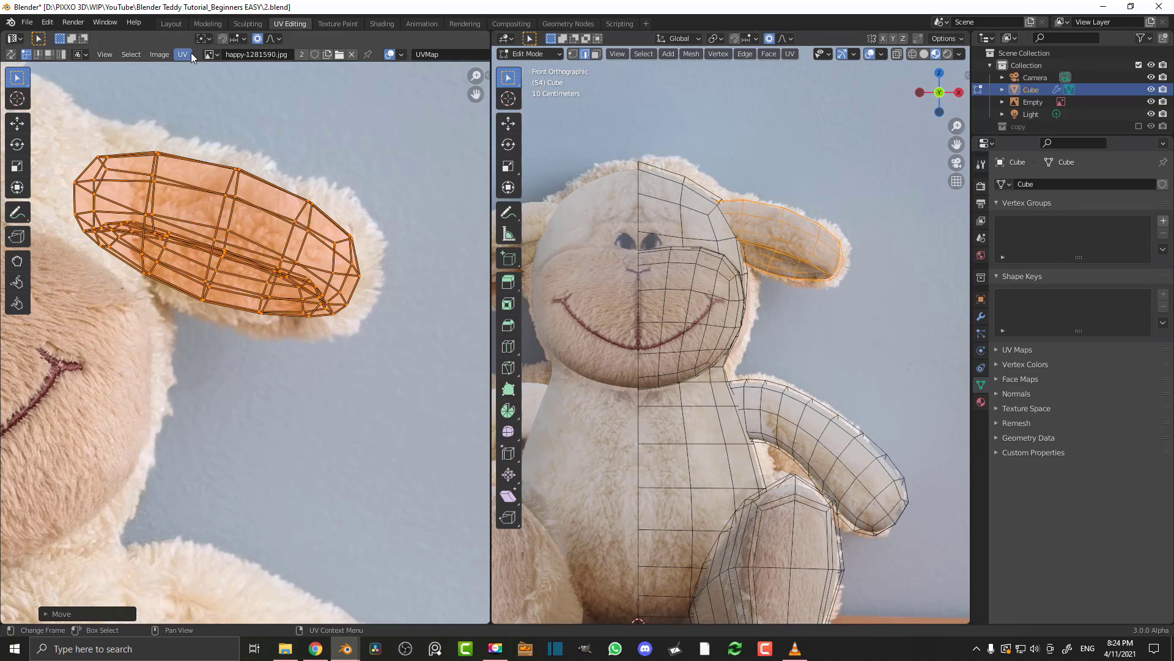
{"action": "left_click", "coordinate": [171, 24]}
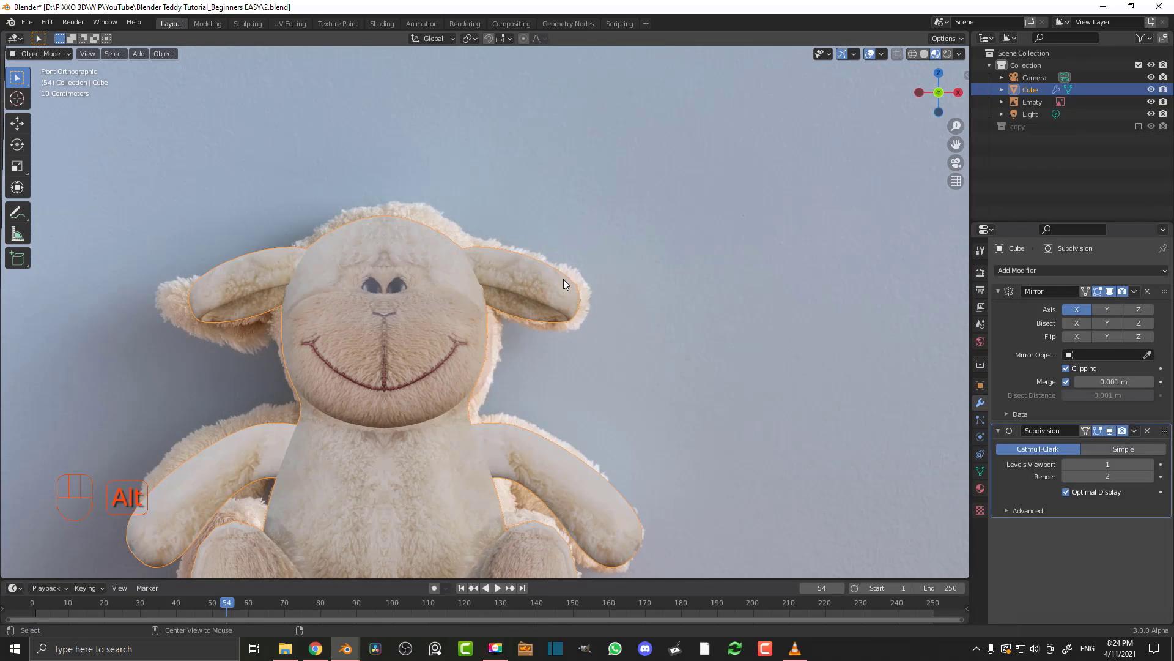
Deselect everything and inspect the textured teddy from the front and from the side against the reference photo
{"action": "key", "text": "alt+a"}
{"action": "scroll", "coordinate": [563, 275], "scroll_direction": "down", "scroll_amount": 5}
{"action": "middle_click_drag", "start_coordinate": [563, 274], "coordinate": [542, 207]}
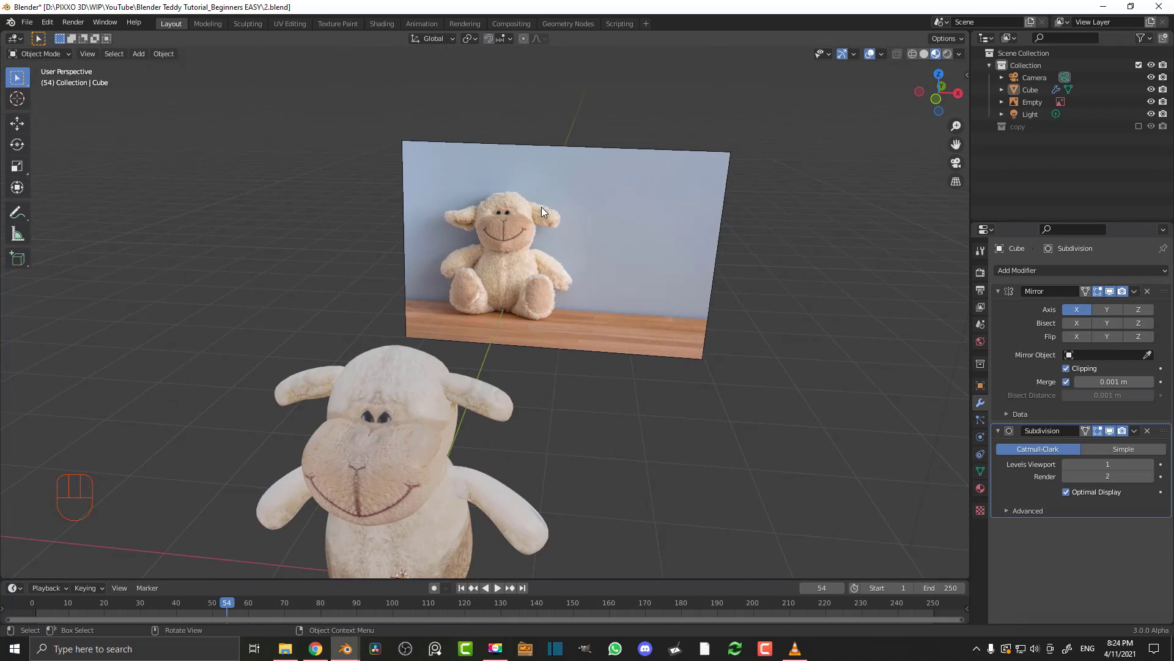
{"action": "key", "text": "KP_1"}
{"action": "scroll", "coordinate": [510, 232], "scroll_direction": "up", "scroll_amount": 2}
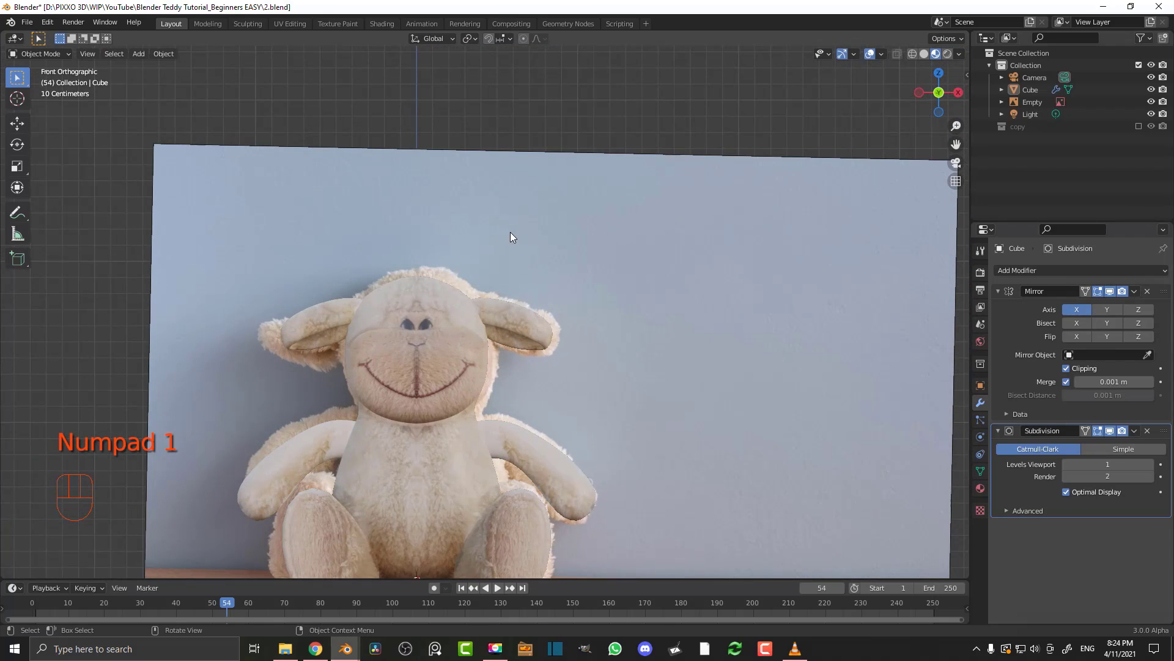
{"action": "scroll", "coordinate": [546, 310], "scroll_direction": "down", "scroll_amount": 3, "text": "shift"}
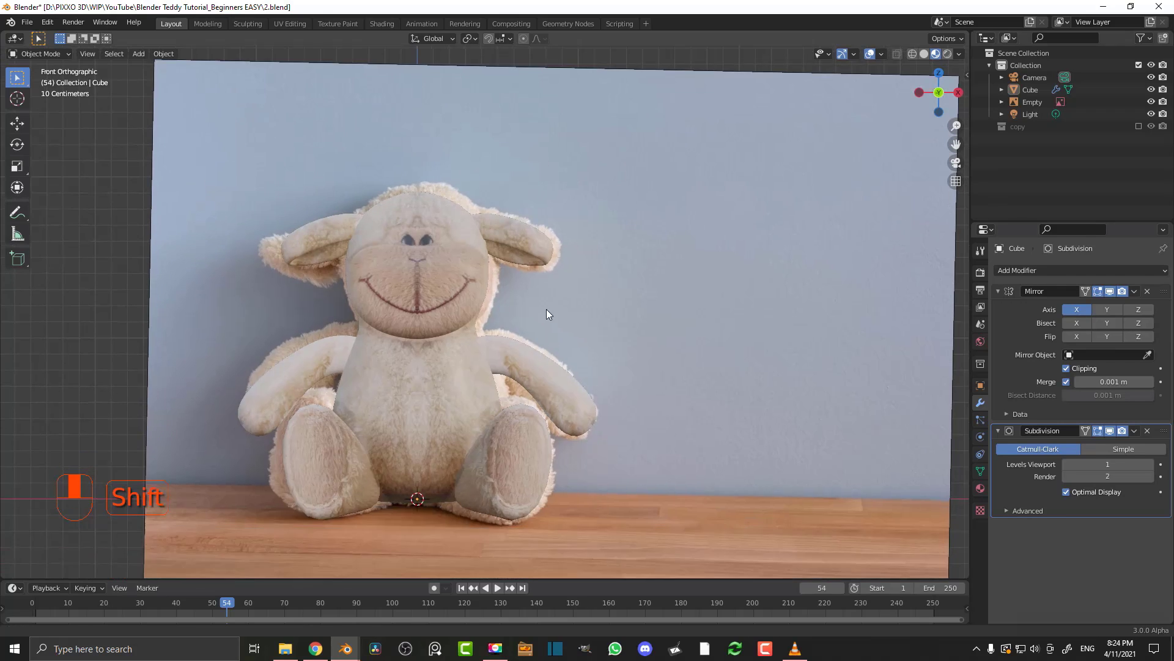
{"action": "scroll", "coordinate": [553, 267], "scroll_direction": "up", "scroll_amount": 2}
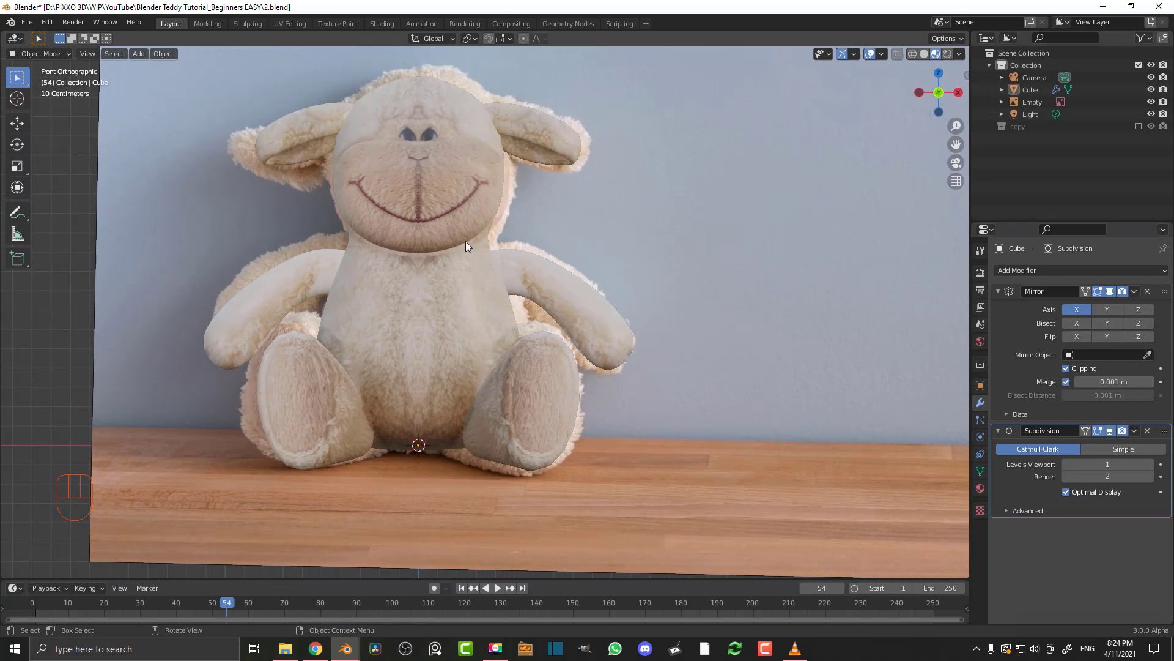
{"action": "middle_click_drag", "start_coordinate": [449, 163], "coordinate": [443, 328], "text": "shift"}
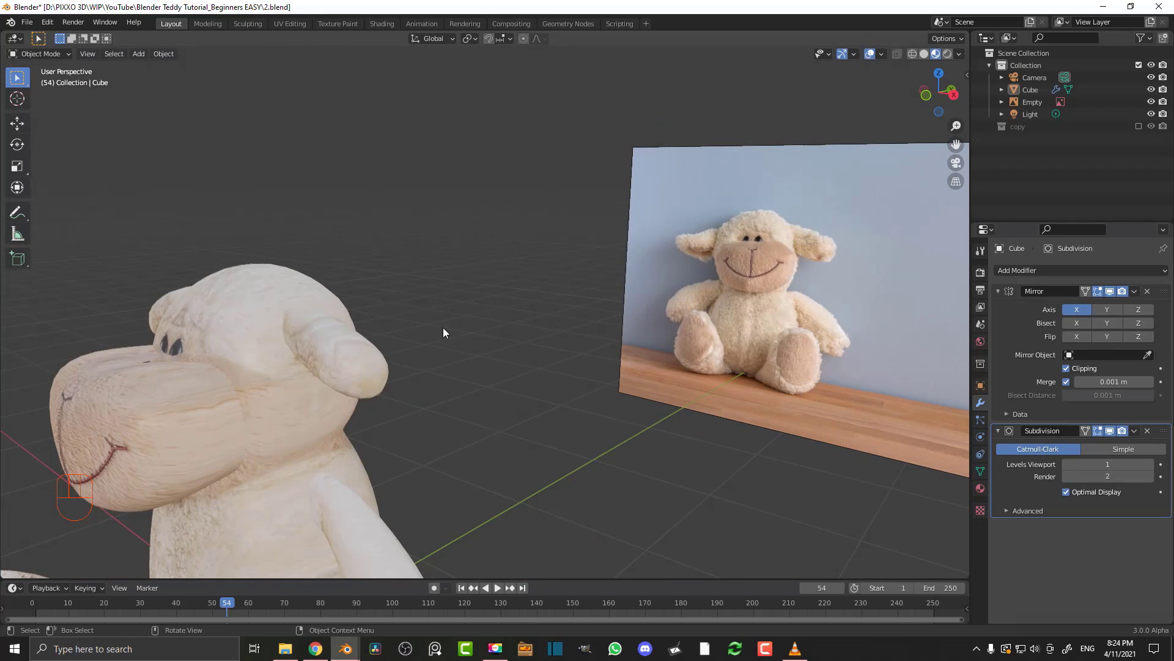
{"action": "middle_click_drag", "start_coordinate": [285, 383], "coordinate": [332, 322], "text": "shift"}
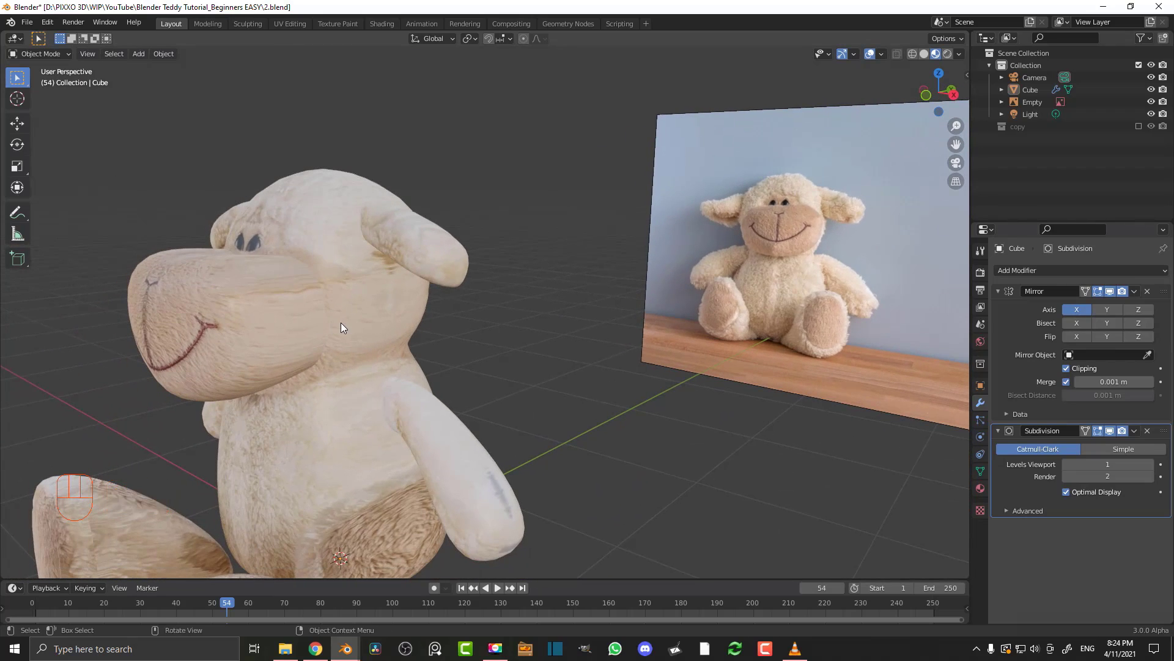
{"action": "key", "text": "KP_1"}
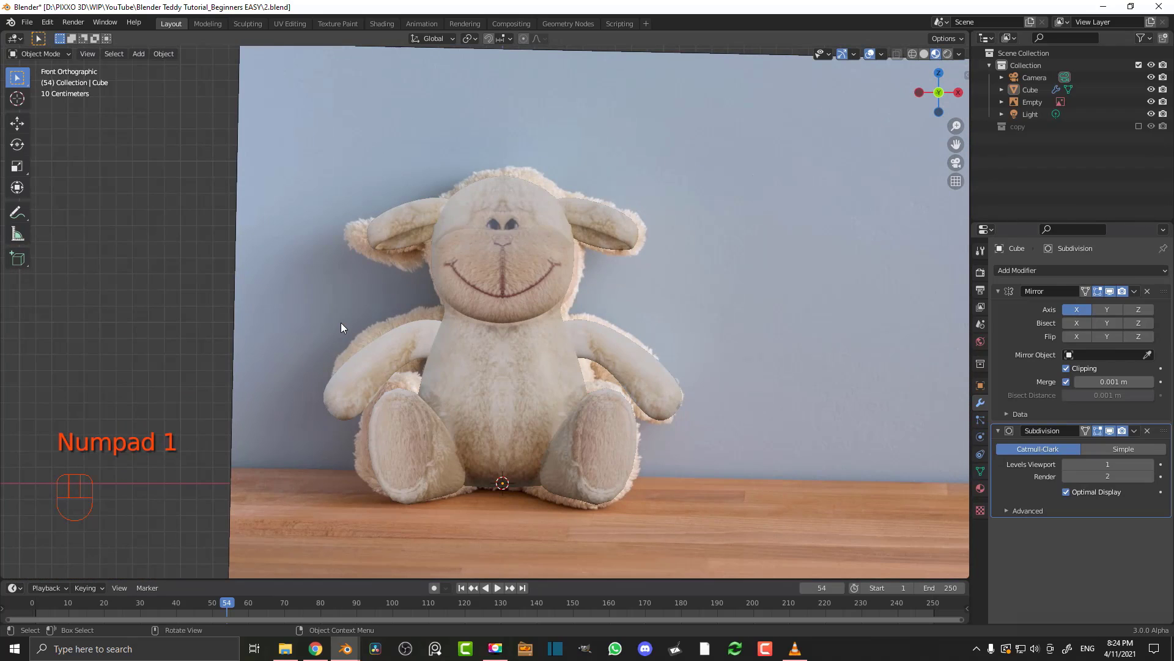
Add a cube mesh and stretch it along the Z axis until it is about one third taller
{"action": "scroll", "coordinate": [429, 251], "scroll_direction": "up", "scroll_amount": 1}
{"action": "key", "text": "shift+a"}
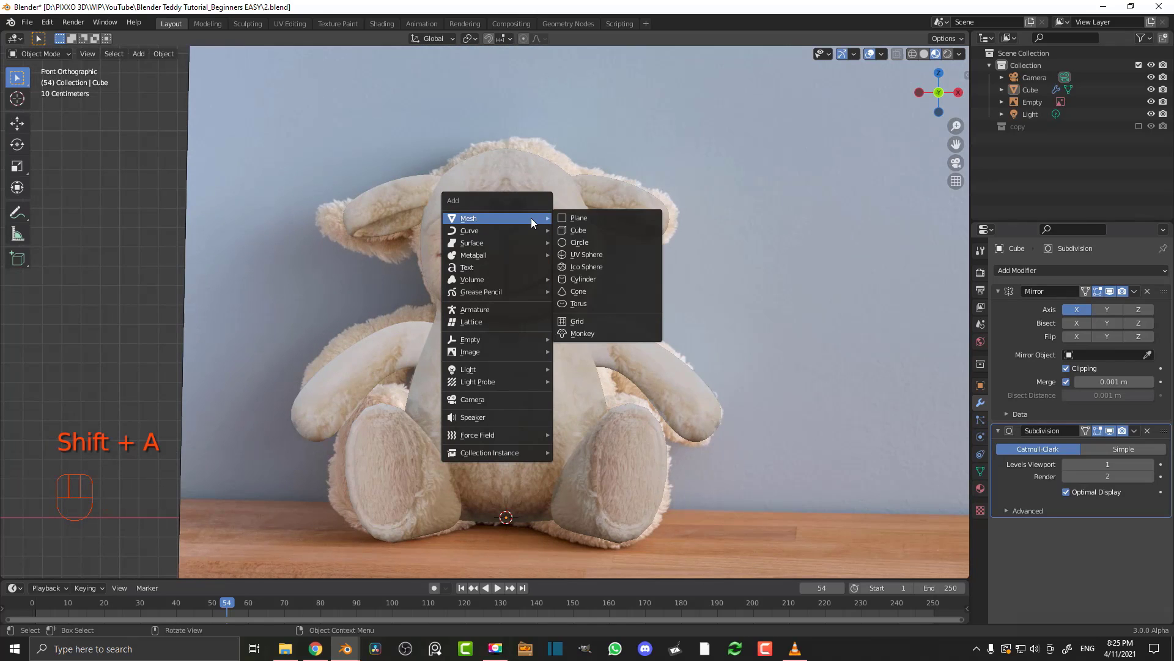
{"action": "left_click", "coordinate": [587, 230]}
{"action": "scroll", "coordinate": [596, 241], "scroll_direction": "down", "scroll_amount": 3}
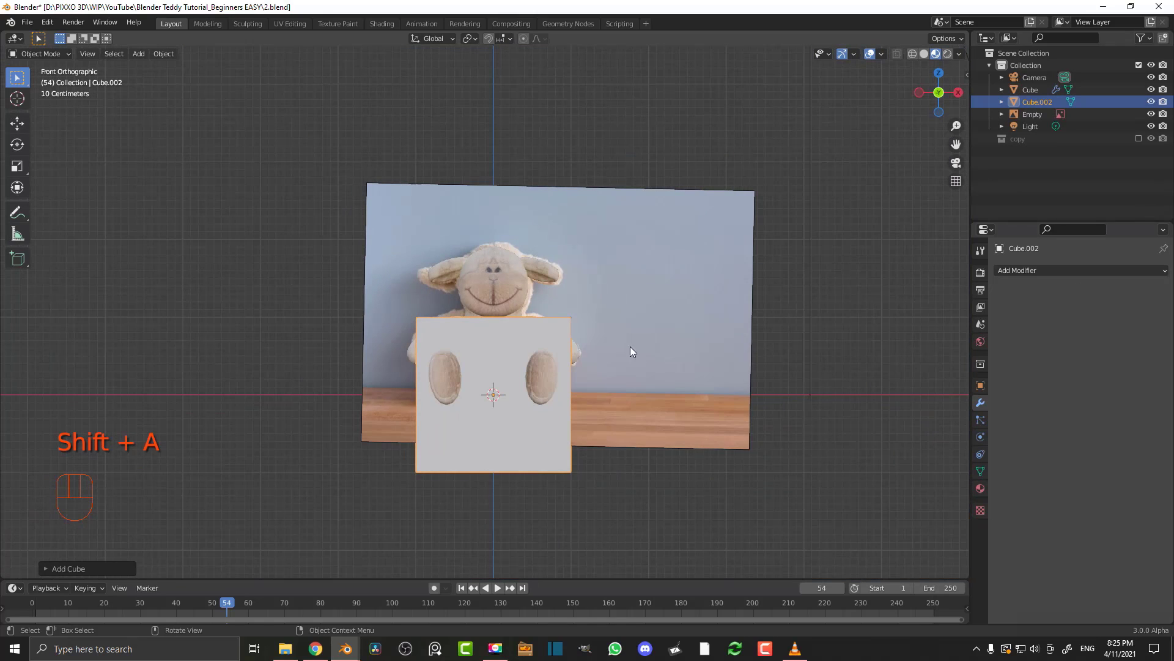
{"action": "scroll", "coordinate": [569, 375], "scroll_direction": "up", "scroll_amount": 1}
{"action": "key", "text": "s"}
{"action": "key", "text": "z"}
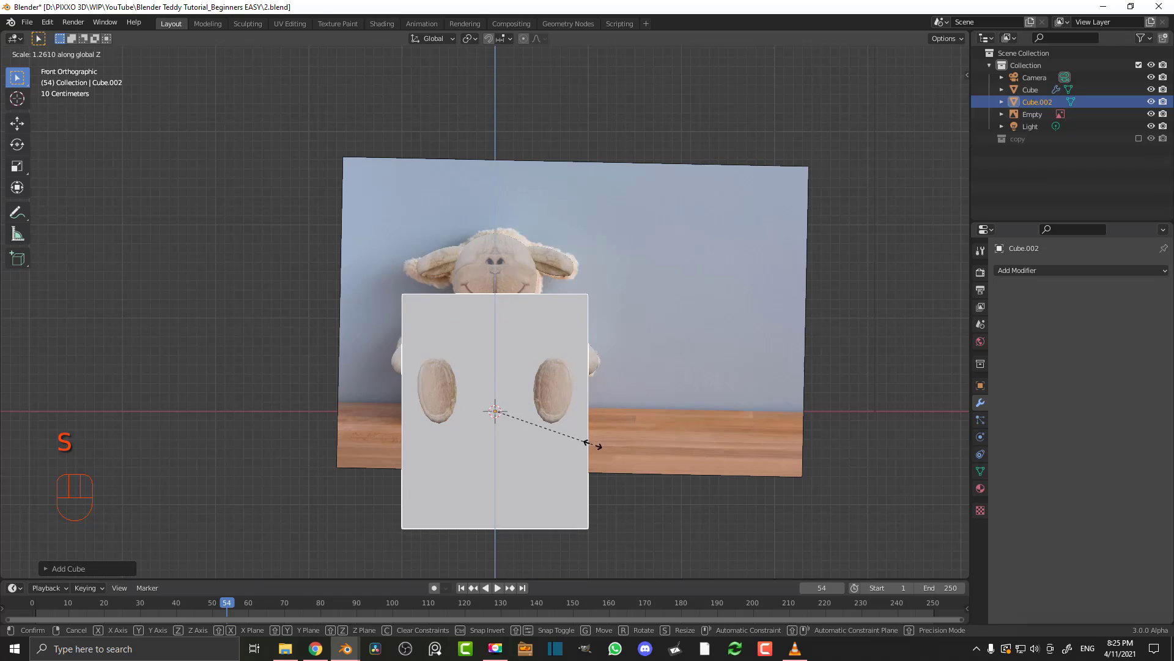
{"action": "left_click", "coordinate": [598, 453]}
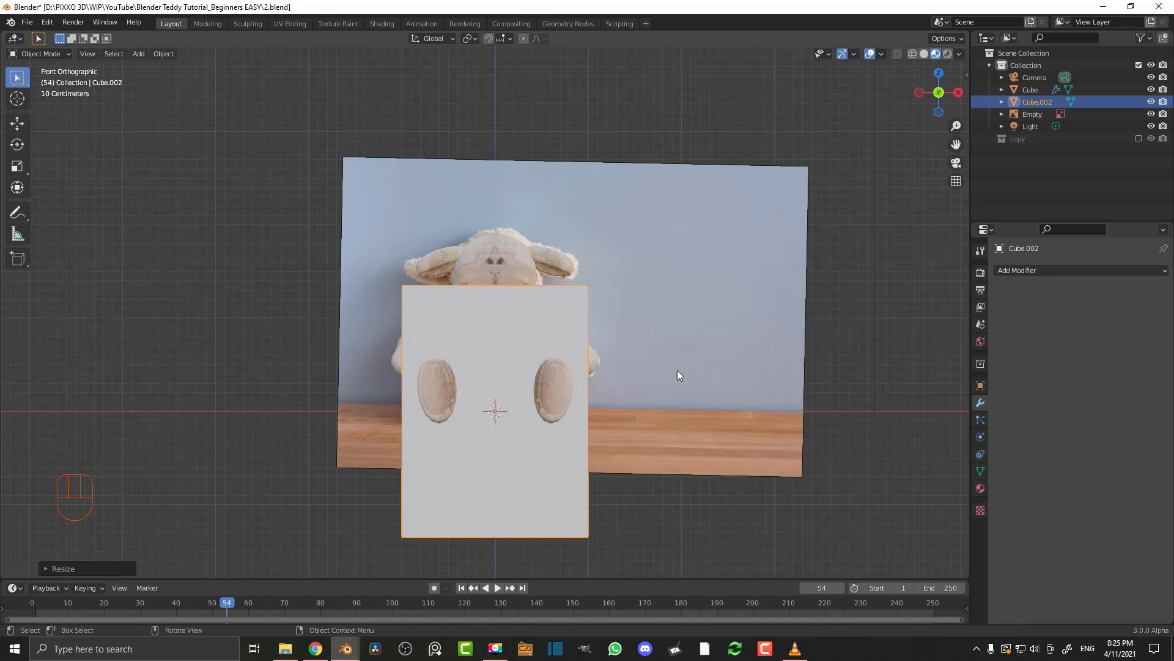
{"action": "middle_click_drag", "start_coordinate": [677, 370], "coordinate": [598, 366]}
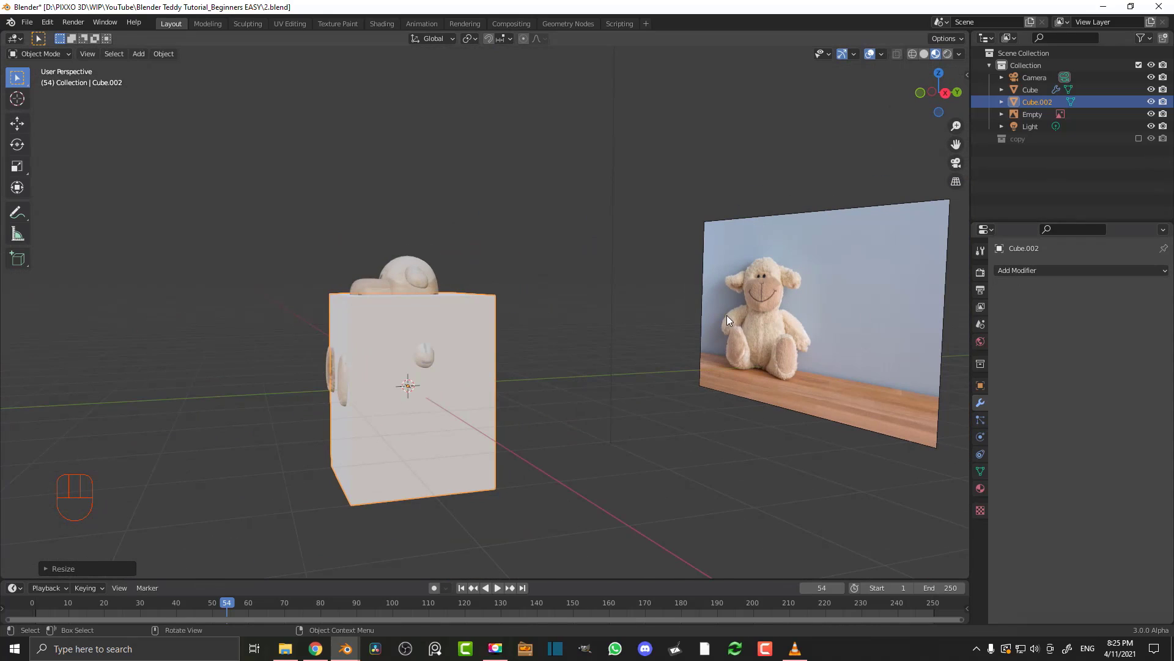
Give the stretched cube a Subdivision modifier with 2 viewport levels and apply it
{"action": "left_click", "coordinate": [1052, 273]}
{"action": "left_click", "coordinate": [942, 493]}
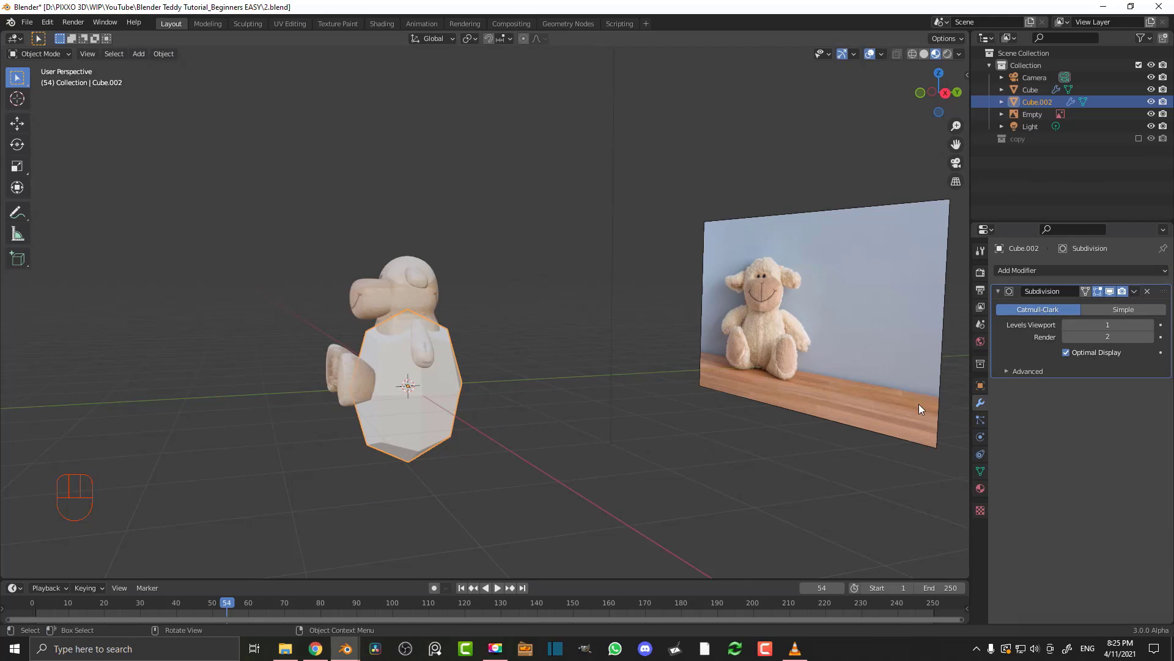
{"action": "left_click", "coordinate": [1150, 325]}
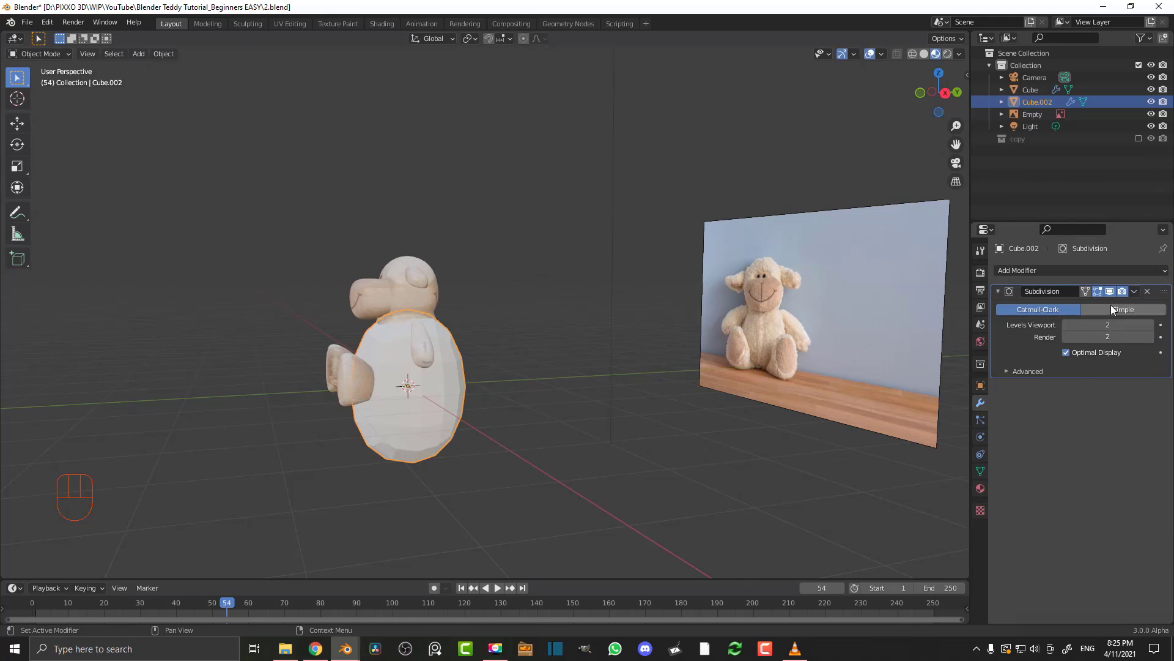
{"action": "left_click", "coordinate": [1135, 291]}
{"action": "left_click", "coordinate": [1114, 303]}
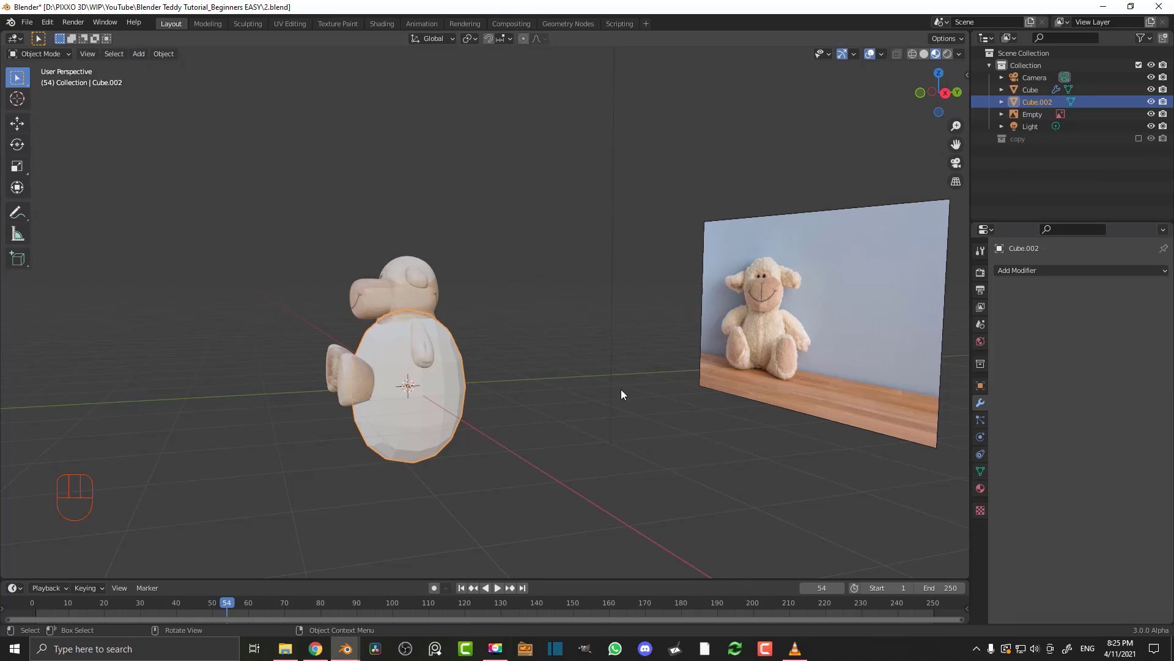
Shrink the rounded cube to a small eyeball and move it up in front view onto the teddy's +X eye
{"action": "middle_click_drag", "start_coordinate": [468, 396], "coordinate": [636, 472]}
{"action": "key", "text": "s"}
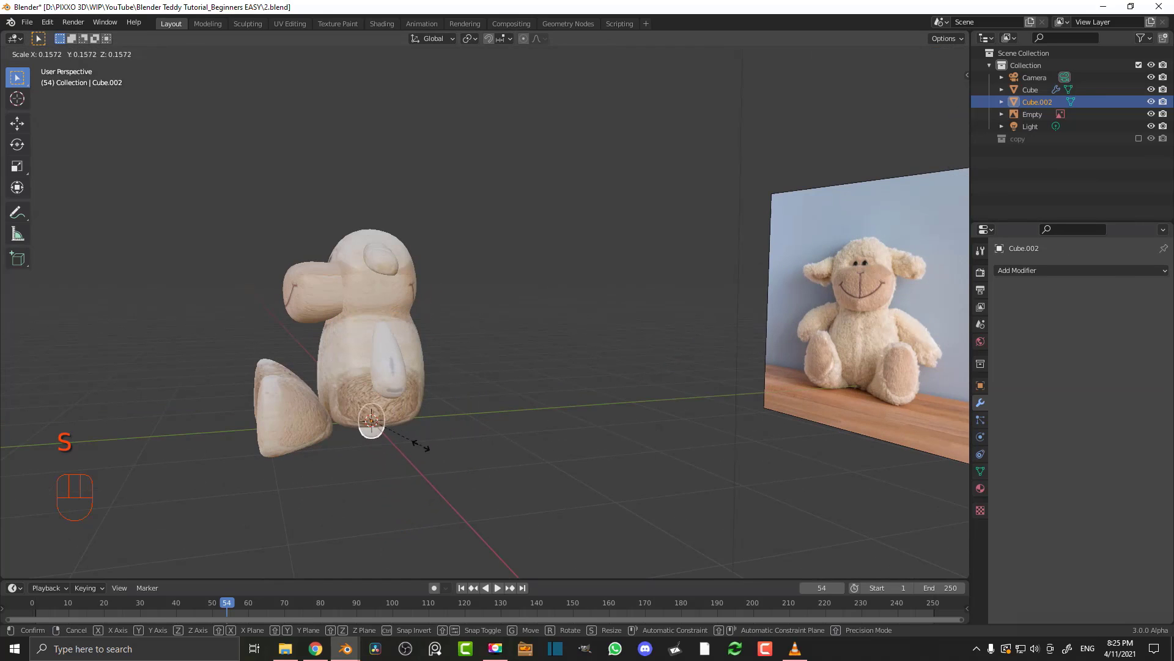
{"action": "left_click", "coordinate": [404, 441]}
{"action": "key", "text": "KP_1"}
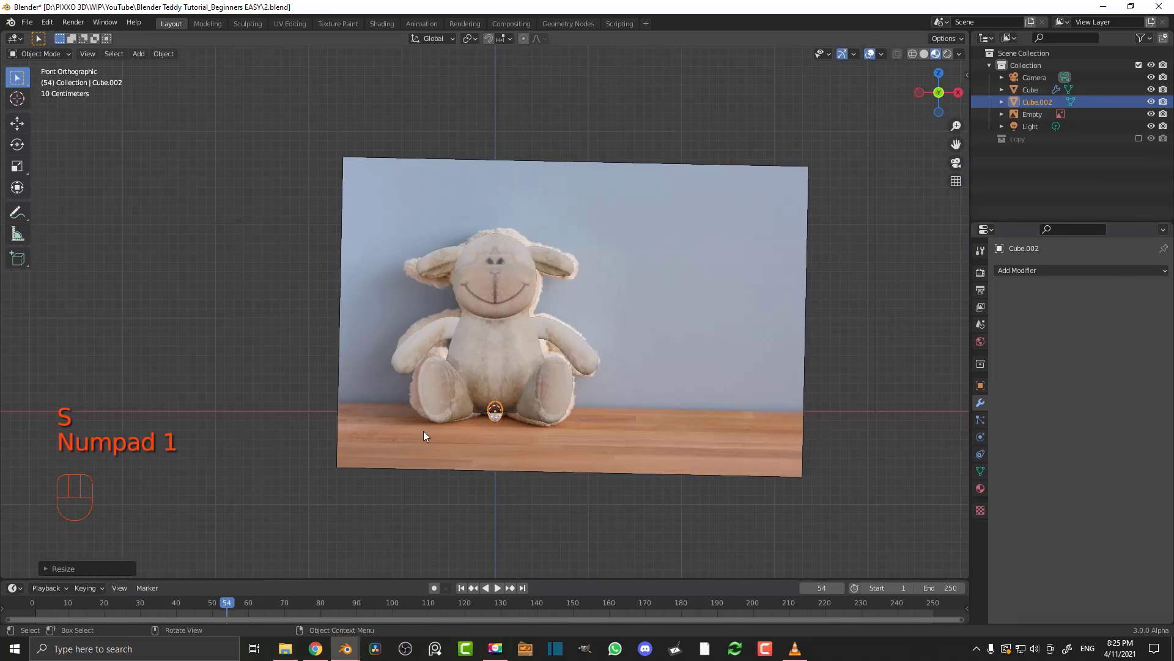
{"action": "scroll", "coordinate": [600, 493], "scroll_direction": "up", "scroll_amount": 3}
{"action": "scroll", "coordinate": [601, 493], "scroll_direction": "up", "scroll_amount": 3}
{"action": "key", "text": "g"}
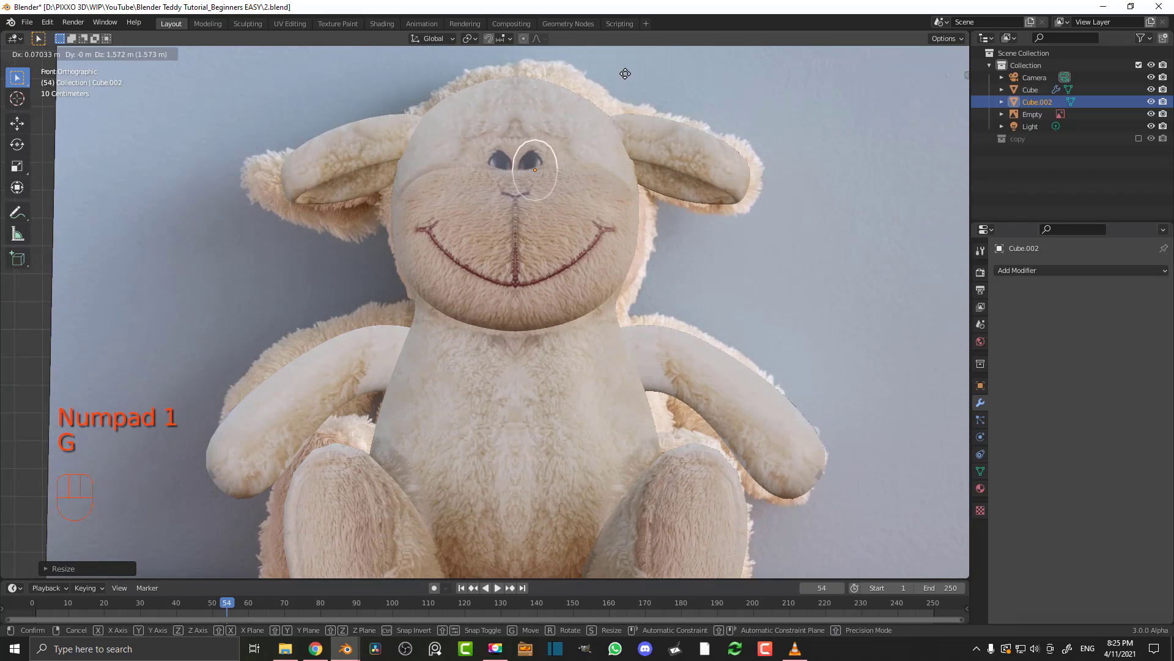
{"action": "left_click", "coordinate": [624, 76]}
Scale the eyeball down to the width of the textured eye and align it over that eye in front view
{"action": "middle_click_drag", "start_coordinate": [620, 179], "coordinate": [590, 216], "text": "shift"}
{"action": "scroll", "coordinate": [603, 358], "scroll_direction": "up", "scroll_amount": 4}
{"action": "key", "text": "s"}
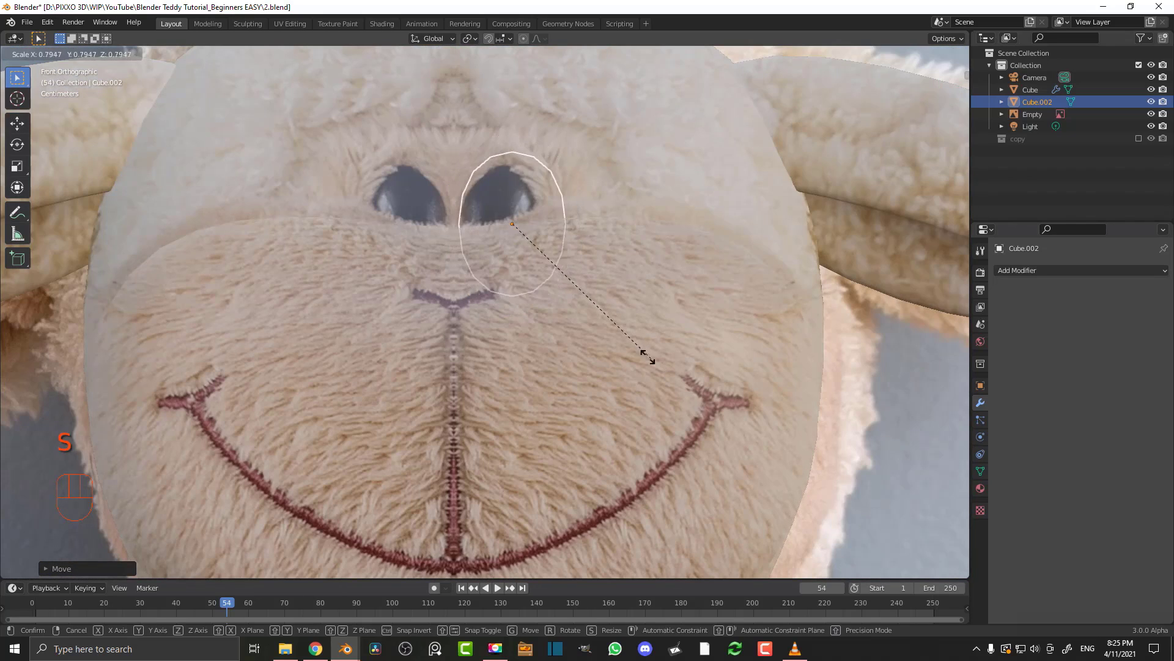
{"action": "left_click", "coordinate": [605, 340]}
{"action": "key", "text": "g"}
{"action": "left_click", "coordinate": [595, 329]}
{"action": "scroll", "coordinate": [598, 313], "scroll_direction": "down", "scroll_amount": 4}
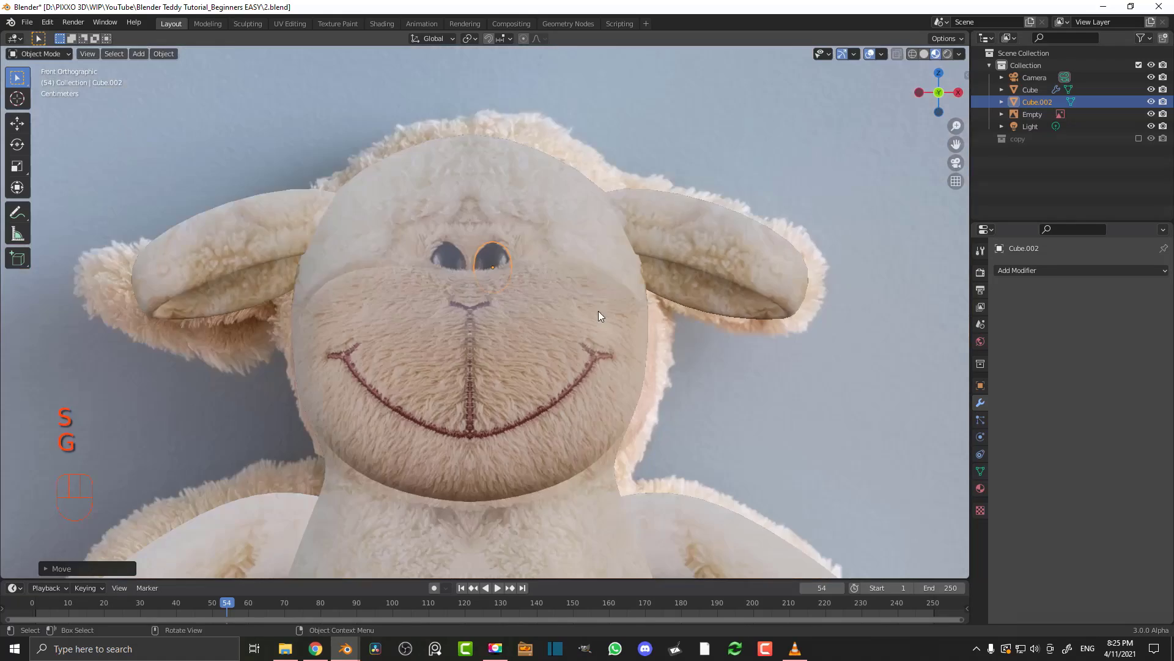
Move the eyeball forward along the Y axis by about 0.39 m so it protrudes from the face
{"action": "middle_click_drag", "start_coordinate": [598, 312], "coordinate": [375, 324]}
{"action": "key", "text": "g"}
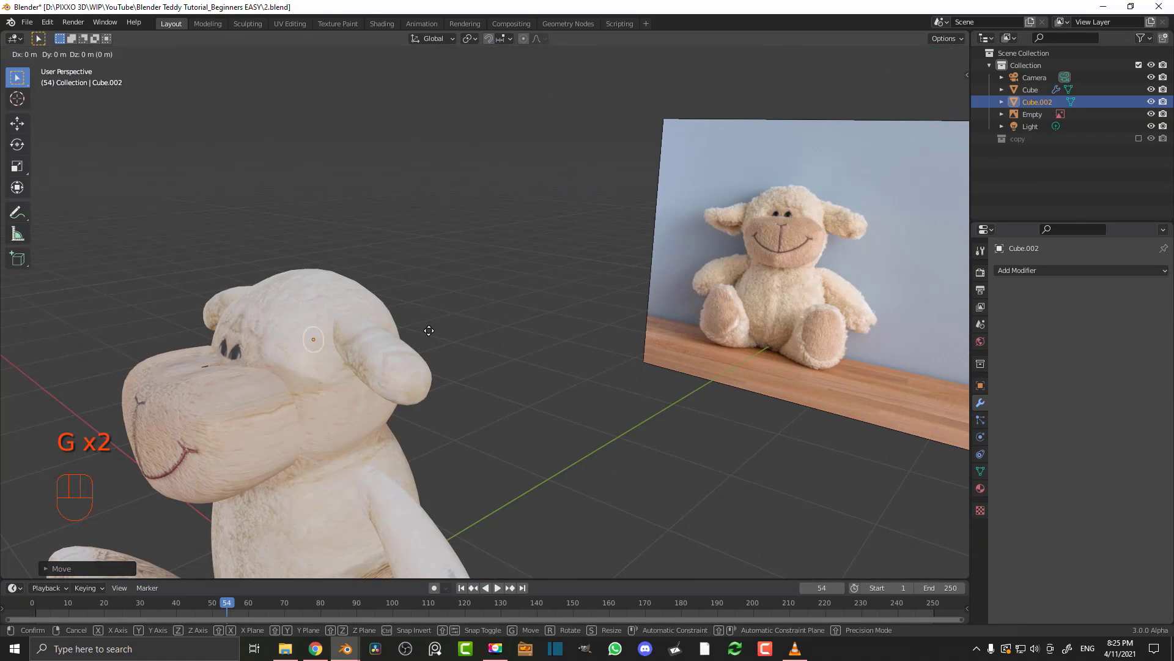
{"action": "key", "text": "y"}
{"action": "left_click", "coordinate": [350, 340]}
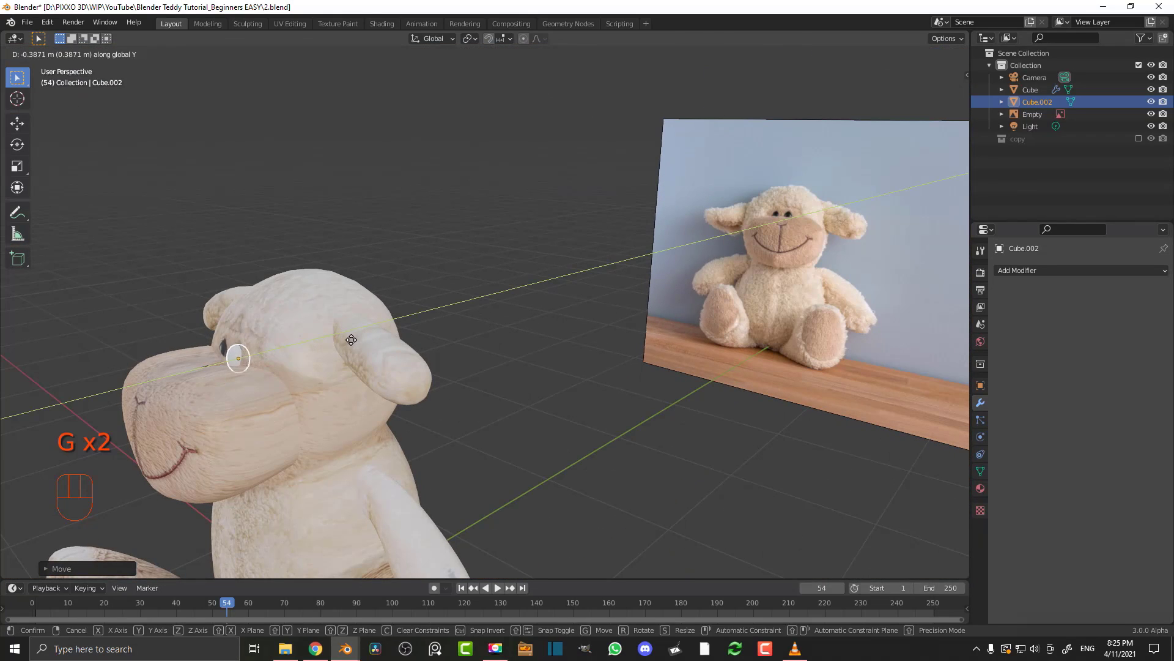
{"action": "key", "text": "KP_1"}
{"action": "scroll", "coordinate": [523, 258], "scroll_direction": "up", "scroll_amount": 5}
{"action": "scroll", "coordinate": [539, 207], "scroll_direction": "up", "scroll_amount": 3}
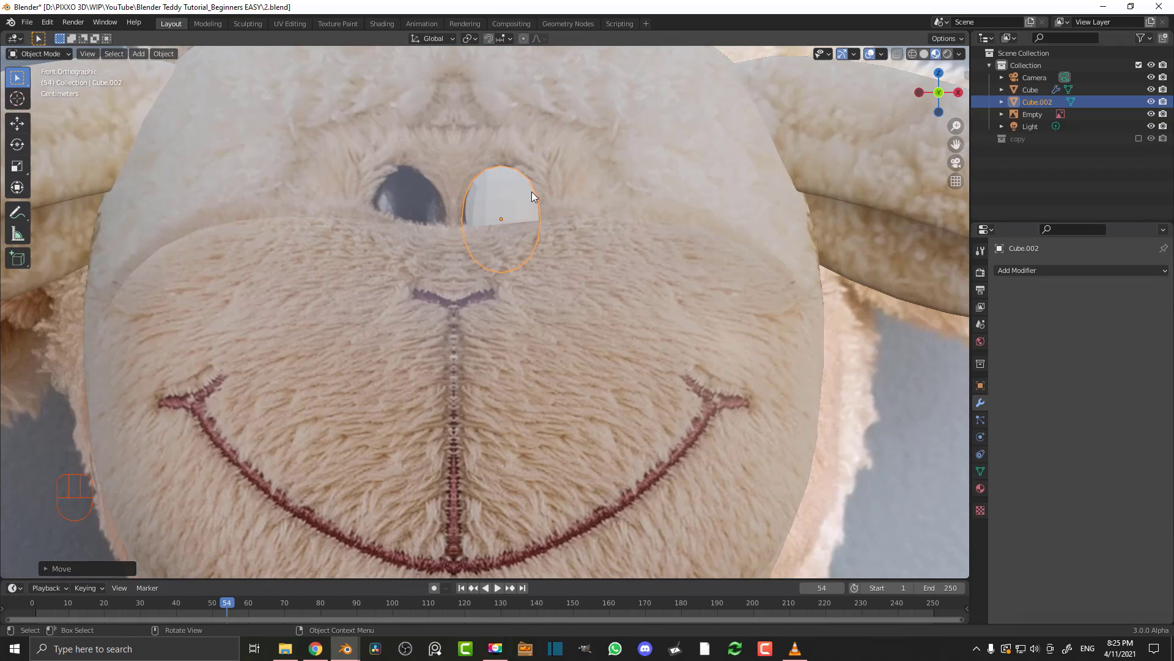
Join the eyeball to the teddy body so the body's Mirror modifier produces the second eye
{"action": "left_click", "coordinate": [702, 134], "text": "shift"}
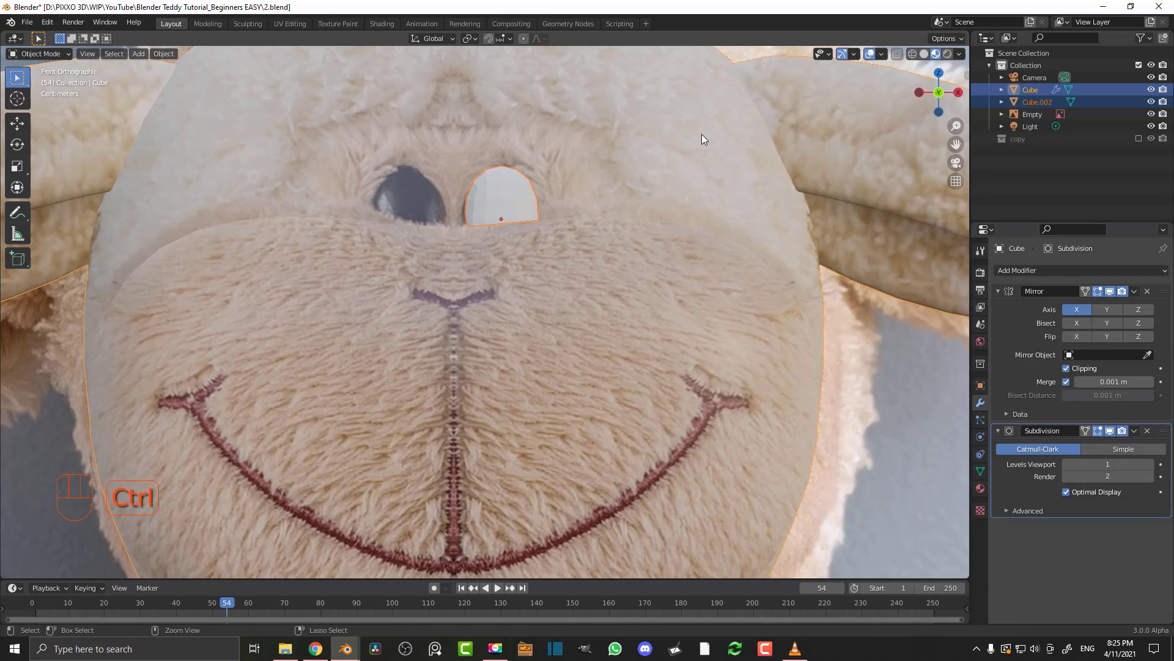
{"action": "key", "text": "ctrl+j"}
{"action": "scroll", "coordinate": [566, 216], "scroll_direction": "down", "scroll_amount": 5}
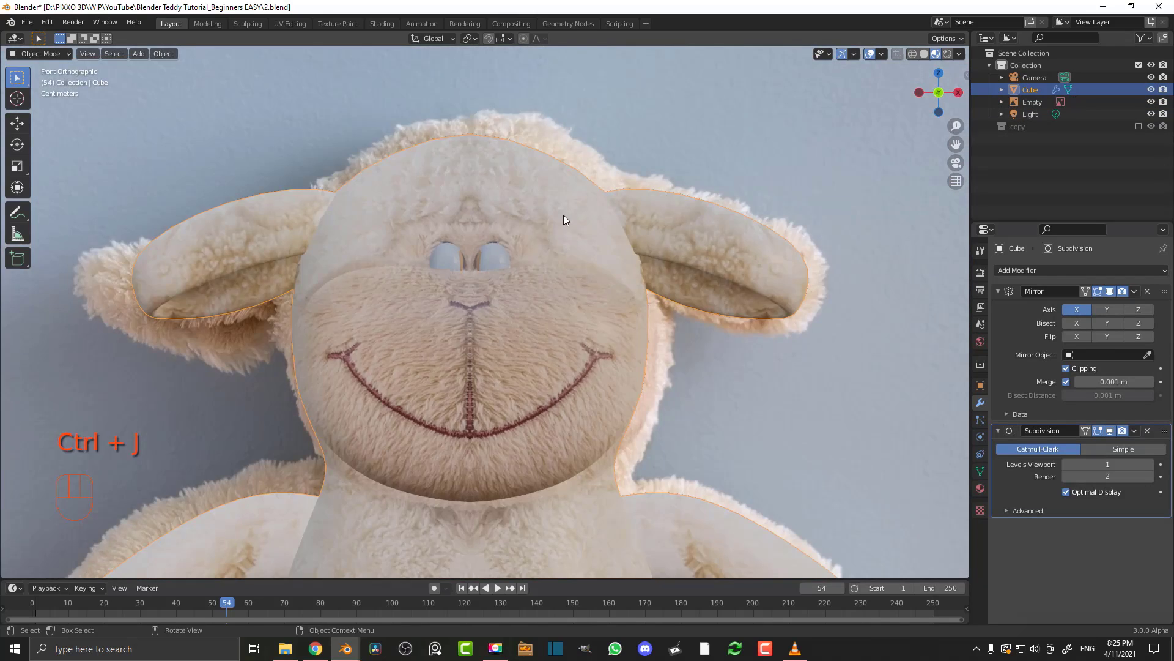
{"action": "scroll", "coordinate": [499, 269], "scroll_direction": "up", "scroll_amount": 3}
{"action": "right_click_drag", "start_coordinate": [516, 225], "coordinate": [468, 230]}
{"action": "scroll", "coordinate": [498, 273], "scroll_direction": "down", "scroll_amount": 2}
{"action": "scroll", "coordinate": [521, 271], "scroll_direction": "up", "scroll_amount": 3}
Select all of the eyeball's linked geometry in Edit Mode and unwrap it with Project from View from the front
{"action": "key", "text": "Tab"}
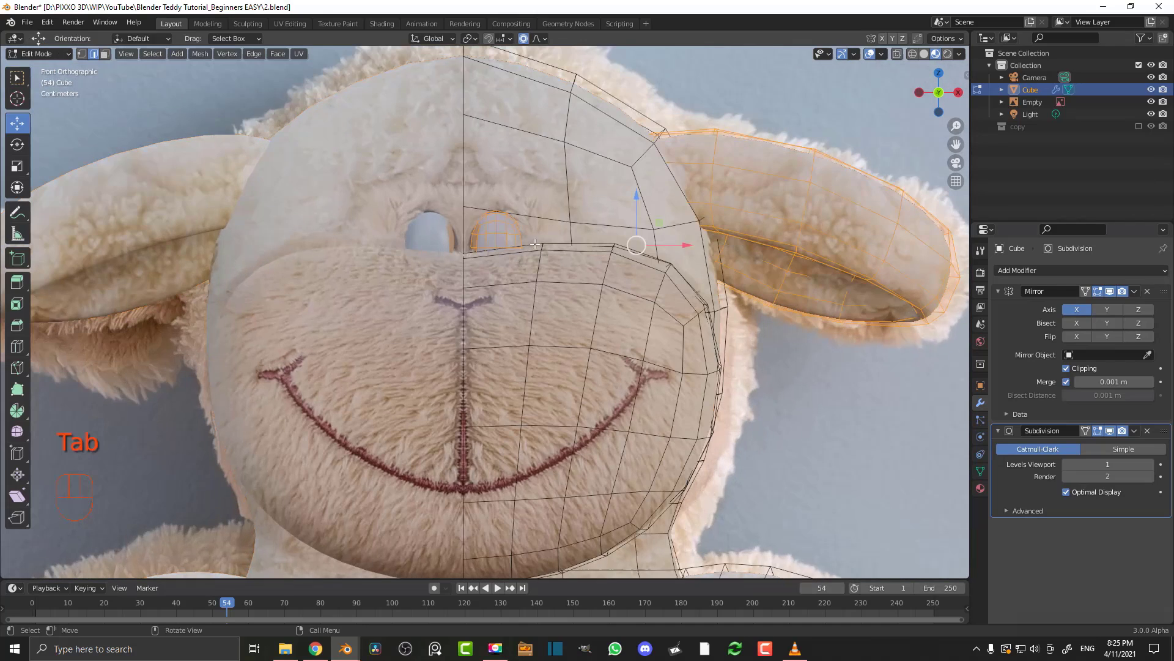
{"action": "left_click", "coordinate": [504, 228]}
{"action": "scroll", "coordinate": [507, 196], "scroll_direction": "up", "scroll_amount": 3}
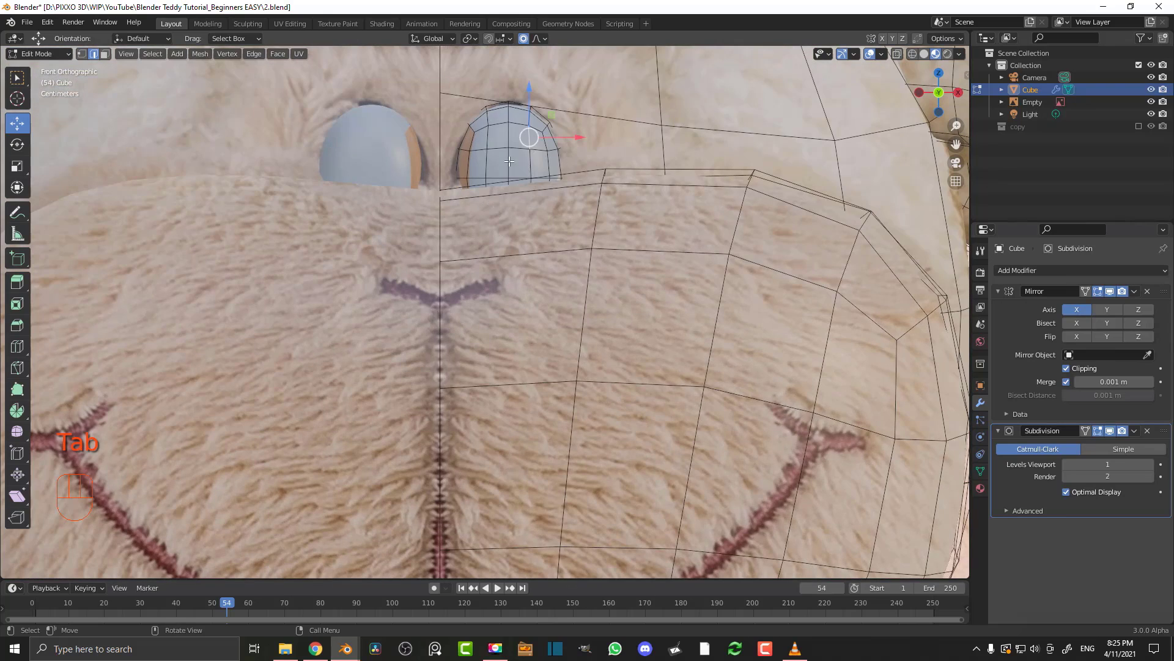
{"action": "key", "text": "ctrl+l"}
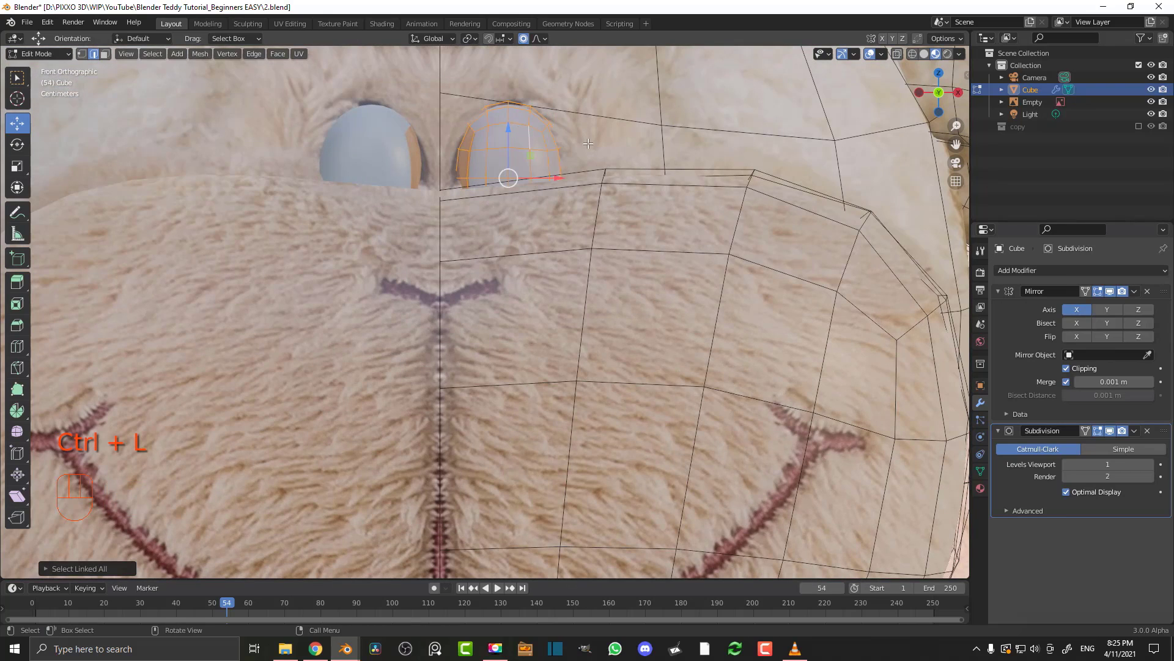
{"action": "key", "text": "u"}
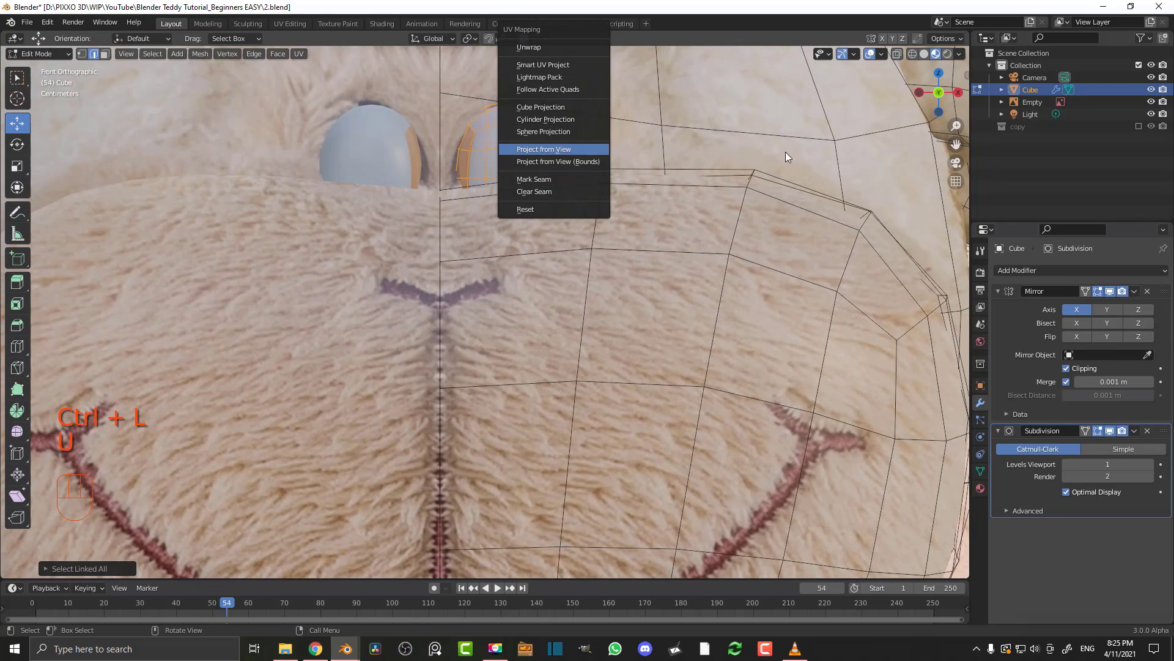
{"action": "left_click", "coordinate": [523, 148]}
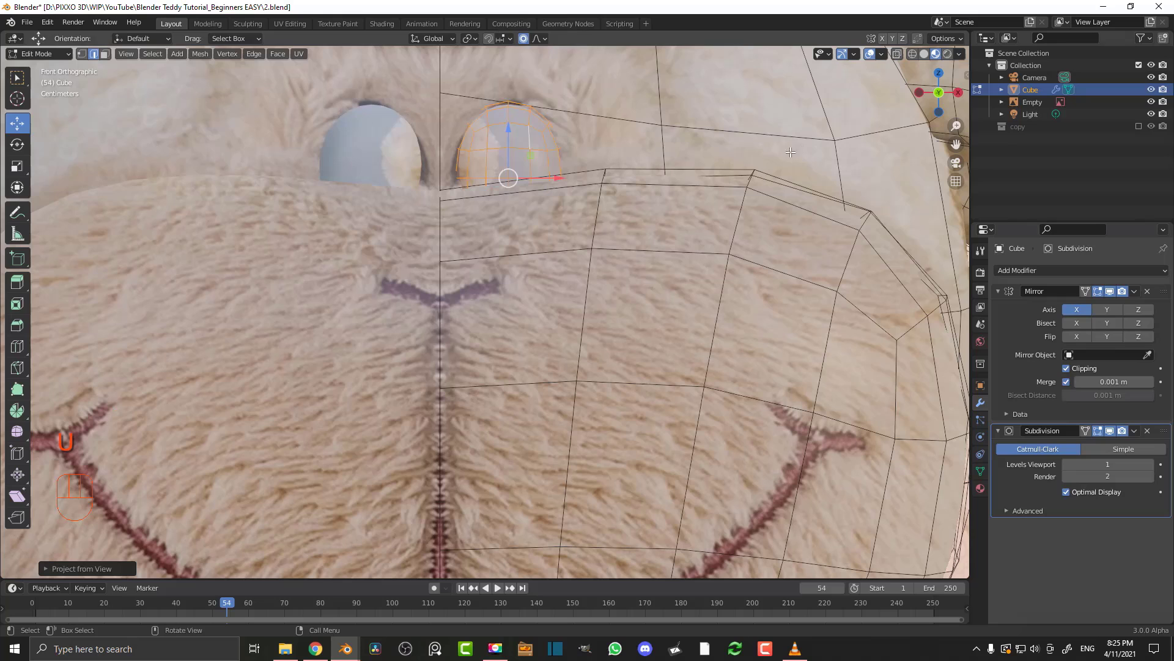
In the UV Editing workspace, move the eyeball's whole UV island onto the matching photographed eye and scale it to about 0.57
{"action": "left_click", "coordinate": [291, 24]}
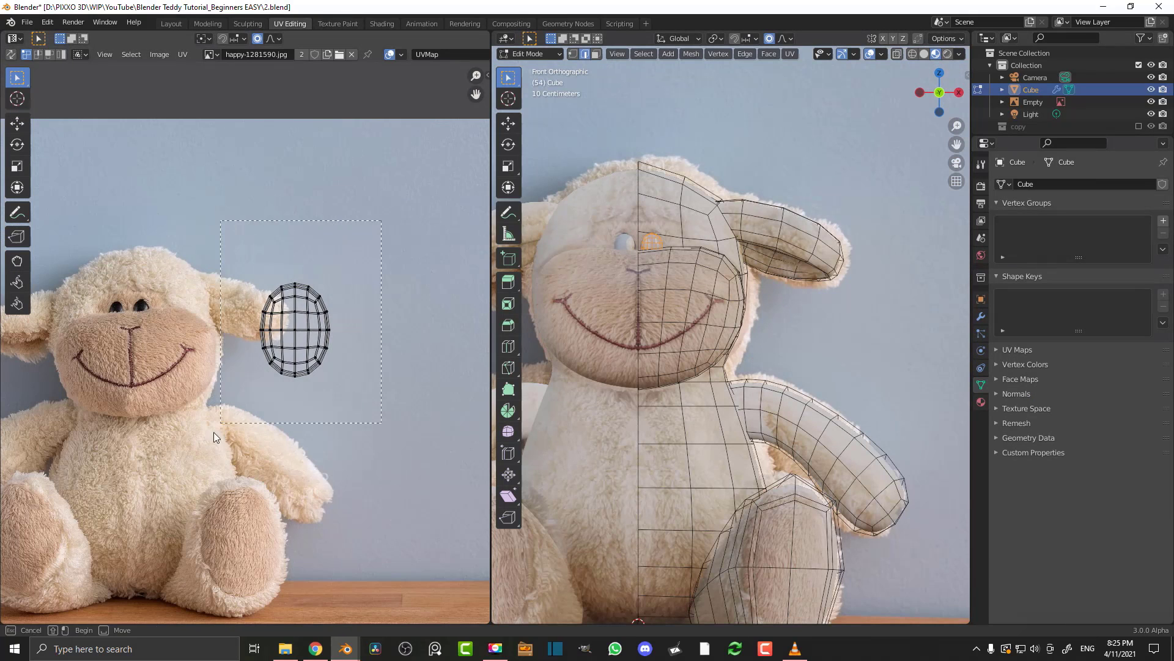
{"action": "key", "text": "a"}
{"action": "scroll", "coordinate": [110, 245], "scroll_direction": "up", "scroll_amount": 2}
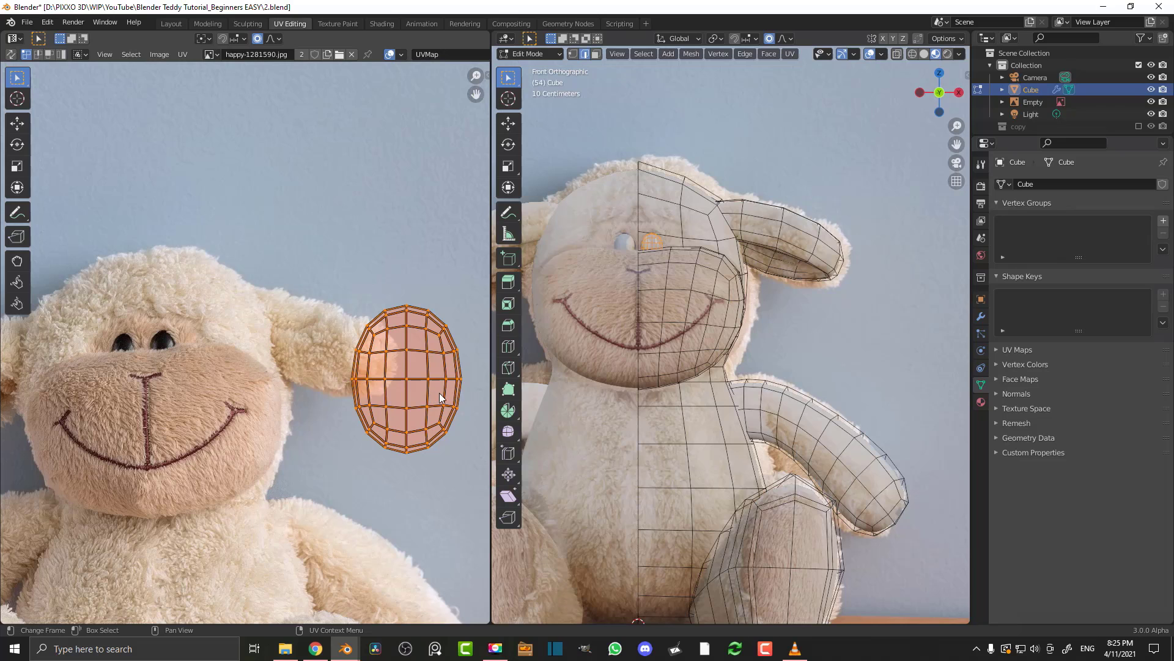
{"action": "key", "text": "g"}
{"action": "left_click", "coordinate": [202, 361]}
{"action": "key", "text": "s"}
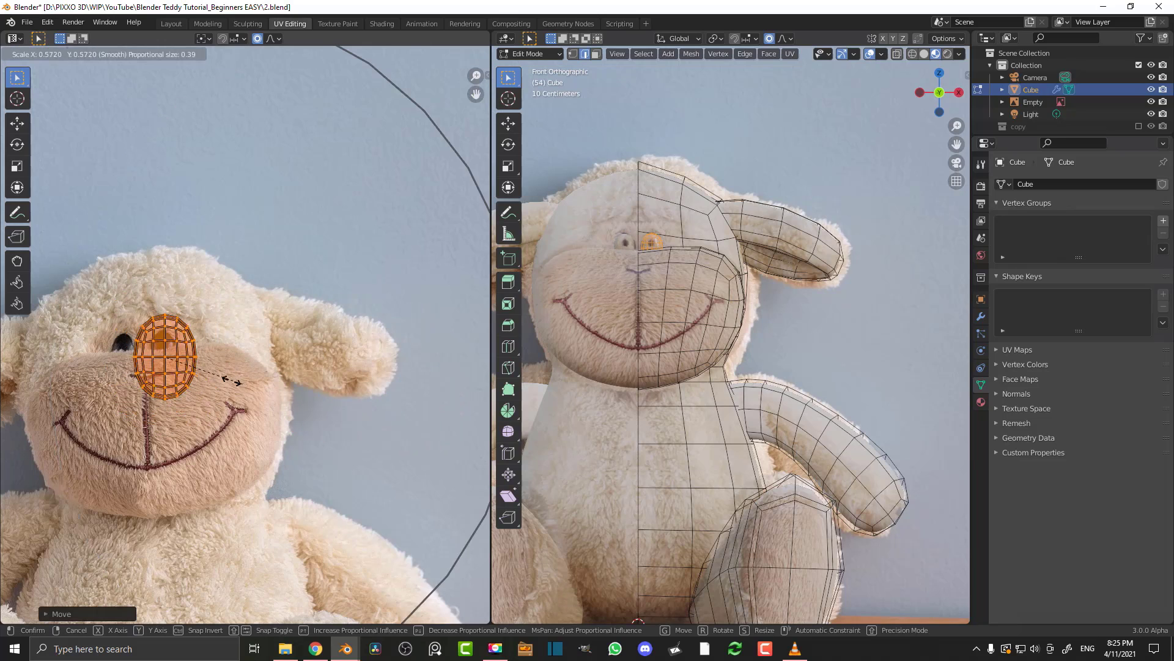
{"action": "left_click", "coordinate": [232, 381]}
Nudge the eyeball's UV island over the photographed eye and shrink it further to approximately the eye's width
{"action": "scroll", "coordinate": [263, 392], "scroll_direction": "up", "scroll_amount": 4}
{"action": "key", "text": "g"}
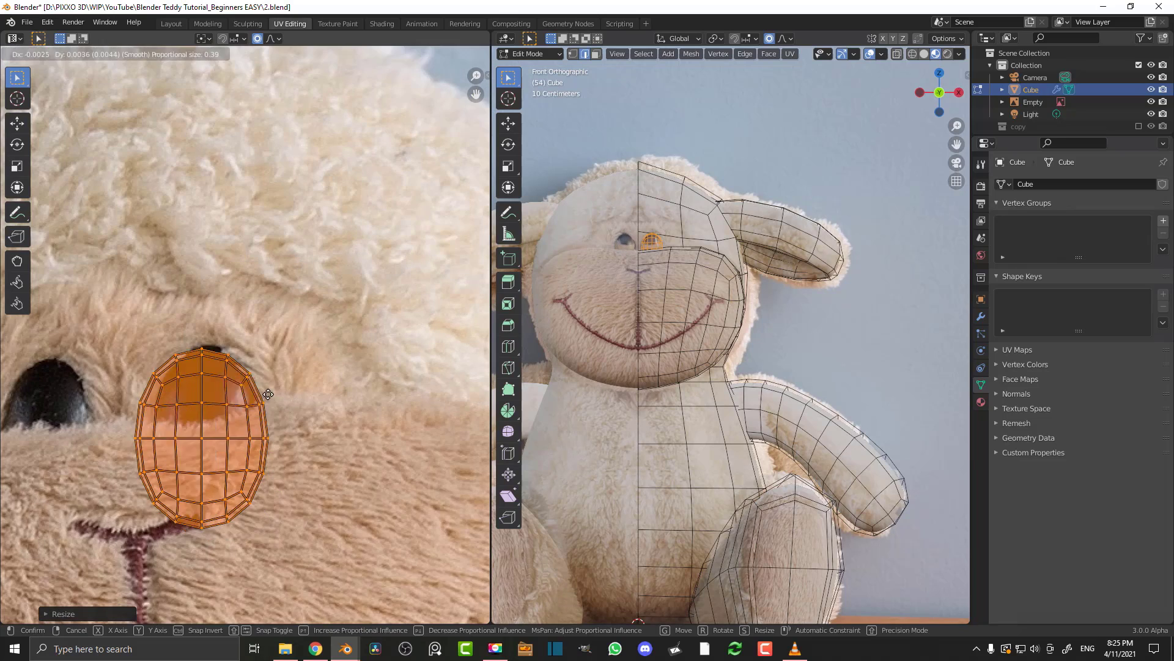
{"action": "left_click", "coordinate": [269, 396]}
{"action": "key", "text": "s"}
{"action": "left_click", "coordinate": [290, 401]}
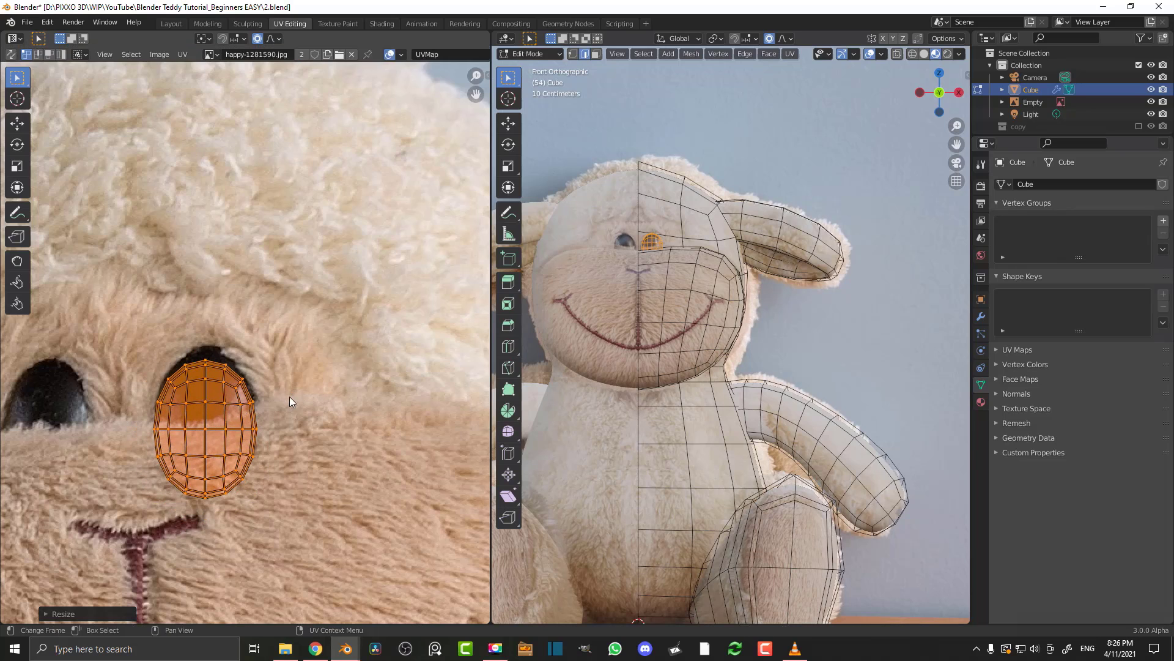
Nudge the eyeball's UV island slightly up over the photographed eye
{"action": "key", "text": "g"}
{"action": "left_click", "coordinate": [293, 387]}
{"action": "scroll", "coordinate": [701, 182], "scroll_direction": "up", "scroll_amount": 3}
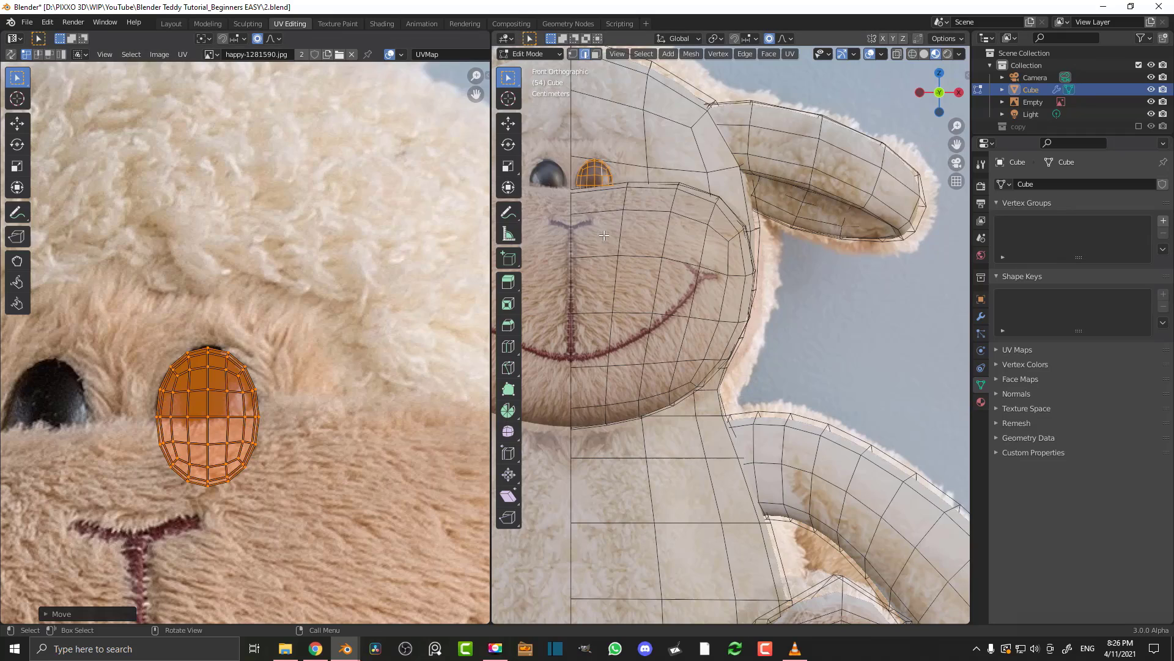
Return to the Layout workspace and check the teddy's textured face and eyes against the reference photo from the front
{"action": "left_click", "coordinate": [167, 22]}
{"action": "scroll", "coordinate": [537, 284], "scroll_direction": "down", "scroll_amount": 9}
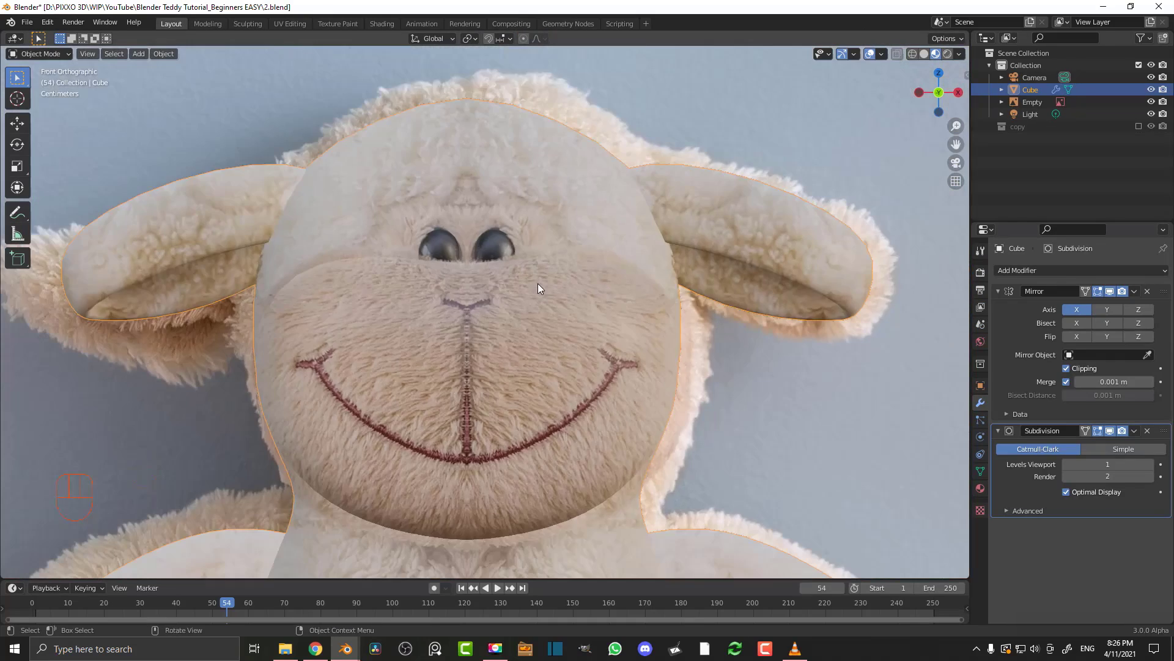
{"action": "middle_click_drag", "start_coordinate": [573, 296], "coordinate": [539, 276]}
{"action": "key", "text": "KP_1"}
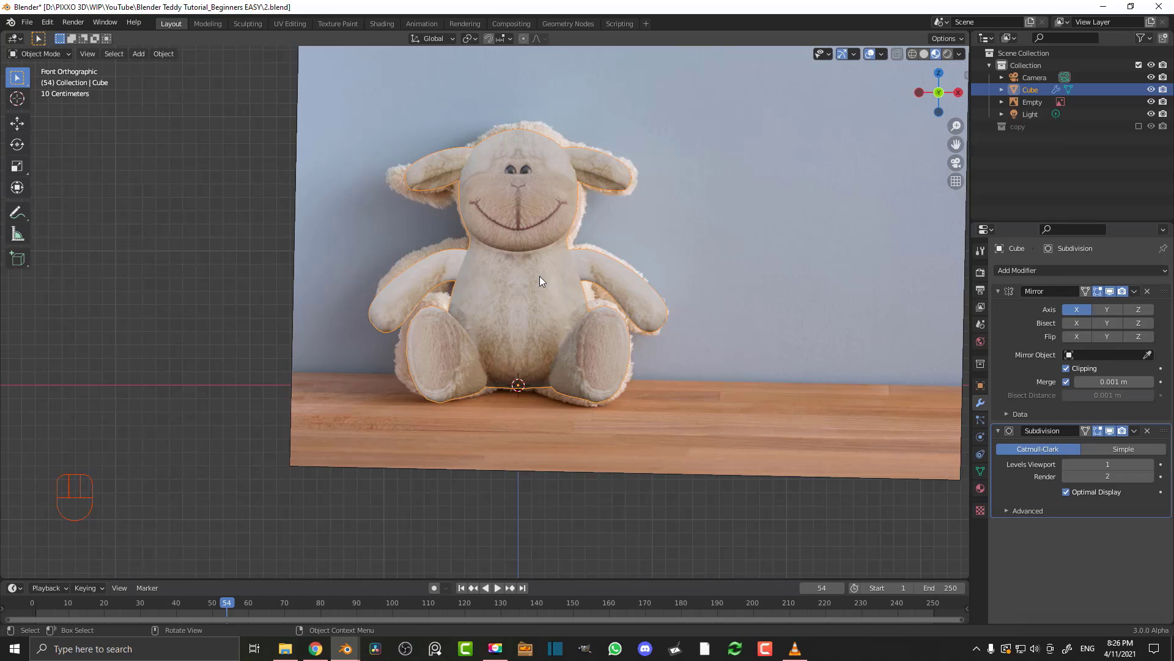
{"action": "scroll", "coordinate": [539, 282], "scroll_direction": "up", "scroll_amount": 4}
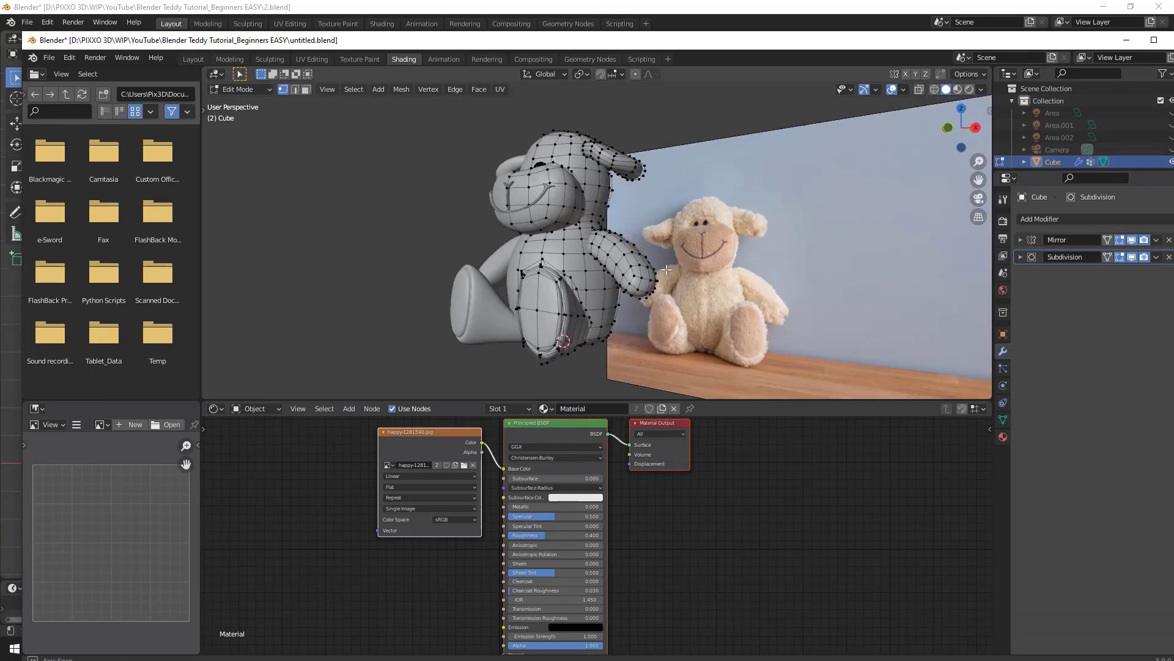
Examine the mesh of the finished teddy model in the second Blender window from several angles
{"action": "middle_click_drag", "start_coordinate": [667, 269], "coordinate": [673, 298]}
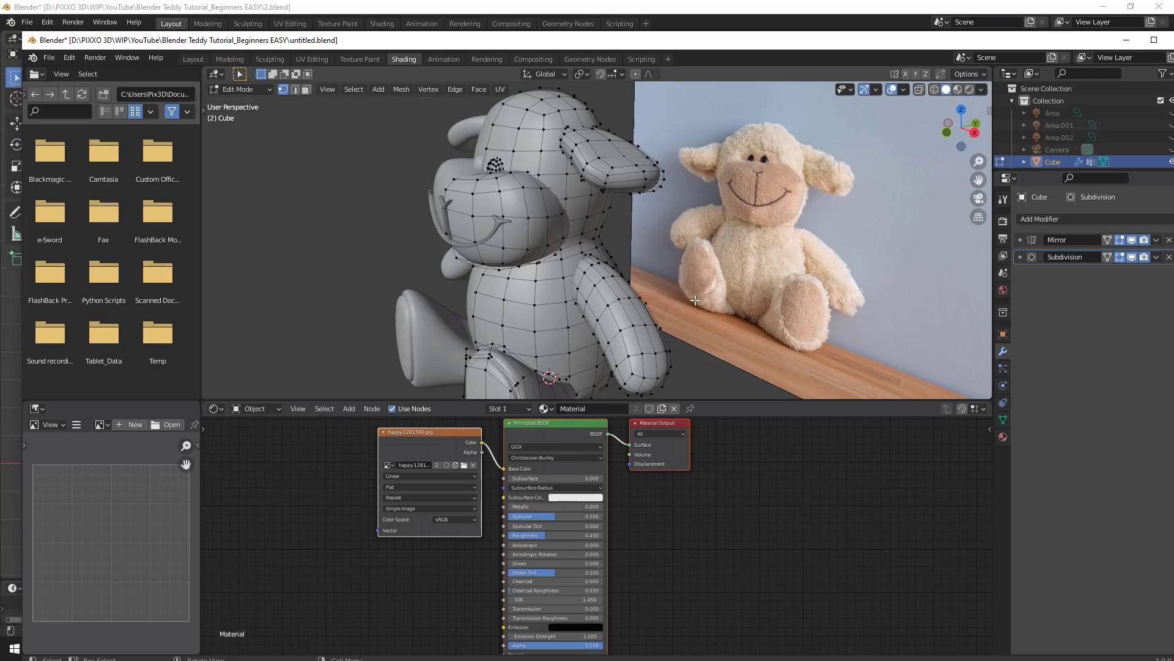
{"action": "middle_click_drag", "start_coordinate": [619, 298], "coordinate": [589, 312]}
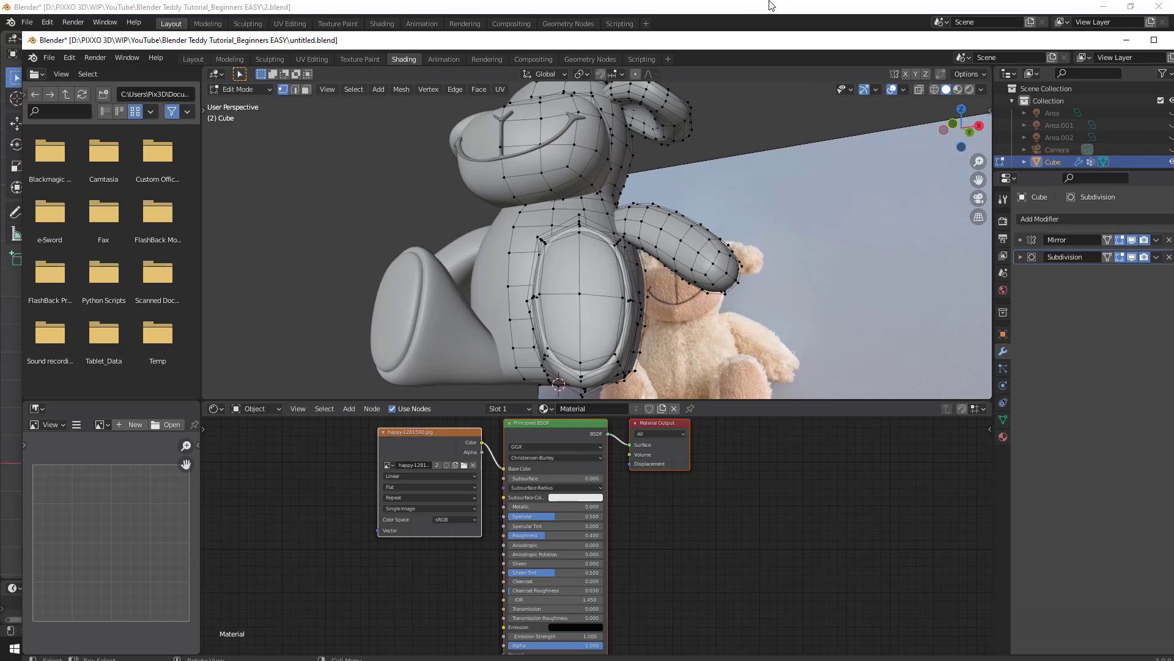
{"action": "left_click_drag", "start_coordinate": [772, 7], "coordinate": [0, 109]}
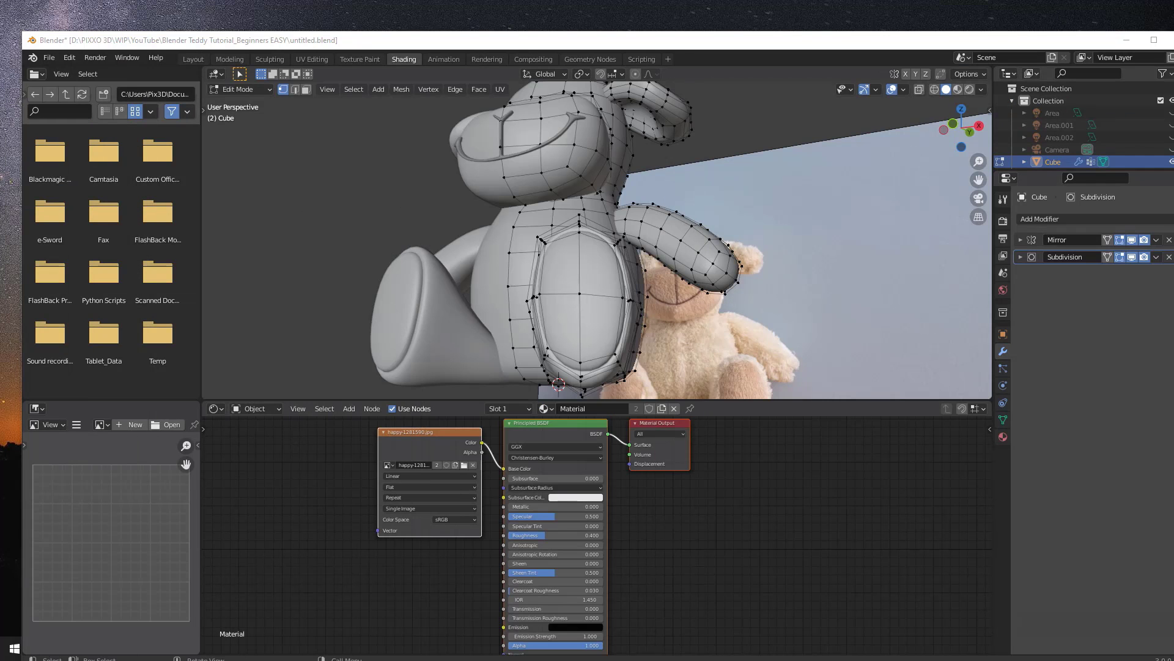
{"action": "middle_click_drag", "start_coordinate": [665, 195], "coordinate": [683, 234]}
{"action": "scroll", "coordinate": [683, 234], "scroll_direction": "down", "scroll_amount": 2}
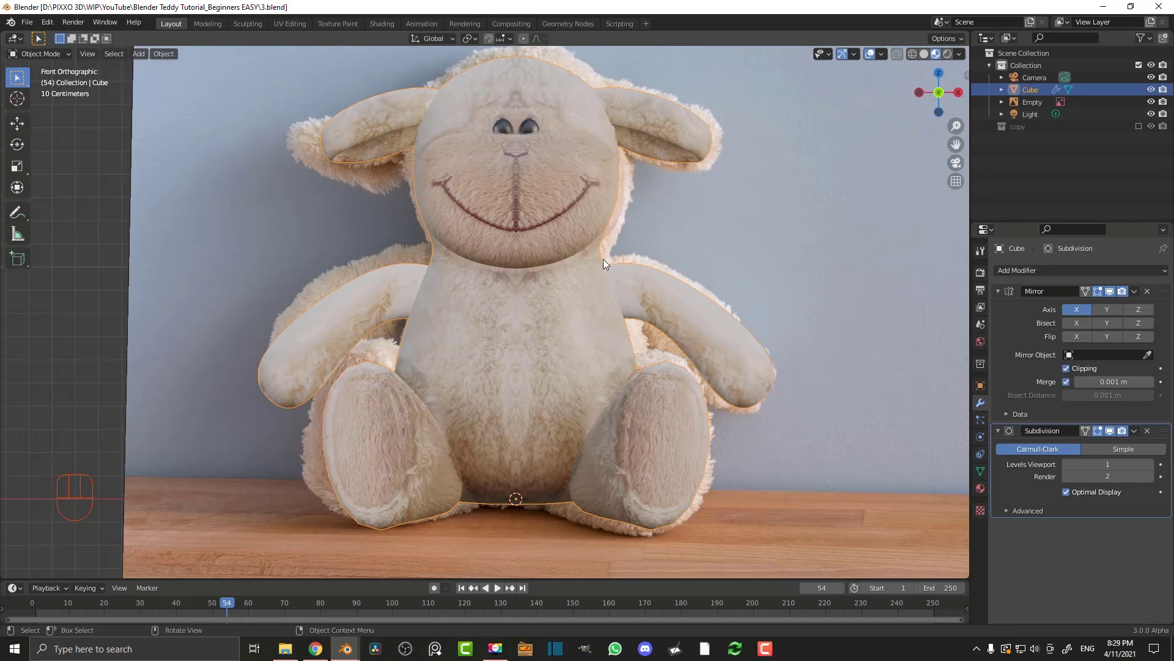
Move the reference image empty into a new collection named ref and exclude that collection from the view layer
{"action": "scroll", "coordinate": [604, 259], "scroll_direction": "down", "scroll_amount": 3}
{"action": "middle_click_drag", "start_coordinate": [677, 212], "coordinate": [615, 240]}
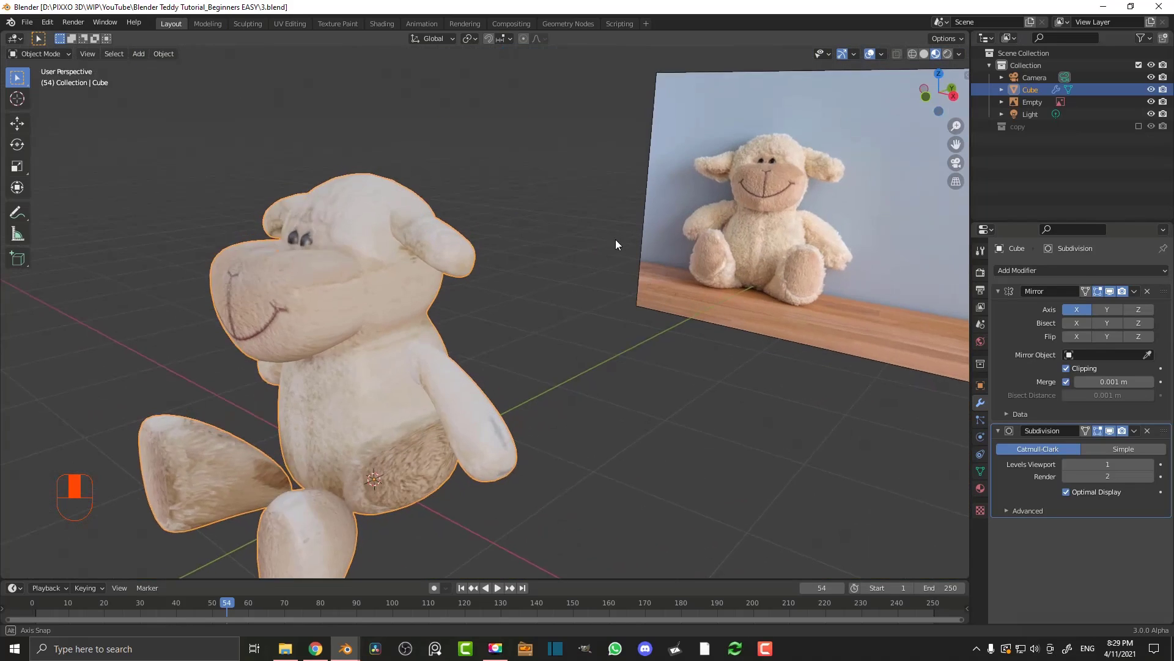
{"action": "scroll", "coordinate": [615, 240], "scroll_direction": "down", "scroll_amount": 2}
{"action": "left_click_drag", "start_coordinate": [605, 86], "coordinate": [790, 361]}
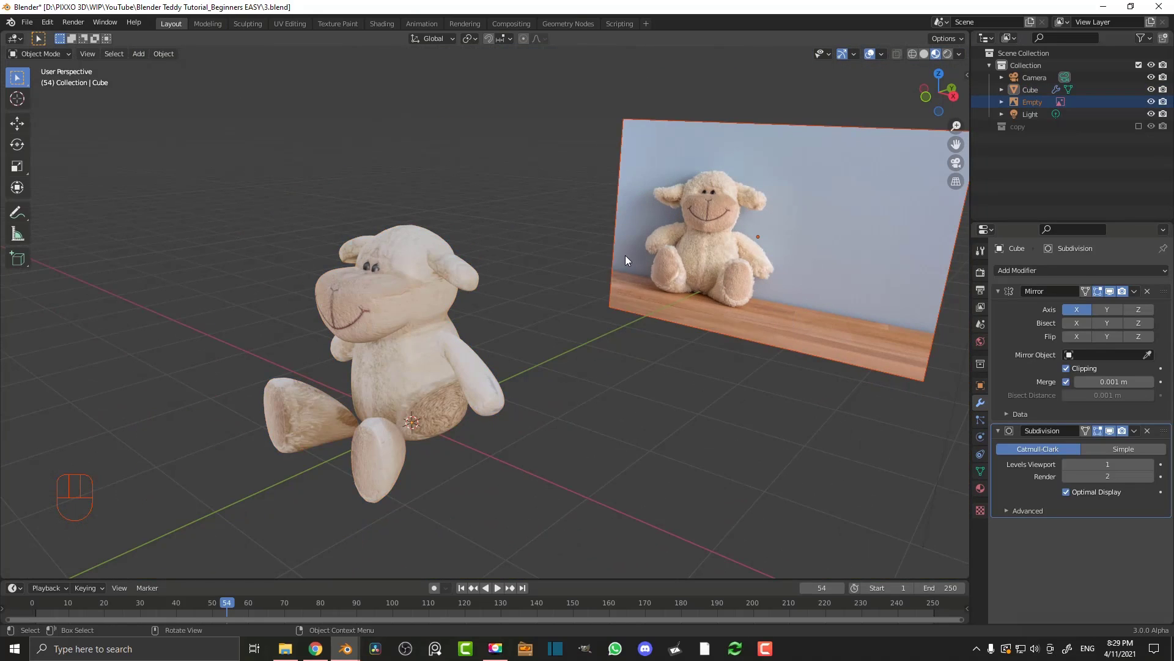
{"action": "middle_click_drag", "start_coordinate": [625, 255], "coordinate": [658, 235]}
{"action": "scroll", "coordinate": [658, 235], "scroll_direction": "up", "scroll_amount": 2}
{"action": "key", "text": "m"}
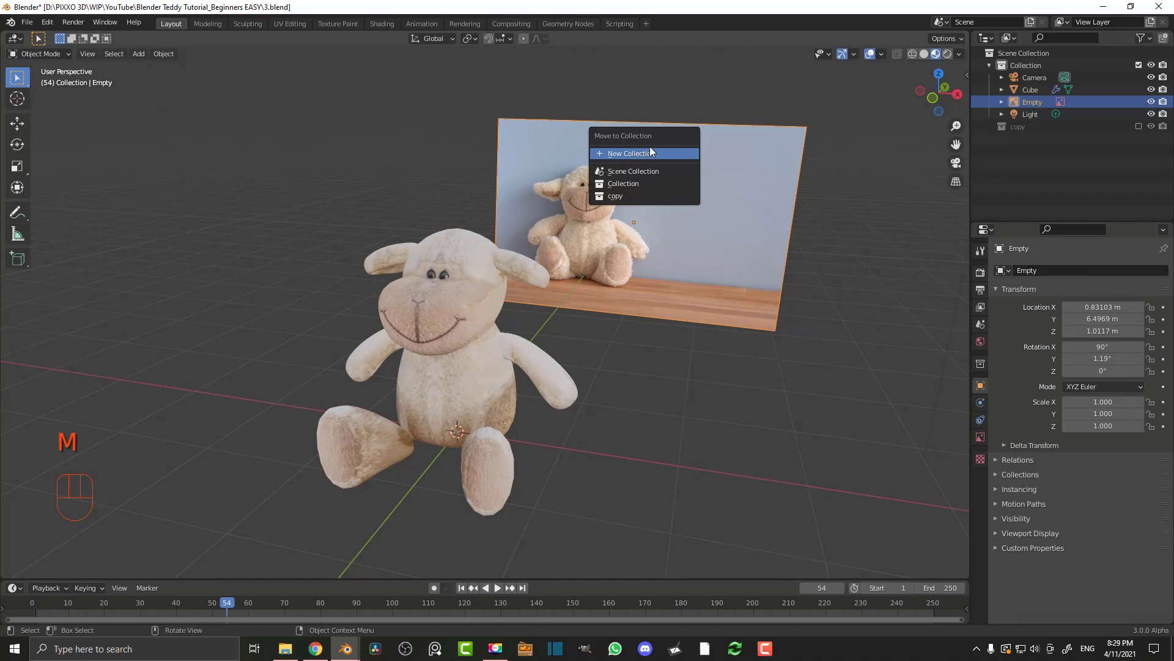
{"action": "left_click", "coordinate": [638, 153]}
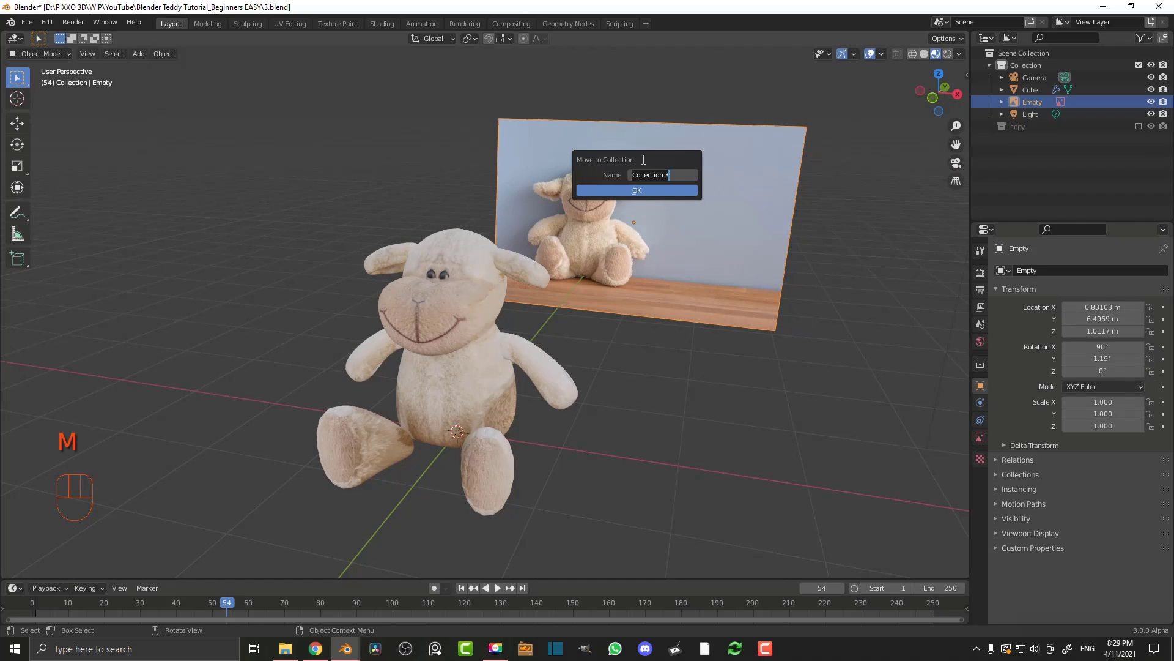
{"action": "type", "text": "ref"}
{"action": "key", "text": "Return"}
{"action": "left_click", "coordinate": [638, 192]}
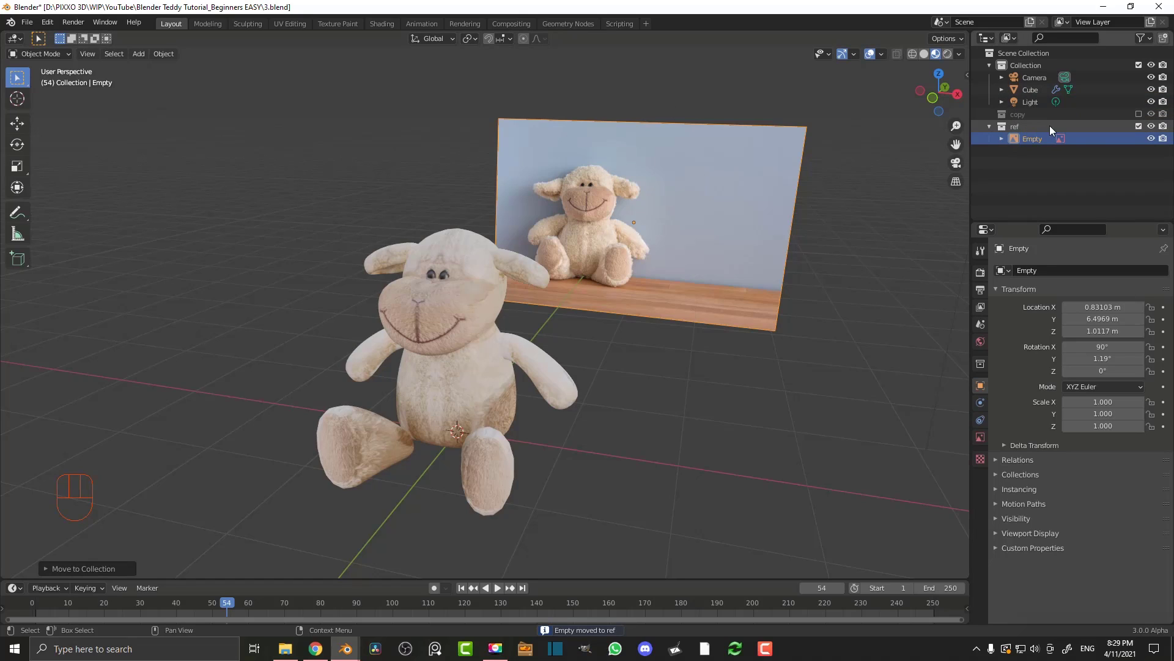
{"action": "left_click", "coordinate": [1139, 126]}
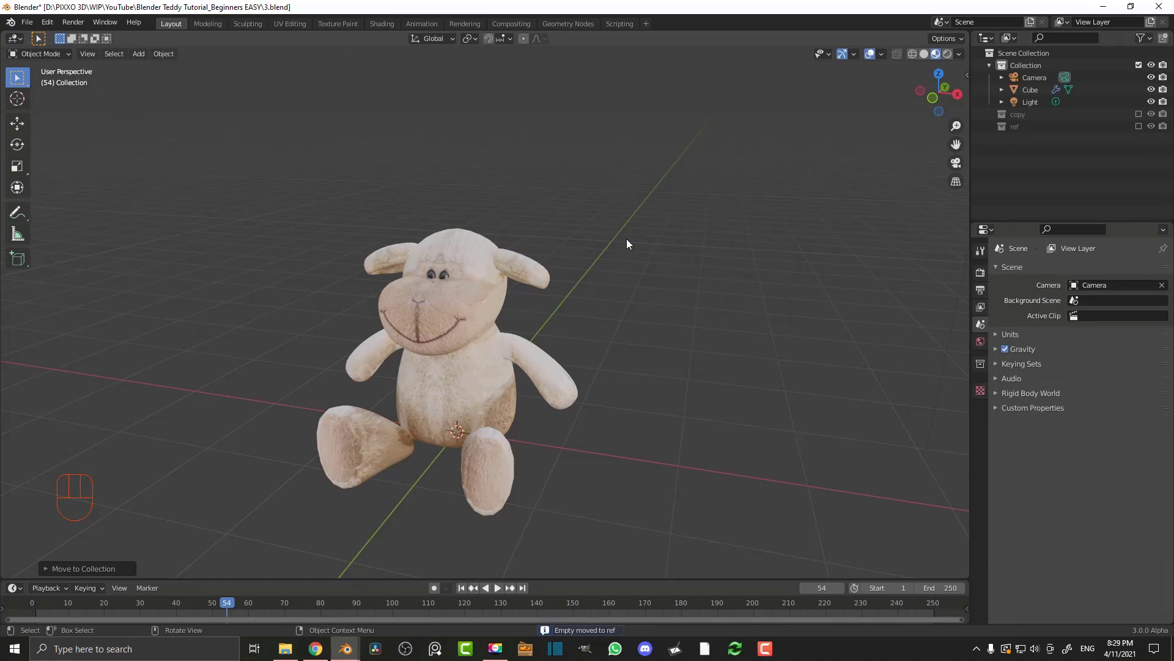
Select the teddy body and add a particle system of type Hair to it
{"action": "key", "text": "KP_1"}
{"action": "scroll", "coordinate": [548, 317], "scroll_direction": "up", "scroll_amount": 3}
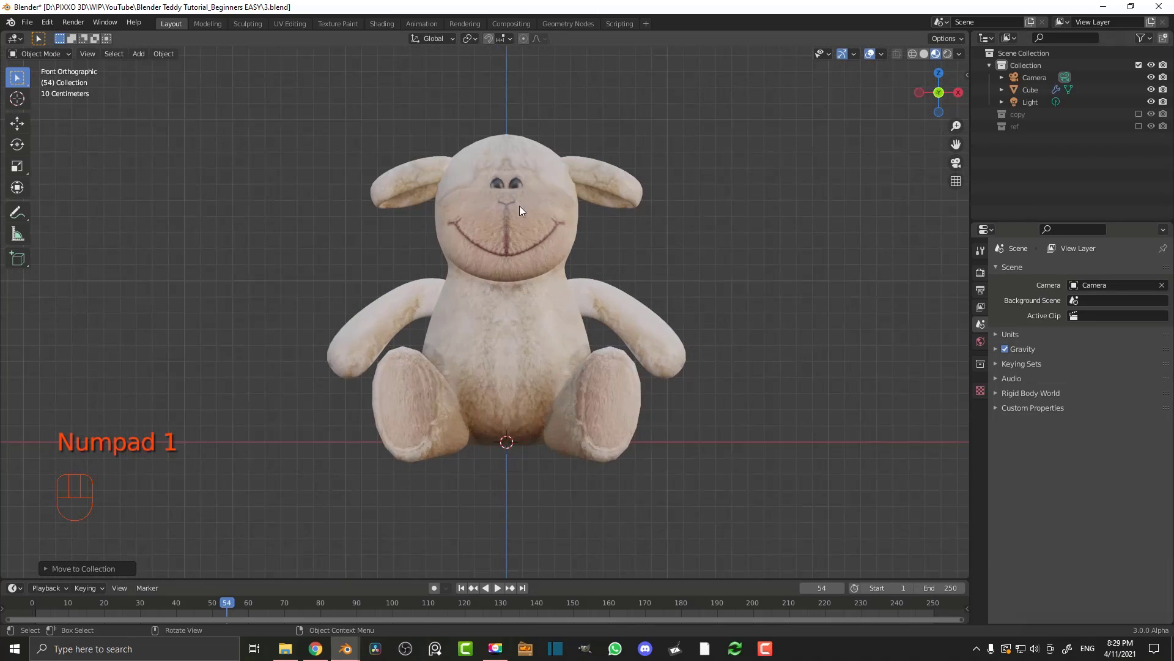
{"action": "left_click", "coordinate": [564, 252]}
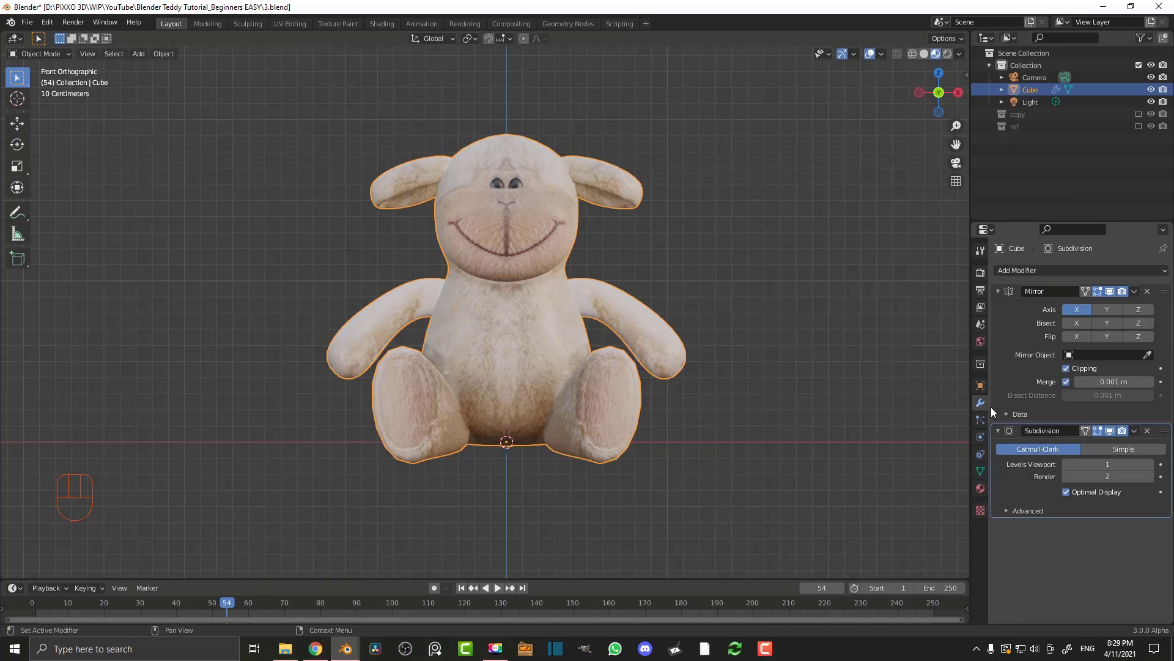
{"action": "left_click", "coordinate": [981, 420]}
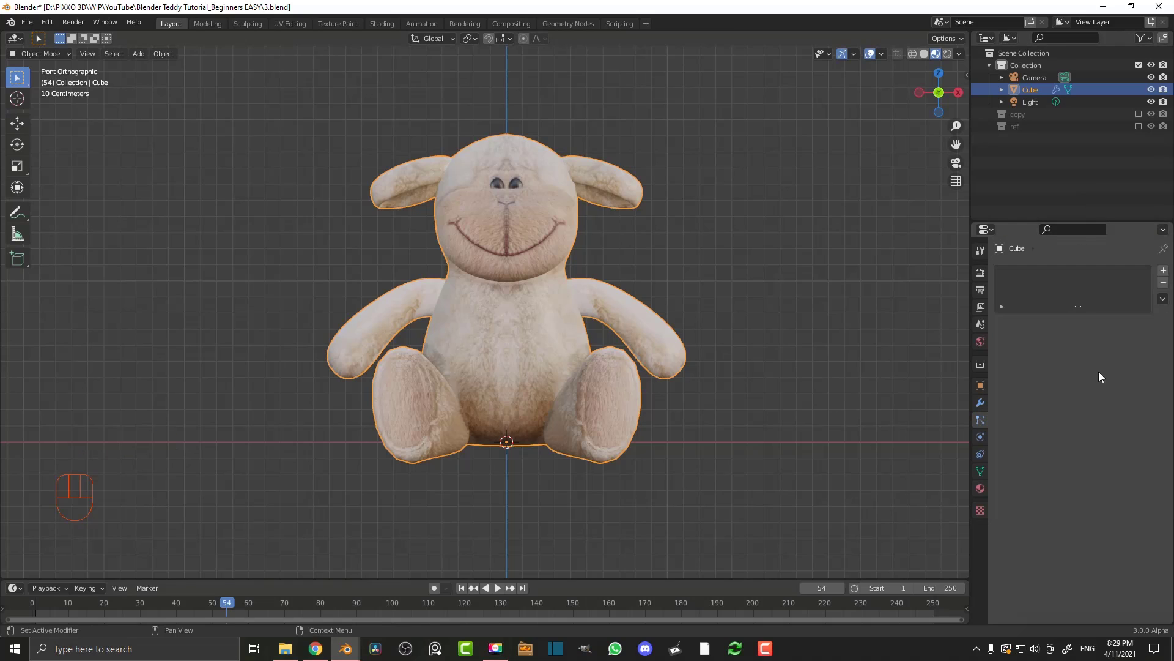
{"action": "left_click", "coordinate": [1163, 270]}
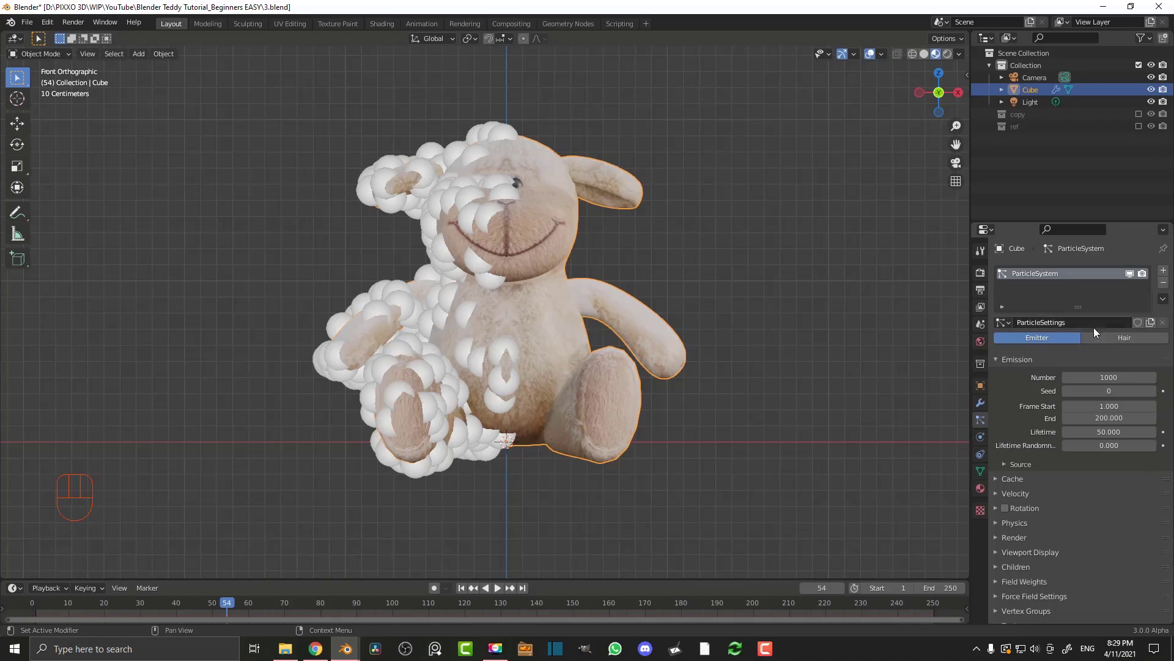
{"action": "left_click", "coordinate": [1123, 337]}
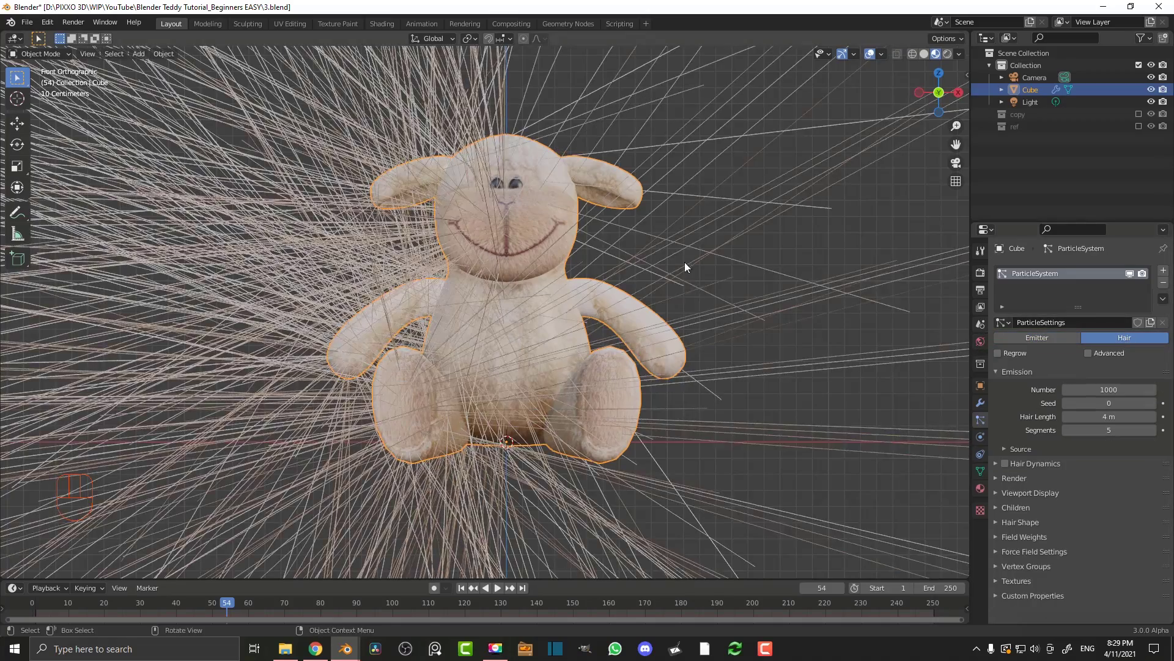
Enable Use Modifier Stack in the hair system's emission source so hair grows on the mirrored half too
{"action": "middle_click_drag", "start_coordinate": [685, 262], "coordinate": [489, 291]}
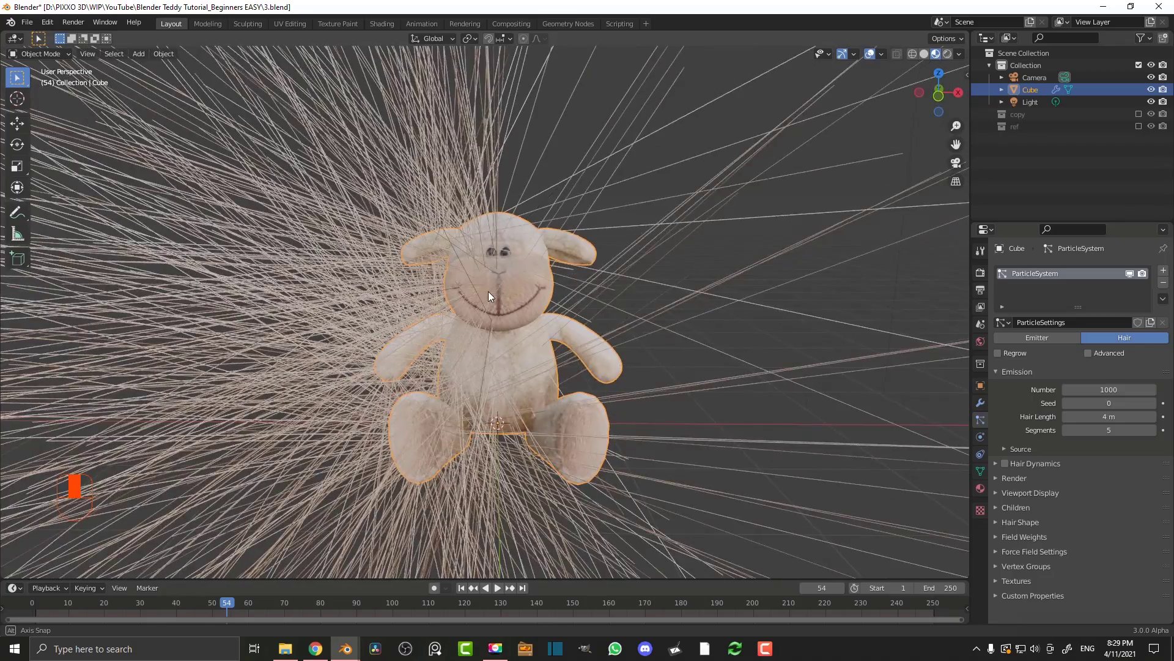
{"action": "scroll", "coordinate": [488, 291], "scroll_direction": "up", "scroll_amount": 4}
{"action": "left_click", "coordinate": [980, 402]}
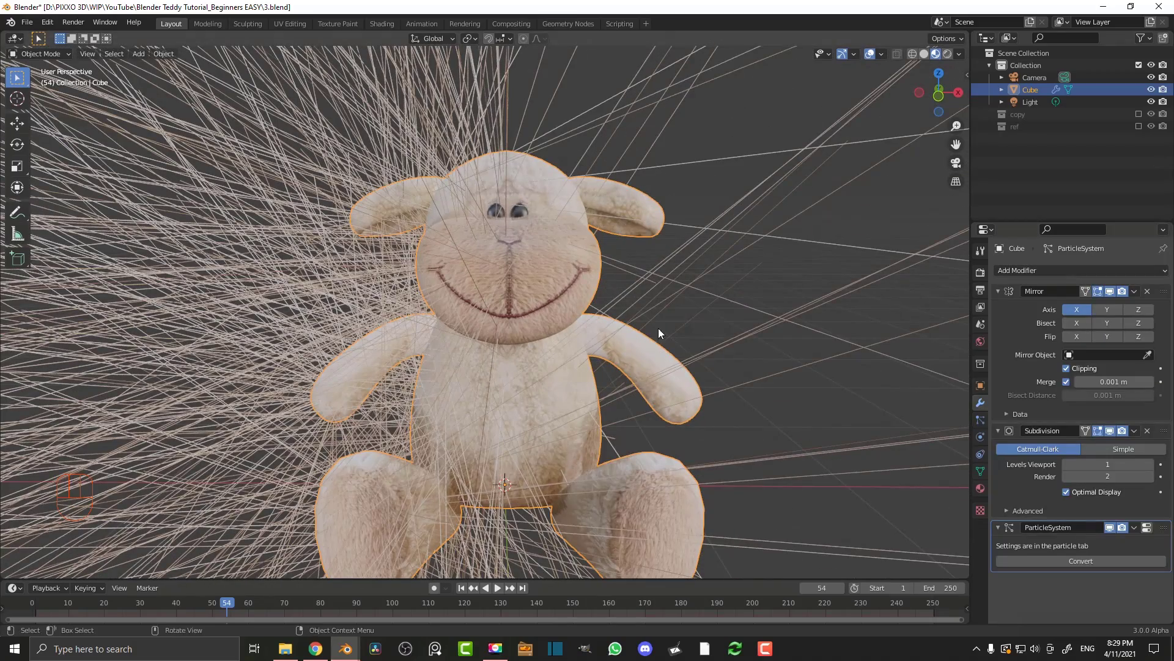
{"action": "left_click", "coordinate": [980, 421]}
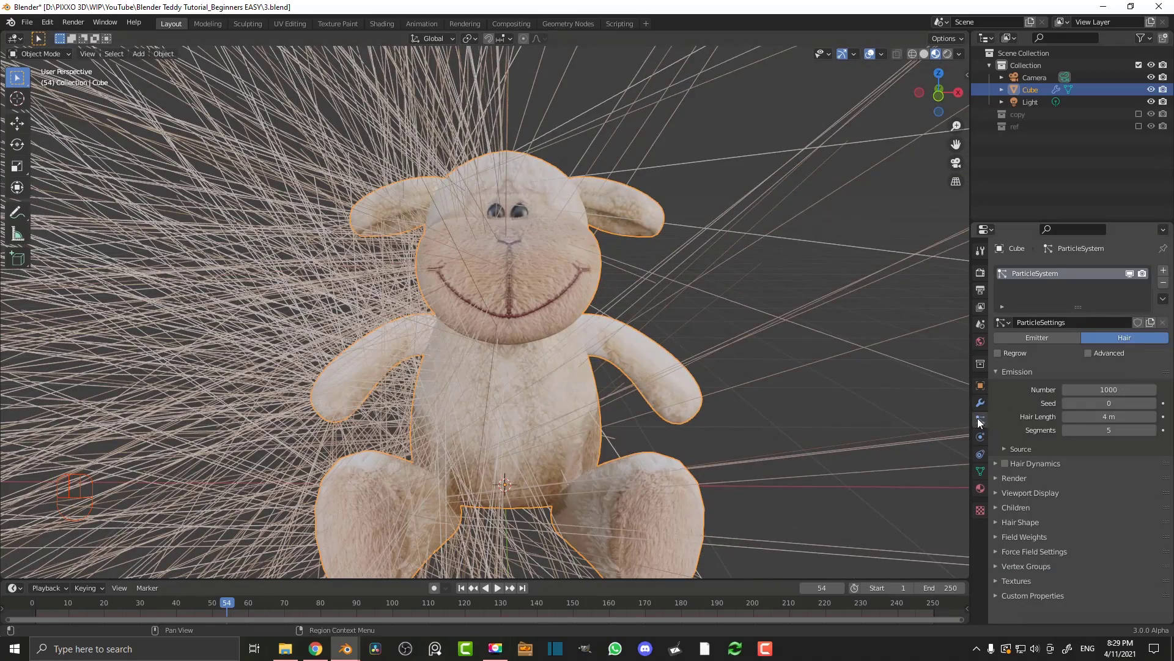
{"action": "left_click", "coordinate": [1011, 450]}
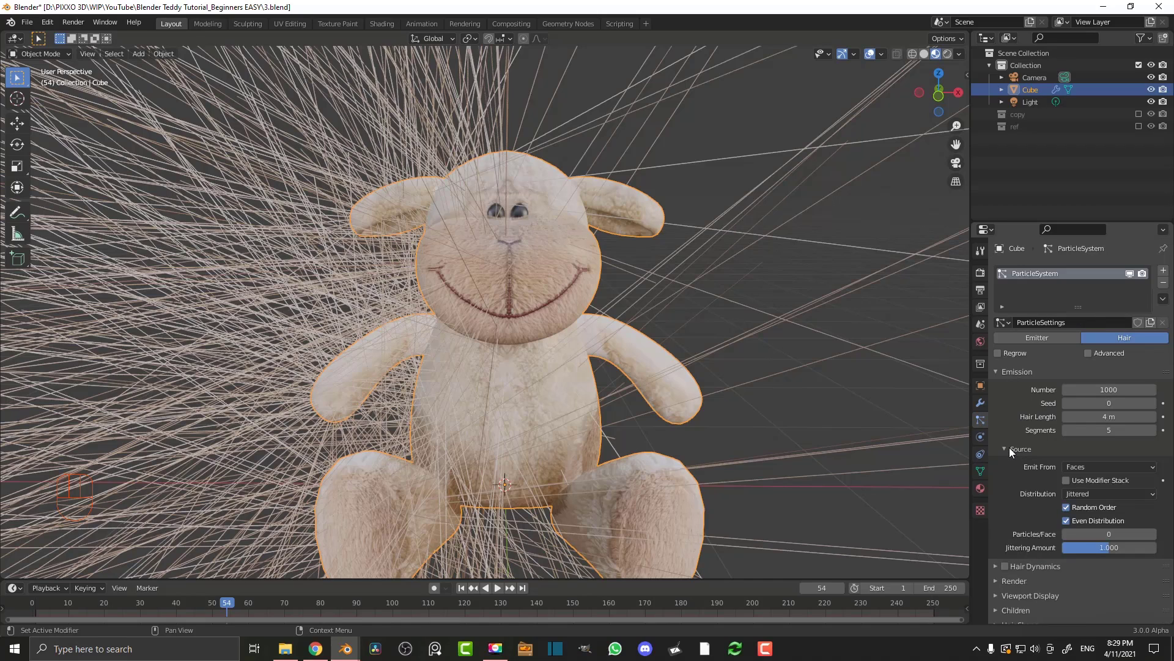
{"action": "left_click", "coordinate": [1067, 480]}
{"action": "scroll", "coordinate": [614, 303], "scroll_direction": "down", "scroll_amount": 3}
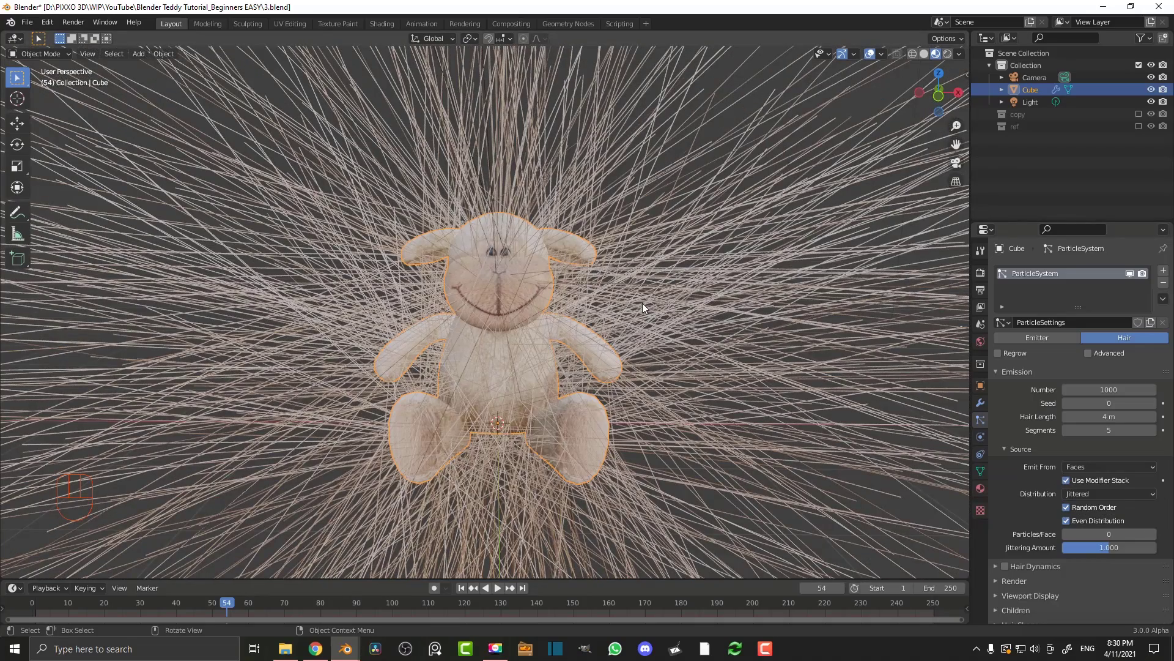
Set the particle system's Hair Length to 0.02 m
{"action": "left_click", "coordinate": [981, 402]}
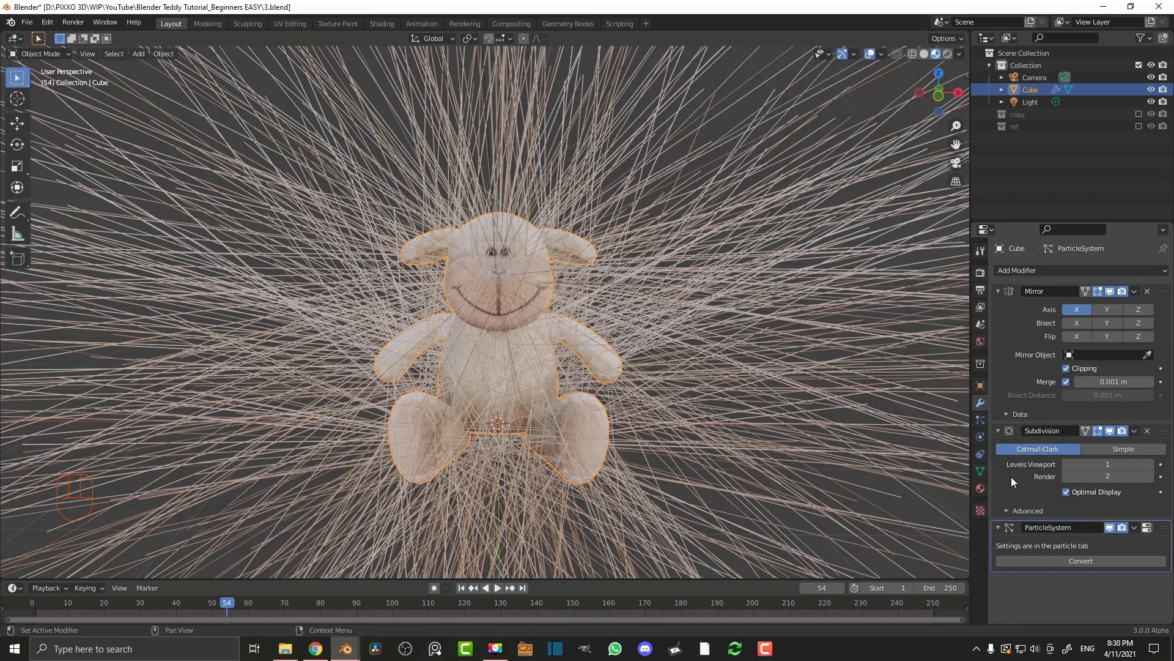
{"action": "left_click", "coordinate": [981, 421]}
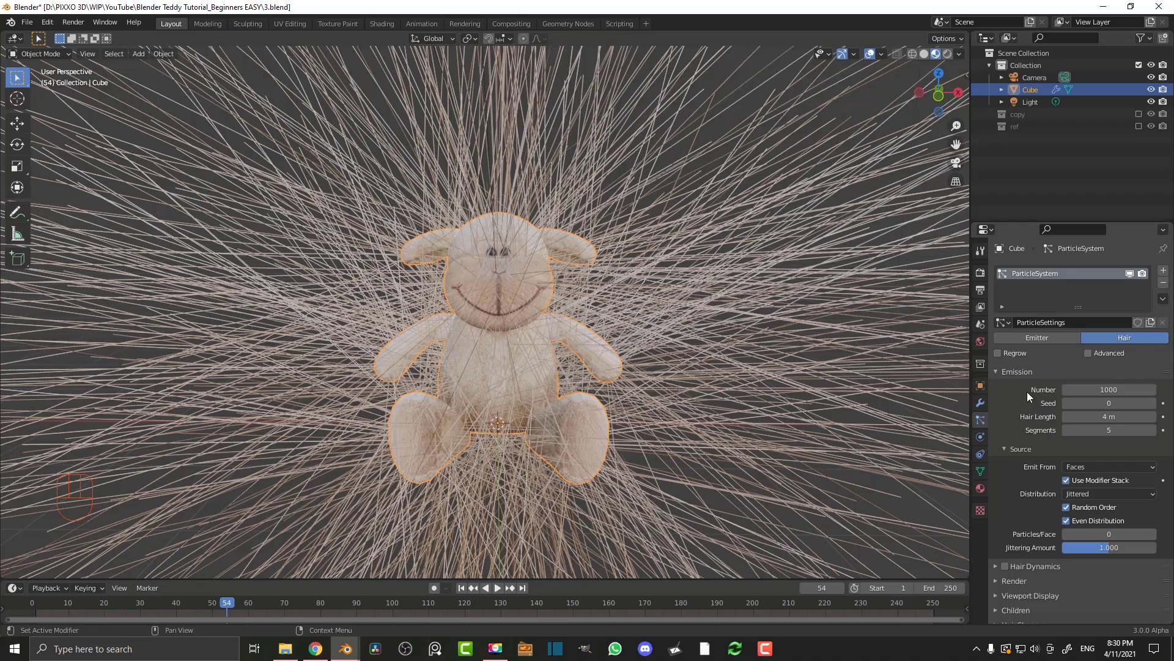
{"action": "left_click", "coordinate": [1110, 417]}
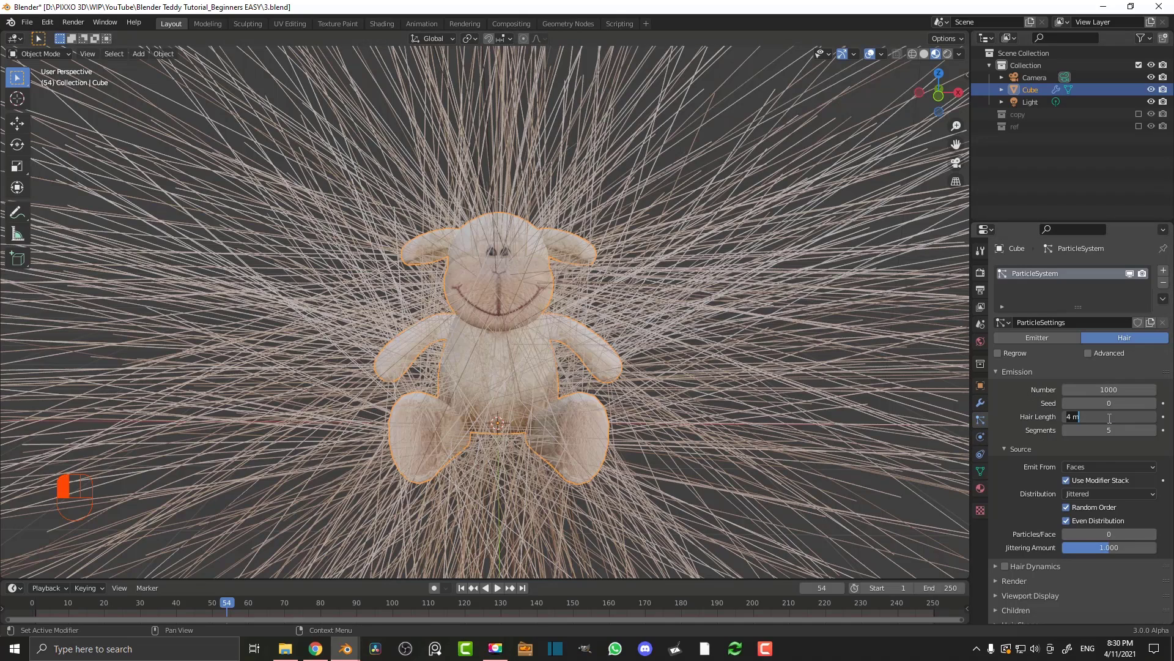
{"action": "type", "text": ".02"}
{"action": "key", "text": "Return"}
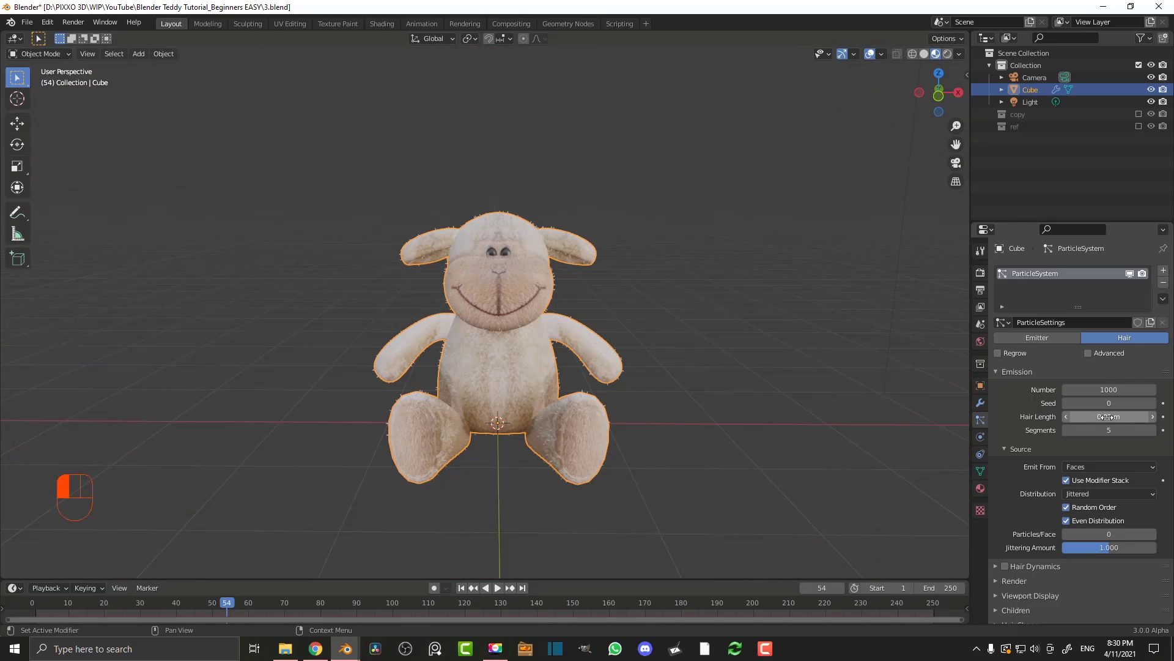
{"action": "scroll", "coordinate": [531, 295], "scroll_direction": "up", "scroll_amount": 2}
{"action": "scroll", "coordinate": [531, 295], "scroll_direction": "down", "scroll_amount": 2}
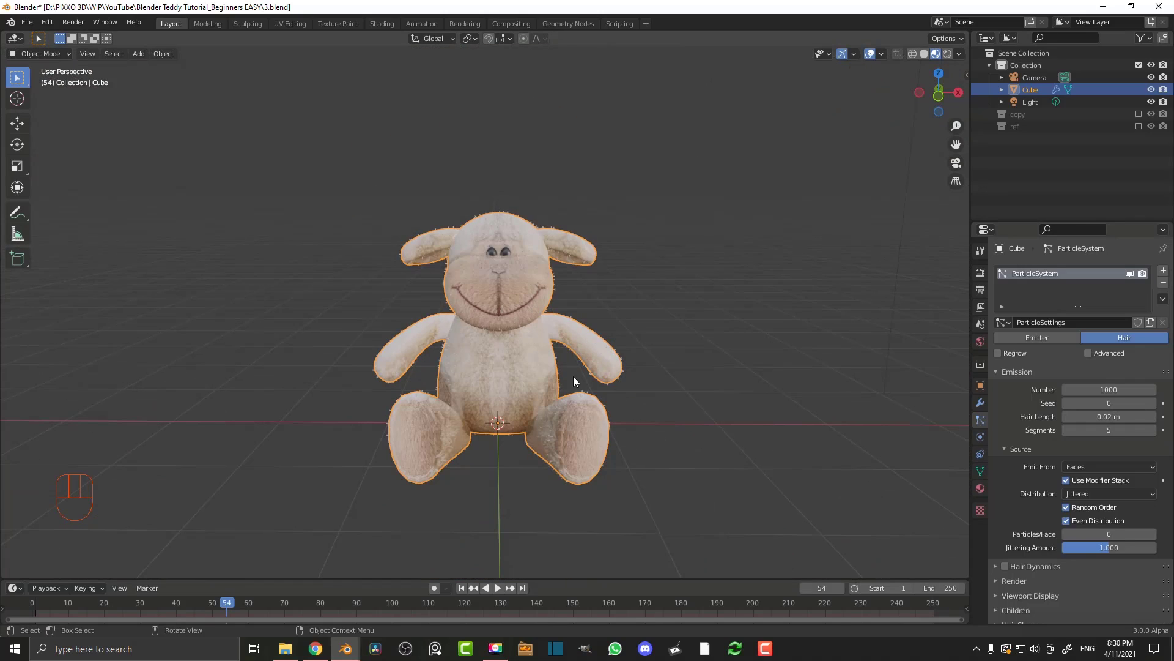
{"action": "key", "text": "s"}
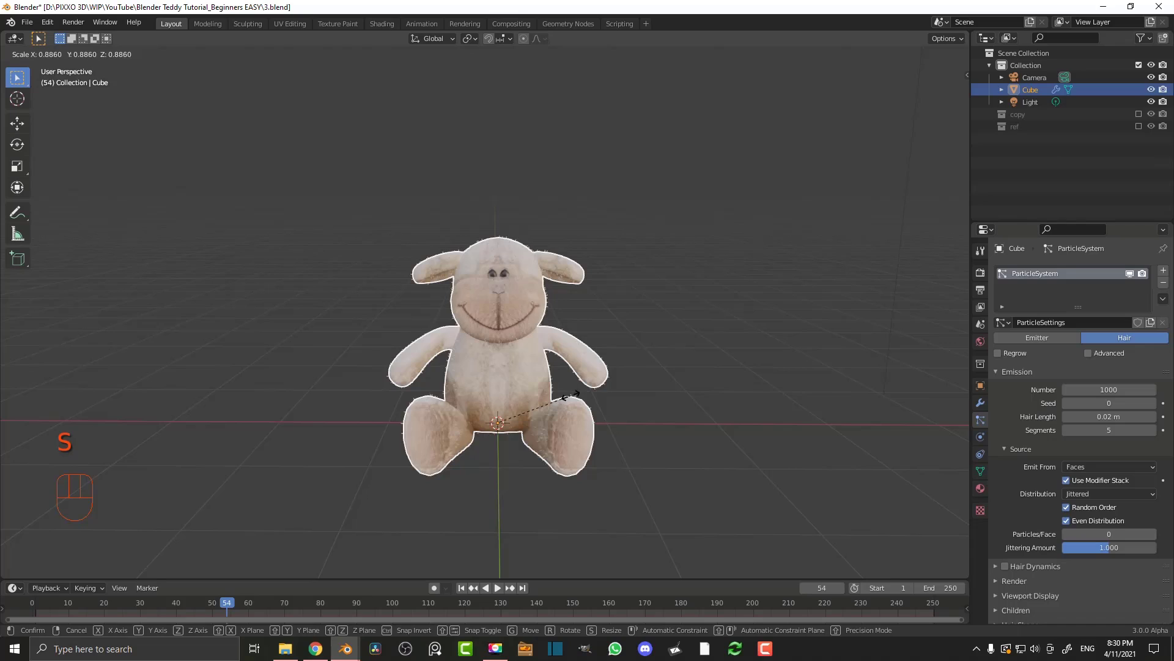
{"action": "right_click", "coordinate": [572, 394]}
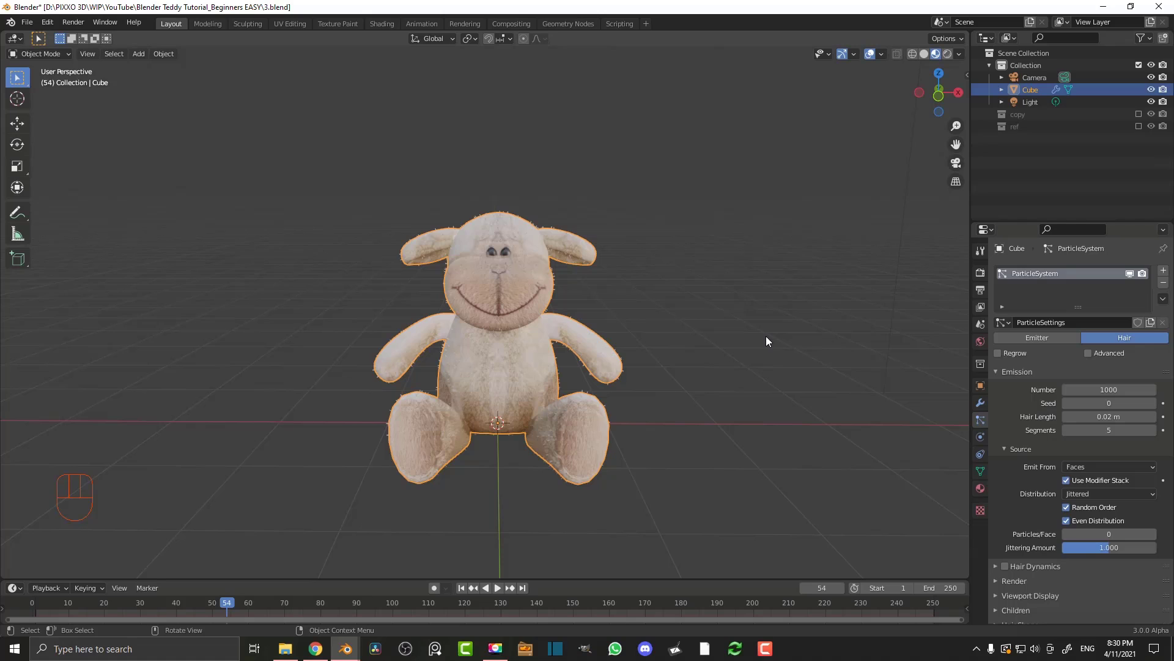
{"action": "scroll", "coordinate": [644, 374], "scroll_direction": "up", "scroll_amount": 4}
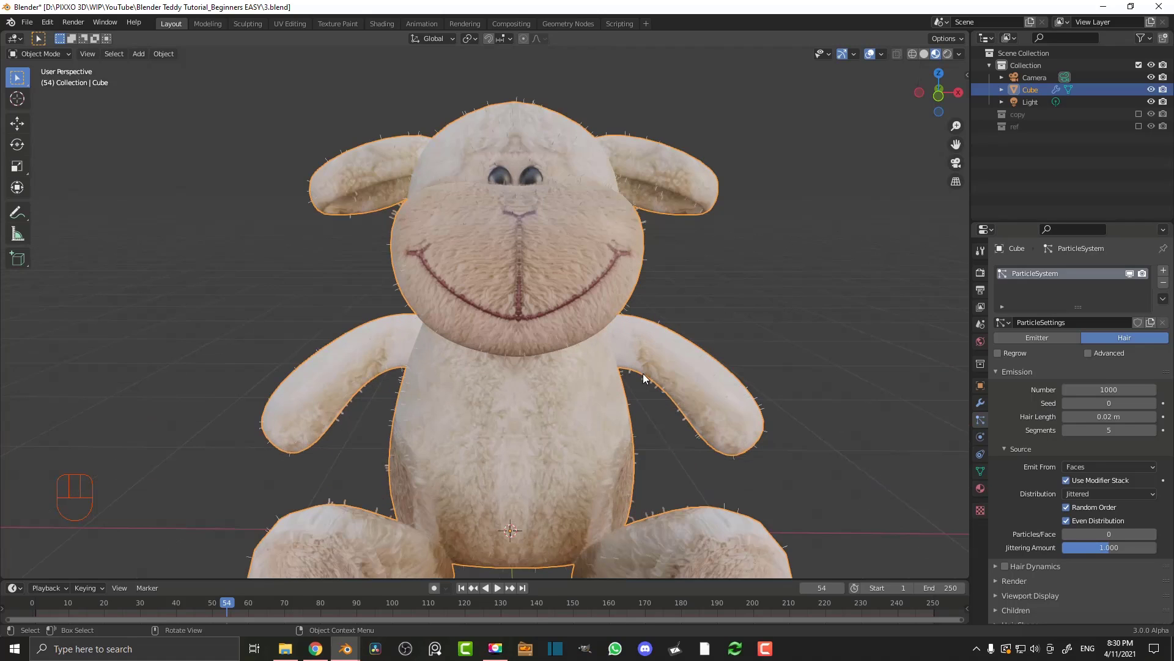
{"action": "scroll", "coordinate": [561, 370], "scroll_direction": "down", "scroll_amount": 3}
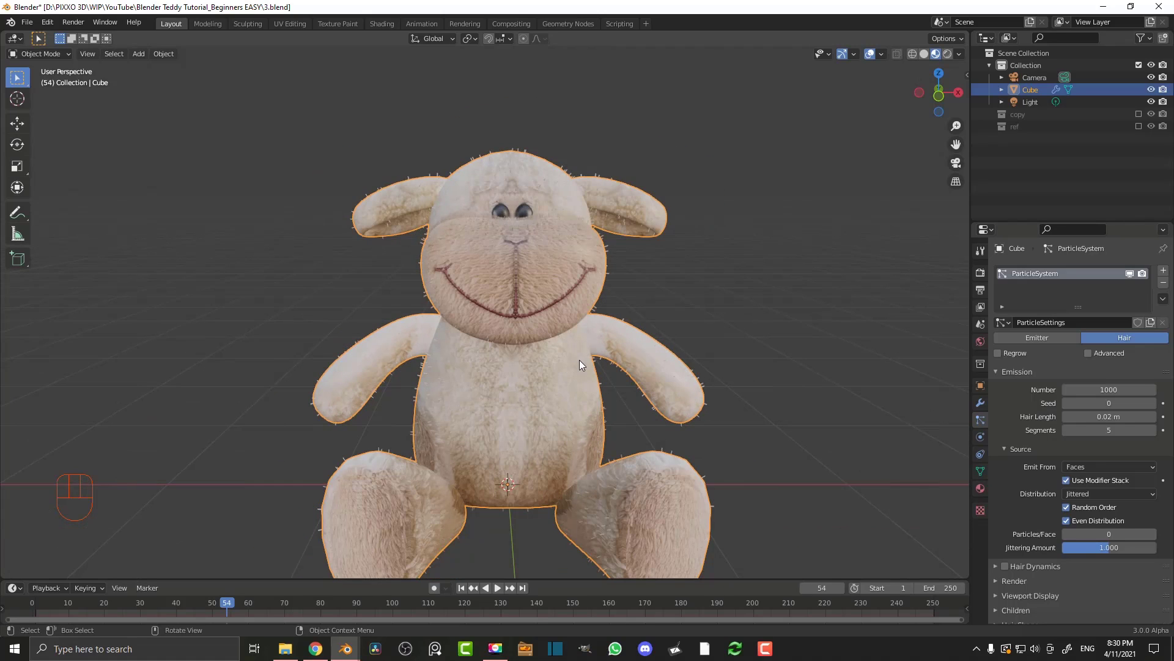
Apply the scale transform to the teddy object
{"action": "key", "text": "ctrl+a"}
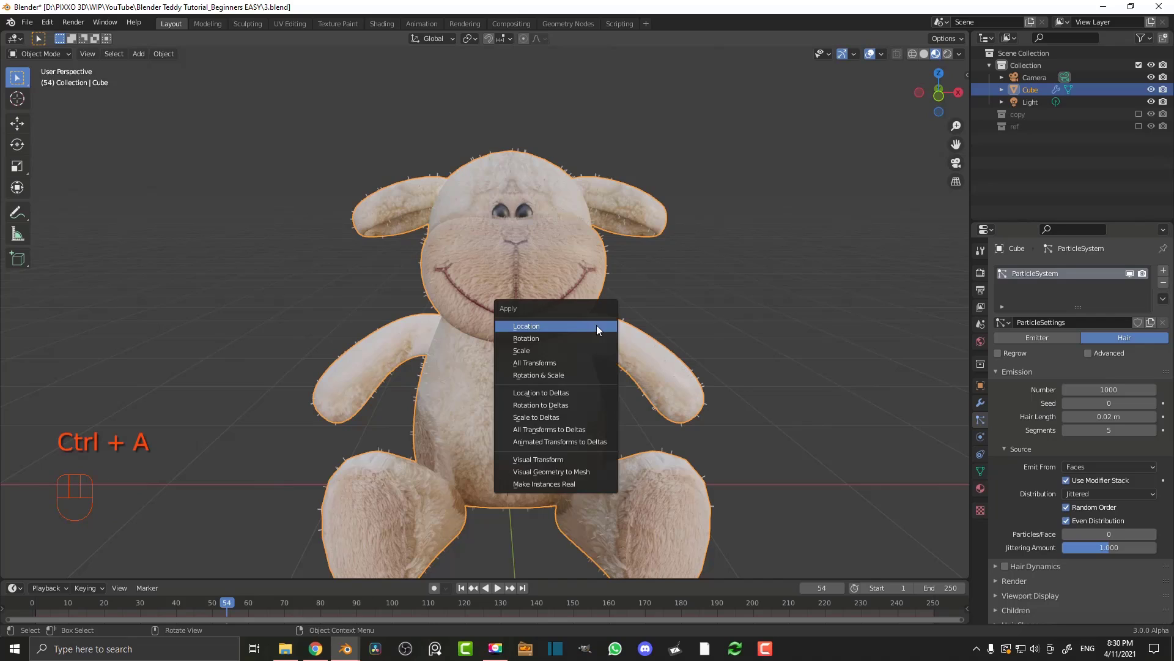
{"action": "left_click", "coordinate": [552, 351]}
{"action": "scroll", "coordinate": [563, 348], "scroll_direction": "down", "scroll_amount": 5}
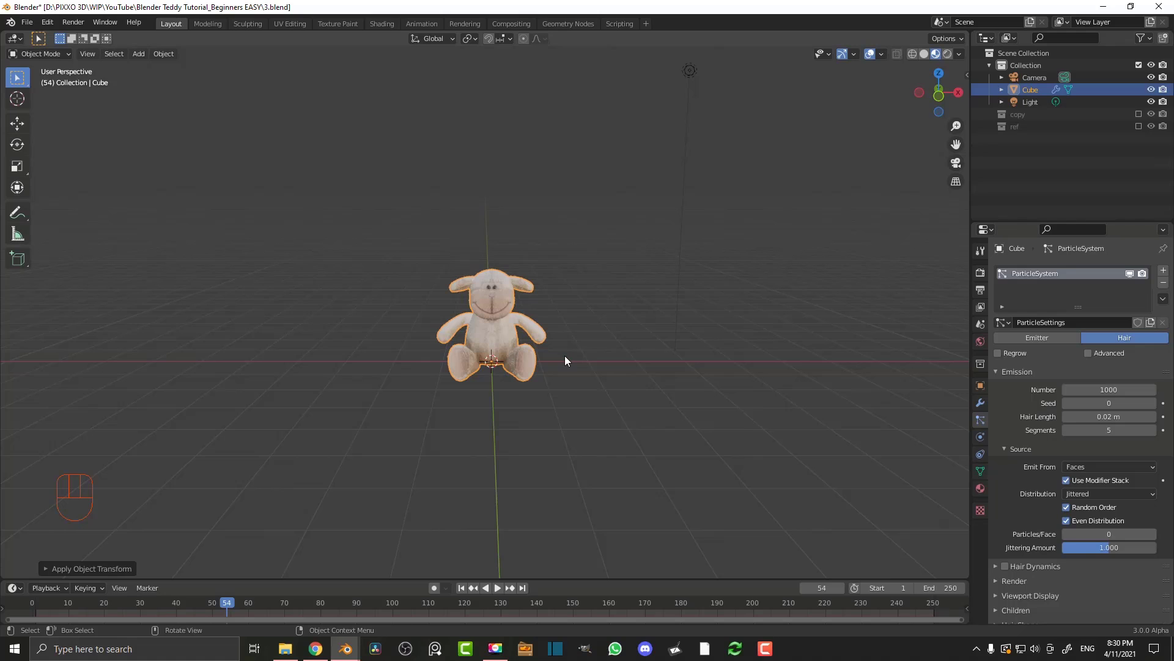
Set the hair particle system's Hair Length to 0.04 m
{"action": "key", "text": "s"}
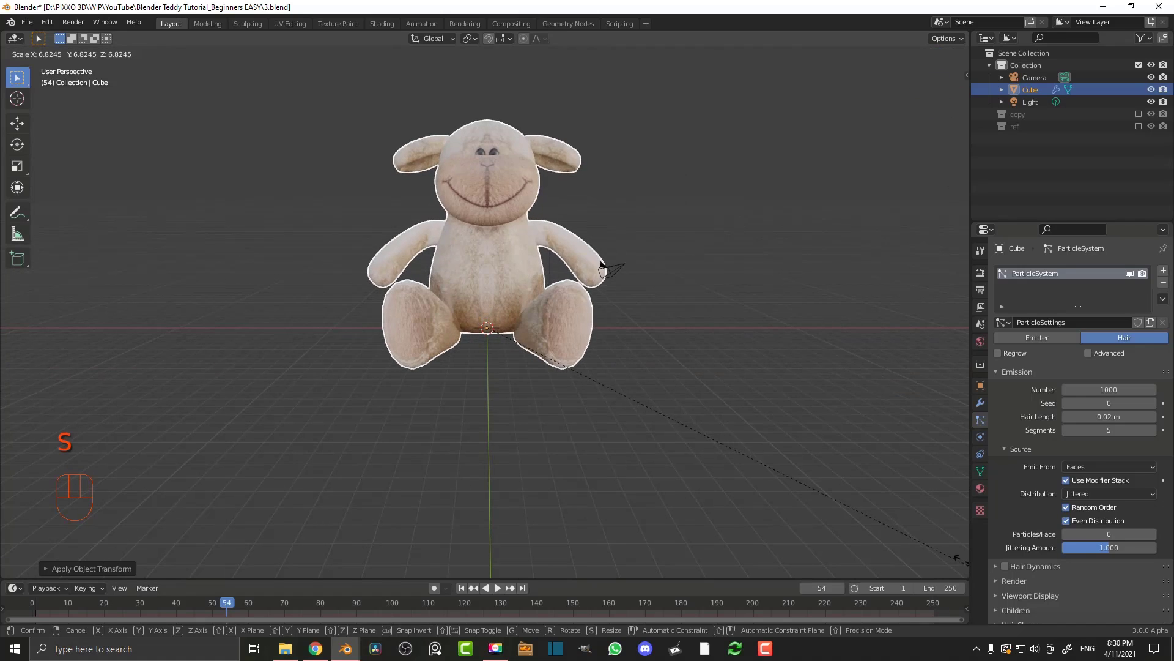
{"action": "right_click", "coordinate": [817, 467]}
{"action": "scroll", "coordinate": [569, 288], "scroll_direction": "up", "scroll_amount": 10}
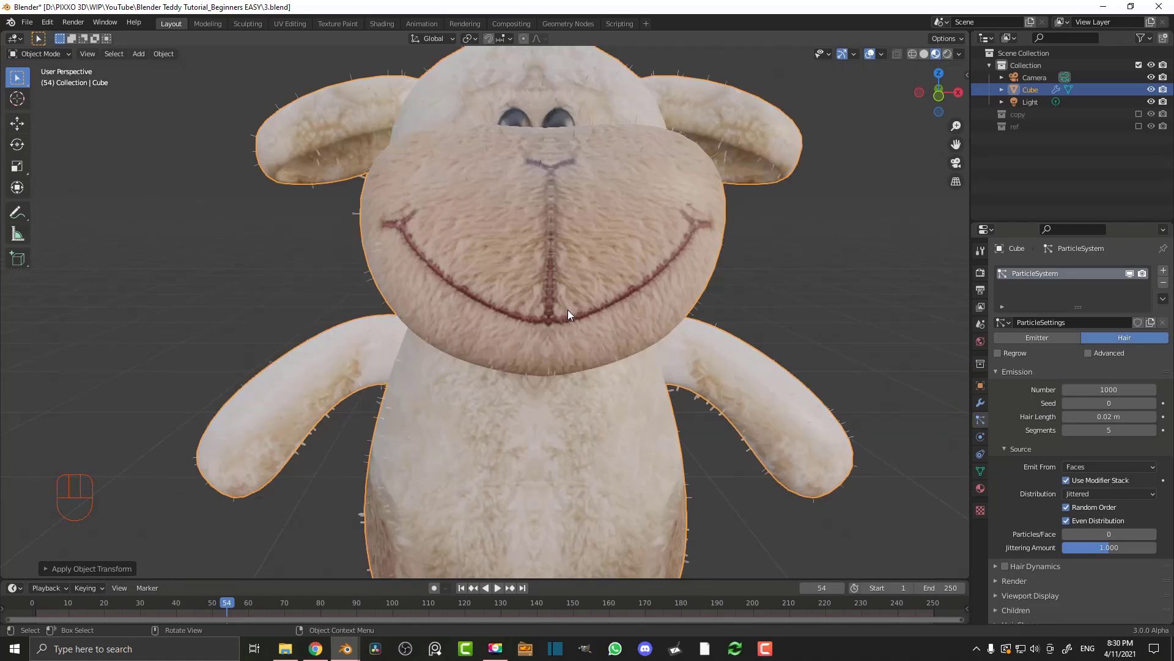
{"action": "scroll", "coordinate": [491, 289], "scroll_direction": "down", "scroll_amount": 4}
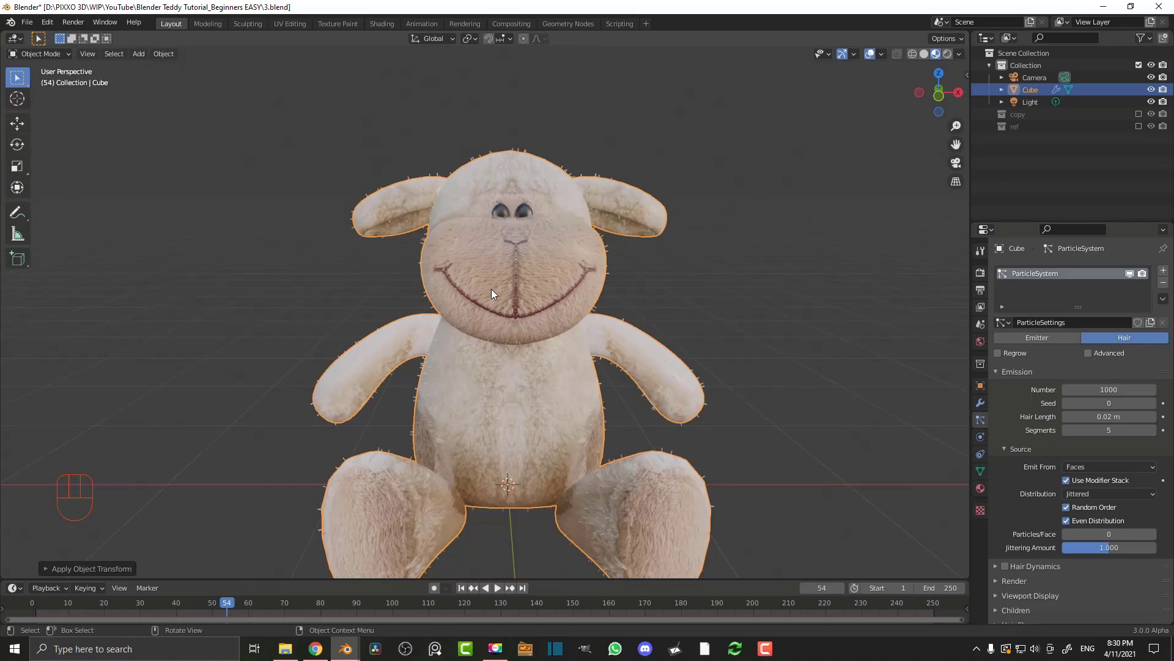
{"action": "left_click", "coordinate": [1097, 417]}
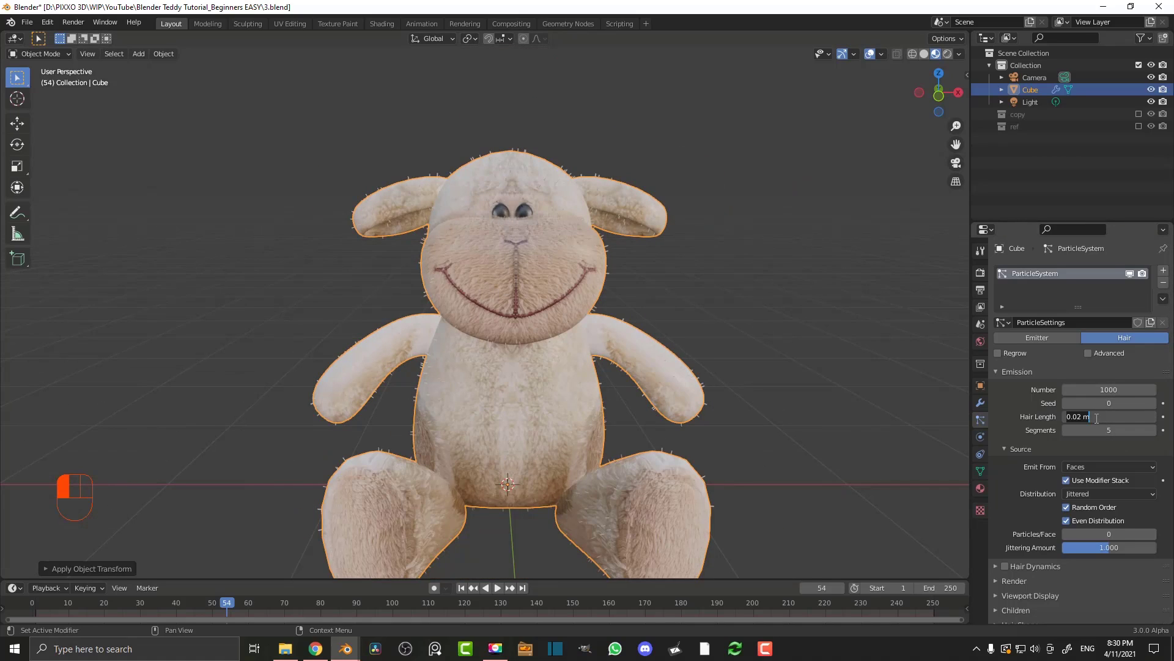
{"action": "type", "text": ".04"}
{"action": "key", "text": "Return"}
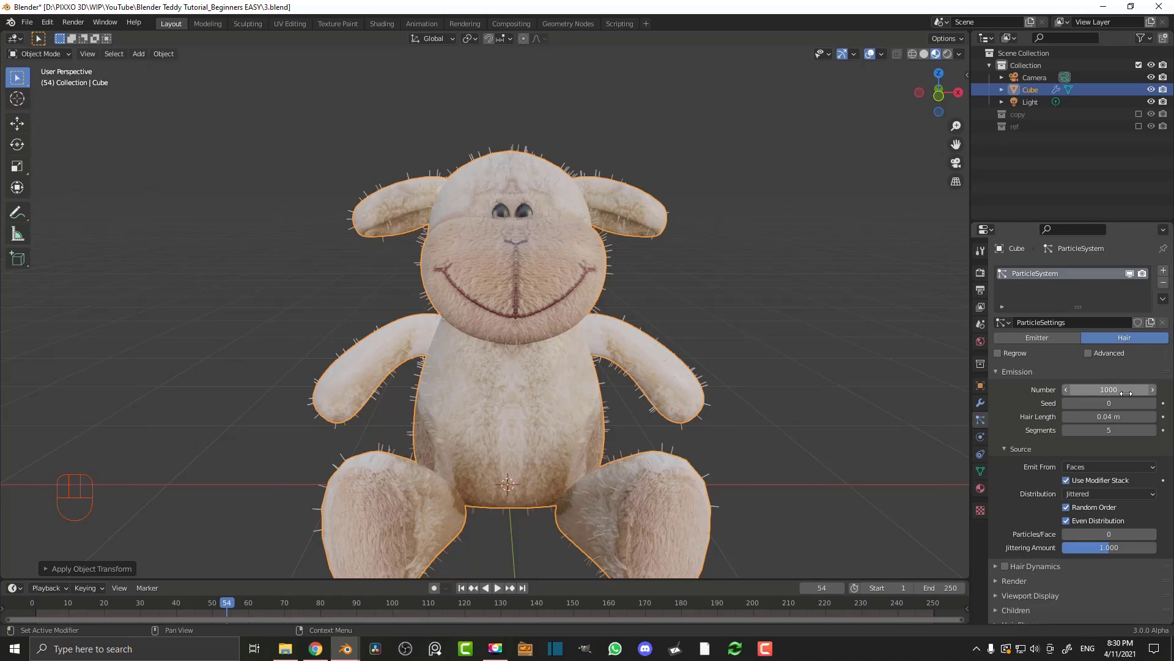
Raise the hair system's viewport display Strand Steps to 3
{"action": "scroll", "coordinate": [1119, 389], "scroll_direction": "down", "scroll_amount": 3}
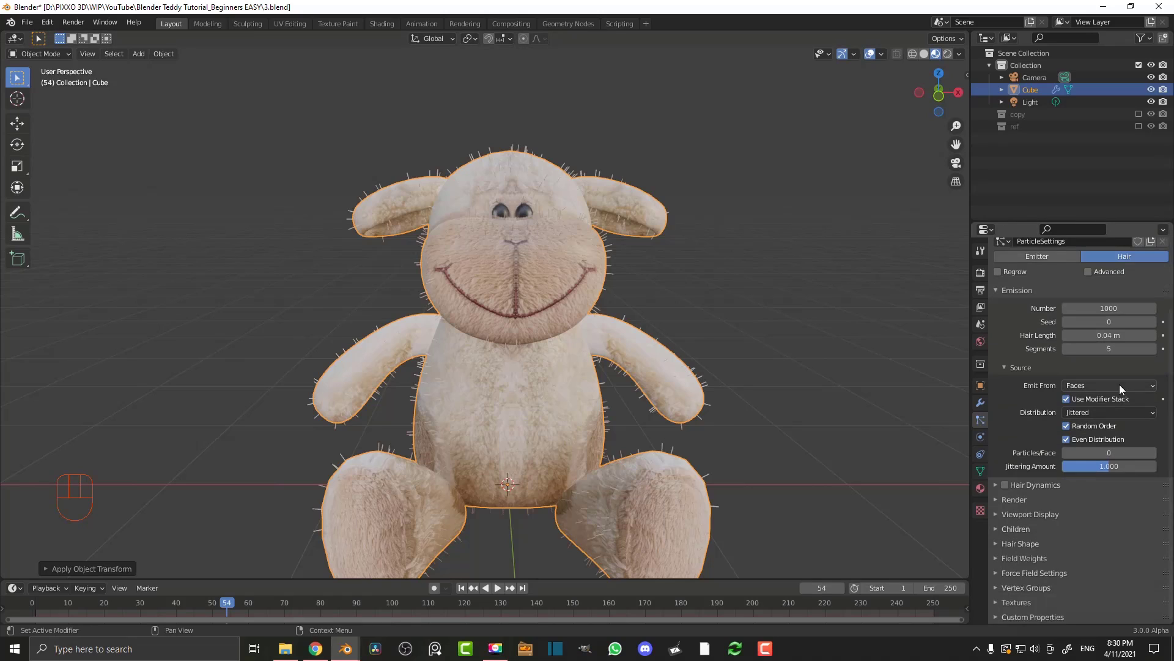
{"action": "left_click", "coordinate": [1041, 512]}
{"action": "scroll", "coordinate": [1085, 520], "scroll_direction": "down", "scroll_amount": 4}
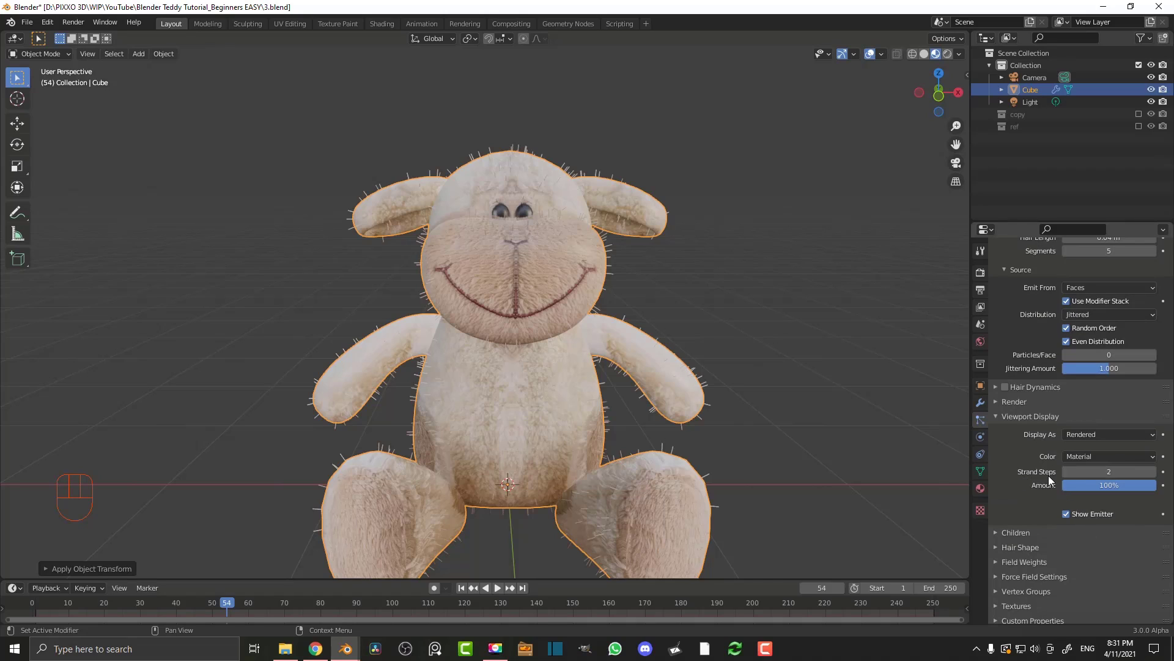
{"action": "left_click", "coordinate": [1154, 474]}
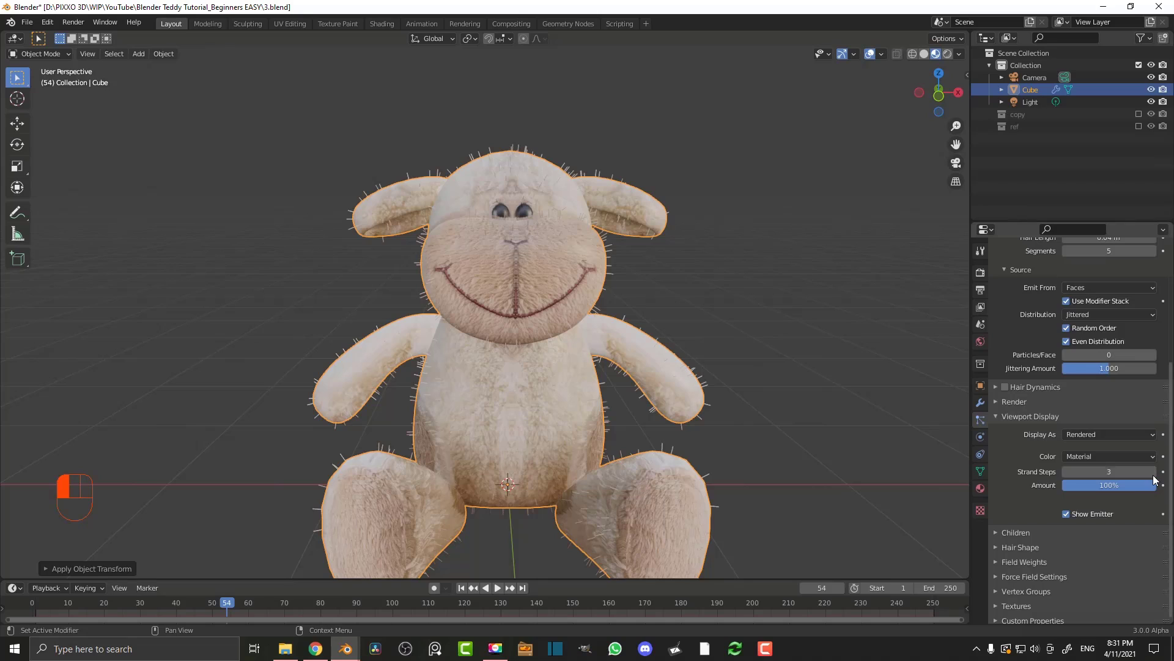
Enable Interpolated children for the hair particle system
{"action": "left_click", "coordinate": [1014, 532]}
{"action": "scroll", "coordinate": [1015, 530], "scroll_direction": "down", "scroll_amount": 1}
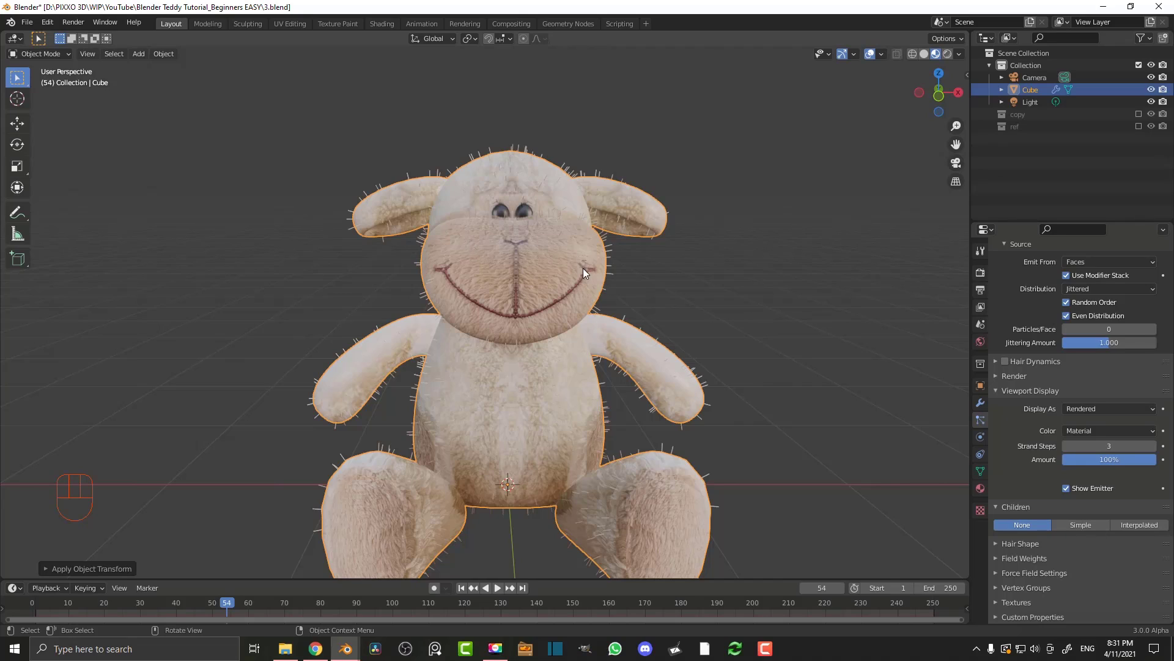
{"action": "scroll", "coordinate": [1064, 373], "scroll_direction": "up", "scroll_amount": 8}
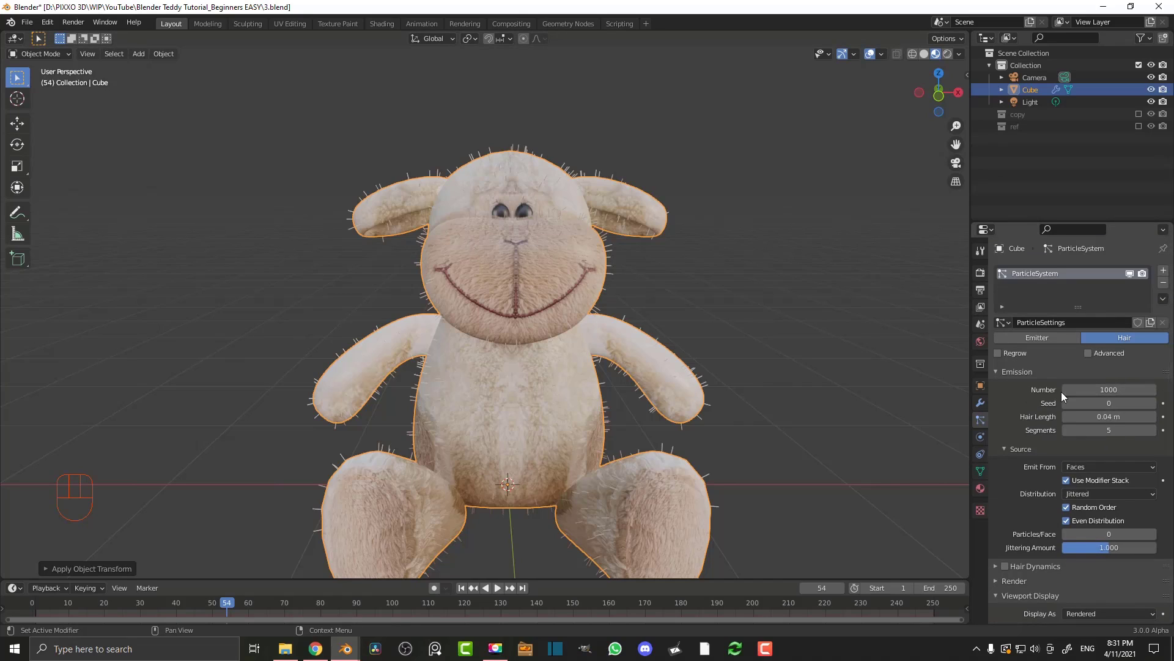
{"action": "middle_click_drag", "start_coordinate": [655, 294], "coordinate": [625, 311]}
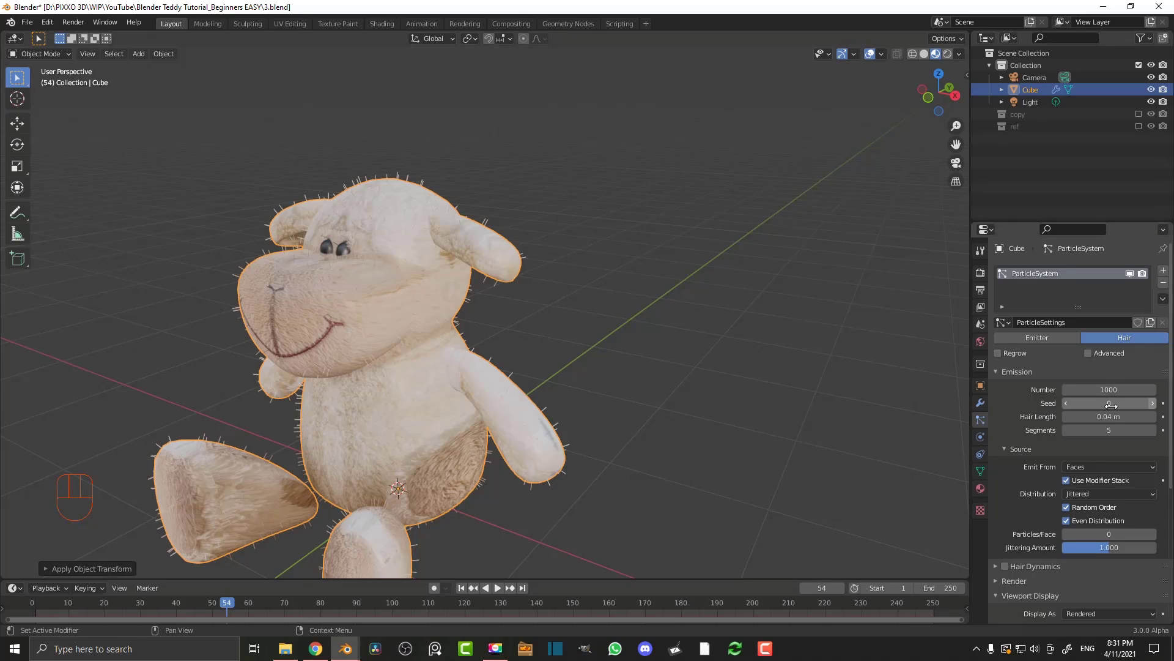
{"action": "scroll", "coordinate": [1070, 384], "scroll_direction": "down", "scroll_amount": 2}
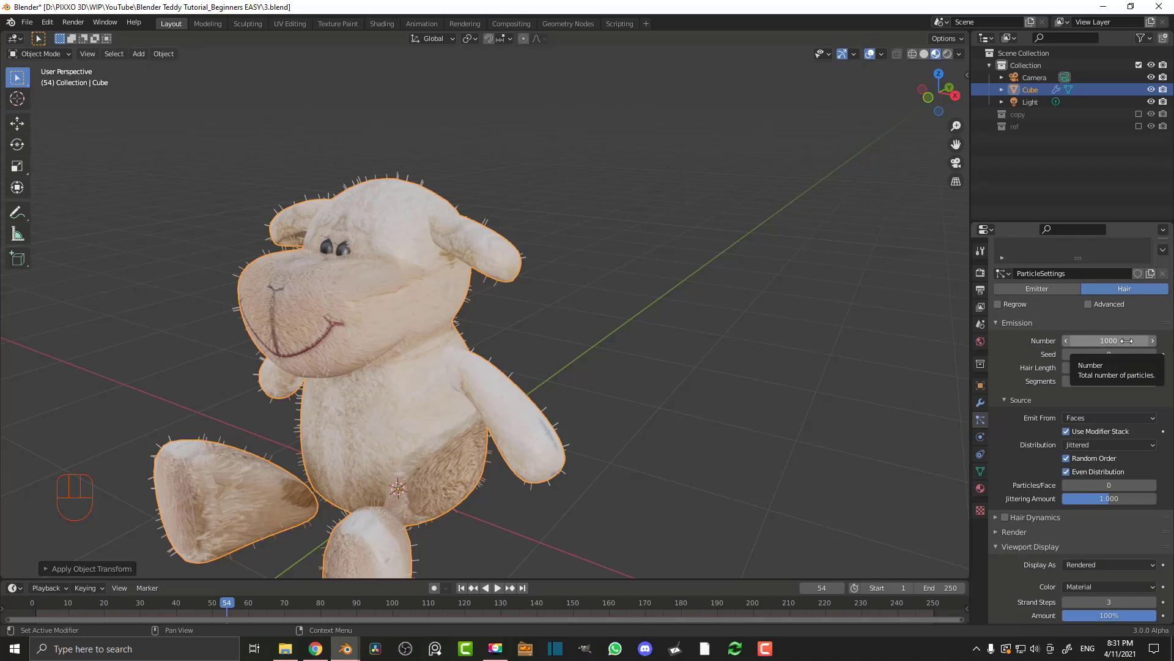
{"action": "scroll", "coordinate": [1113, 404], "scroll_direction": "down", "scroll_amount": 6}
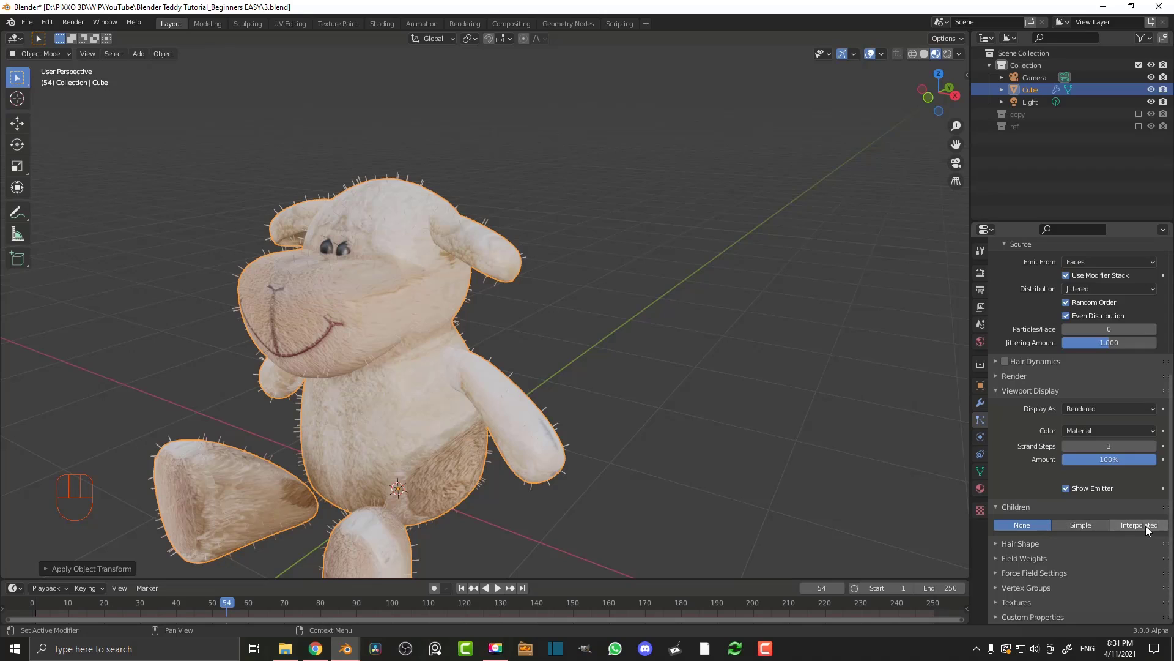
{"action": "left_click", "coordinate": [1147, 526]}
Set the Render Amount of the interpolated children to 300
{"action": "scroll", "coordinate": [1144, 528], "scroll_direction": "down", "scroll_amount": 3}
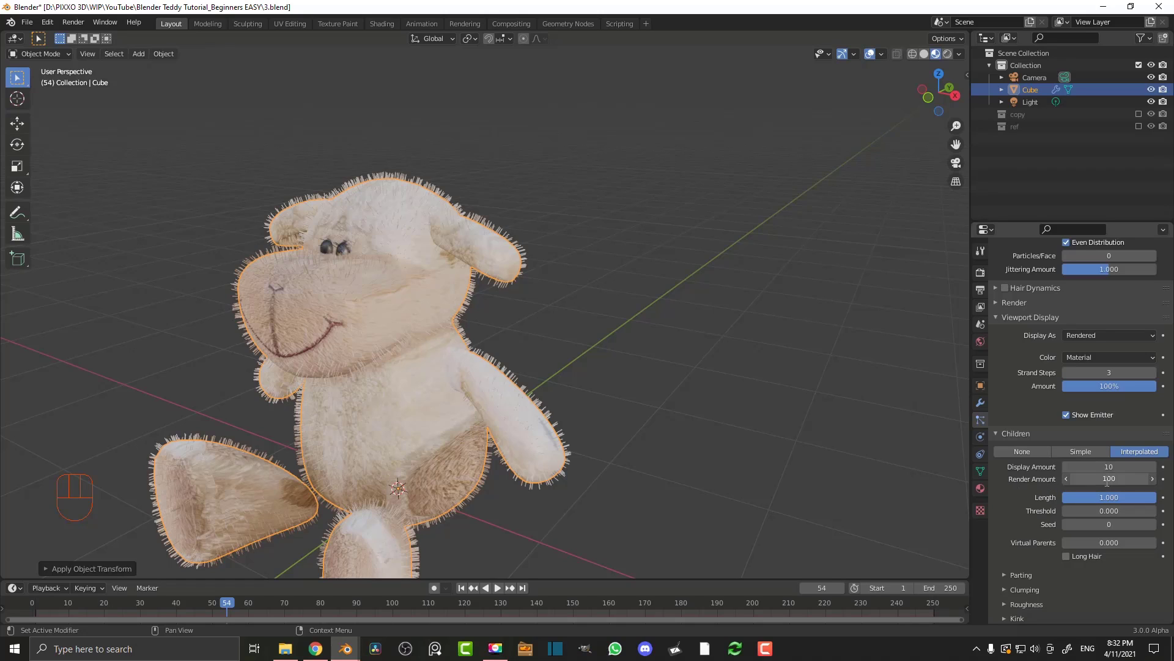
{"action": "left_click", "coordinate": [1108, 481]}
{"action": "type", "text": "0"}
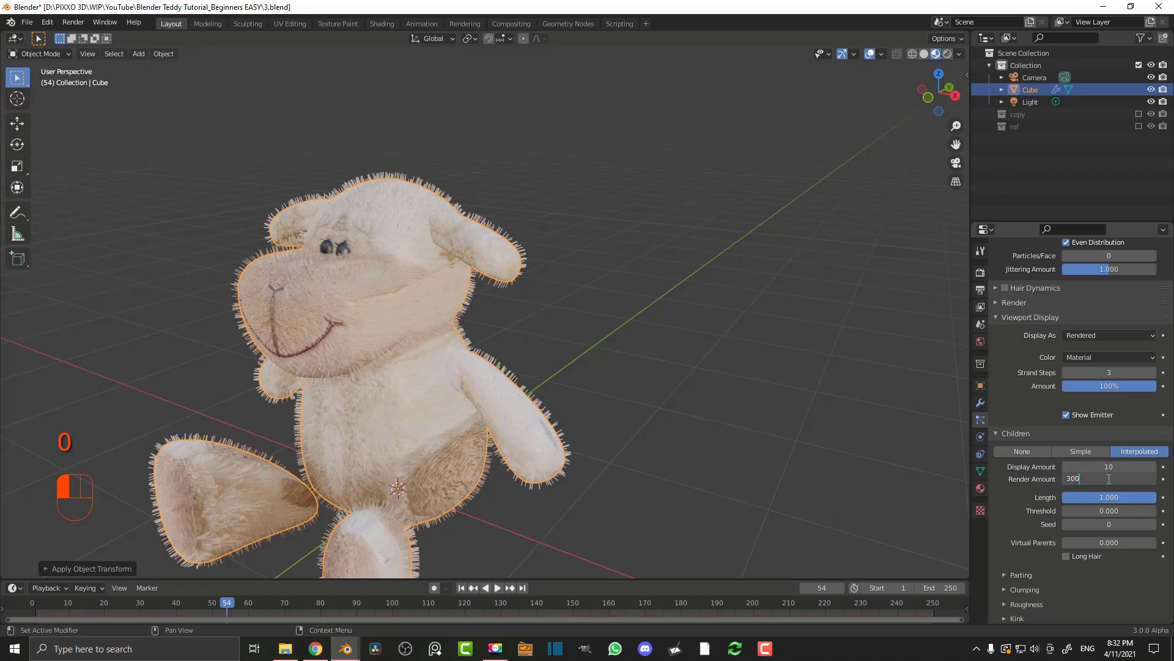
{"action": "key", "text": "Return"}
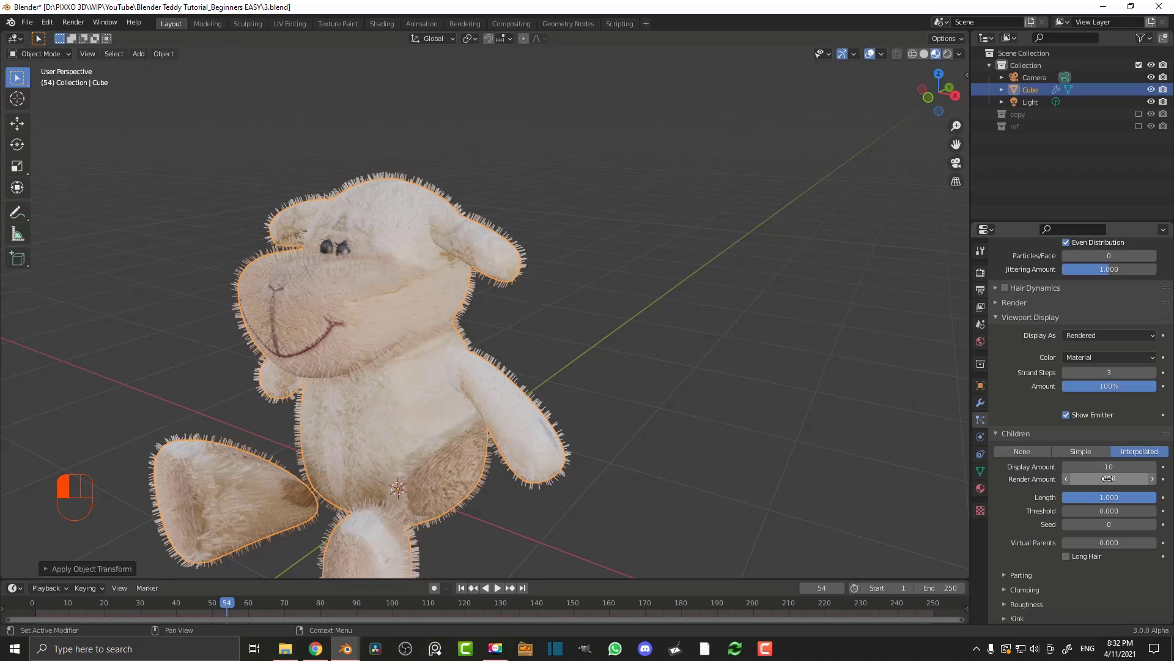
{"action": "left_click_drag", "start_coordinate": [1108, 478], "coordinate": [1112, 478]}
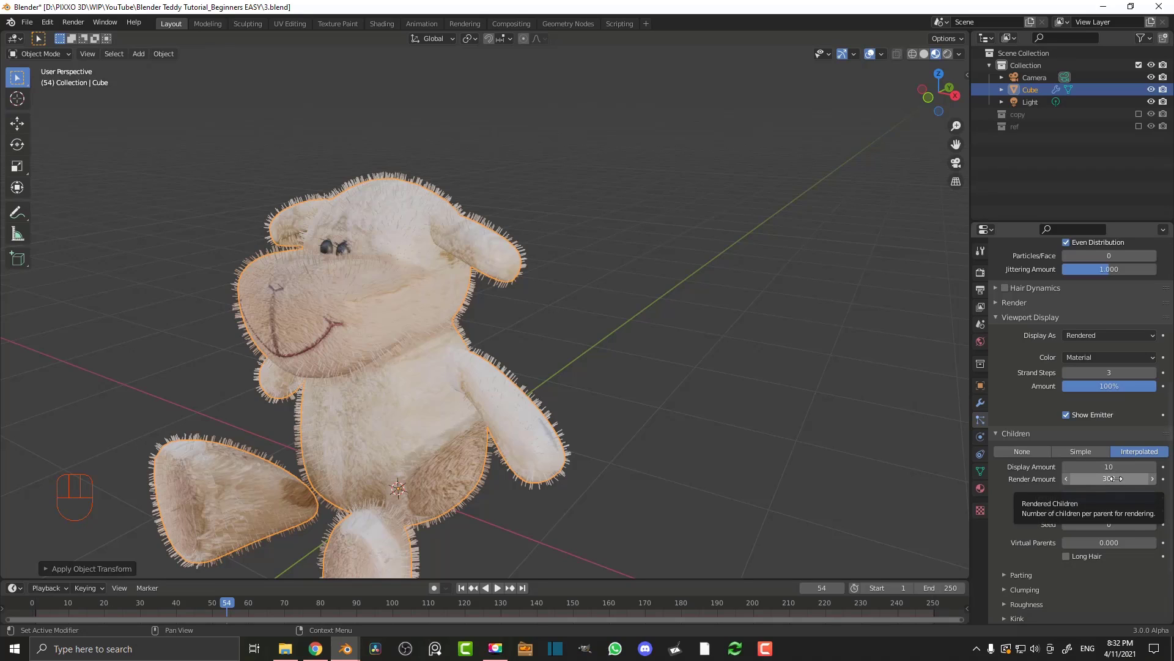
Inspect the fur around the teddy and add a new vertex group to its mesh
{"action": "middle_click_drag", "start_coordinate": [661, 386], "coordinate": [343, 168]}
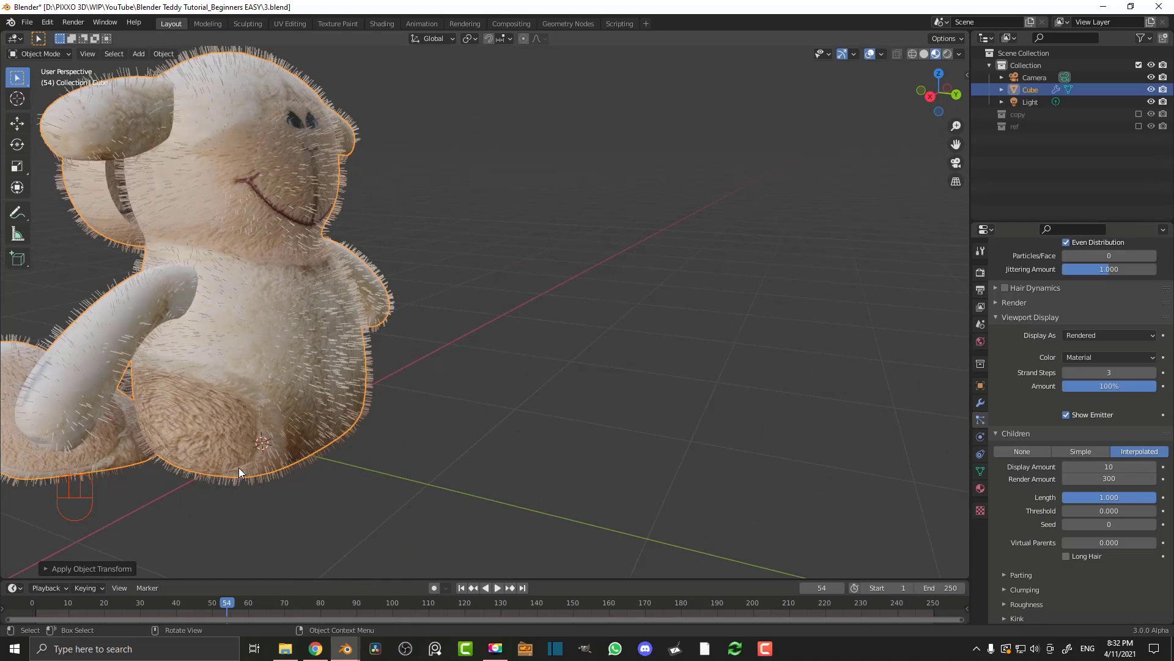
{"action": "key", "text": "KP_1"}
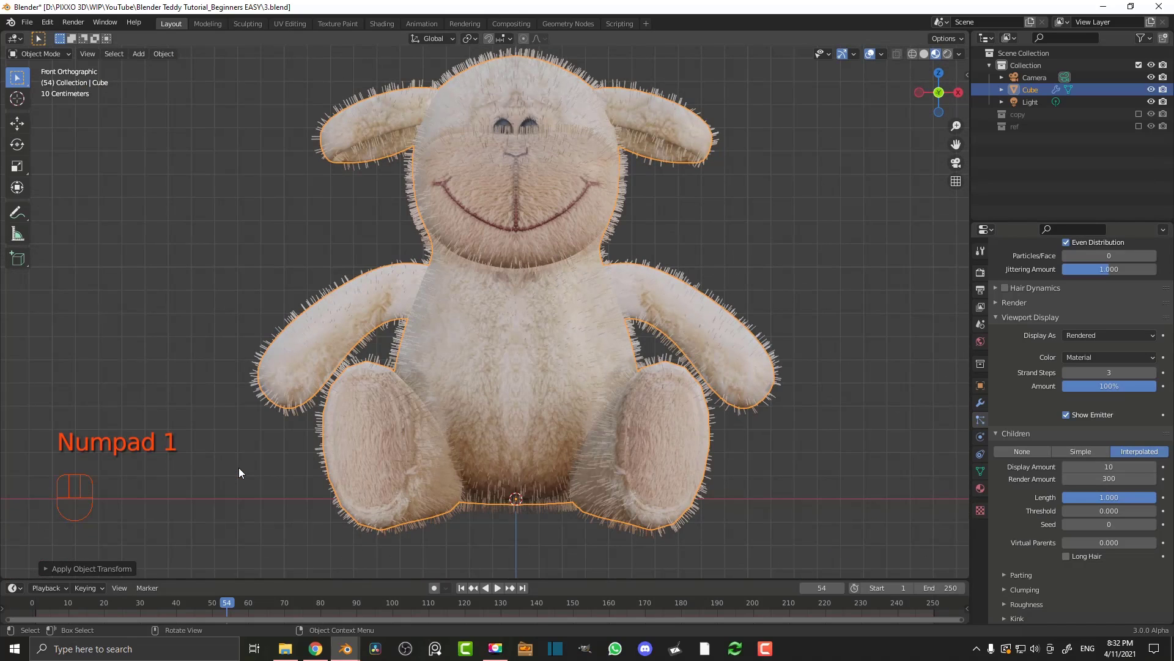
{"action": "middle_click_drag", "start_coordinate": [332, 408], "coordinate": [387, 413]}
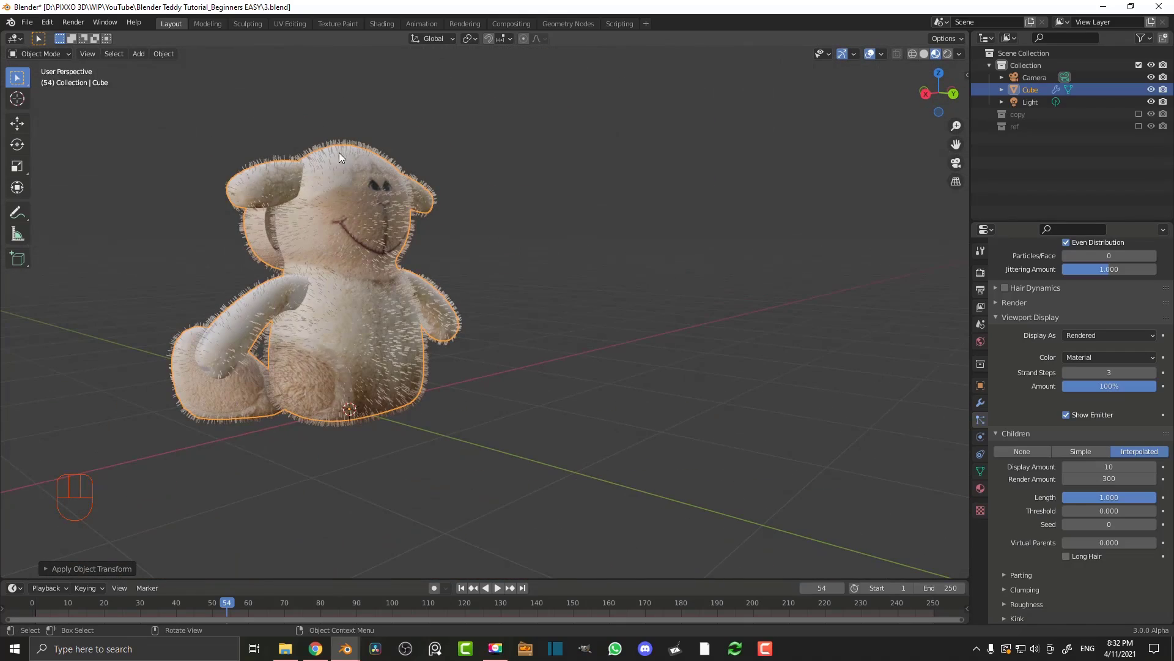
{"action": "middle_click_drag", "start_coordinate": [420, 377], "coordinate": [535, 251]}
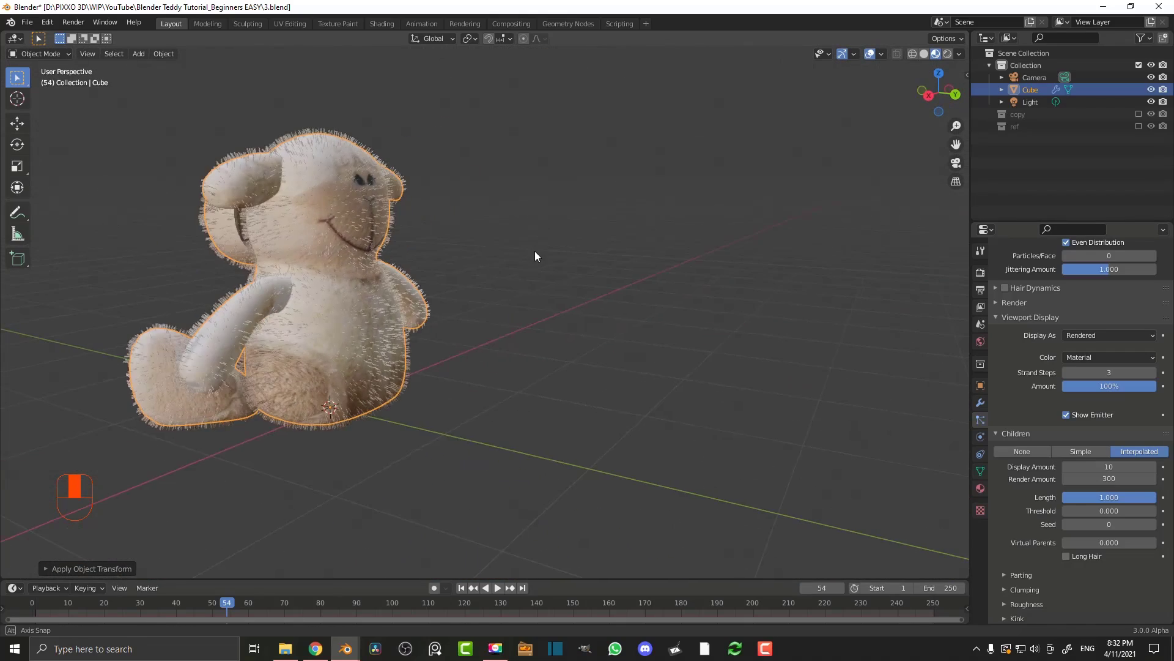
{"action": "left_click", "coordinate": [980, 471]}
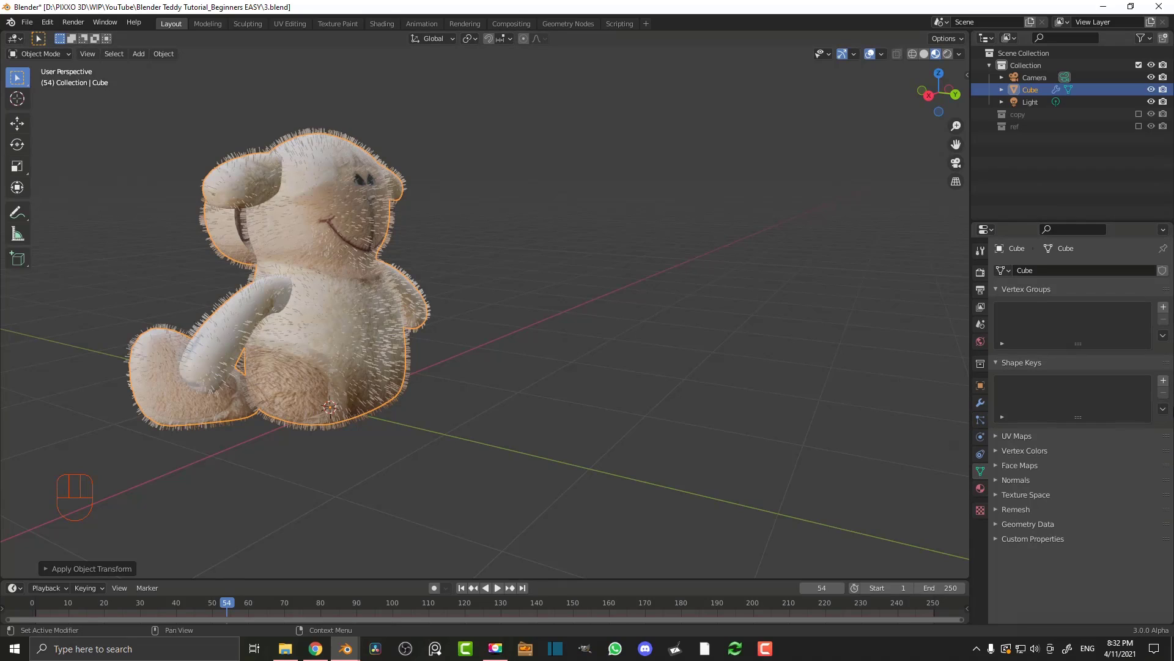
{"action": "left_click", "coordinate": [1163, 306]}
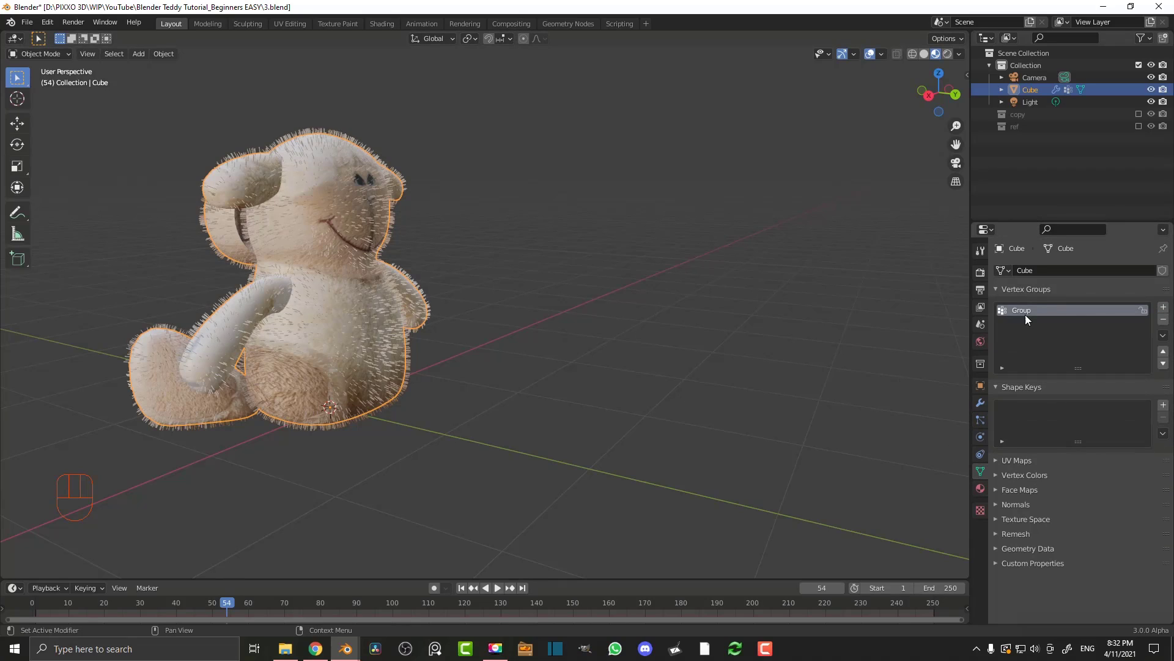
Enter Edit Mode on the teddy, select the whole mesh and switch to vertex selection
{"action": "middle_click_drag", "start_coordinate": [496, 324], "coordinate": [427, 288]}
{"action": "key", "text": "Tab"}
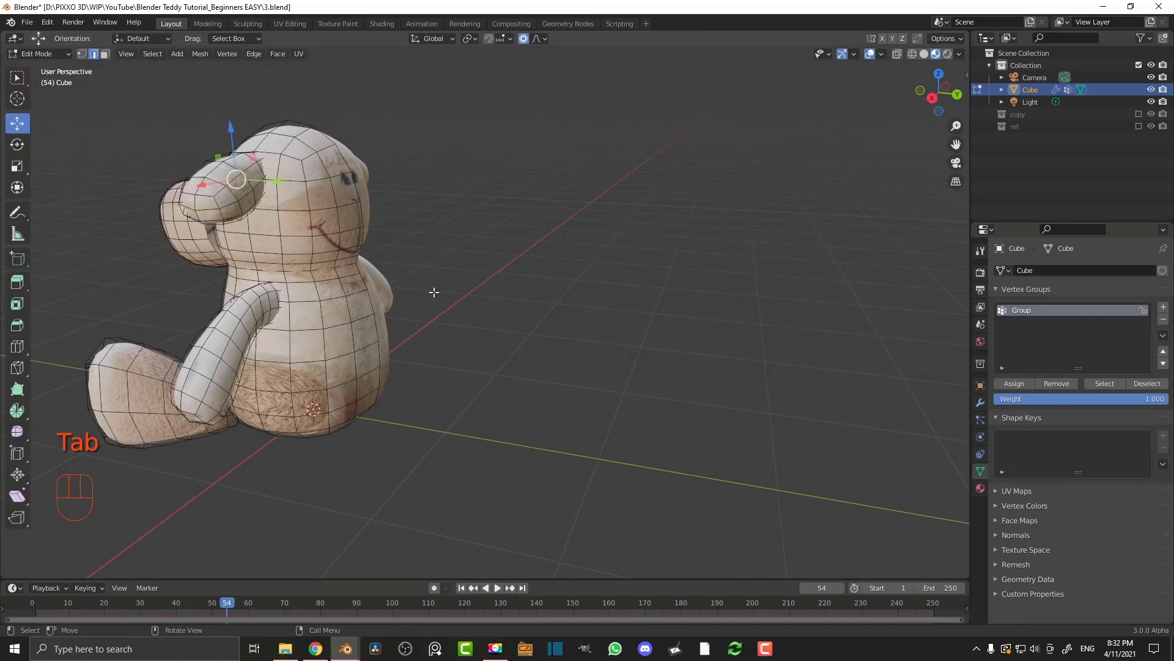
{"action": "key", "text": "a"}
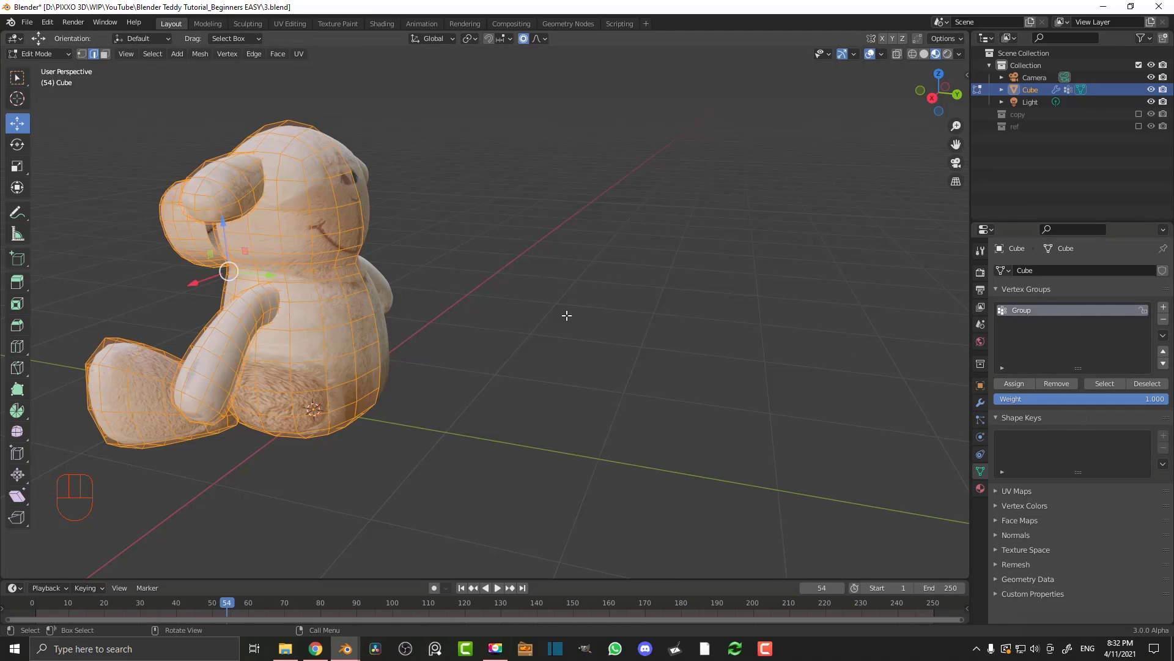
{"action": "left_click", "coordinate": [84, 55]}
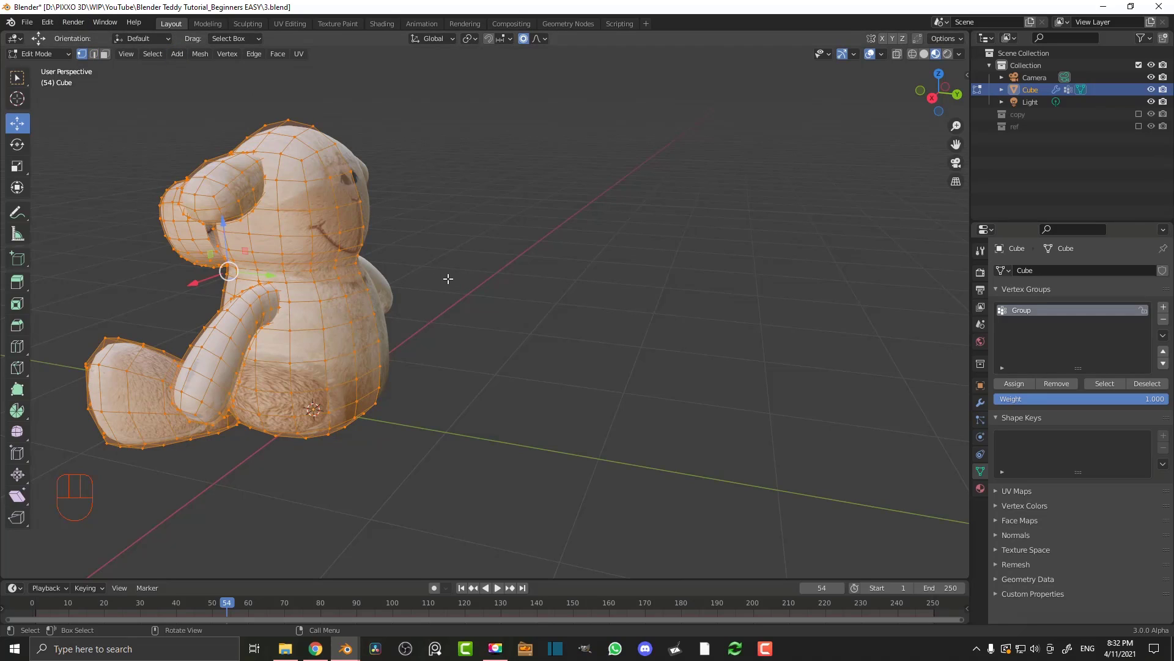
Try to box-select the teddy's vertices from the back view, check the selection around the body and clear it
{"action": "key", "text": "ctrl"}
{"action": "key", "text": "ctrl+KP_1"}
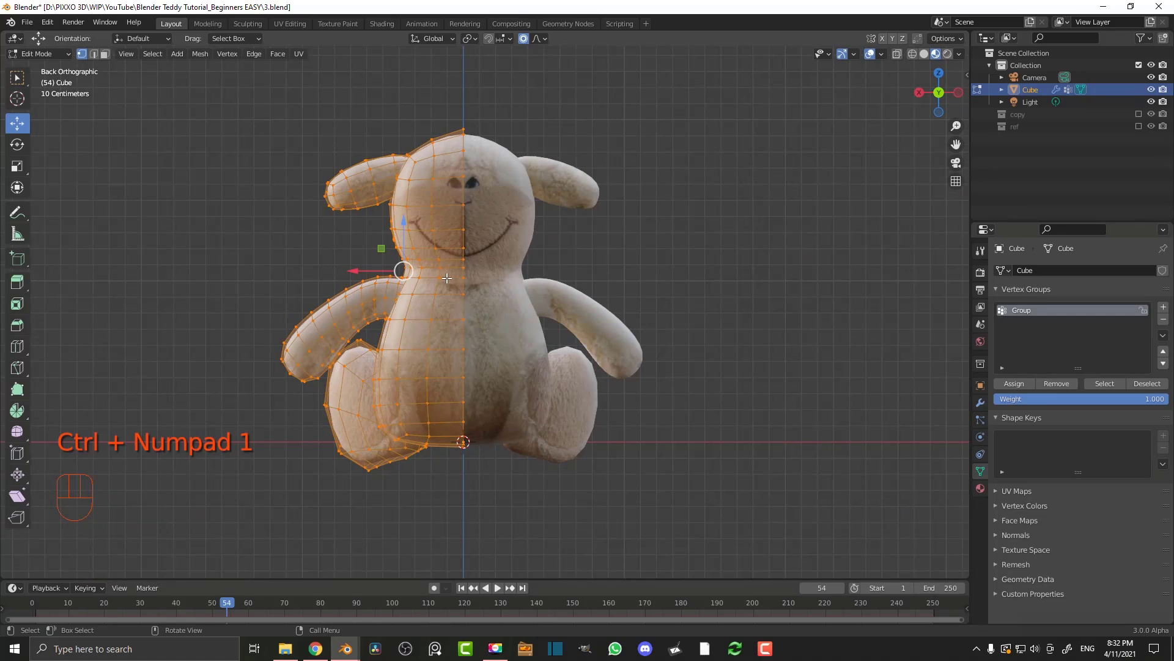
{"action": "key", "text": "alt+a"}
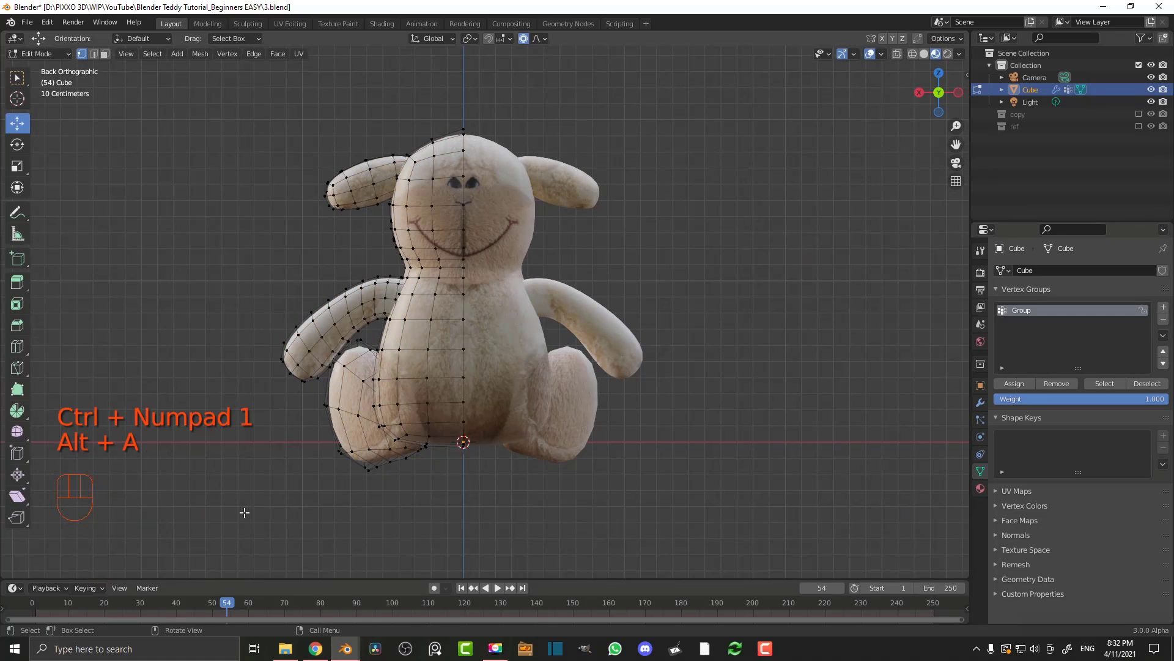
{"action": "left_click_drag", "start_coordinate": [234, 540], "coordinate": [745, 117]}
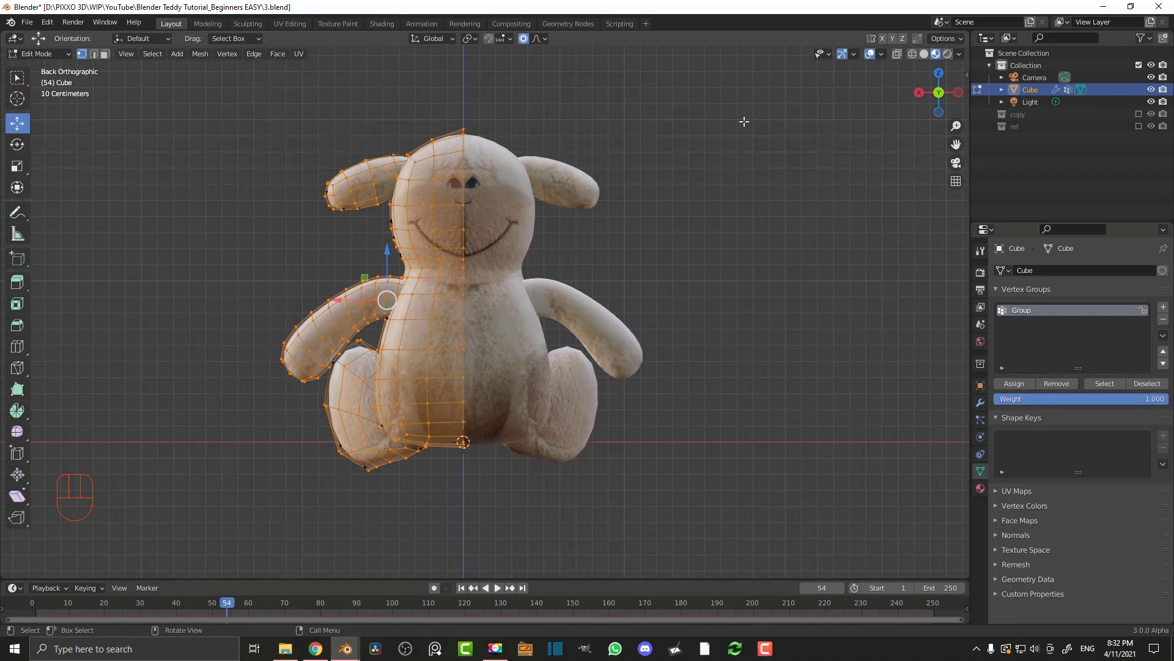
{"action": "middle_click_drag", "start_coordinate": [336, 304], "coordinate": [553, 324]}
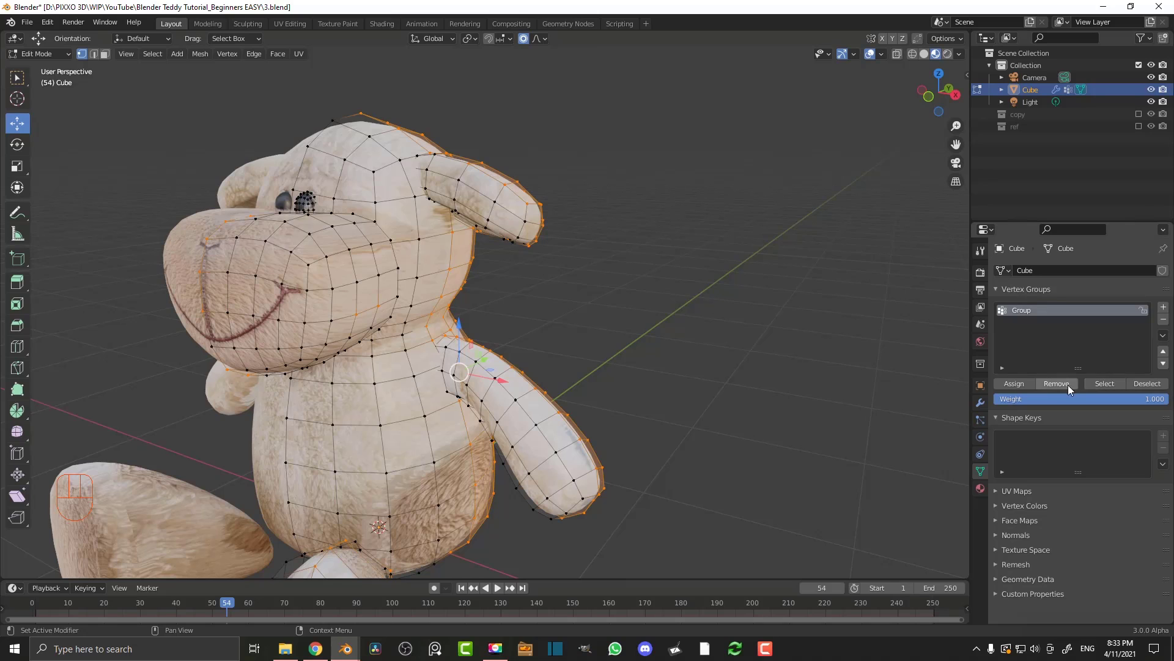
{"action": "scroll", "coordinate": [519, 312], "scroll_direction": "down", "scroll_amount": 5}
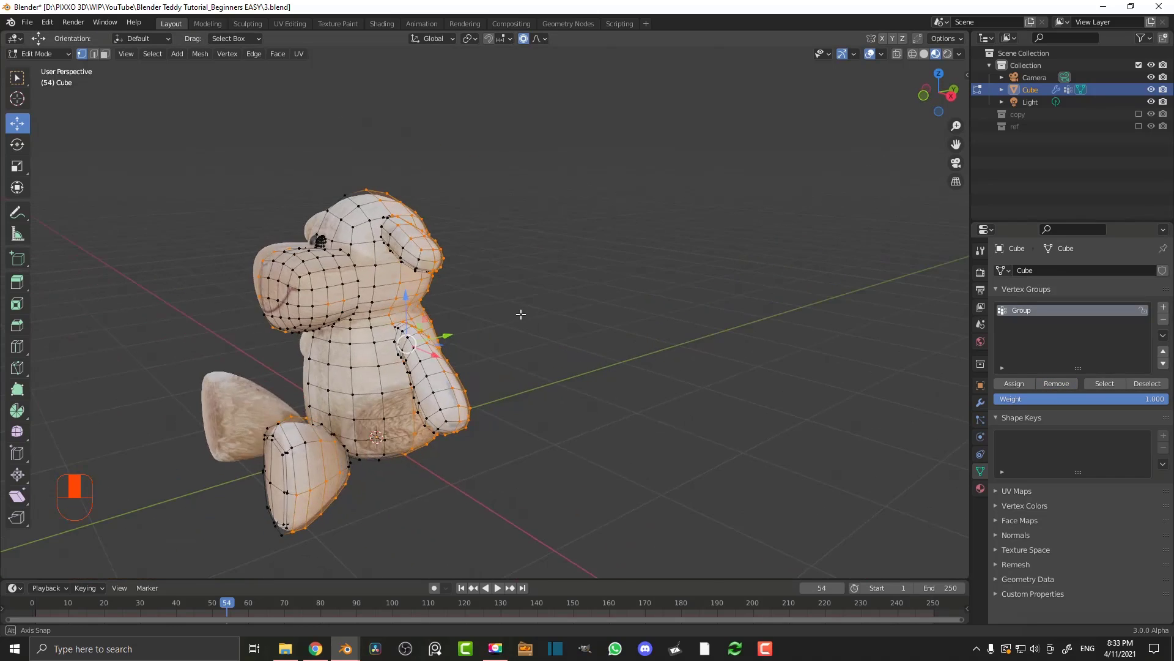
{"action": "middle_click_drag", "start_coordinate": [520, 315], "coordinate": [445, 314]}
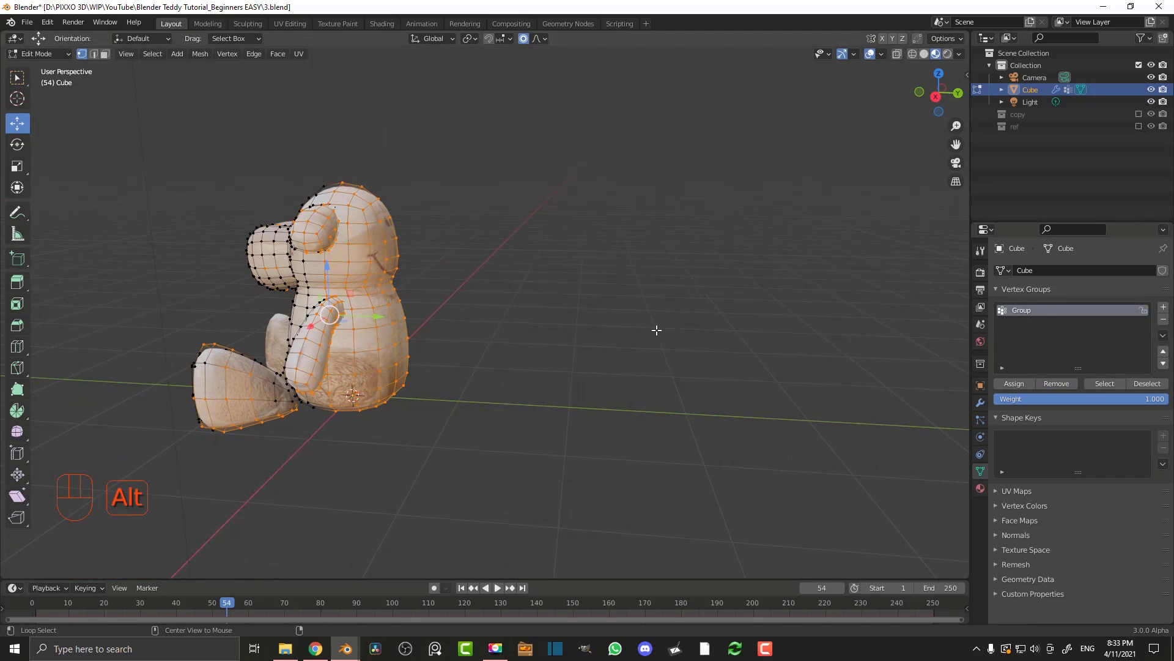
{"action": "key", "text": "alt+a"}
Select all linked vertices of the teddy's eye, starting from one eye vertex
{"action": "middle_click_drag", "start_coordinate": [275, 294], "coordinate": [365, 288]}
{"action": "scroll", "coordinate": [366, 288], "scroll_direction": "up", "scroll_amount": 6}
{"action": "left_click", "coordinate": [365, 288]}
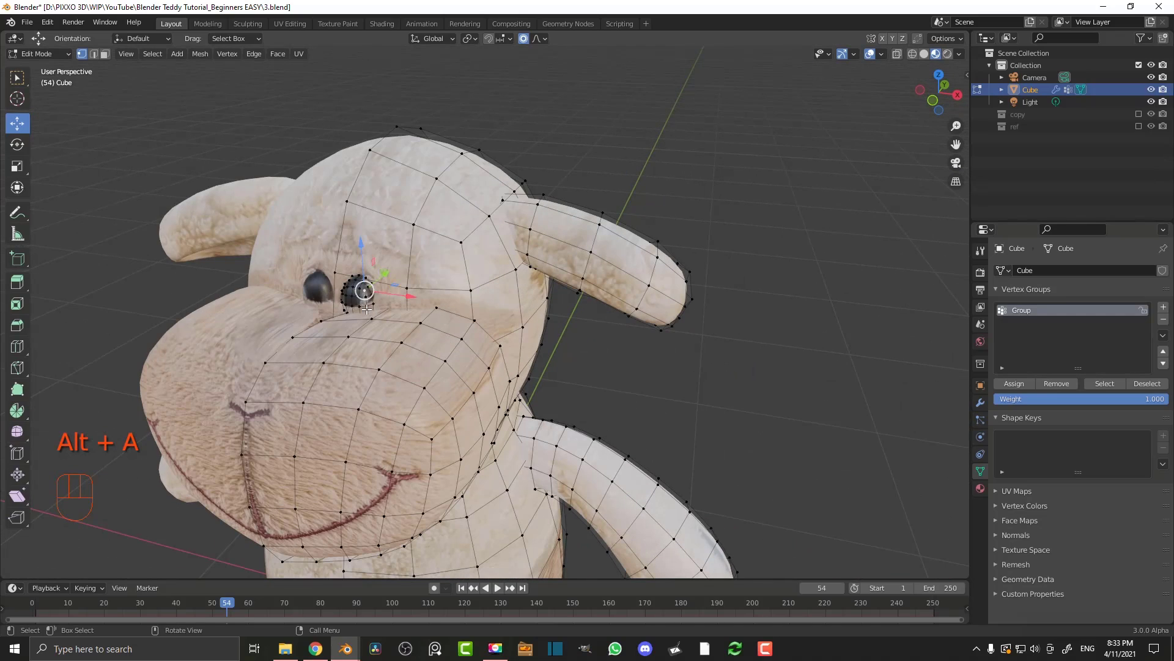
{"action": "key", "text": "ctrl"}
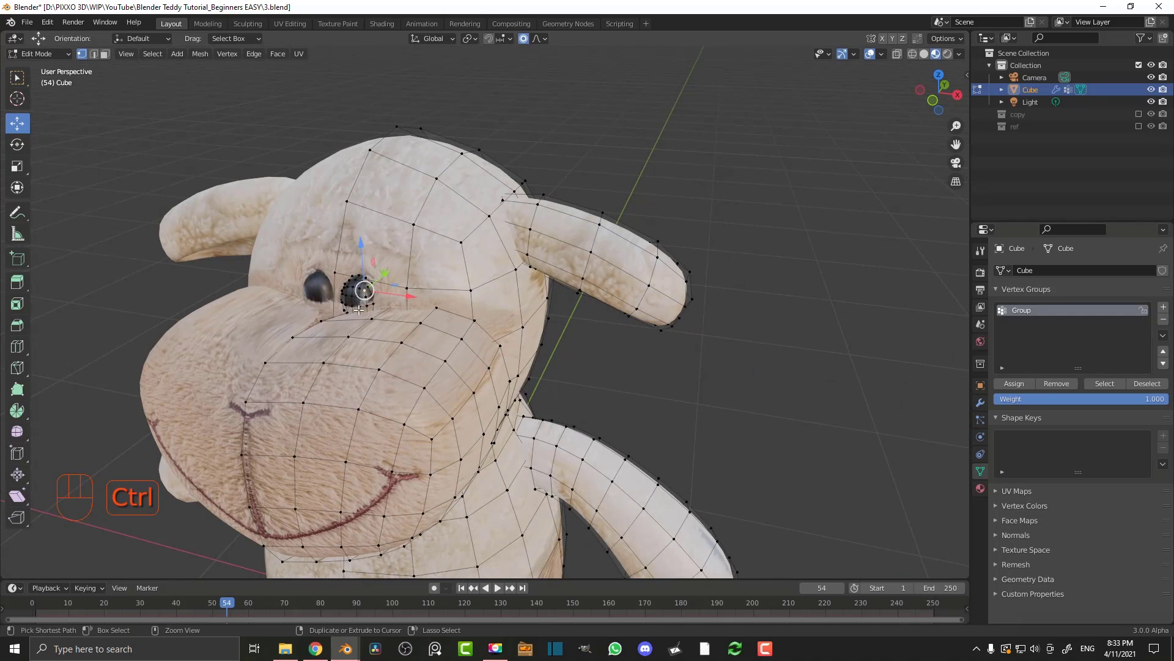
{"action": "key", "text": "ctrl+l"}
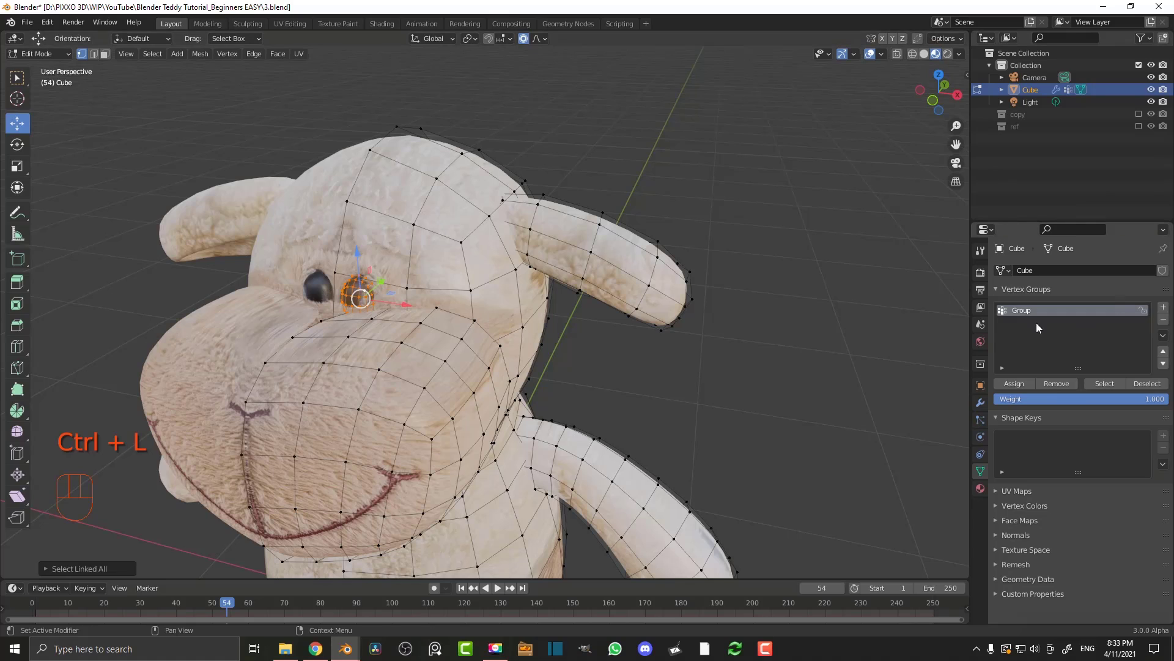
Remove the selected eye vertices from the vertex group, clear the selection, and select the group's vertices to check its coverage
{"action": "left_click", "coordinate": [1066, 384]}
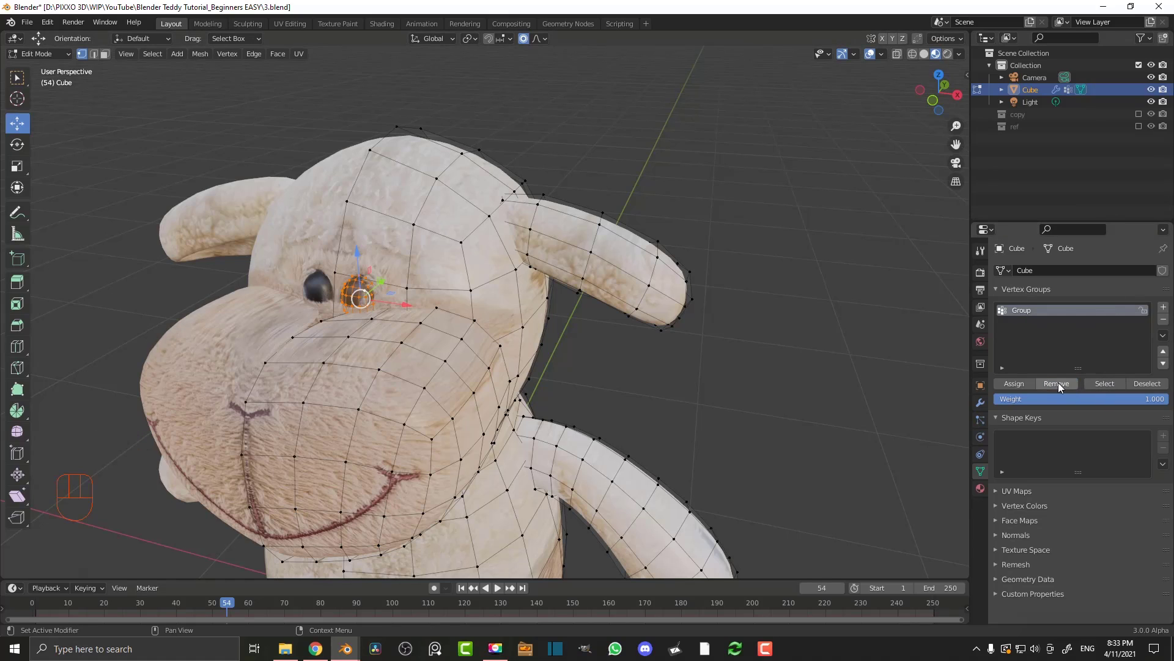
{"action": "middle_click_drag", "start_coordinate": [543, 273], "coordinate": [551, 261]}
{"action": "scroll", "coordinate": [550, 261], "scroll_direction": "down", "scroll_amount": 4}
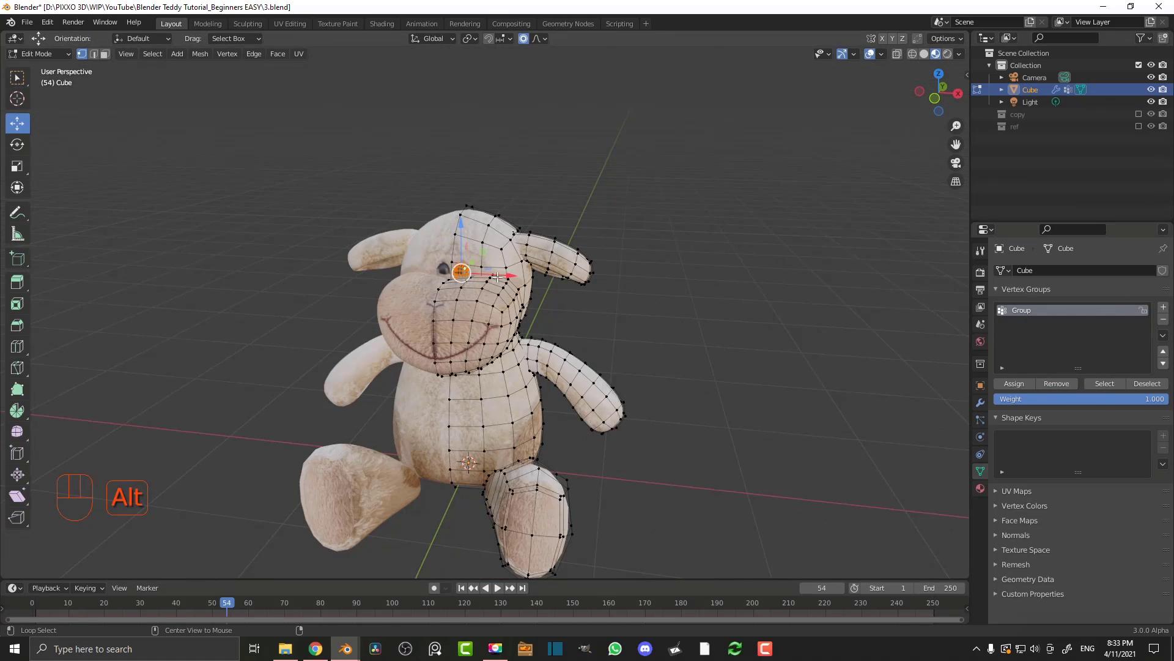
{"action": "key", "text": "alt+a"}
{"action": "middle_click_drag", "start_coordinate": [501, 276], "coordinate": [621, 320]}
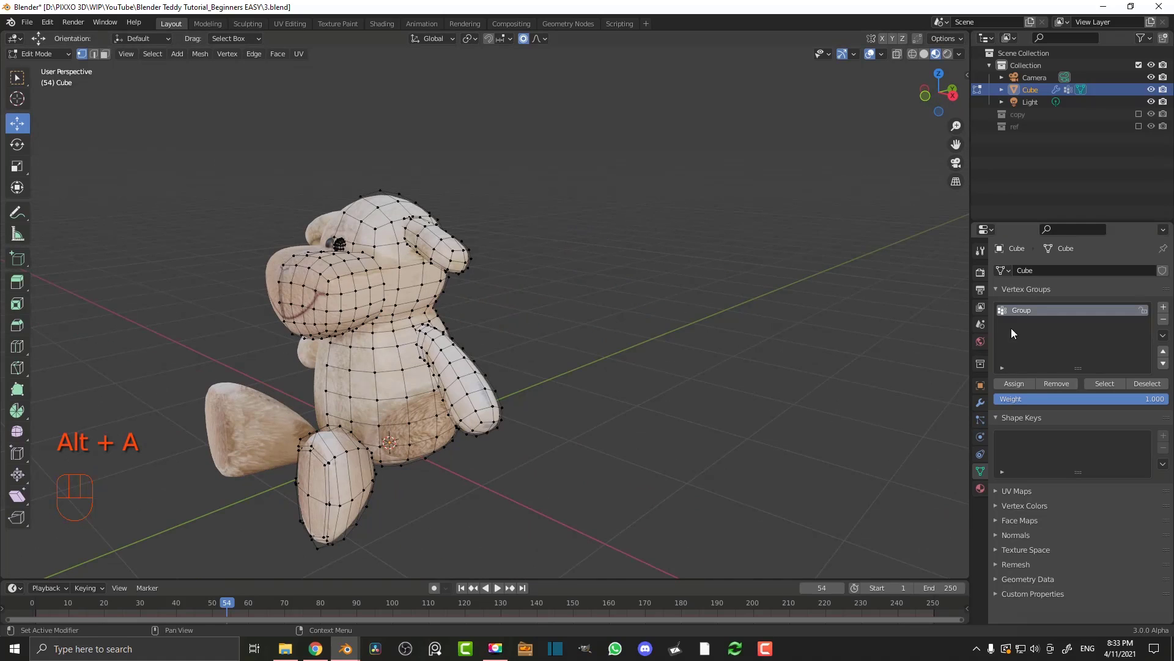
{"action": "left_click", "coordinate": [1109, 383]}
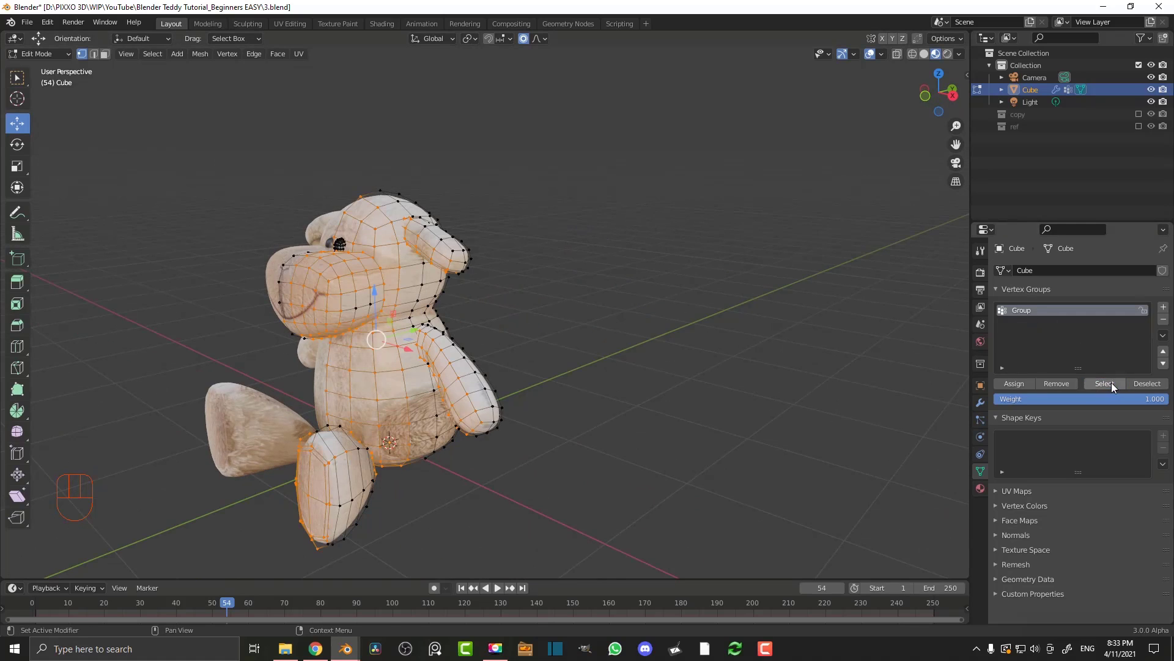
Box-select the vertices on the side of the head above the ear and assign them to the vertex group
{"action": "mouse_move", "coordinate": [704, 306]}
{"action": "middle_mouse_down"}
{"action": "mouse_move", "coordinate": [655, 320]}
{"action": "mouse_move", "coordinate": [538, 266]}
{"action": "mouse_move", "coordinate": [695, 317]}
{"action": "mouse_move", "coordinate": [726, 305]}
{"action": "middle_mouse_up"}
{"action": "middle_click_drag", "start_coordinate": [673, 270], "coordinate": [490, 263]}
{"action": "scroll", "coordinate": [428, 270], "scroll_direction": "up", "scroll_amount": 3}
{"action": "middle_click_drag", "start_coordinate": [293, 208], "coordinate": [208, 204]}
{"action": "left_click_drag", "start_coordinate": [219, 173], "coordinate": [308, 266]}
{"action": "middle_click_drag", "start_coordinate": [294, 235], "coordinate": [265, 231]}
{"action": "left_click_drag", "start_coordinate": [214, 244], "coordinate": [262, 133]}
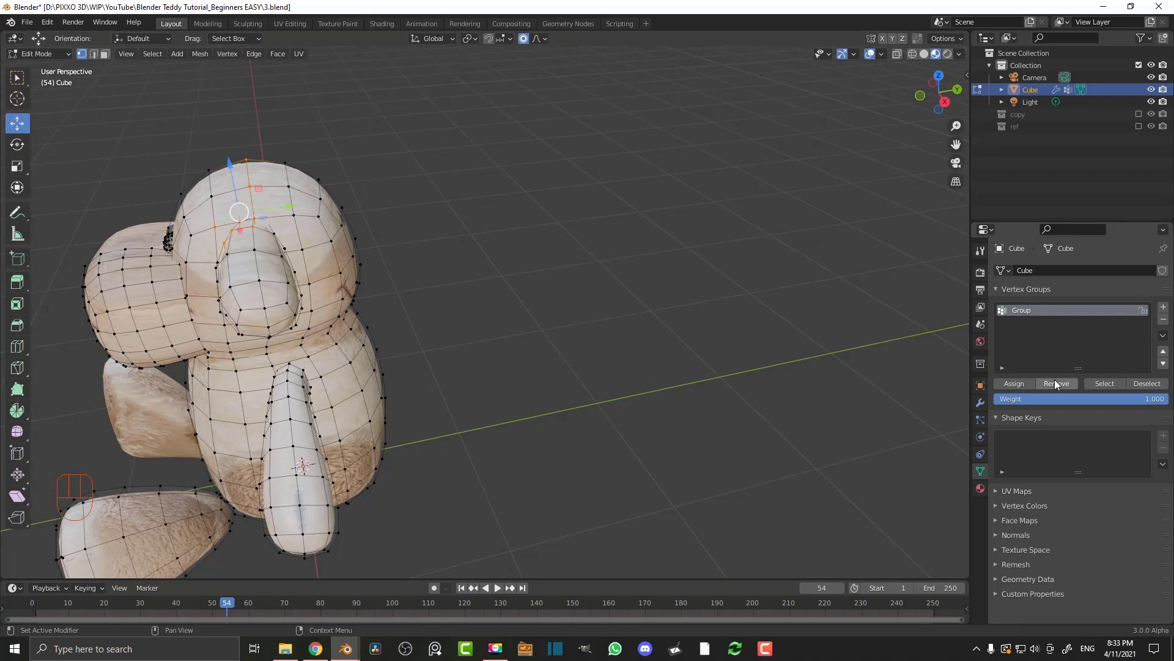
{"action": "left_click", "coordinate": [1016, 384]}
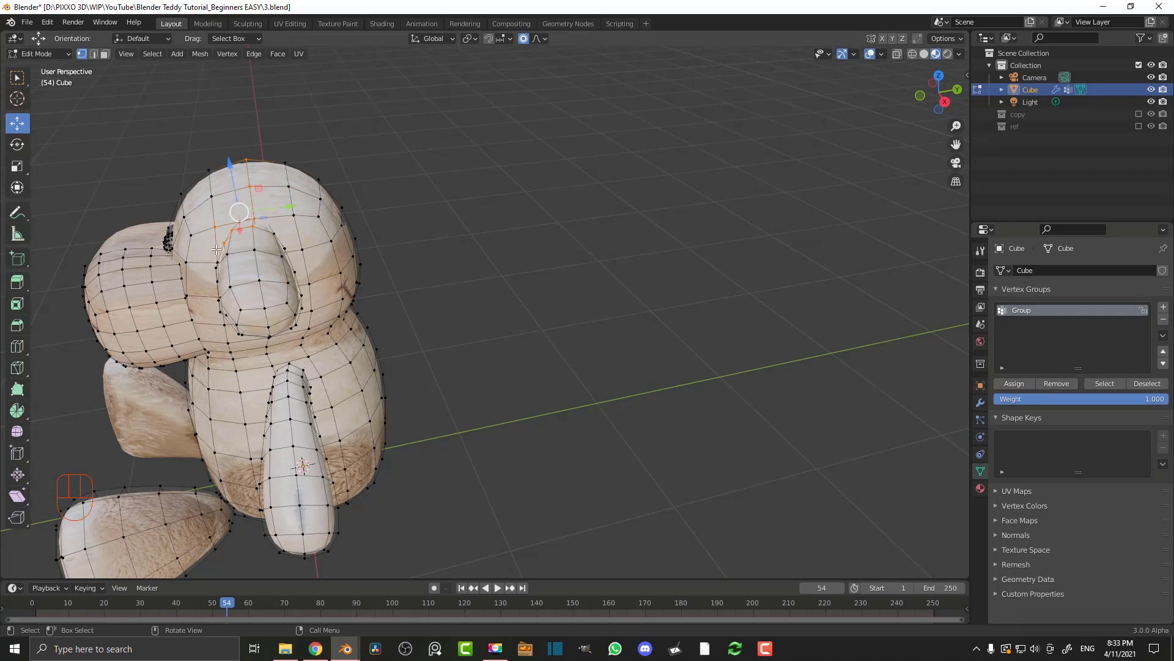
{"action": "middle_click_drag", "start_coordinate": [216, 249], "coordinate": [327, 210]}
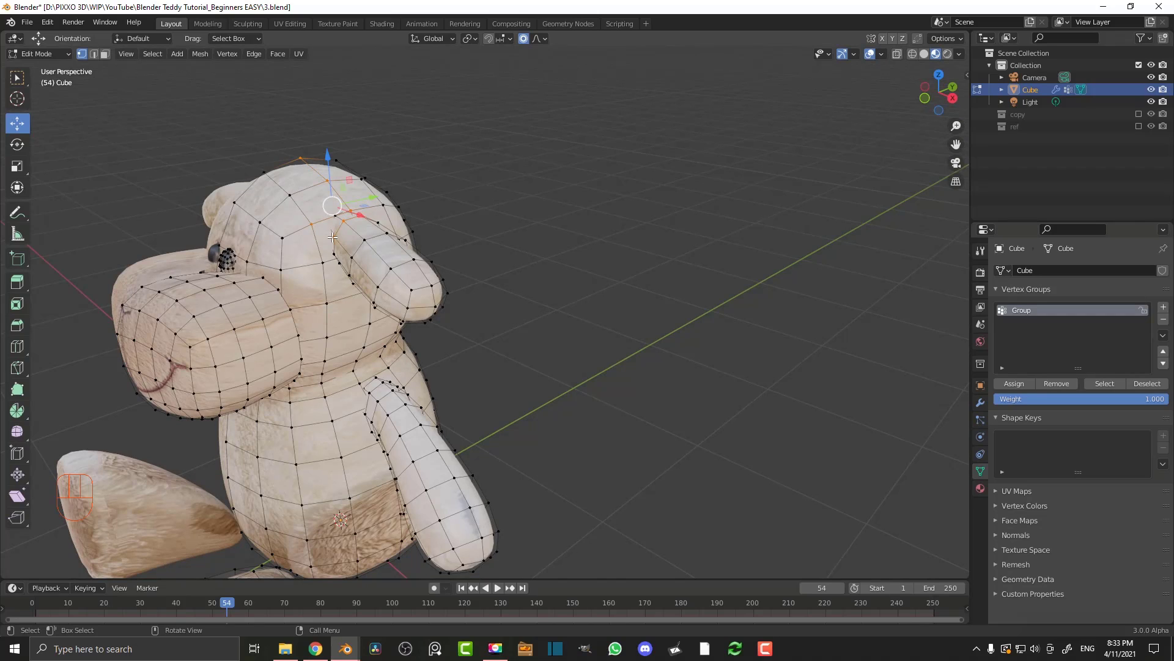
Return to Object Mode and set the hair particle system's Density vertex group to Group
{"action": "key", "text": "Tab"}
{"action": "mouse_move", "coordinate": [345, 233]}
{"action": "middle_mouse_down"}
{"action": "mouse_move", "coordinate": [500, 263]}
{"action": "mouse_move", "coordinate": [357, 269]}
{"action": "mouse_move", "coordinate": [356, 248]}
{"action": "middle_mouse_up"}
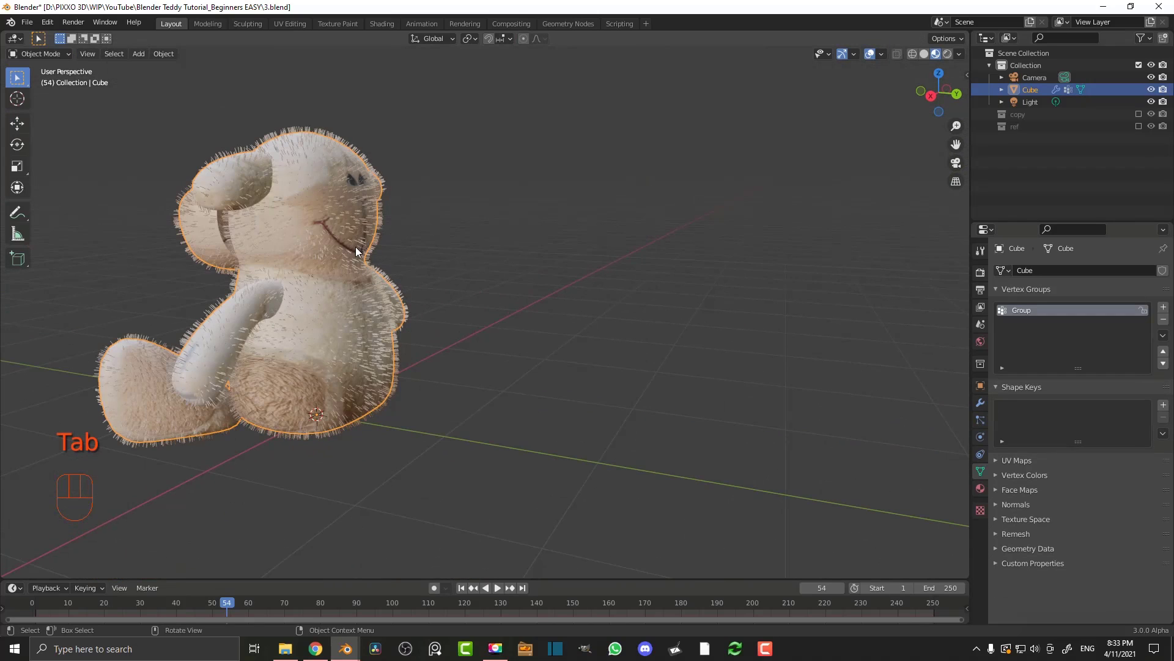
{"action": "left_click", "coordinate": [981, 418]}
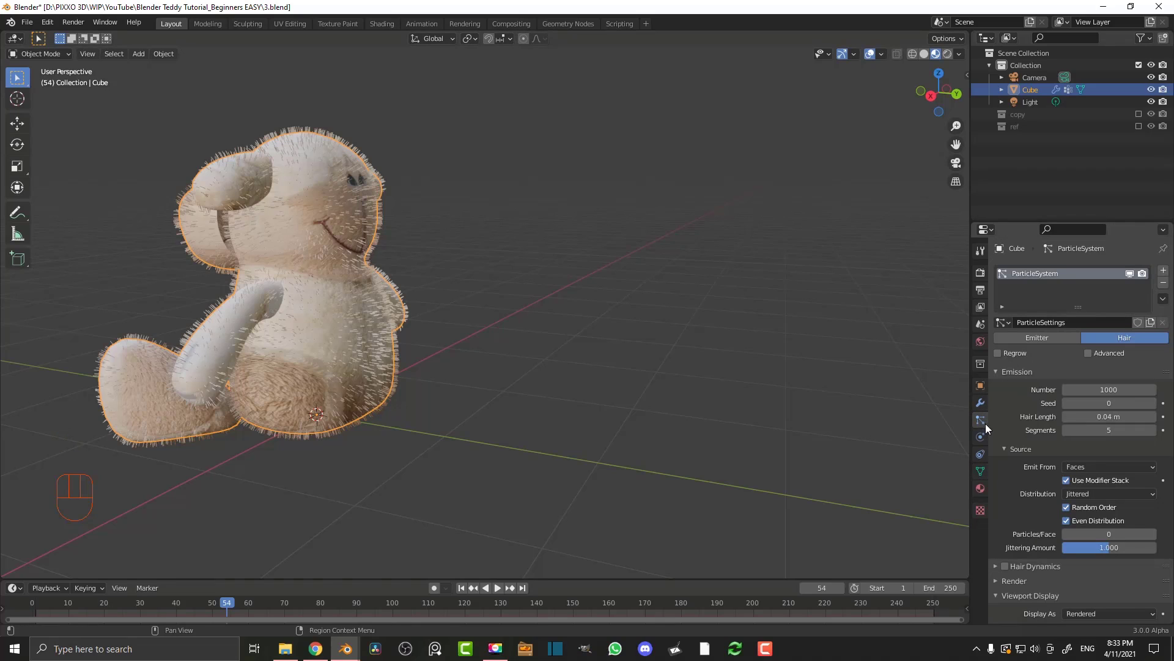
{"action": "scroll", "coordinate": [1027, 394], "scroll_direction": "down", "scroll_amount": 4}
{"action": "scroll", "coordinate": [1026, 394], "scroll_direction": "down", "scroll_amount": 10}
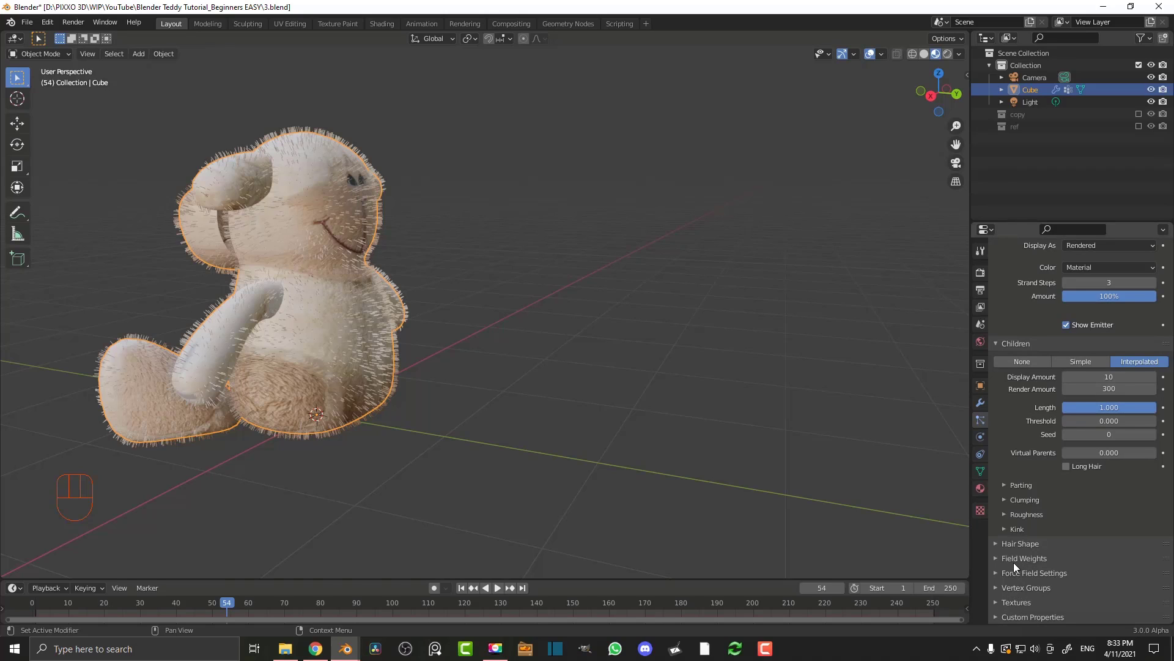
{"action": "left_click", "coordinate": [1025, 587]}
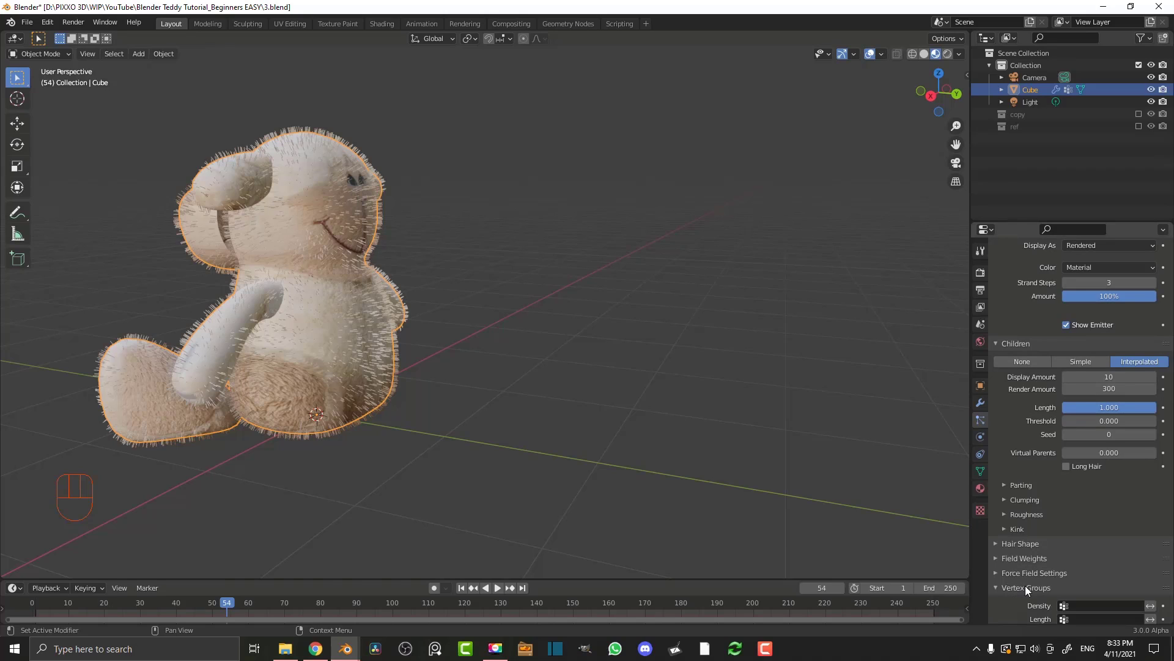
{"action": "scroll", "coordinate": [1027, 578], "scroll_direction": "down", "scroll_amount": 3}
{"action": "scroll", "coordinate": [1029, 572], "scroll_direction": "down", "scroll_amount": 2}
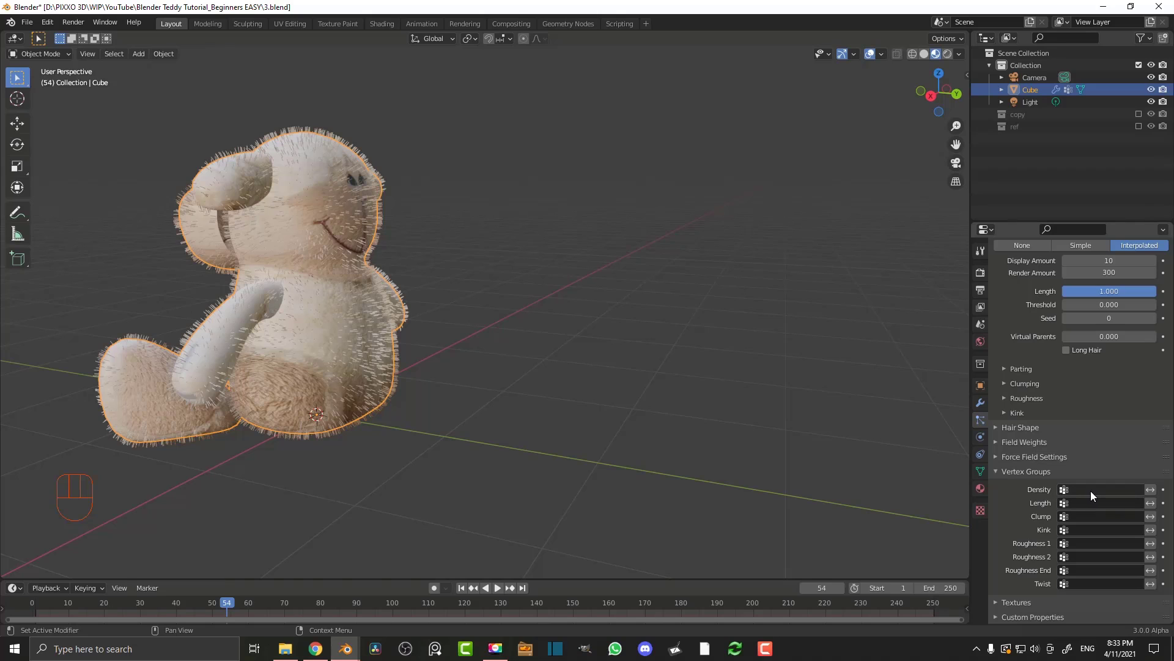
{"action": "left_click", "coordinate": [1095, 490]}
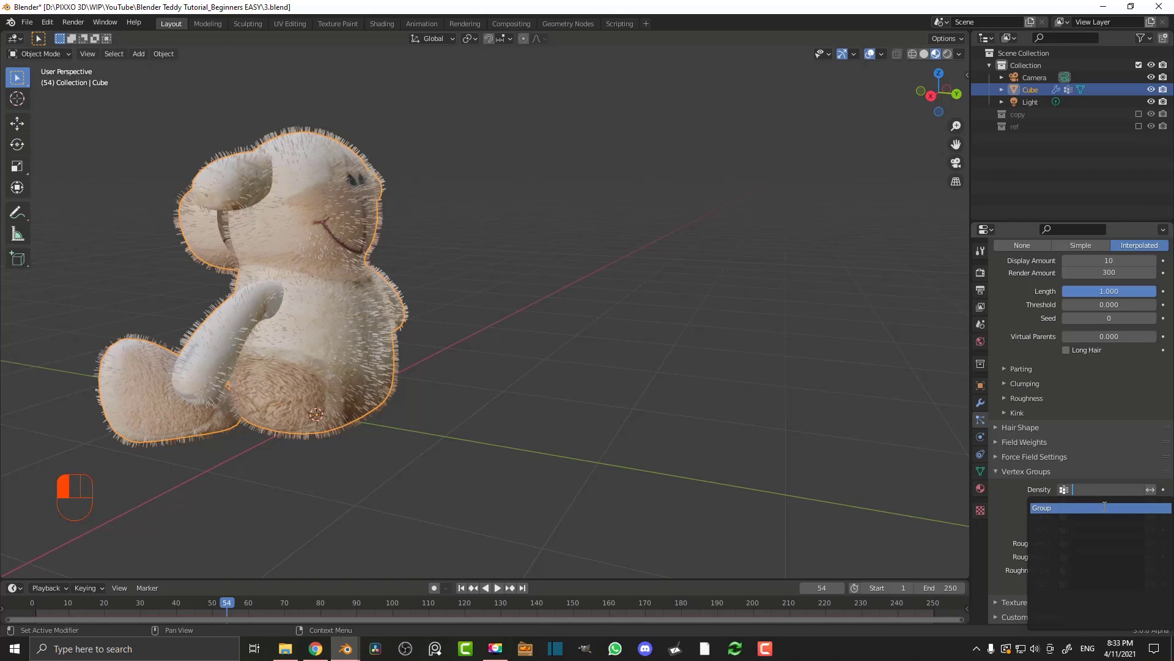
{"action": "left_click", "coordinate": [1053, 512]}
Examine the fur coverage around the teddy's back, side and face, ending in the front view
{"action": "middle_click_drag", "start_coordinate": [580, 331], "coordinate": [412, 326]}
{"action": "scroll", "coordinate": [413, 326], "scroll_direction": "up", "scroll_amount": 5}
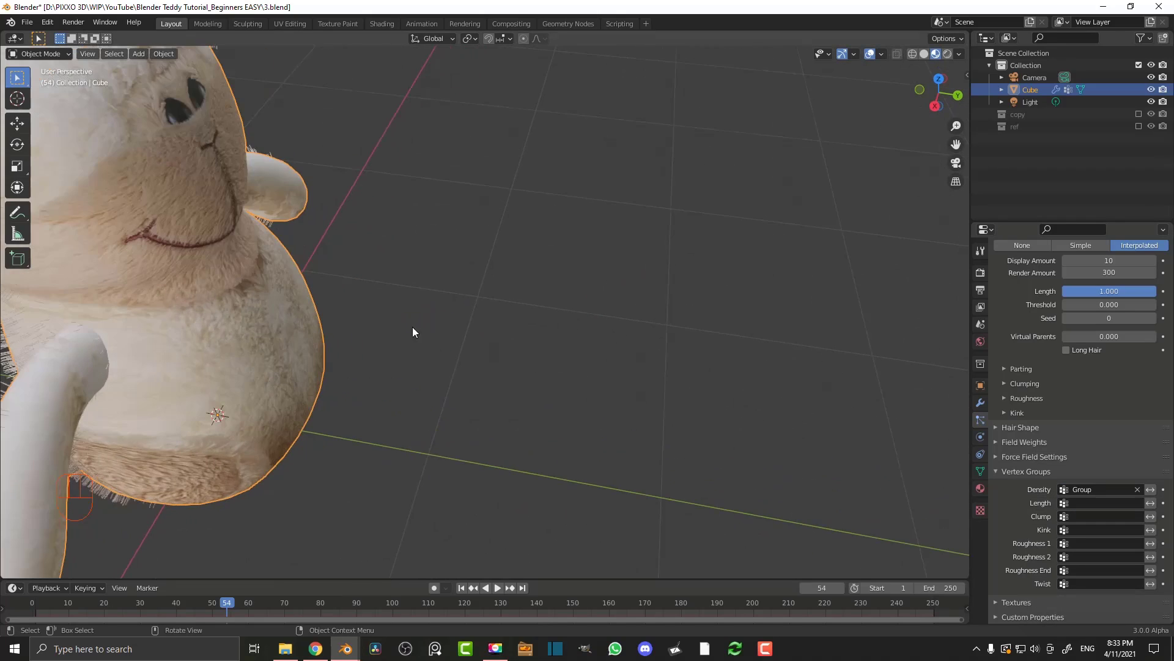
{"action": "middle_click_drag", "start_coordinate": [324, 291], "coordinate": [422, 318], "text": "shift"}
{"action": "middle_click_drag", "start_coordinate": [422, 276], "coordinate": [559, 218]}
{"action": "scroll", "coordinate": [427, 352], "scroll_direction": "down", "scroll_amount": 5}
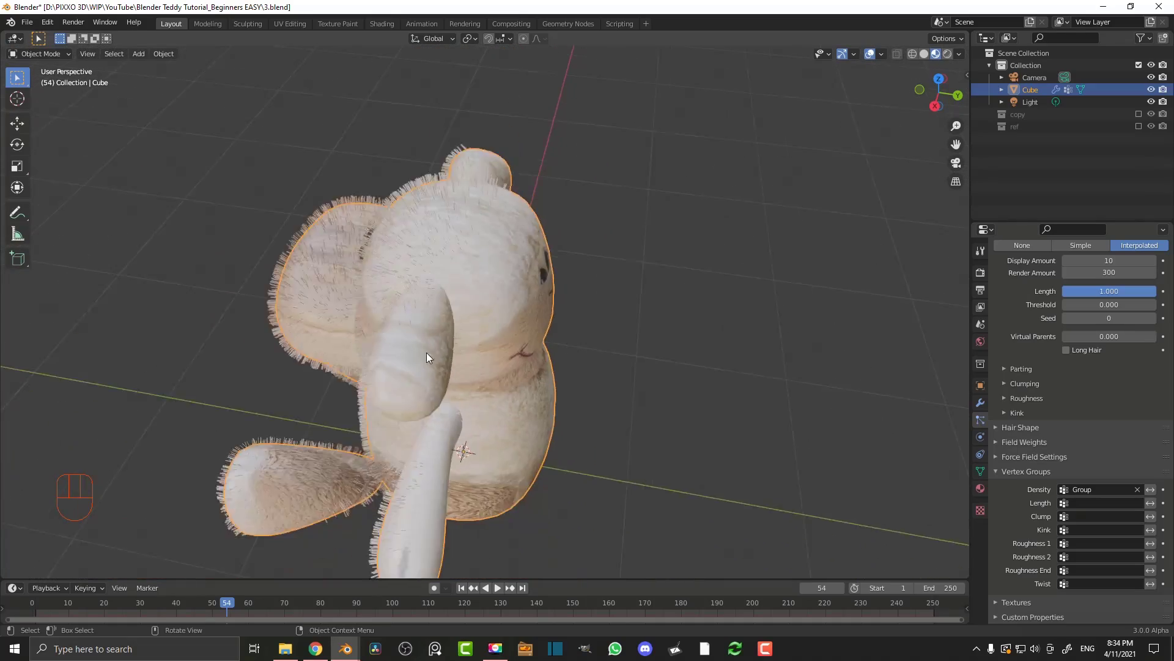
{"action": "middle_click_drag", "start_coordinate": [426, 352], "coordinate": [673, 304]}
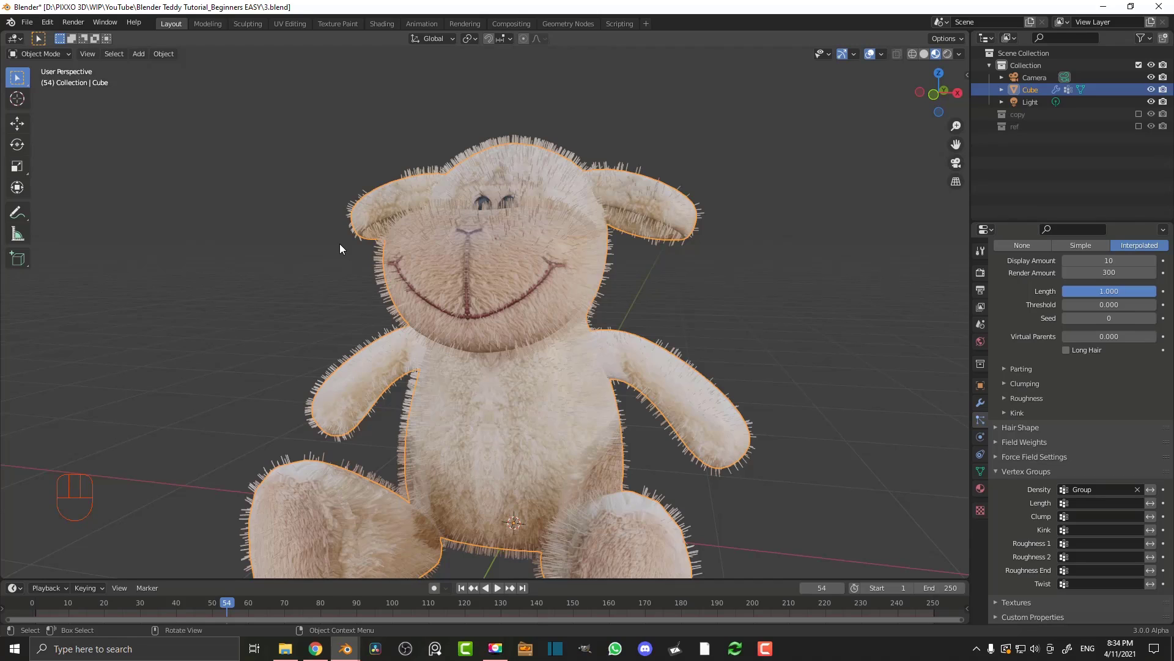
{"action": "key", "text": "KP_1"}
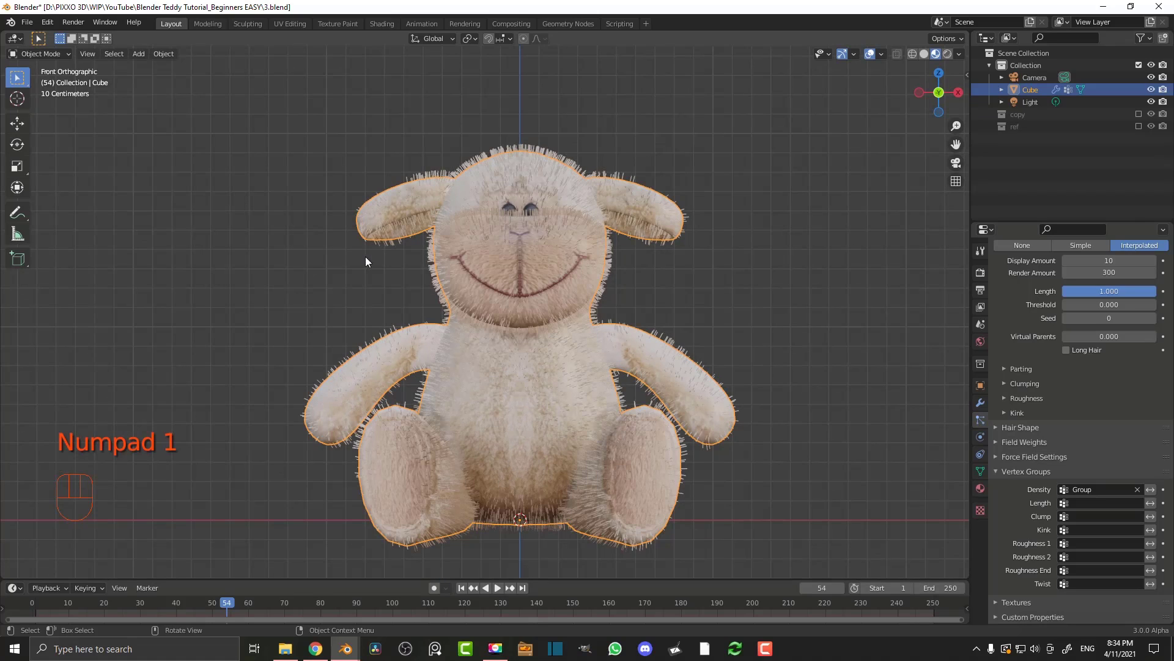
{"action": "scroll", "coordinate": [548, 336], "scroll_direction": "up", "scroll_amount": 2}
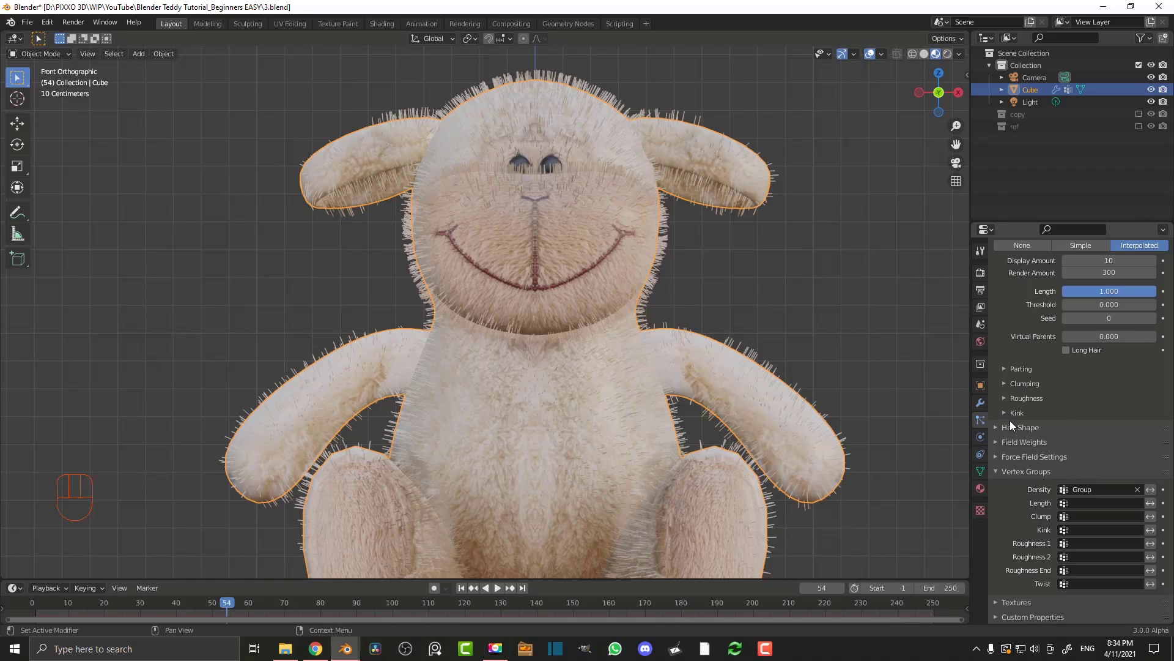
Set the child hairs' roughness to 0.037 Uniform and 0.044 Endpoint
{"action": "scroll", "coordinate": [1027, 465], "scroll_direction": "up", "scroll_amount": 5}
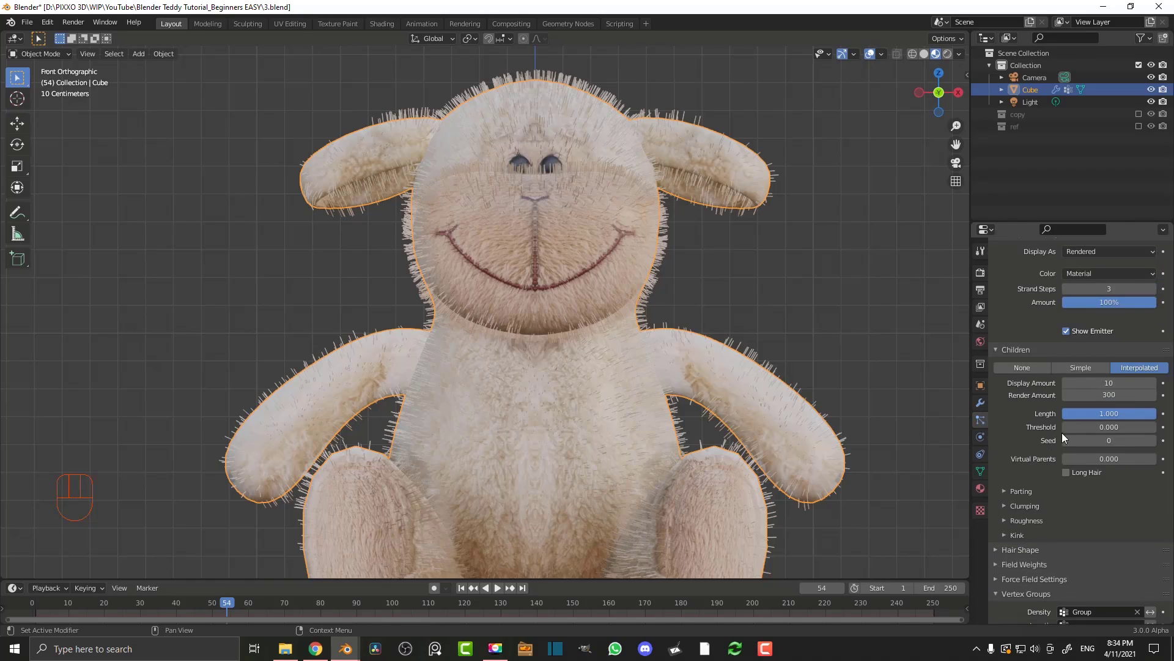
{"action": "left_click", "coordinate": [1018, 521]}
{"action": "scroll", "coordinate": [1034, 498], "scroll_direction": "down", "scroll_amount": 8}
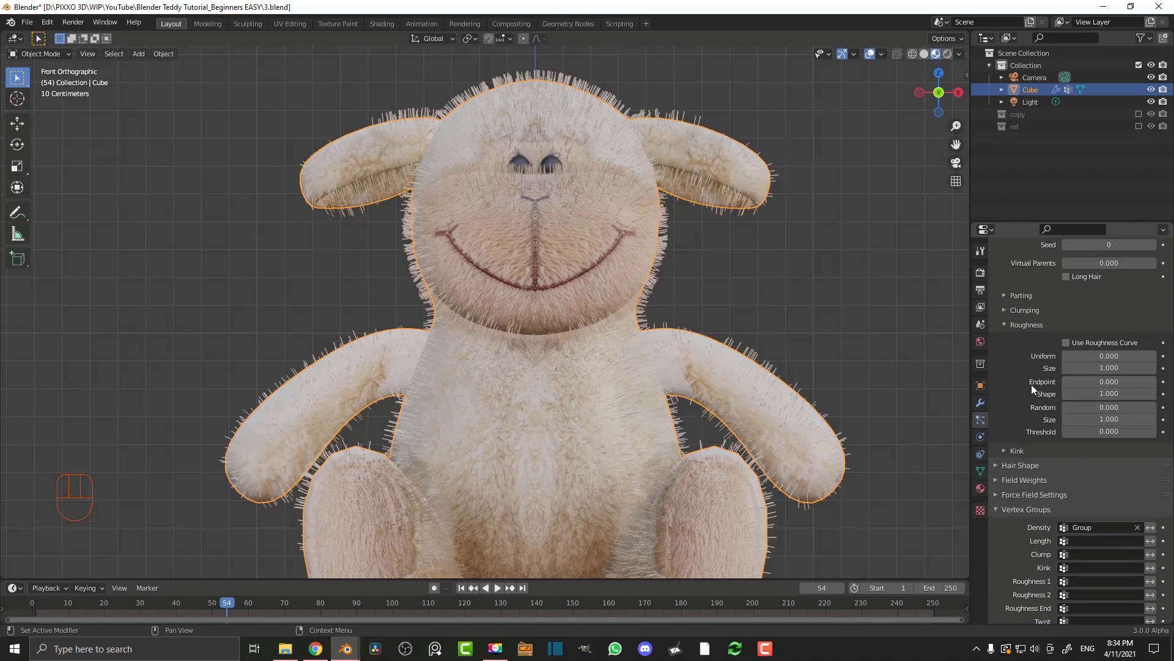
{"action": "left_click_drag", "start_coordinate": [1095, 381], "coordinate": [1093, 355]}
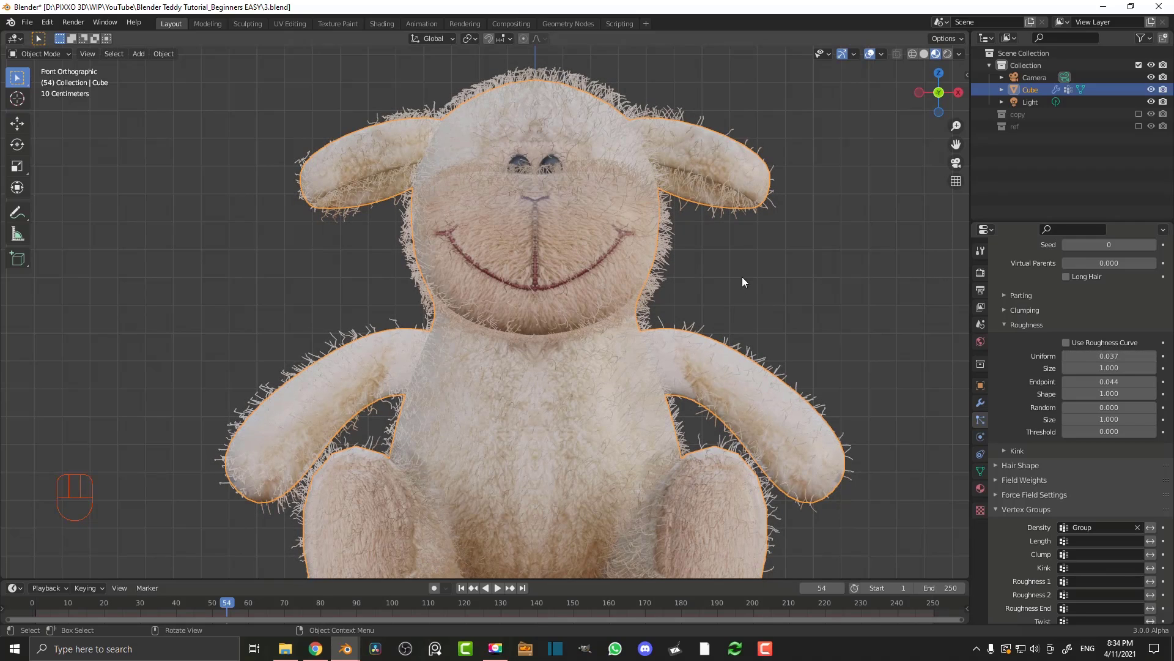
Enable Long Hair for the particle system's interpolated children
{"action": "scroll", "coordinate": [1103, 330], "scroll_direction": "up", "scroll_amount": 2}
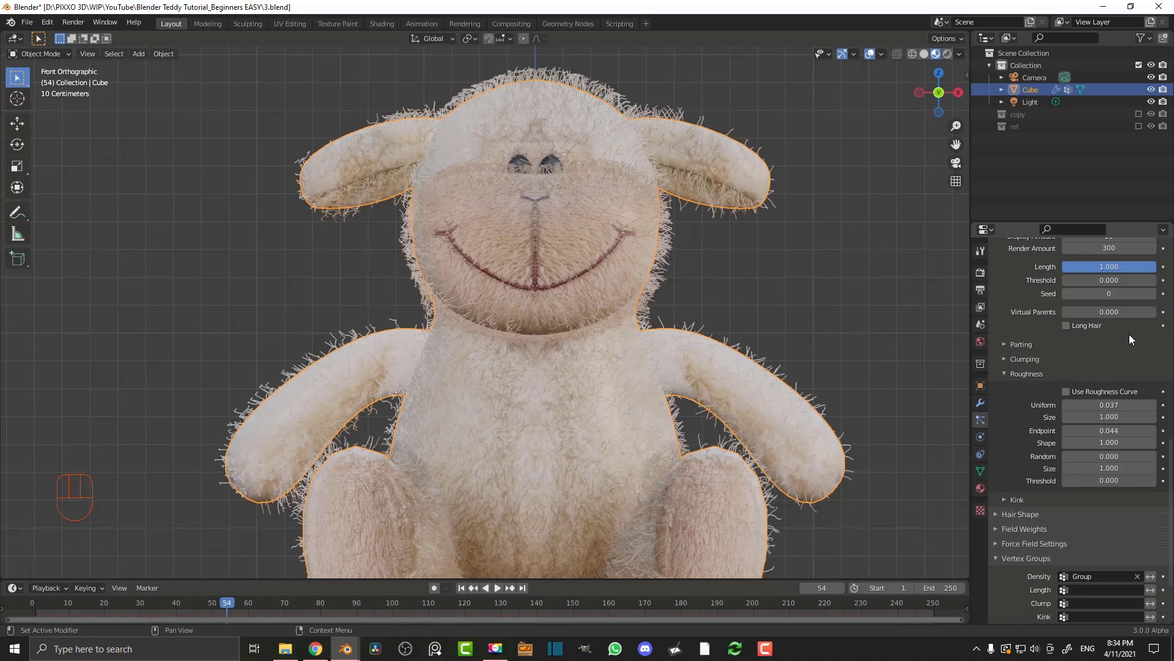
{"action": "scroll", "coordinate": [1075, 362], "scroll_direction": "up", "scroll_amount": 4}
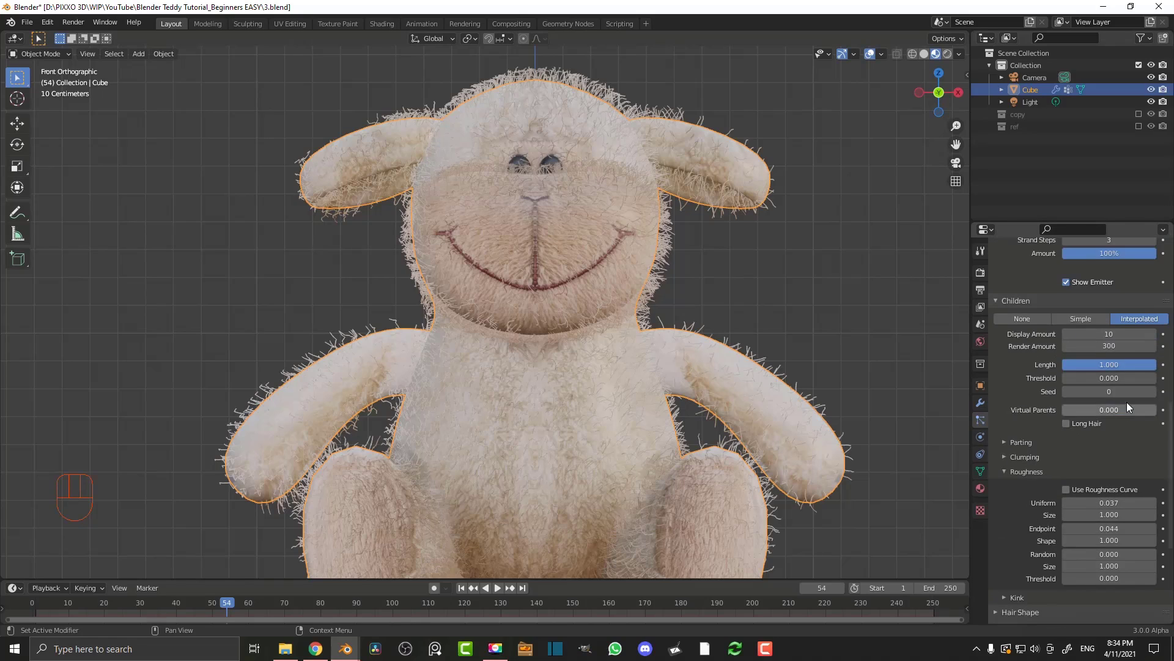
{"action": "left_click", "coordinate": [1066, 423]}
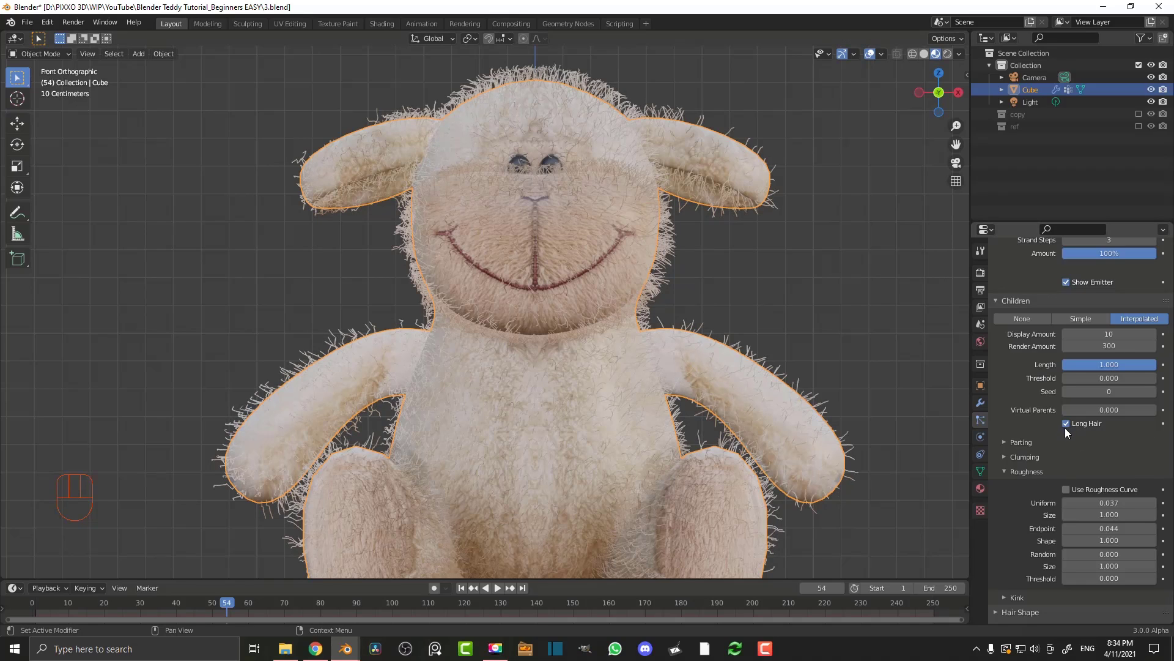
Enable B-Spline for the hair's render path and set its Steps to 4
{"action": "scroll", "coordinate": [1078, 427], "scroll_direction": "up", "scroll_amount": 5}
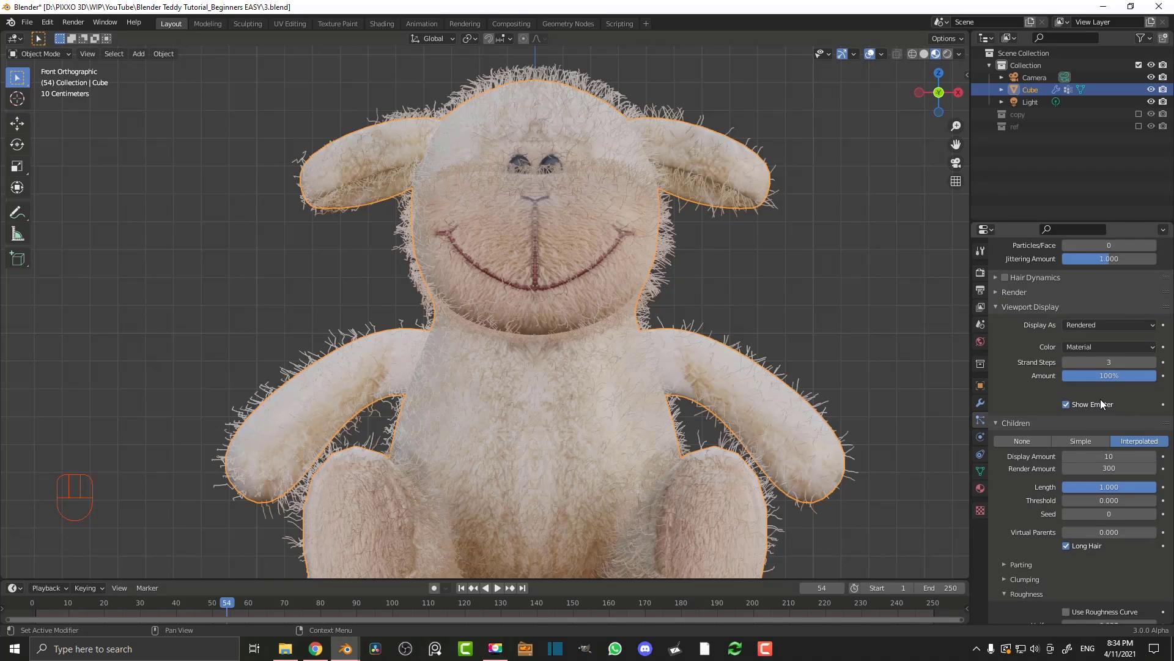
{"action": "scroll", "coordinate": [1100, 399], "scroll_direction": "up", "scroll_amount": 1}
{"action": "left_click", "coordinate": [996, 317]}
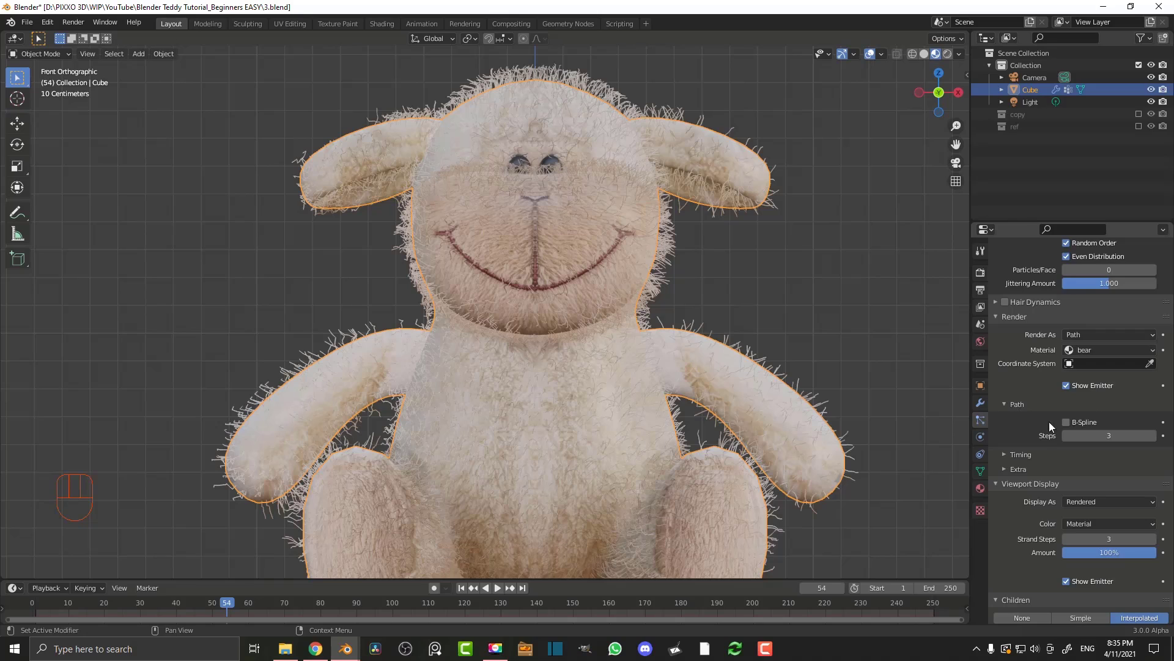
{"action": "left_click", "coordinate": [1153, 436]}
Add an area light to the scene at the teddy's base
{"action": "scroll", "coordinate": [611, 266], "scroll_direction": "down", "scroll_amount": 2}
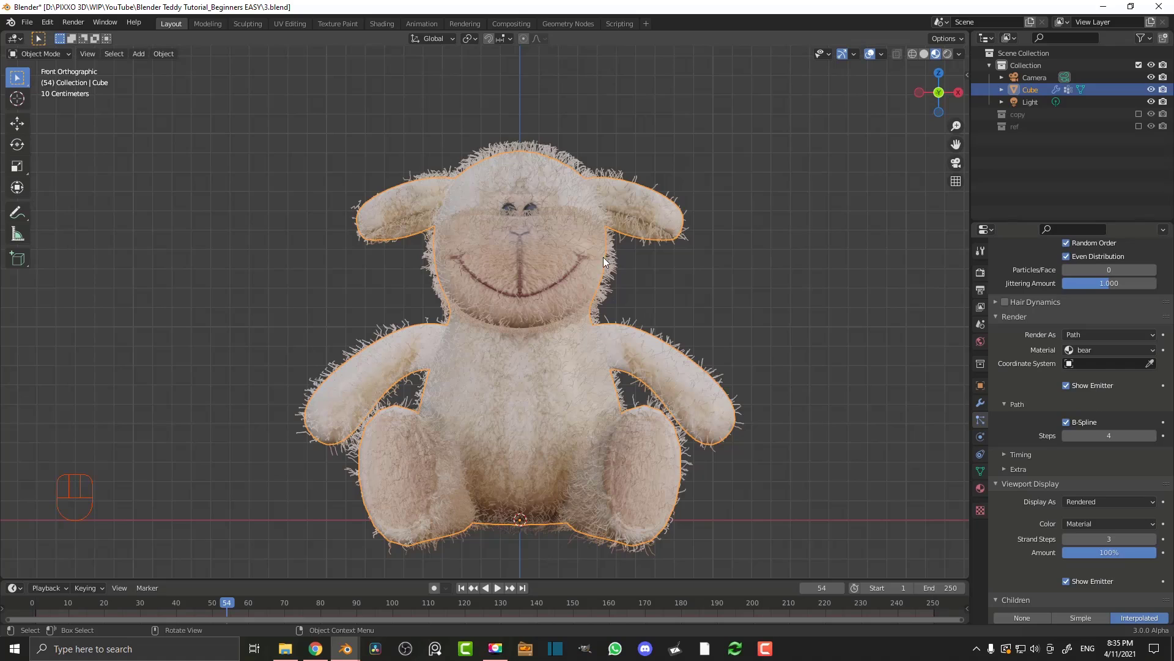
{"action": "scroll", "coordinate": [614, 263], "scroll_direction": "down", "scroll_amount": 3}
{"action": "key", "text": "shift+a"}
{"action": "mouse_move", "coordinate": [611, 215]}
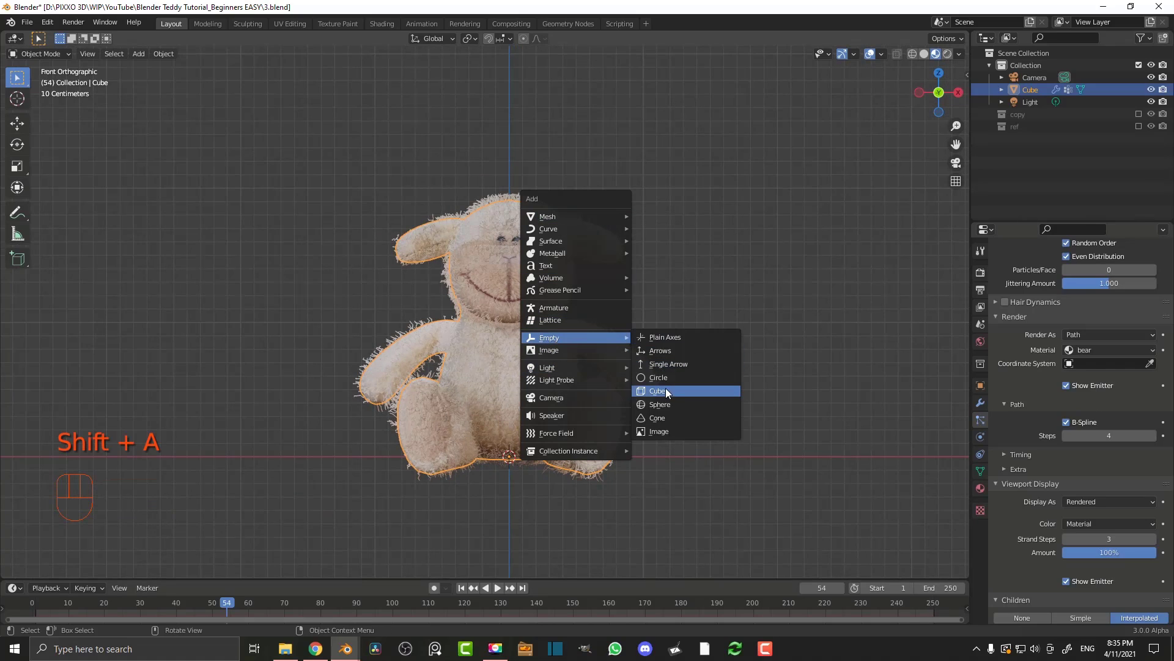
{"action": "mouse_move", "coordinate": [570, 369]}
{"action": "left_click", "coordinate": [655, 409]}
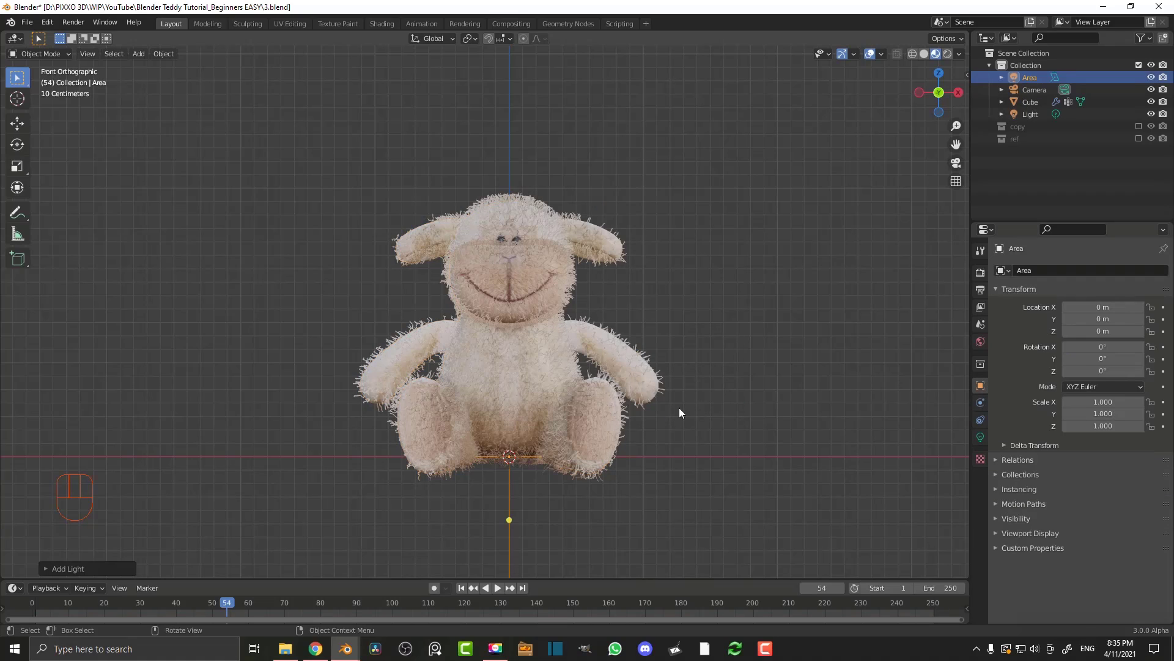
Set the render engine to Cycles and its device to GPU Compute
{"action": "left_click", "coordinate": [981, 272]}
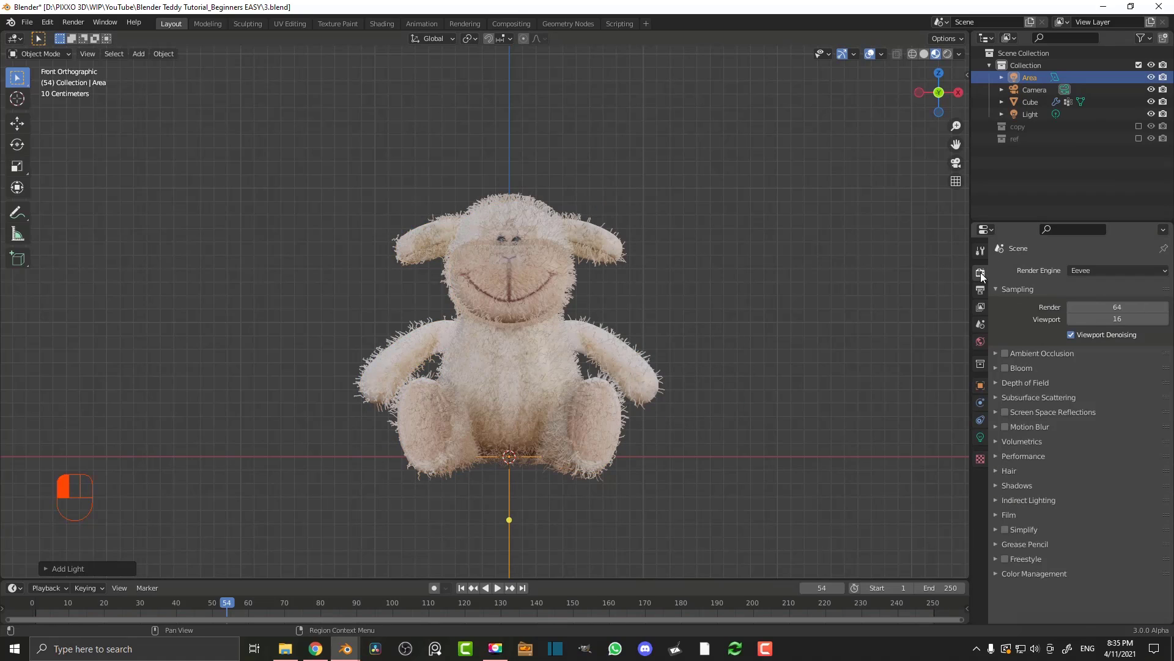
{"action": "left_click", "coordinate": [1084, 269]}
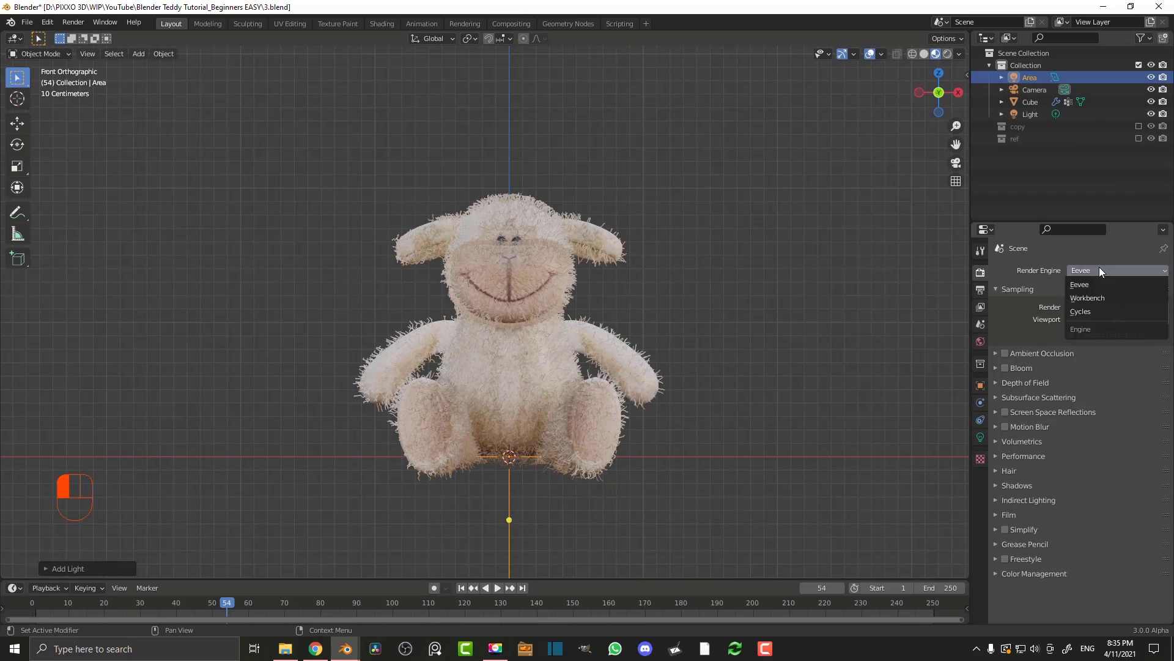
{"action": "left_click", "coordinate": [1077, 312]}
{"action": "left_click", "coordinate": [1086, 301]}
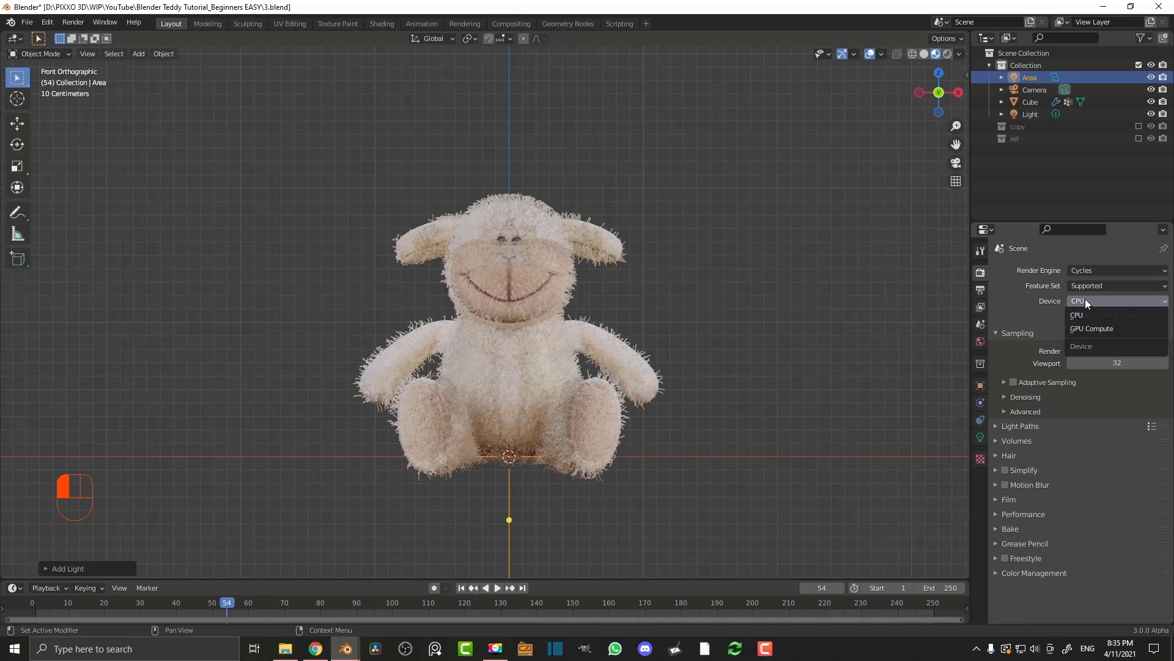
{"action": "left_click", "coordinate": [1112, 328]}
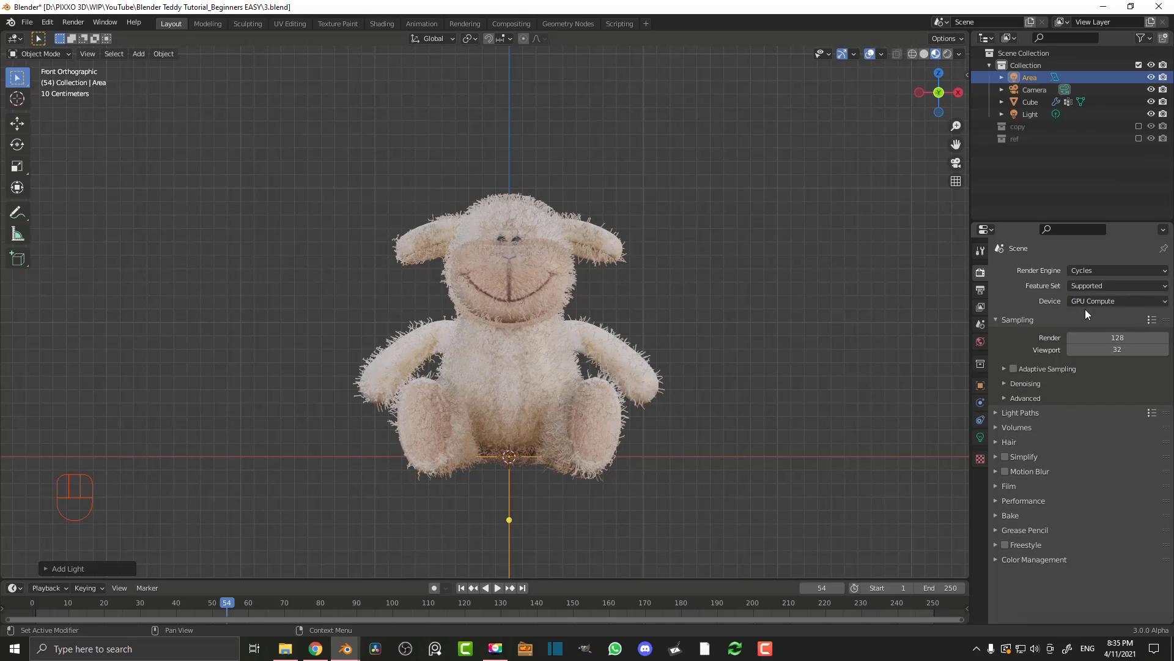
Enable render denoising with OptiX as the denoiser
{"action": "left_click", "coordinate": [1011, 386]}
{"action": "left_click", "coordinate": [1070, 401]}
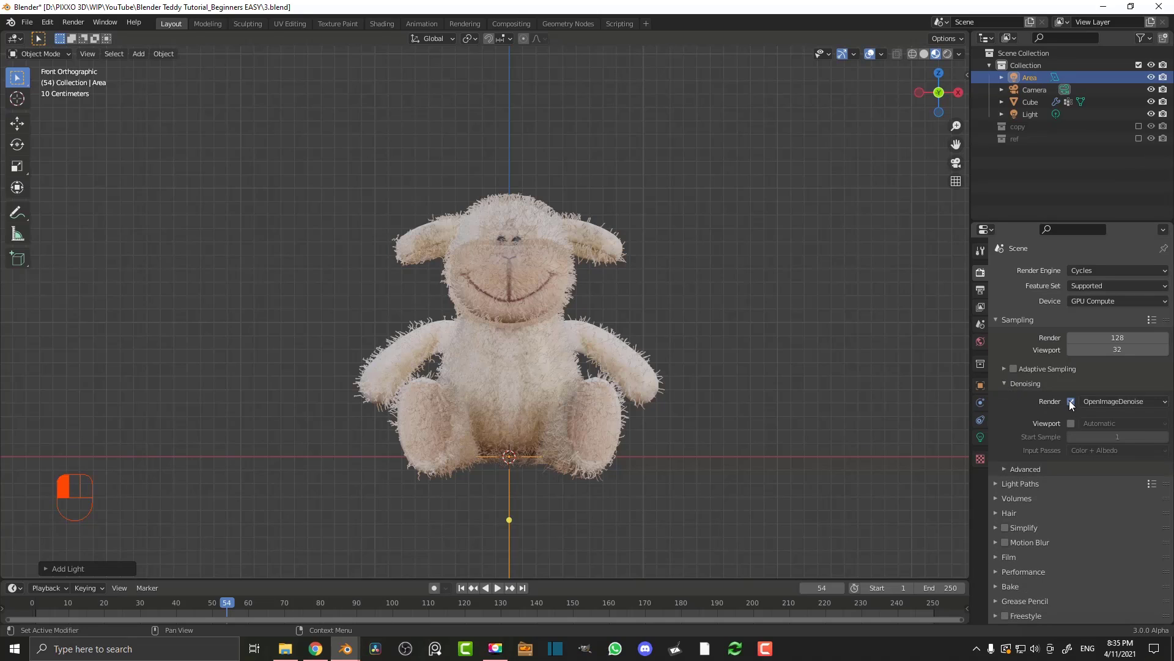
{"action": "left_click", "coordinate": [1104, 402]}
{"action": "left_click", "coordinate": [1096, 414]}
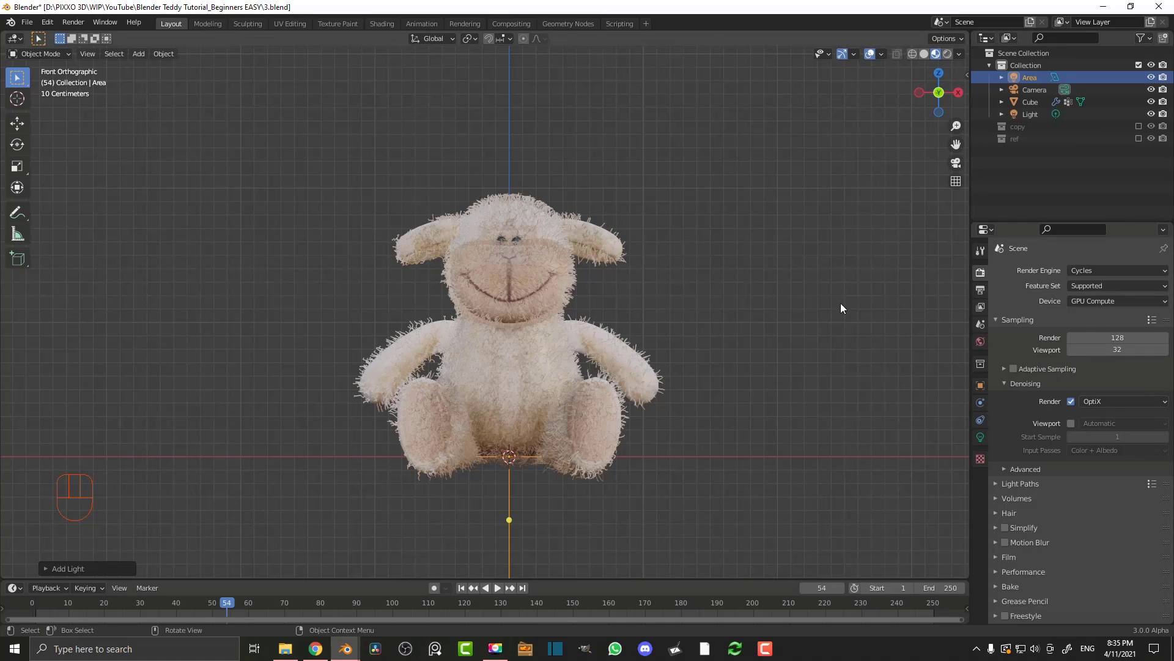
Save the teddy scene under its existing file name
{"action": "middle_click_drag", "start_coordinate": [841, 302], "coordinate": [806, 317], "text": "ctrl"}
{"action": "key", "text": "ctrl+s"}
{"action": "key", "text": "ctrl+s"}
{"action": "key", "text": "ctrl+s"}
{"action": "key", "text": "ctrl+s"}
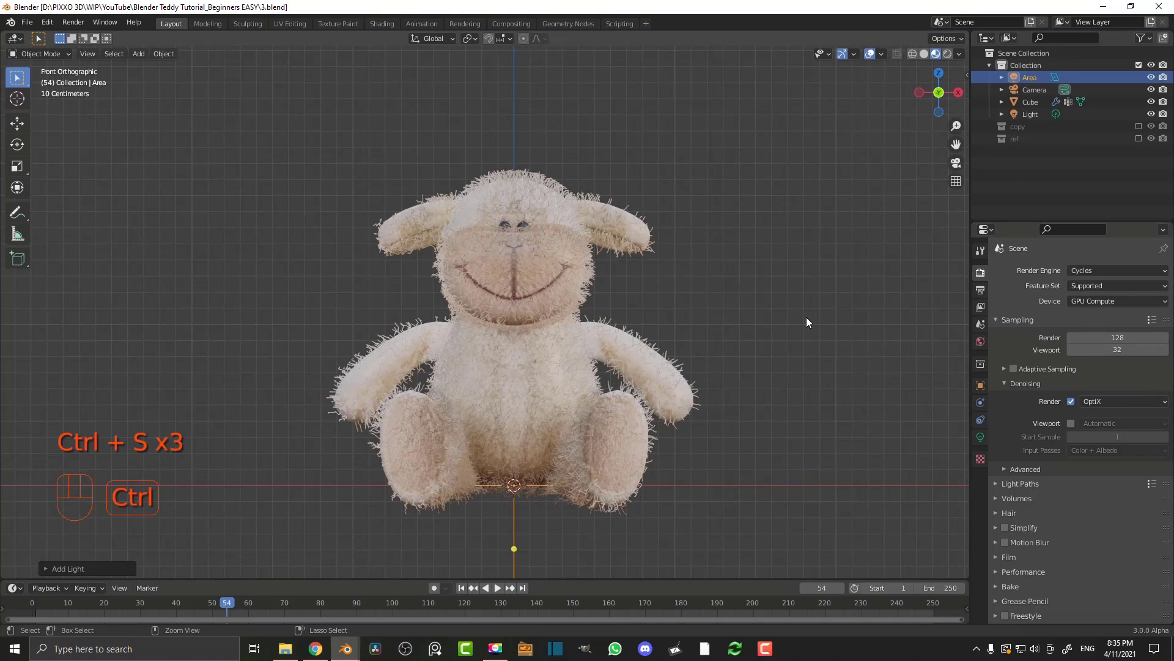
Move the area light straight up along the global Z axis until it sits above the teddy's head
{"action": "scroll", "coordinate": [619, 291], "scroll_direction": "down", "scroll_amount": 1}
{"action": "scroll", "coordinate": [516, 501], "scroll_direction": "down", "scroll_amount": 2}
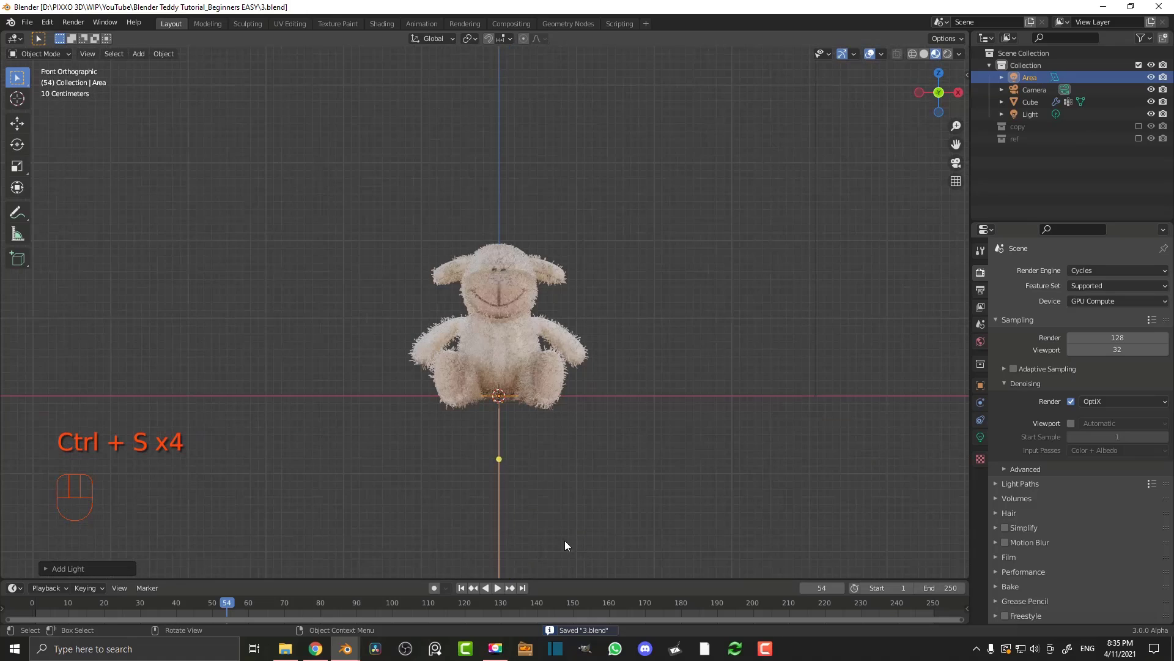
{"action": "left_click_drag", "start_coordinate": [563, 550], "coordinate": [476, 468]}
{"action": "key", "text": "g"}
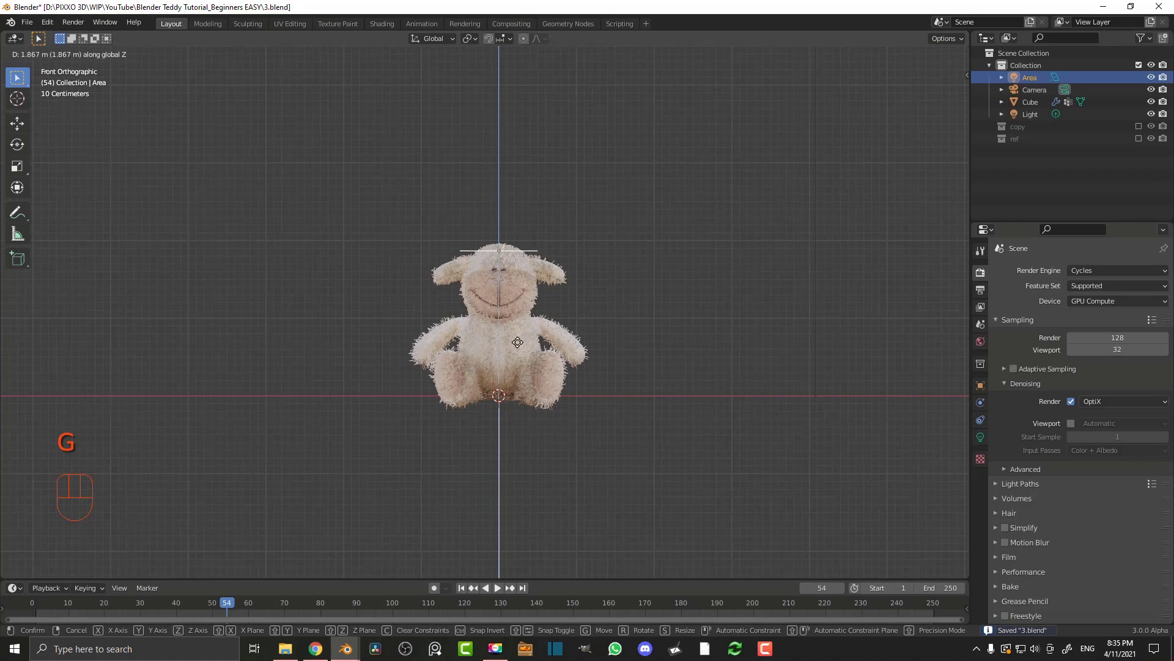
{"action": "left_click", "coordinate": [521, 300]}
Switch the viewport to rendered shading to preview the light on the fur
{"action": "scroll", "coordinate": [551, 293], "scroll_direction": "up", "scroll_amount": 2}
{"action": "mouse_move", "coordinate": [550, 295]}
{"action": "middle_mouse_down"}
{"action": "mouse_move", "coordinate": [542, 244]}
{"action": "mouse_move", "coordinate": [527, 262]}
{"action": "middle_mouse_up"}
{"action": "key", "text": "z"}
{"action": "left_click", "coordinate": [537, 190]}
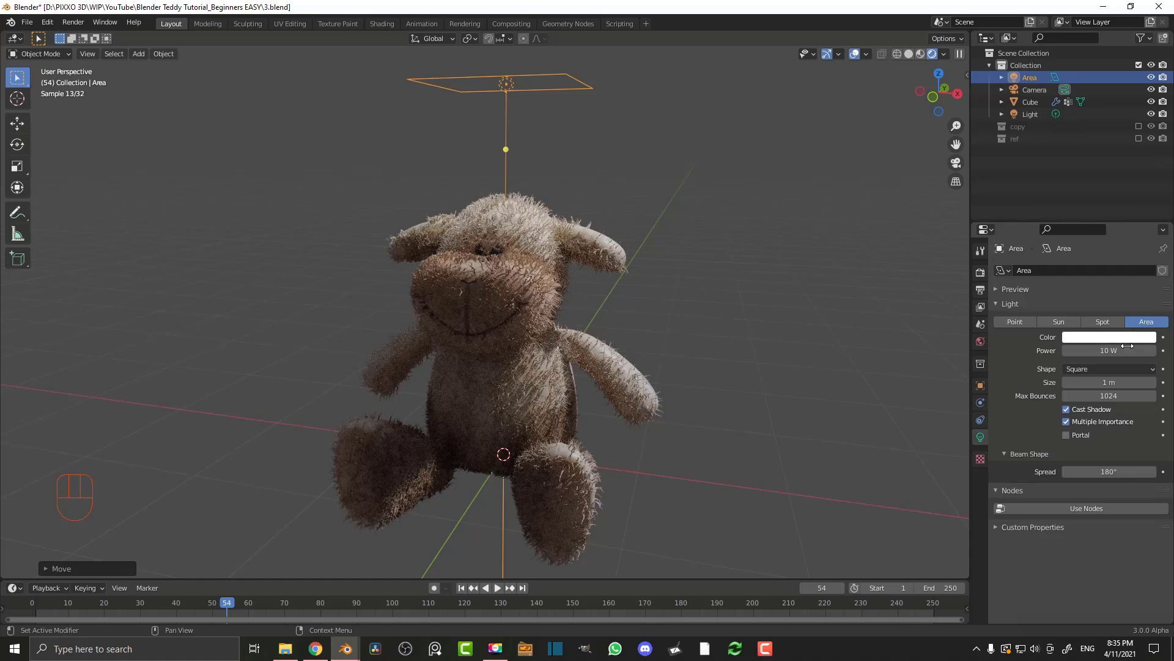
Set the area light's power to 90 W and raise it further above the teddy along the Z axis
{"action": "left_click", "coordinate": [1104, 349]}
{"action": "type", "text": "90"}
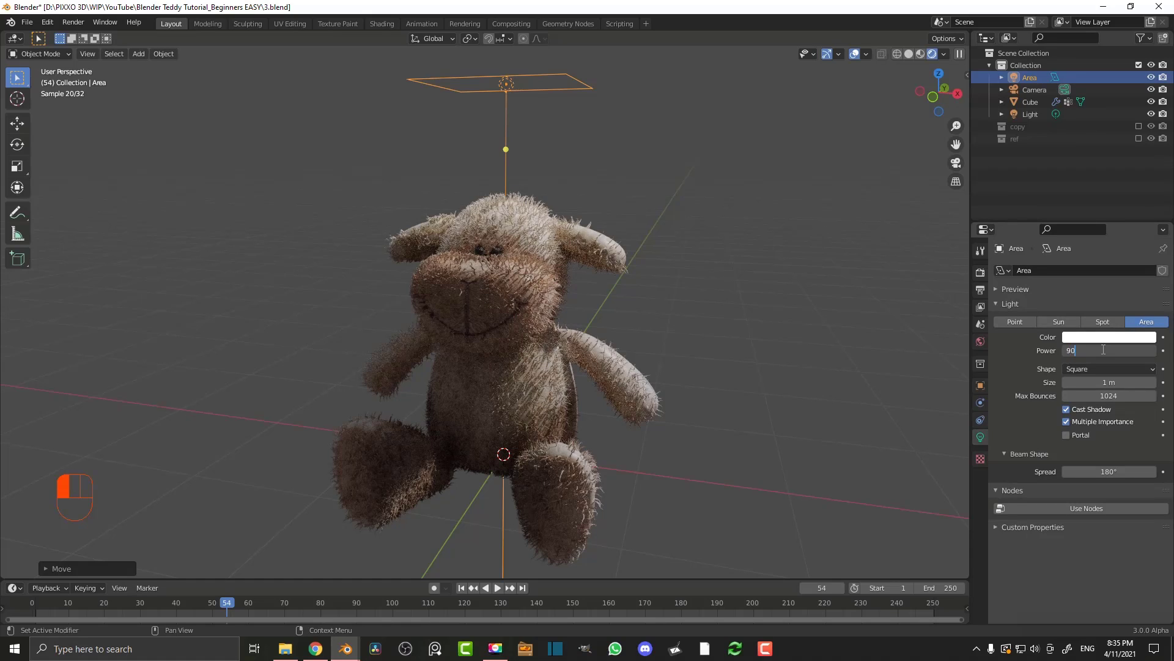
{"action": "key", "text": "Return"}
{"action": "key", "text": "g"}
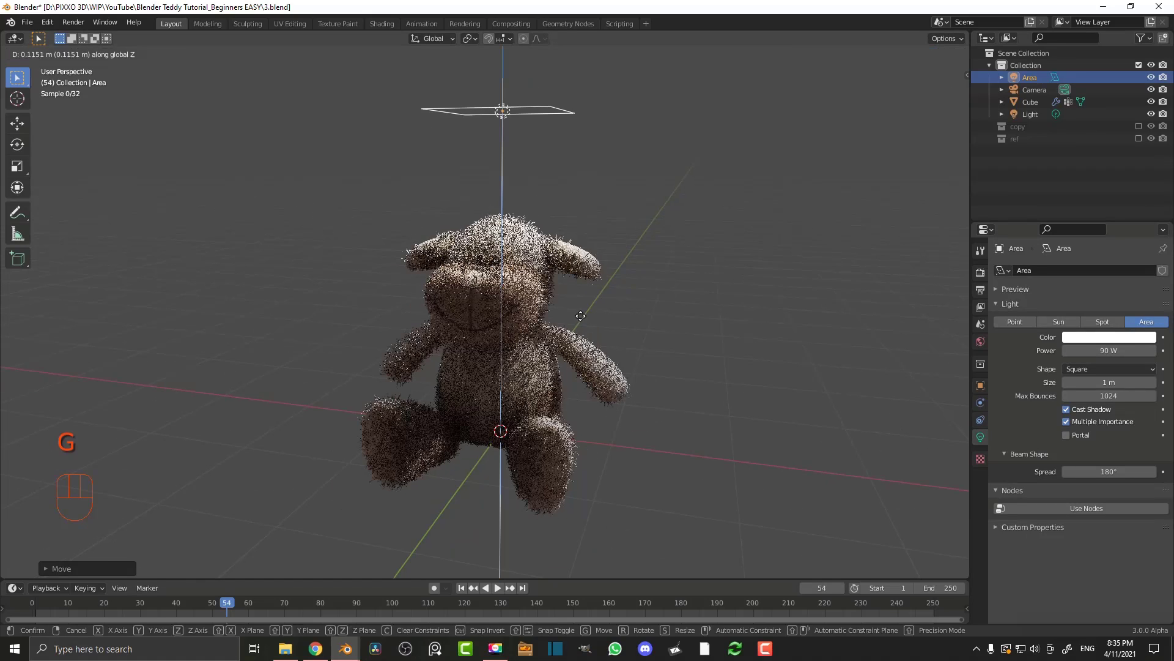
{"action": "left_click", "coordinate": [589, 260]}
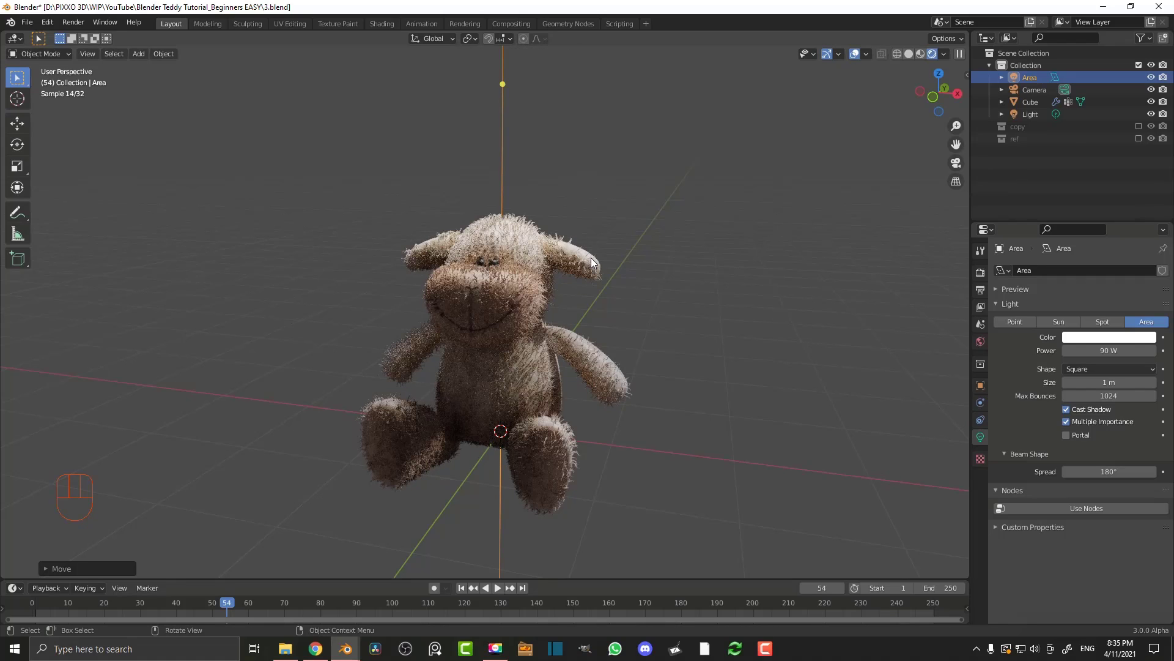
Duplicate the area light, place the copy beside the teddy on the positive X side and tilt it towards the teddy
{"action": "key", "text": "shift+d"}
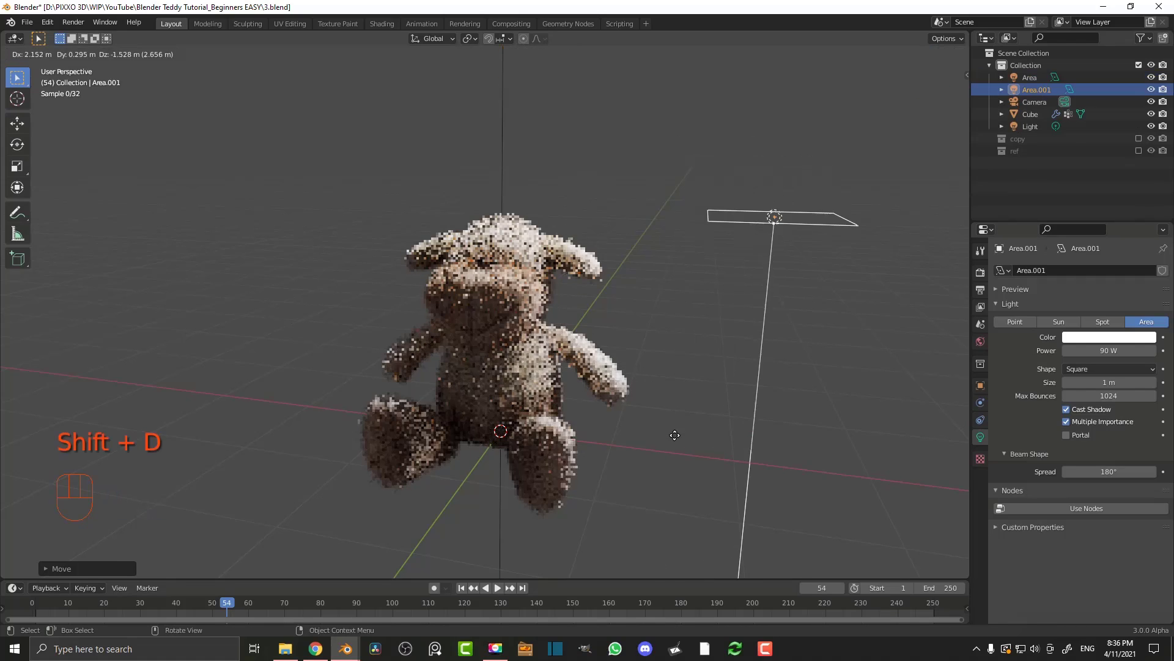
{"action": "left_click", "coordinate": [685, 439]}
{"action": "key", "text": "r"}
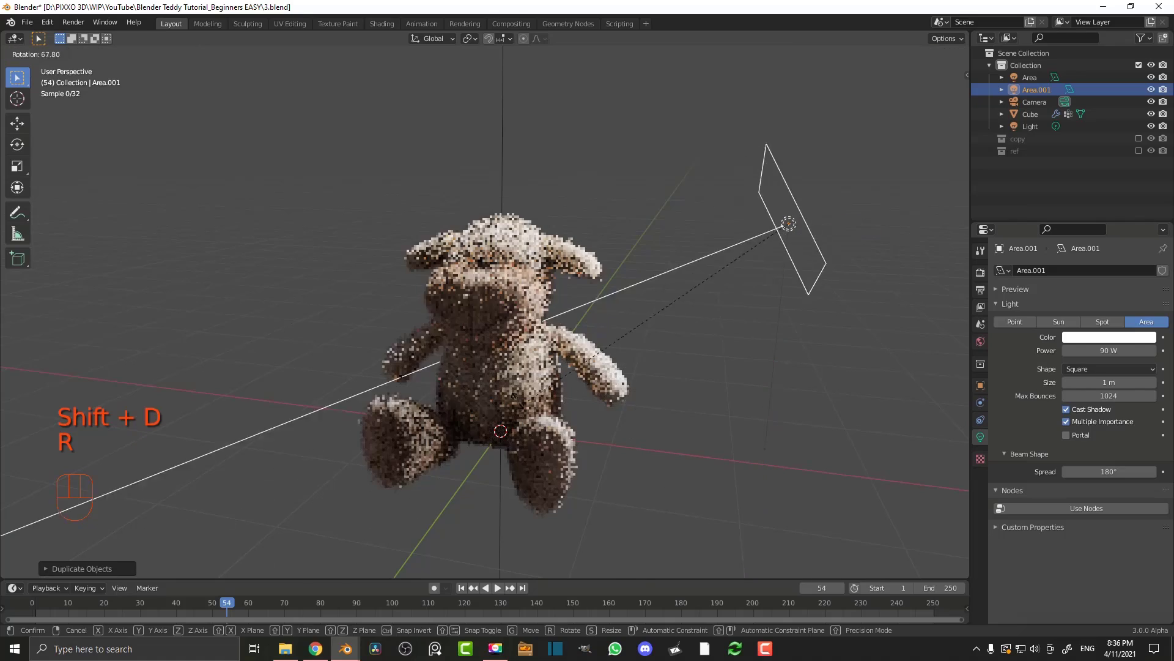
{"action": "left_click", "coordinate": [417, 329]}
From the top view, move the duplicated light diagonally in front of the teddy and rotate it about 37° to face the teddy
{"action": "key", "text": "KP_7"}
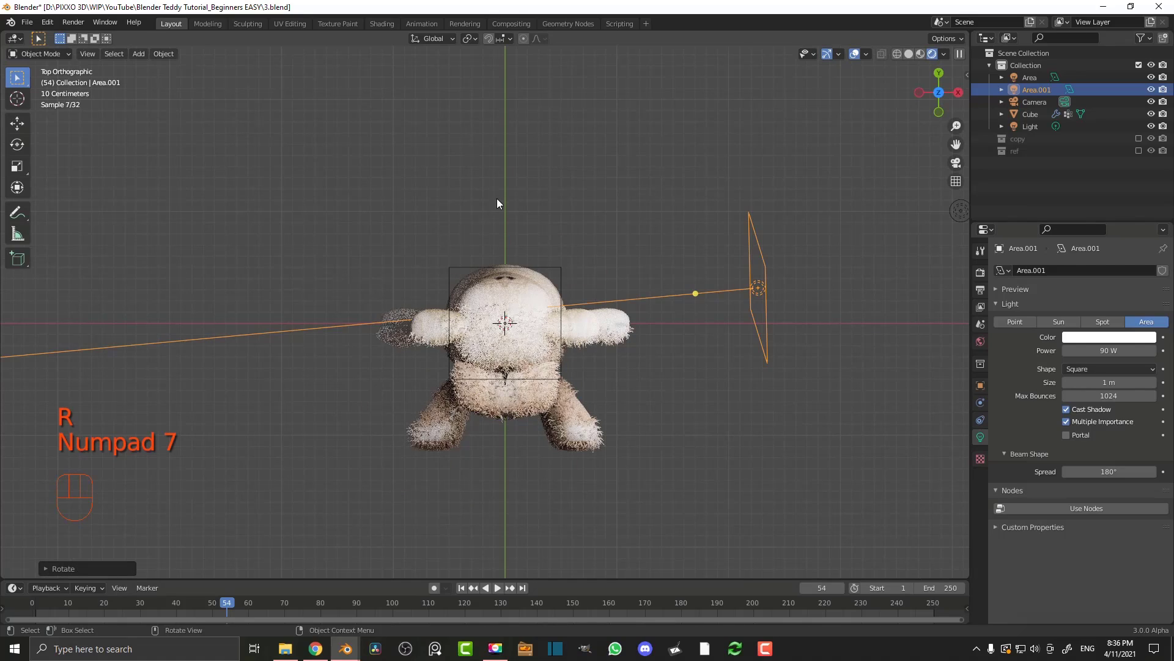
{"action": "key", "text": "g"}
{"action": "key", "text": "r"}
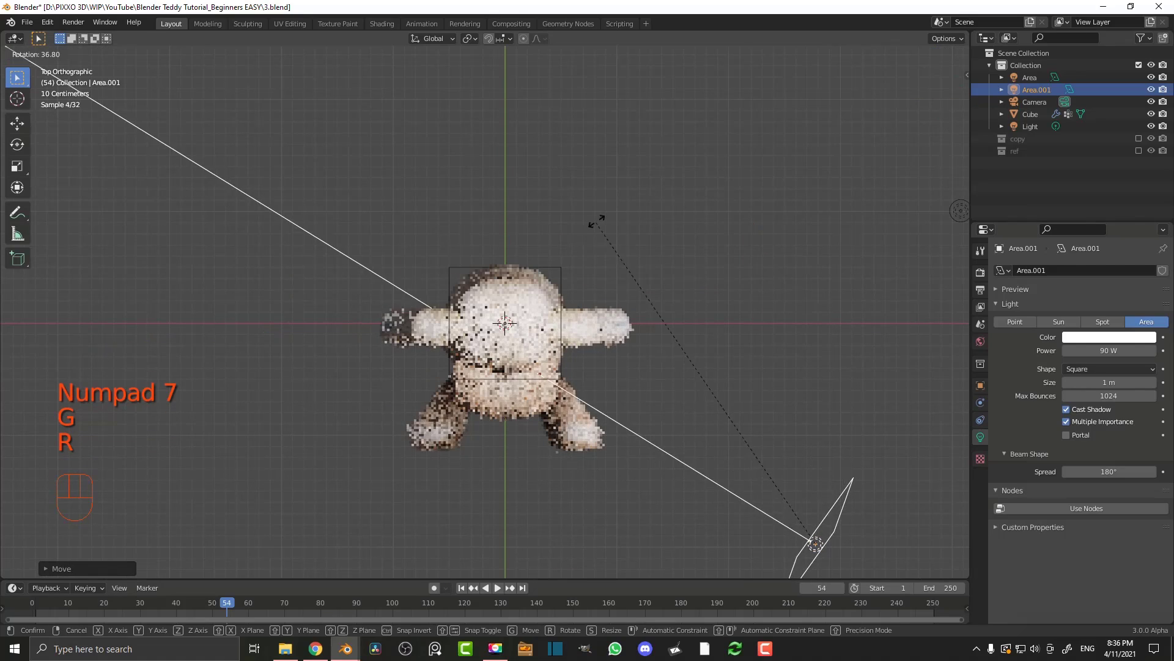
{"action": "left_click", "coordinate": [599, 217]}
Duplicate the front light to the teddy's opposite front side and rotate the copy to aim at the teddy
{"action": "scroll", "coordinate": [604, 338], "scroll_direction": "down", "scroll_amount": 4}
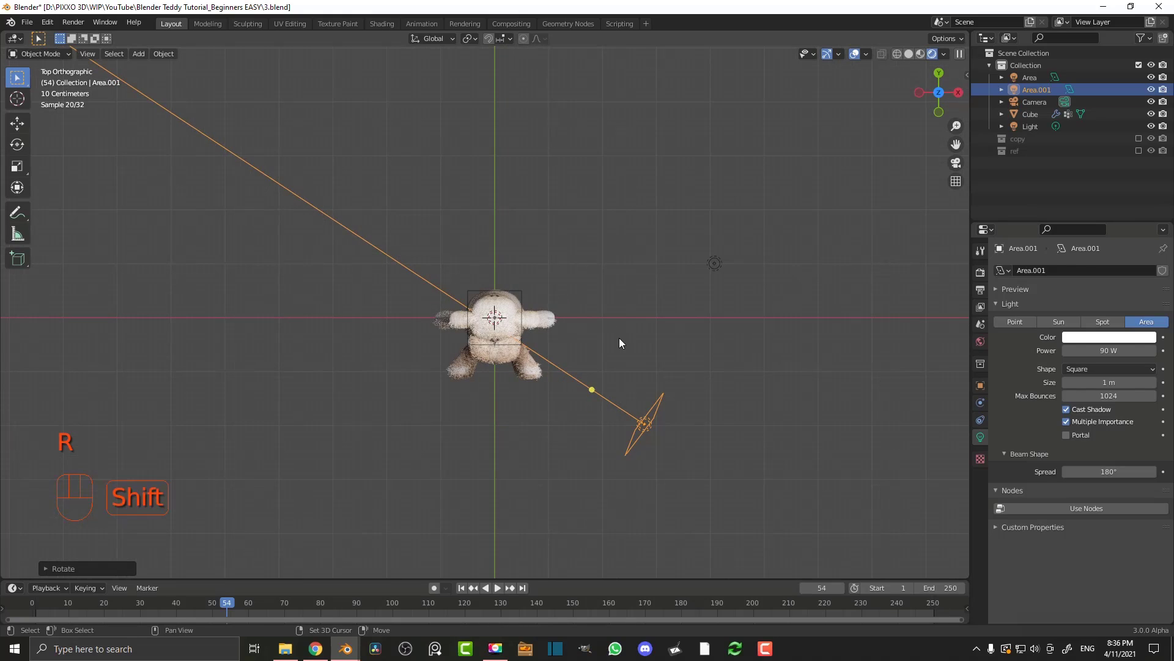
{"action": "key", "text": "shift+d"}
{"action": "left_click", "coordinate": [321, 353]}
{"action": "key", "text": "r"}
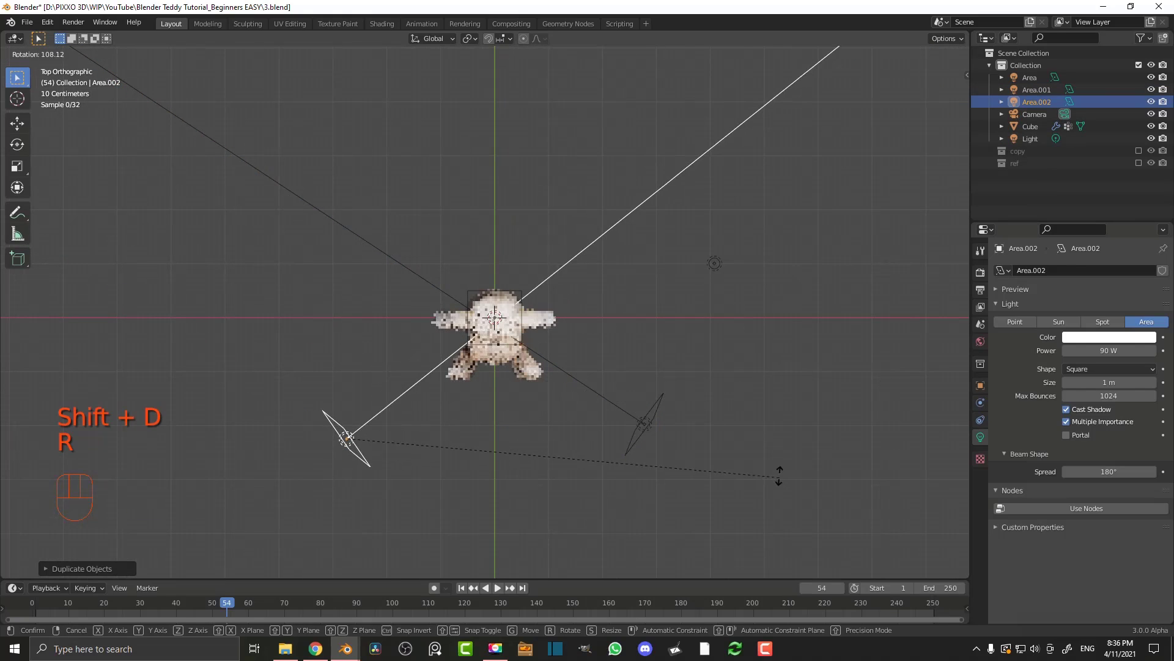
{"action": "left_click", "coordinate": [549, 445]}
Lower both front area lights to about the height of the teddy's head
{"action": "middle_click_drag", "start_coordinate": [549, 445], "coordinate": [538, 304]}
{"action": "key", "text": "g"}
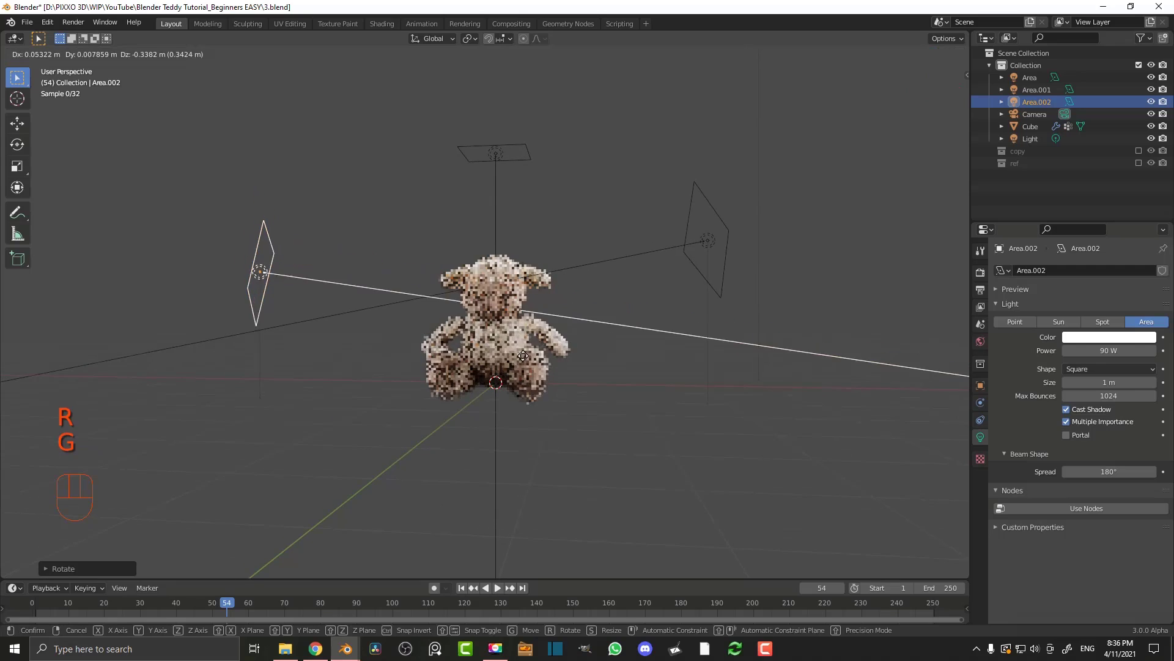
{"action": "left_click", "coordinate": [744, 232]}
{"action": "left_click", "coordinate": [664, 251]}
{"action": "key", "text": "g"}
{"action": "left_click", "coordinate": [680, 309]}
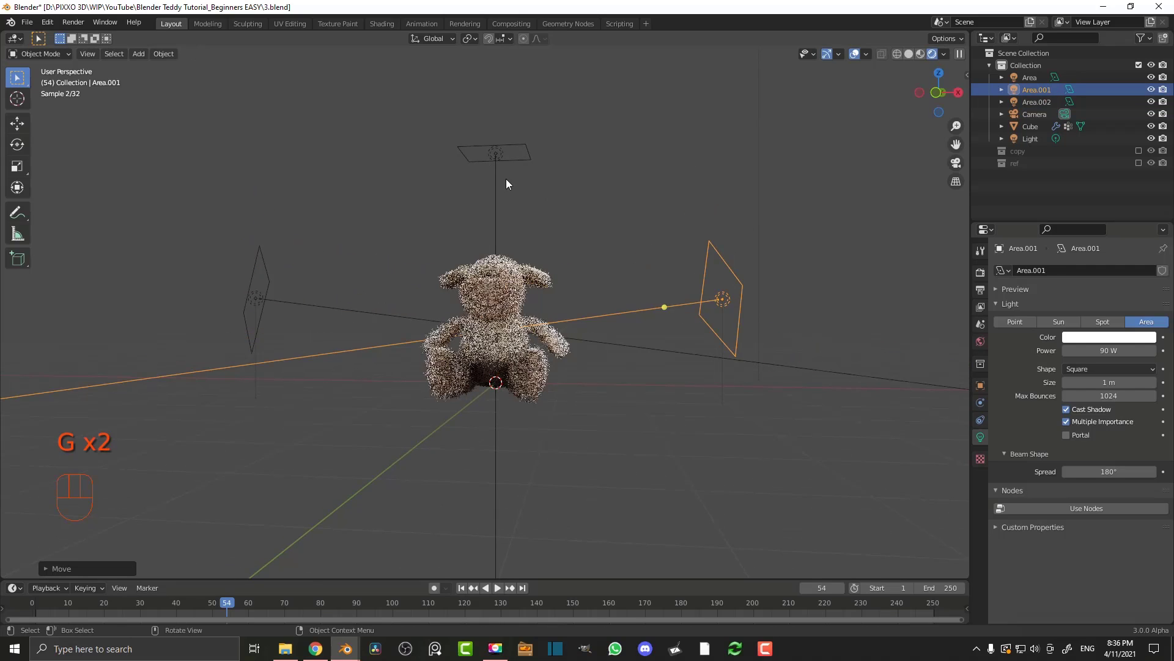
Delete the original point light from the scene
{"action": "scroll", "coordinate": [702, 179], "scroll_direction": "down", "scroll_amount": 3}
{"action": "left_click_drag", "start_coordinate": [694, 181], "coordinate": [611, 70]}
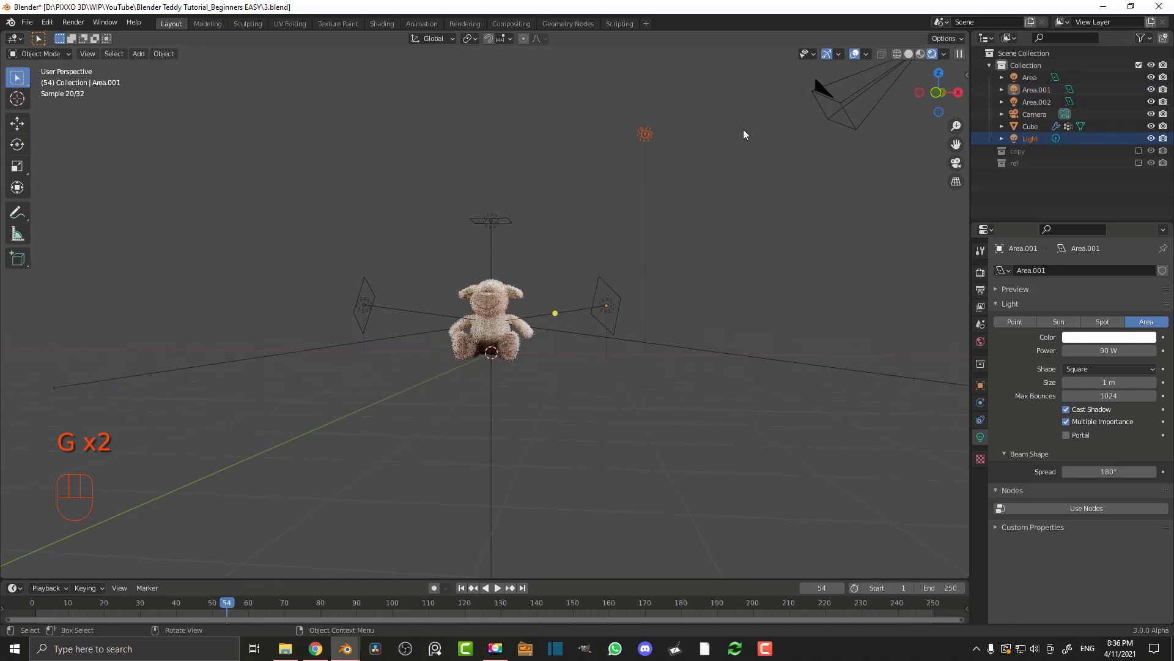
{"action": "key", "text": "x"}
{"action": "left_click", "coordinate": [619, 149]}
Delete the original camera from the scene
{"action": "scroll", "coordinate": [839, 263], "scroll_direction": "down", "scroll_amount": 1}
{"action": "left_click_drag", "start_coordinate": [839, 263], "coordinate": [654, 77]}
{"action": "key", "text": "x"}
{"action": "key", "text": "x"}
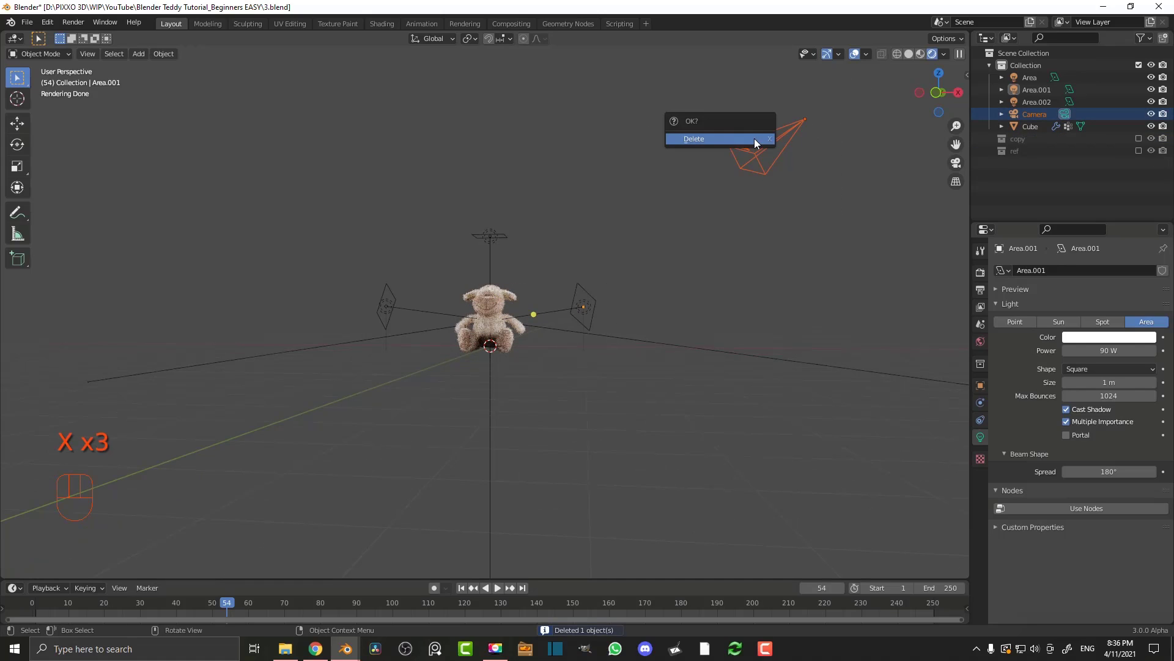
{"action": "left_click", "coordinate": [754, 139]}
Add a new camera at the teddy's base while in the front view
{"action": "scroll", "coordinate": [510, 284], "scroll_direction": "up", "scroll_amount": 4}
{"action": "key", "text": "KP_1"}
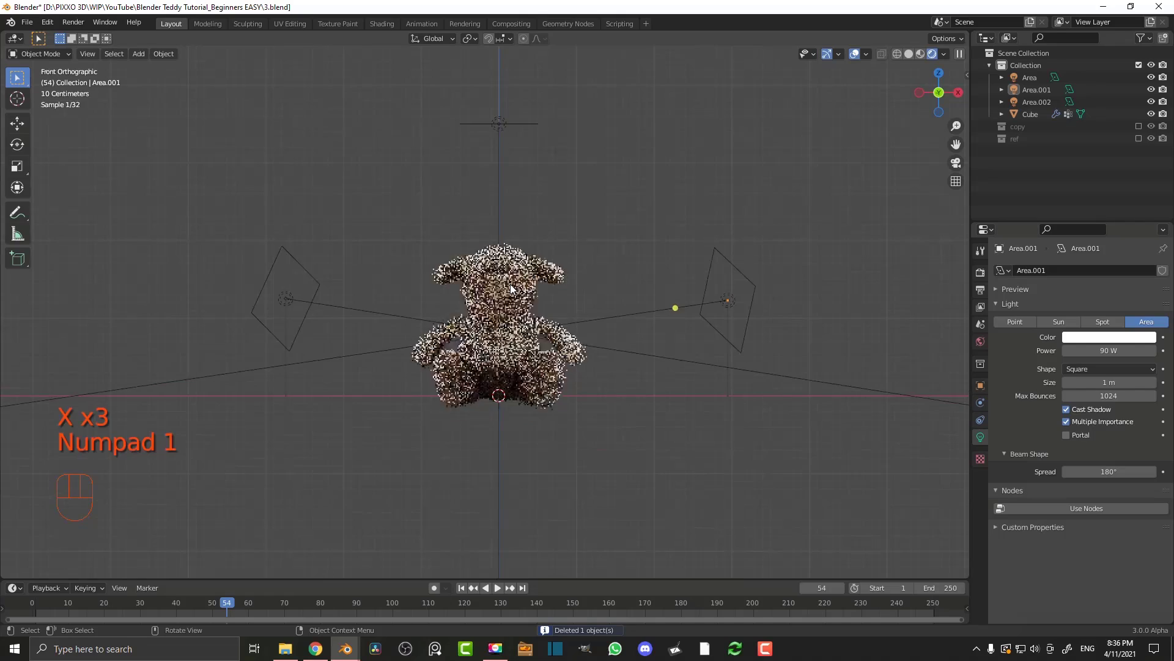
{"action": "scroll", "coordinate": [510, 284], "scroll_direction": "up", "scroll_amount": 2}
{"action": "key", "text": "shift+a"}
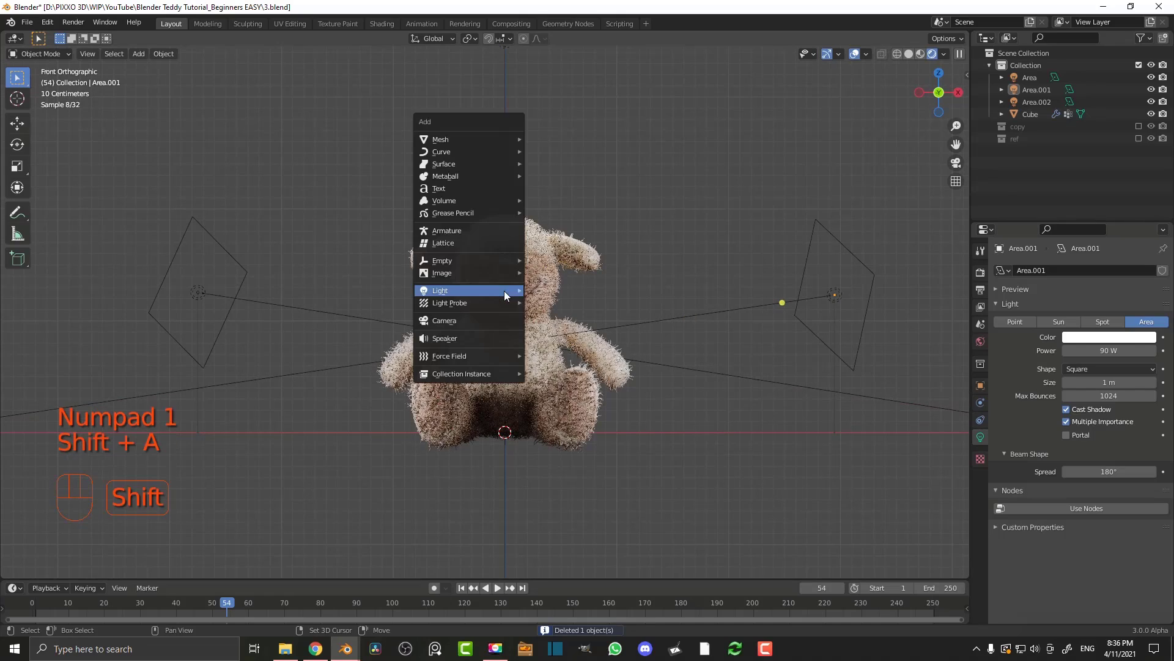
{"action": "left_click", "coordinate": [486, 316]}
Move the new camera along the Y axis in front of the teddy and raise it above the ground
{"action": "middle_click_drag", "start_coordinate": [490, 317], "coordinate": [534, 347]}
{"action": "key", "text": "g"}
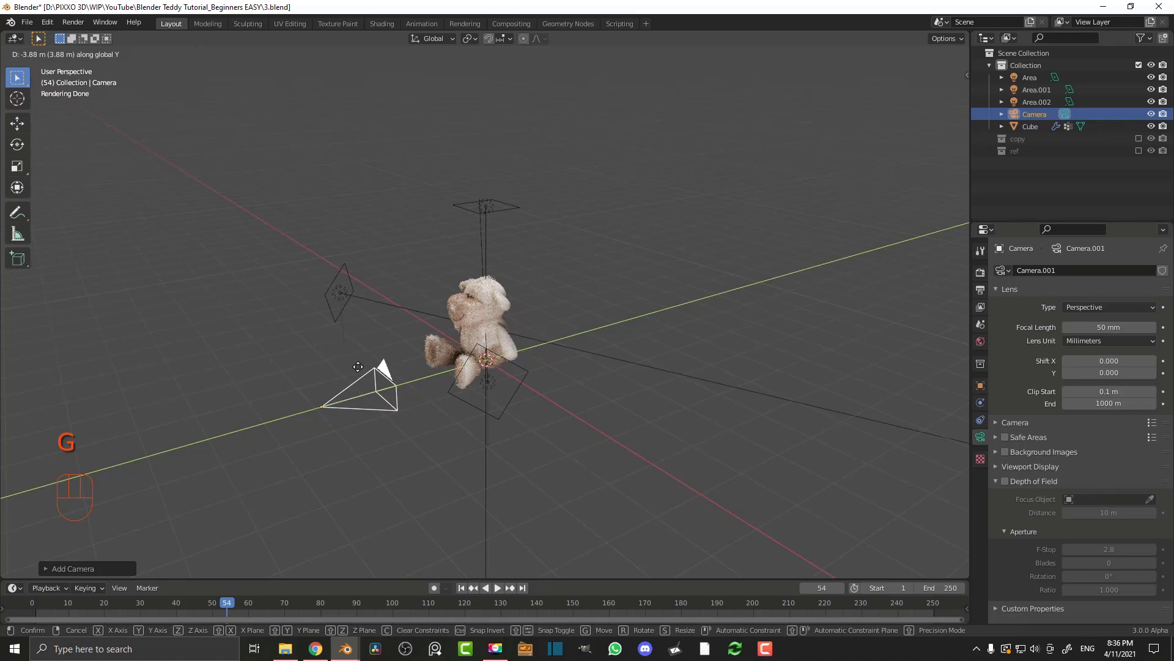
{"action": "left_click", "coordinate": [283, 387]}
{"action": "key", "text": "g"}
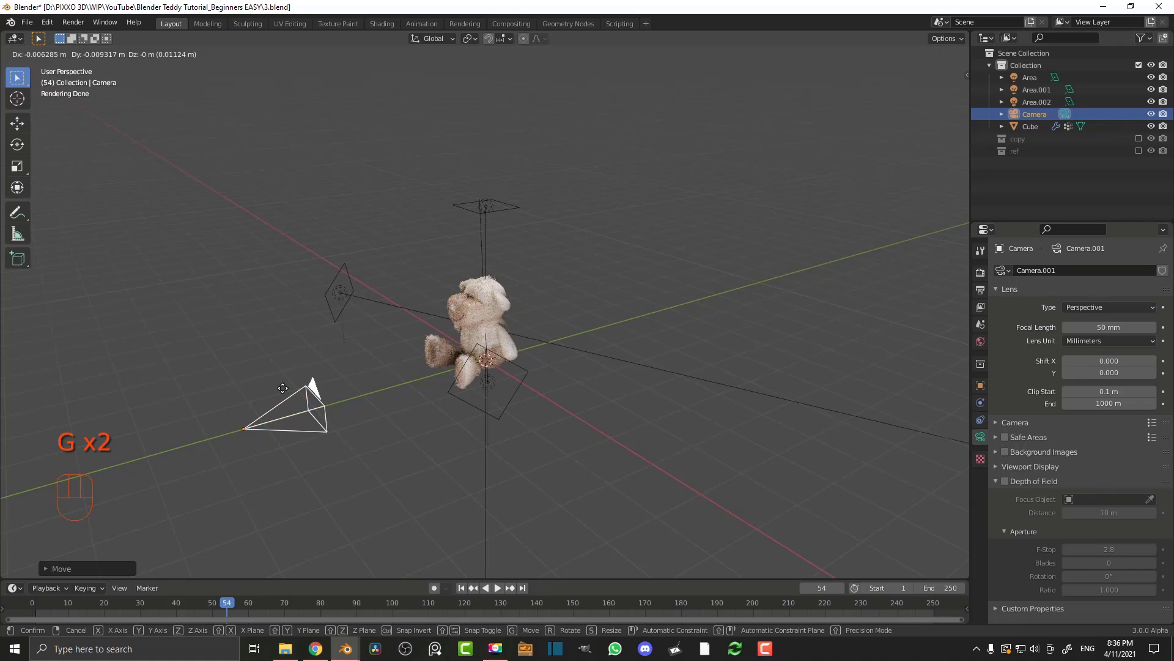
{"action": "left_click", "coordinate": [272, 333]}
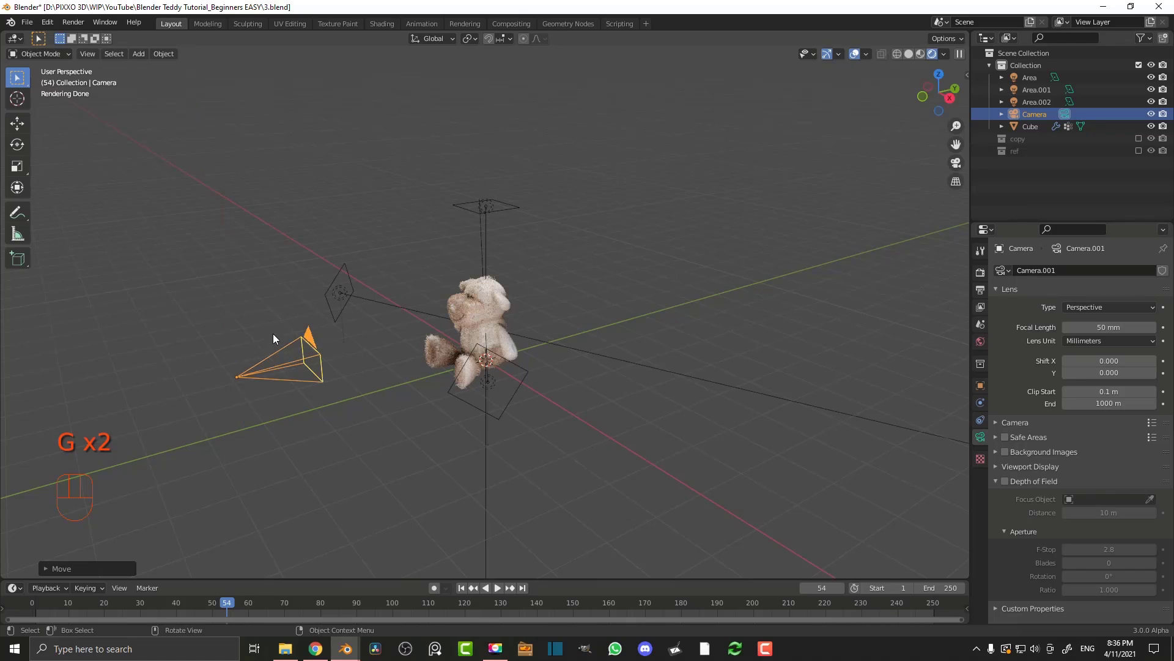
Look through the camera and set its focal length to 95 mm
{"action": "key", "text": "KP_0"}
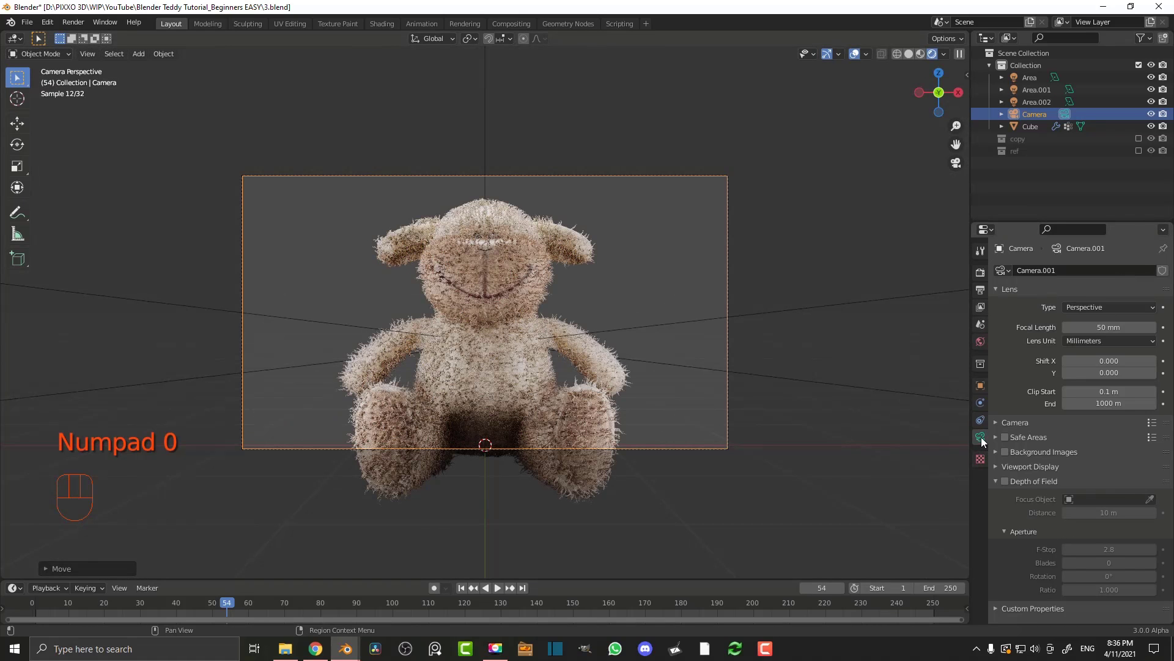
{"action": "left_click", "coordinate": [1112, 327]}
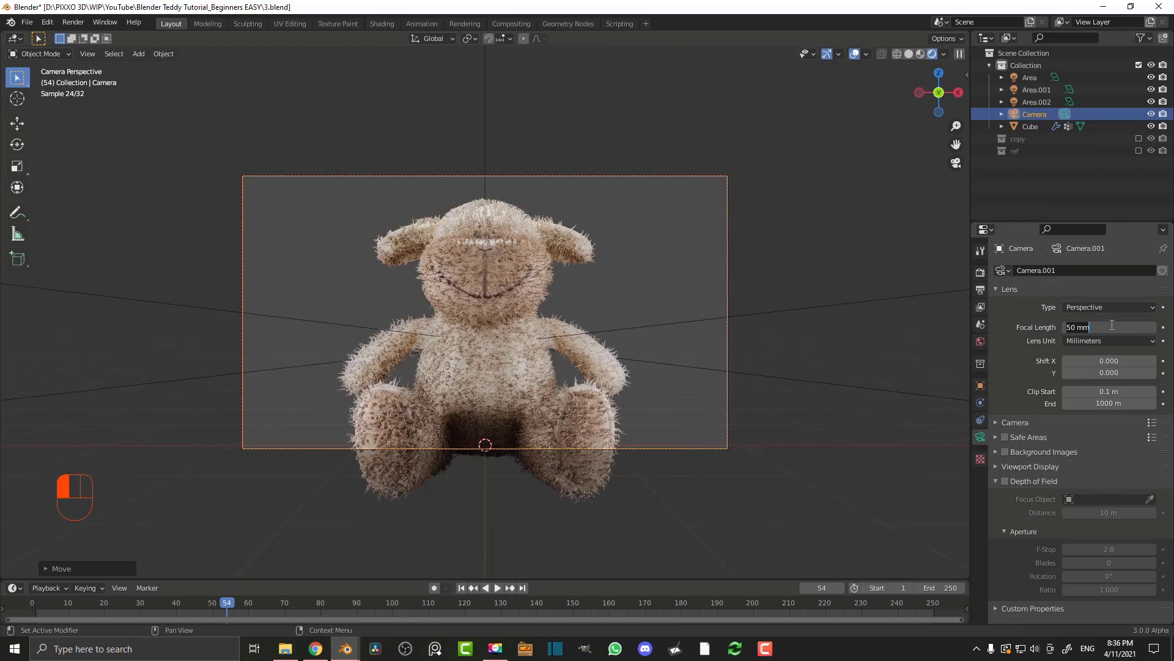
{"action": "type", "text": "95"}
{"action": "key", "text": "Return"}
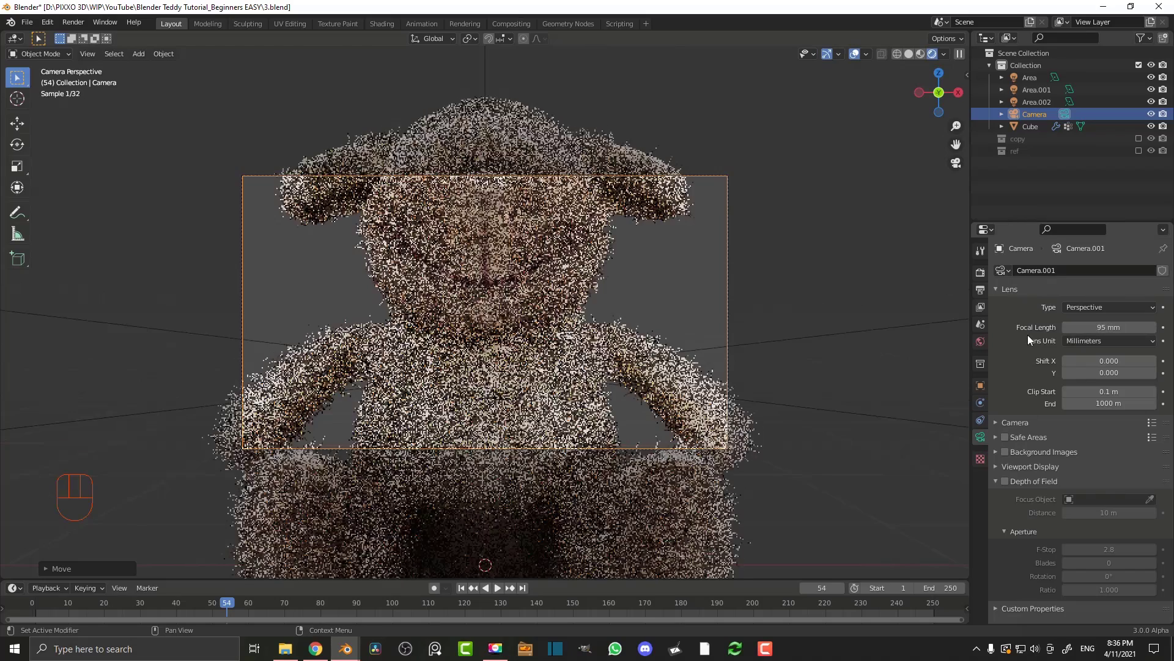
Set the render output's X resolution to 1080 px
{"action": "left_click", "coordinate": [980, 291]}
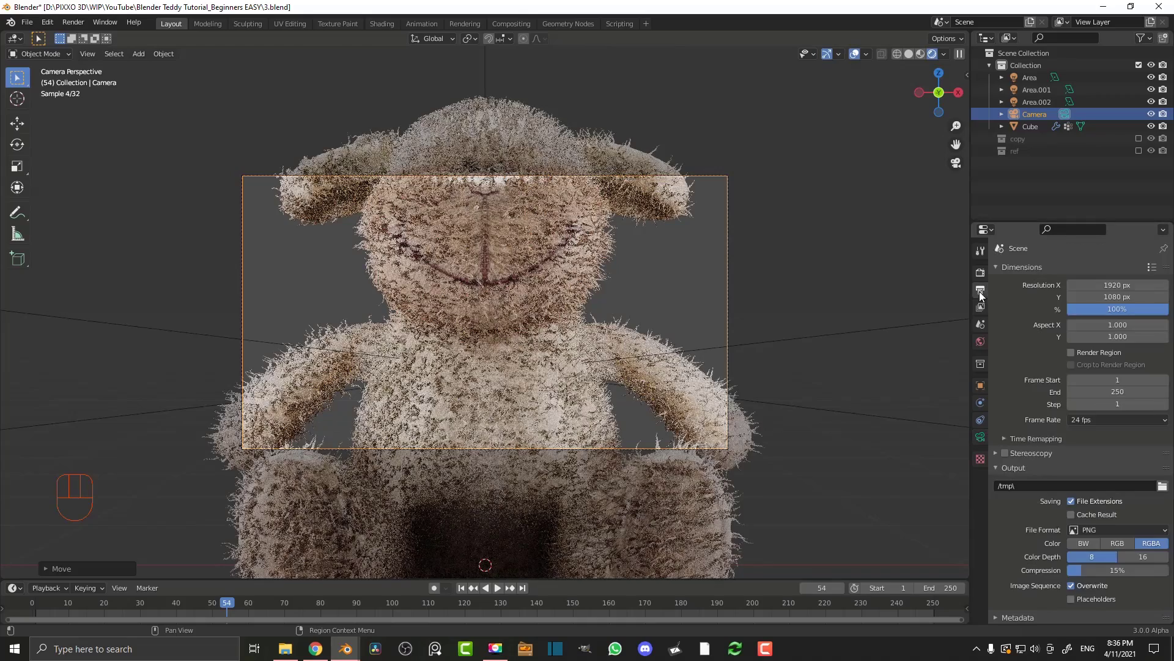
{"action": "left_click", "coordinate": [1121, 285]}
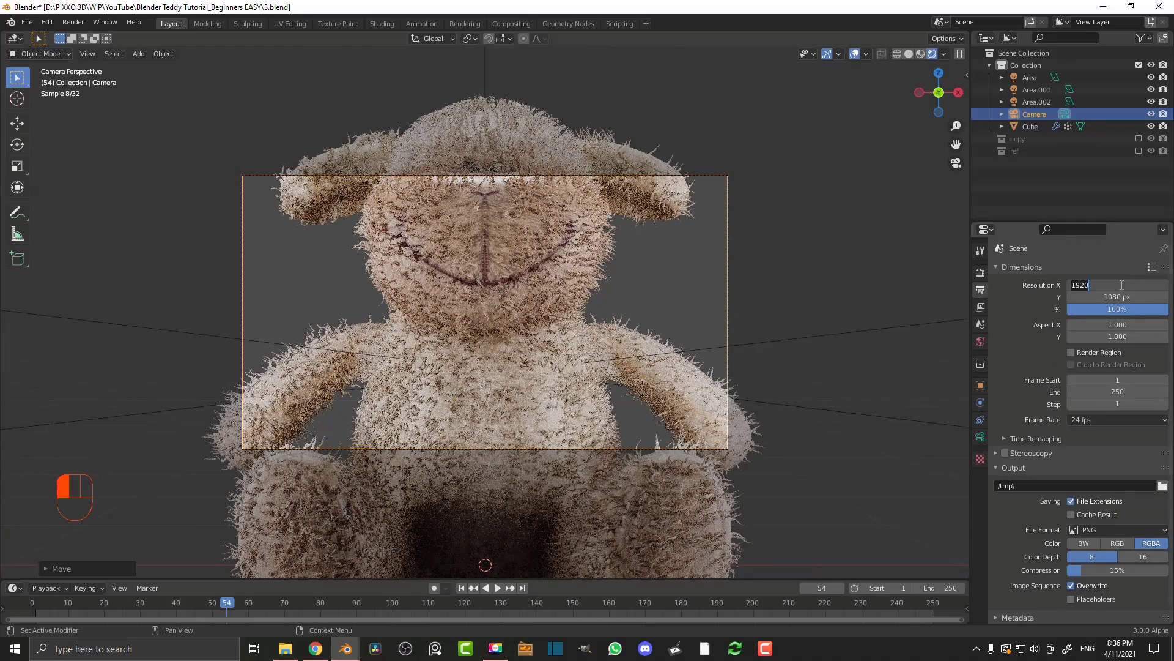
{"action": "type", "text": "1080"}
{"action": "key", "text": "Return"}
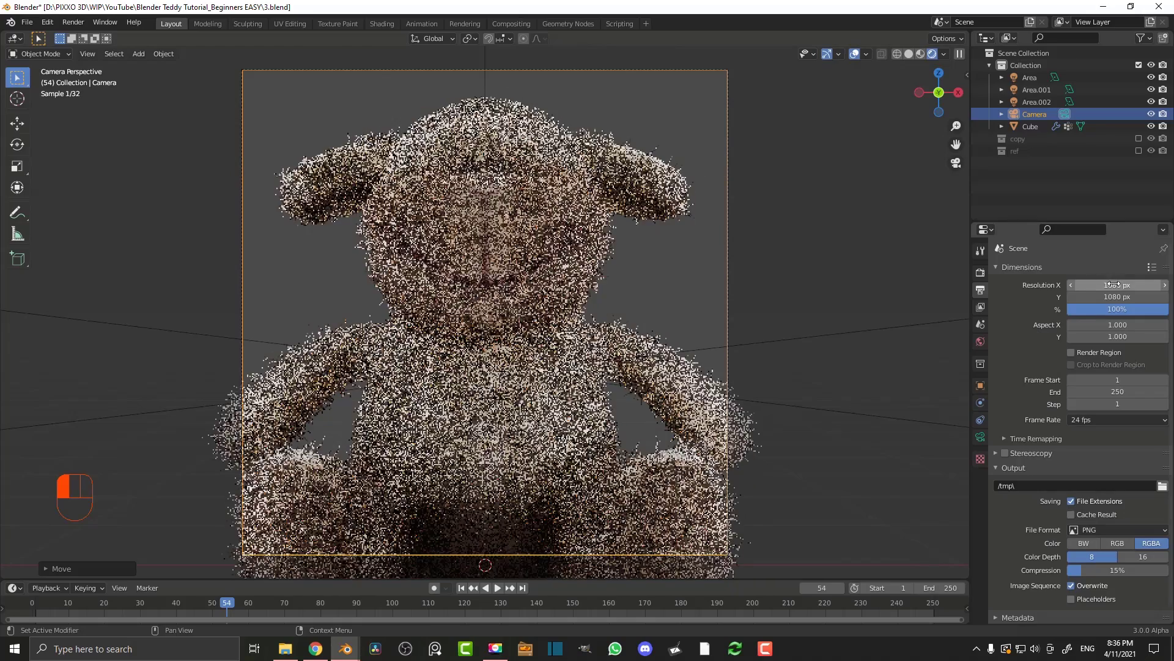
Set the render output's Y resolution to 900 px
{"action": "left_click", "coordinate": [1119, 297]}
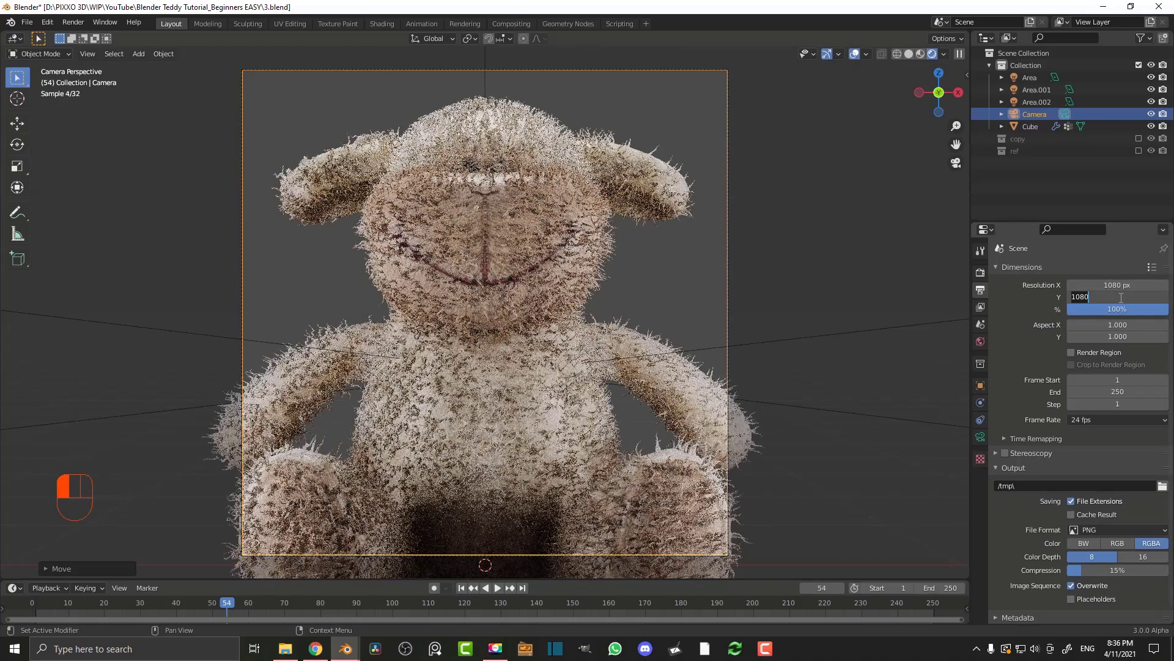
{"action": "type", "text": "900"}
{"action": "key", "text": "Return"}
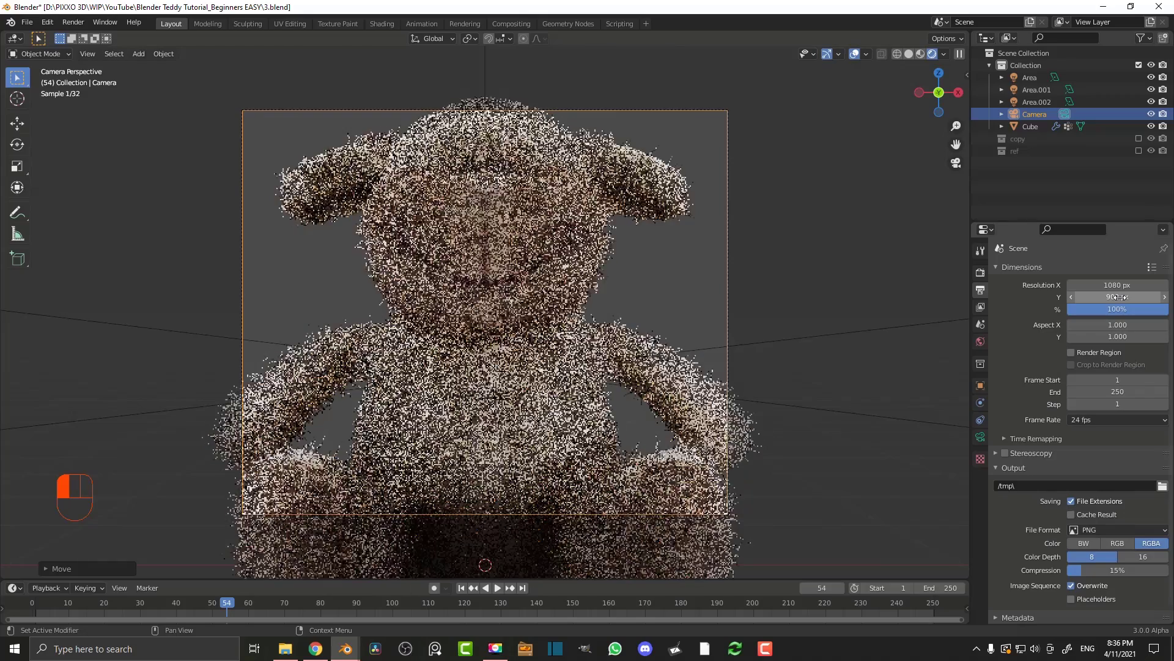
Set the render output's Y resolution to 1200 px
{"action": "left_click", "coordinate": [1119, 297]}
{"action": "type", "text": "1200"}
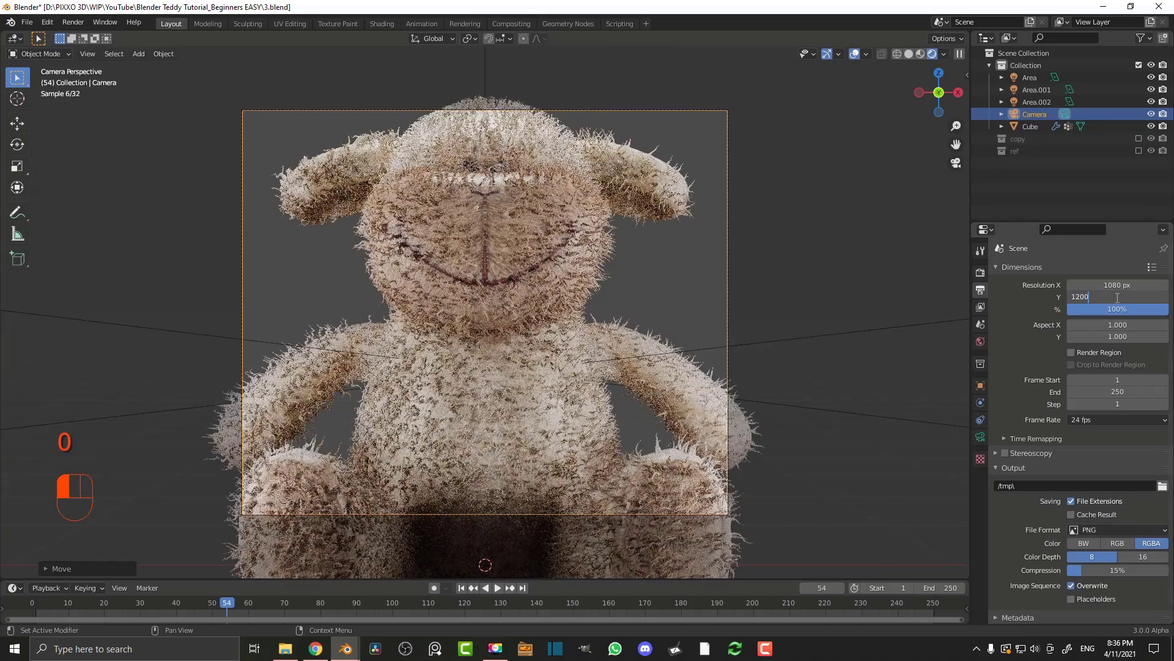
{"action": "key", "text": "Return"}
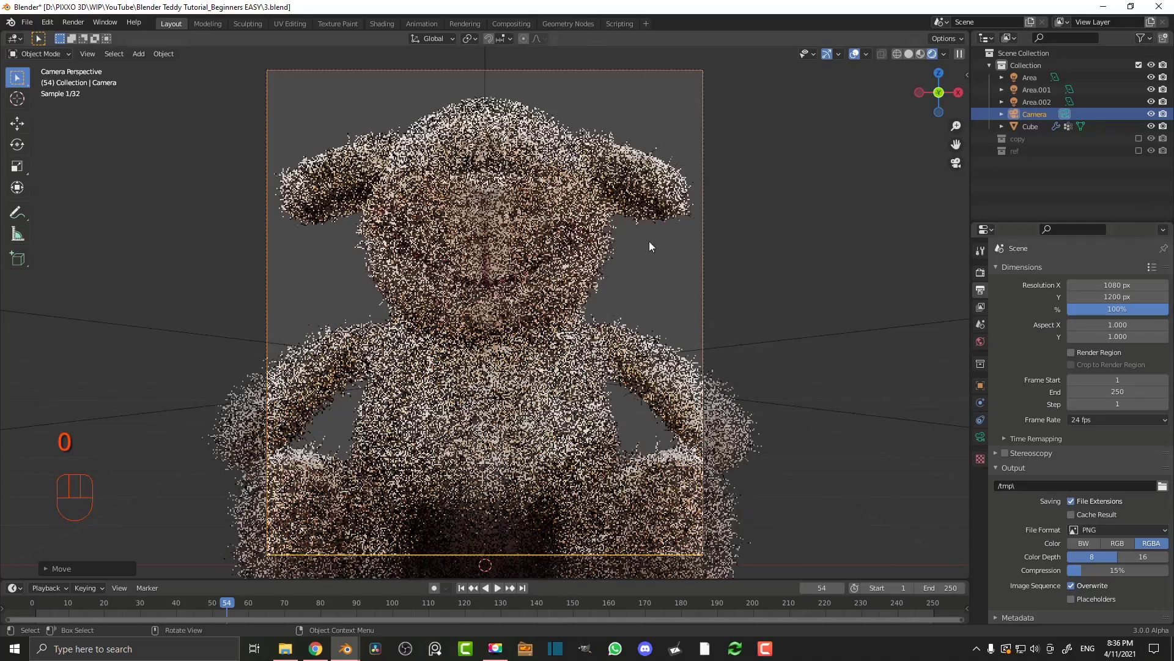
Move the camera back along its local Z axis and slightly down along global Z to fit the whole teddy in frame
{"action": "key", "text": "g"}
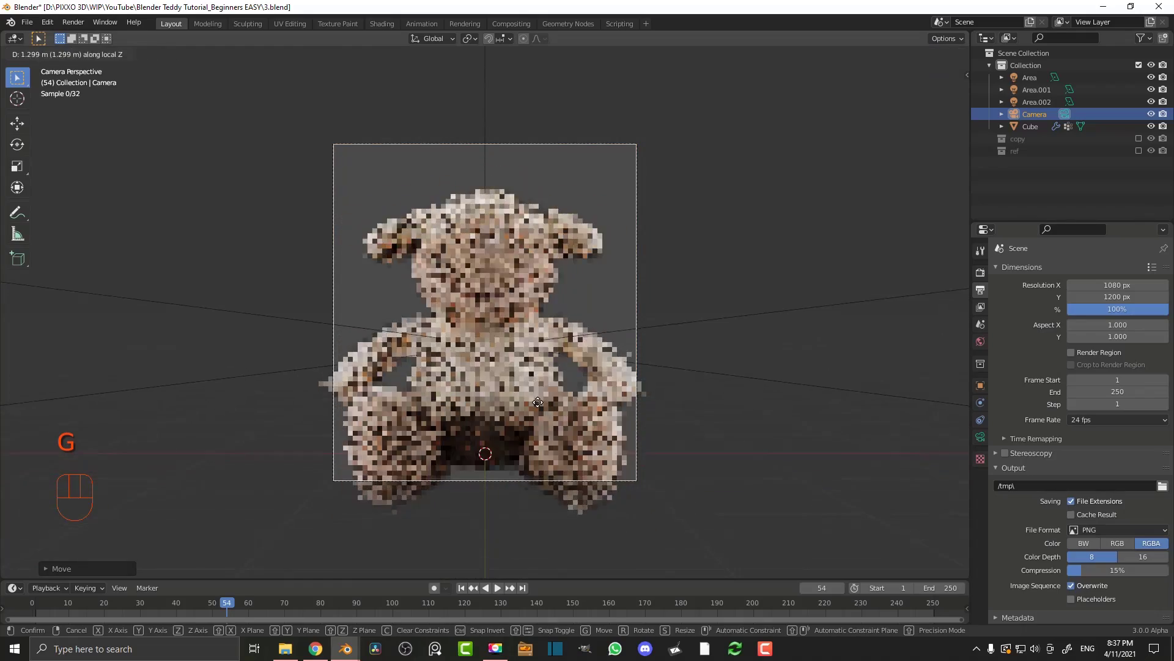
{"action": "left_click", "coordinate": [539, 428]}
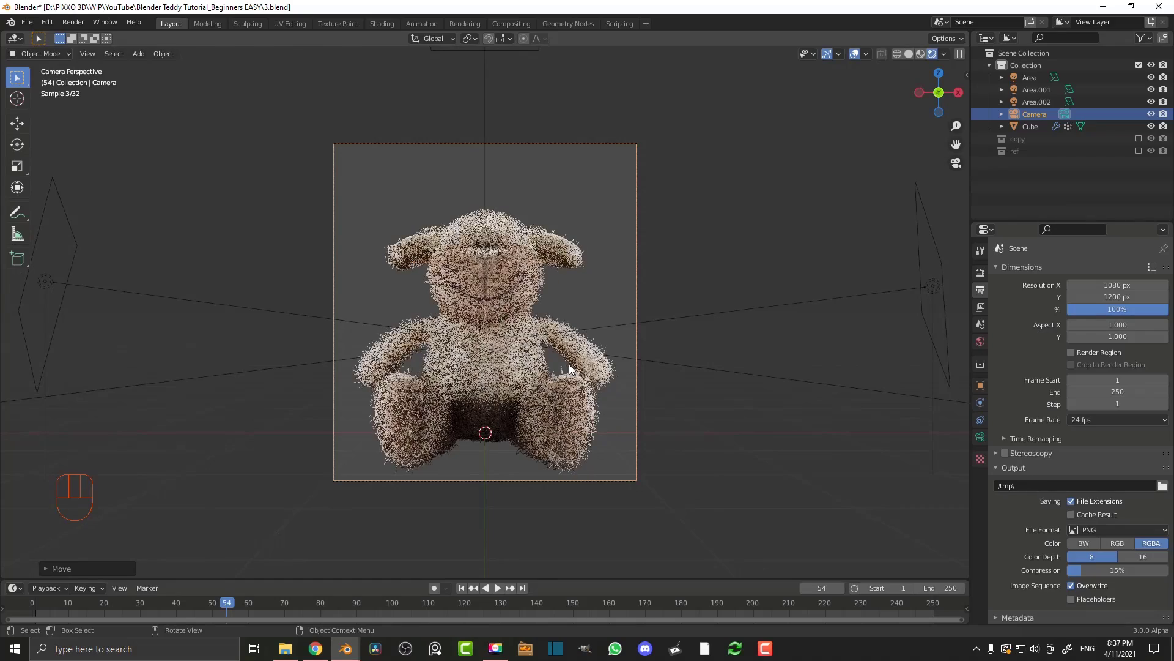
{"action": "key", "text": "g"}
{"action": "key", "text": "z"}
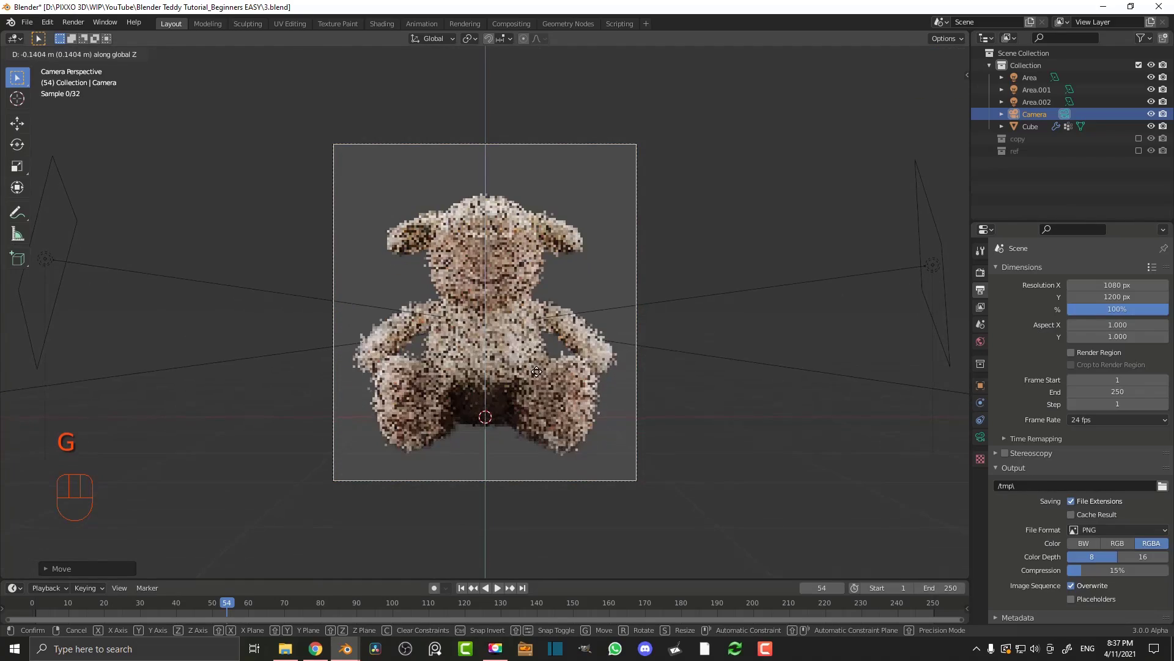
{"action": "left_click", "coordinate": [588, 339]}
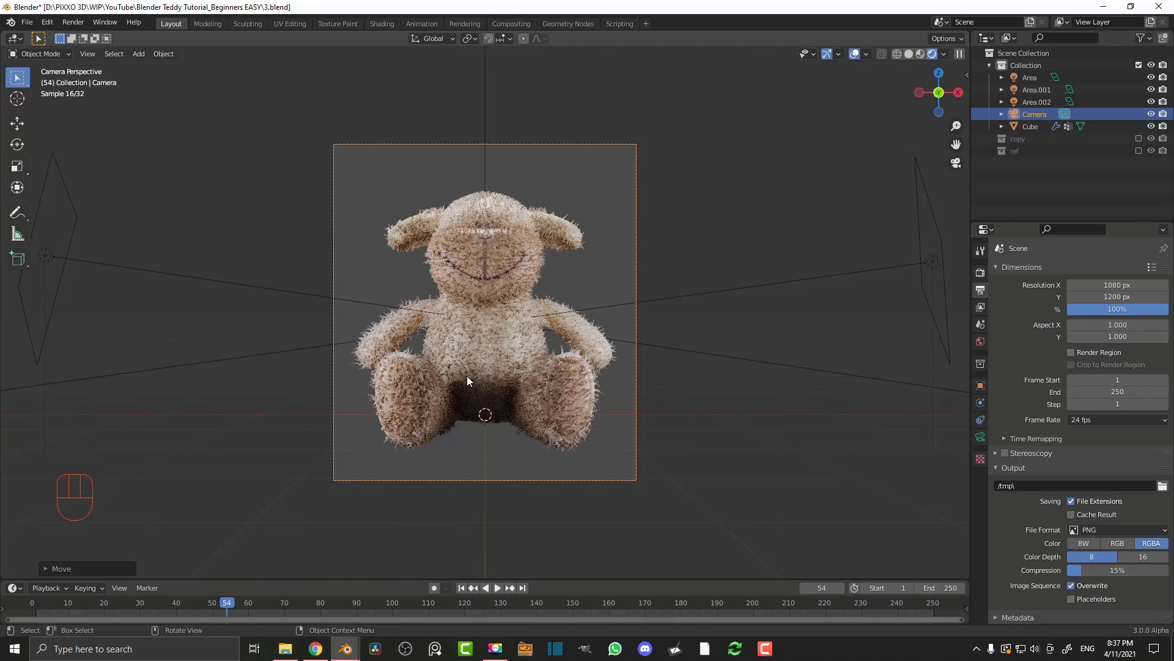
Define a render region covering the whole camera frame and keep the viewport in Rendered shading
{"action": "key", "text": "ctrl+b"}
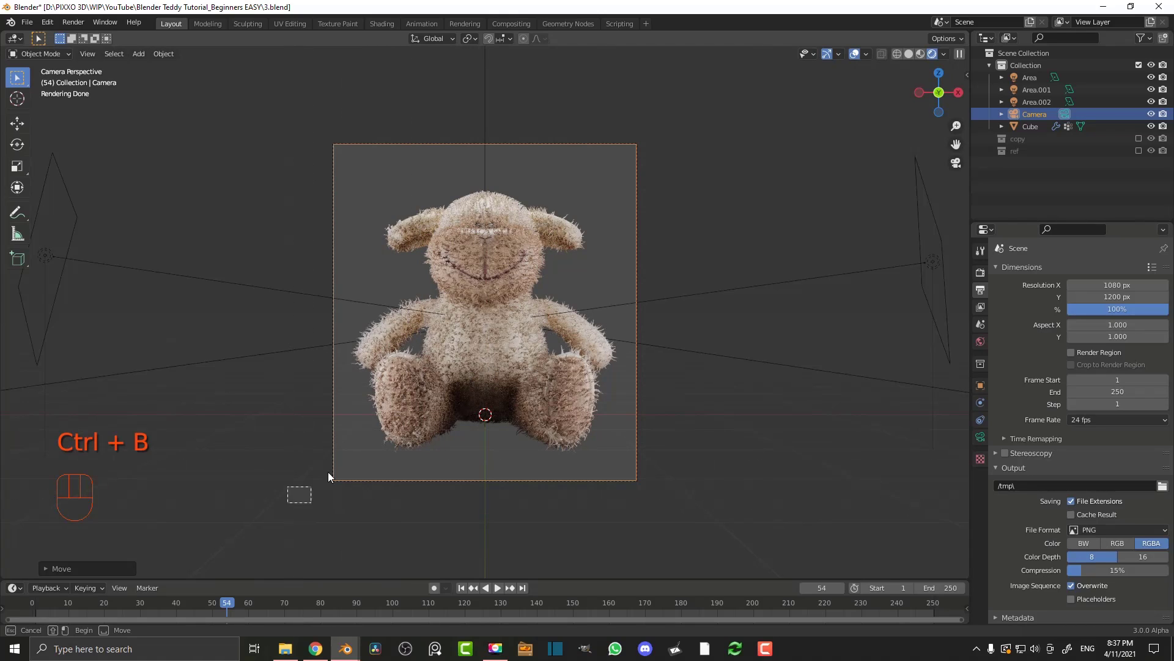
{"action": "left_click_drag", "start_coordinate": [329, 476], "coordinate": [707, 101]}
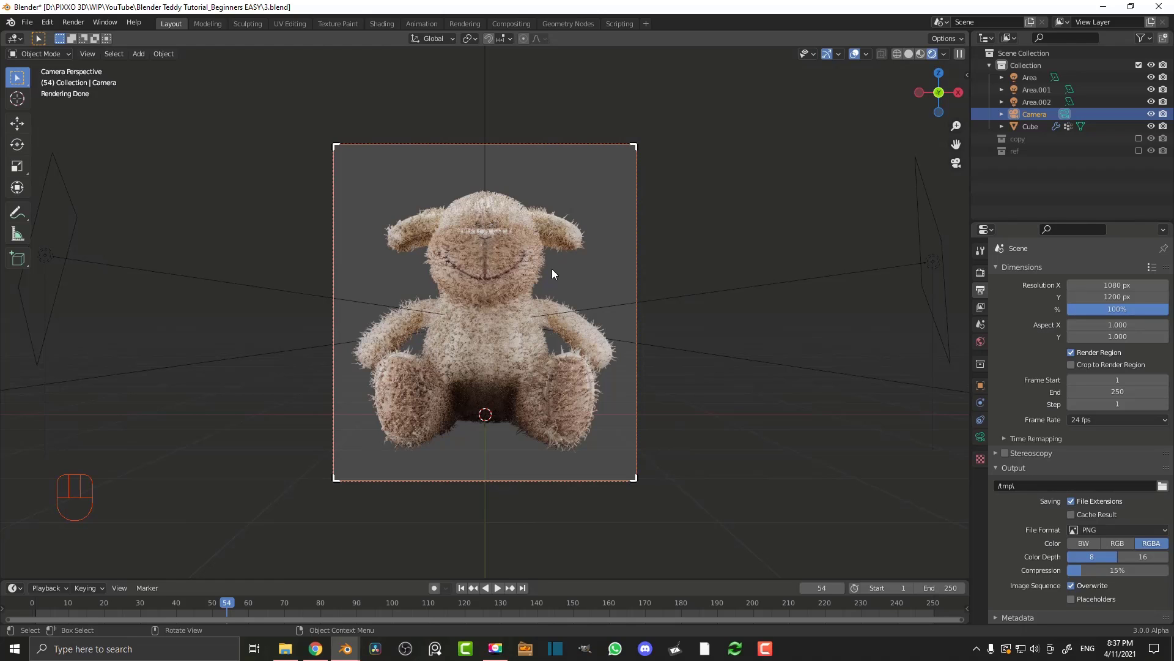
{"action": "scroll", "coordinate": [563, 284], "scroll_direction": "up", "scroll_amount": 2}
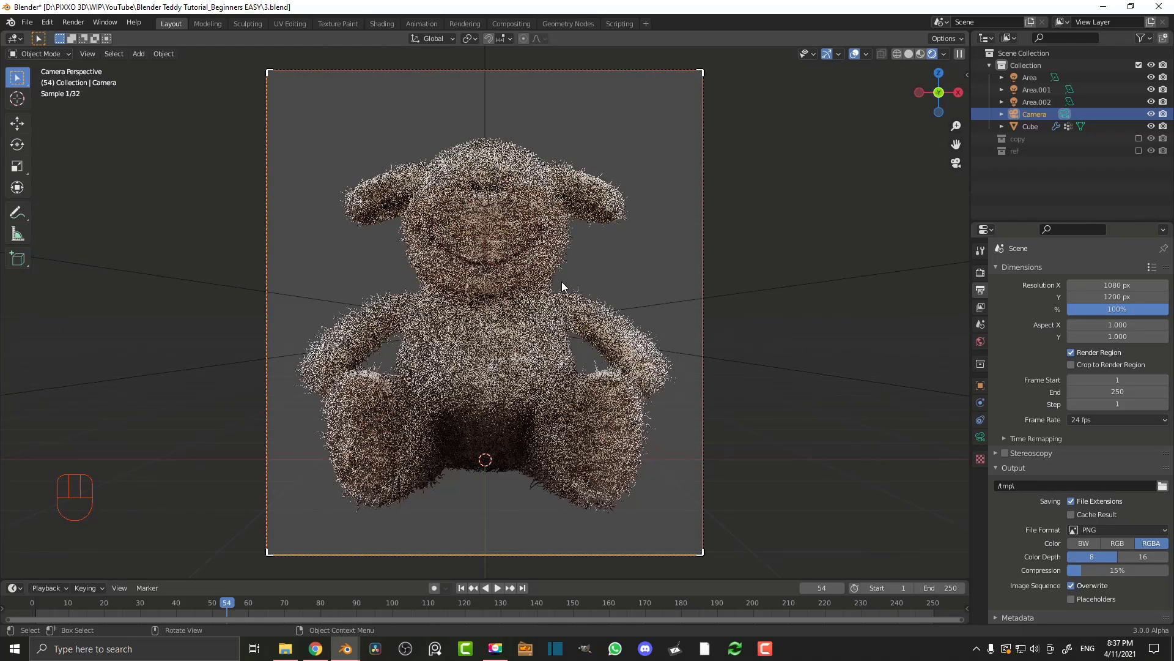
{"action": "key", "text": "z"}
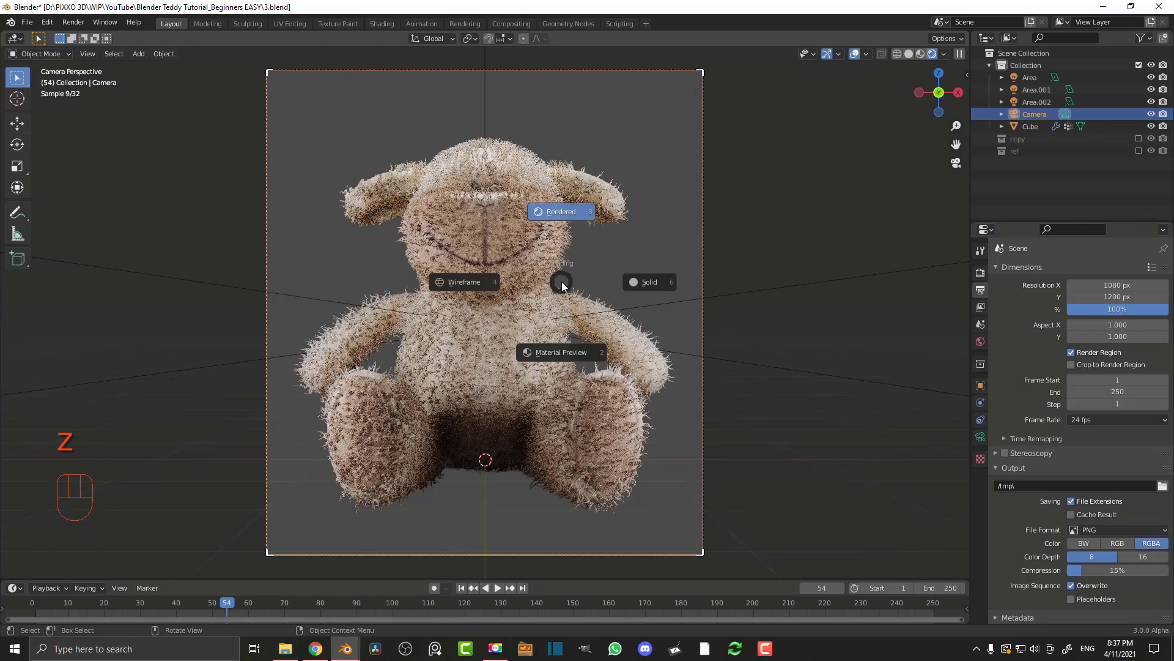
{"action": "left_click", "coordinate": [561, 211]}
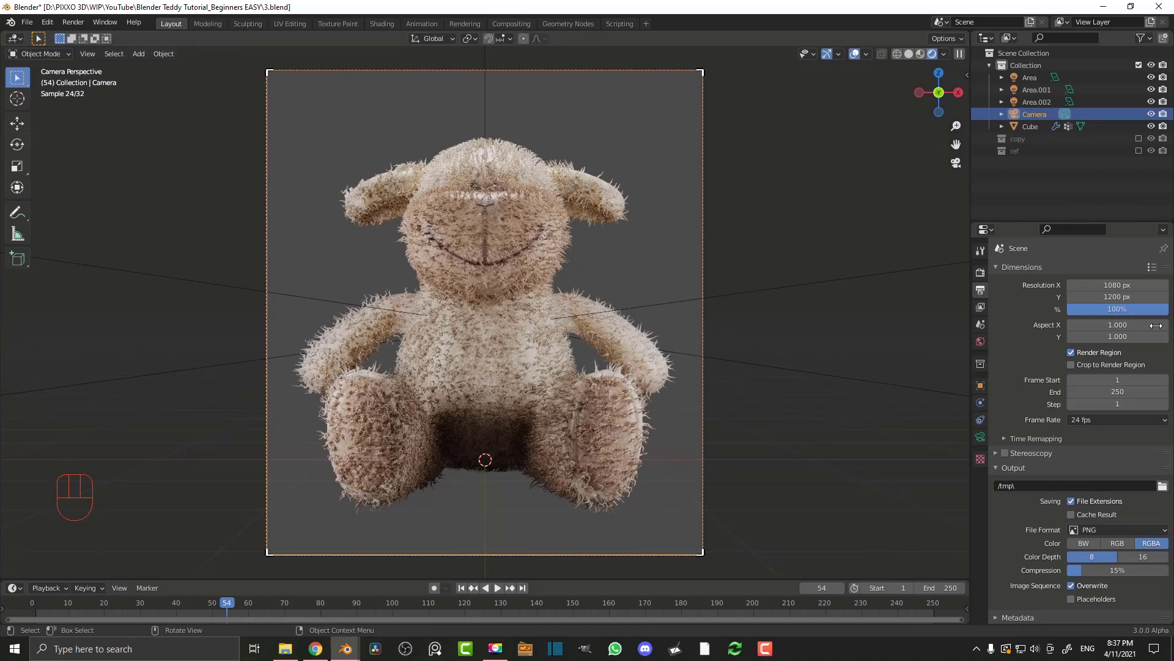
Set the root diameter of the teddy's hair particles to 0.1 m in the hair shape settings
{"action": "left_click", "coordinate": [548, 373]}
{"action": "left_click", "coordinate": [983, 421]}
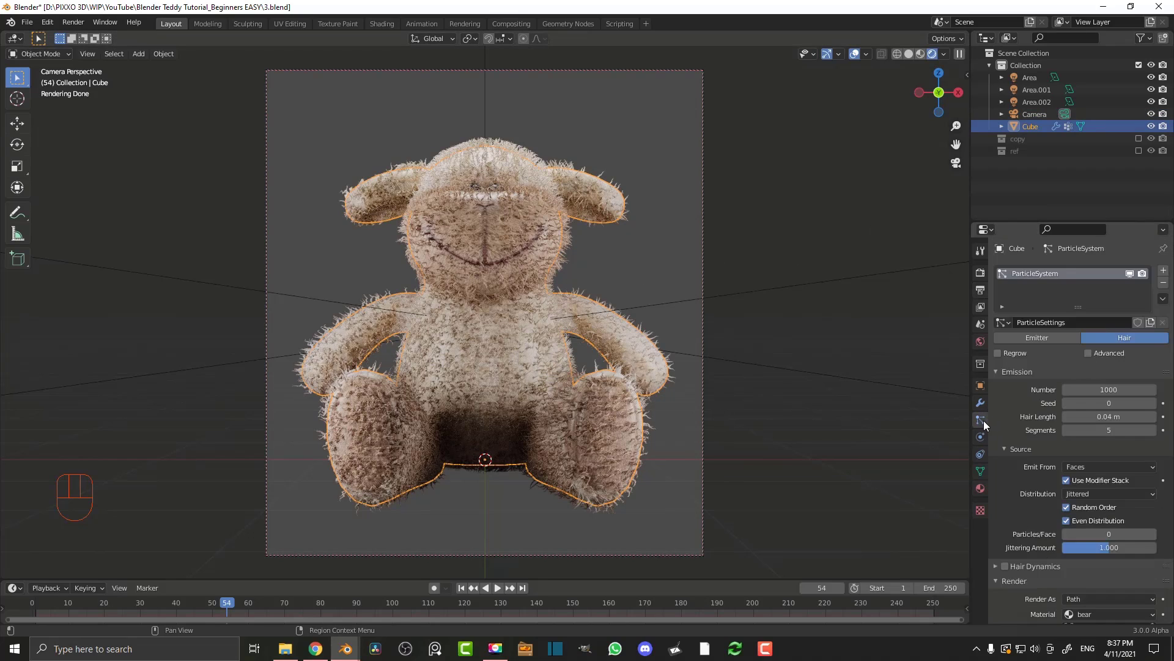
{"action": "scroll", "coordinate": [1050, 365], "scroll_direction": "down", "scroll_amount": 9}
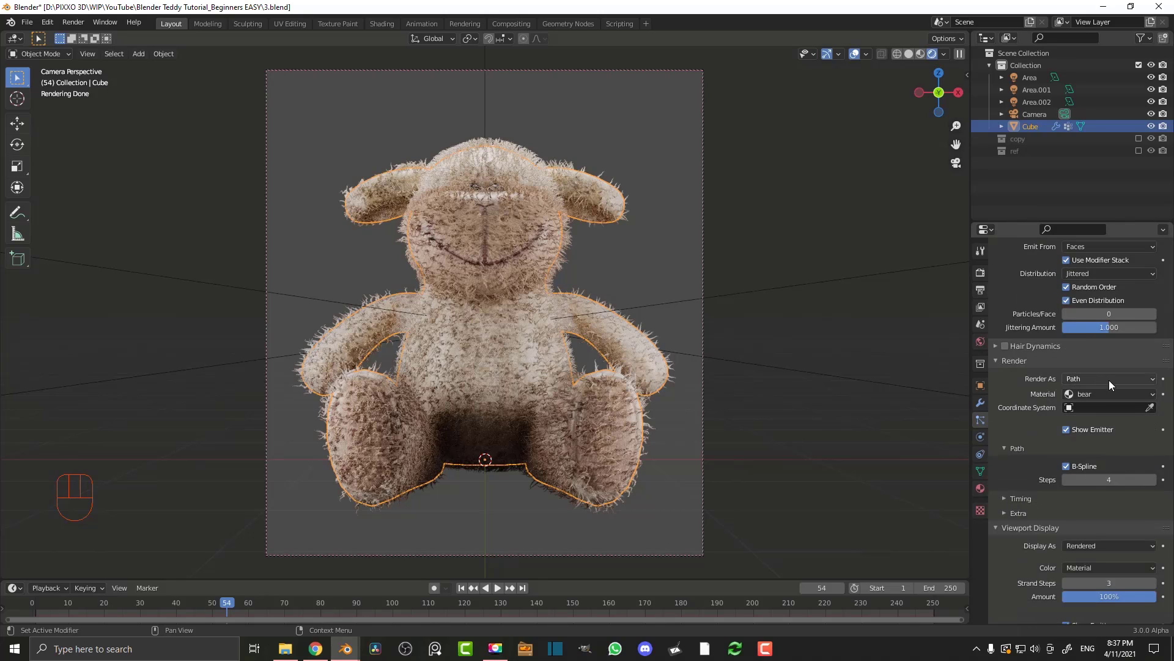
{"action": "scroll", "coordinate": [1039, 373], "scroll_direction": "down", "scroll_amount": 12}
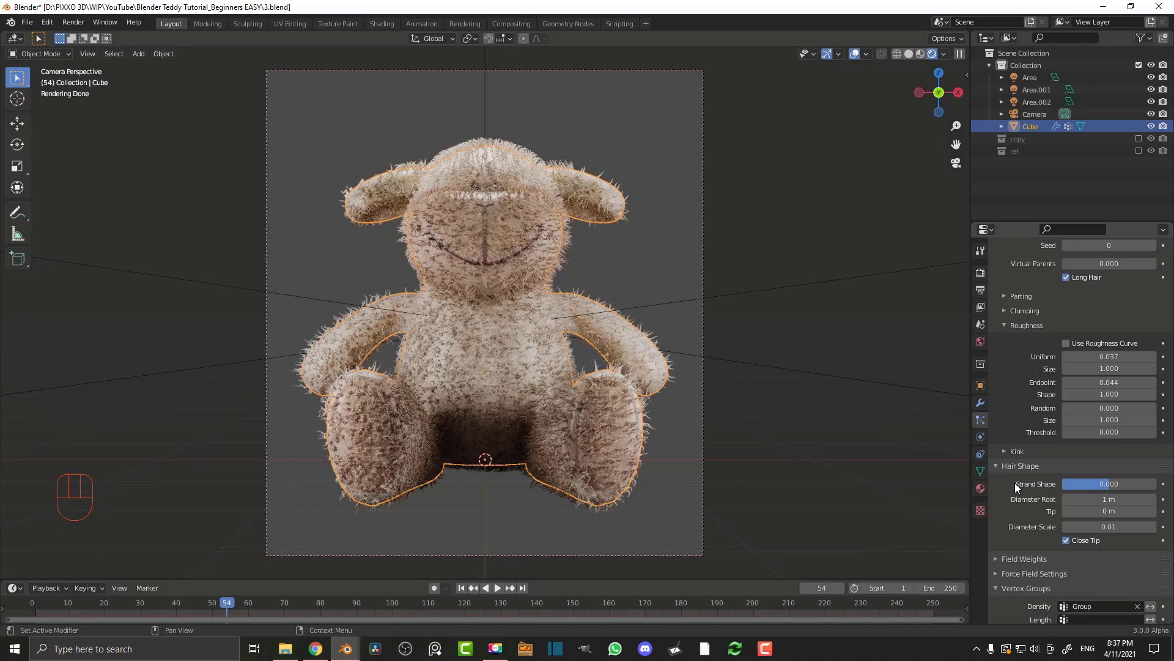
{"action": "left_click", "coordinate": [1108, 500]}
{"action": "type", "text": "0.1"}
{"action": "key", "text": "Return"}
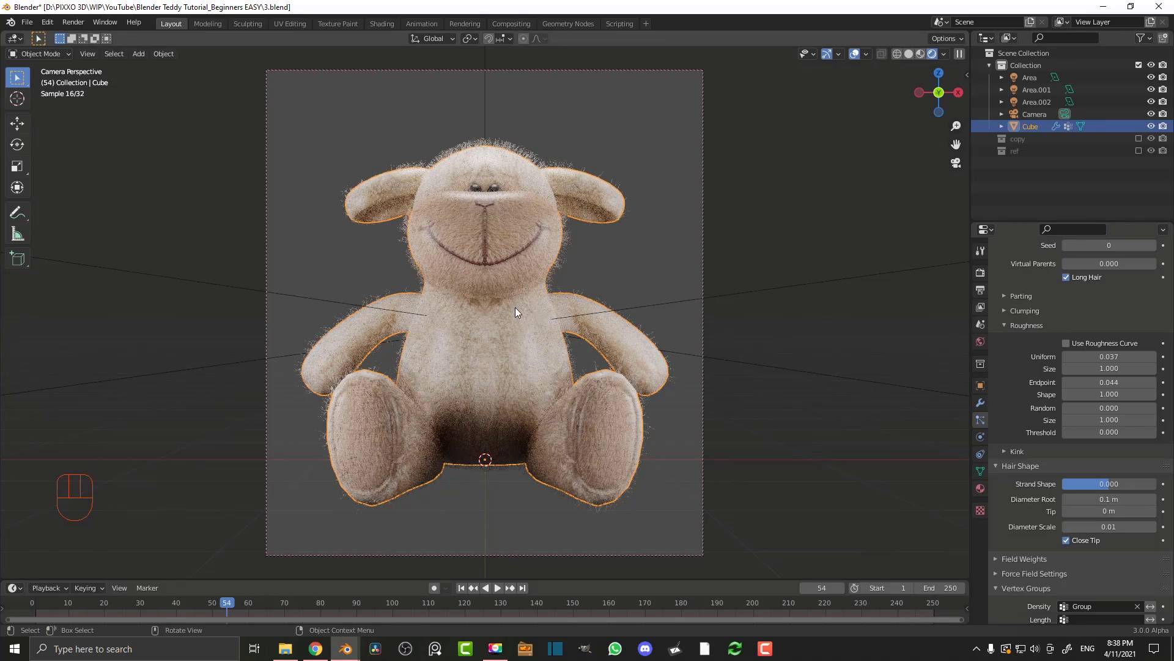
Collapse the teddy's Mirror, Subdivision and ParticleSystem modifiers in the modifier stack
{"action": "left_click", "coordinate": [981, 403]}
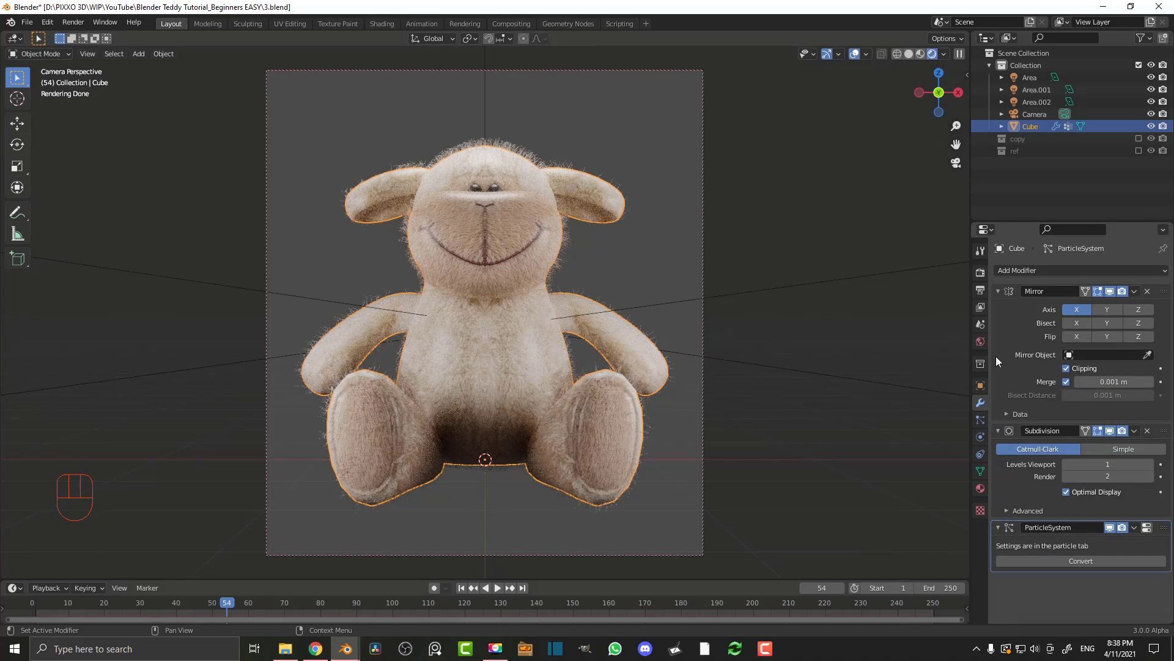
{"action": "left_click", "coordinate": [998, 291]}
{"action": "left_click", "coordinate": [999, 308]}
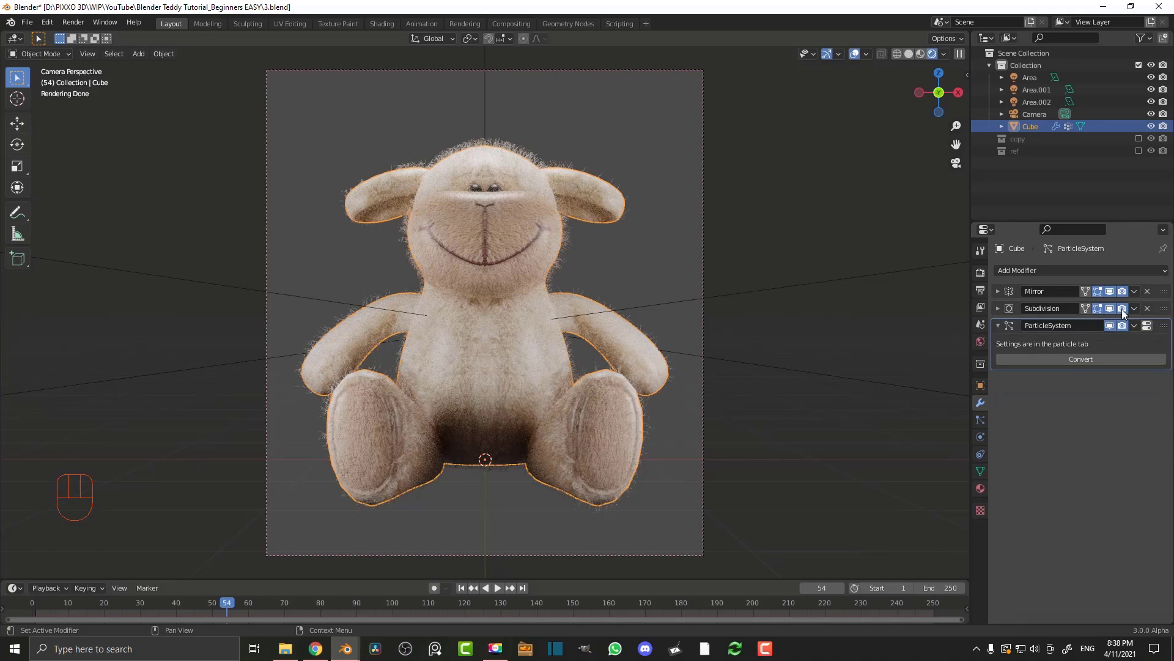
{"action": "left_click", "coordinate": [998, 326]}
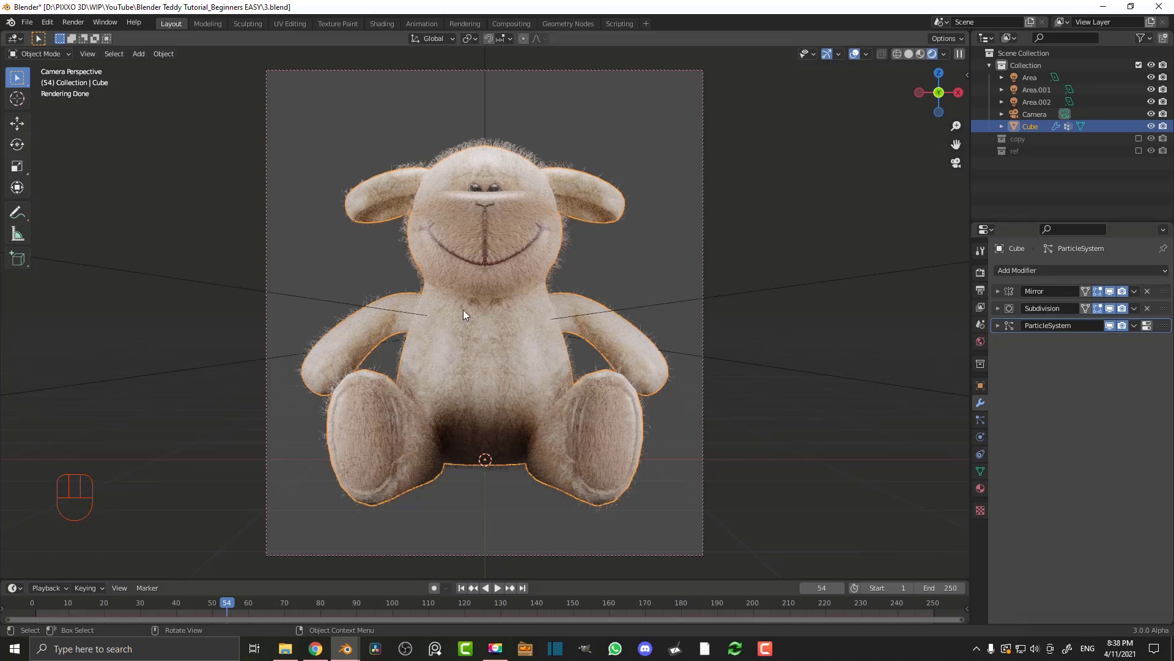
Display the teddy in Solid shading and enter Edit Mode on its mesh, close up on the eyes
{"action": "key", "text": "z"}
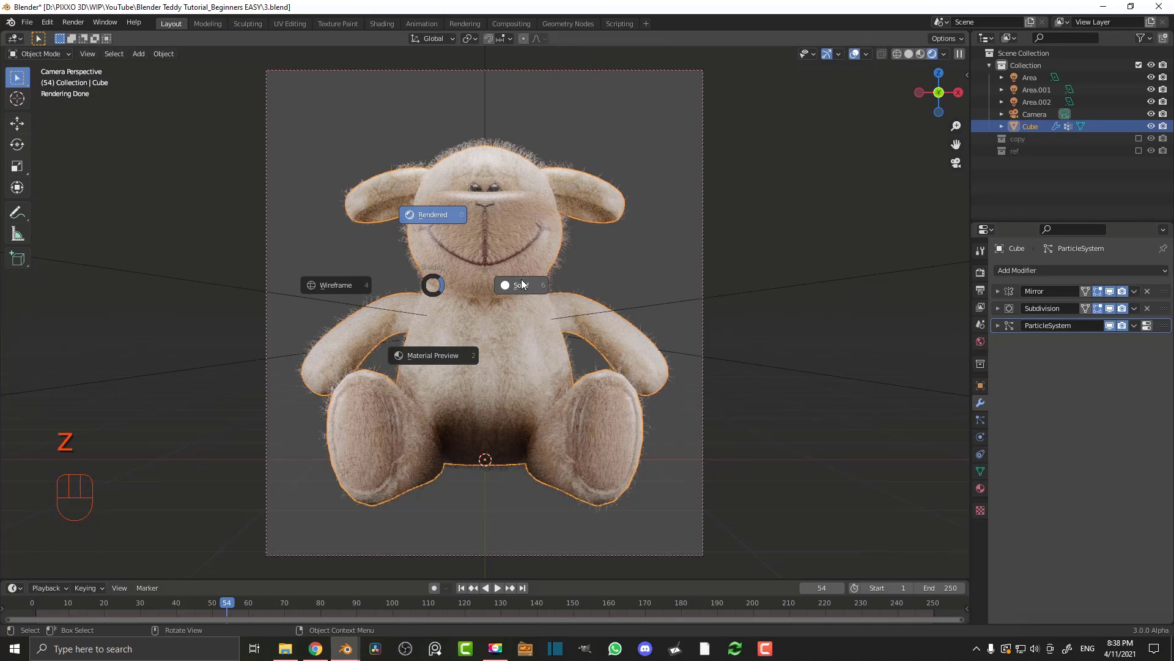
{"action": "left_click", "coordinate": [499, 269]}
{"action": "middle_click_drag", "start_coordinate": [499, 269], "coordinate": [510, 306], "text": "shift"}
{"action": "scroll", "coordinate": [494, 261], "scroll_direction": "up", "scroll_amount": 3}
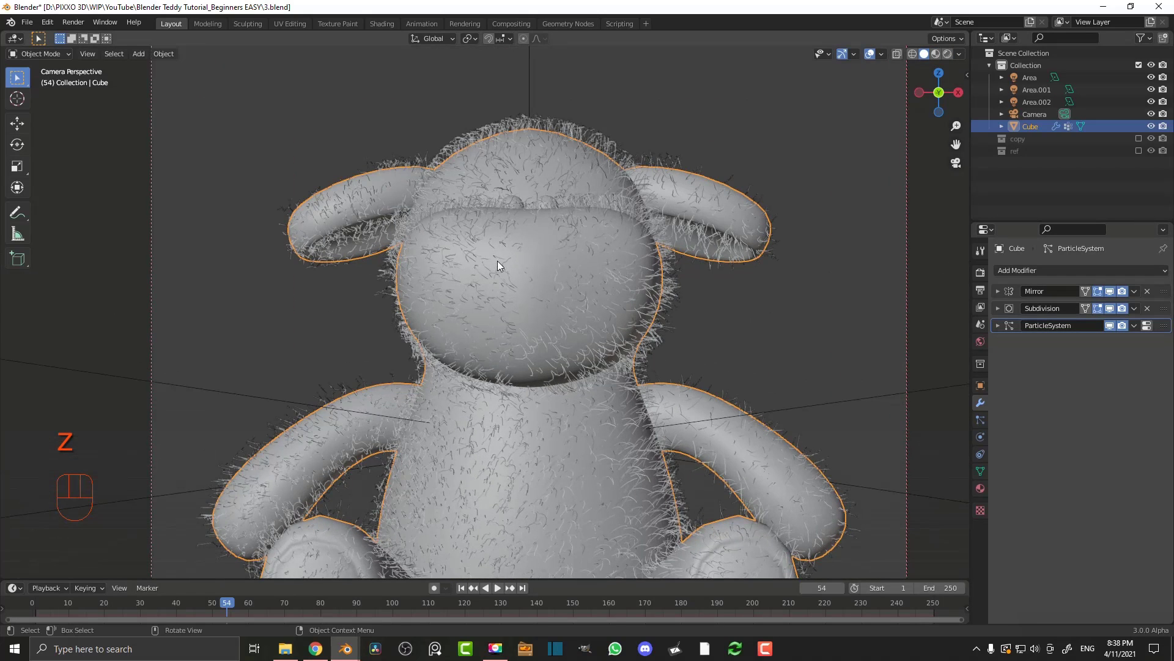
{"action": "scroll", "coordinate": [545, 255], "scroll_direction": "down", "scroll_amount": 1}
{"action": "scroll", "coordinate": [546, 255], "scroll_direction": "up", "scroll_amount": 3}
{"action": "middle_click_drag", "start_coordinate": [548, 222], "coordinate": [517, 333], "text": "shift"}
{"action": "scroll", "coordinate": [548, 244], "scroll_direction": "up", "scroll_amount": 7}
{"action": "key", "text": "Tab"}
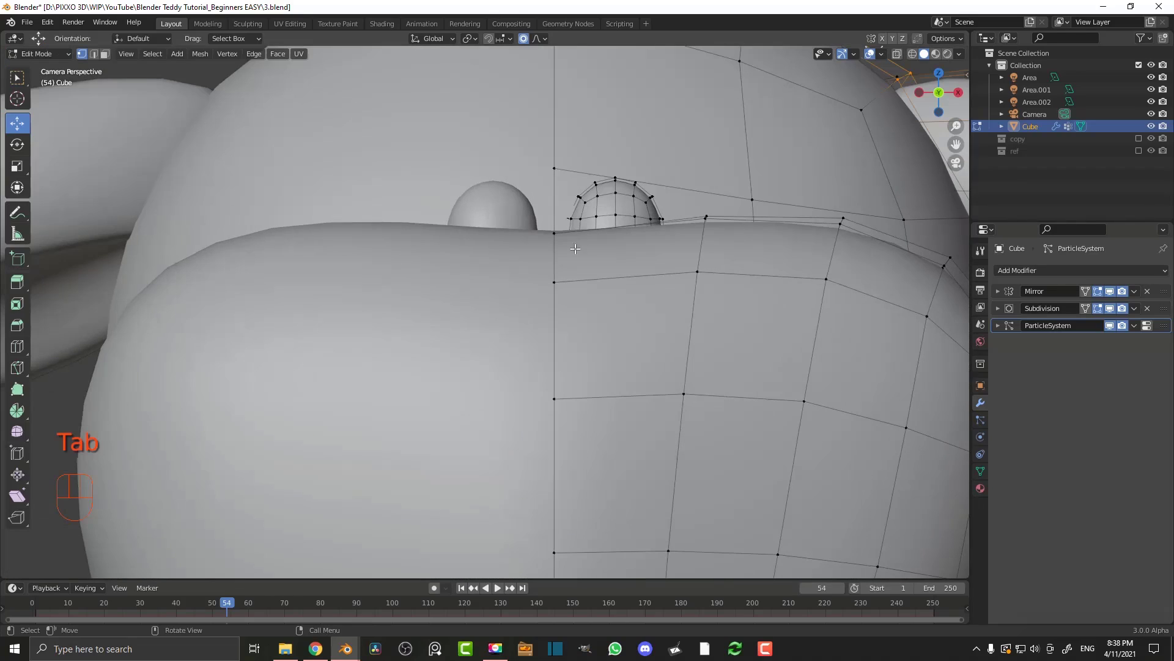
Select the whole linked eye mesh, scale it up slightly and nudge it into place above the muzzle
{"action": "left_click", "coordinate": [624, 189]}
{"action": "key", "text": "ctrl+l"}
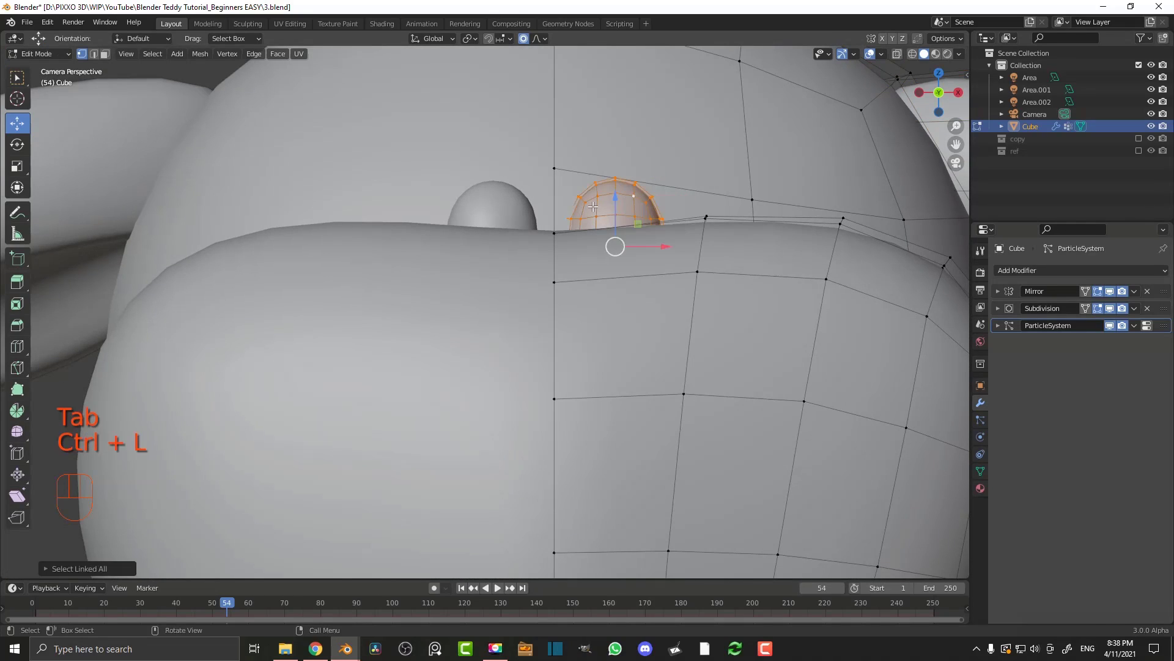
{"action": "scroll", "coordinate": [593, 207], "scroll_direction": "down", "scroll_amount": 1}
{"action": "key", "text": "s"}
{"action": "left_click", "coordinate": [727, 309]}
{"action": "key", "text": "g"}
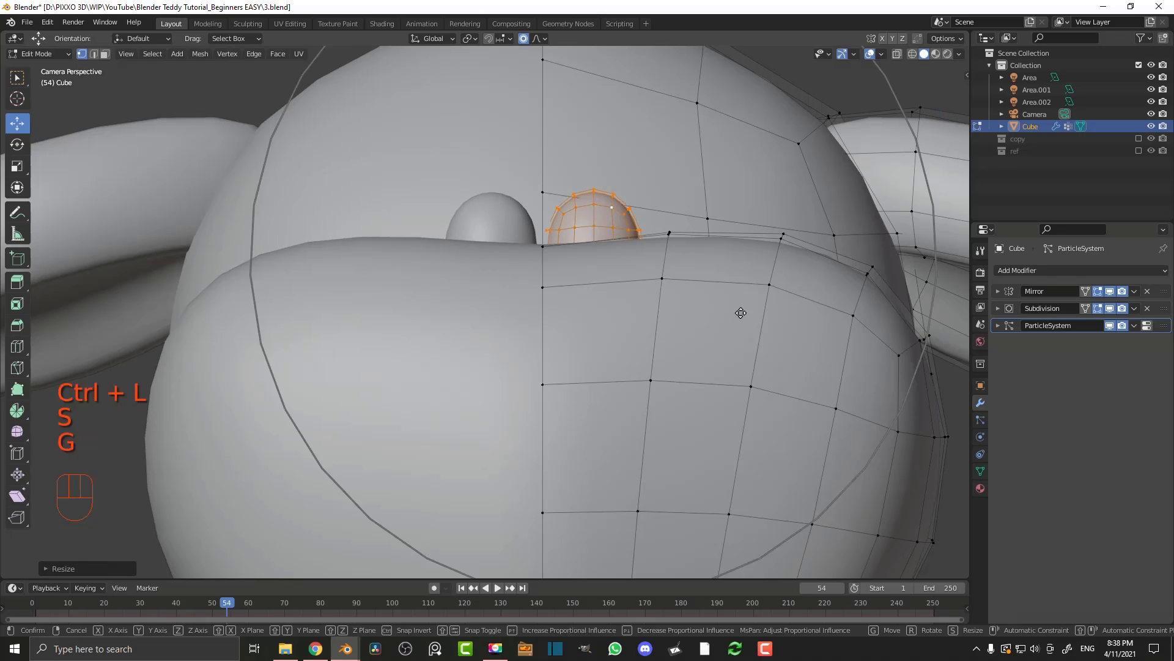
{"action": "left_click", "coordinate": [749, 307]}
Move the selected eye forward along the Y axis by about -0.03 m
{"action": "scroll", "coordinate": [728, 285], "scroll_direction": "down", "scroll_amount": 4}
{"action": "middle_click_drag", "start_coordinate": [721, 278], "coordinate": [600, 266]}
{"action": "scroll", "coordinate": [372, 238], "scroll_direction": "up", "scroll_amount": 4}
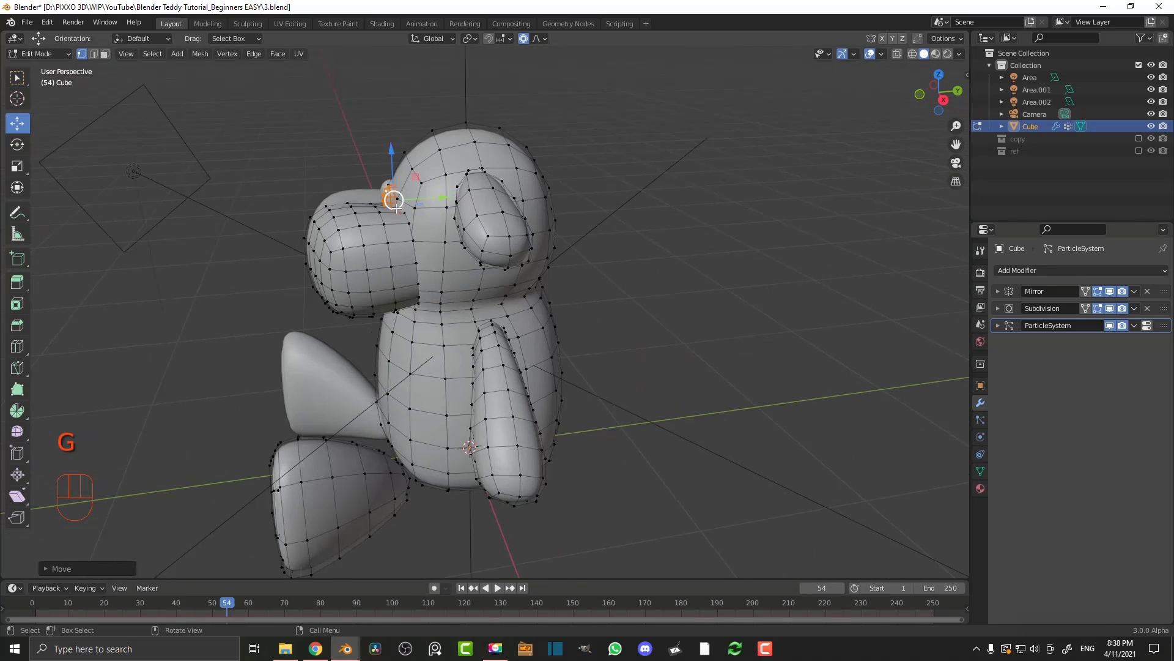
{"action": "key", "text": "g"}
{"action": "key", "text": "y"}
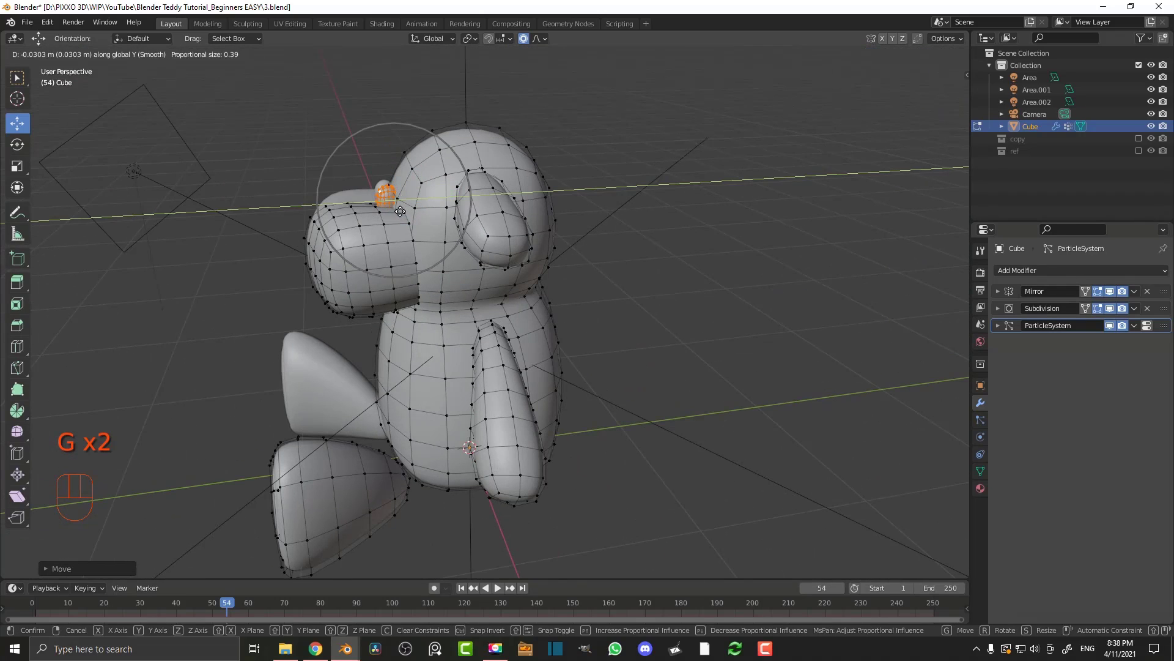
{"action": "left_click", "coordinate": [400, 211]}
{"action": "middle_click_drag", "start_coordinate": [401, 211], "coordinate": [352, 100]}
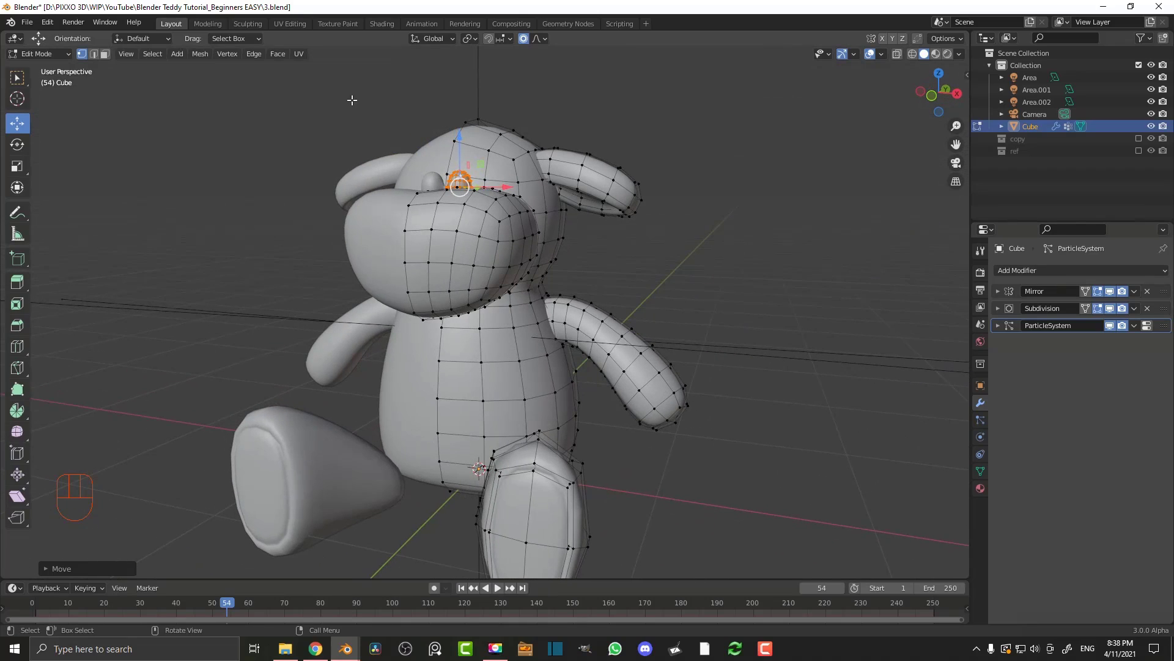
Return to Object Mode and look through the camera with nothing selected
{"action": "left_click", "coordinate": [53, 54]}
{"action": "left_click", "coordinate": [49, 63]}
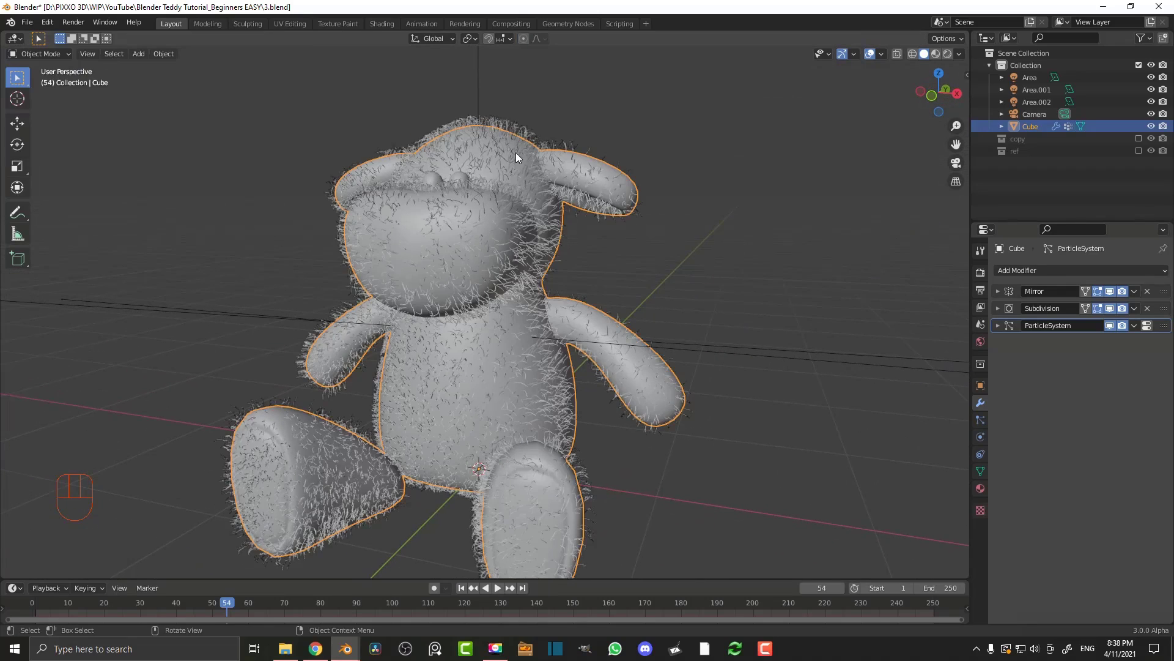
{"action": "key", "text": "KP_0"}
{"action": "key", "text": "alt+a"}
{"action": "middle_click_drag", "start_coordinate": [486, 199], "coordinate": [523, 202], "text": "shift"}
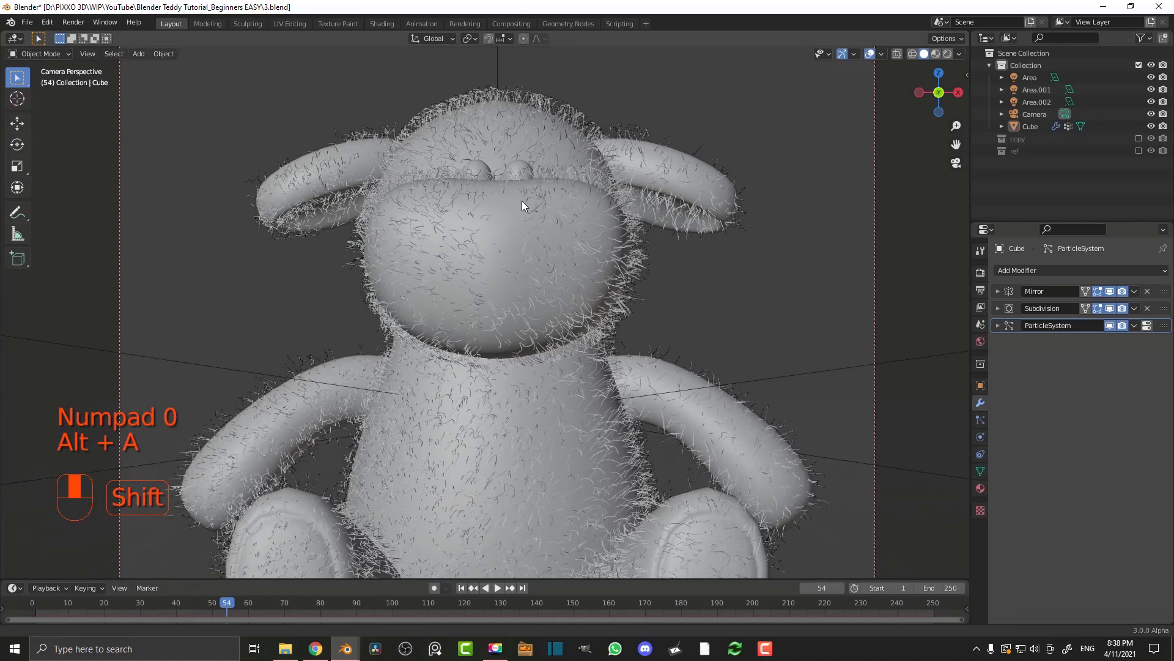
Save the teddy scene to the existing file 3.blend
{"action": "key", "text": "ctrl+s"}
{"action": "key", "text": "ctrl+s"}
{"action": "scroll", "coordinate": [550, 217], "scroll_direction": "down", "scroll_amount": 4}
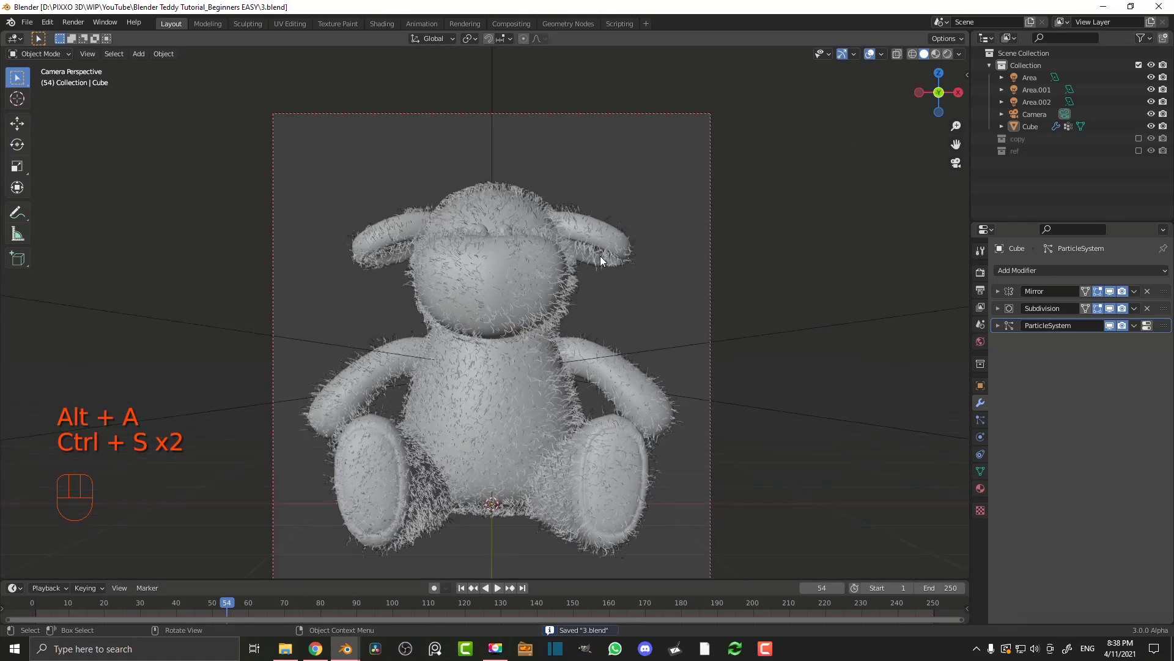
{"action": "key", "text": "ctrl+s"}
{"action": "key", "text": "ctrl+s"}
{"action": "key", "text": "ctrl+s"}
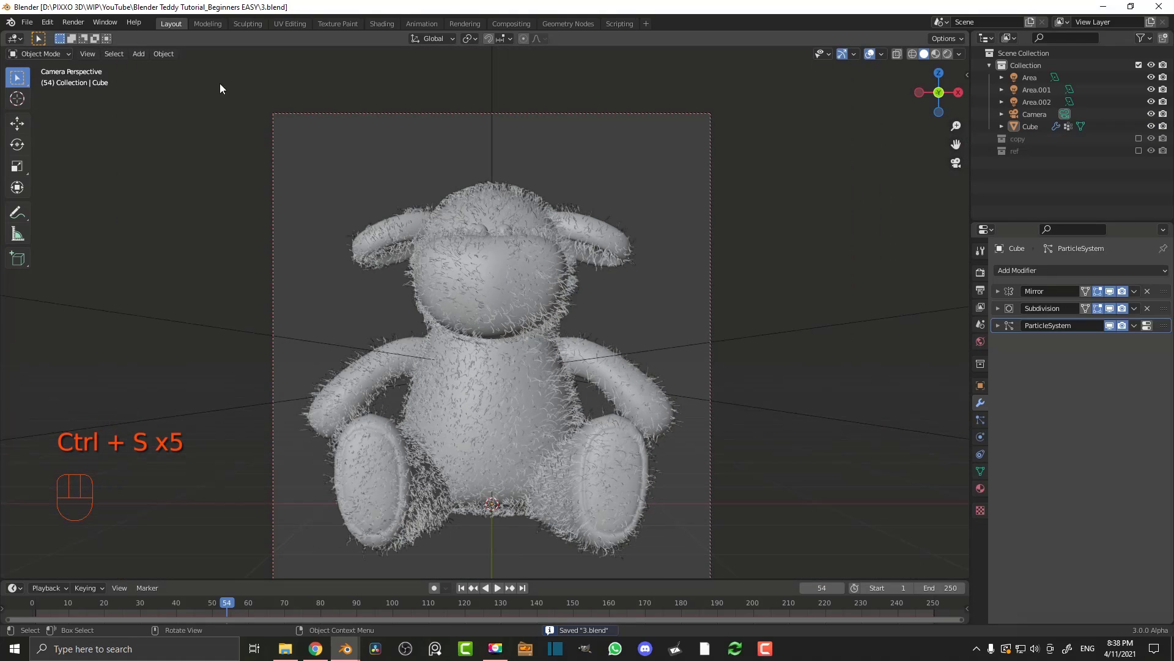
Render the current frame as an image and inspect the teddy's fur and face in the result
{"action": "left_click", "coordinate": [74, 22]}
{"action": "left_click", "coordinate": [124, 38]}
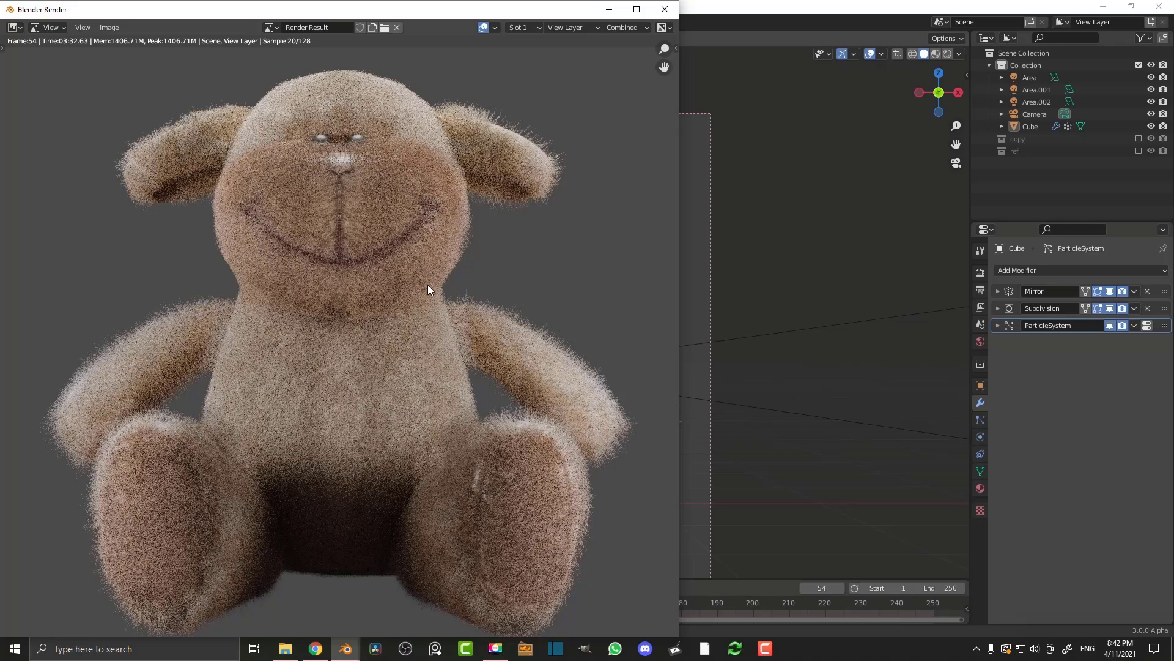
{"action": "scroll", "coordinate": [427, 285], "scroll_direction": "down", "scroll_amount": 1}
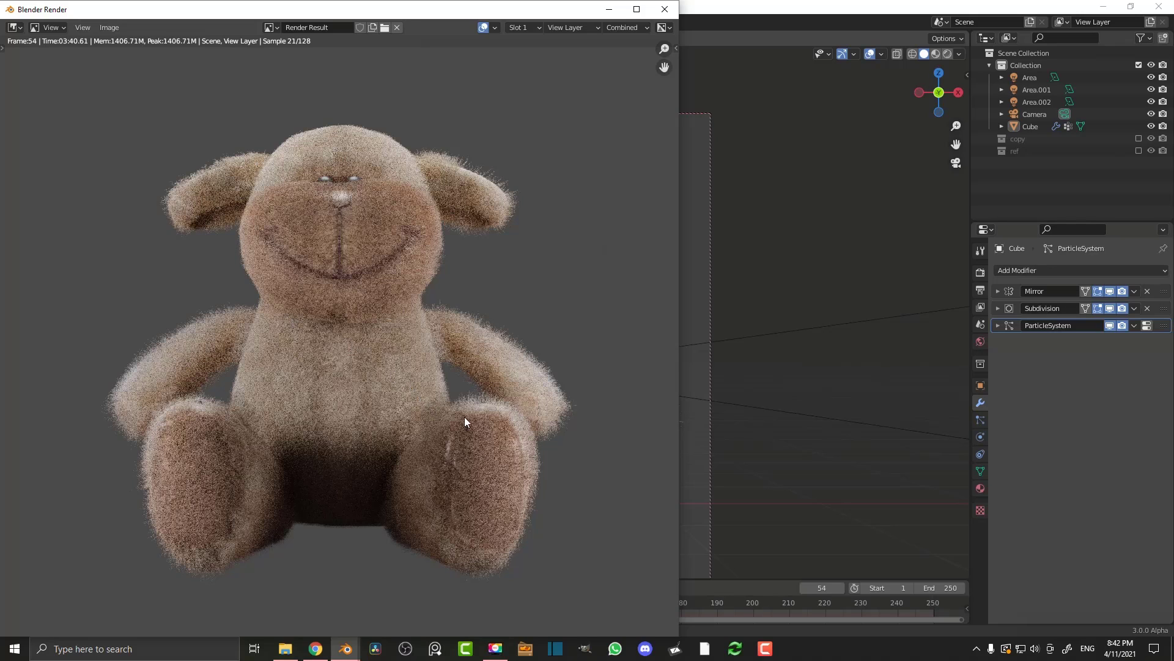
{"action": "scroll", "coordinate": [466, 412], "scroll_direction": "up", "scroll_amount": 1}
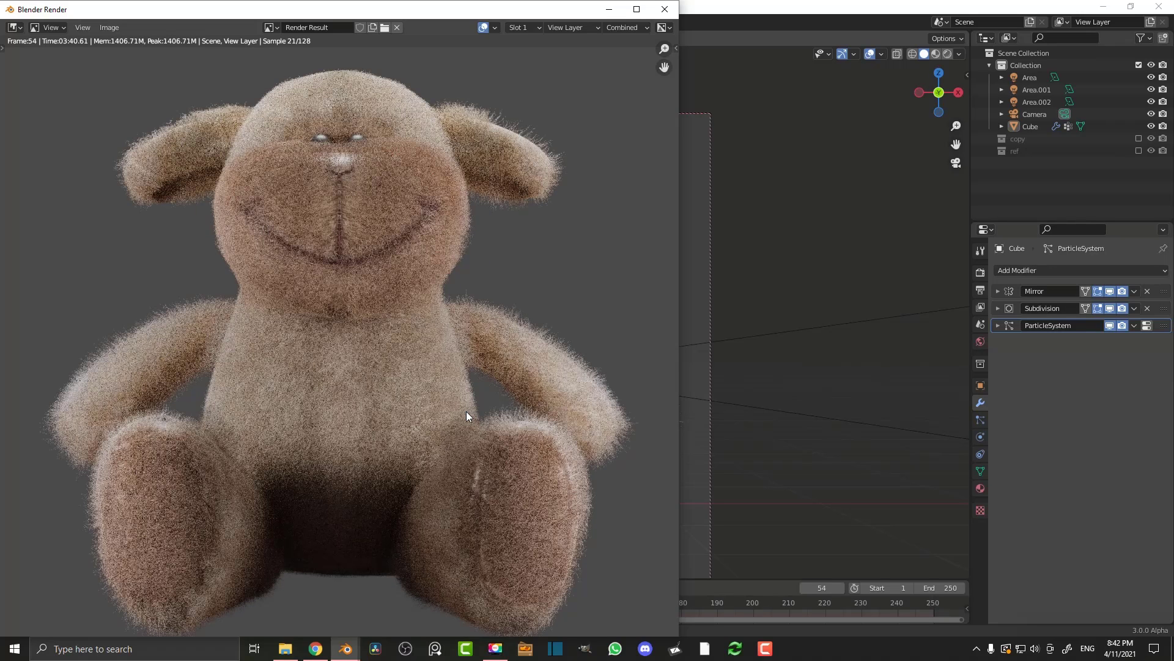
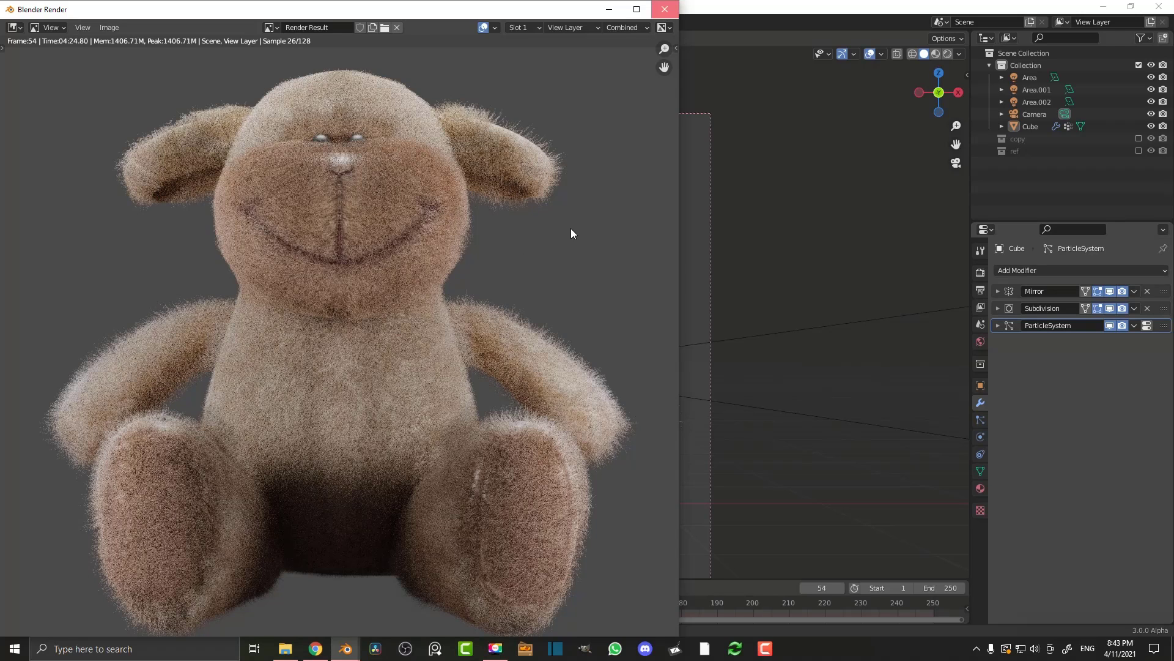
Close the render and, in Edit Mode, lower the teddy's muzzle vertex below the eye about 0.03 m with proportional editing
{"action": "key", "text": "Escape"}
{"action": "scroll", "coordinate": [569, 251], "scroll_direction": "up", "scroll_amount": 3}
{"action": "left_click", "coordinate": [547, 224]}
{"action": "middle_click_drag", "start_coordinate": [571, 223], "coordinate": [424, 256]}
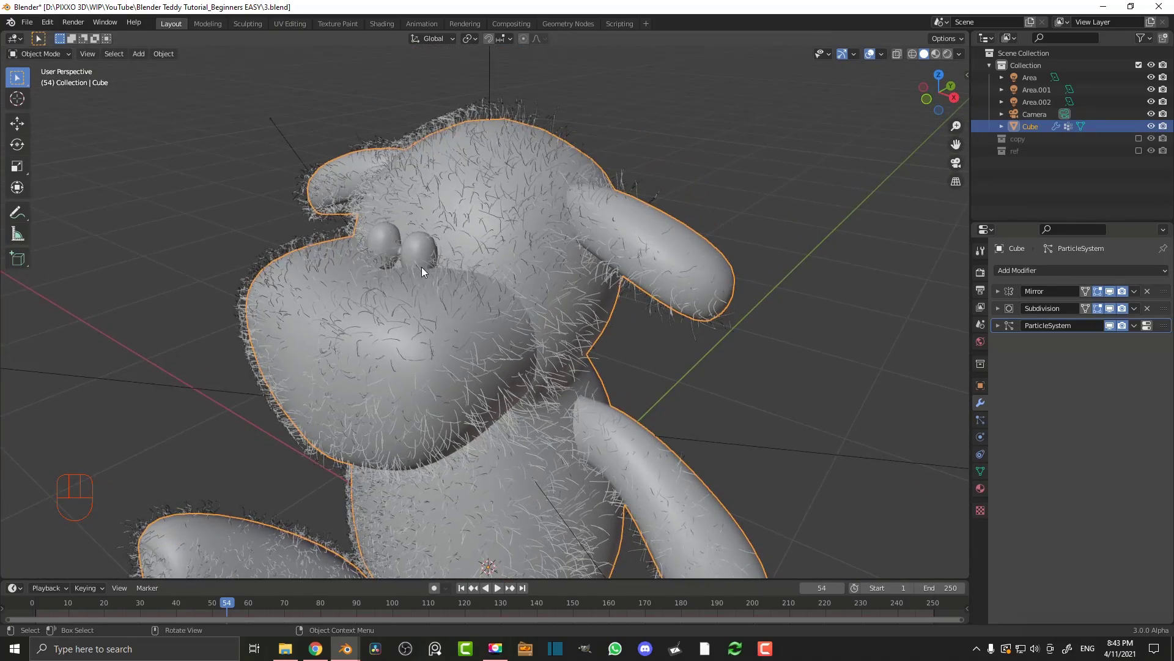
{"action": "scroll", "coordinate": [429, 255], "scroll_direction": "up", "scroll_amount": 3}
{"action": "key", "text": "Tab"}
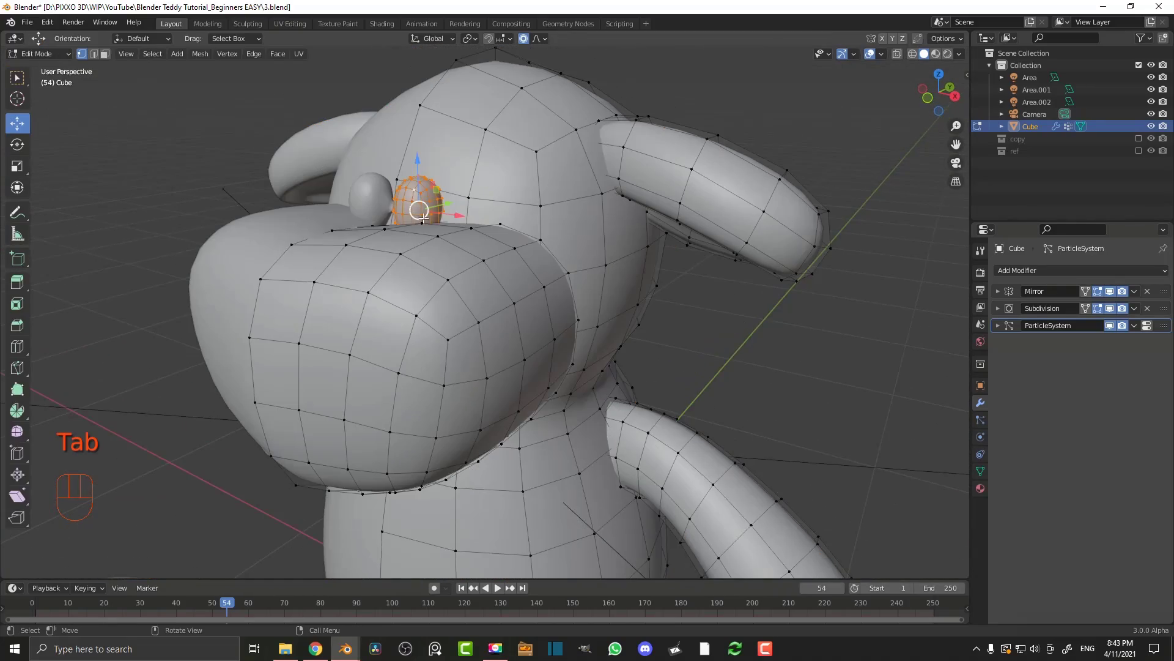
{"action": "left_click", "coordinate": [385, 228]}
{"action": "key", "text": "KP_1"}
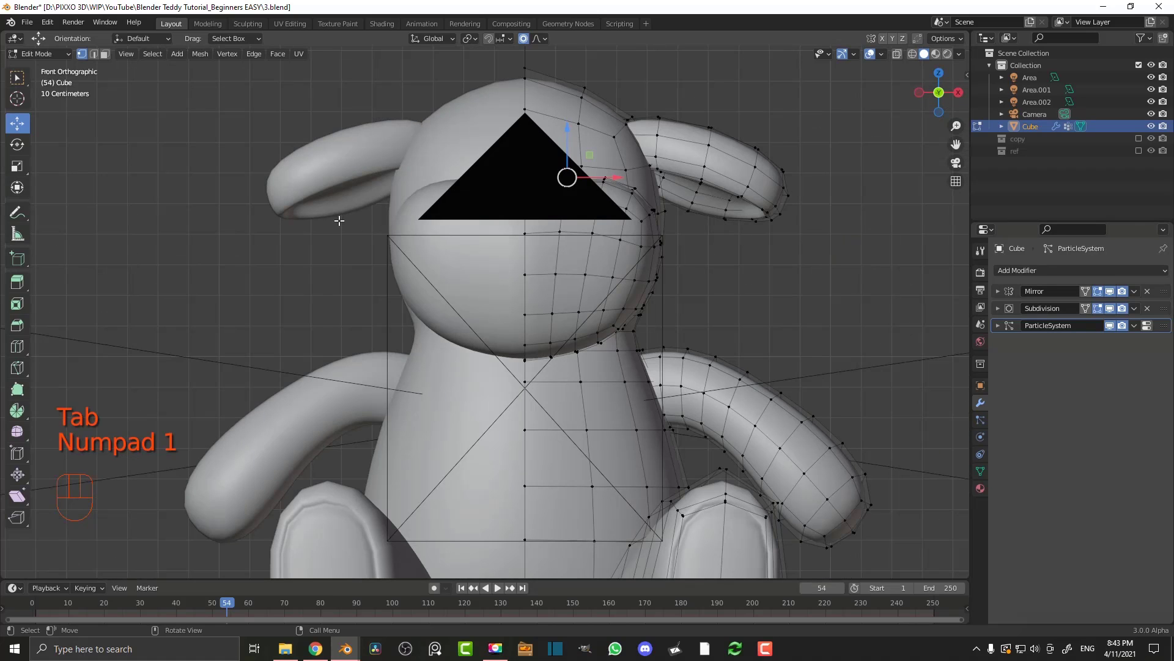
{"action": "middle_click_drag", "start_coordinate": [613, 206], "coordinate": [415, 242]}
{"action": "key", "text": "g"}
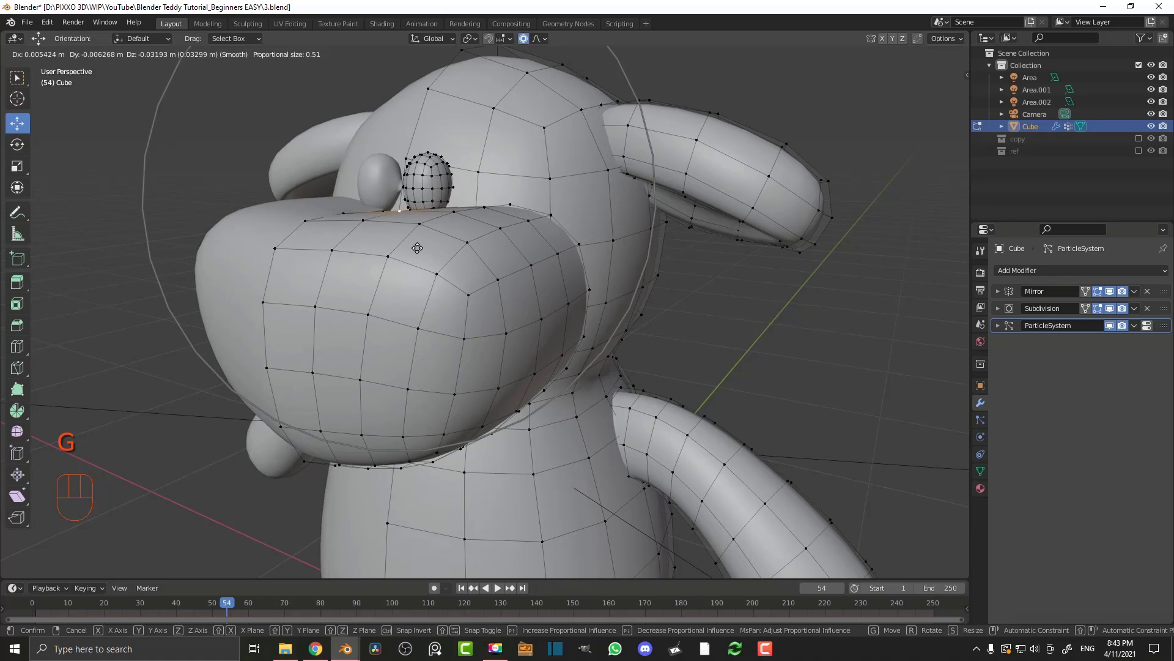
{"action": "left_click", "coordinate": [432, 239]}
Show the eyes closely through the camera and turn off Clipping in the teddy's Mirror modifier
{"action": "key", "text": "KP_0"}
{"action": "scroll", "coordinate": [433, 240], "scroll_direction": "up", "scroll_amount": 3}
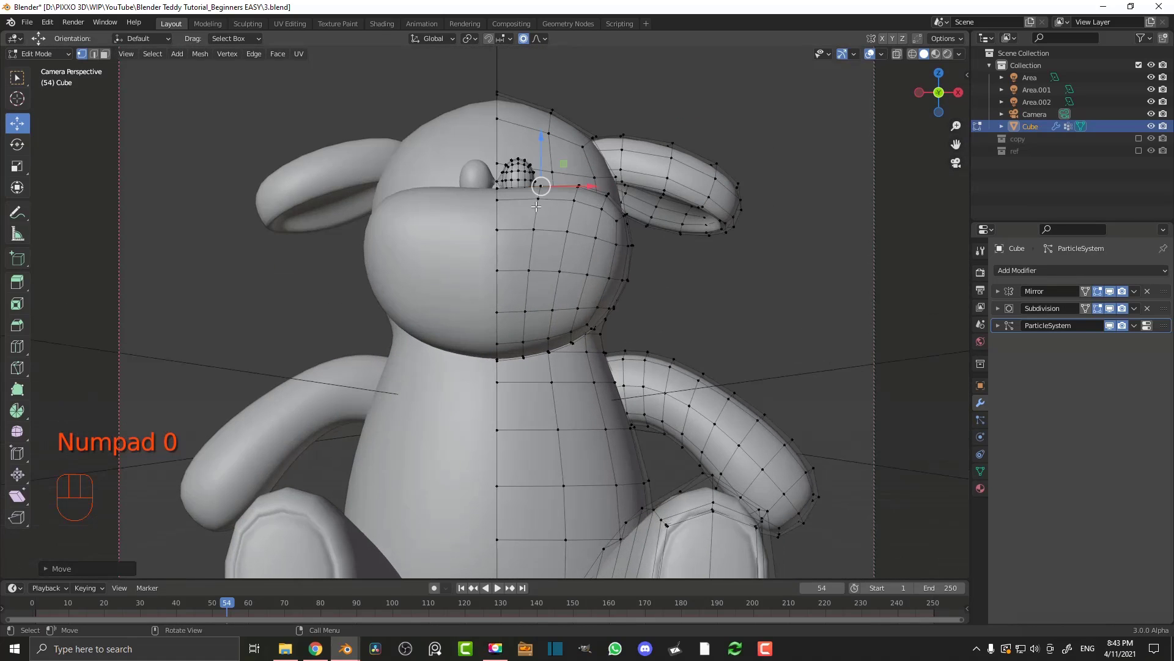
{"action": "scroll", "coordinate": [523, 181], "scroll_direction": "up", "scroll_amount": 4}
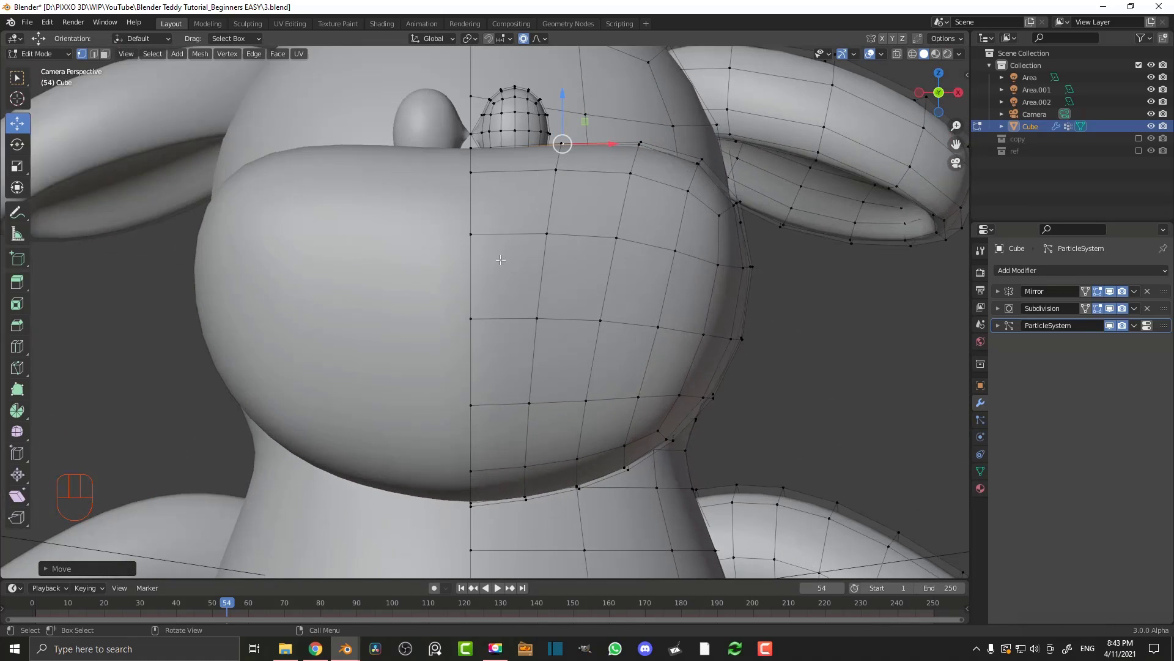
{"action": "scroll", "coordinate": [490, 123], "scroll_direction": "up", "scroll_amount": 2}
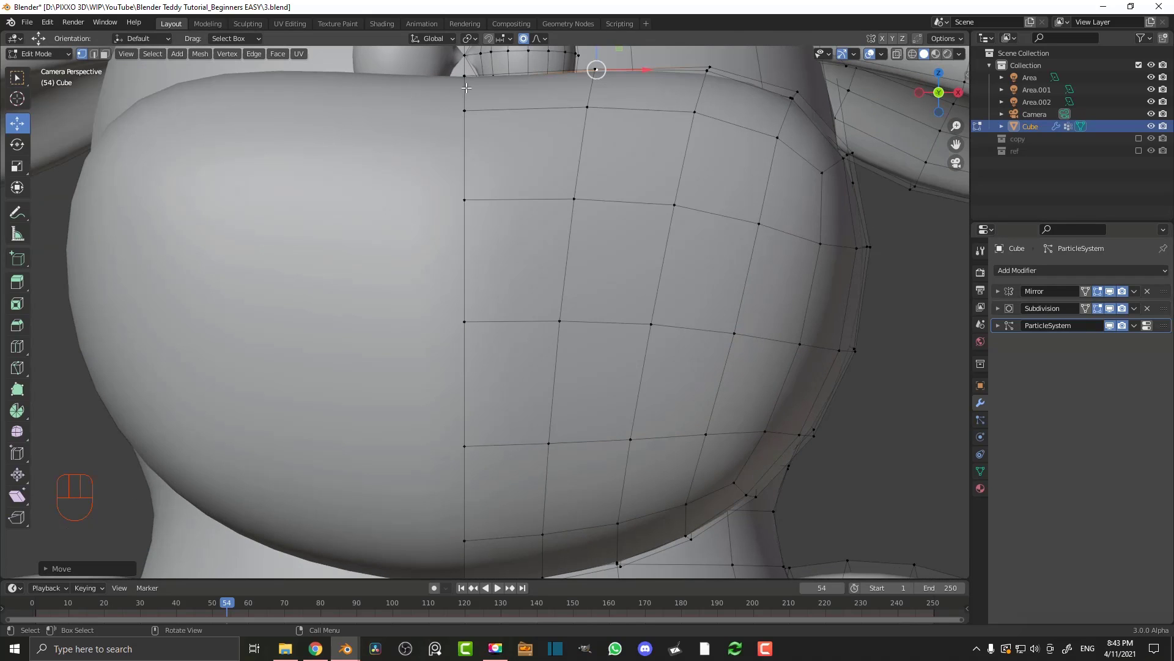
{"action": "middle_click_drag", "start_coordinate": [467, 88], "coordinate": [477, 232], "text": "shift"}
{"action": "scroll", "coordinate": [480, 208], "scroll_direction": "up", "scroll_amount": 2}
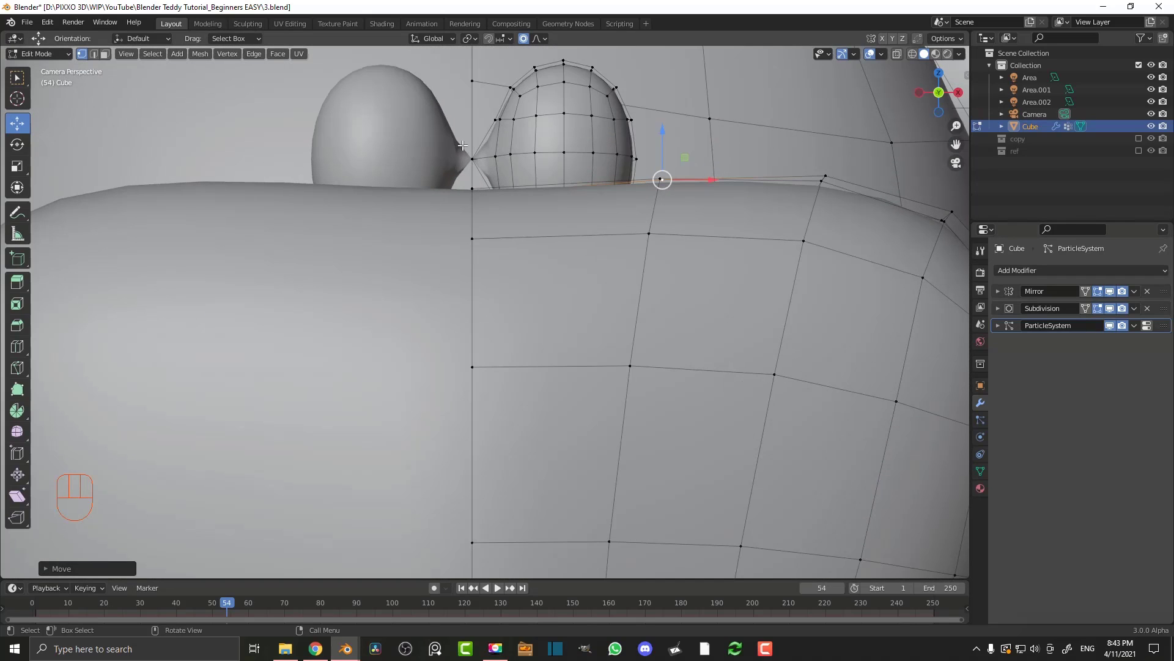
{"action": "left_click", "coordinate": [998, 291]}
{"action": "left_click", "coordinate": [1067, 368]}
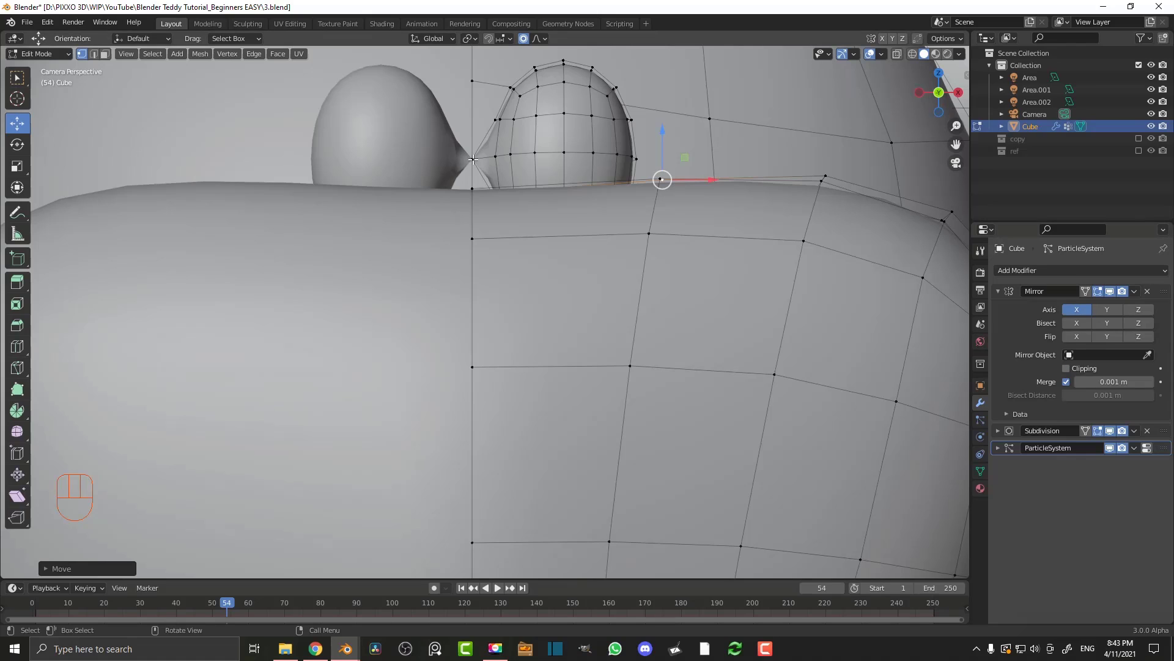
Move the eye's inner vertex about 0.006 m off the centre line with a smaller proportional radius, re-enable Clipping and return to Object Mode
{"action": "left_click", "coordinate": [473, 159]}
{"action": "key", "text": "g"}
{"action": "scroll", "coordinate": [496, 174], "scroll_direction": "up", "scroll_amount": 10}
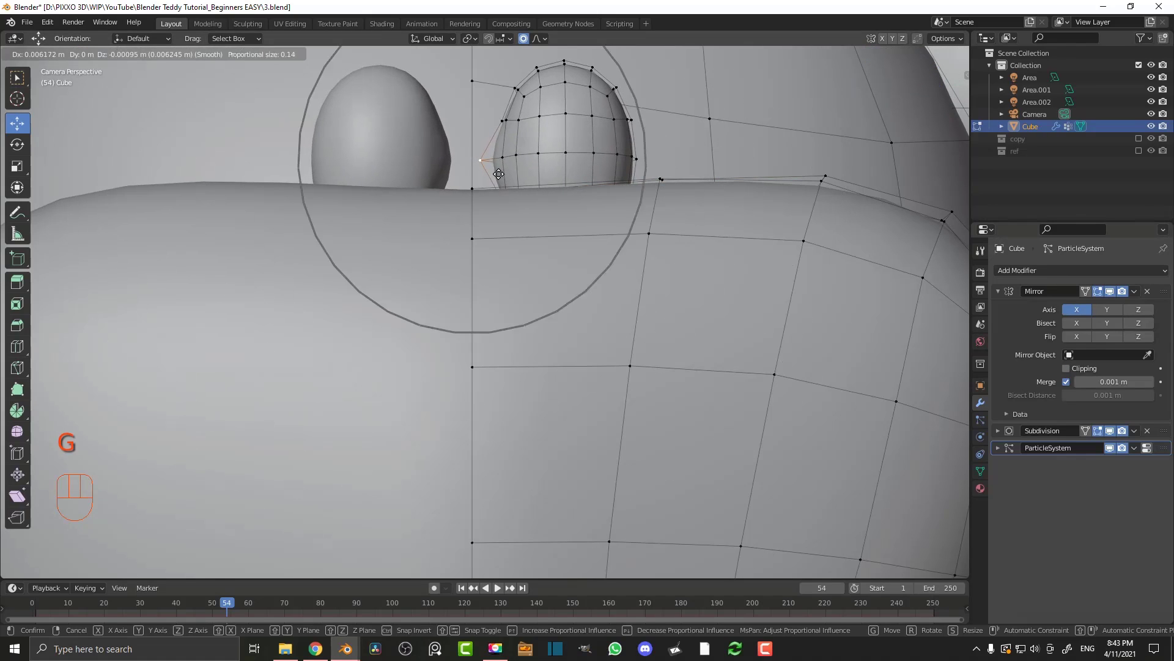
{"action": "left_click", "coordinate": [498, 174]}
{"action": "left_click", "coordinate": [1067, 368]}
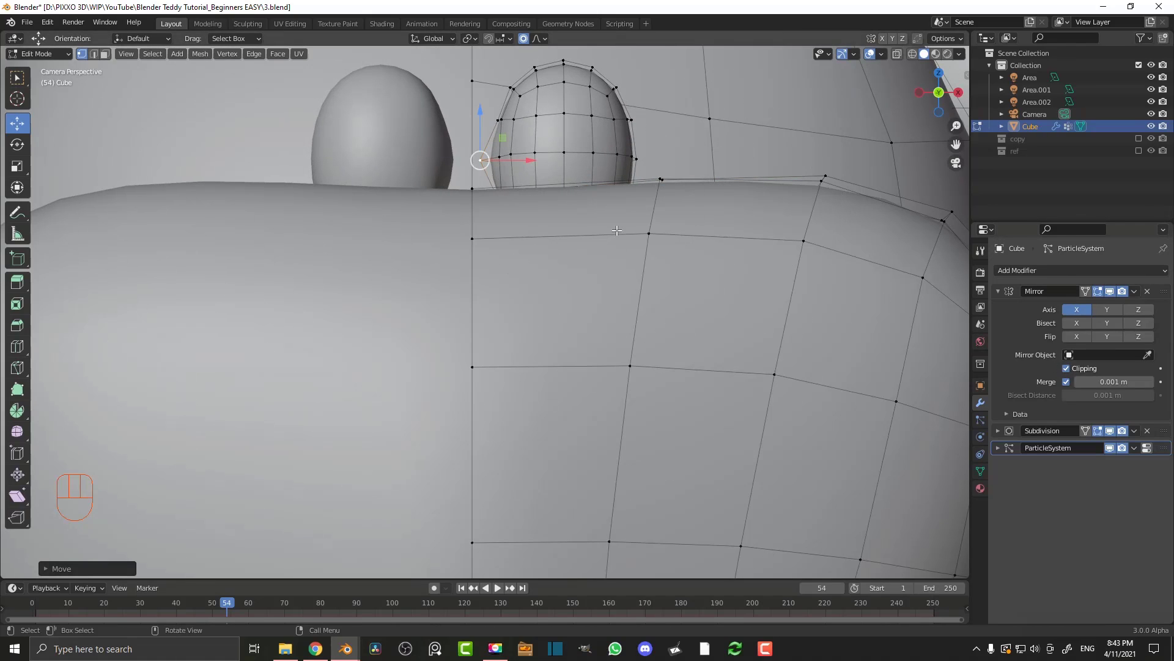
{"action": "scroll", "coordinate": [531, 291], "scroll_direction": "down", "scroll_amount": 5}
{"action": "key", "text": "Tab"}
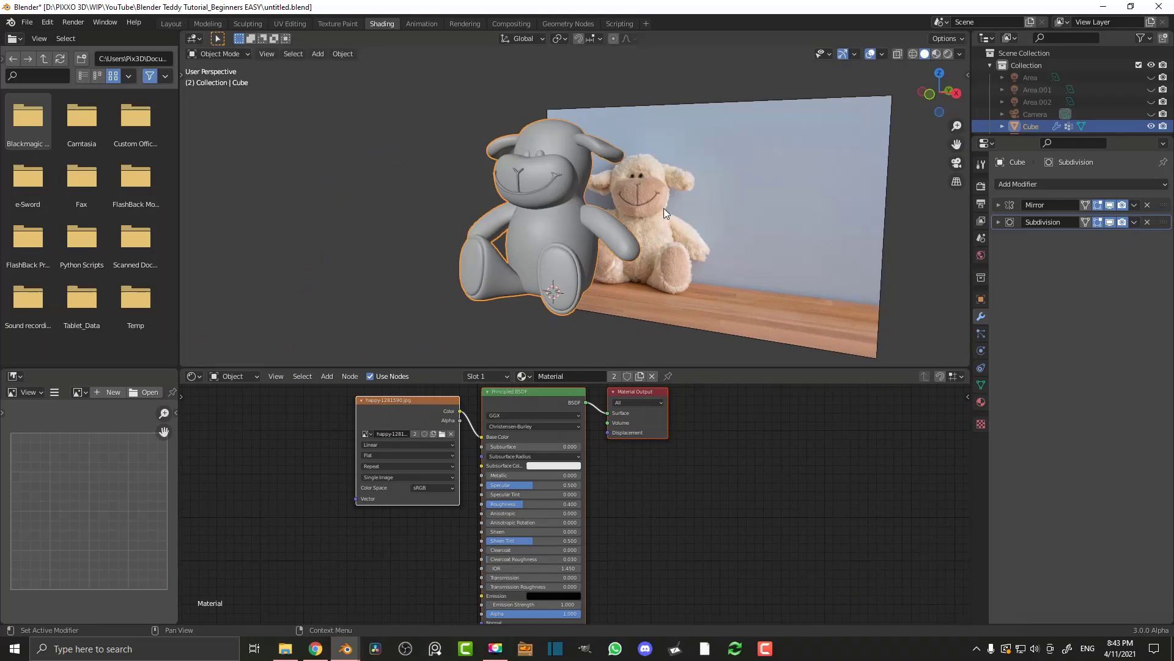
Select the modelled mouth-and-nose line on the other teddy's face and examine its mesh in Edit Mode and its modifiers
{"action": "scroll", "coordinate": [612, 214], "scroll_direction": "up", "scroll_amount": 5}
{"action": "middle_click_drag", "start_coordinate": [573, 219], "coordinate": [633, 152]}
{"action": "scroll", "coordinate": [524, 133], "scroll_direction": "up", "scroll_amount": 5}
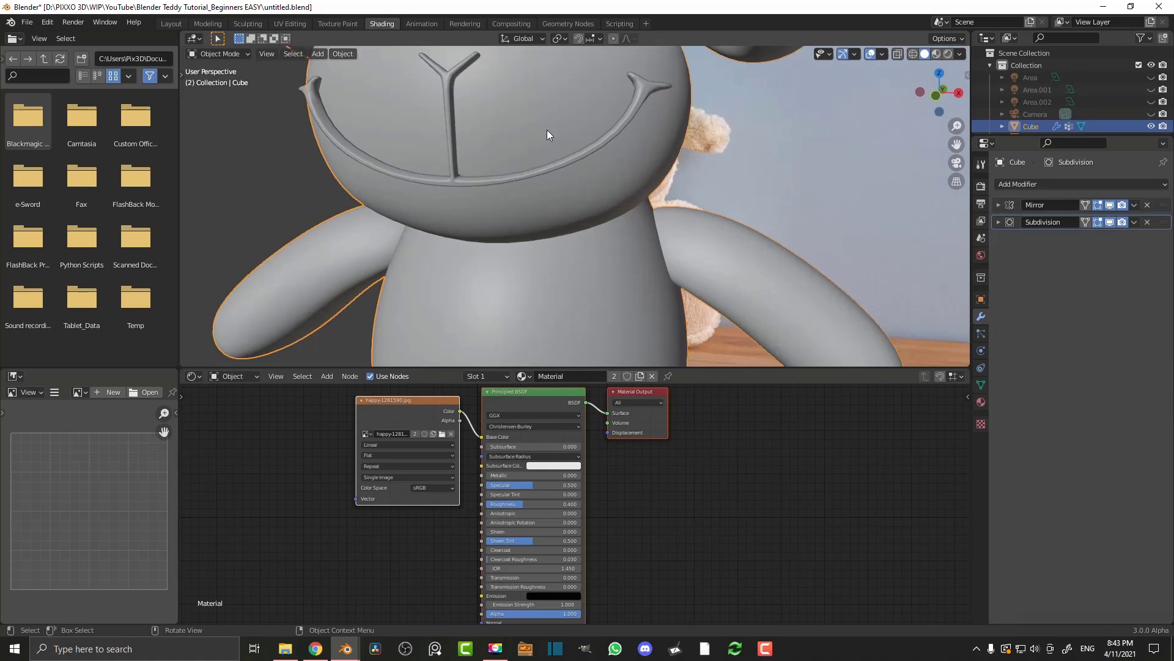
{"action": "middle_click_drag", "start_coordinate": [510, 158], "coordinate": [478, 146]}
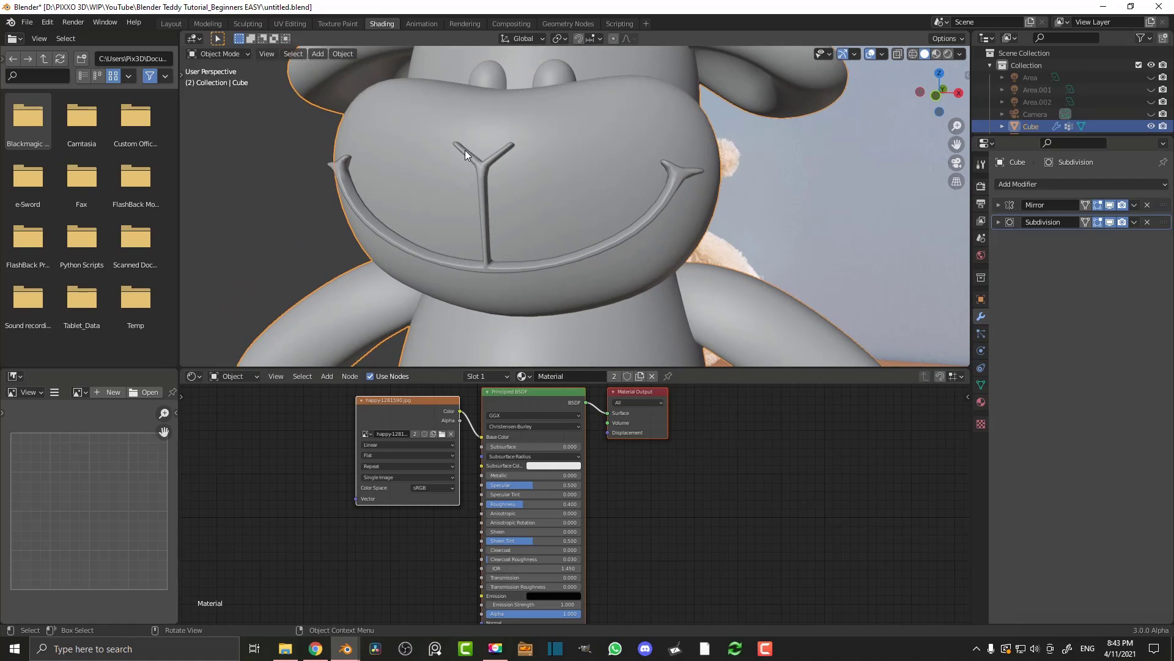
{"action": "scroll", "coordinate": [474, 158], "scroll_direction": "up", "scroll_amount": 2}
{"action": "left_click", "coordinate": [450, 149]}
{"action": "key", "text": "Tab"}
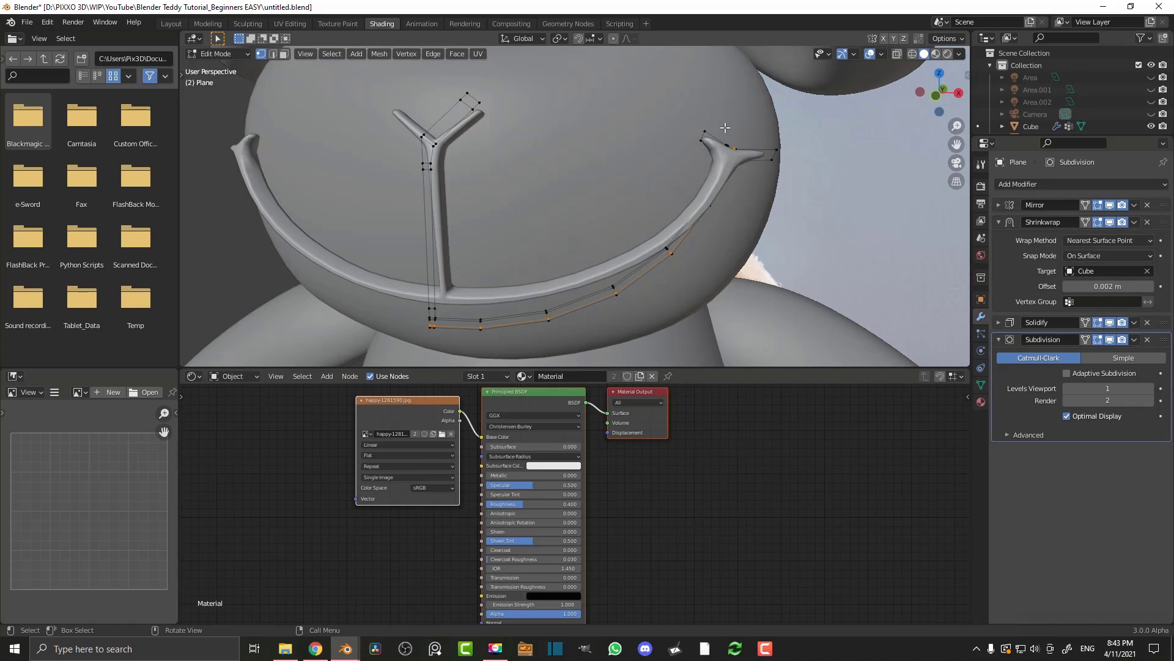
Return the mouth line to Object Mode and examine how it follows the muzzle surface from near and far
{"action": "scroll", "coordinate": [533, 321], "scroll_direction": "down", "scroll_amount": 2}
{"action": "middle_click_drag", "start_coordinate": [568, 199], "coordinate": [460, 163]}
{"action": "scroll", "coordinate": [461, 172], "scroll_direction": "down", "scroll_amount": 2}
{"action": "key", "text": "Tab"}
{"action": "scroll", "coordinate": [549, 179], "scroll_direction": "up", "scroll_amount": 5}
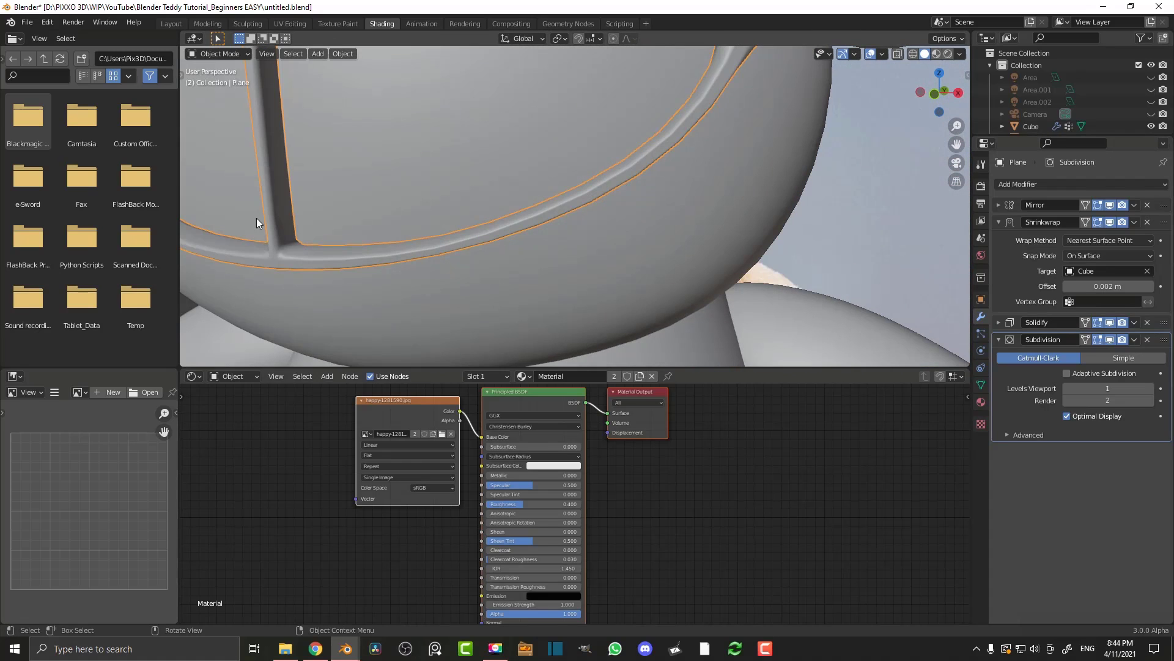
{"action": "scroll", "coordinate": [368, 300], "scroll_direction": "down", "scroll_amount": 5}
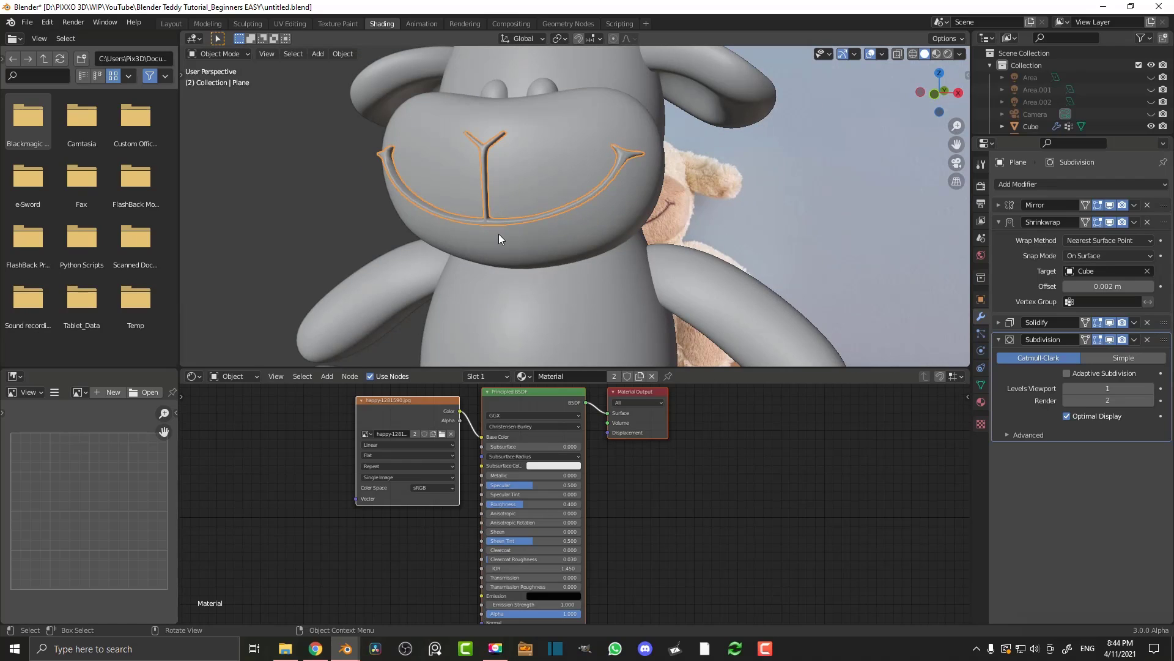
{"action": "scroll", "coordinate": [525, 164], "scroll_direction": "down", "scroll_amount": 3}
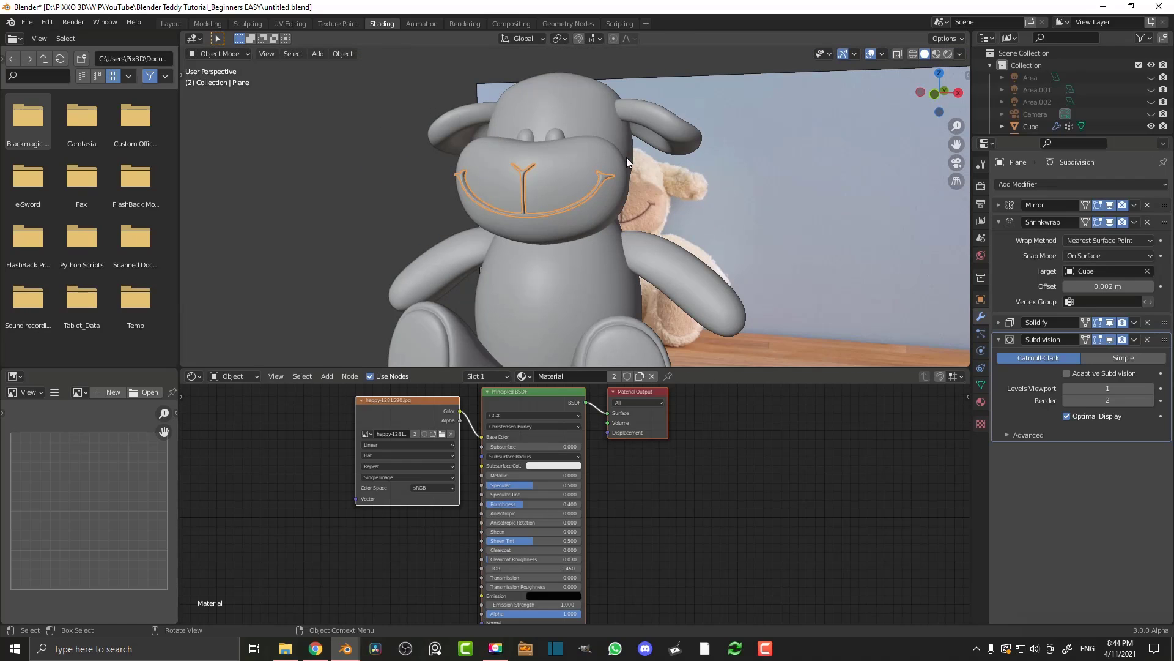
Select the teddy body, show its vertex groups and examine the head and ear topology in Edit Mode before returning to Object Mode
{"action": "left_click", "coordinate": [679, 130]}
{"action": "scroll", "coordinate": [651, 155], "scroll_direction": "up", "scroll_amount": 3}
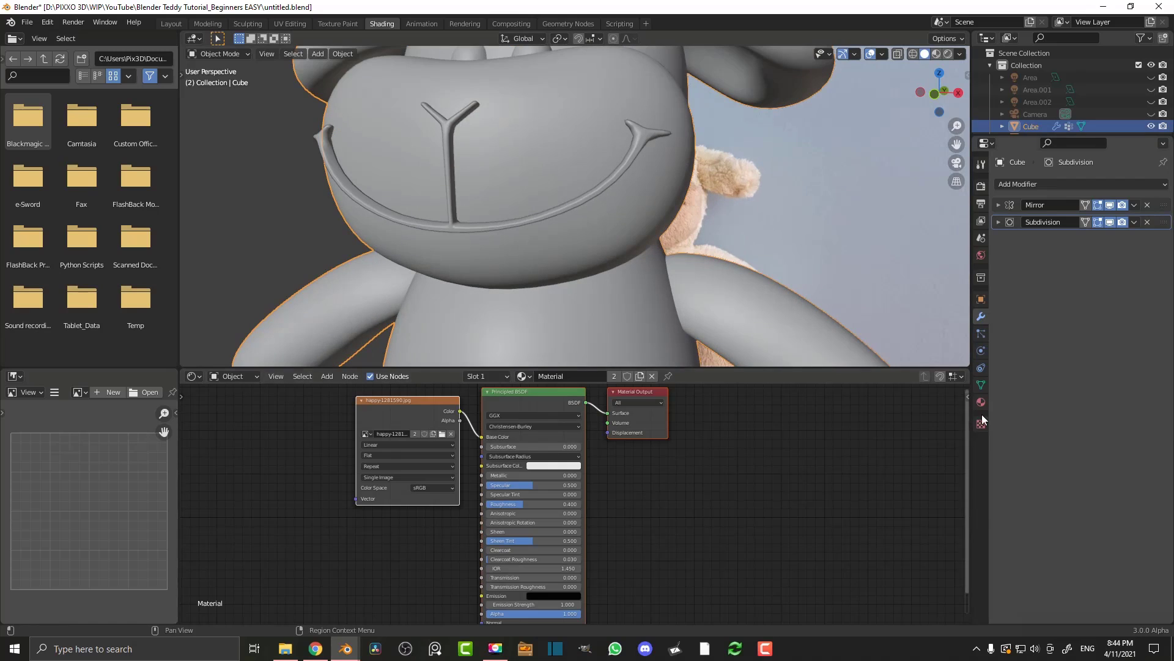
{"action": "left_click", "coordinate": [980, 385]}
{"action": "key", "text": "Tab"}
{"action": "middle_click_drag", "start_coordinate": [917, 239], "coordinate": [600, 221]}
{"action": "left_click_drag", "start_coordinate": [599, 220], "coordinate": [434, 61]}
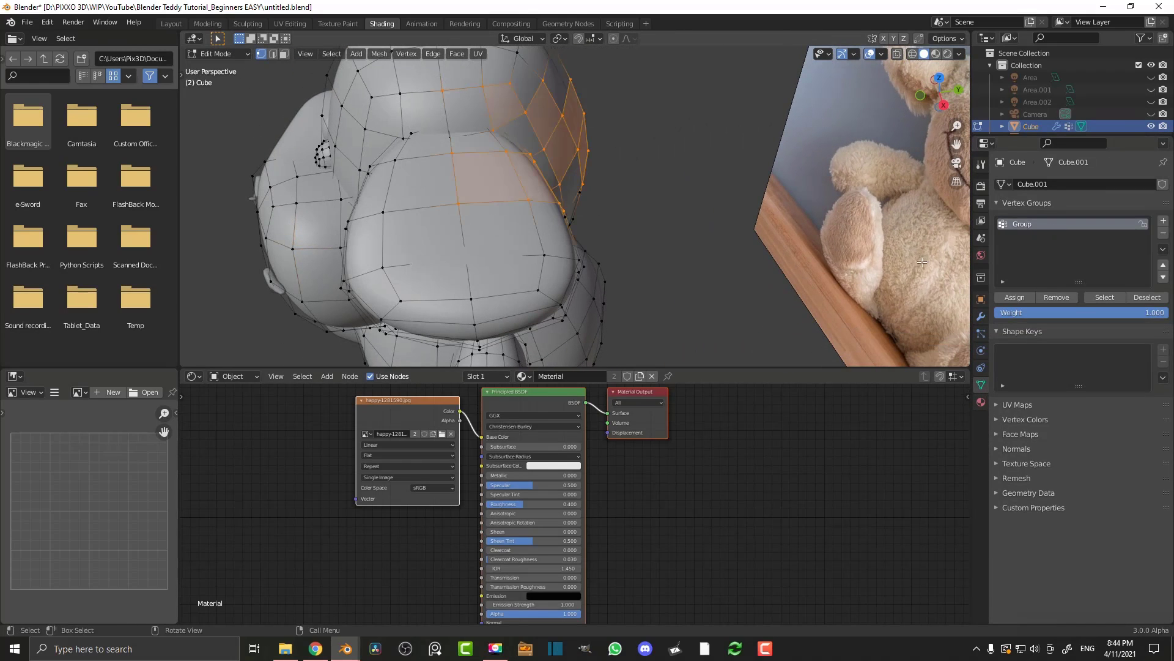
{"action": "middle_click_drag", "start_coordinate": [542, 263], "coordinate": [614, 254]}
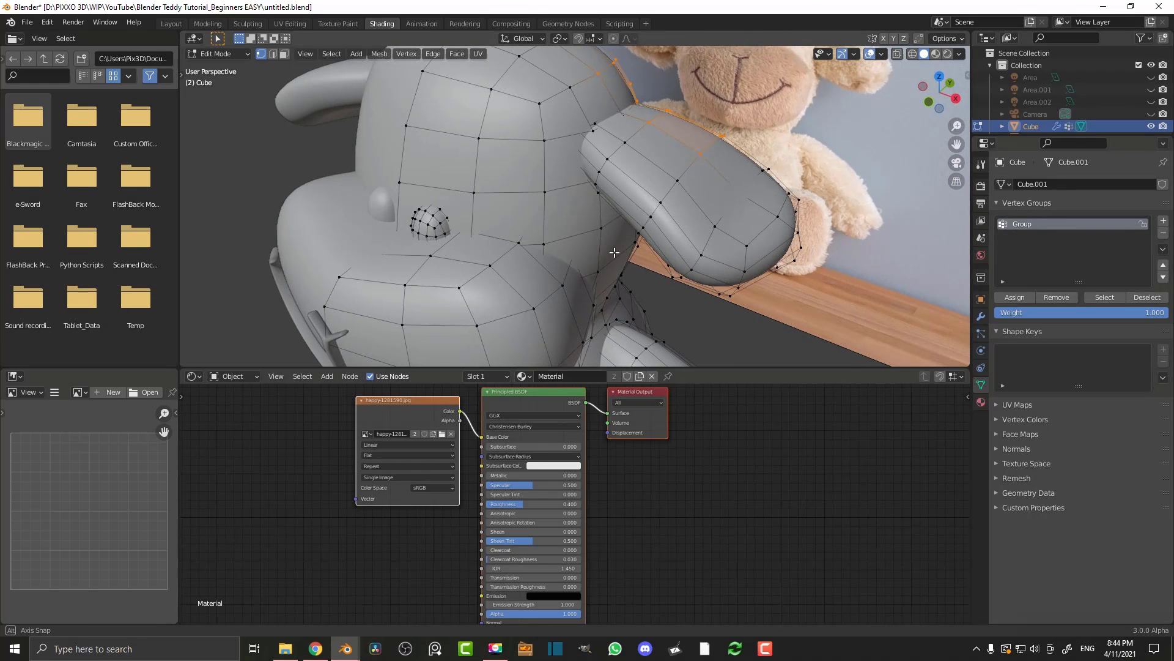
{"action": "middle_click_drag", "start_coordinate": [669, 147], "coordinate": [521, 187]}
{"action": "left_click_drag", "start_coordinate": [582, 94], "coordinate": [517, 345]}
{"action": "middle_click_drag", "start_coordinate": [551, 184], "coordinate": [568, 202]}
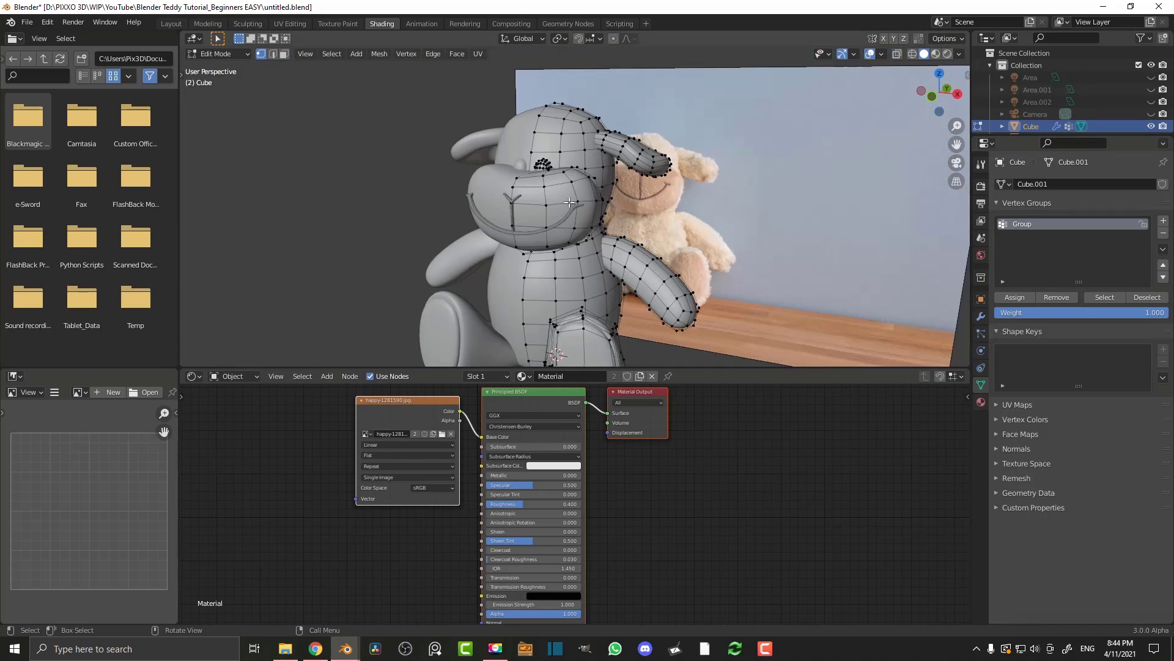
{"action": "key", "text": "Tab"}
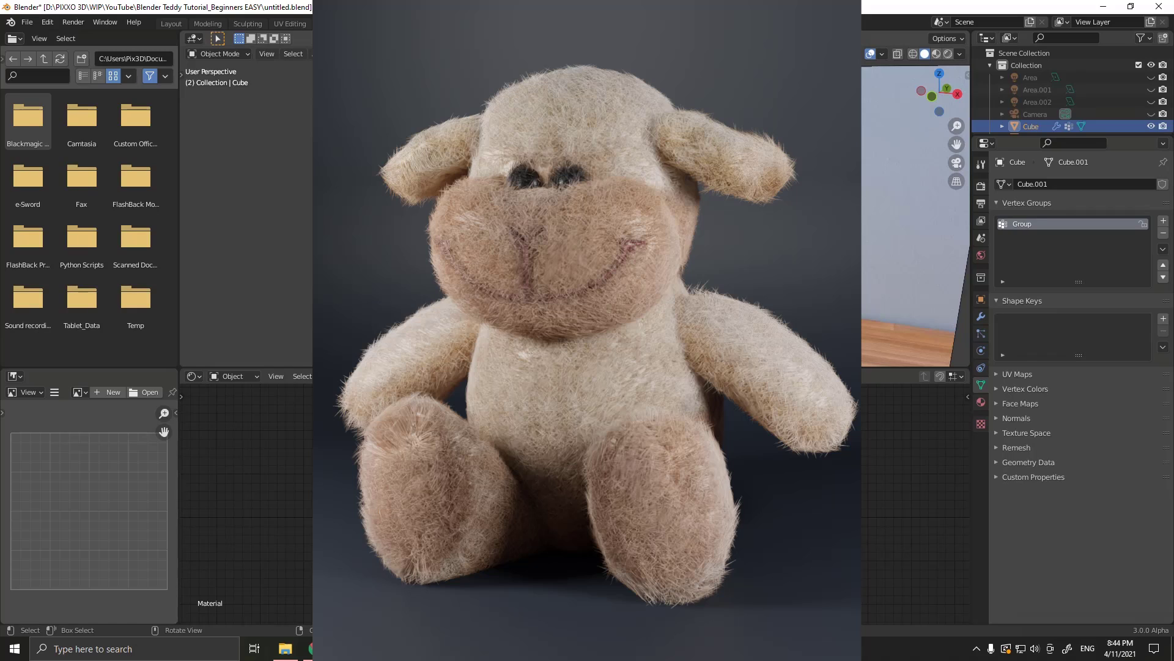
Look over the whole teddy beside the reference photo and deselect everything
{"action": "scroll", "coordinate": [575, 214], "scroll_direction": "down", "scroll_amount": 4}
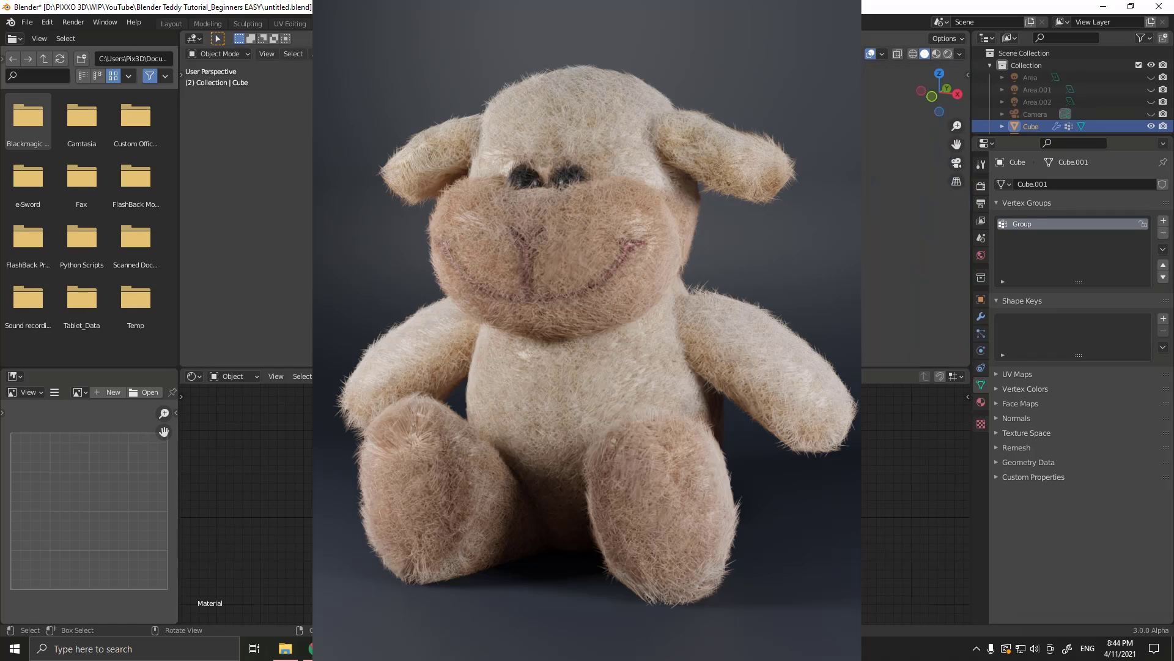
{"action": "middle_click_drag", "start_coordinate": [575, 214], "coordinate": [584, 219]}
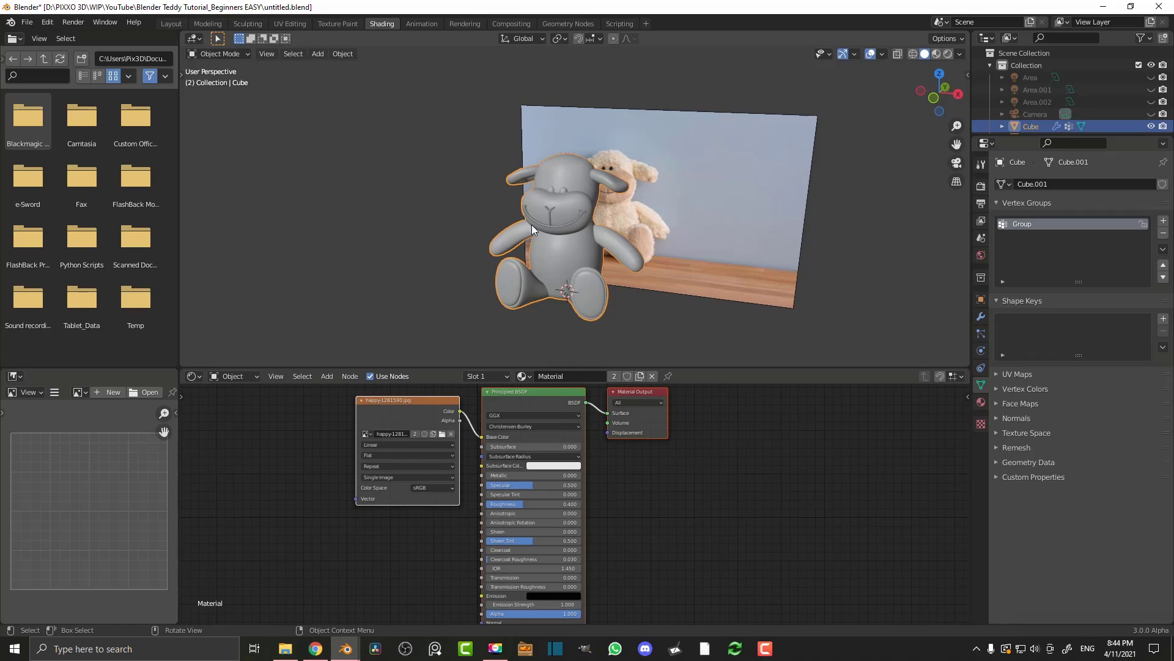
{"action": "scroll", "coordinate": [619, 223], "scroll_direction": "up", "scroll_amount": 2}
{"action": "middle_click_drag", "start_coordinate": [531, 225], "coordinate": [615, 215]}
{"action": "key", "text": "alt+a"}
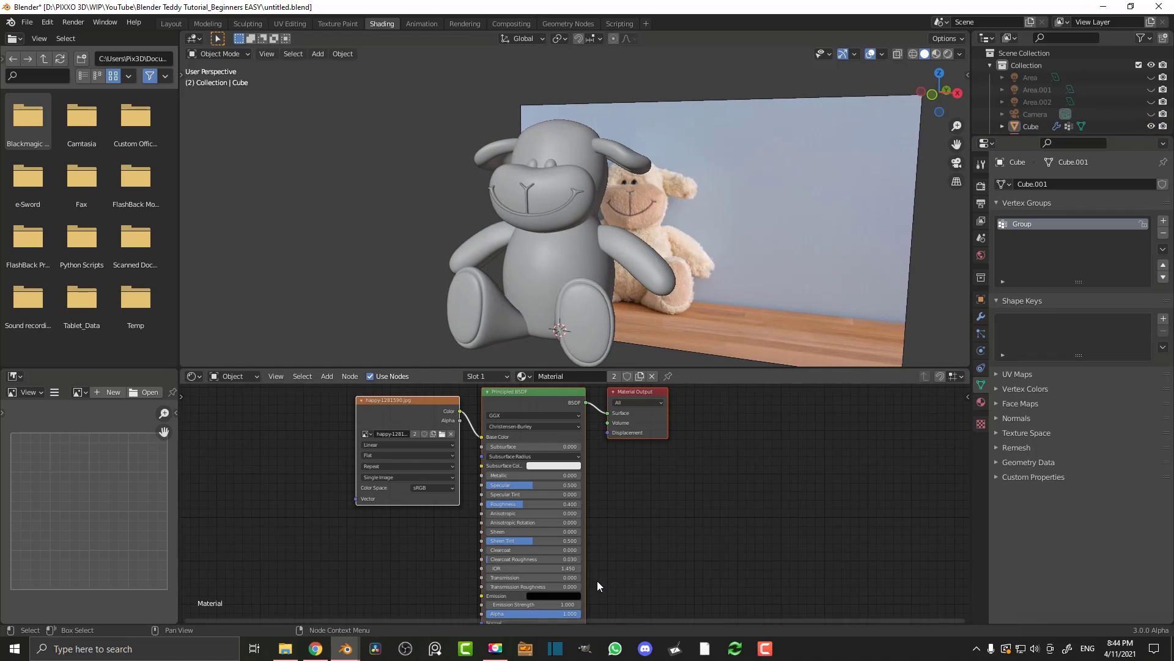
Switch back to the 3.blend window and show the furry teddy's particle system settings with the whole model in view
{"action": "mouse_move", "coordinate": [346, 648]}
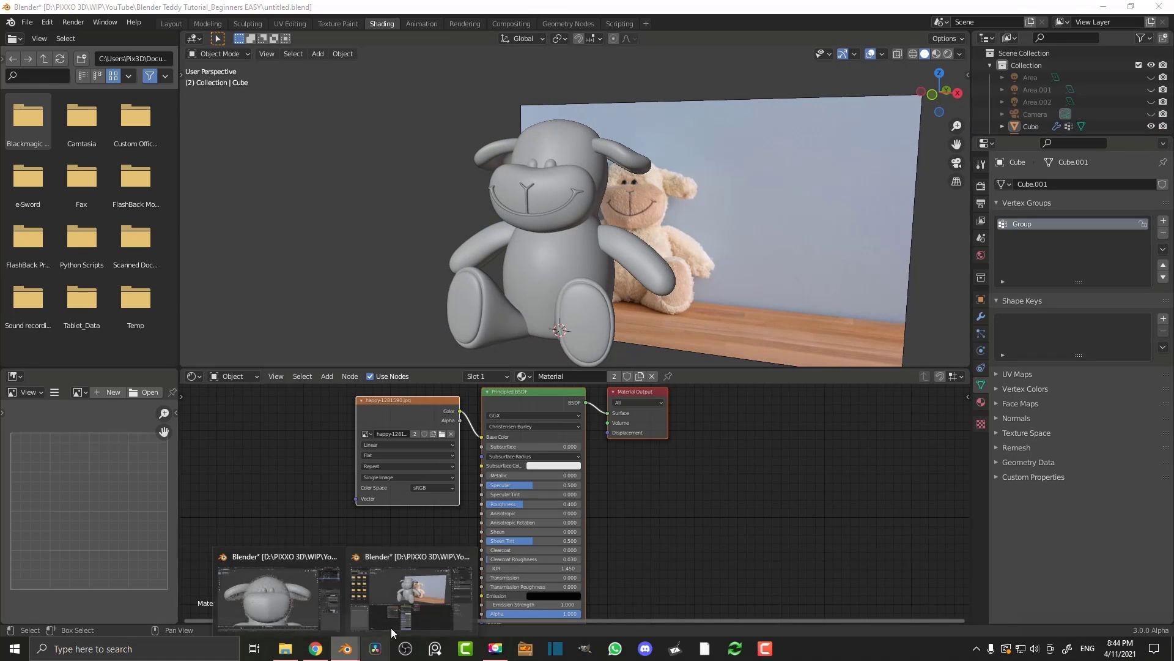
{"action": "left_click", "coordinate": [250, 593]}
{"action": "scroll", "coordinate": [599, 337], "scroll_direction": "down", "scroll_amount": 8}
{"action": "middle_click_drag", "start_coordinate": [542, 364], "coordinate": [555, 334], "text": "shift"}
{"action": "scroll", "coordinate": [571, 326], "scroll_direction": "up", "scroll_amount": 3}
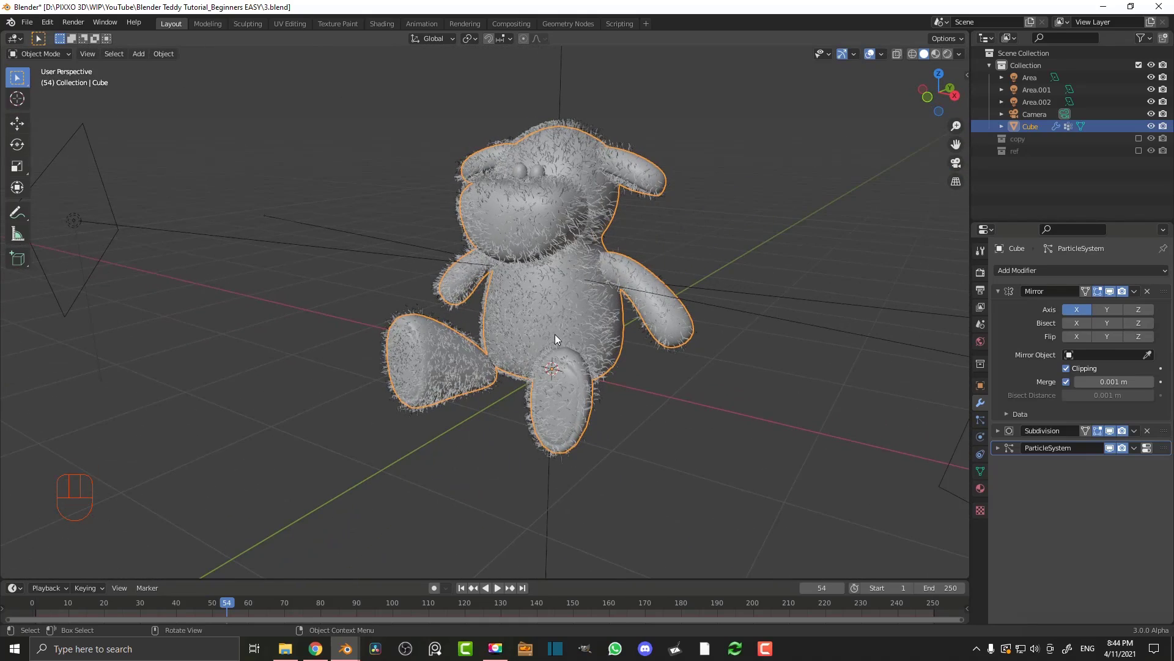
{"action": "left_click", "coordinate": [981, 420]}
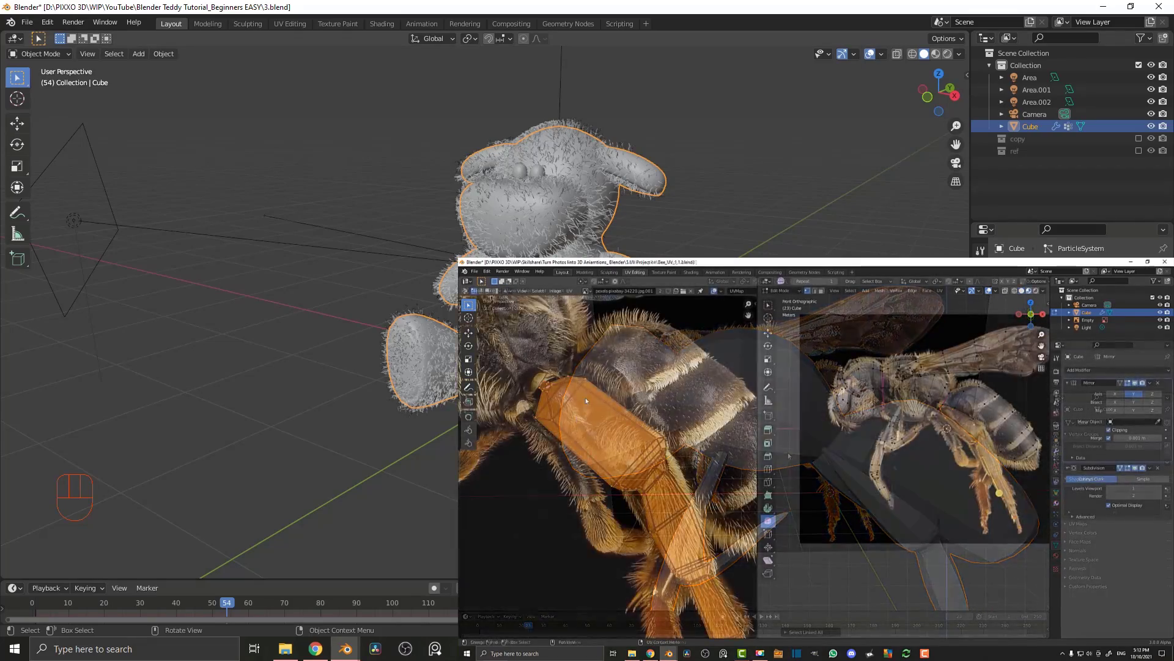
{"action": "middle_click_drag", "start_coordinate": [643, 404], "coordinate": [687, 405]}
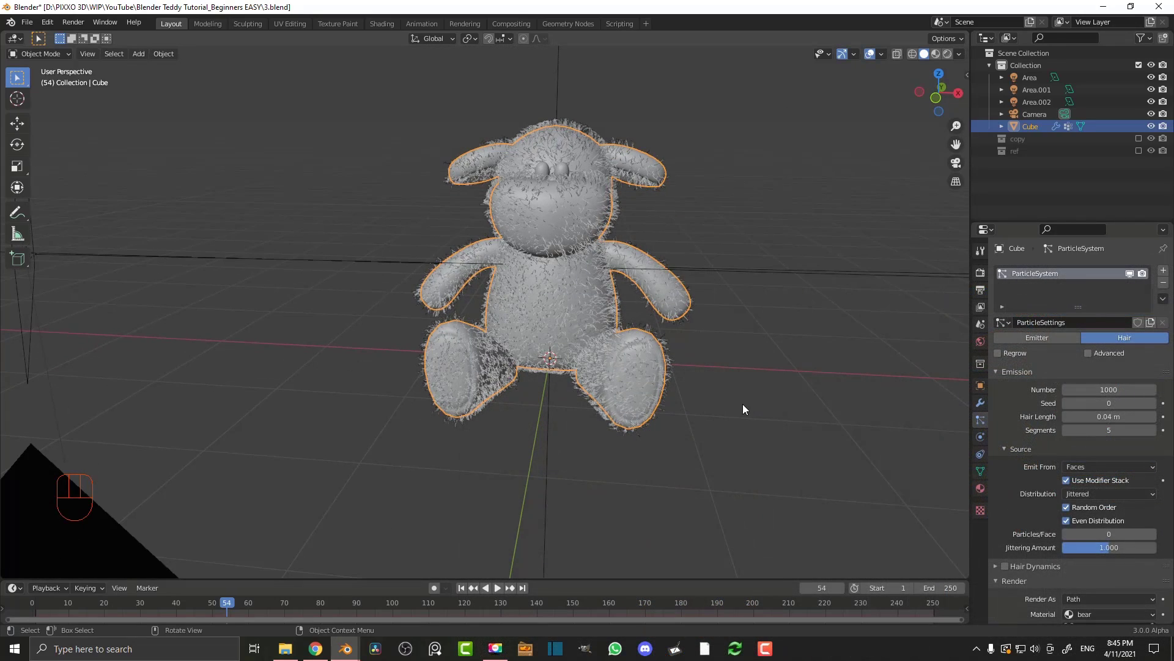